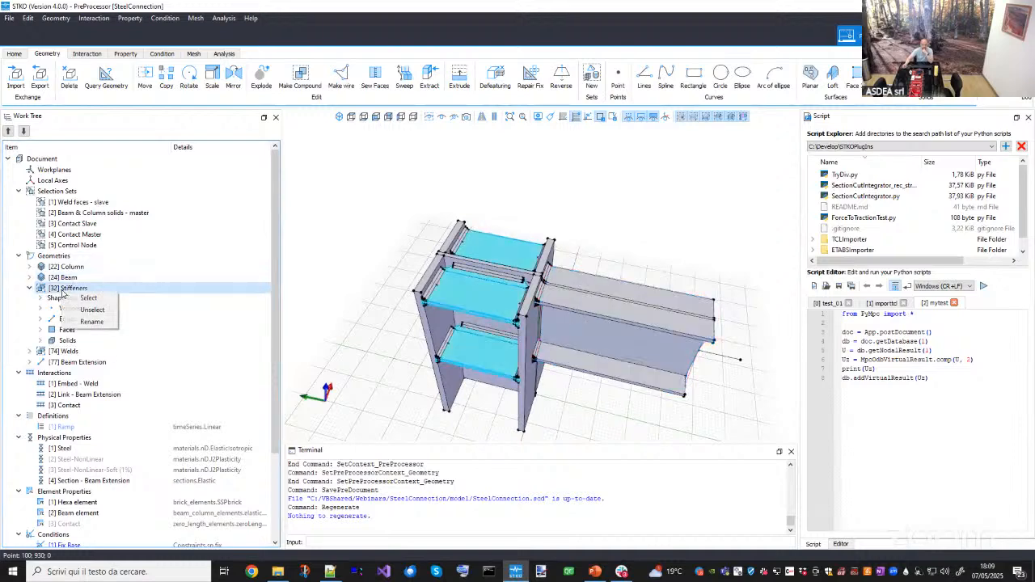
- Select the Stiffeners geometry, display only the selection and orbit around the isolated stiffener plates
{"action": "left_click", "coordinate": [77, 298]}
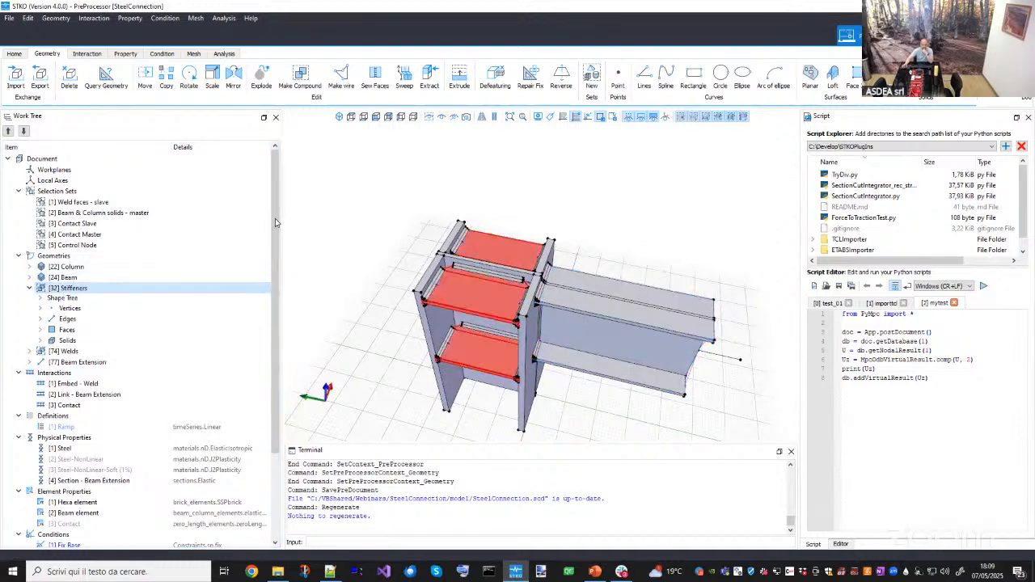
{"action": "left_click", "coordinate": [442, 117]}
{"action": "middle_click_drag", "start_coordinate": [485, 305], "coordinate": [325, 315]}
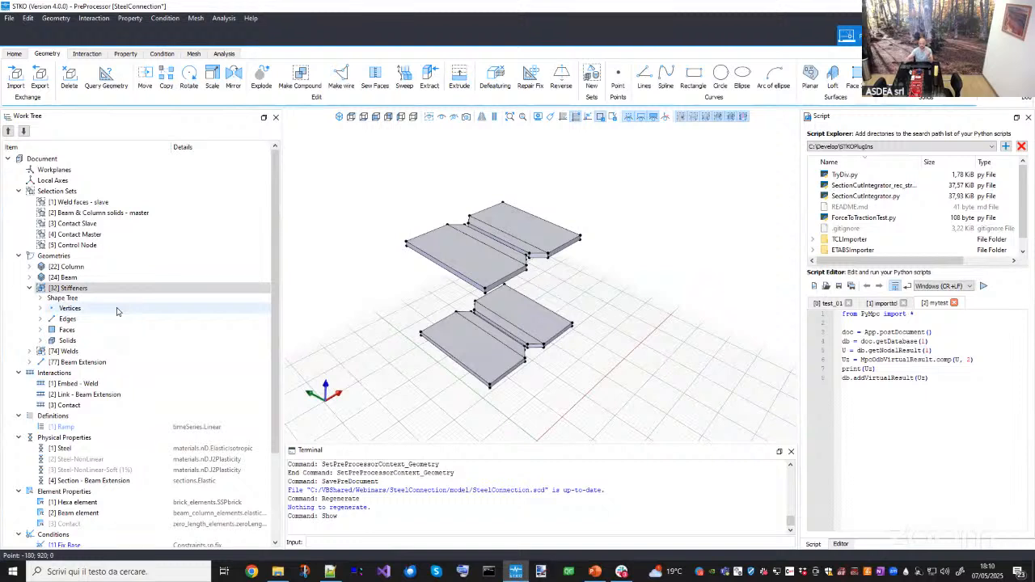
{"action": "middle_click_drag", "start_coordinate": [479, 323], "coordinate": [401, 317]}
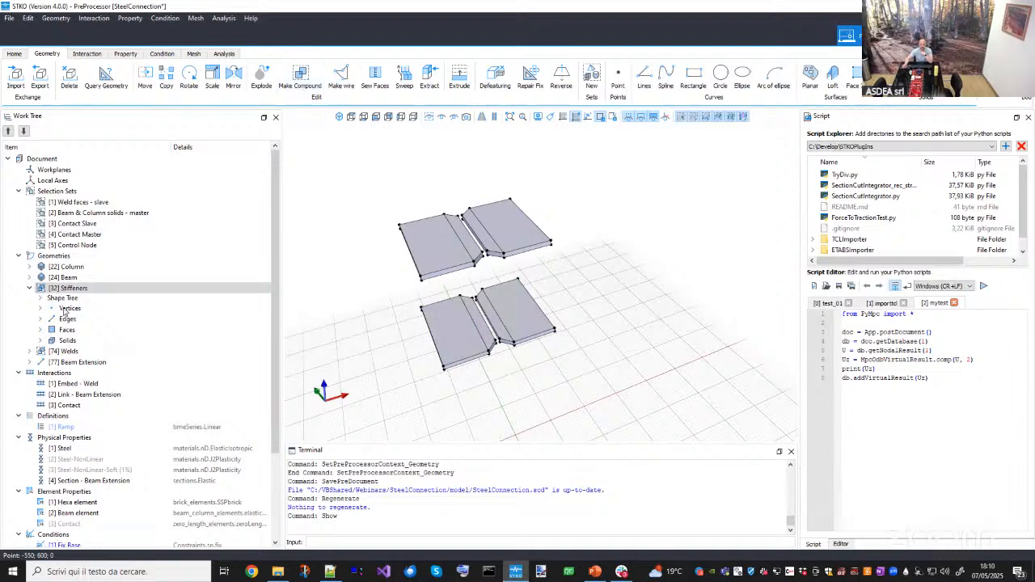
- Select the Welds geometry, display only it, and inspect the weld solids by orbiting and zooming
{"action": "left_click", "coordinate": [29, 288]}
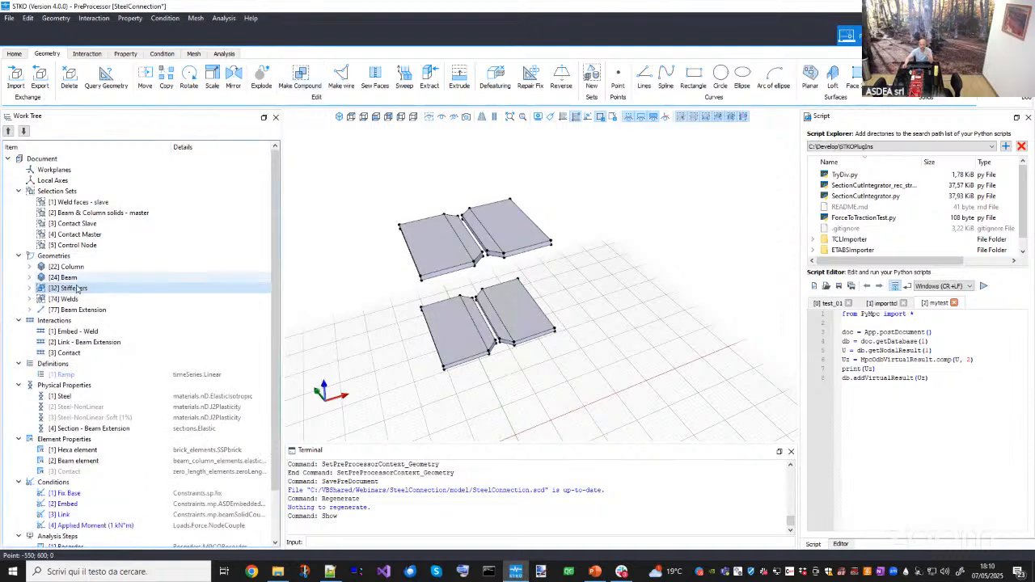
{"action": "right_click", "coordinate": [60, 302]}
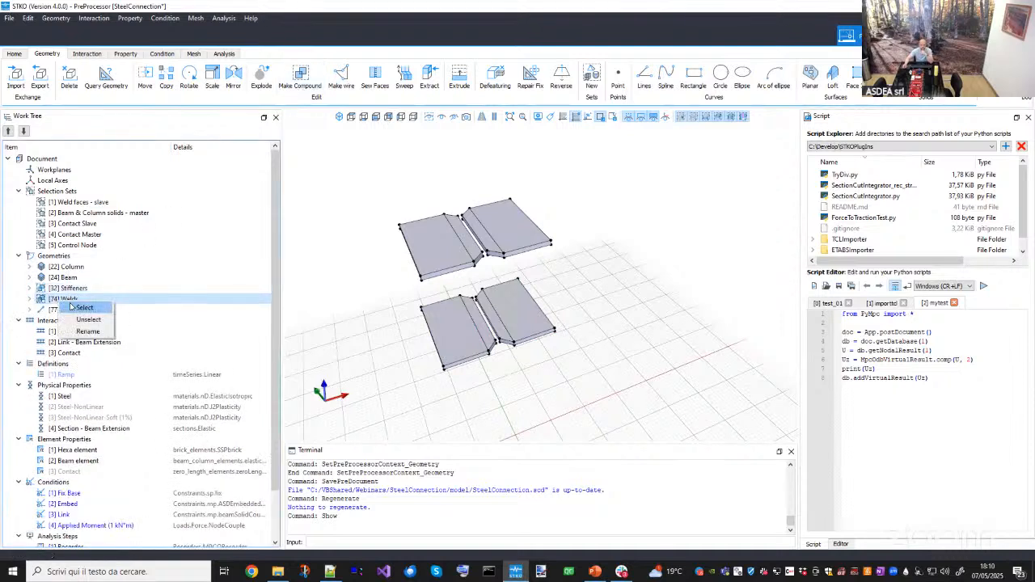
{"action": "left_click", "coordinate": [71, 307]}
{"action": "left_click", "coordinate": [441, 117]}
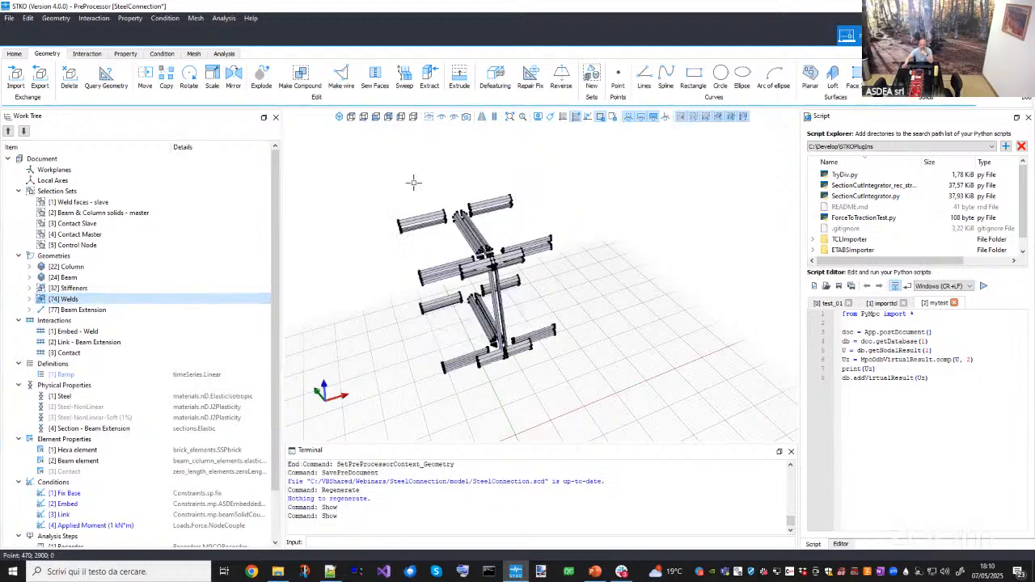
{"action": "middle_click_drag", "start_coordinate": [435, 285], "coordinate": [517, 245]}
{"action": "scroll", "coordinate": [397, 241], "scroll_direction": "up", "scroll_amount": 3}
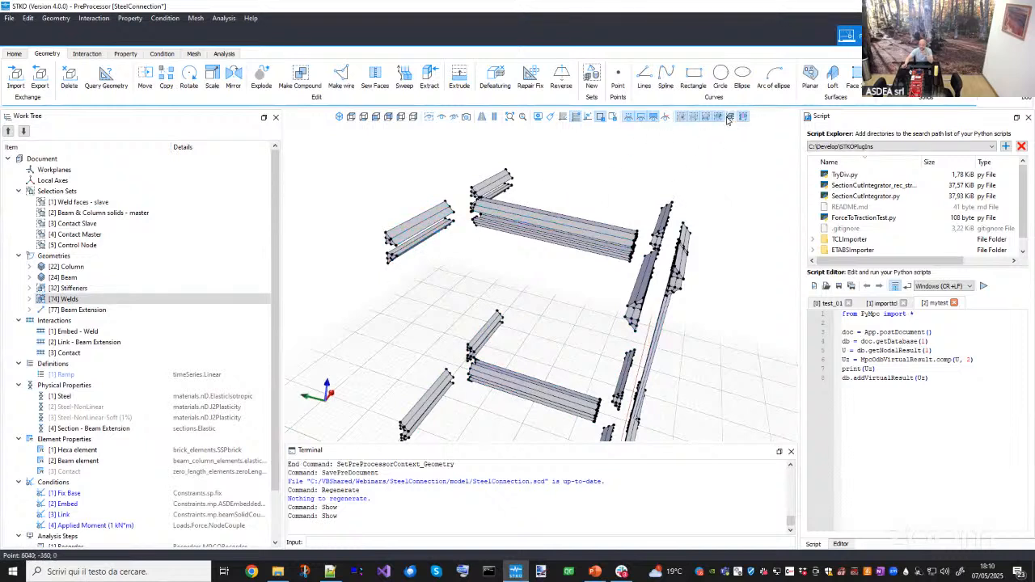
{"action": "middle_click_drag", "start_coordinate": [663, 190], "coordinate": [594, 339]}
{"action": "scroll", "coordinate": [559, 239], "scroll_direction": "down", "scroll_amount": 4}
{"action": "middle_click_drag", "start_coordinate": [543, 311], "coordinate": [565, 296]}
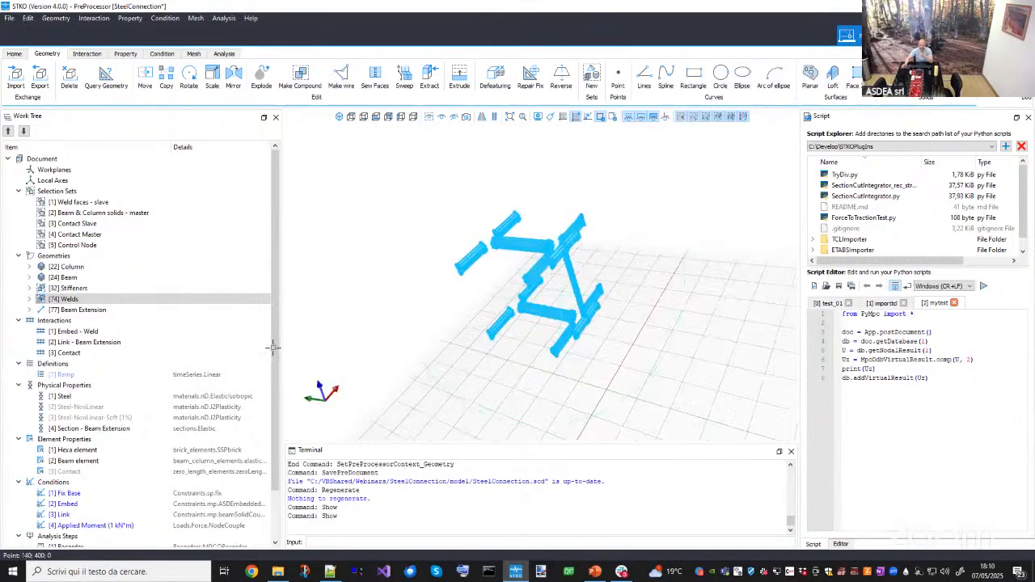
- Highlight the Column, Beam, Stiffeners and Welds geometries in turn from the work tree
{"action": "left_click", "coordinate": [29, 300]}
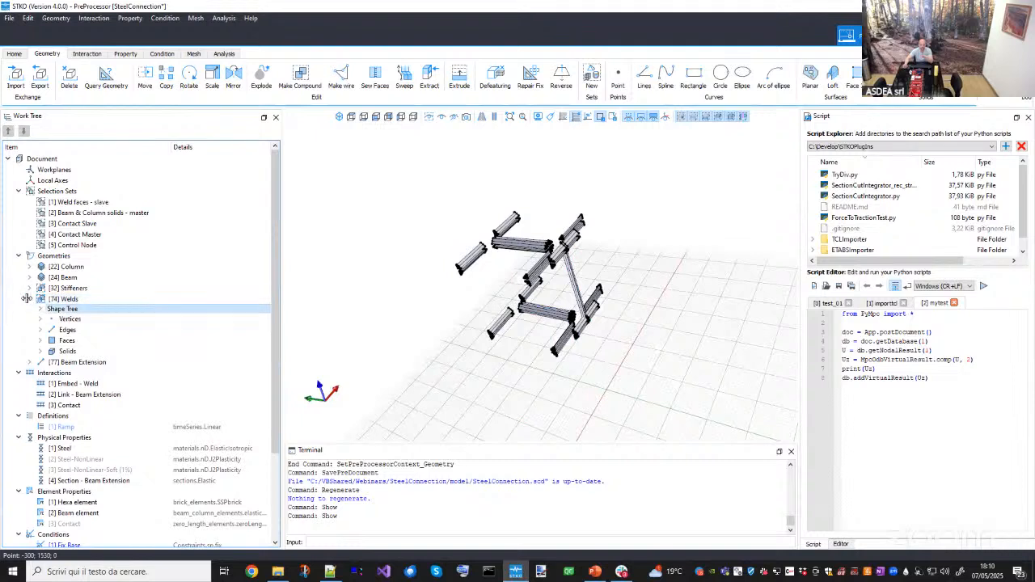
{"action": "left_click", "coordinate": [30, 299]}
{"action": "left_click", "coordinate": [63, 299]}
{"action": "left_click", "coordinate": [64, 269]}
{"action": "left_click", "coordinate": [65, 288]}
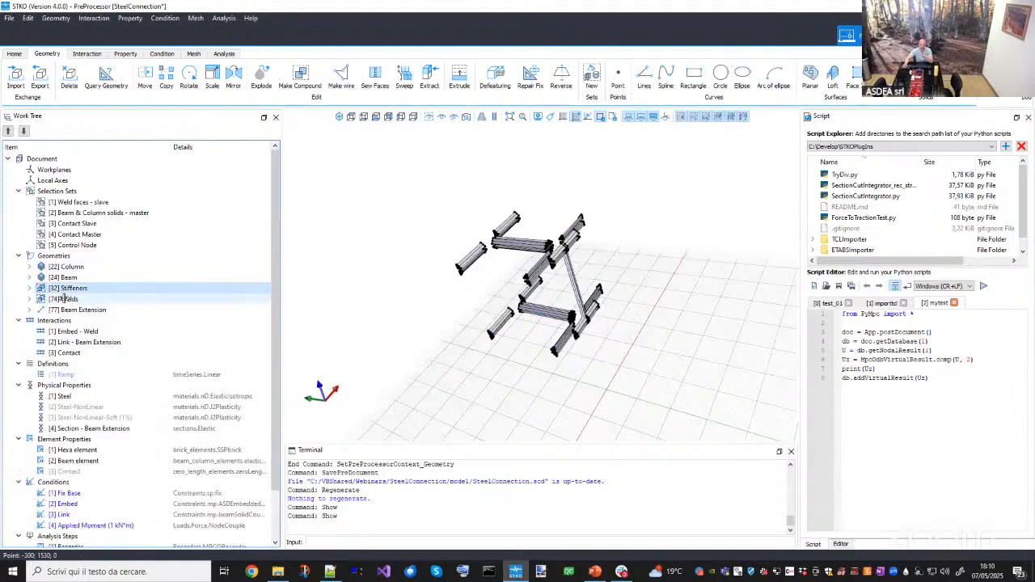
{"action": "left_click", "coordinate": [65, 297]}
{"action": "left_click", "coordinate": [65, 277]}
{"action": "left_click", "coordinate": [68, 288]}
{"action": "left_click", "coordinate": [65, 298]}
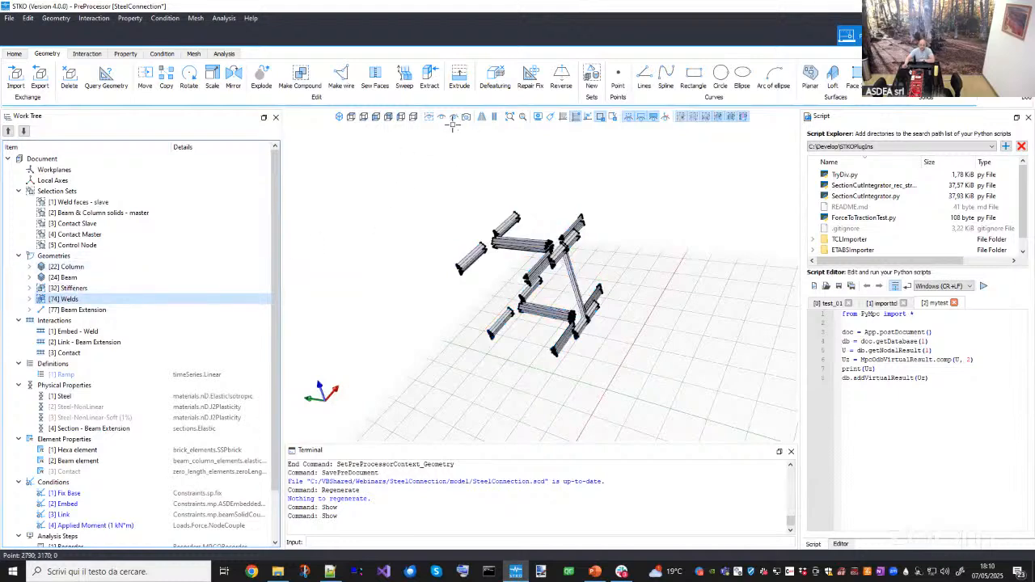
- Show all geometries again and highlight the Beam Extension, orbiting around the connection
{"action": "left_click", "coordinate": [430, 118]}
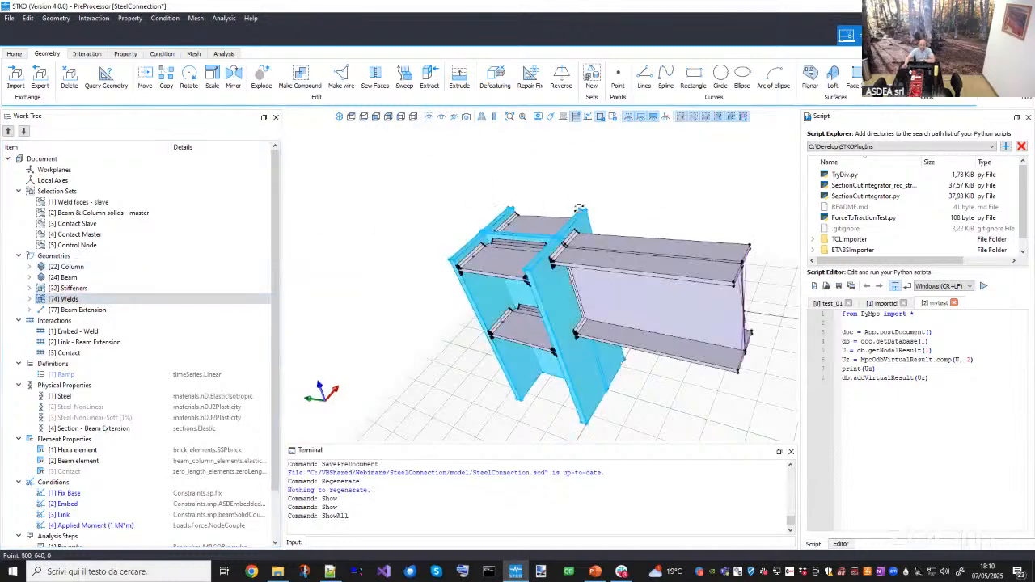
{"action": "middle_click_drag", "start_coordinate": [668, 281], "coordinate": [650, 301]}
{"action": "left_click", "coordinate": [96, 311]}
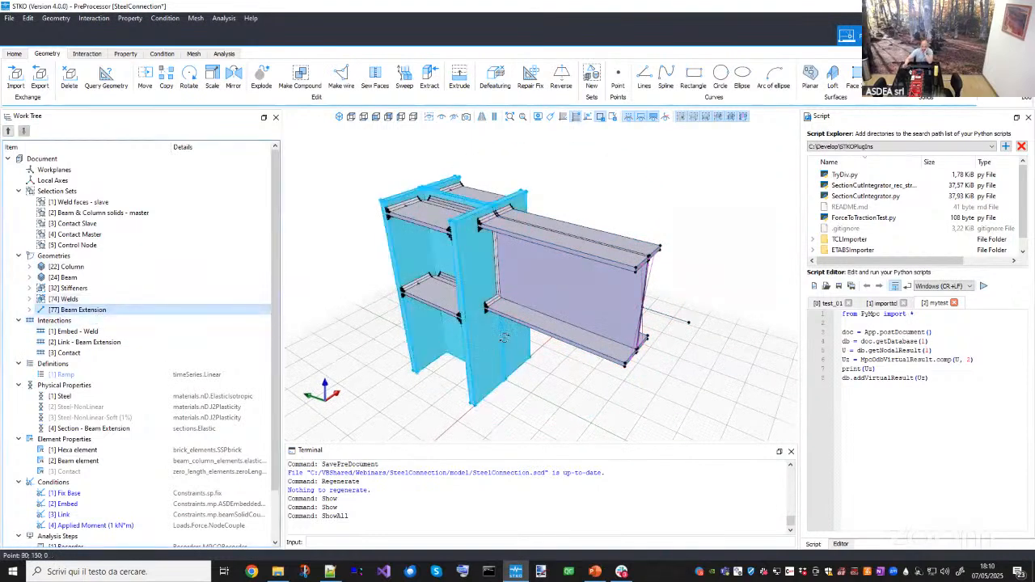
{"action": "middle_click_drag", "start_coordinate": [419, 297], "coordinate": [429, 287]}
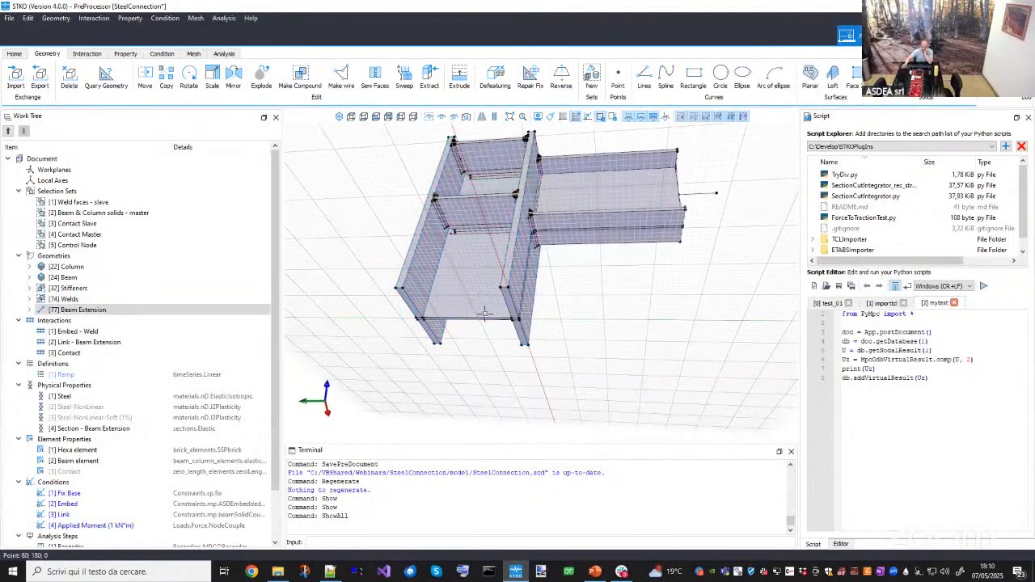
{"action": "middle_click_drag", "start_coordinate": [459, 348], "coordinate": [627, 288]}
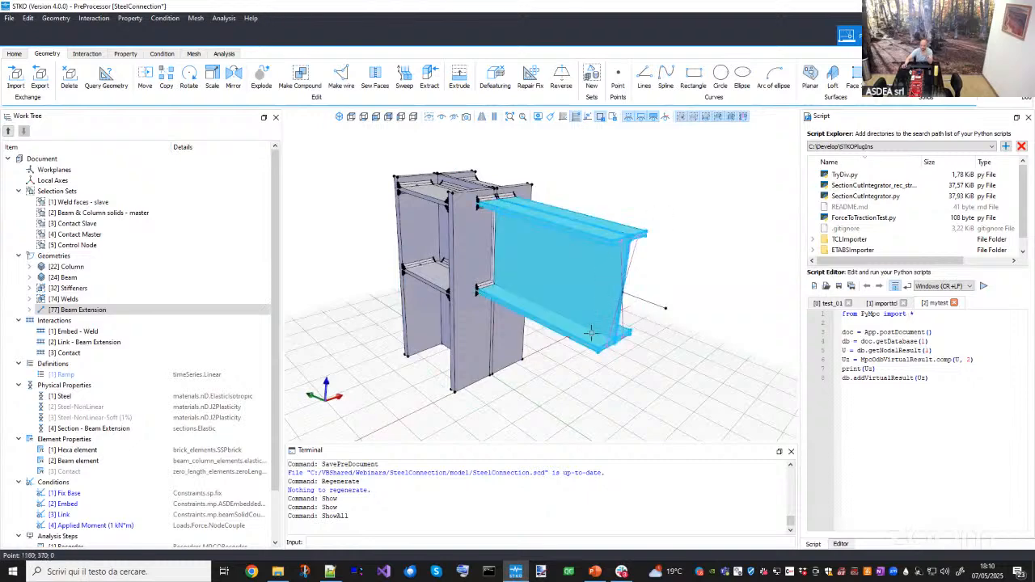
{"action": "middle_click_drag", "start_coordinate": [637, 259], "coordinate": [619, 300]}
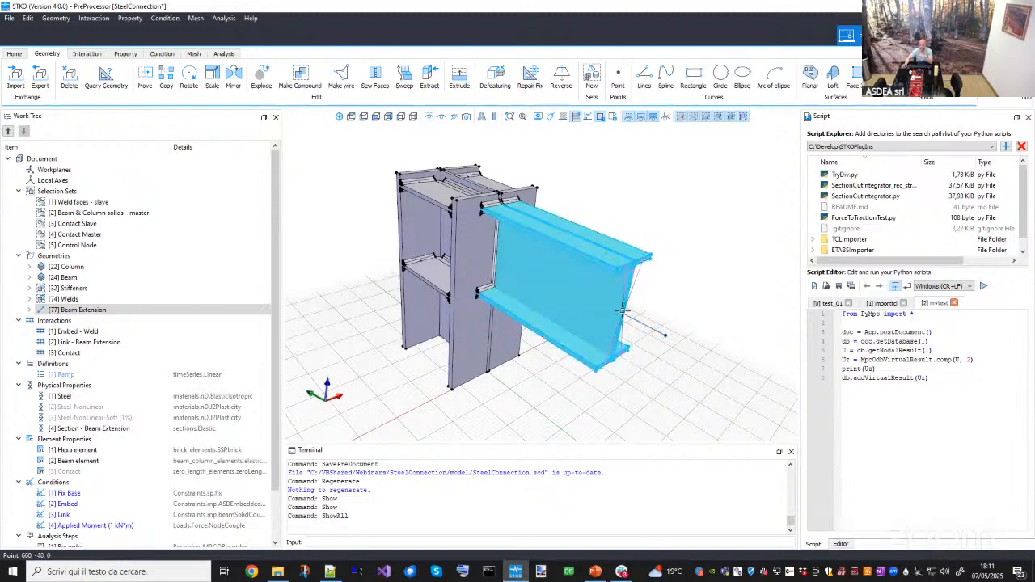
- Inspect the beam extension wire and the whole connection from several angles
{"action": "scroll", "coordinate": [620, 312], "scroll_direction": "up", "scroll_amount": 2}
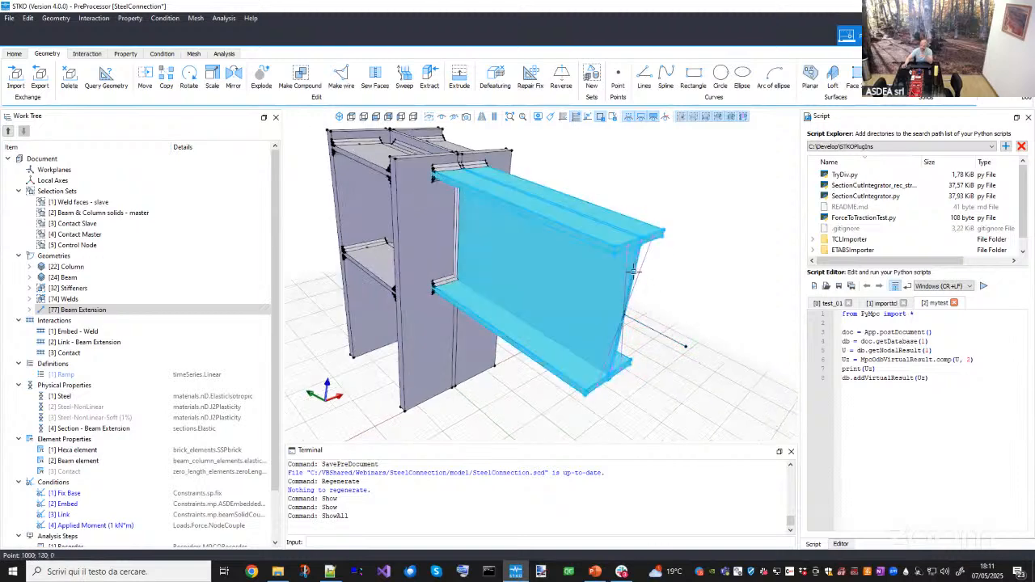
{"action": "scroll", "coordinate": [639, 266], "scroll_direction": "down", "scroll_amount": 2}
{"action": "middle_click_drag", "start_coordinate": [638, 263], "coordinate": [623, 247]}
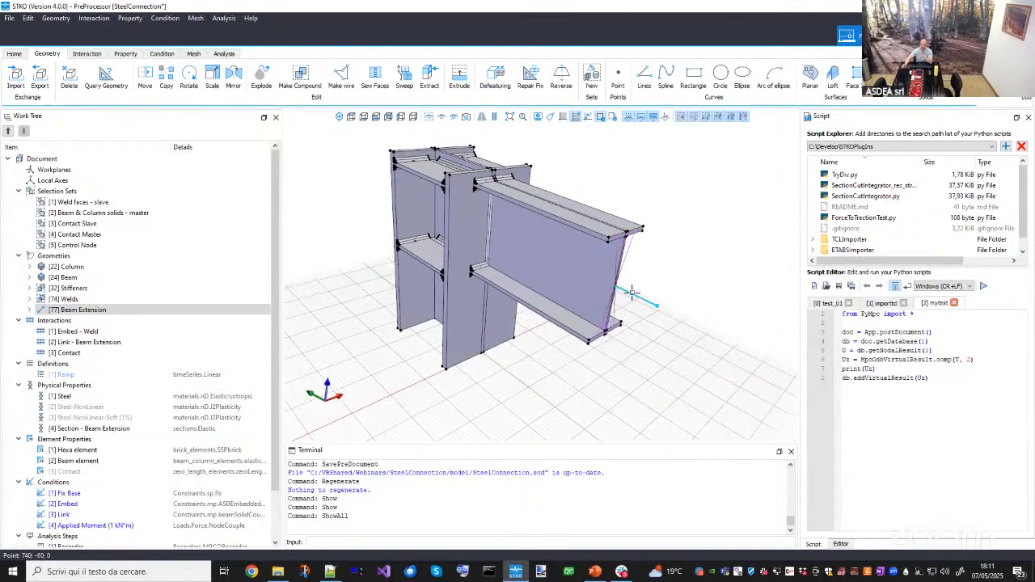
{"action": "middle_click_drag", "start_coordinate": [606, 290], "coordinate": [592, 313]}
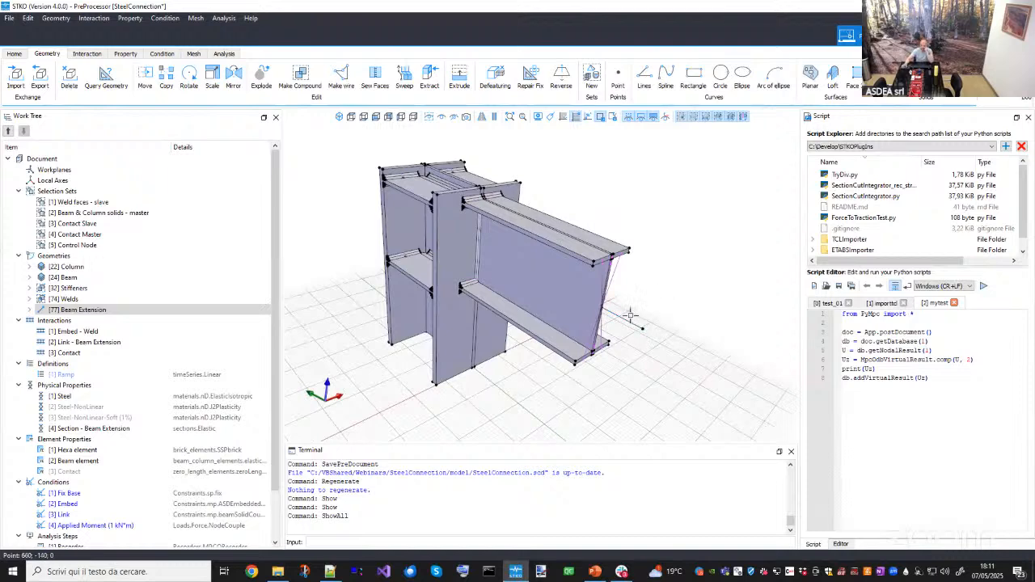
{"action": "scroll", "coordinate": [661, 346], "scroll_direction": "down", "scroll_amount": 2}
{"action": "middle_click_drag", "start_coordinate": [652, 367], "coordinate": [686, 386]}
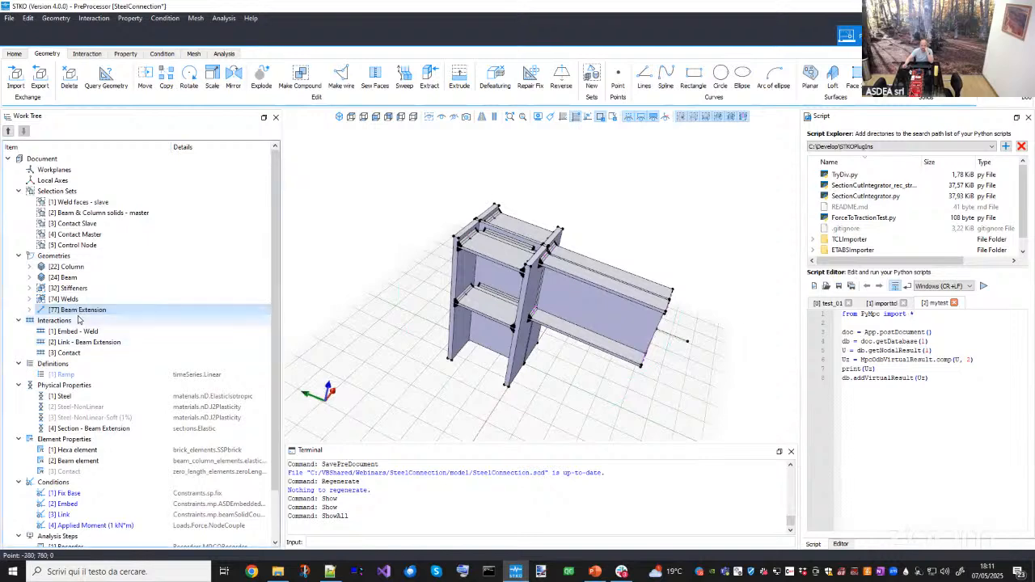
{"action": "middle_click_drag", "start_coordinate": [341, 306], "coordinate": [400, 275]}
{"action": "middle_click_drag", "start_coordinate": [493, 242], "coordinate": [622, 275]}
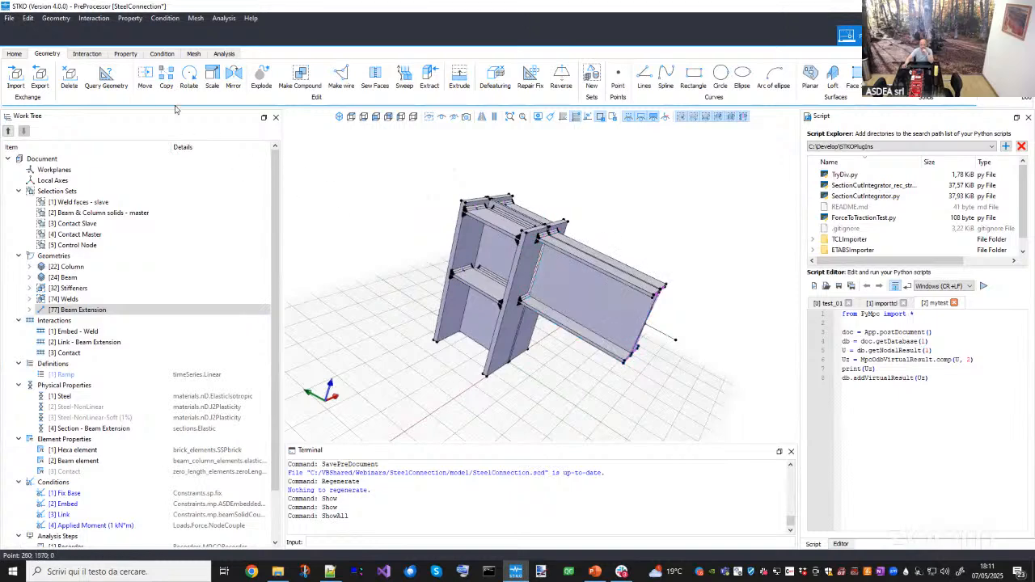
- Switch to the Property context to view the model coloured by physical property, orbiting around it
{"action": "left_click", "coordinate": [126, 53]}
{"action": "middle_click_drag", "start_coordinate": [466, 209], "coordinate": [558, 271]}
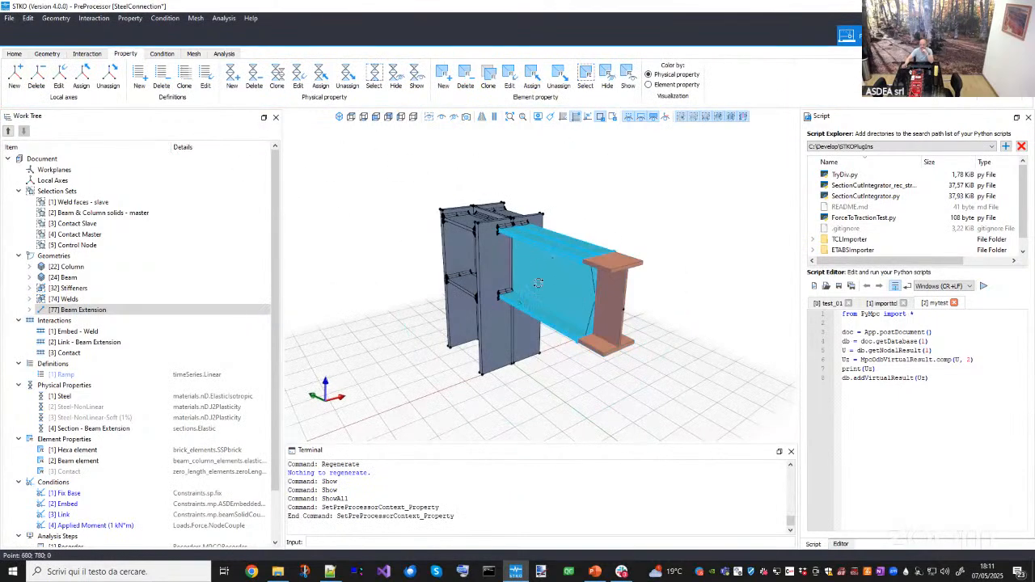
{"action": "middle_click_drag", "start_coordinate": [479, 212], "coordinate": [505, 240]}
{"action": "middle_click_drag", "start_coordinate": [481, 349], "coordinate": [532, 299]}
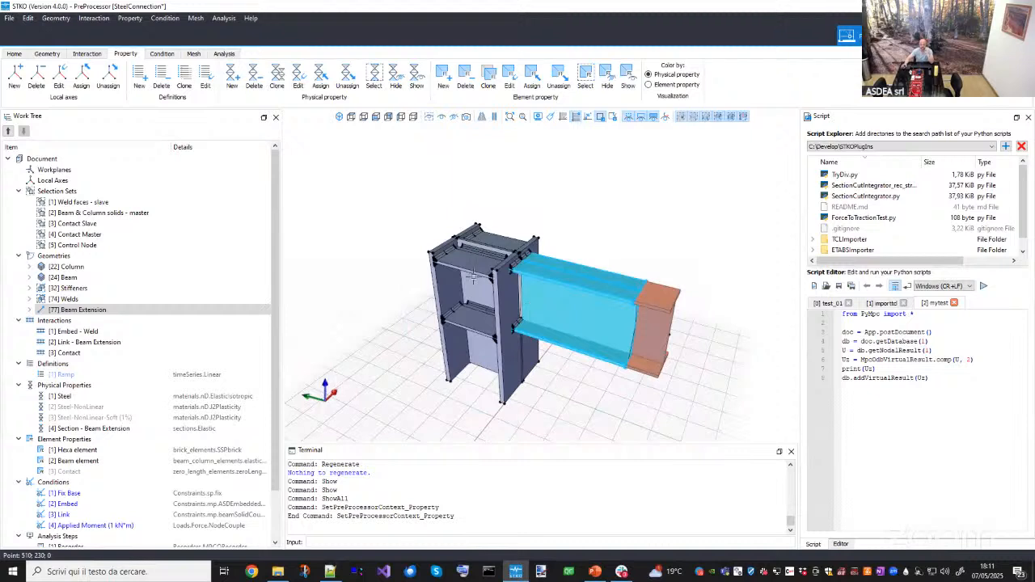
- Return to the Geometry context and highlight the Column, Stiffeners and Beam Extension geometries
{"action": "left_click", "coordinate": [47, 53]}
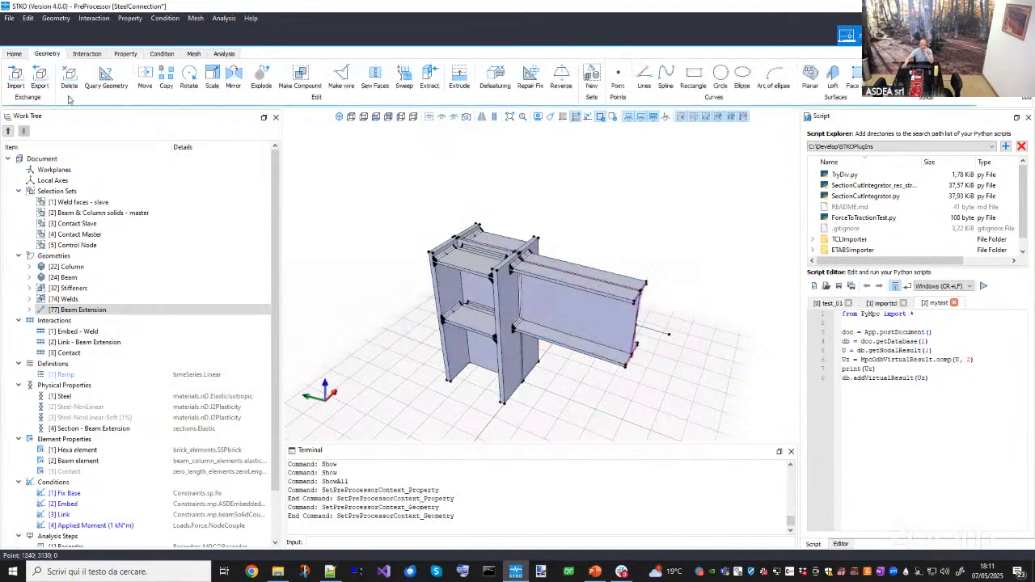
{"action": "left_click", "coordinate": [89, 267]}
{"action": "left_click", "coordinate": [77, 290]}
{"action": "left_click", "coordinate": [80, 312]}
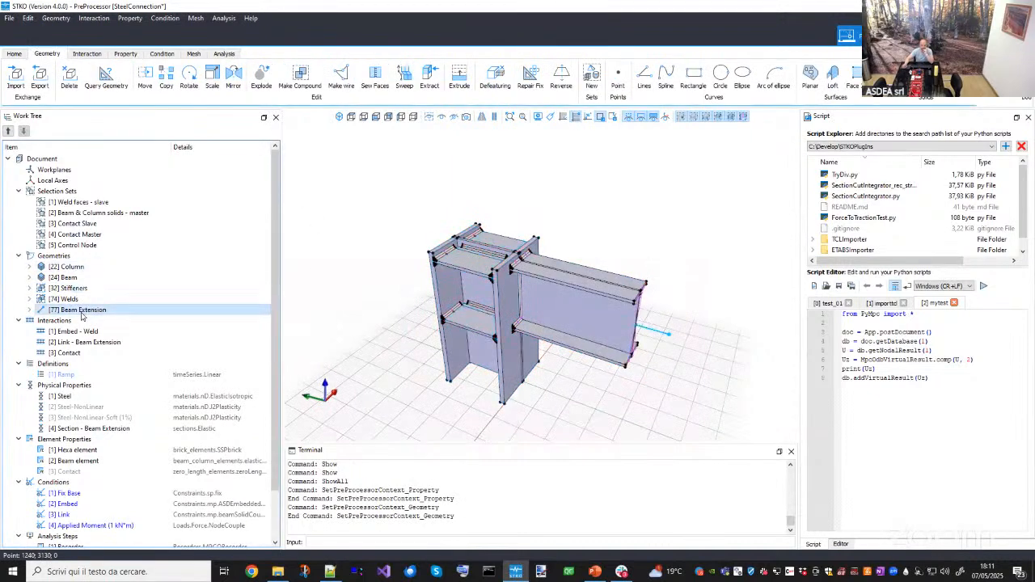
{"action": "left_click", "coordinate": [70, 290]}
{"action": "left_click", "coordinate": [66, 265]}
{"action": "left_click", "coordinate": [67, 290]}
{"action": "left_click", "coordinate": [73, 310]}
- Highlight the Column, Beam, Stiffeners, Welds and Beam Extension geometries one after another
{"action": "left_click", "coordinate": [89, 270]}
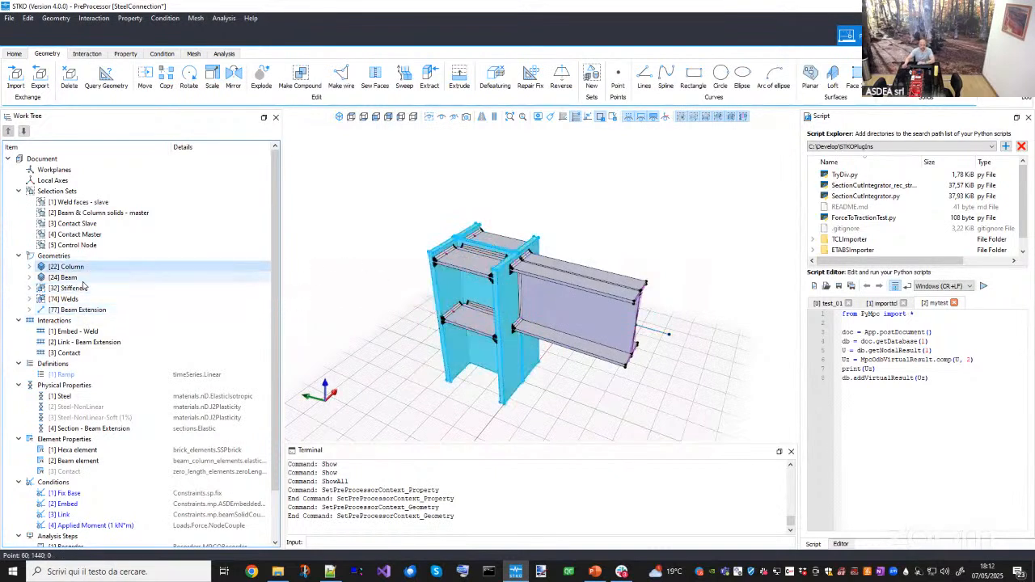
{"action": "left_click", "coordinate": [71, 278]}
{"action": "left_click", "coordinate": [75, 288]}
{"action": "left_click", "coordinate": [77, 310]}
{"action": "left_click", "coordinate": [74, 289]}
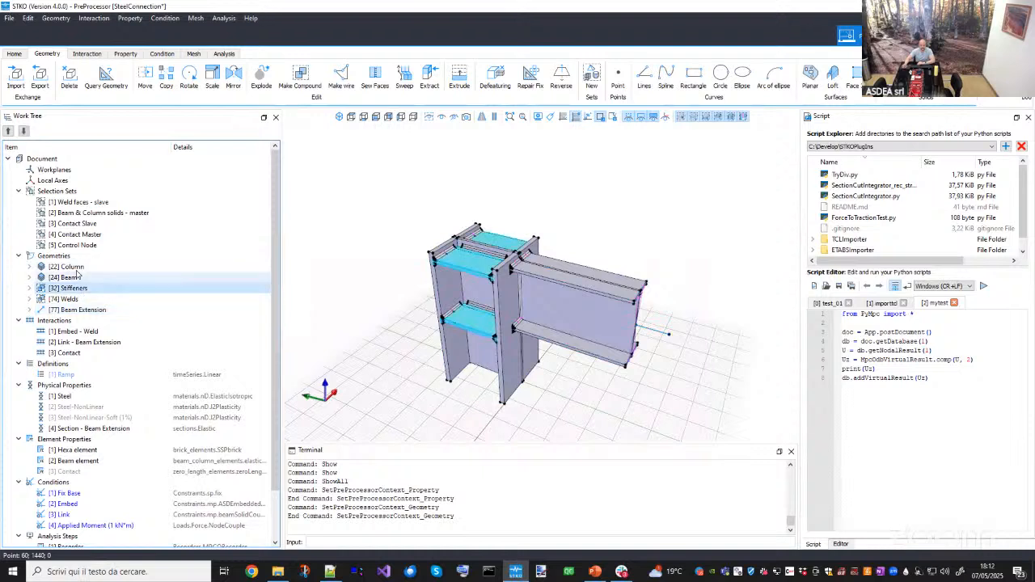
{"action": "left_click", "coordinate": [72, 267]}
{"action": "left_click", "coordinate": [69, 300]}
{"action": "left_click", "coordinate": [85, 312]}
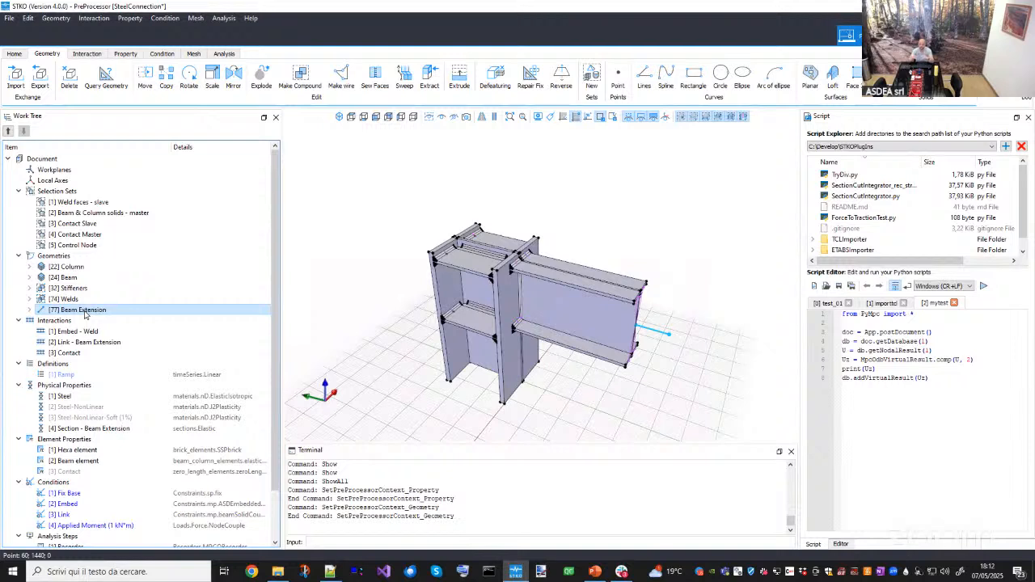
- Highlight the Column geometry and the Embed - Weld and Contact interactions in the work tree
{"action": "left_click", "coordinate": [73, 268]}
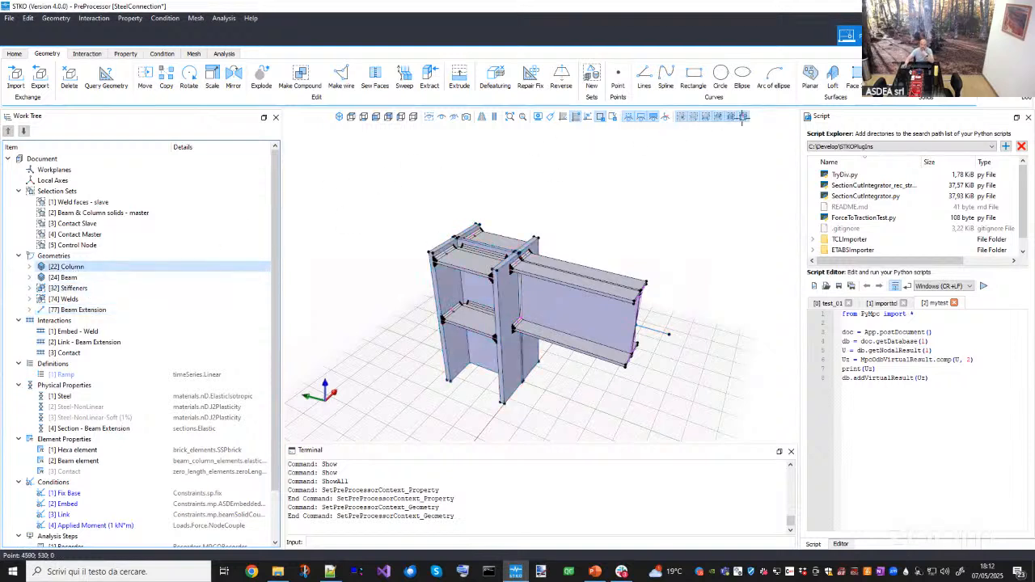
{"action": "left_click", "coordinate": [73, 332]}
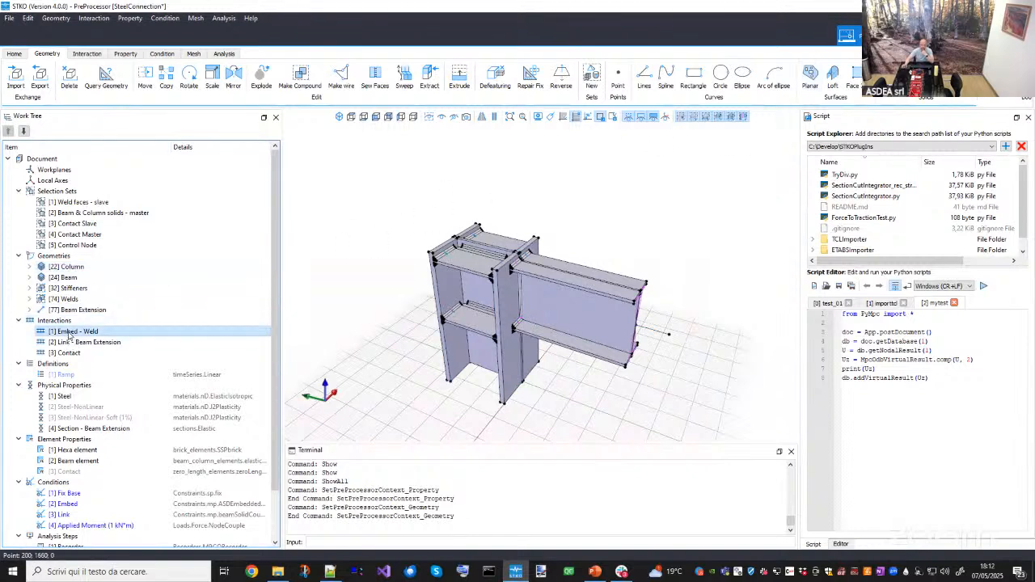
{"action": "left_click", "coordinate": [71, 353]}
{"action": "left_click", "coordinate": [73, 362]}
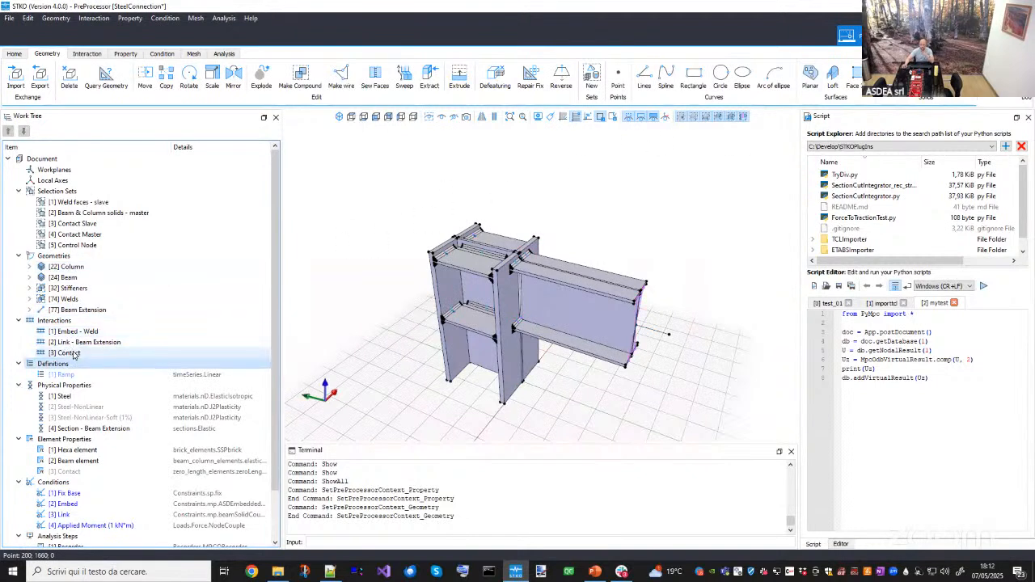
- Switch to PowerPoint and browse the Geometry slides of the SteelConnection presentation
{"action": "left_click", "coordinate": [591, 573]}
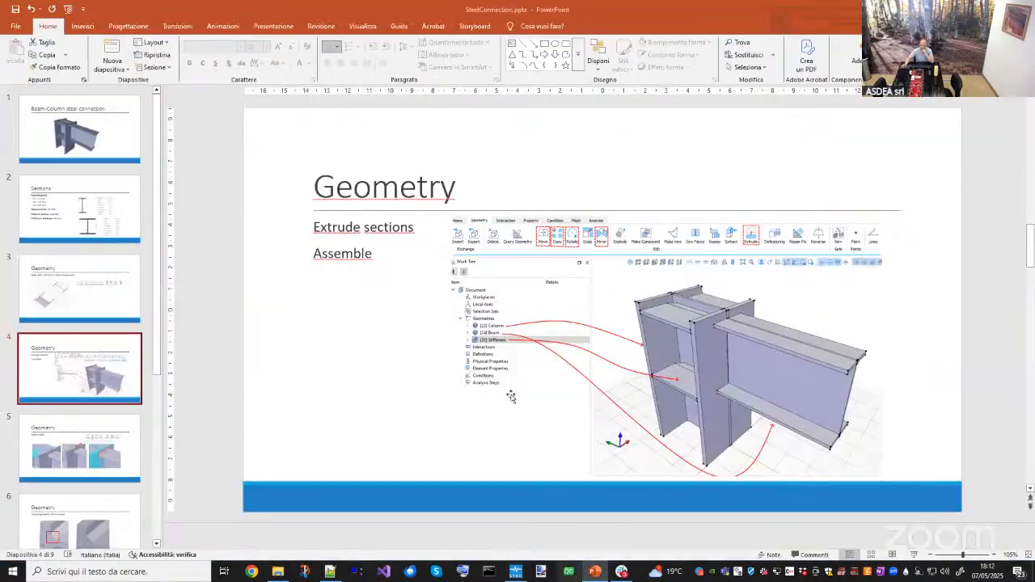
{"action": "left_click", "coordinate": [102, 461]}
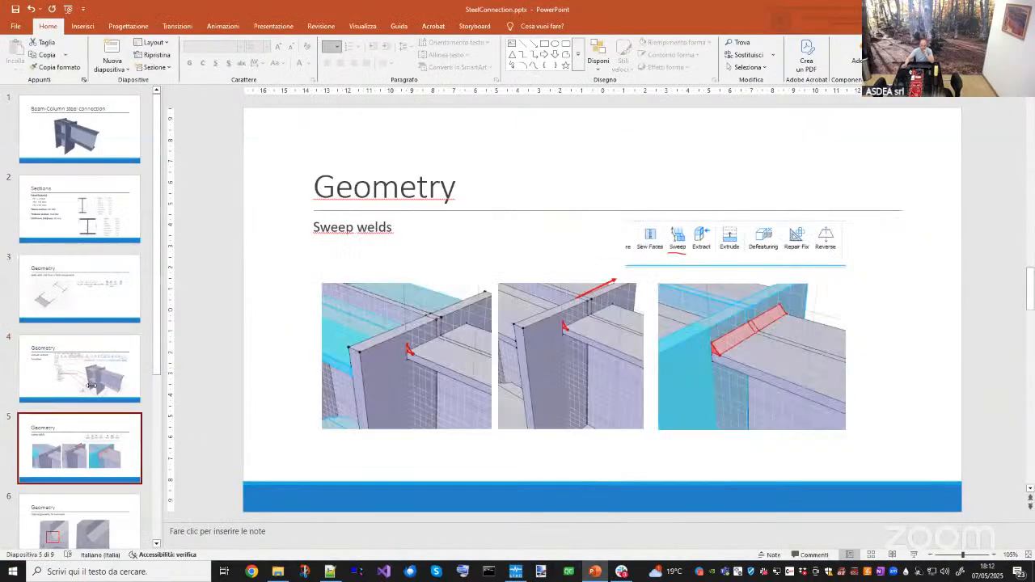
{"action": "left_click", "coordinate": [87, 389]}
{"action": "left_click", "coordinate": [103, 429]}
{"action": "left_click", "coordinate": [88, 322]}
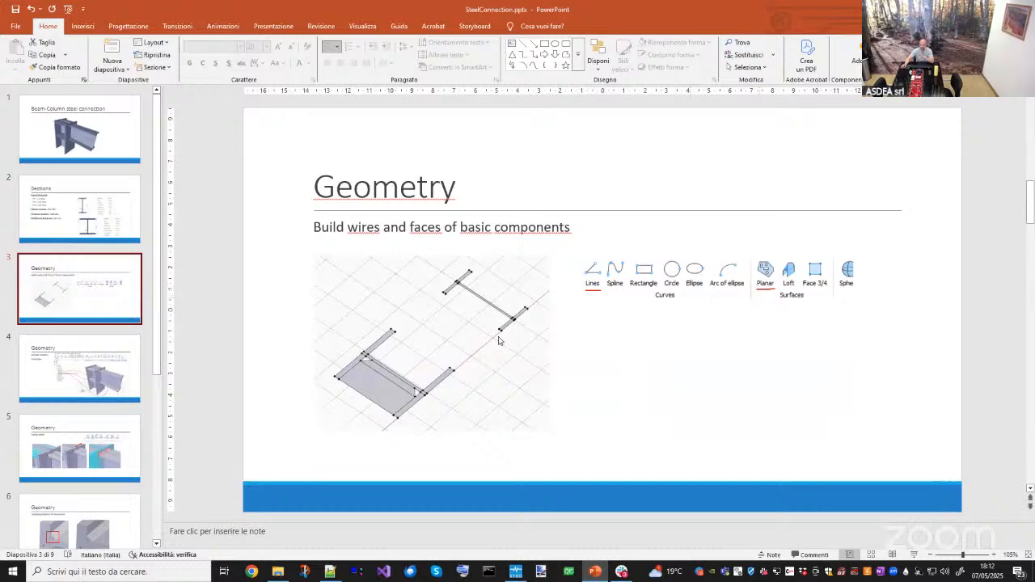
{"action": "left_click", "coordinate": [119, 375]}
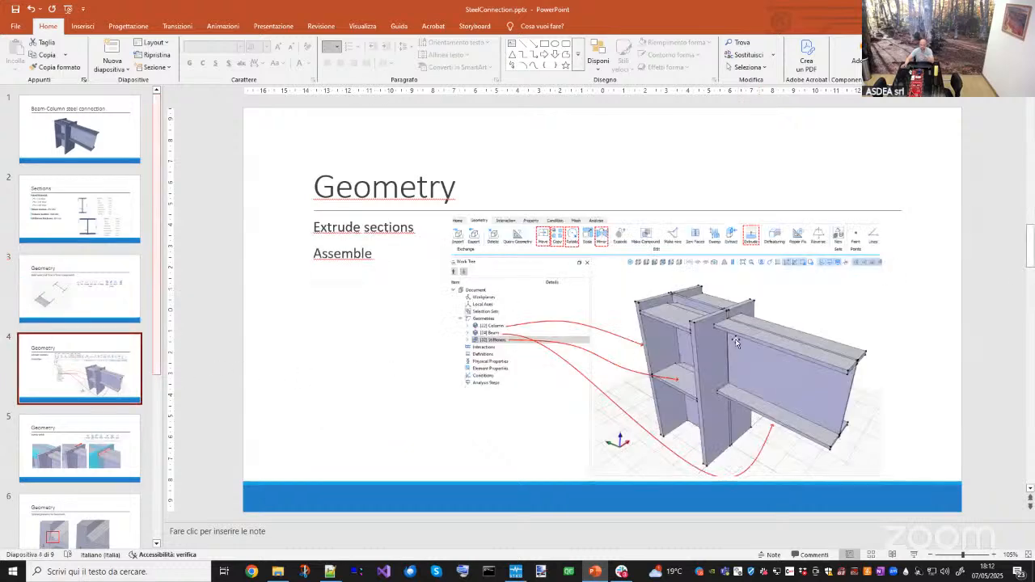
{"action": "left_click", "coordinate": [110, 461]}
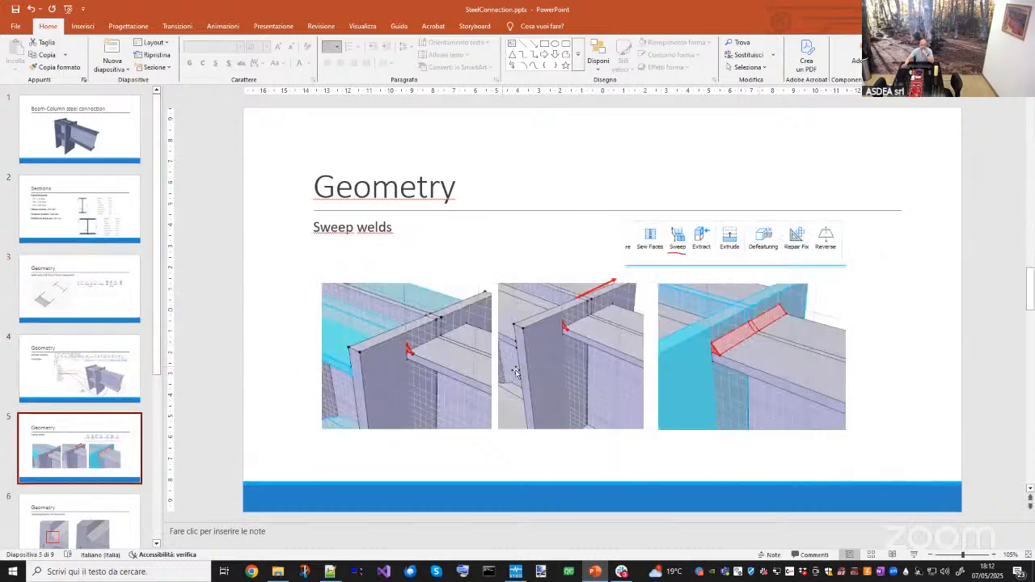
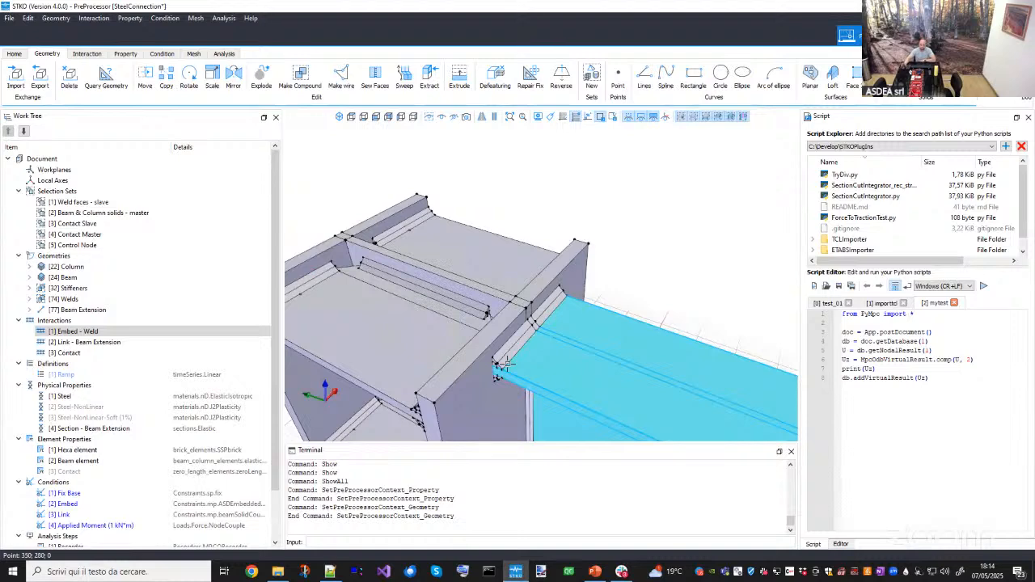
- Inspect the column and weld geometries in the 3D view, highlighting each from different angles
{"action": "middle_click_drag", "start_coordinate": [525, 351], "coordinate": [535, 331]}
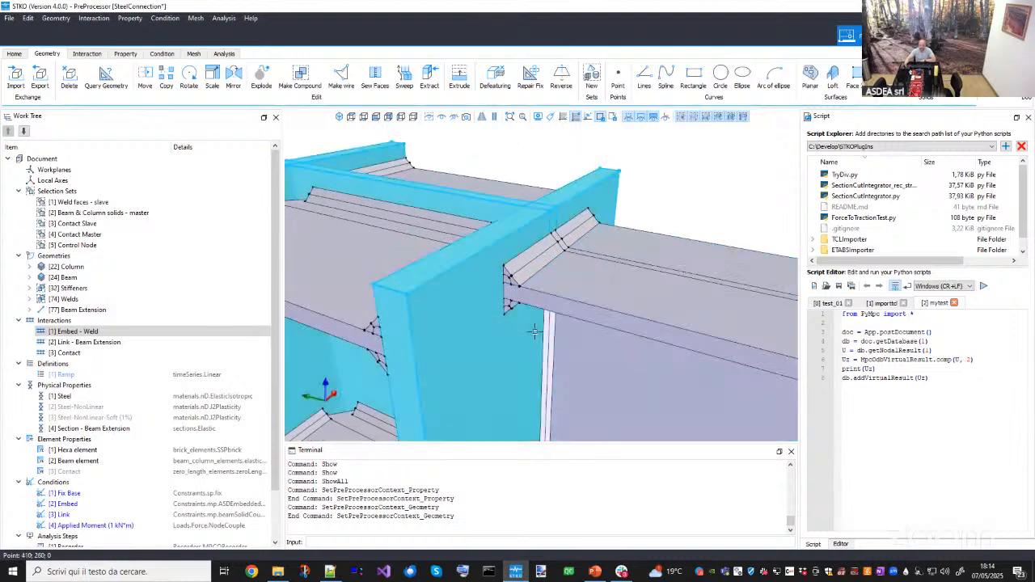
{"action": "left_click", "coordinate": [482, 257]}
{"action": "left_click", "coordinate": [573, 283]}
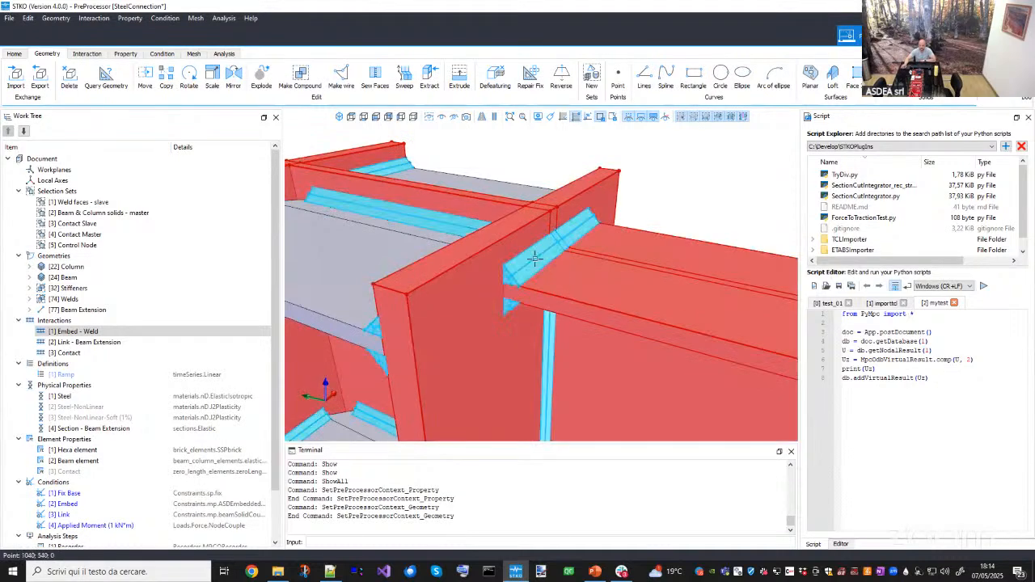
{"action": "scroll", "coordinate": [886, 97], "scroll_direction": "down", "scroll_amount": 2}
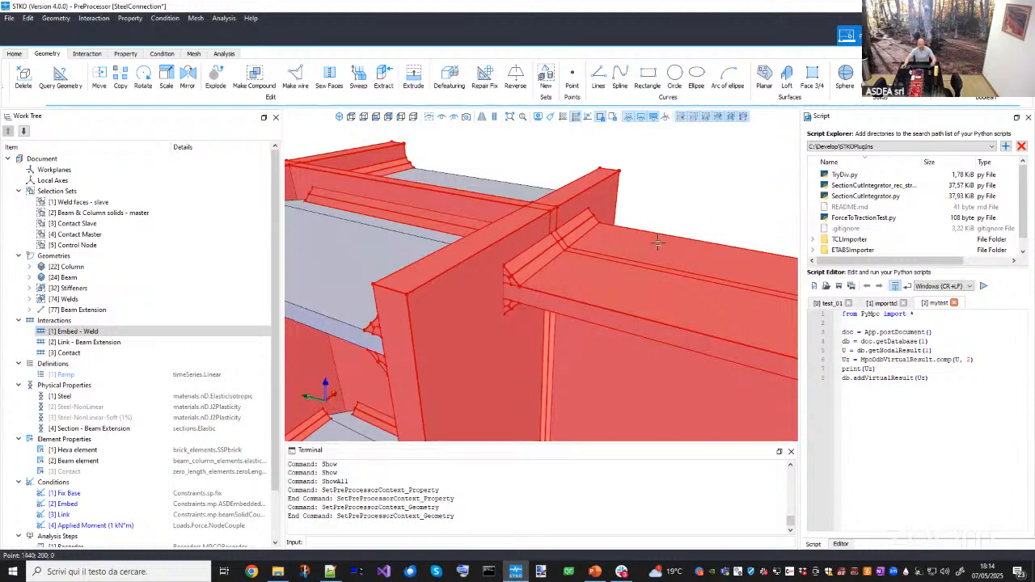
{"action": "middle_click_drag", "start_coordinate": [656, 240], "coordinate": [622, 294]}
{"action": "key", "text": "Escape"}
{"action": "scroll", "coordinate": [639, 283], "scroll_direction": "down", "scroll_amount": 2}
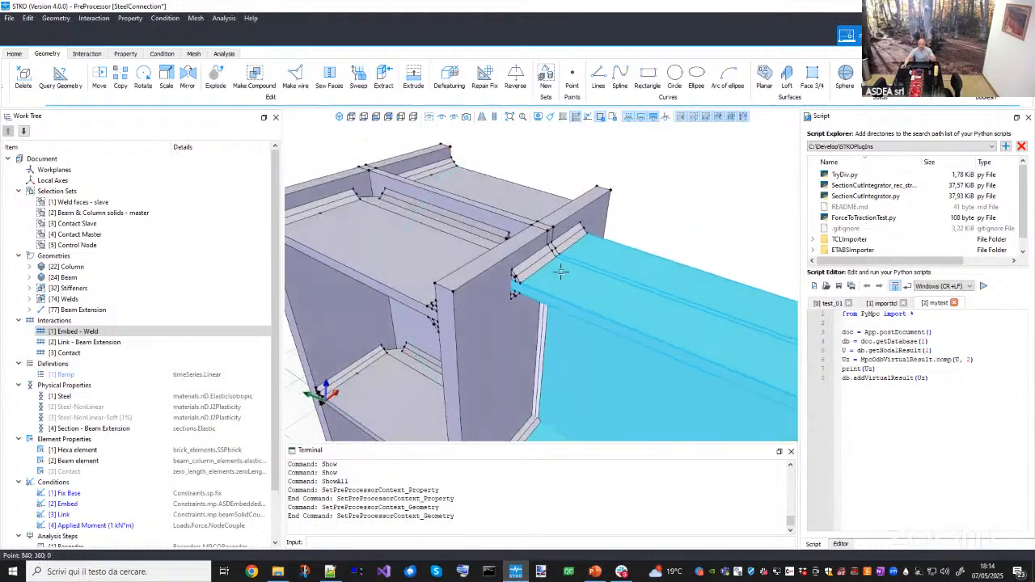
{"action": "scroll", "coordinate": [530, 255], "scroll_direction": "up", "scroll_amount": 4}
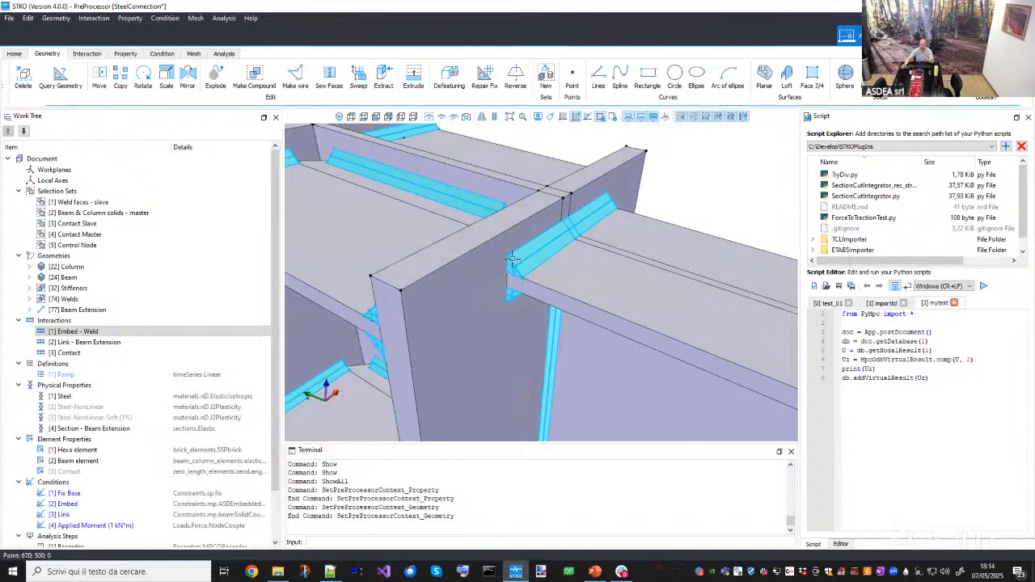
- Switch to the Mesh context and inspect the meshed column, beam and weld volumes
{"action": "left_click", "coordinate": [194, 54]}
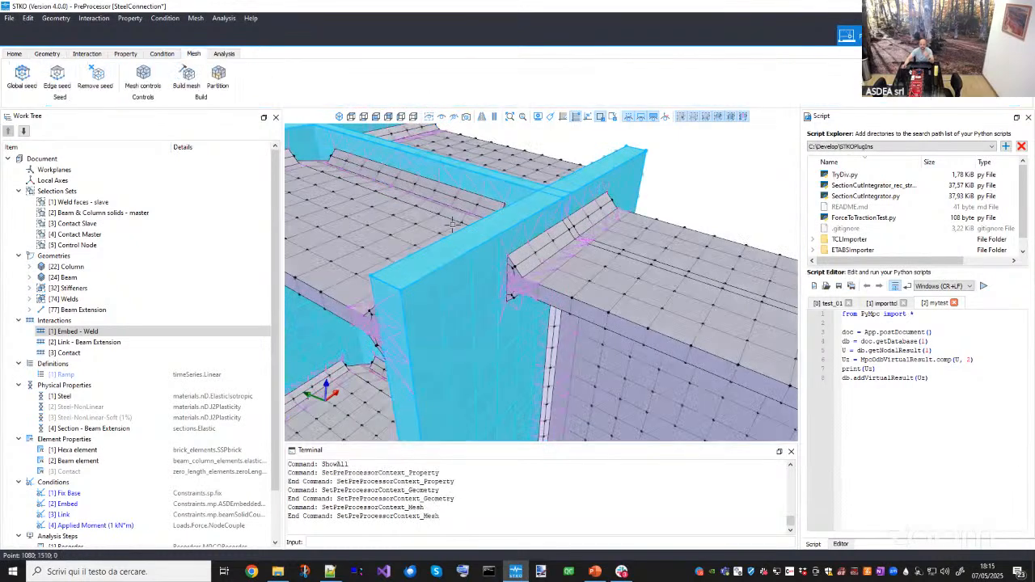
{"action": "scroll", "coordinate": [486, 231], "scroll_direction": "up", "scroll_amount": 2}
{"action": "left_click", "coordinate": [528, 237]}
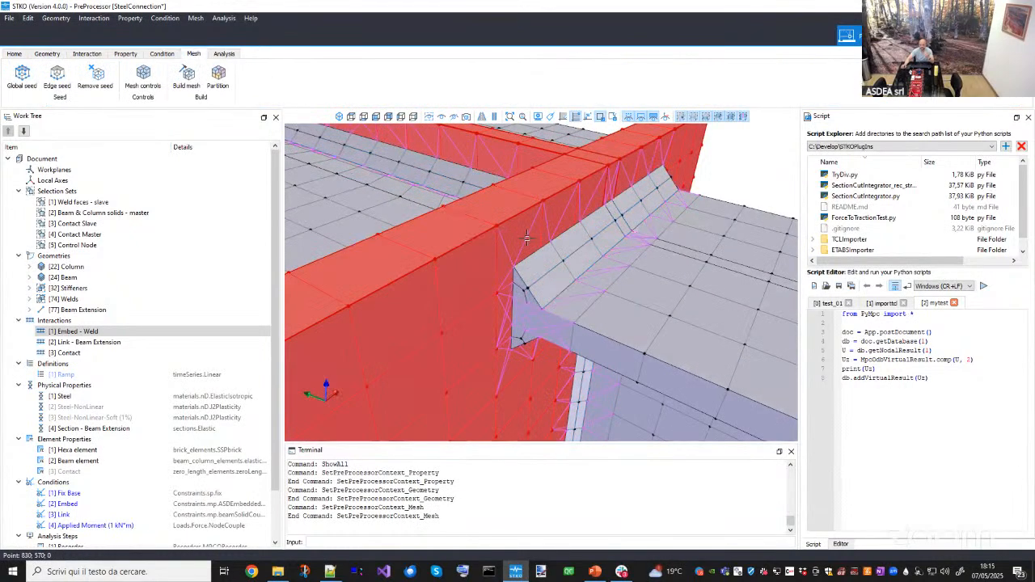
{"action": "left_click", "coordinate": [611, 292]}
{"action": "left_click", "coordinate": [555, 281]}
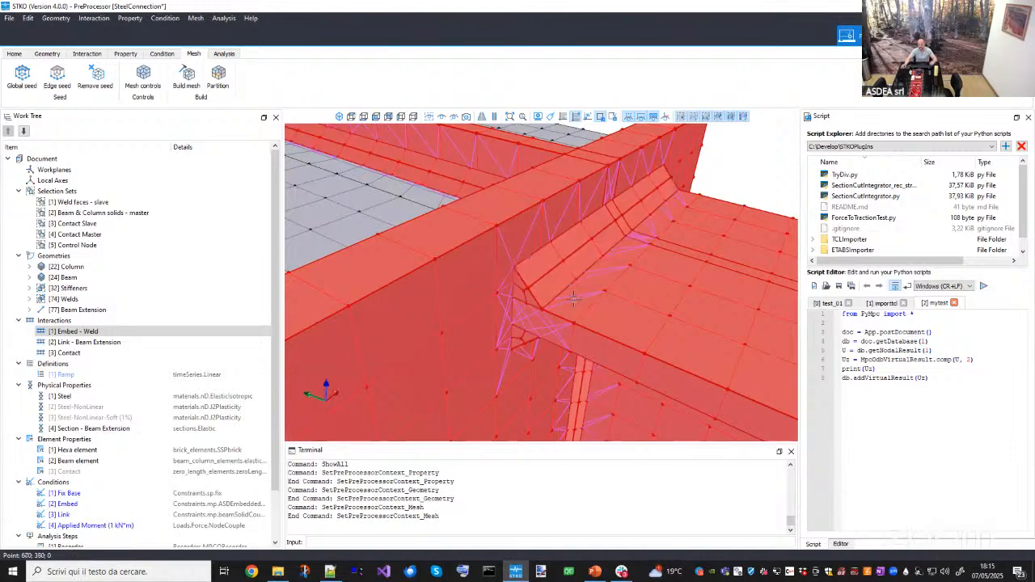
{"action": "middle_click_drag", "start_coordinate": [576, 297], "coordinate": [591, 272]}
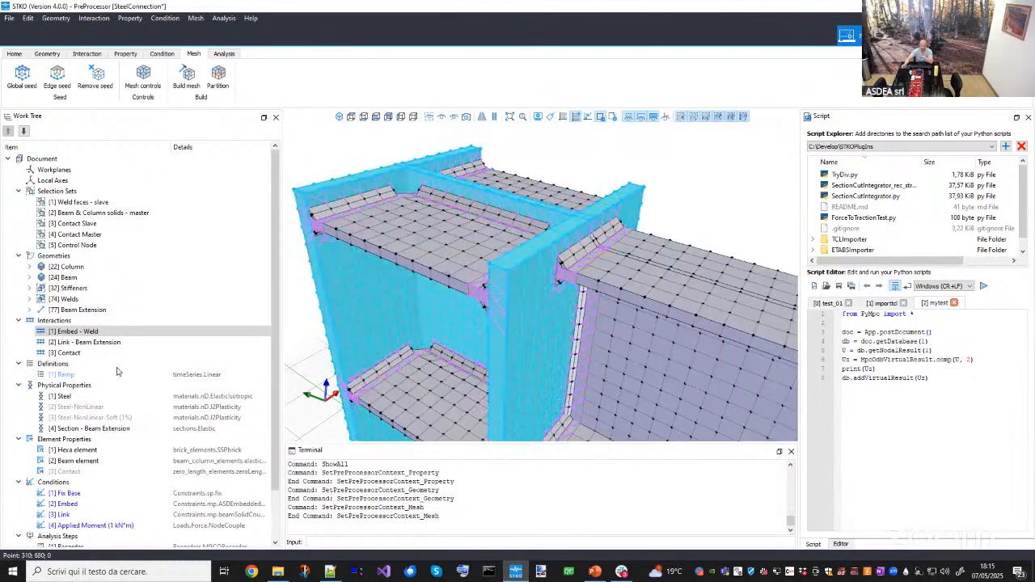
{"action": "middle_click_drag", "start_coordinate": [476, 237], "coordinate": [449, 259]}
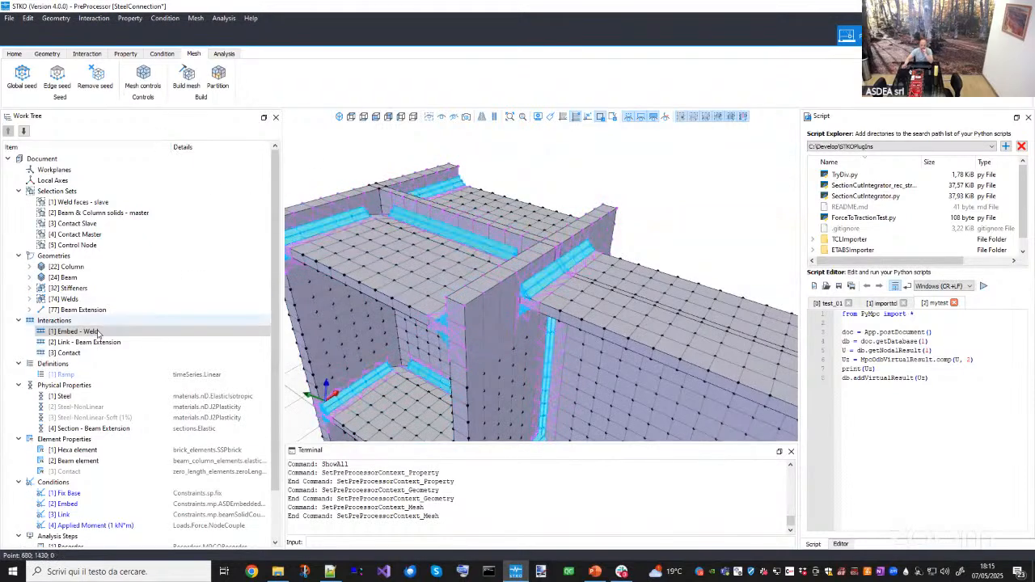
- Switch to PowerPoint and browse to the Interactions slide about tie conditions between welds and volumes
{"action": "right_click", "coordinate": [468, 532]}
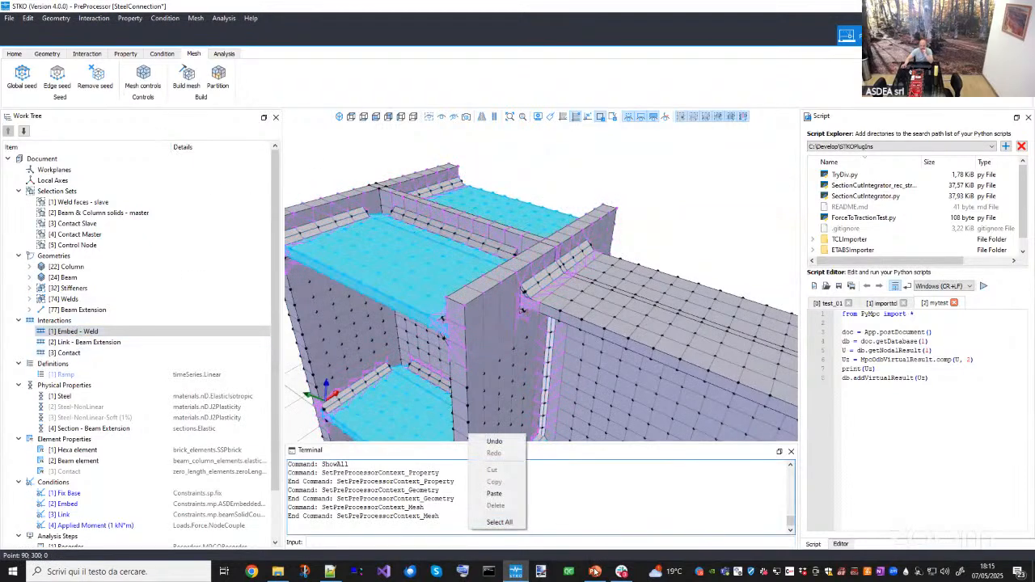
{"action": "left_click", "coordinate": [596, 571]}
{"action": "scroll", "coordinate": [106, 432], "scroll_direction": "down", "scroll_amount": 2}
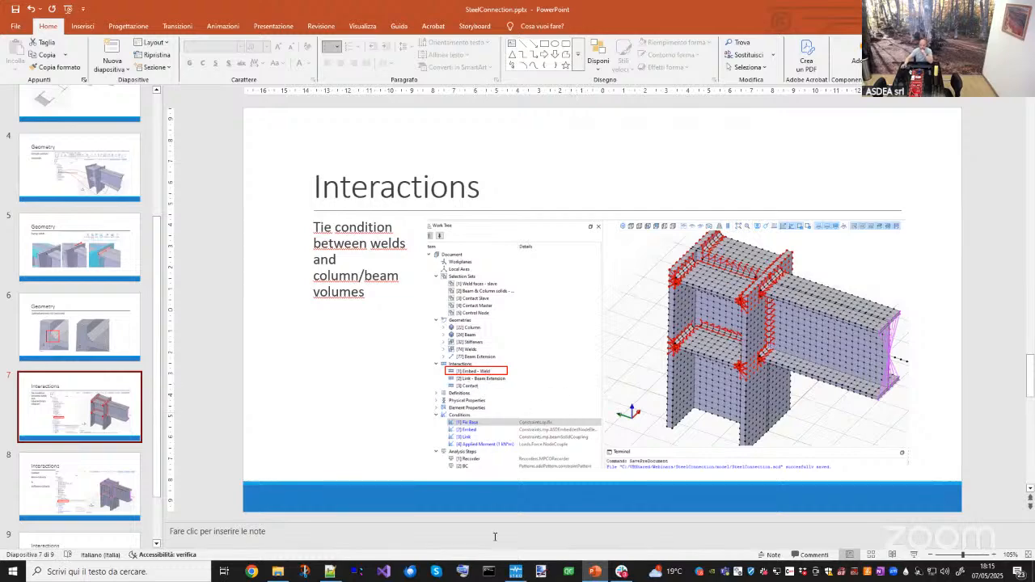
- Return to STKO and compare the model in the Geometry and Mesh contexts
{"action": "left_click", "coordinate": [521, 576]}
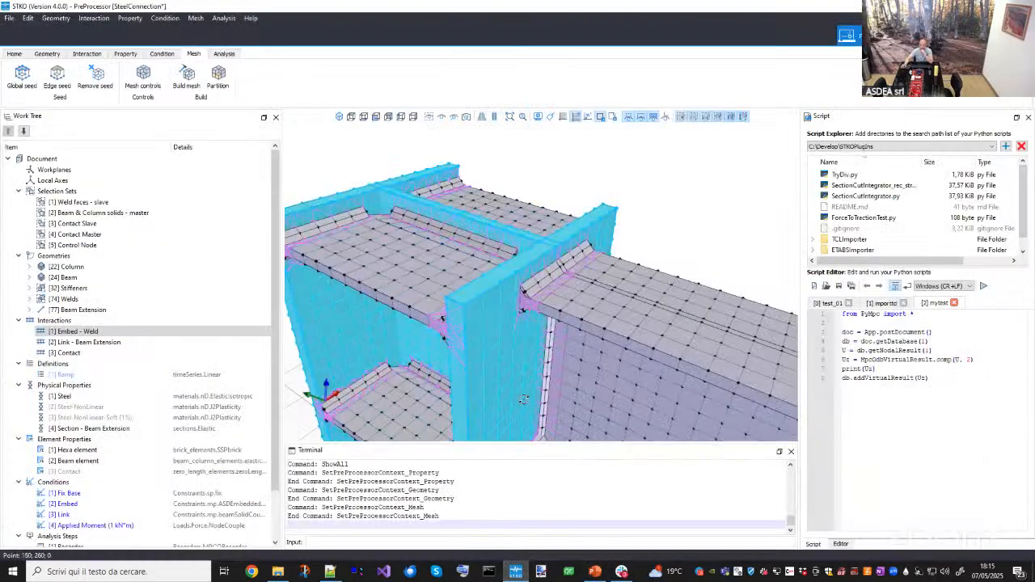
{"action": "middle_click_drag", "start_coordinate": [526, 401], "coordinate": [388, 267]}
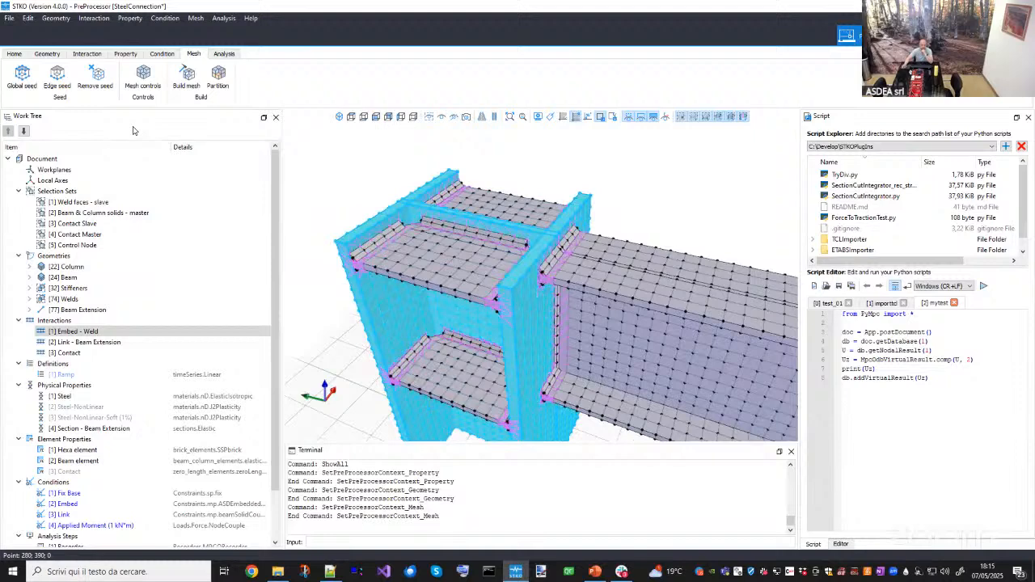
{"action": "left_click", "coordinate": [47, 54]}
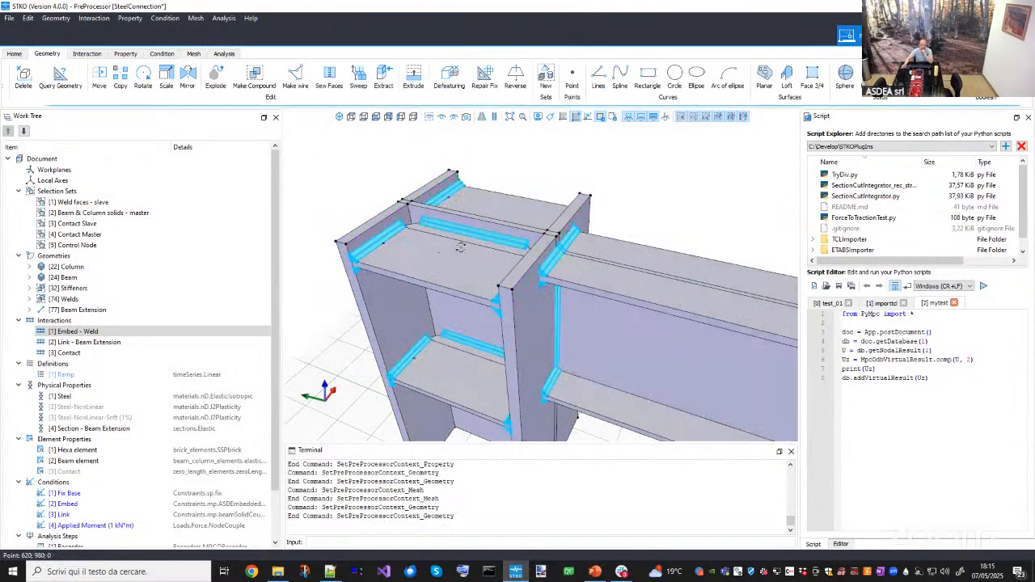
{"action": "left_click", "coordinate": [193, 53]}
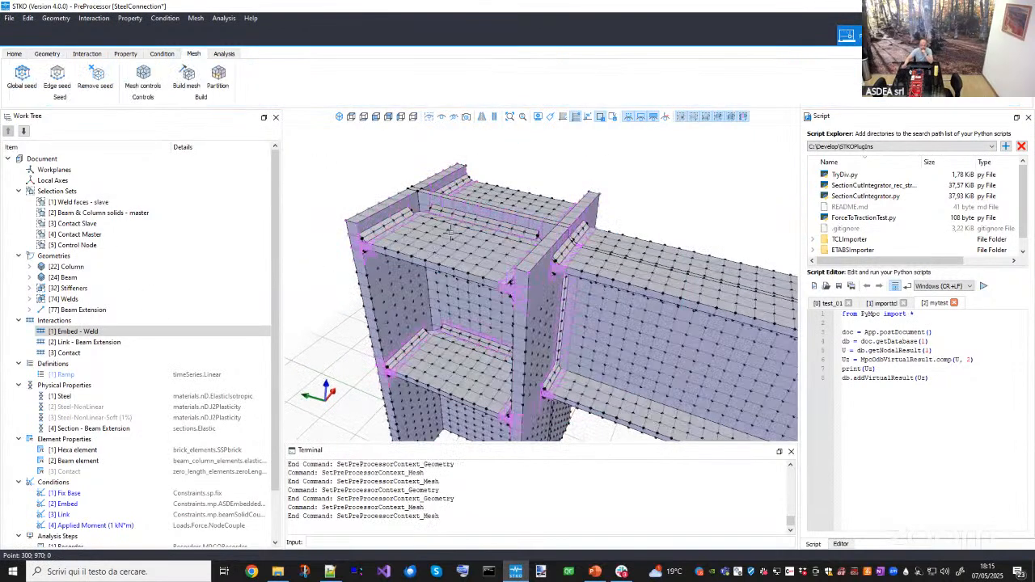
- Open the Embed - Weld interaction in the Interaction Editor and review its interaction type options
{"action": "left_click", "coordinate": [88, 331]}
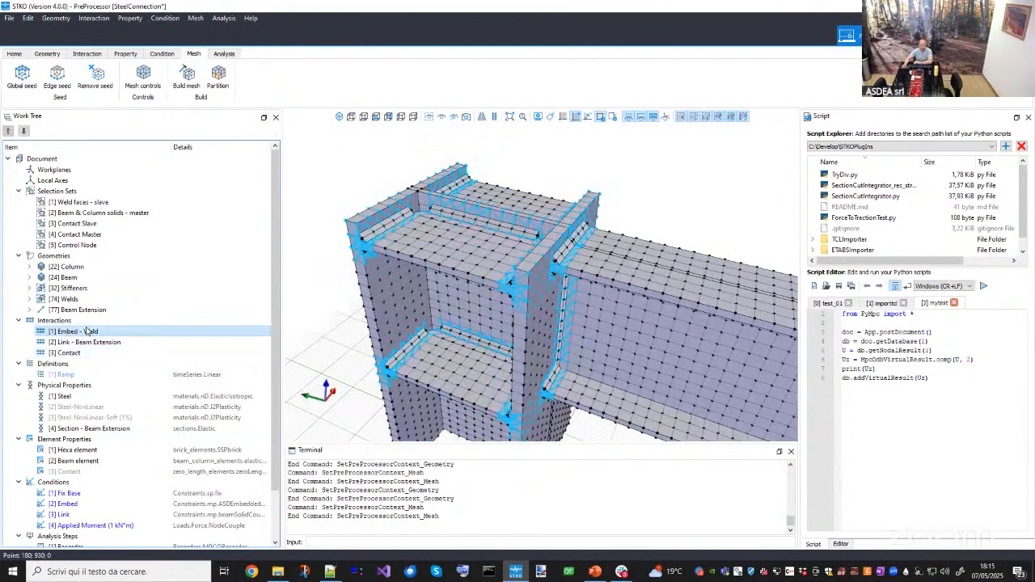
{"action": "right_click", "coordinate": [89, 335]}
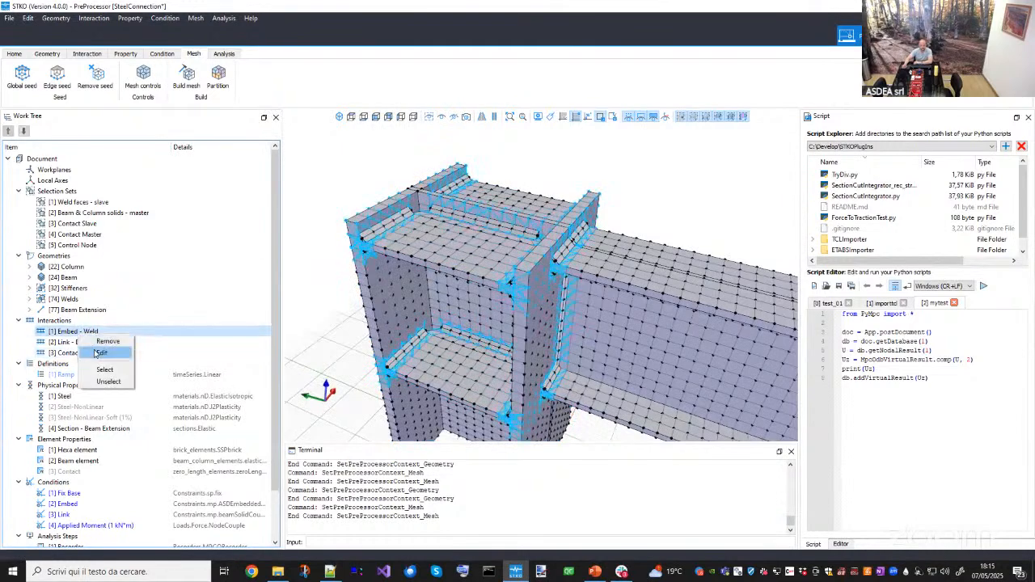
{"action": "left_click", "coordinate": [100, 354]}
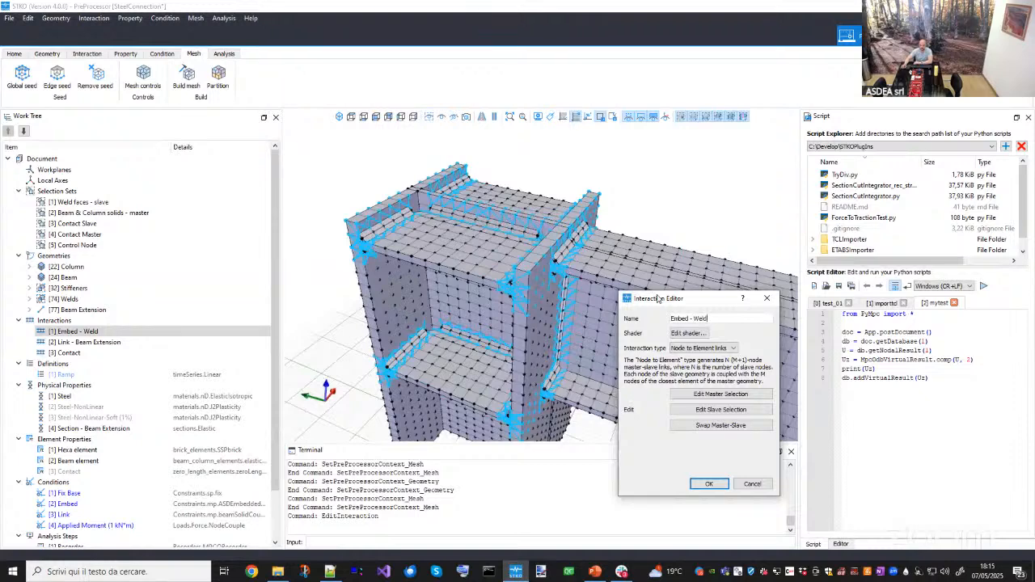
{"action": "left_click_drag", "start_coordinate": [670, 305], "coordinate": [738, 287]}
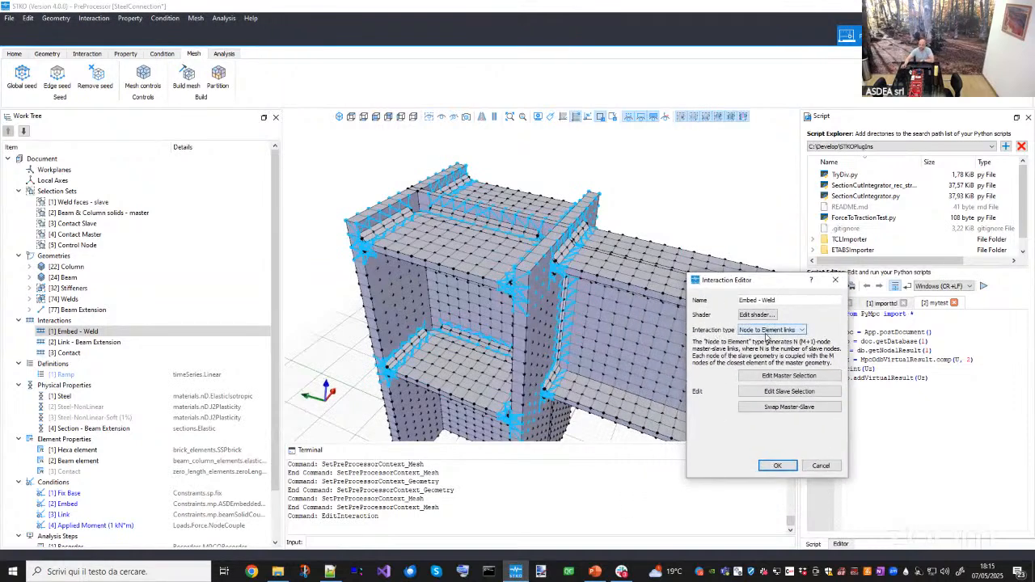
{"action": "left_click", "coordinate": [767, 330]}
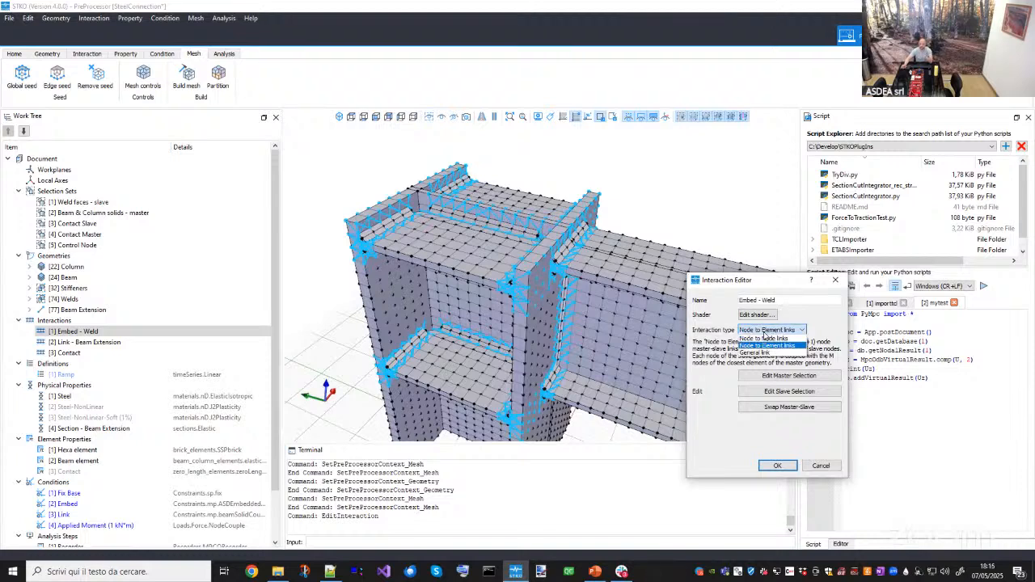
{"action": "left_click", "coordinate": [784, 330]}
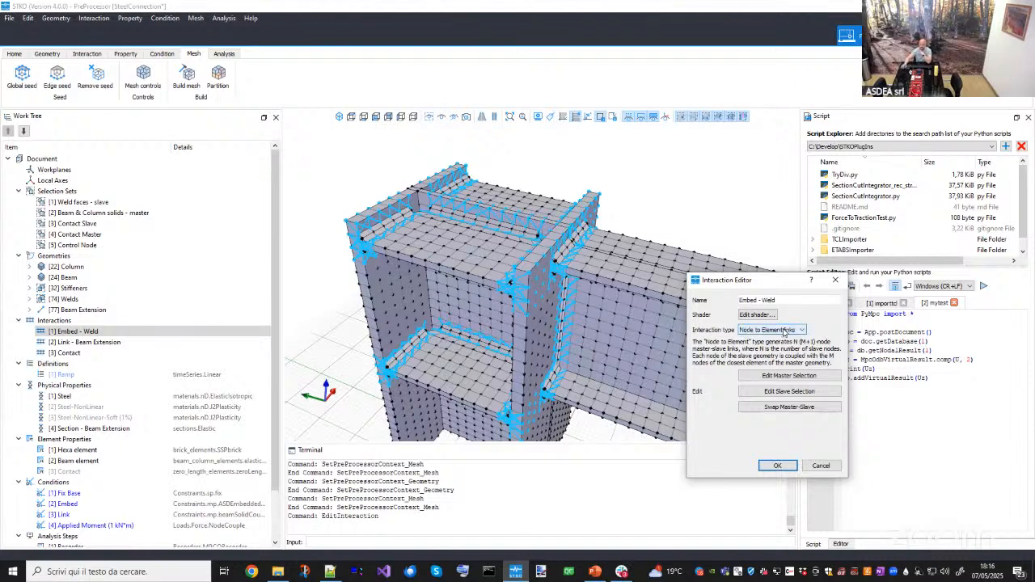
- Review the interaction's master selection of column and beam geometries and finish the selection
{"action": "left_click", "coordinate": [771, 376]}
{"action": "middle_click_drag", "start_coordinate": [459, 285], "coordinate": [498, 308]}
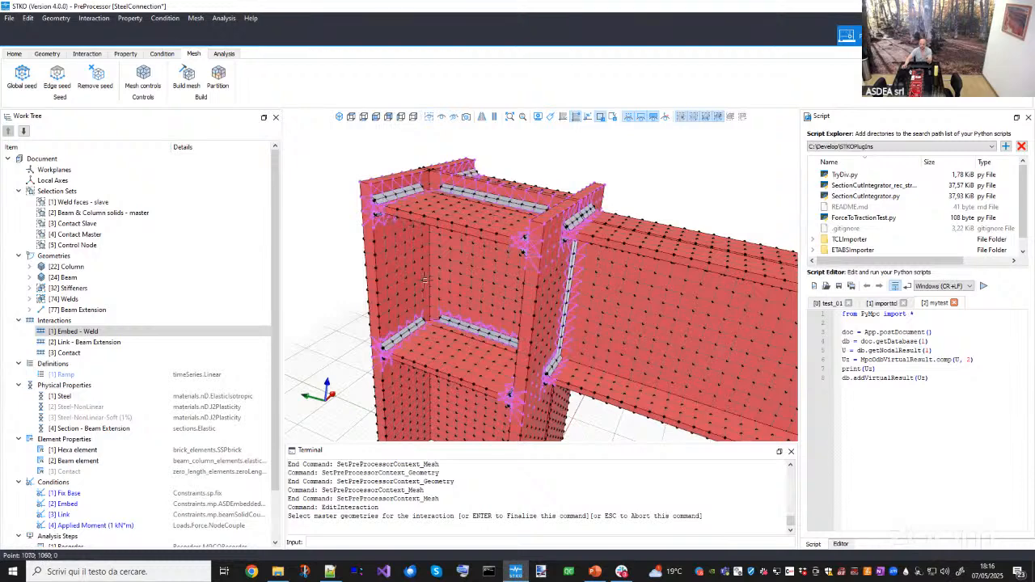
{"action": "middle_click_drag", "start_coordinate": [548, 285], "coordinate": [504, 291]}
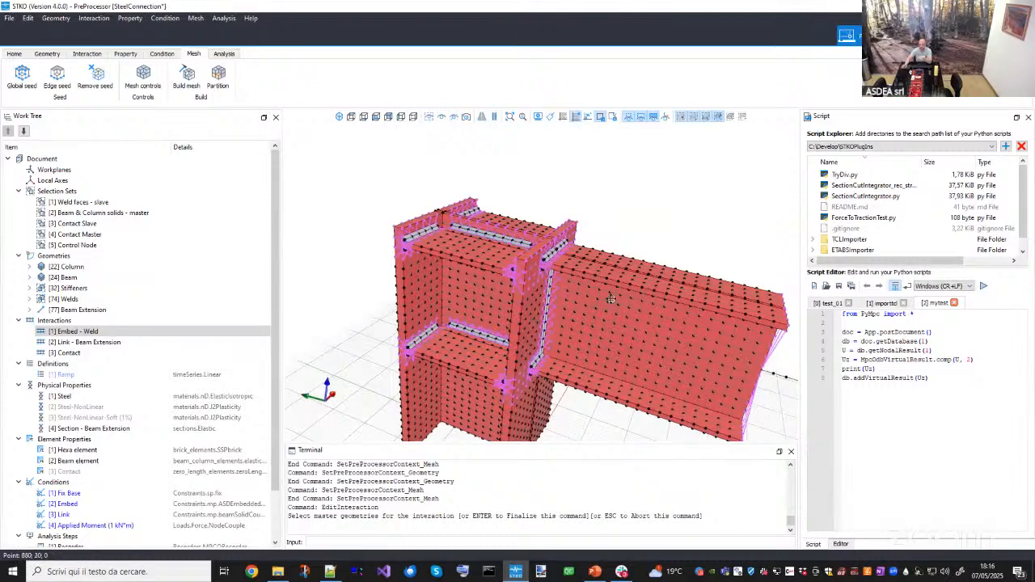
{"action": "middle_click_drag", "start_coordinate": [605, 307], "coordinate": [595, 319]}
{"action": "left_click", "coordinate": [591, 324]}
{"action": "key", "text": "Return"}
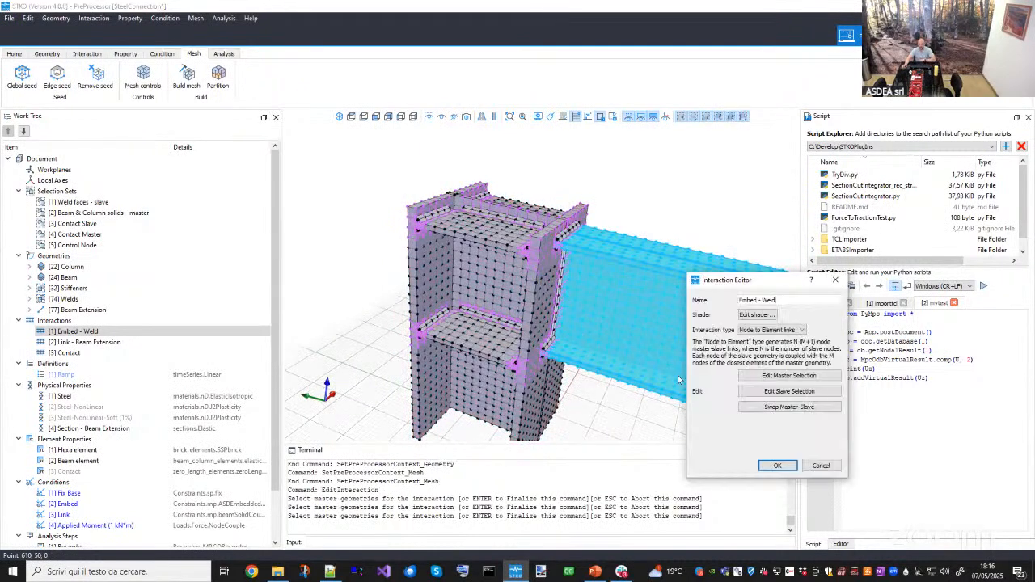
- Review the interaction's slave selection of weld faces, isolating the selected geometries, then close the Interaction Editor
{"action": "left_click", "coordinate": [760, 392]}
{"action": "middle_click_drag", "start_coordinate": [615, 283], "coordinate": [495, 324]}
{"action": "scroll", "coordinate": [531, 271], "scroll_direction": "up", "scroll_amount": 5}
{"action": "scroll", "coordinate": [503, 289], "scroll_direction": "down", "scroll_amount": 3}
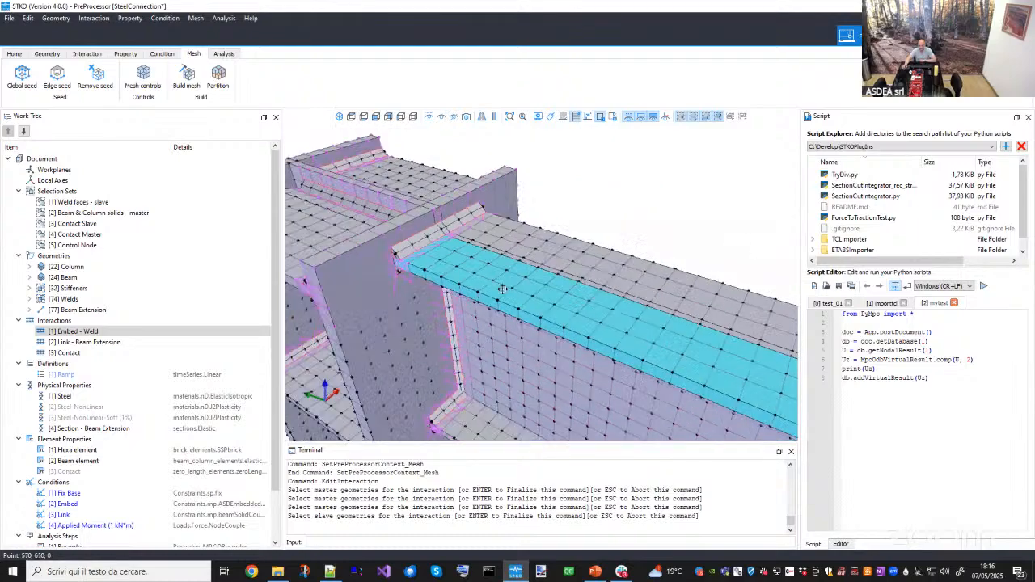
{"action": "middle_click_drag", "start_coordinate": [504, 289], "coordinate": [542, 330]}
{"action": "left_click", "coordinate": [444, 118]}
{"action": "scroll", "coordinate": [522, 220], "scroll_direction": "up", "scroll_amount": 4}
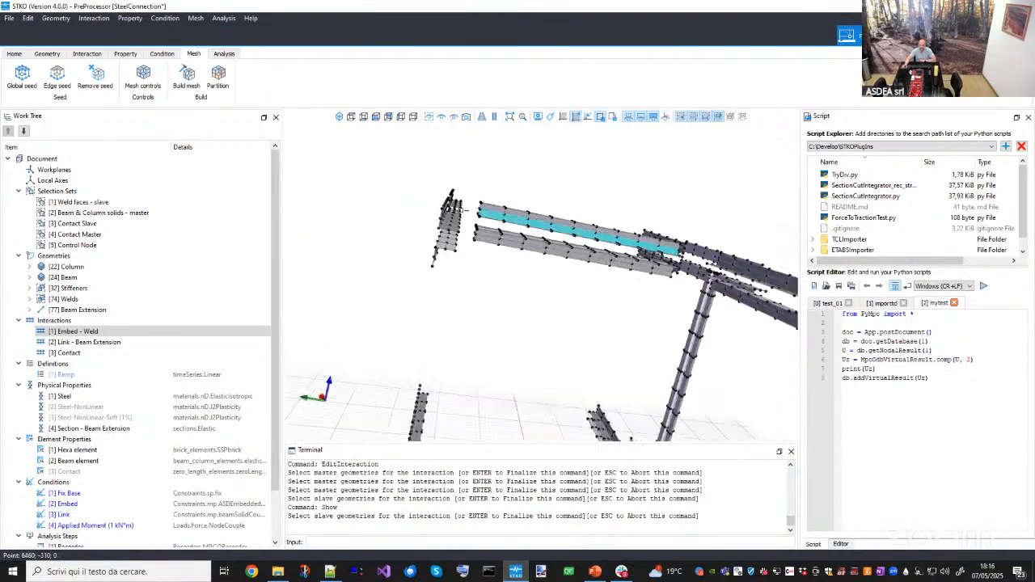
{"action": "middle_click_drag", "start_coordinate": [525, 220], "coordinate": [504, 226]}
{"action": "scroll", "coordinate": [508, 254], "scroll_direction": "up", "scroll_amount": 3}
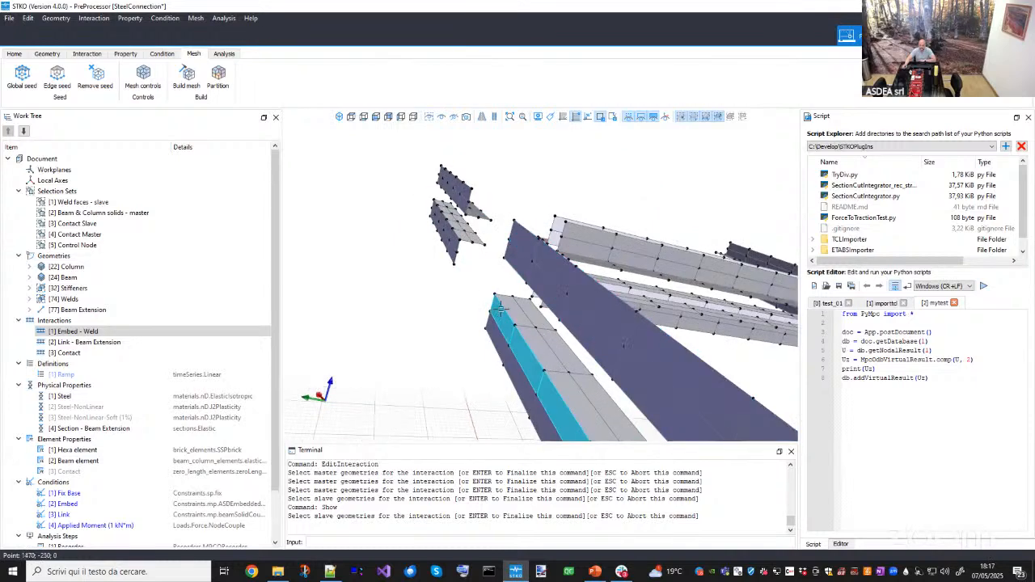
{"action": "scroll", "coordinate": [506, 308], "scroll_direction": "down", "scroll_amount": 2}
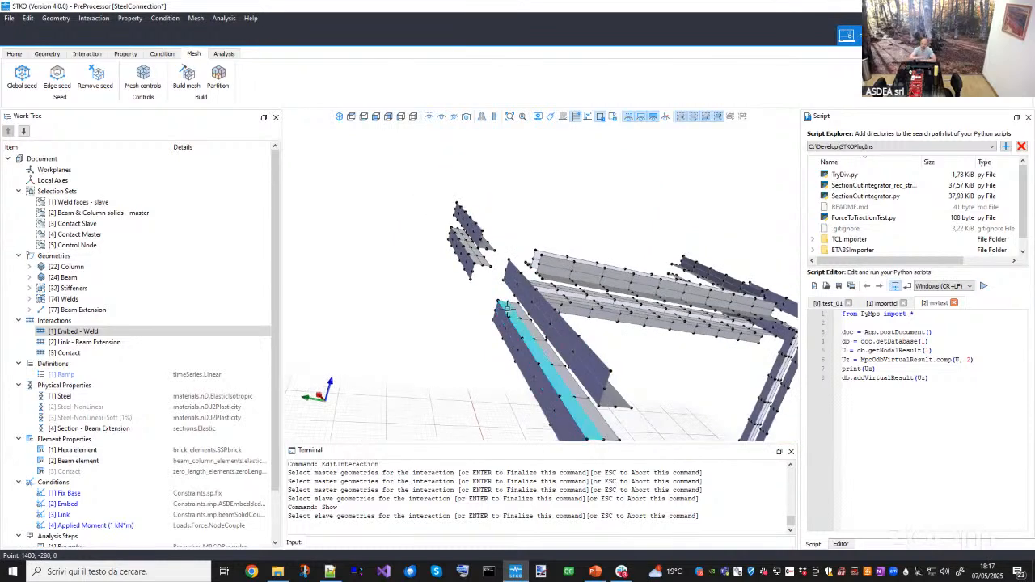
{"action": "scroll", "coordinate": [484, 301], "scroll_direction": "down", "scroll_amount": 3}
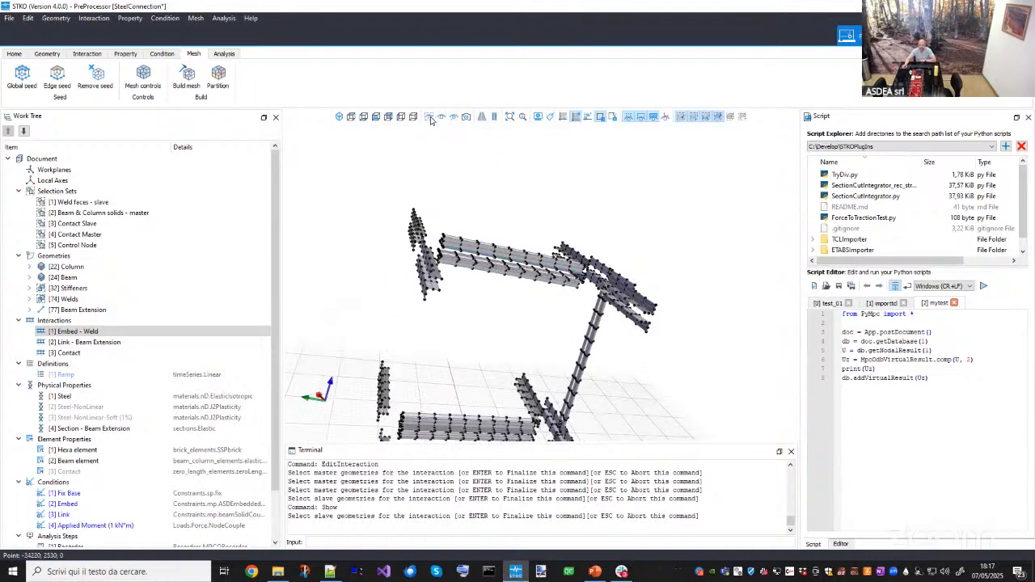
{"action": "left_click", "coordinate": [431, 120]}
{"action": "key", "text": "Return"}
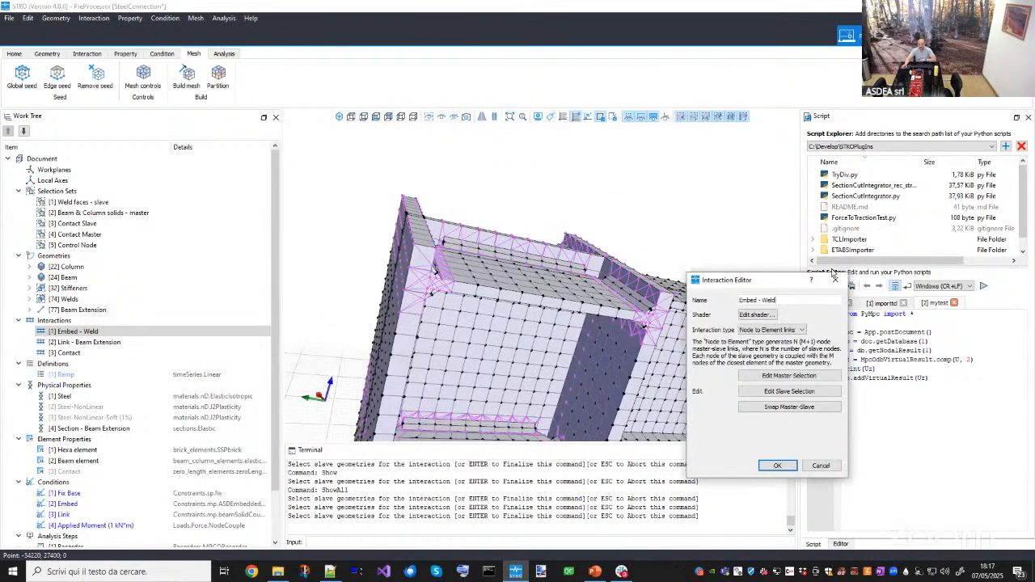
{"action": "left_click", "coordinate": [835, 279]}
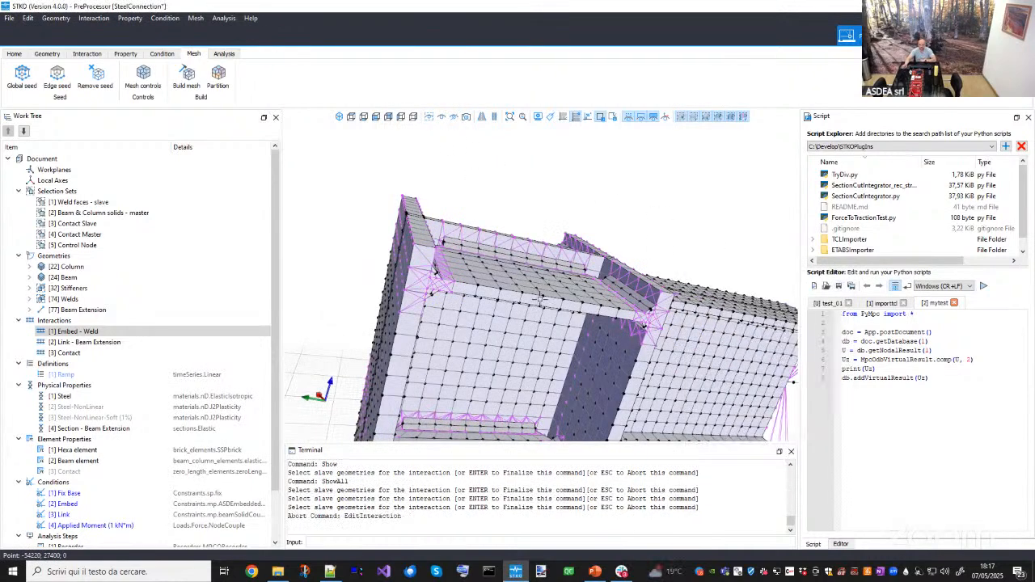
- Select the Weld faces - slave selection set and show only the selection in the view
{"action": "left_click", "coordinate": [81, 203]}
{"action": "right_click", "coordinate": [77, 207]}
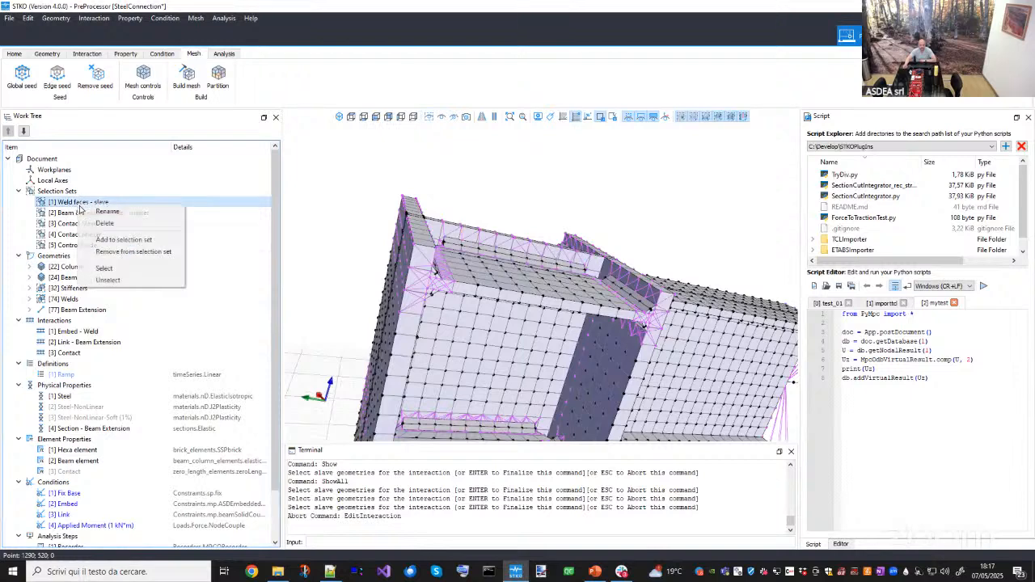
{"action": "left_click", "coordinate": [97, 272]}
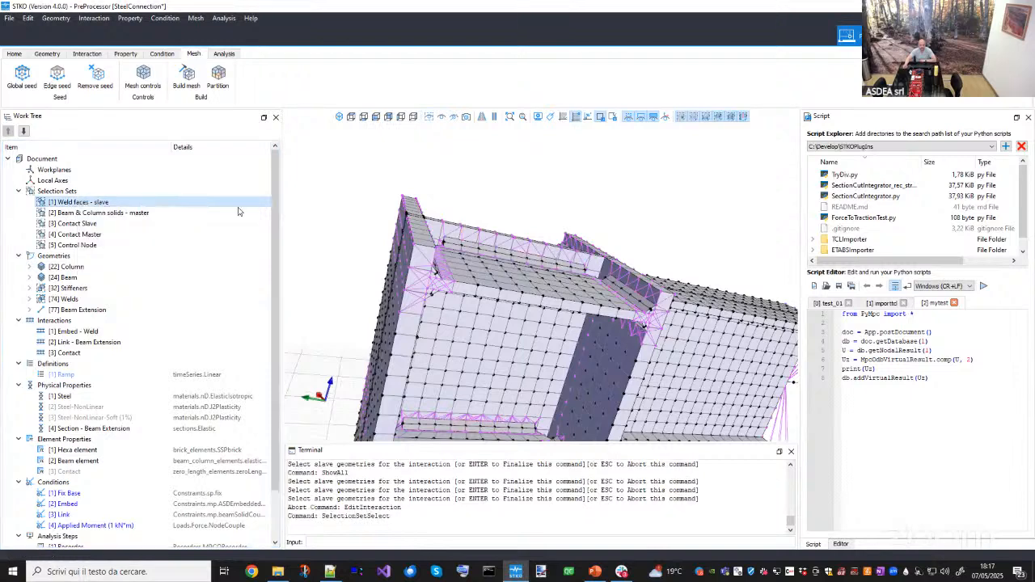
{"action": "left_click", "coordinate": [441, 118]}
{"action": "middle_click_drag", "start_coordinate": [516, 307], "coordinate": [455, 294]}
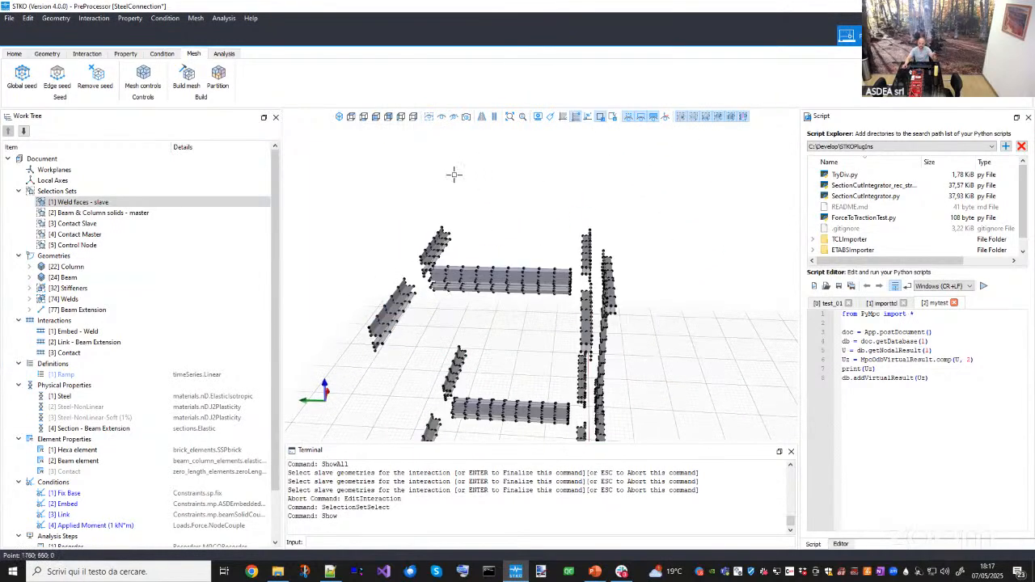
- Show all geometry and select the Beam & Column solids - master selection set to view it in the model
{"action": "left_click", "coordinate": [431, 117]}
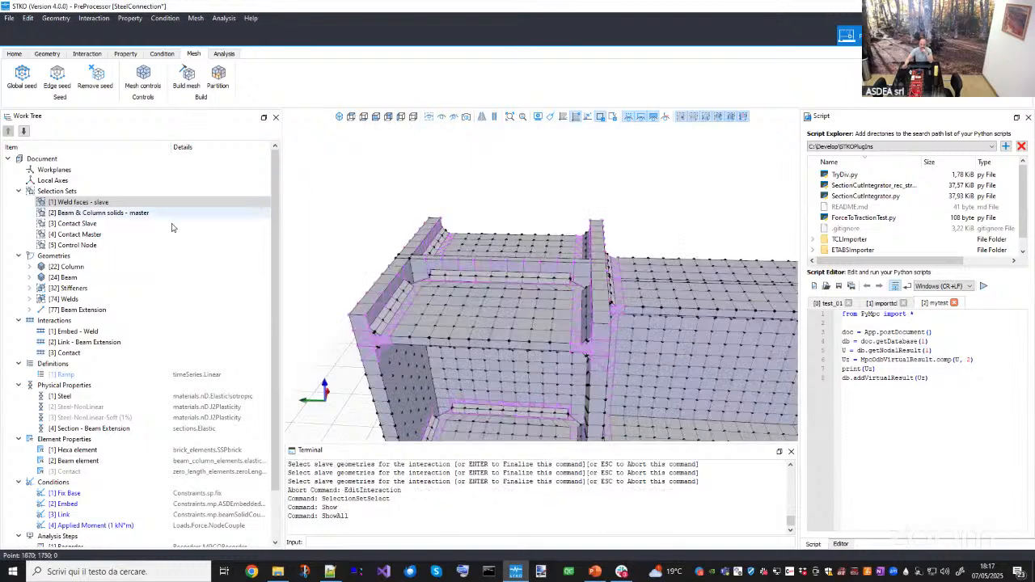
{"action": "left_click", "coordinate": [106, 216]}
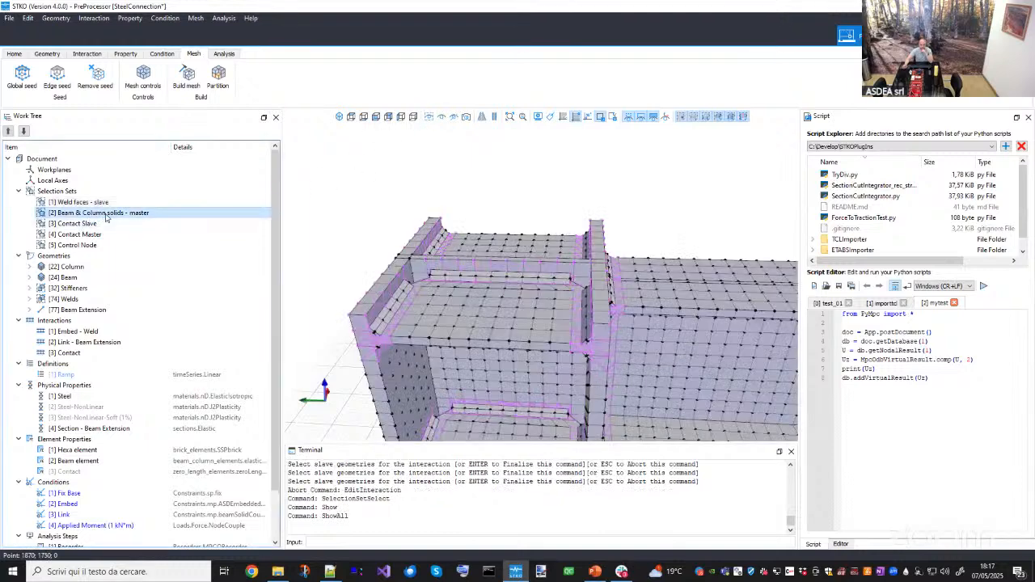
{"action": "right_click", "coordinate": [118, 216]}
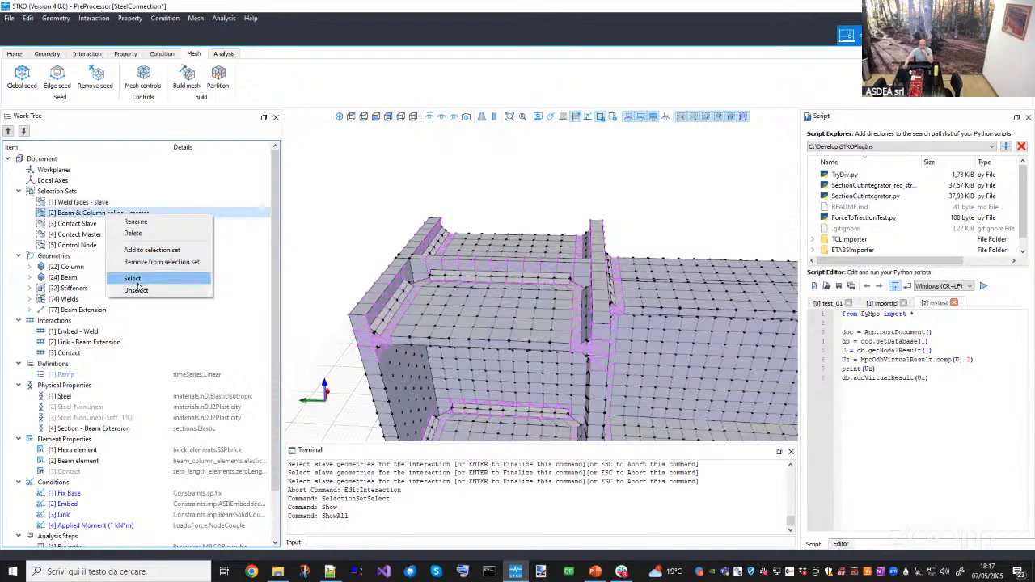
{"action": "left_click", "coordinate": [137, 281]}
{"action": "scroll", "coordinate": [466, 303], "scroll_direction": "down", "scroll_amount": 5}
{"action": "middle_click_drag", "start_coordinate": [466, 302], "coordinate": [514, 300]}
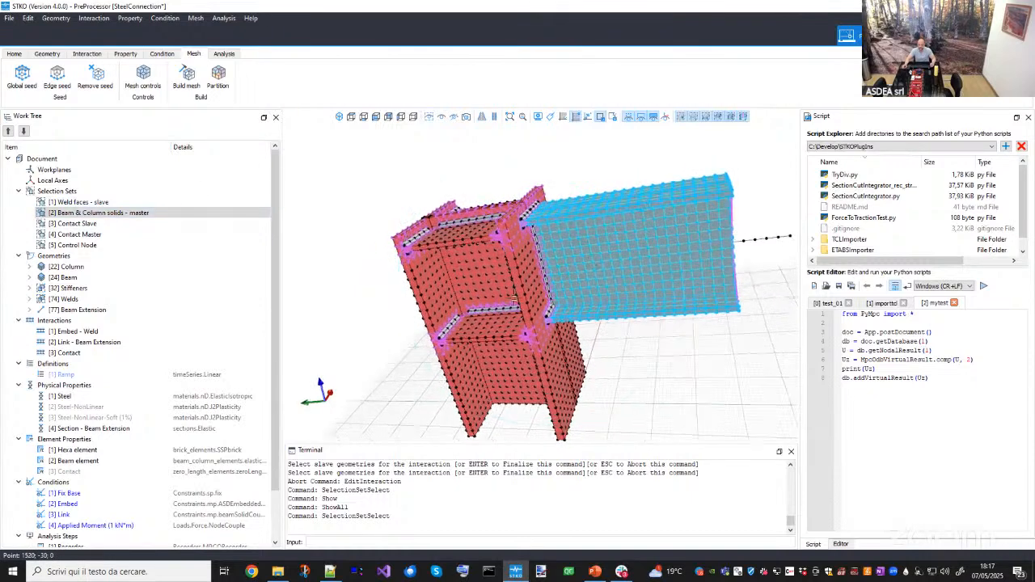
{"action": "key", "text": "Escape"}
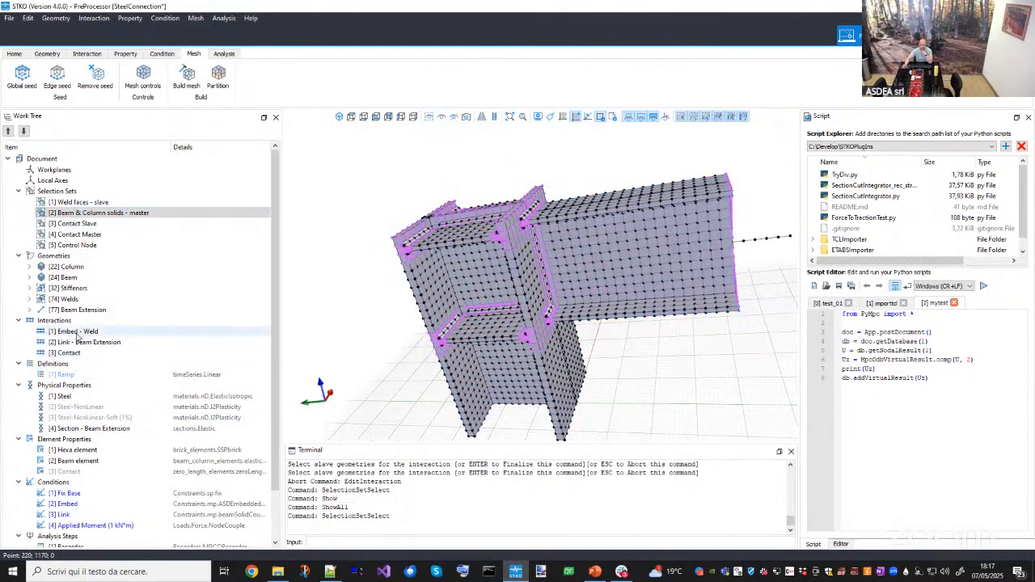
- Highlight the Embed - Weld interaction and inspect its weld faces around the beam-column joint
{"action": "left_click", "coordinate": [78, 332]}
{"action": "right_click", "coordinate": [72, 339]}
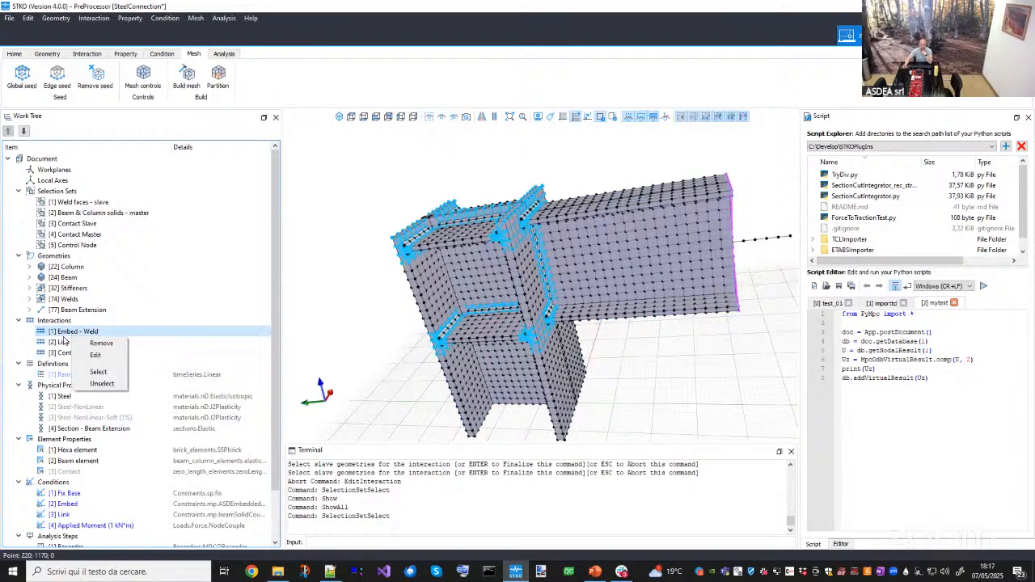
{"action": "key", "text": "Escape"}
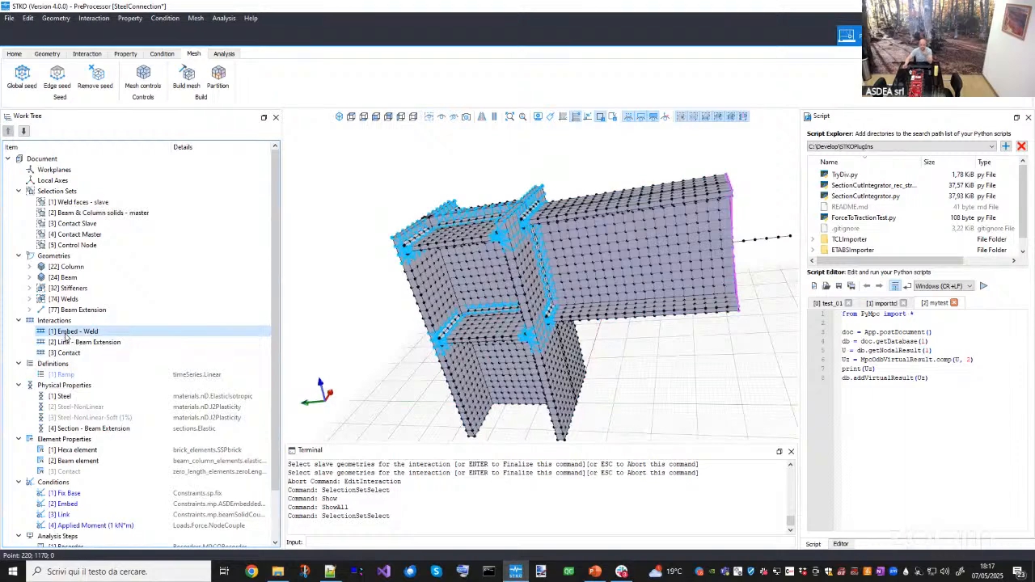
{"action": "scroll", "coordinate": [401, 241], "scroll_direction": "up", "scroll_amount": 5}
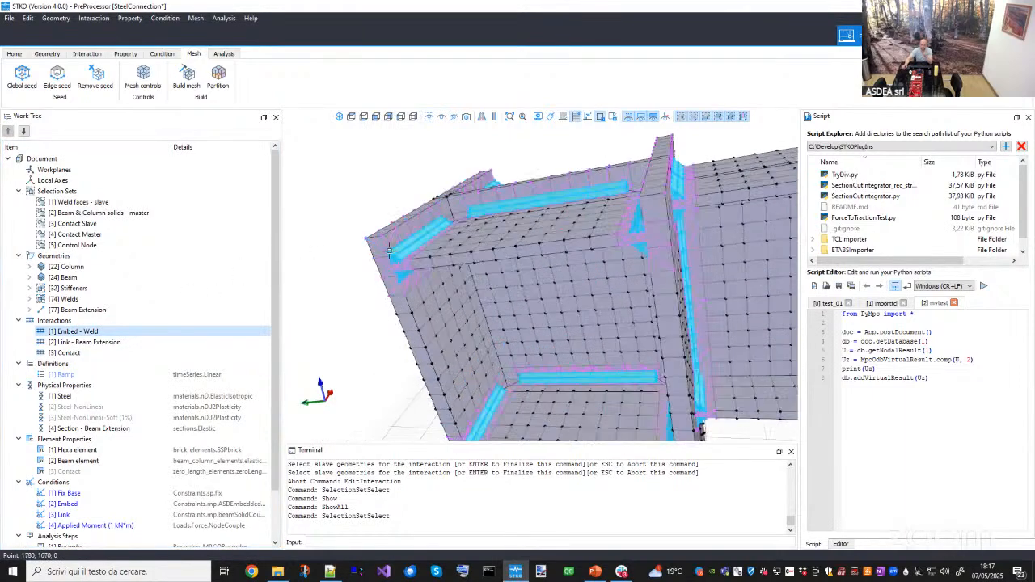
{"action": "scroll", "coordinate": [389, 250], "scroll_direction": "up", "scroll_amount": 5}
{"action": "left_click", "coordinate": [366, 260]}
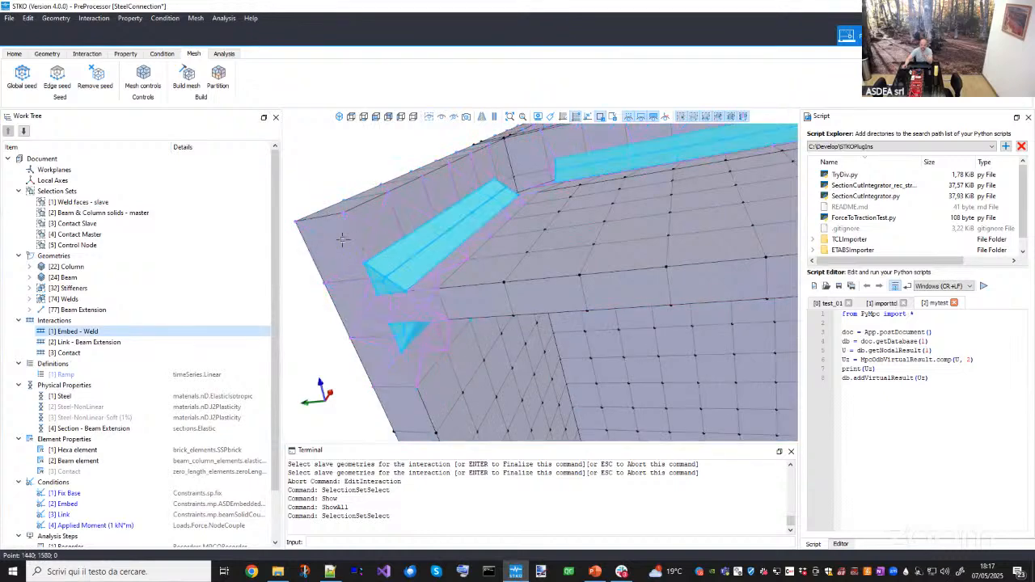
{"action": "left_click", "coordinate": [343, 239]}
{"action": "scroll", "coordinate": [553, 212], "scroll_direction": "down", "scroll_amount": 5}
{"action": "left_click", "coordinate": [580, 240]}
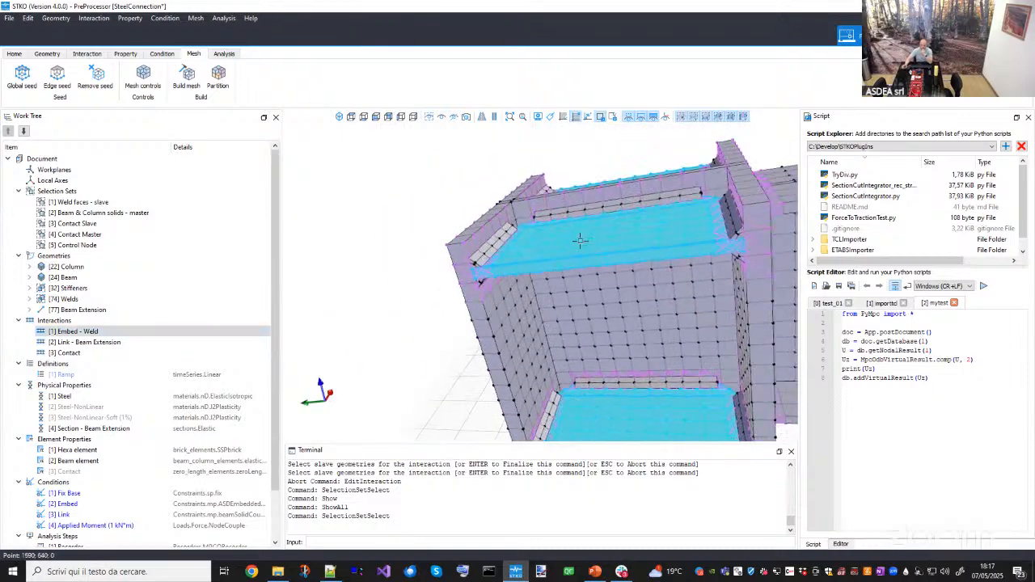
{"action": "middle_click_drag", "start_coordinate": [610, 230], "coordinate": [592, 240]}
{"action": "middle_click_drag", "start_coordinate": [694, 230], "coordinate": [543, 256]}
{"action": "key", "text": "Escape"}
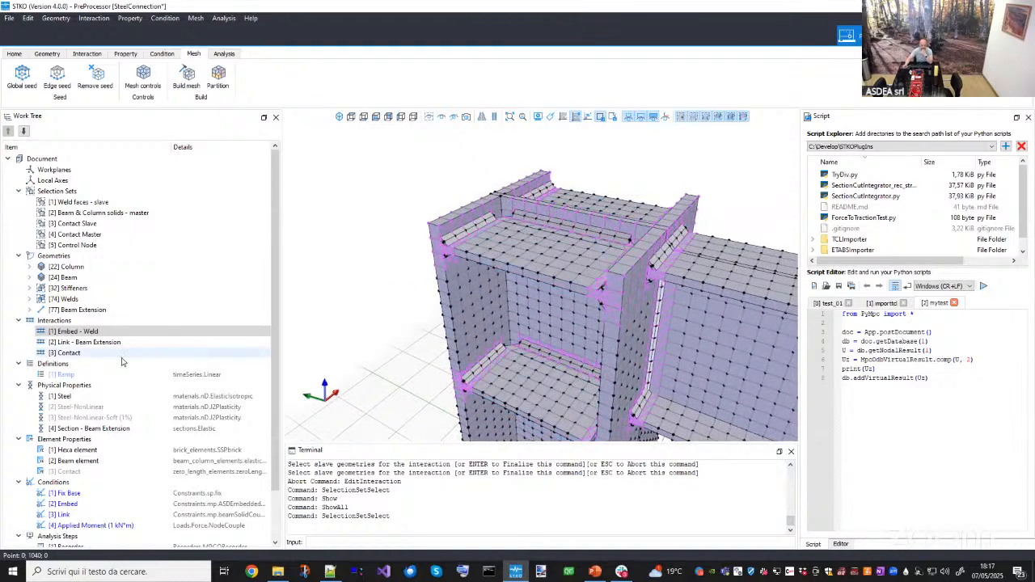
{"action": "left_click", "coordinate": [87, 333]}
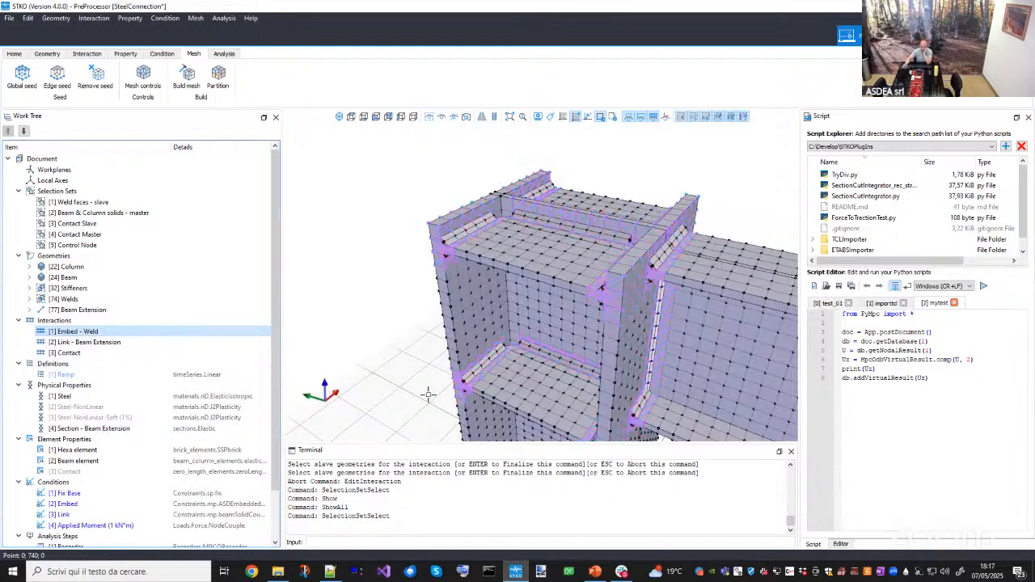
- Switch to the tutorial slides and move to the Contact interactions slide
{"action": "left_click", "coordinate": [596, 572]}
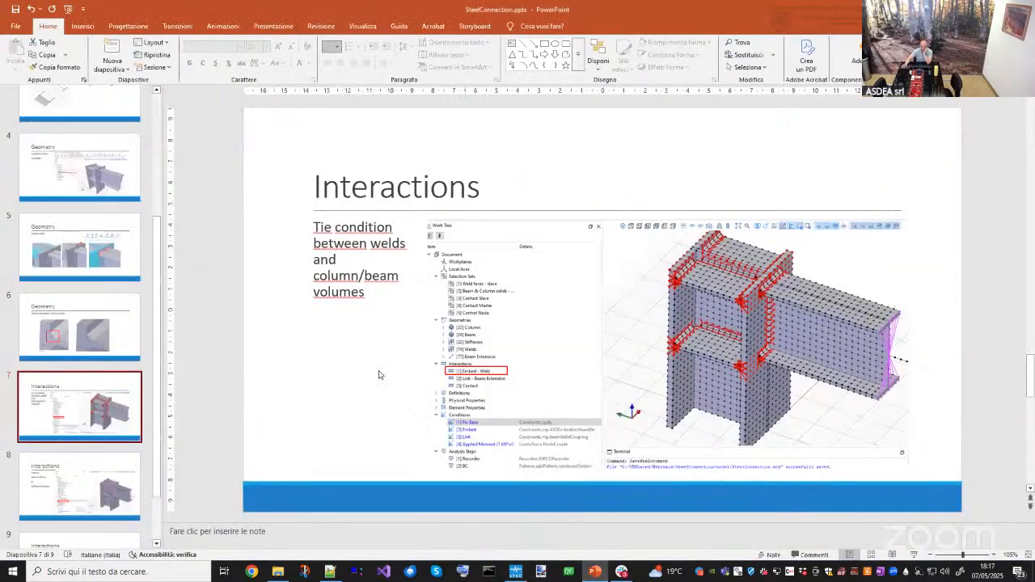
{"action": "left_click", "coordinate": [78, 495]}
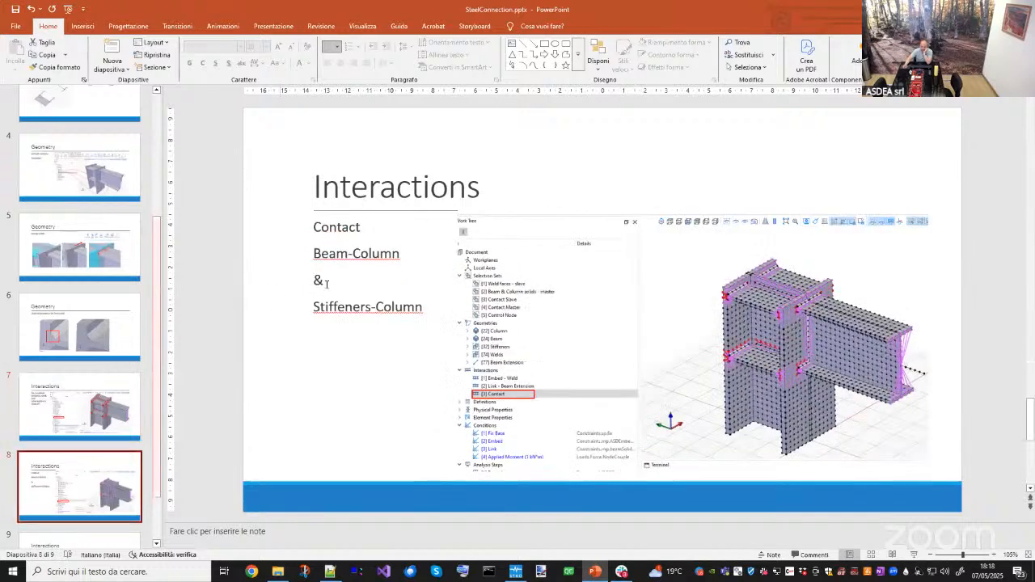
{"action": "key", "text": "Down"}
{"action": "left_click", "coordinate": [105, 426]}
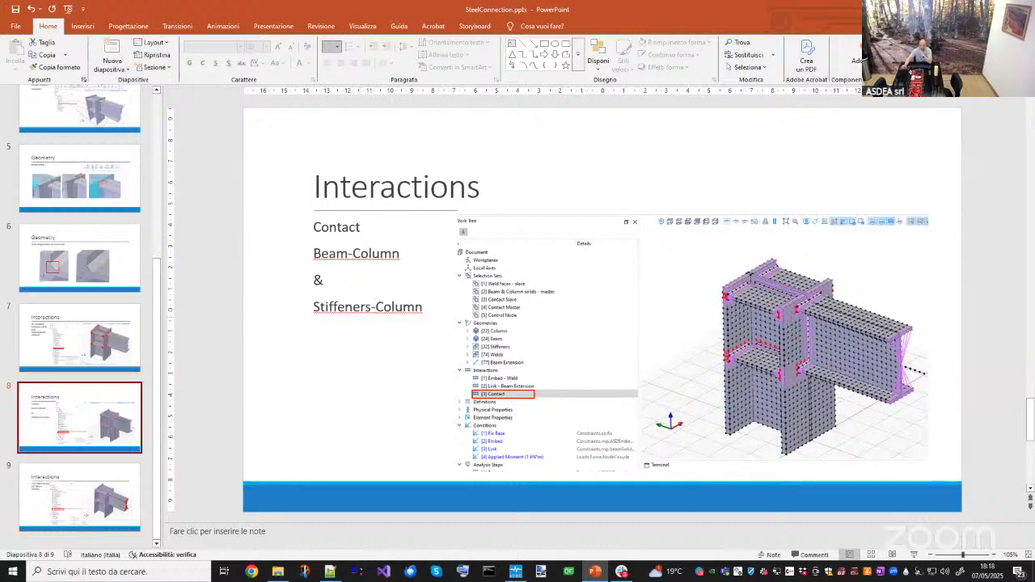
- Return to STKO, select the Contact interaction and inspect its highlighted column and stiffener geometries
{"action": "key", "text": "alt+Tab"}
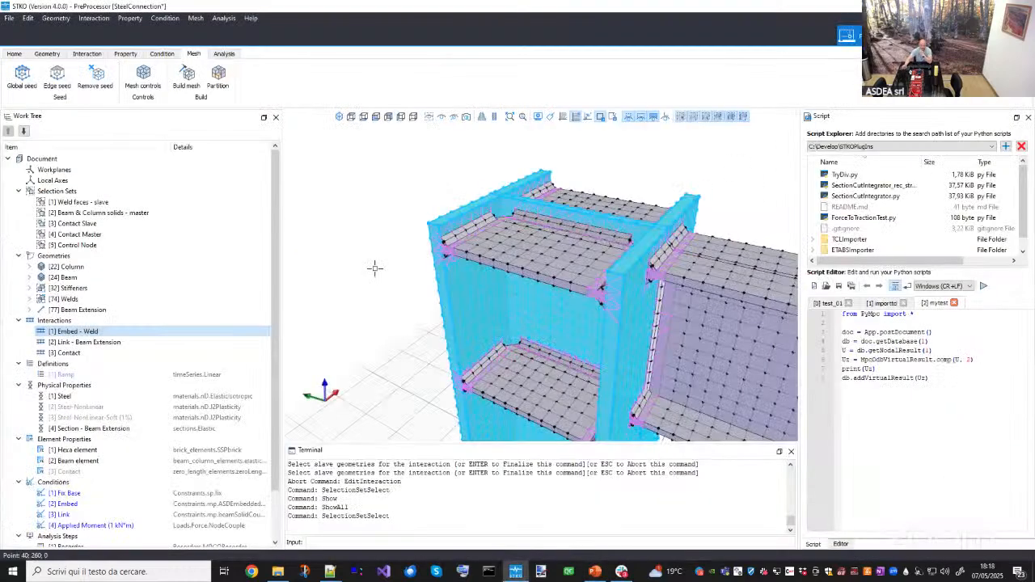
{"action": "left_click", "coordinate": [68, 354]}
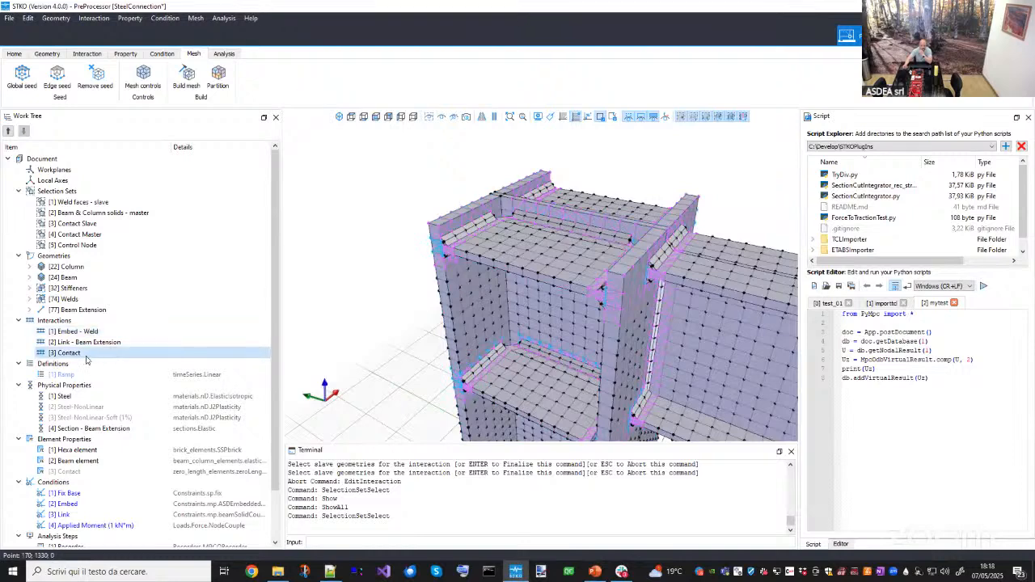
{"action": "middle_click_drag", "start_coordinate": [486, 266], "coordinate": [433, 255]}
{"action": "scroll", "coordinate": [477, 251], "scroll_direction": "down", "scroll_amount": 2}
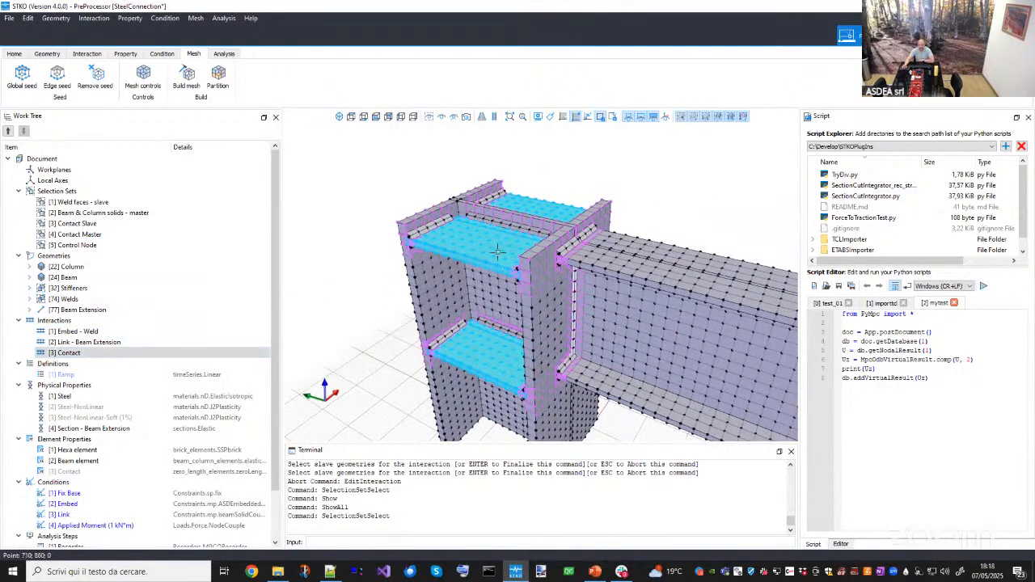
{"action": "scroll", "coordinate": [501, 261], "scroll_direction": "up", "scroll_amount": 2}
{"action": "middle_click_drag", "start_coordinate": [542, 295], "coordinate": [594, 282]}
{"action": "scroll", "coordinate": [633, 260], "scroll_direction": "up", "scroll_amount": 2}
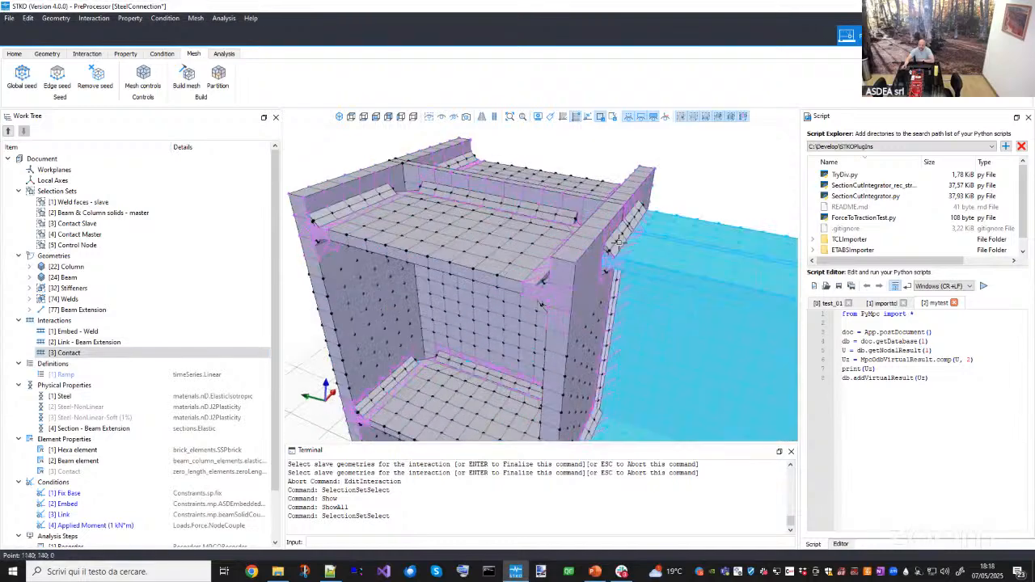
{"action": "scroll", "coordinate": [618, 245], "scroll_direction": "down", "scroll_amount": 2}
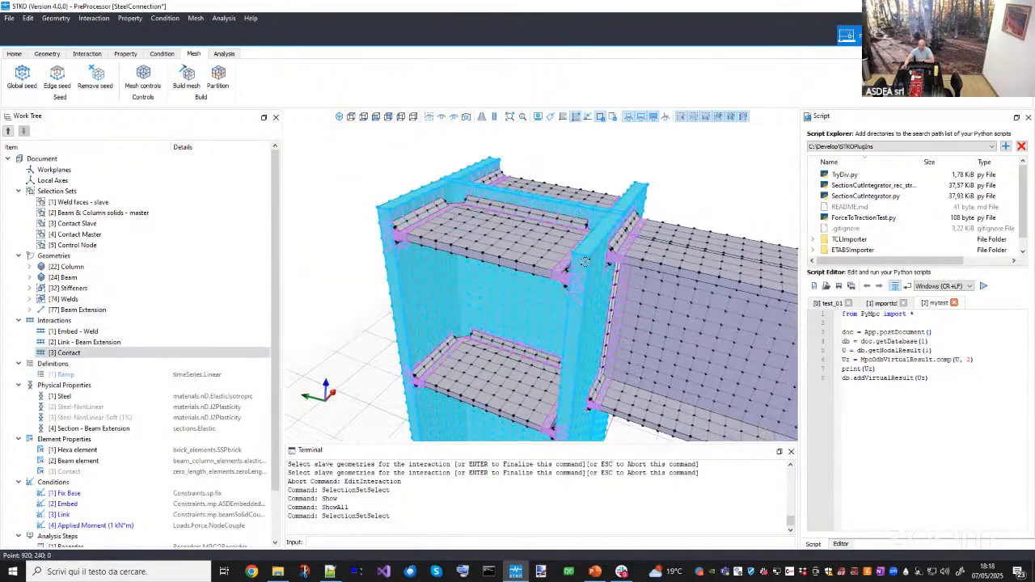
{"action": "scroll", "coordinate": [627, 229], "scroll_direction": "up", "scroll_amount": 2}
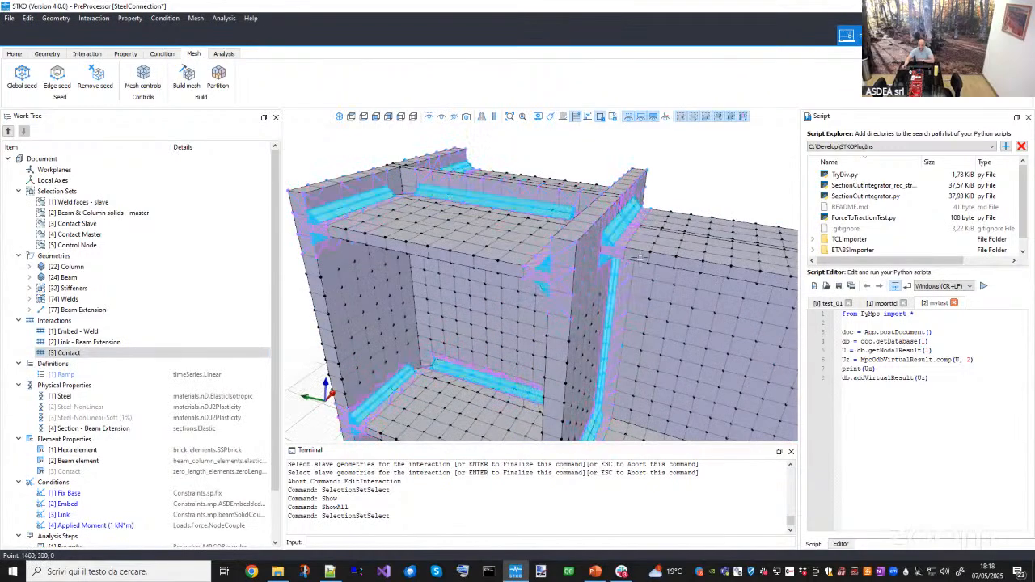
{"action": "scroll", "coordinate": [647, 260], "scroll_direction": "down", "scroll_amount": 2}
{"action": "middle_click_drag", "start_coordinate": [630, 256], "coordinate": [618, 252]}
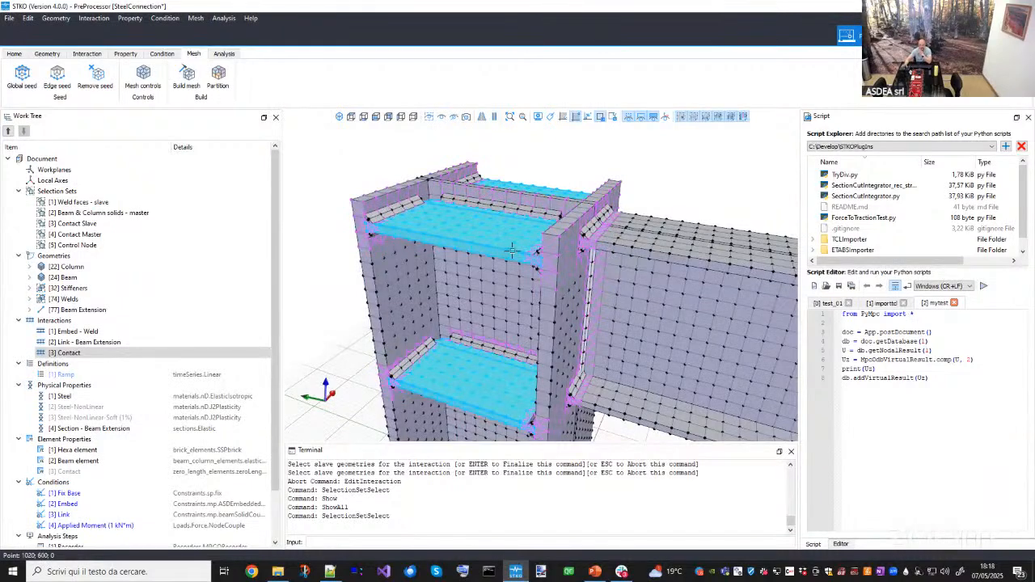
{"action": "left_click", "coordinate": [538, 213]}
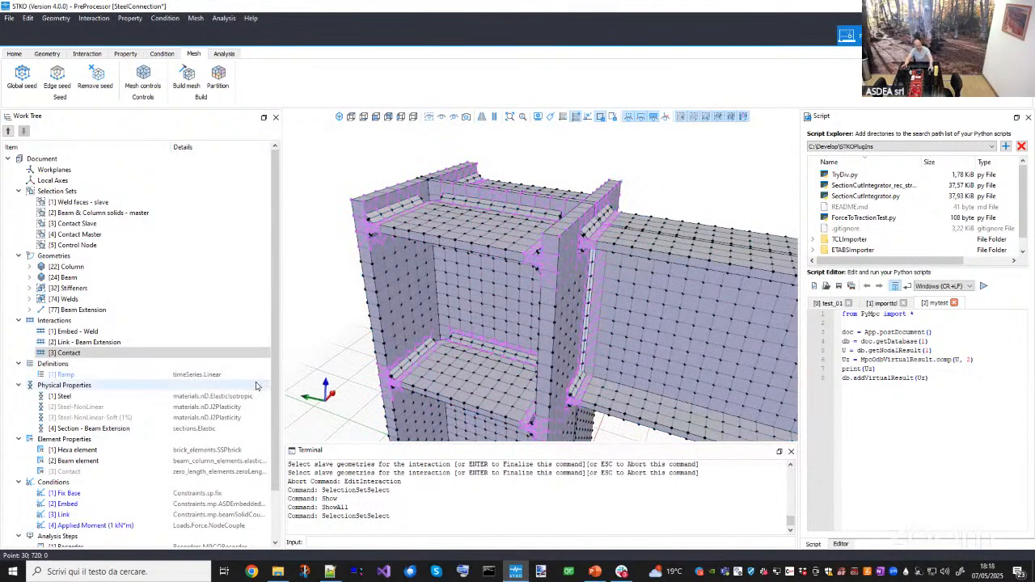
- Compare the geometries highlighted by the Contact and Embed - Weld interactions
{"action": "left_click", "coordinate": [140, 355]}
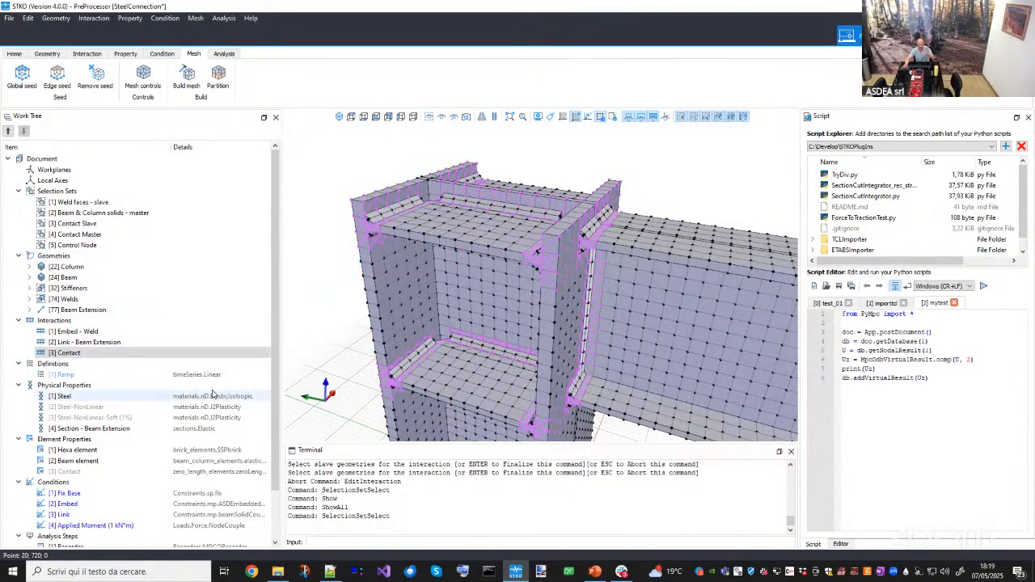
{"action": "left_click", "coordinate": [77, 353]}
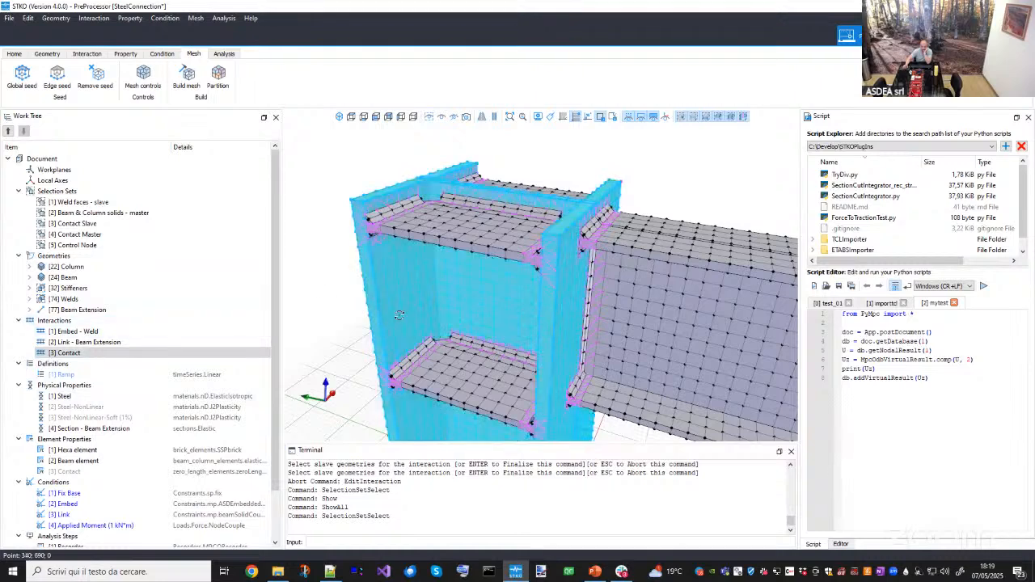
{"action": "left_click", "coordinate": [90, 333]}
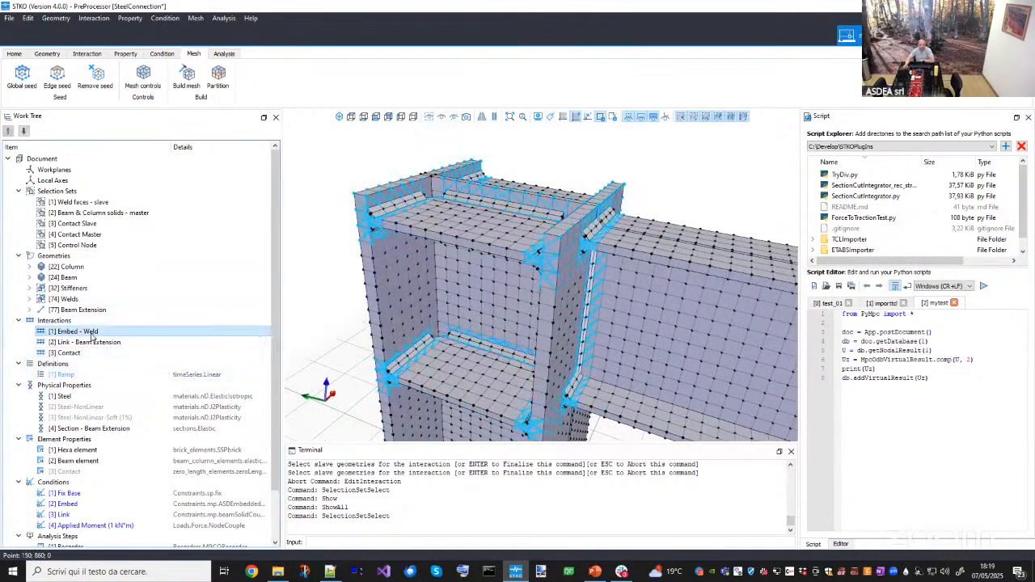
{"action": "left_click", "coordinate": [87, 355]}
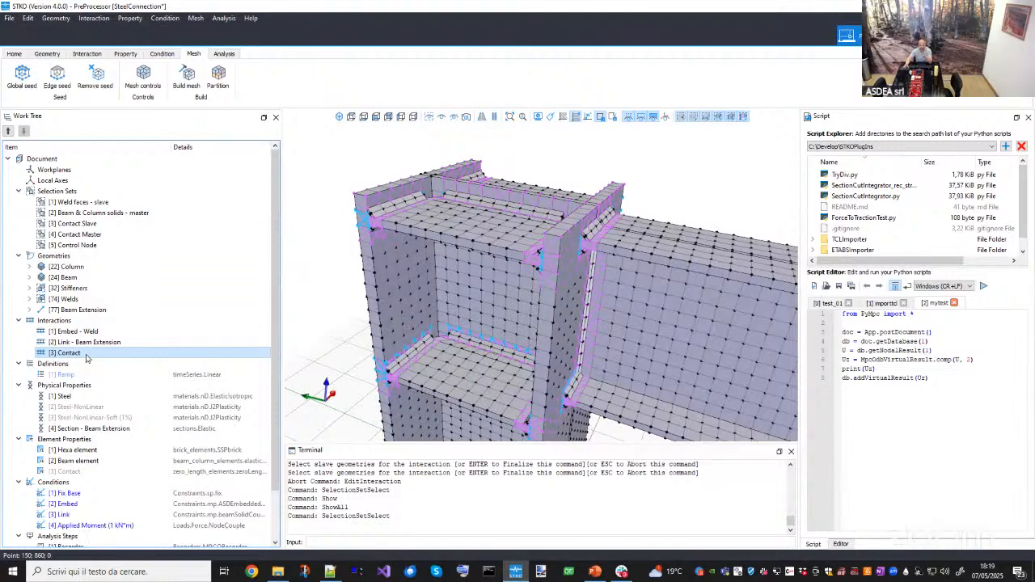
- Open the Contact interaction in the Interaction Editor, review its interaction type options, and cancel
{"action": "right_click", "coordinate": [86, 356]}
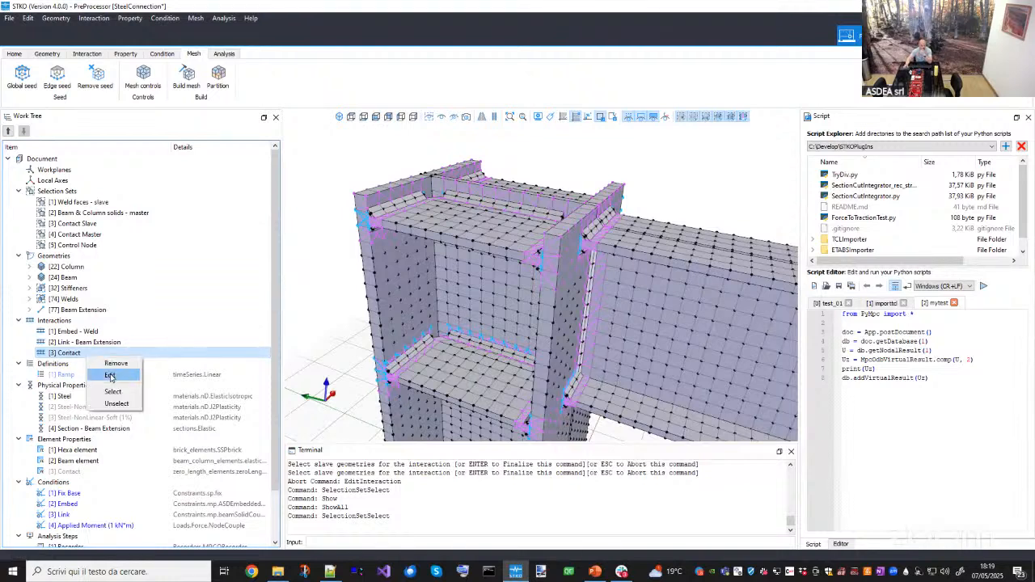
{"action": "left_click", "coordinate": [111, 377]}
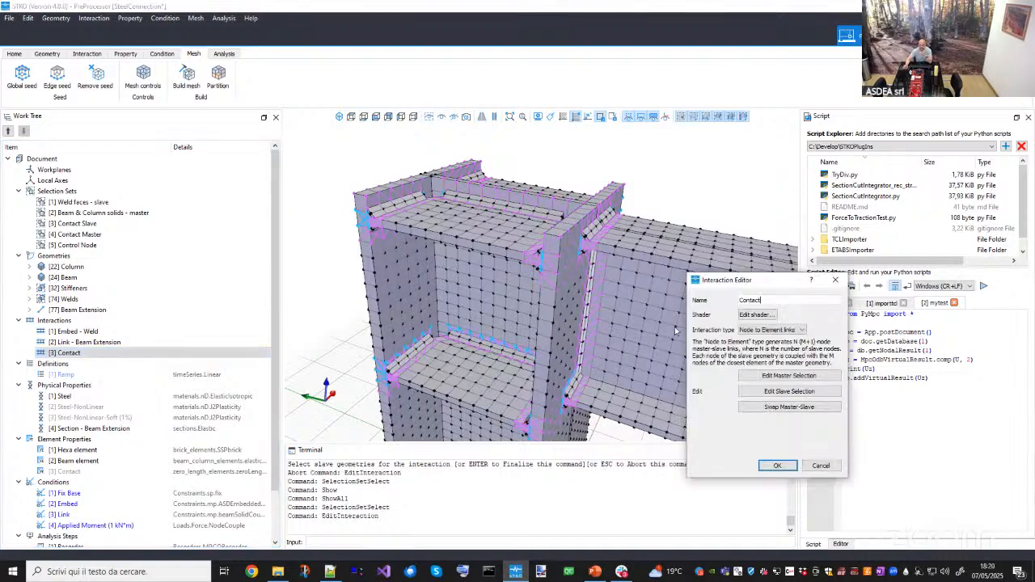
{"action": "left_click", "coordinate": [773, 332]}
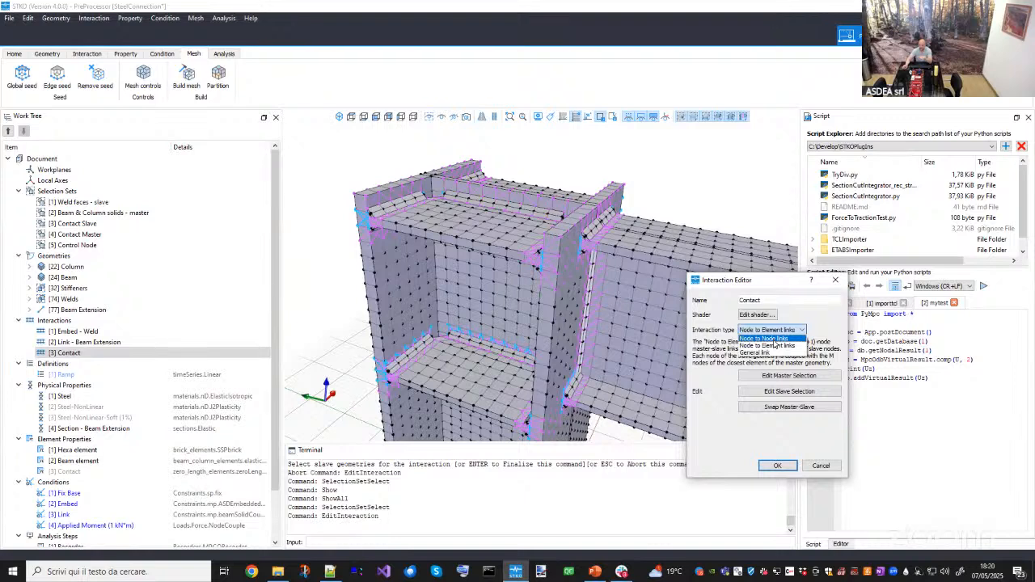
{"action": "left_click", "coordinate": [788, 329]}
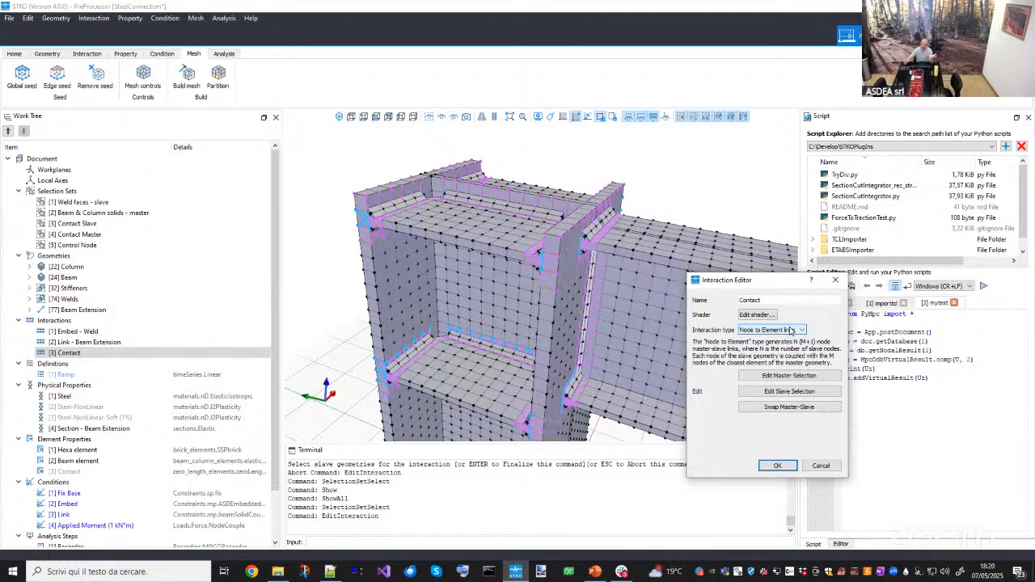
{"action": "left_click", "coordinate": [821, 465]}
- Zoom into the stiffener-to-column contact region and select the geometry there to inspect it
{"action": "scroll", "coordinate": [662, 358], "scroll_direction": "up", "scroll_amount": 10}
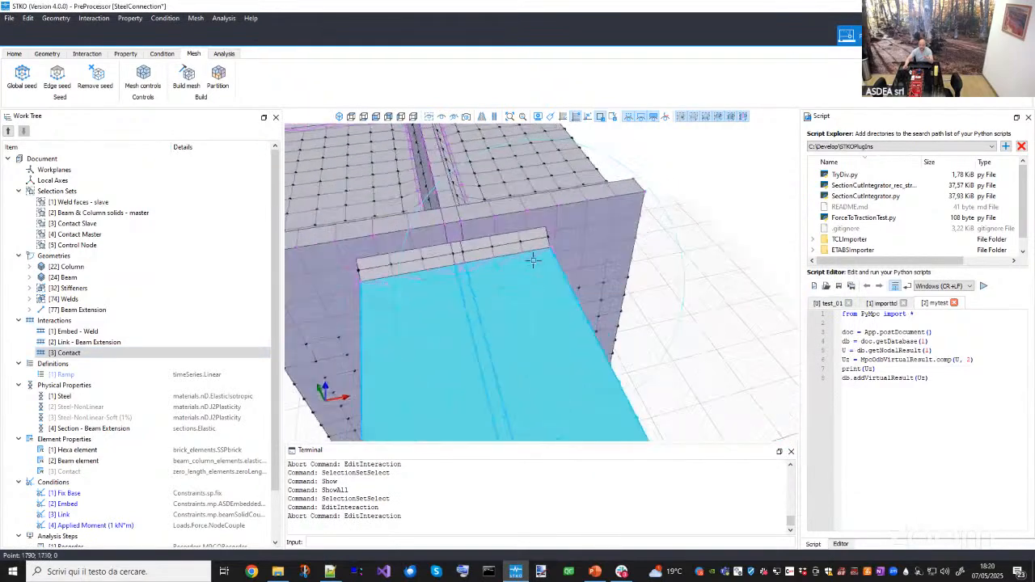
{"action": "scroll", "coordinate": [516, 267], "scroll_direction": "up", "scroll_amount": 2}
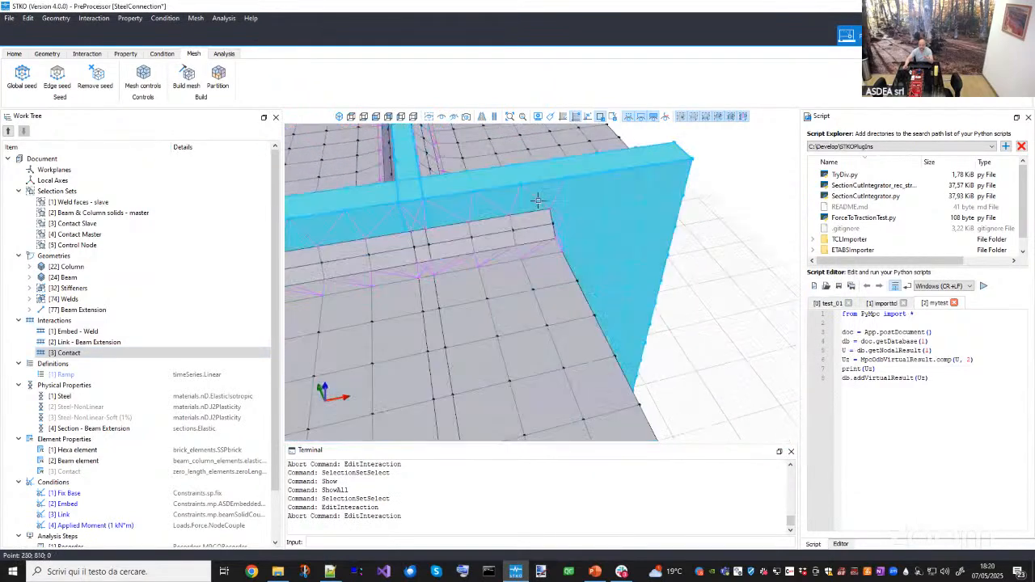
{"action": "middle_click_drag", "start_coordinate": [555, 285], "coordinate": [565, 275]}
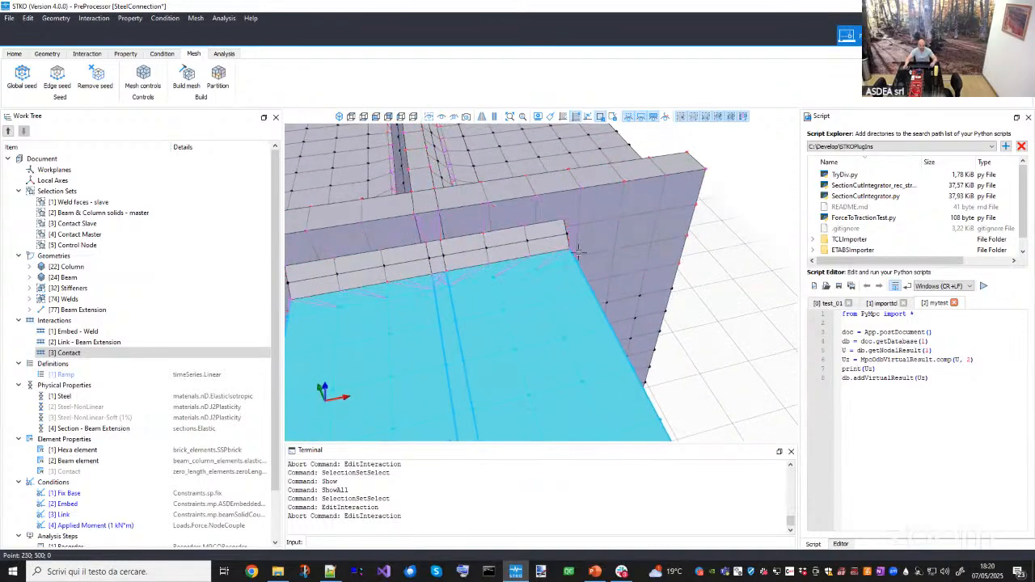
{"action": "left_click", "coordinate": [605, 207]}
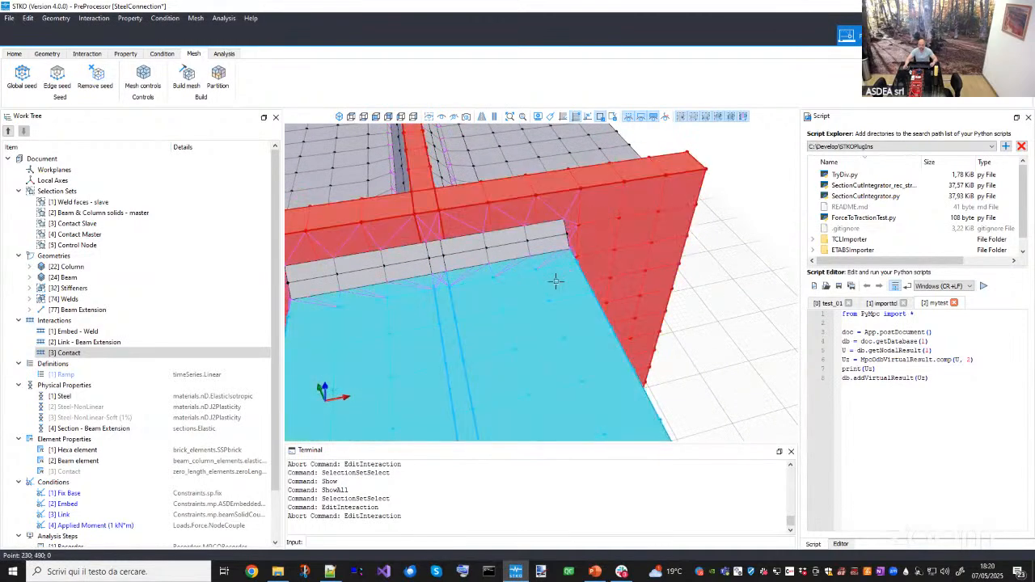
- Temporarily hide the selected stiffener geometry to inspect the mesh behind it, orbit around, and show all geometry again
{"action": "left_click", "coordinate": [555, 278]}
{"action": "left_click", "coordinate": [442, 118]}
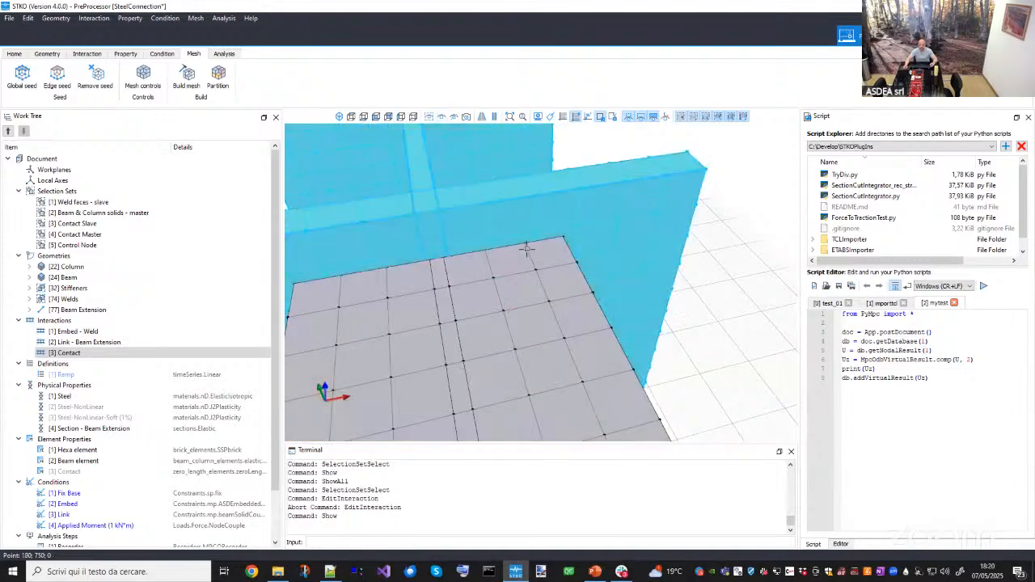
{"action": "middle_click_drag", "start_coordinate": [534, 255], "coordinate": [425, 267]}
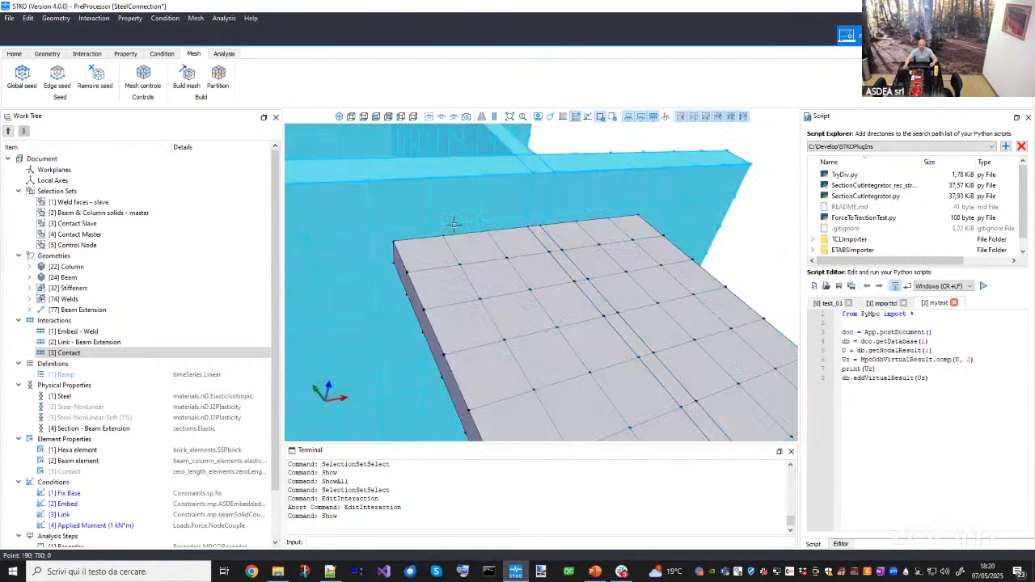
{"action": "scroll", "coordinate": [467, 264], "scroll_direction": "down", "scroll_amount": 2}
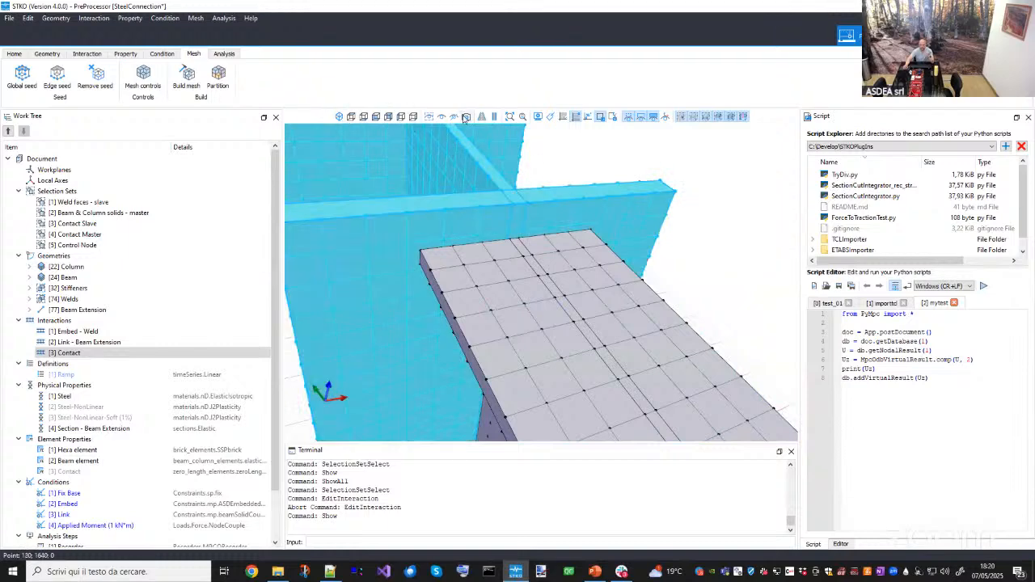
{"action": "left_click", "coordinate": [431, 117]}
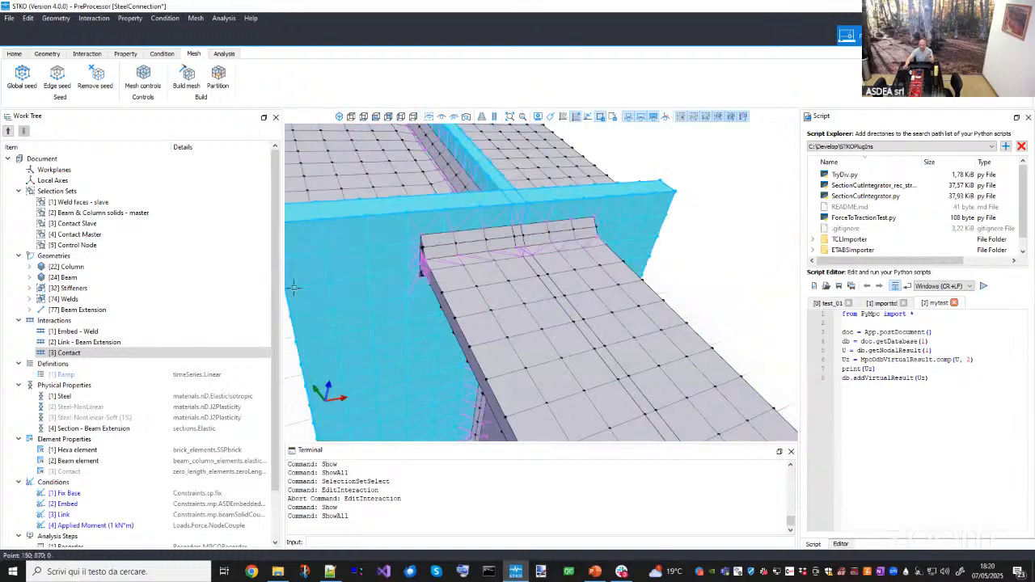
- Open the Contact interaction in the Interaction Editor and review its master geometry selection on the model
{"action": "right_click", "coordinate": [121, 354]}
{"action": "left_click", "coordinate": [139, 376]}
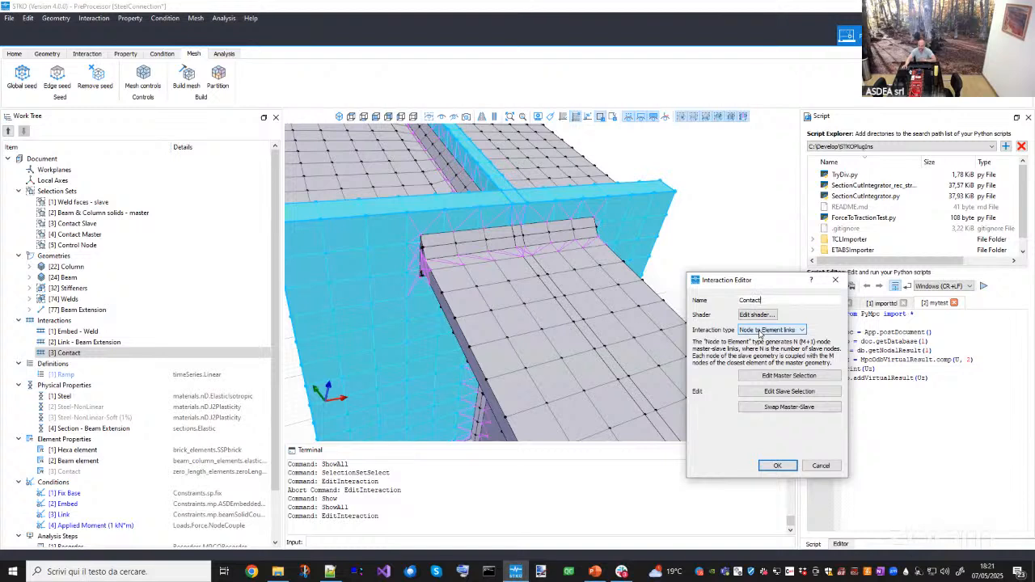
{"action": "left_click", "coordinate": [760, 376]}
{"action": "middle_click_drag", "start_coordinate": [639, 366], "coordinate": [385, 279]}
{"action": "scroll", "coordinate": [495, 331], "scroll_direction": "down", "scroll_amount": 3}
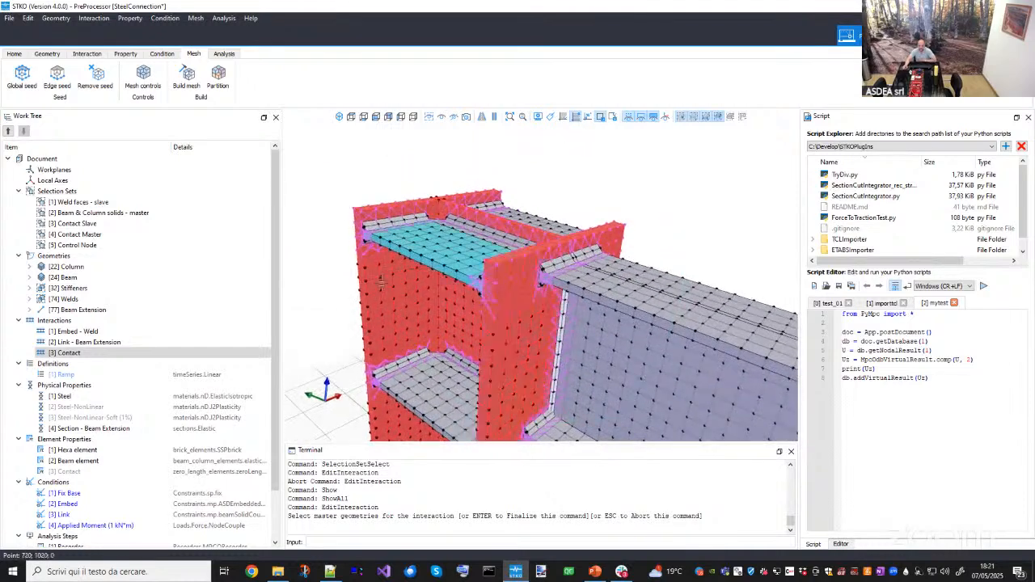
{"action": "left_click", "coordinate": [441, 311]}
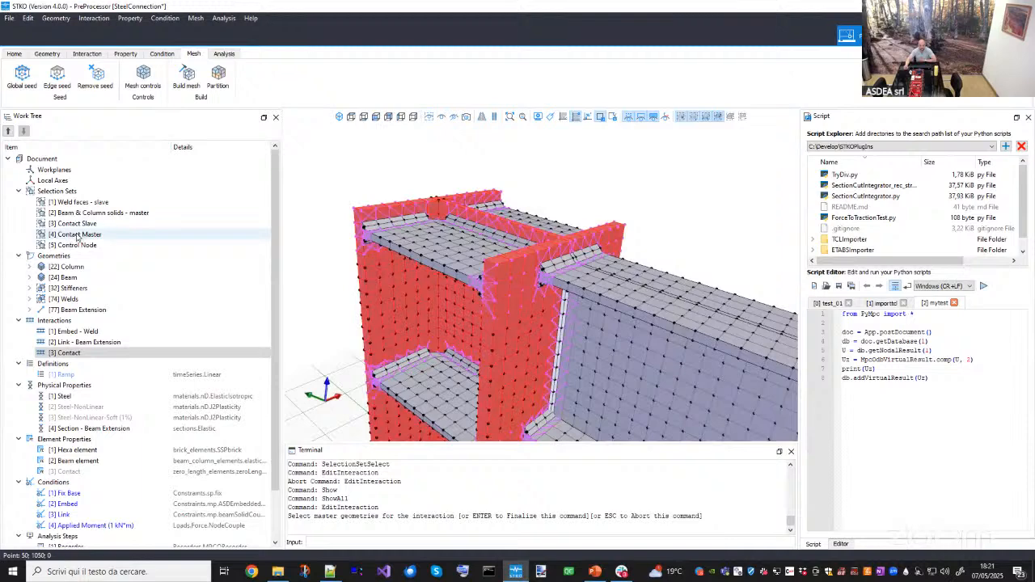
{"action": "scroll", "coordinate": [409, 241], "scroll_direction": "down", "scroll_amount": 4}
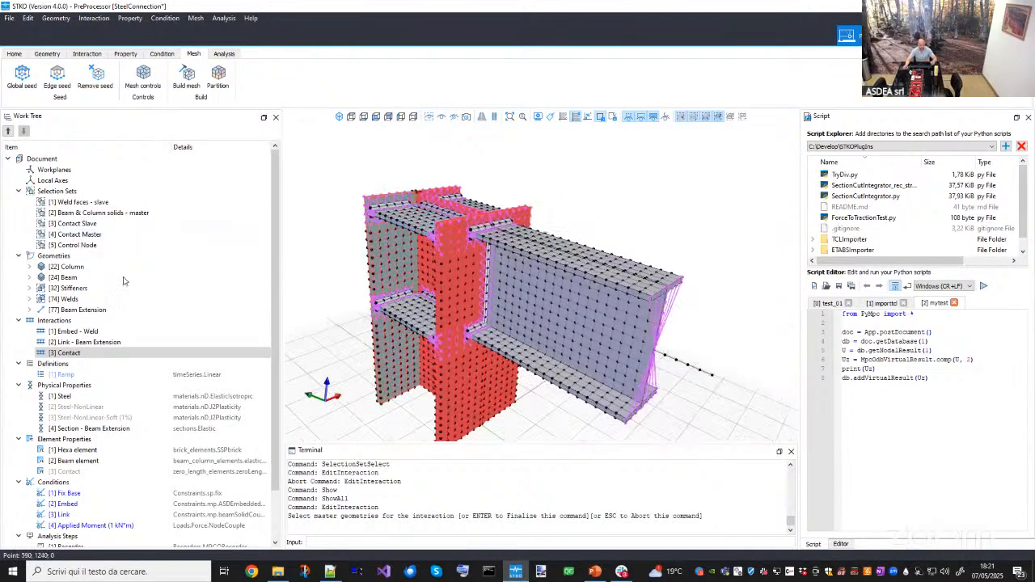
{"action": "left_click", "coordinate": [409, 287]}
{"action": "key", "text": "Return"}
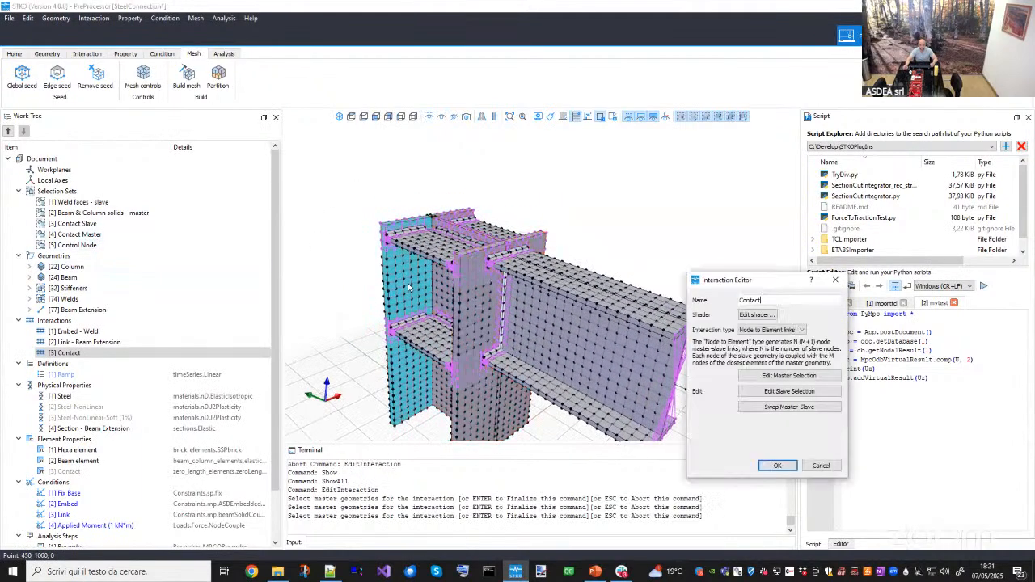
- Review the Contact interaction's slave geometry selection, hiding and showing geometry while orbiting around the selected faces
{"action": "left_click", "coordinate": [775, 396]}
{"action": "middle_click_drag", "start_coordinate": [538, 301], "coordinate": [579, 286]}
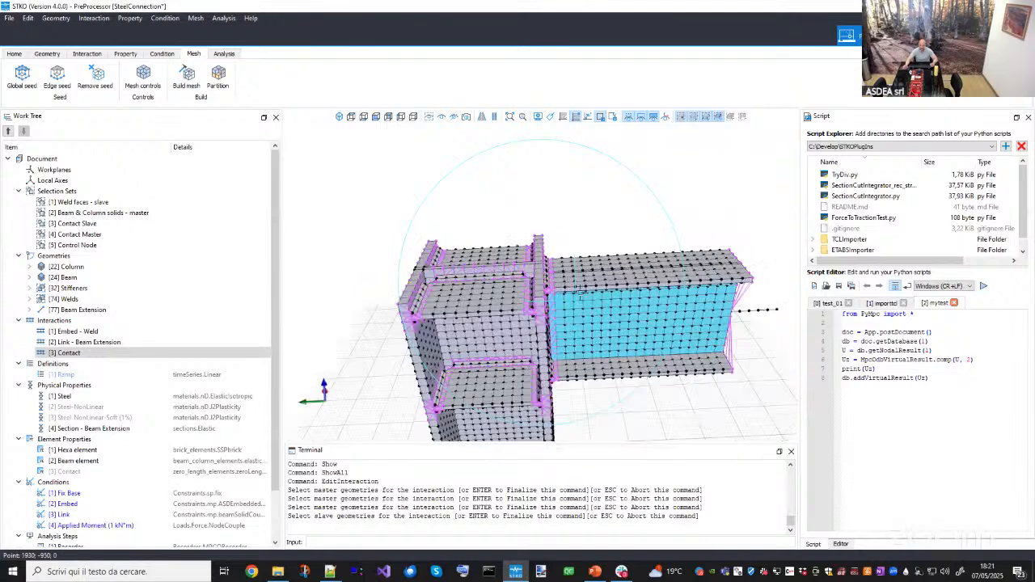
{"action": "scroll", "coordinate": [579, 293], "scroll_direction": "up", "scroll_amount": 5}
{"action": "scroll", "coordinate": [511, 299], "scroll_direction": "down", "scroll_amount": 4}
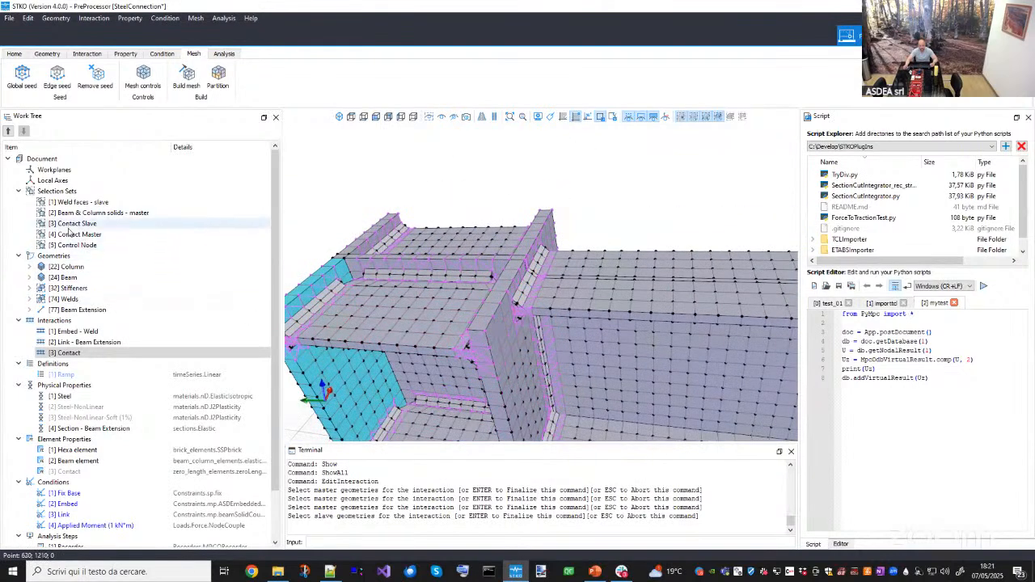
{"action": "left_click", "coordinate": [441, 118]}
{"action": "mouse_move", "coordinate": [545, 272]}
{"action": "left_mouse_down"}
{"action": "mouse_move", "coordinate": [636, 245]}
{"action": "mouse_move", "coordinate": [573, 238]}
{"action": "mouse_move", "coordinate": [566, 300]}
{"action": "mouse_move", "coordinate": [555, 284]}
{"action": "mouse_move", "coordinate": [312, 243]}
{"action": "mouse_move", "coordinate": [558, 275]}
{"action": "left_mouse_up"}
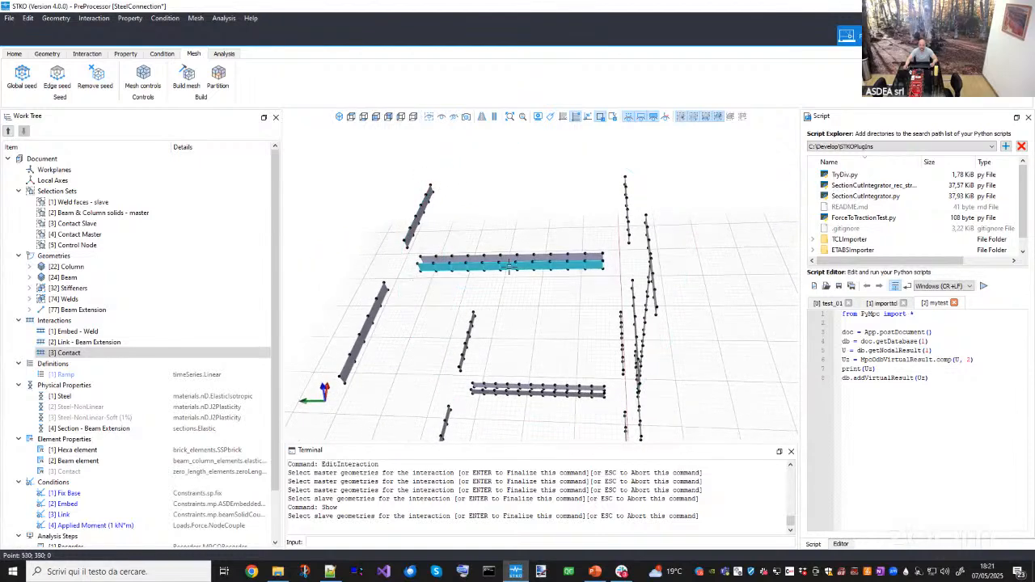
{"action": "left_click_drag", "start_coordinate": [516, 301], "coordinate": [438, 148]}
{"action": "left_click", "coordinate": [430, 117]}
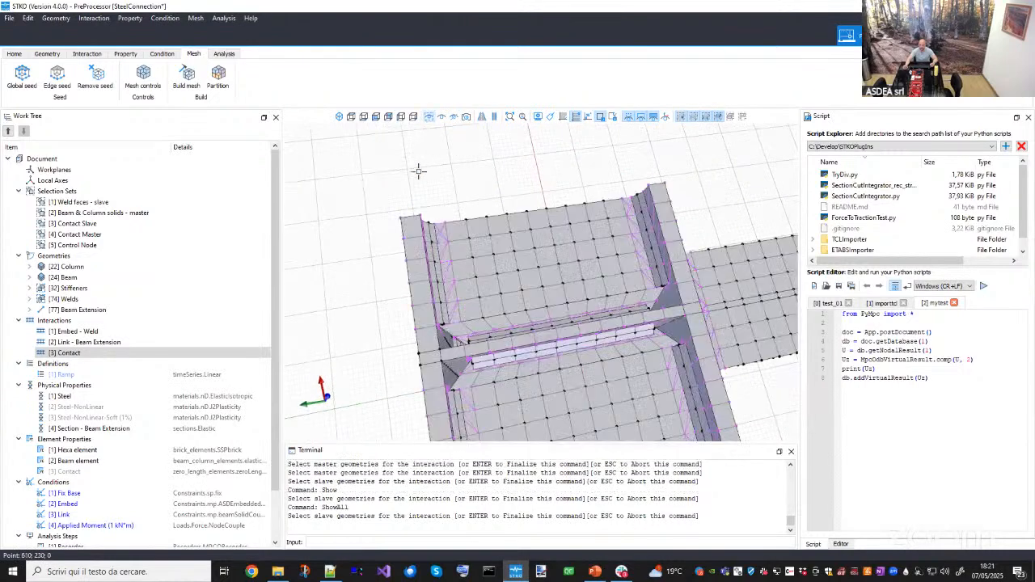
{"action": "scroll", "coordinate": [471, 316], "scroll_direction": "up", "scroll_amount": 5}
{"action": "scroll", "coordinate": [473, 307], "scroll_direction": "up", "scroll_amount": 6}
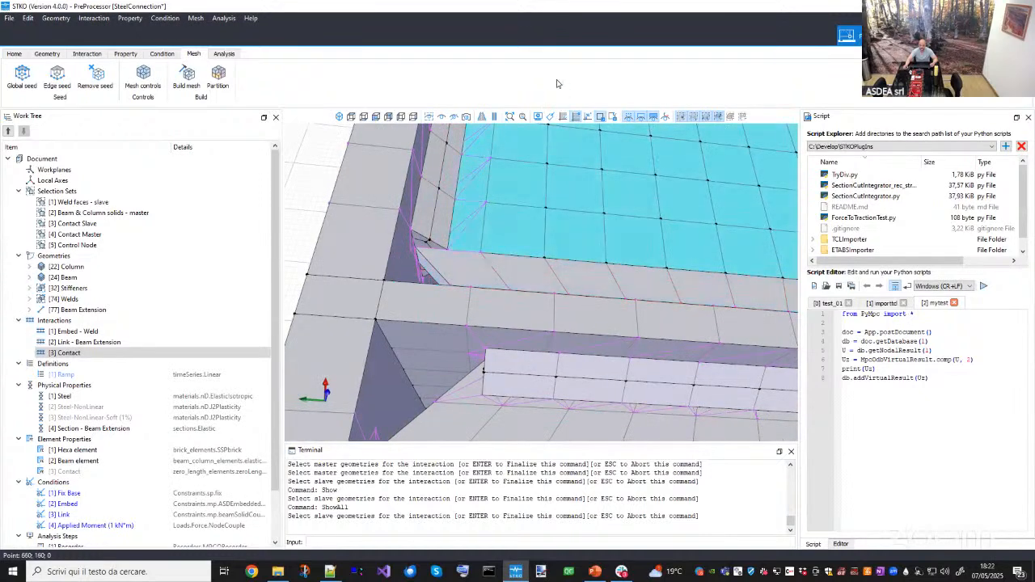
{"action": "scroll", "coordinate": [513, 272], "scroll_direction": "down", "scroll_amount": 10}
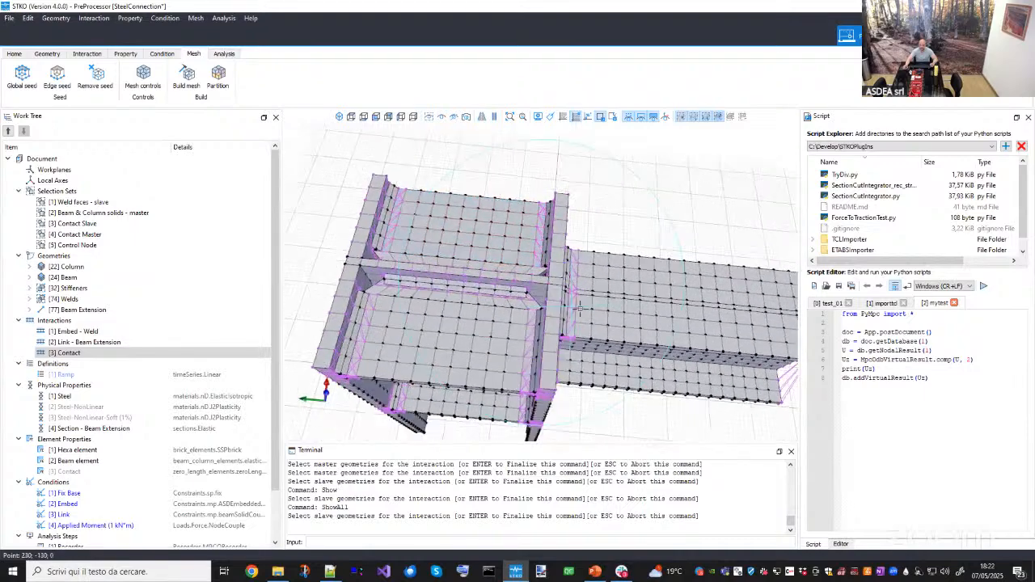
{"action": "scroll", "coordinate": [515, 271], "scroll_direction": "down", "scroll_amount": 3}
{"action": "middle_click_drag", "start_coordinate": [566, 356], "coordinate": [575, 295]}
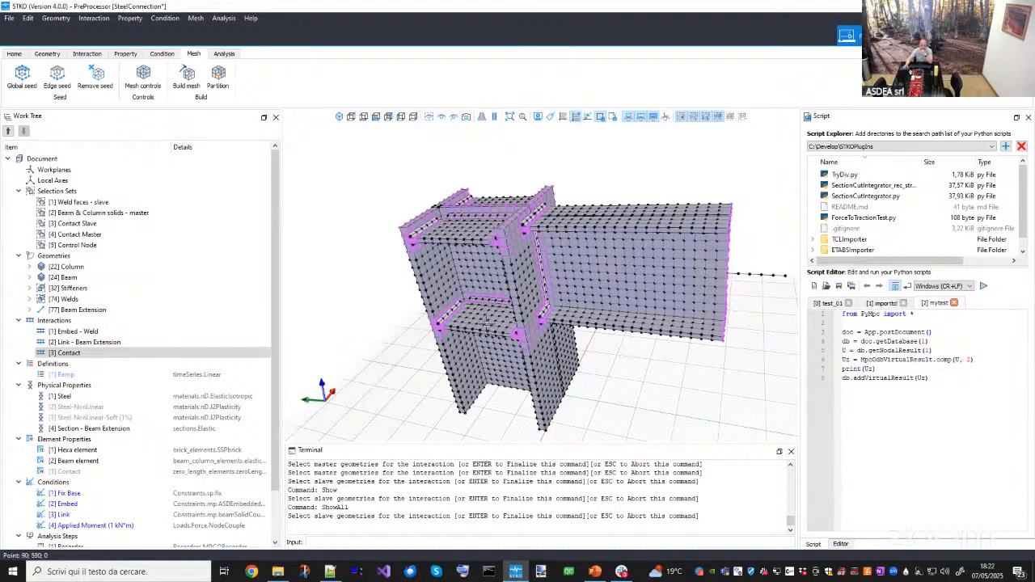
{"action": "middle_click_drag", "start_coordinate": [487, 323], "coordinate": [540, 327]}
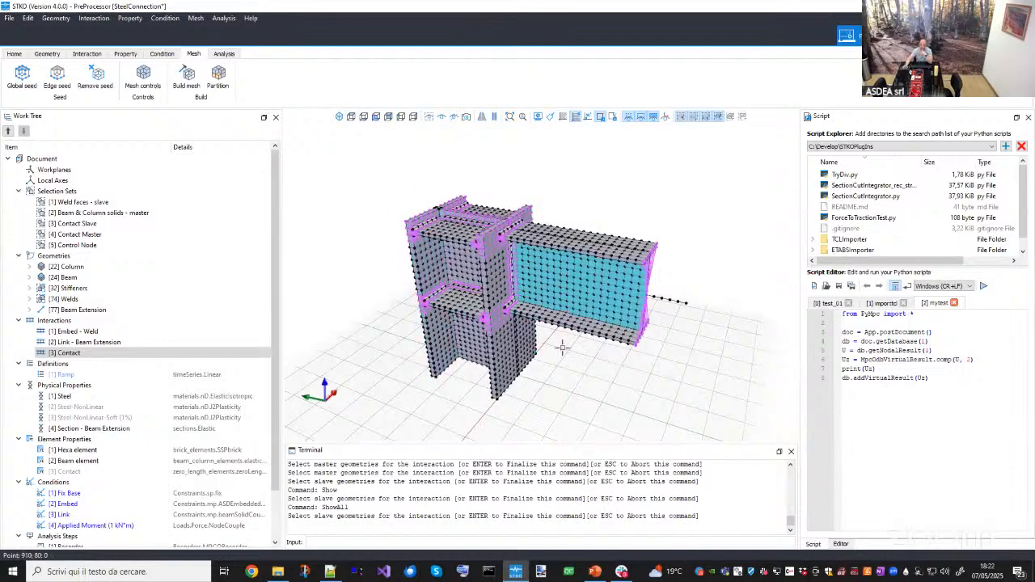
{"action": "middle_click_drag", "start_coordinate": [465, 359], "coordinate": [425, 348]}
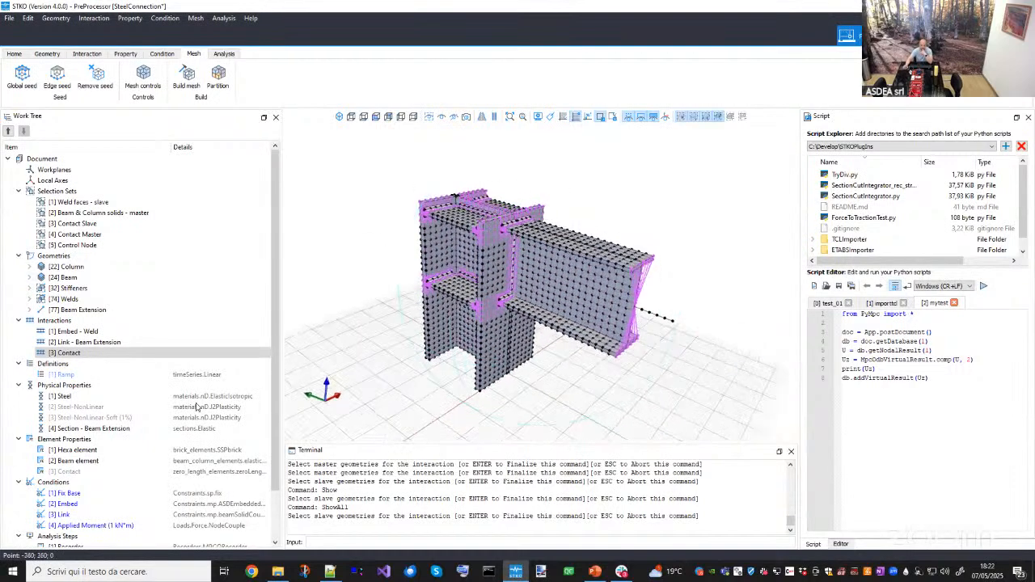
- Highlight the Link - Beam Extension interaction, orbit around the beam end, return to the editor and close it without applying changes
{"action": "left_click", "coordinate": [61, 343]}
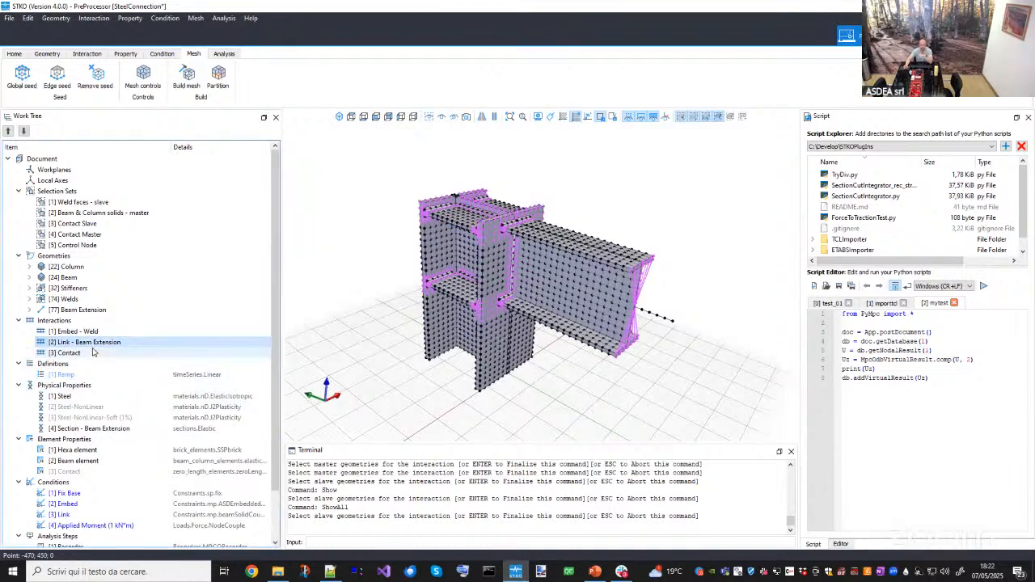
{"action": "middle_click_drag", "start_coordinate": [463, 322], "coordinate": [500, 292]}
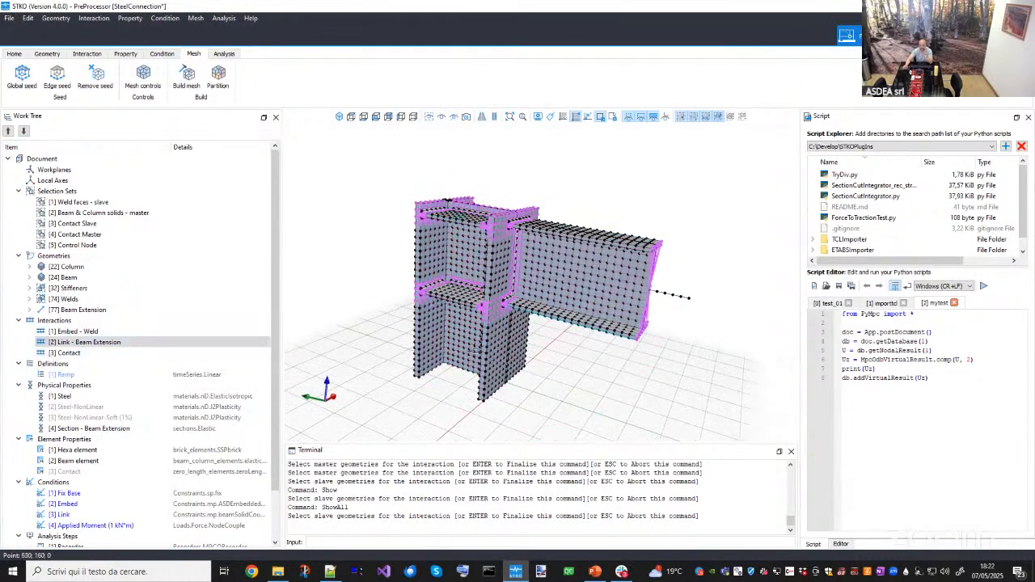
{"action": "middle_click_drag", "start_coordinate": [552, 303], "coordinate": [641, 295]}
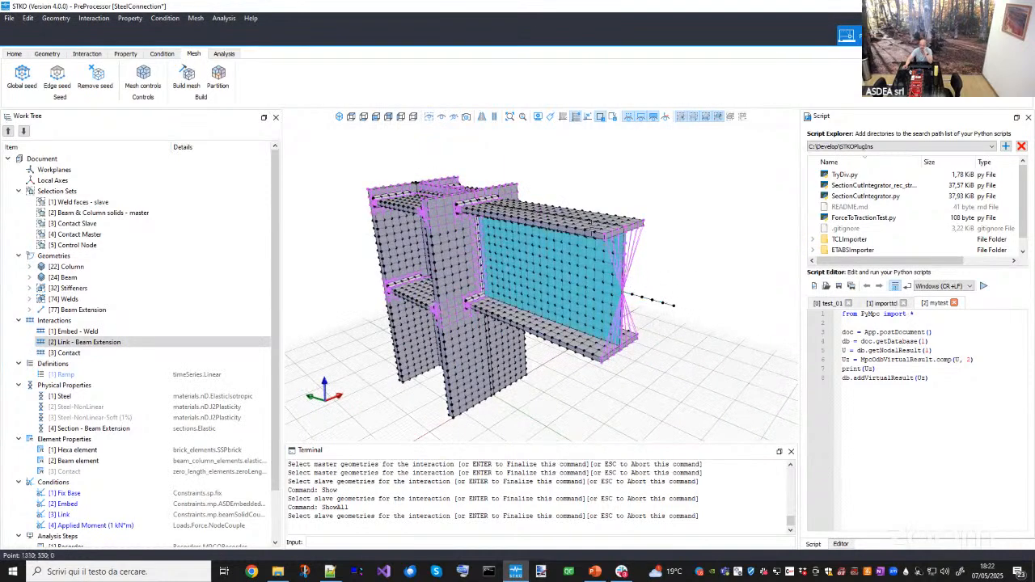
{"action": "middle_click_drag", "start_coordinate": [662, 300], "coordinate": [643, 306]}
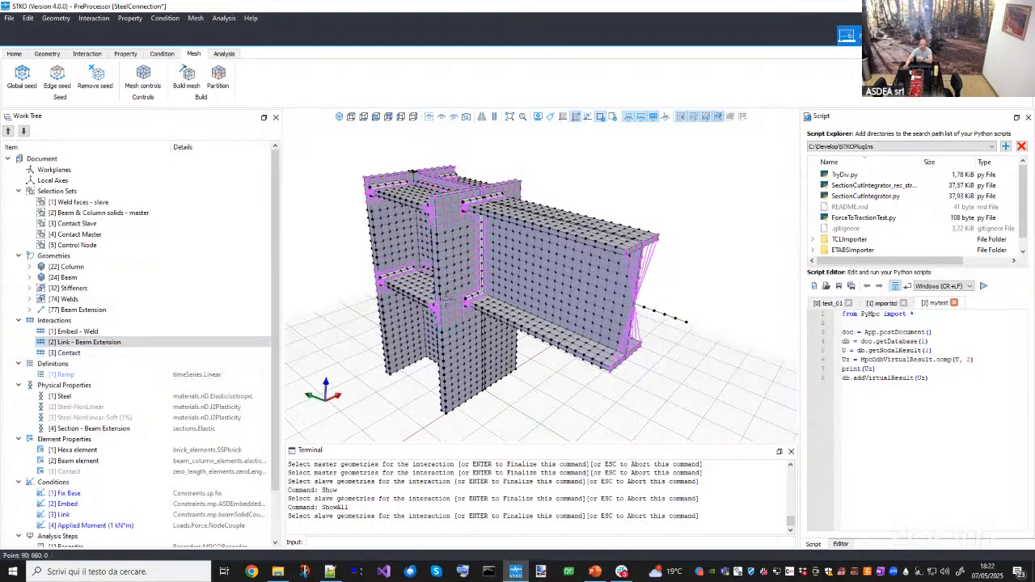
{"action": "left_click_drag", "start_coordinate": [680, 309], "coordinate": [711, 346]}
{"action": "middle_click_drag", "start_coordinate": [713, 354], "coordinate": [704, 348]}
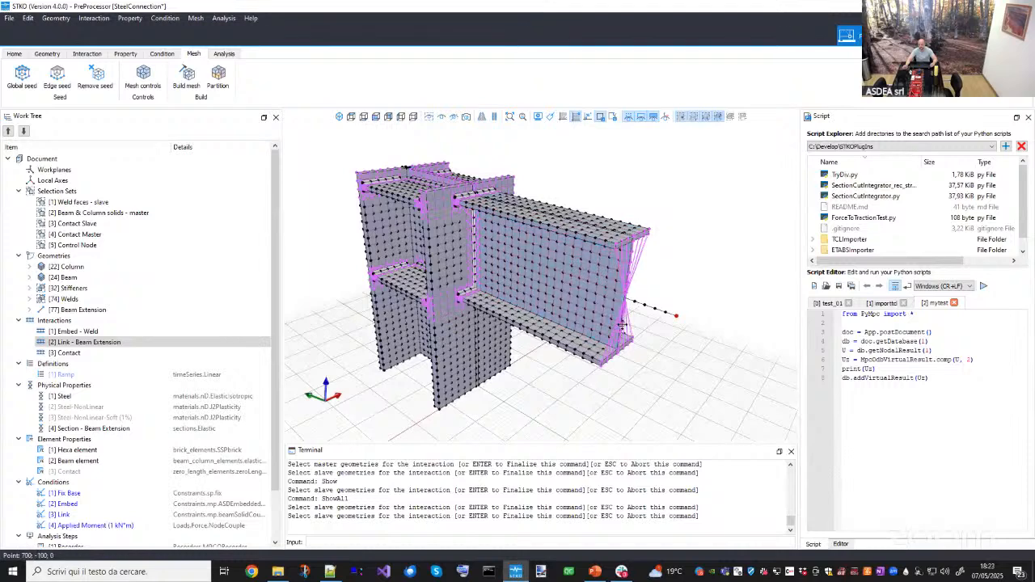
{"action": "middle_click_drag", "start_coordinate": [622, 325], "coordinate": [612, 358]}
{"action": "key", "text": "Return"}
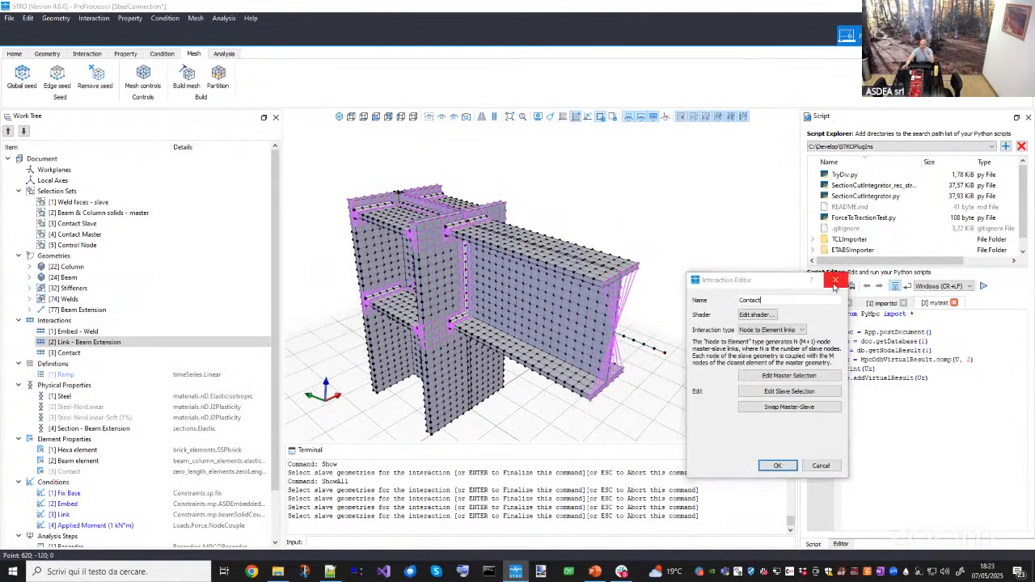
{"action": "left_click", "coordinate": [834, 283]}
- Orbit and zoom around the model to examine the beam extension links and the connection geometry
{"action": "scroll", "coordinate": [719, 291], "scroll_direction": "down", "scroll_amount": 2}
{"action": "middle_click_drag", "start_coordinate": [679, 284], "coordinate": [659, 266]}
{"action": "middle_click_drag", "start_coordinate": [593, 338], "coordinate": [559, 332]}
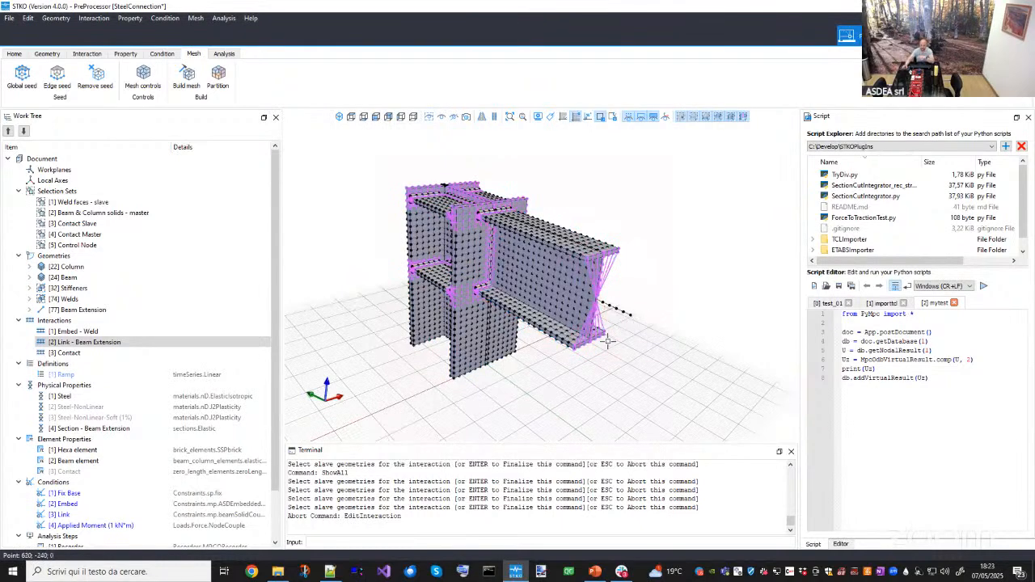
{"action": "scroll", "coordinate": [565, 332], "scroll_direction": "down", "scroll_amount": 1}
{"action": "middle_click_drag", "start_coordinate": [501, 261], "coordinate": [518, 306]}
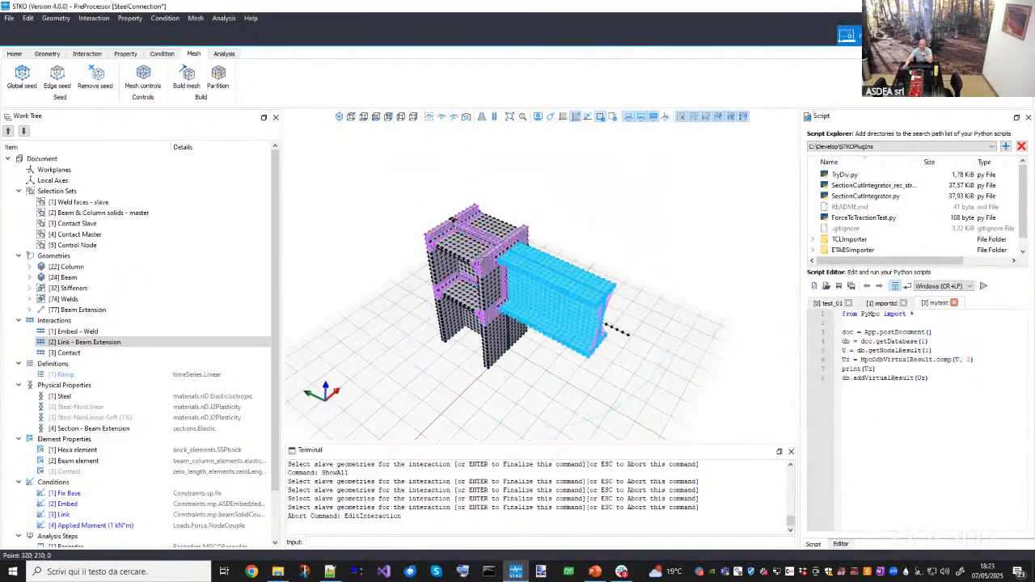
{"action": "middle_click_drag", "start_coordinate": [528, 377], "coordinate": [510, 367]}
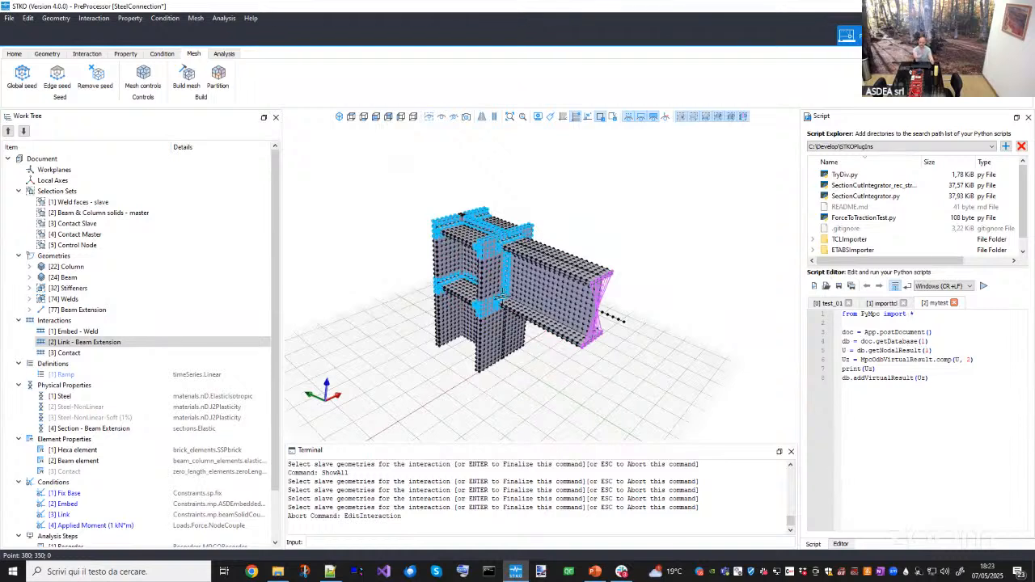
{"action": "left_click", "coordinate": [504, 296]}
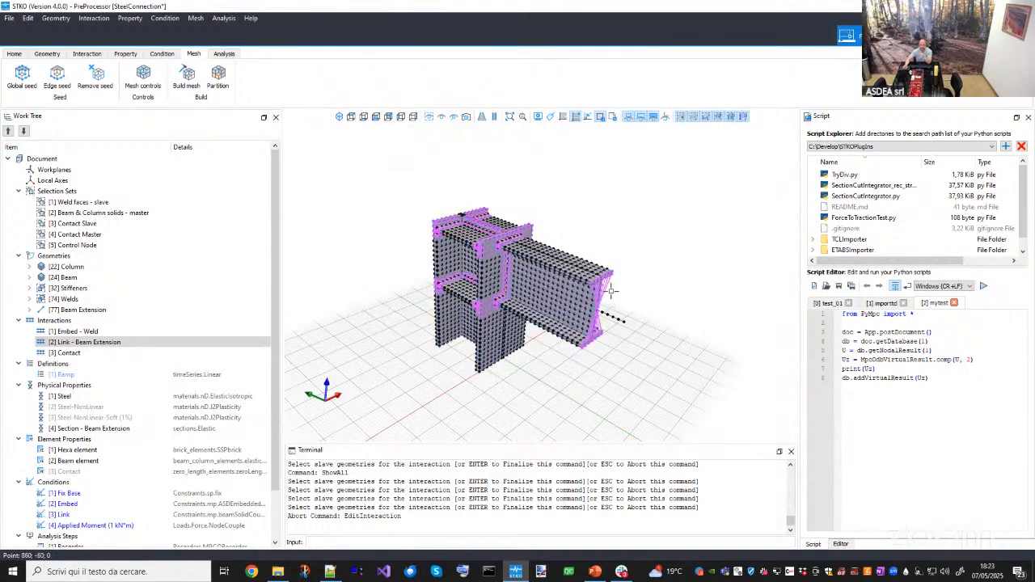
- Open the Link - Beam Extension interaction in the Interaction Editor and review its master geometry selection
{"action": "right_click", "coordinate": [114, 348]}
{"action": "left_click", "coordinate": [150, 364]}
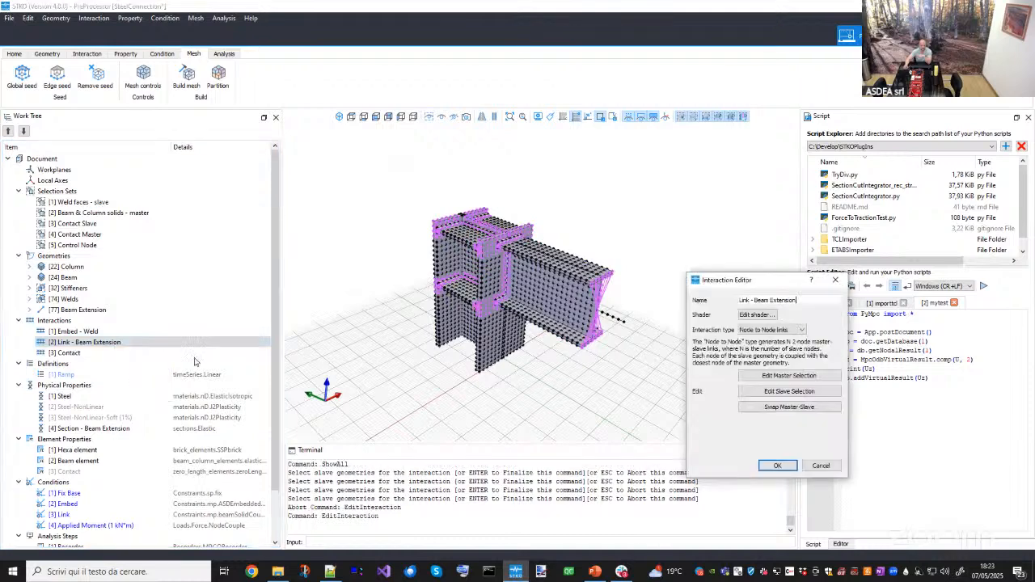
{"action": "left_click_drag", "start_coordinate": [740, 272], "coordinate": [741, 277]}
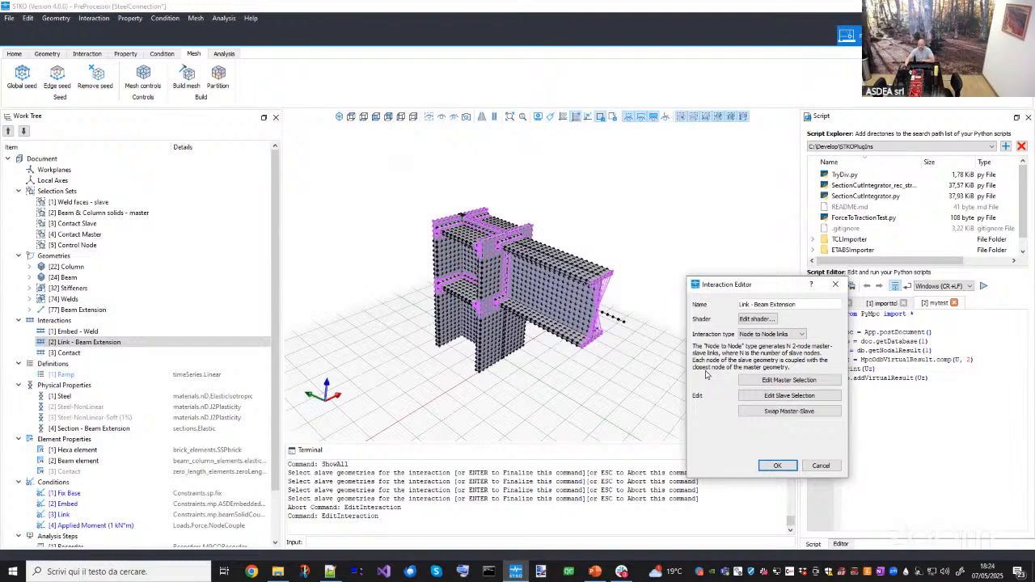
{"action": "left_click", "coordinate": [785, 379]}
{"action": "scroll", "coordinate": [530, 271], "scroll_direction": "up", "scroll_amount": 5}
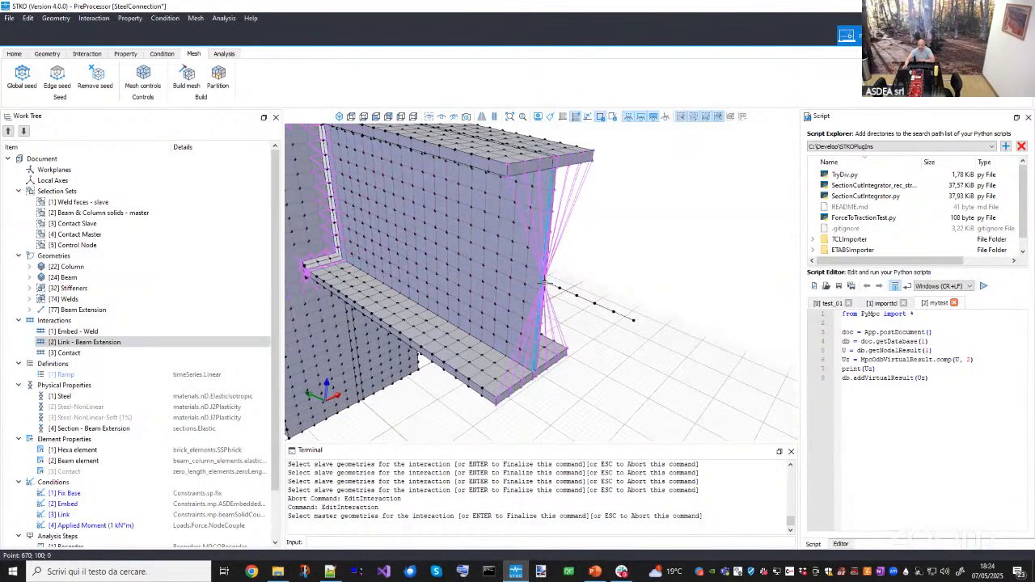
{"action": "scroll", "coordinate": [583, 326], "scroll_direction": "down", "scroll_amount": 5}
{"action": "key", "text": "Return"}
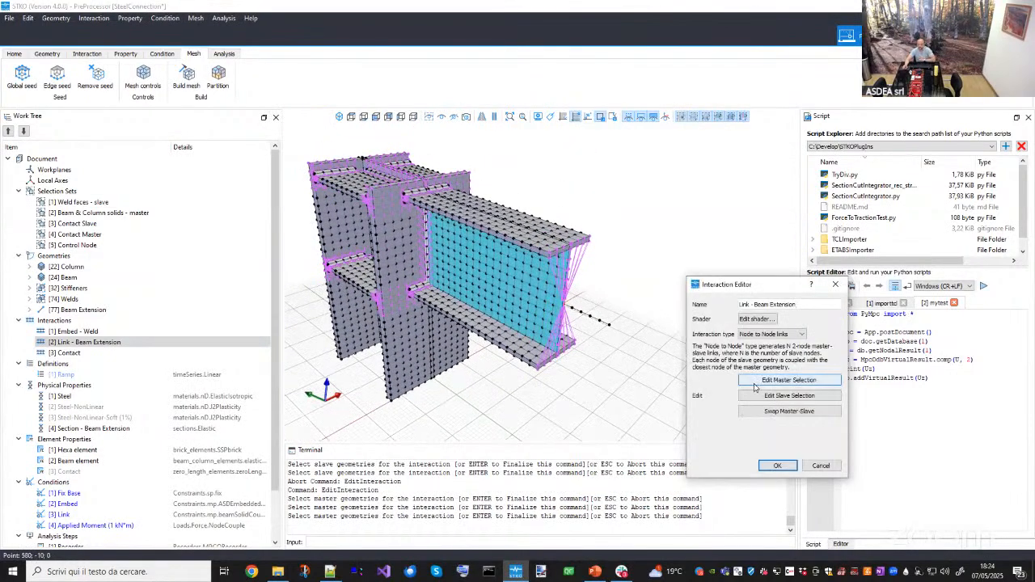
- Review the Link - Beam Extension slave geometry selection at the beam end, then return to the Interaction Editor
{"action": "left_click", "coordinate": [753, 396]}
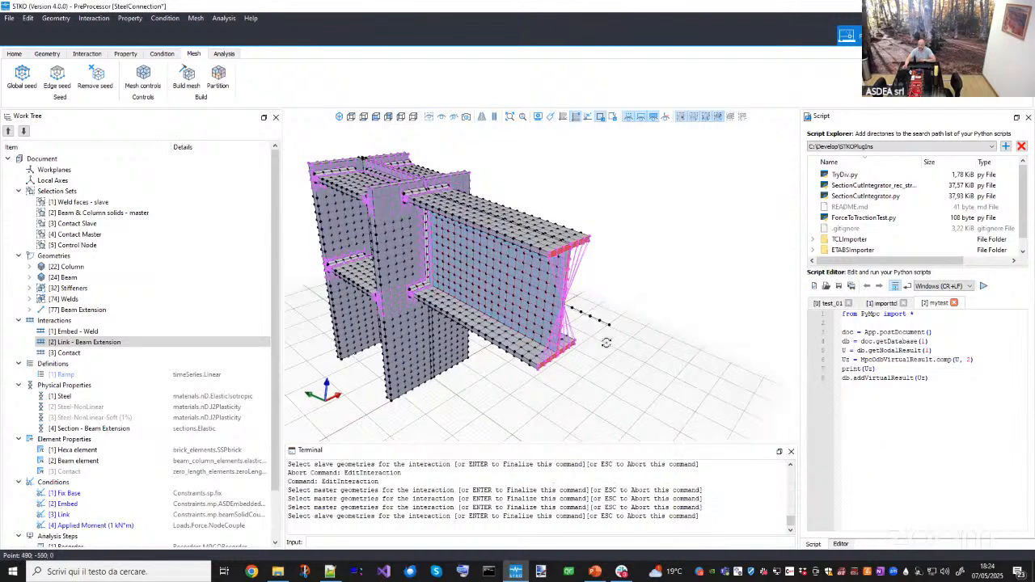
{"action": "middle_click_drag", "start_coordinate": [605, 342], "coordinate": [529, 259]}
{"action": "scroll", "coordinate": [530, 259], "scroll_direction": "up", "scroll_amount": 5}
{"action": "scroll", "coordinate": [499, 250], "scroll_direction": "down", "scroll_amount": 5}
{"action": "scroll", "coordinate": [509, 197], "scroll_direction": "up", "scroll_amount": 3}
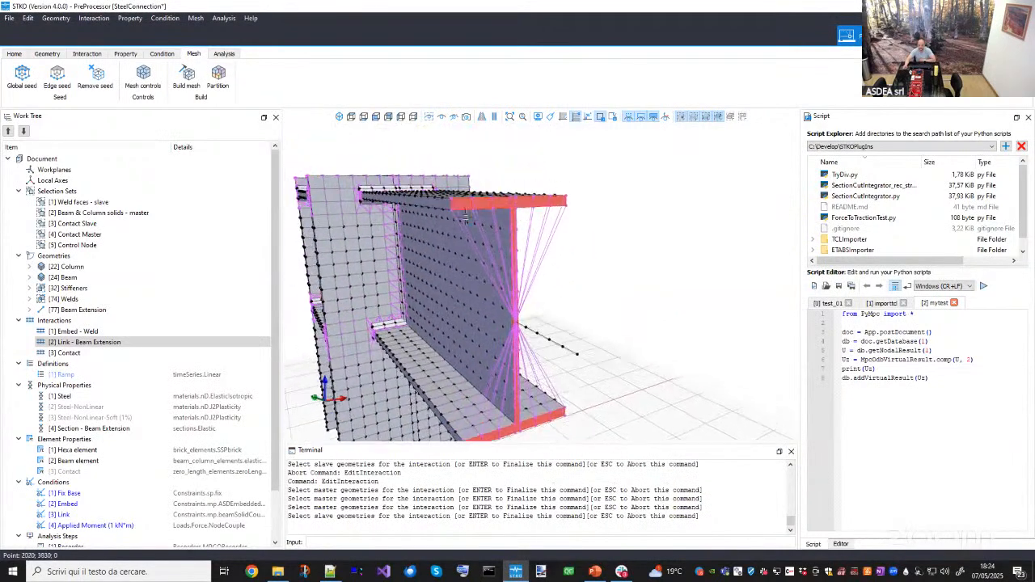
{"action": "left_click", "coordinate": [504, 192]}
{"action": "middle_click_drag", "start_coordinate": [518, 341], "coordinate": [591, 331]}
{"action": "key", "text": "Return"}
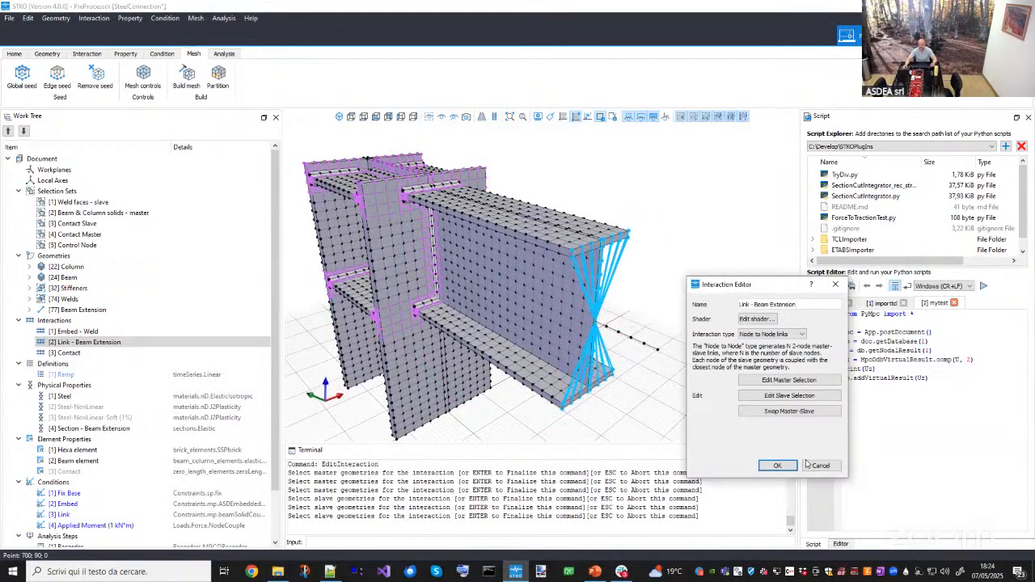
- Close the Interaction Editor without changes and orbit and zoom the model to examine the beam extension links
{"action": "left_click", "coordinate": [820, 465]}
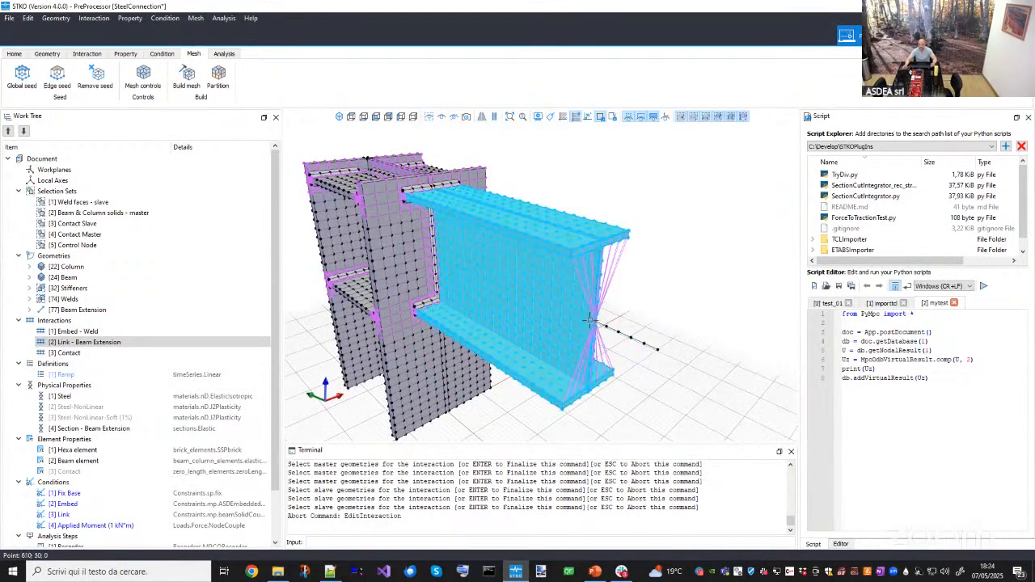
{"action": "scroll", "coordinate": [605, 324], "scroll_direction": "up", "scroll_amount": 4}
{"action": "scroll", "coordinate": [612, 339], "scroll_direction": "down", "scroll_amount": 5}
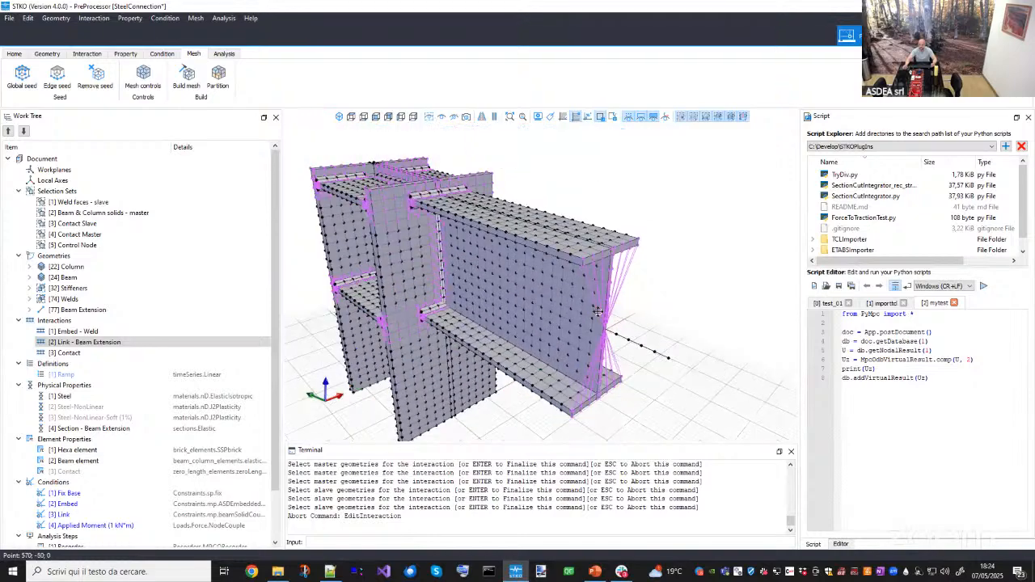
{"action": "scroll", "coordinate": [604, 358], "scroll_direction": "down", "scroll_amount": 3}
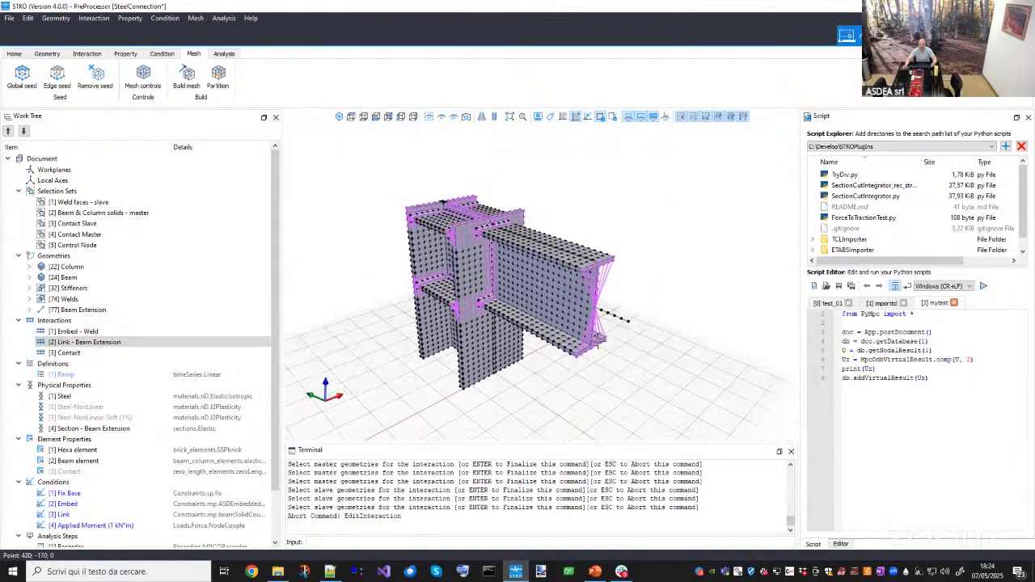
{"action": "middle_click_drag", "start_coordinate": [604, 348], "coordinate": [630, 395]}
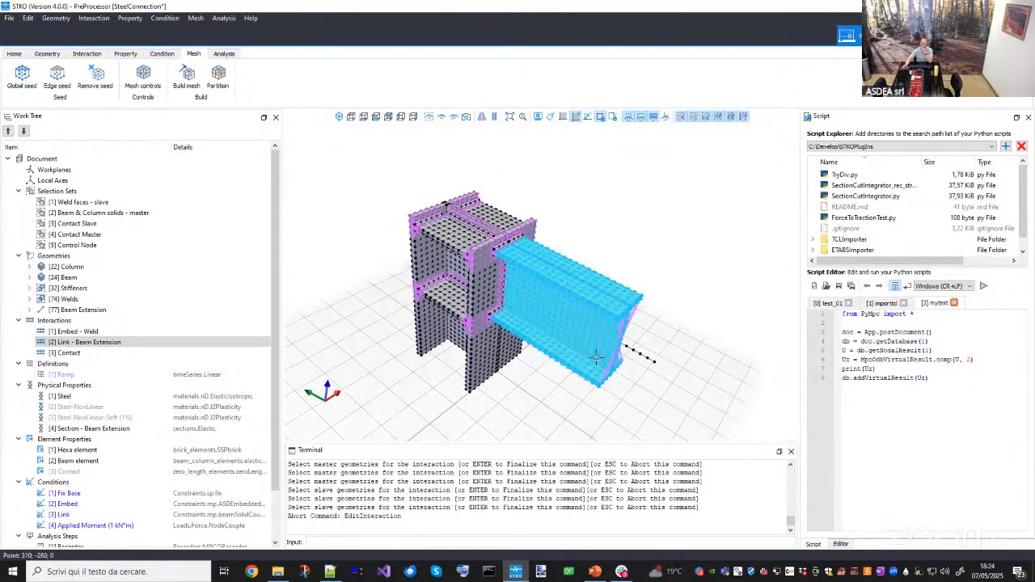
{"action": "middle_click_drag", "start_coordinate": [530, 370], "coordinate": [545, 355]}
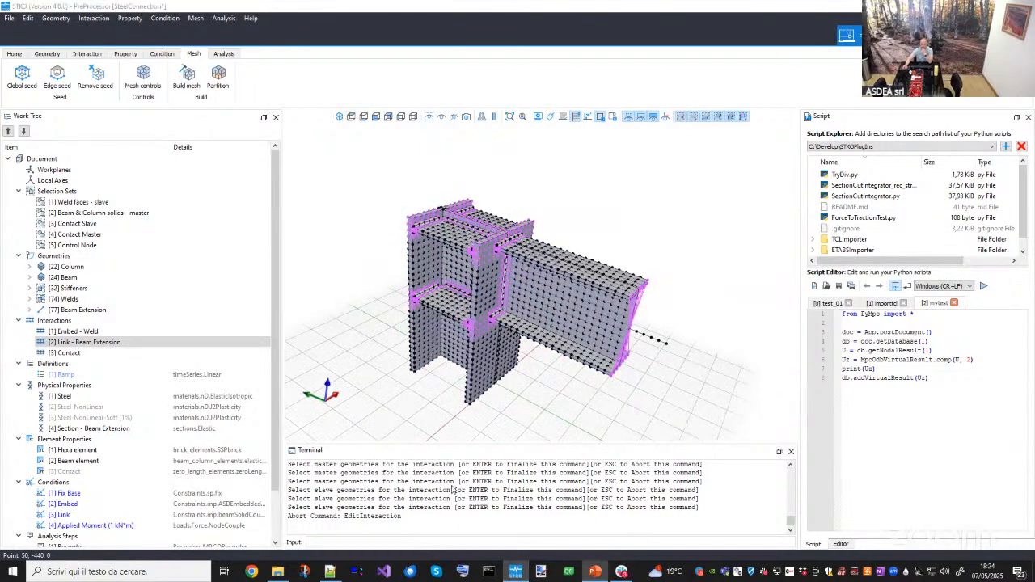
- Switch to PowerPoint to show the Interactions slide, then return to STKO
{"action": "left_click", "coordinate": [595, 572]}
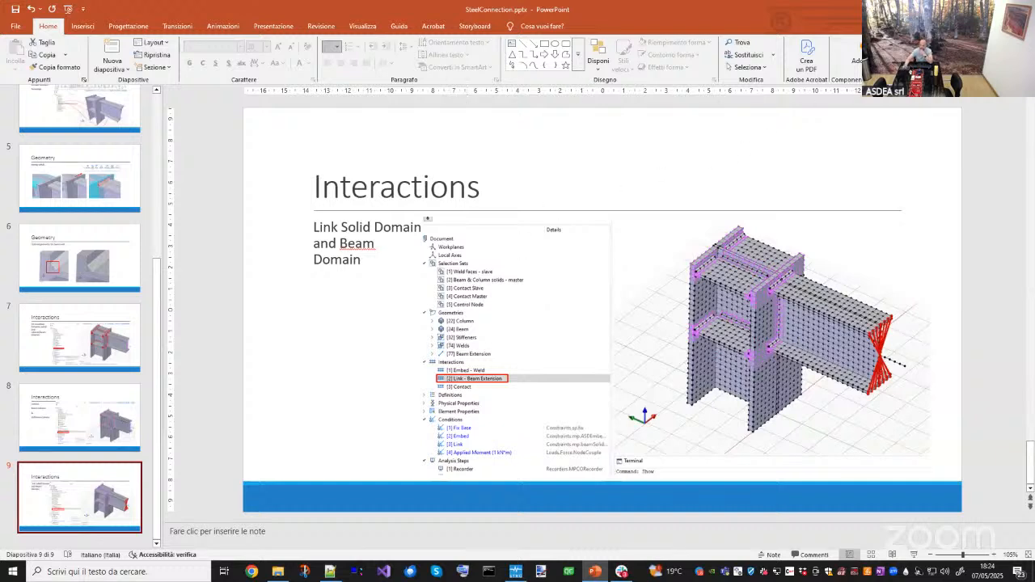
{"action": "key", "text": "alt+Tab"}
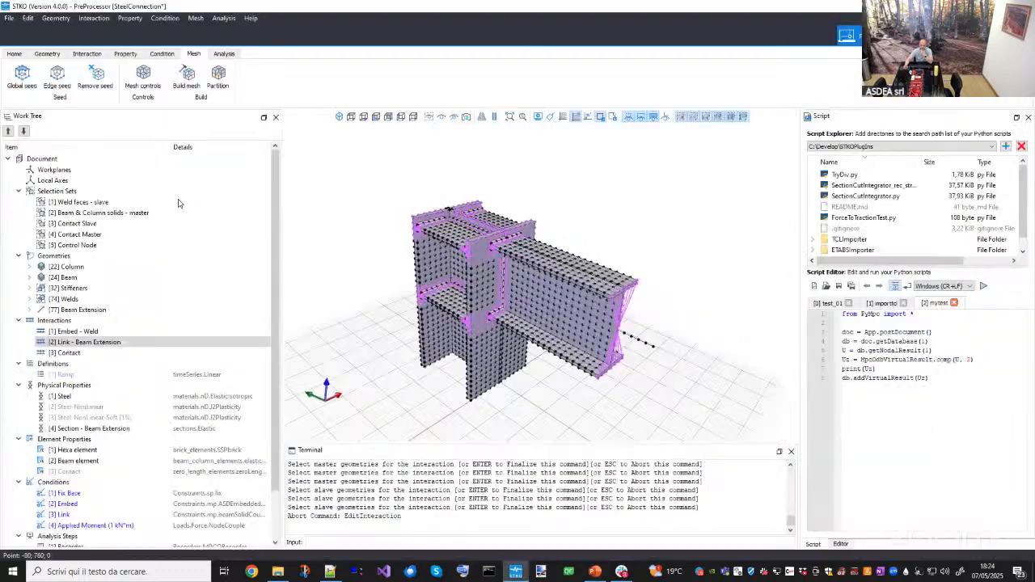
- Collapse the Selection Sets, Geometries and Interactions groups in the Work Tree and orbit the model
{"action": "left_click", "coordinate": [20, 192]}
{"action": "left_click", "coordinate": [18, 203]}
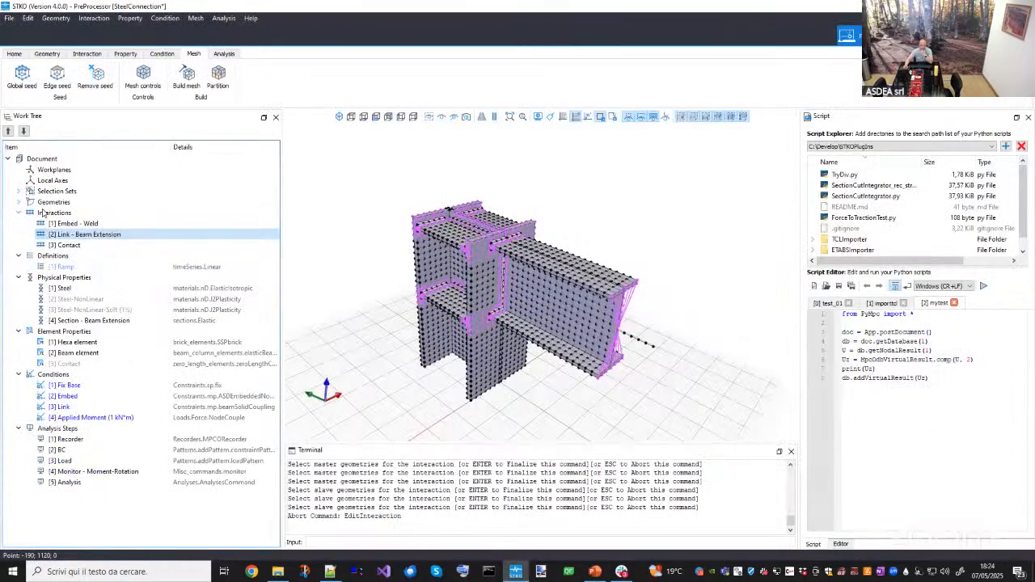
{"action": "double_click", "coordinate": [44, 213]}
{"action": "left_click", "coordinate": [52, 223]}
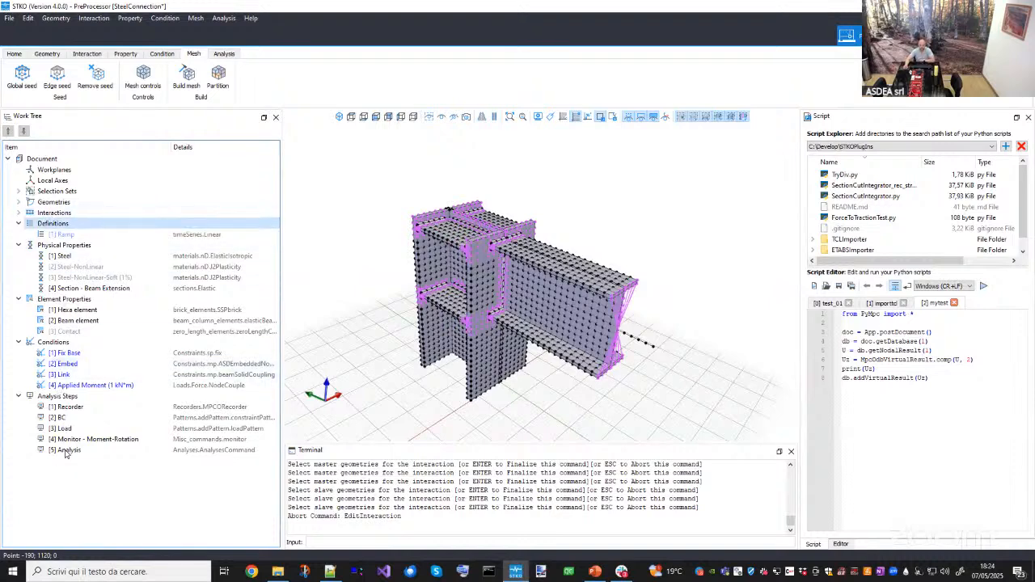
{"action": "middle_click_drag", "start_coordinate": [429, 394], "coordinate": [550, 411]}
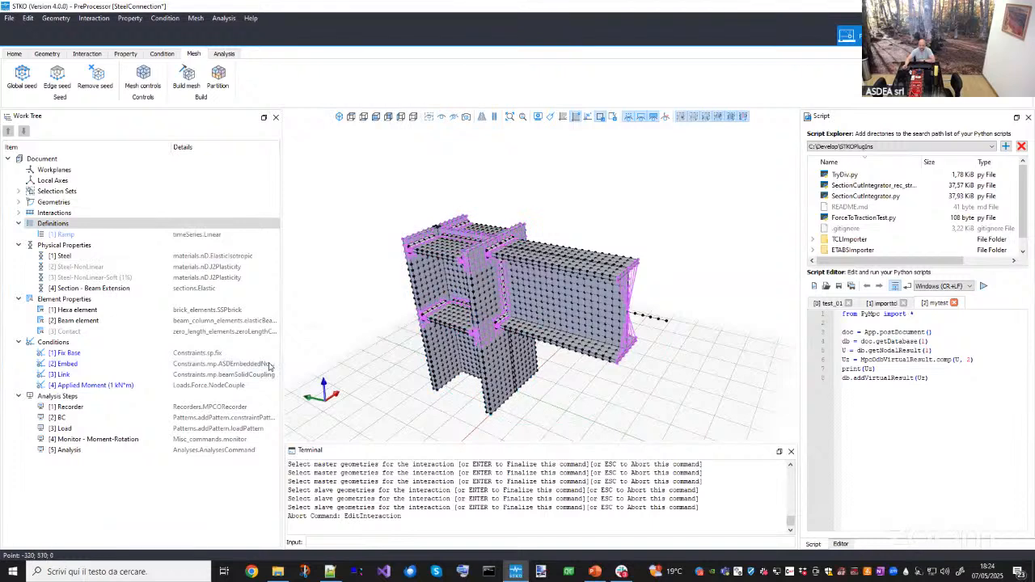
{"action": "left_click", "coordinate": [71, 236]}
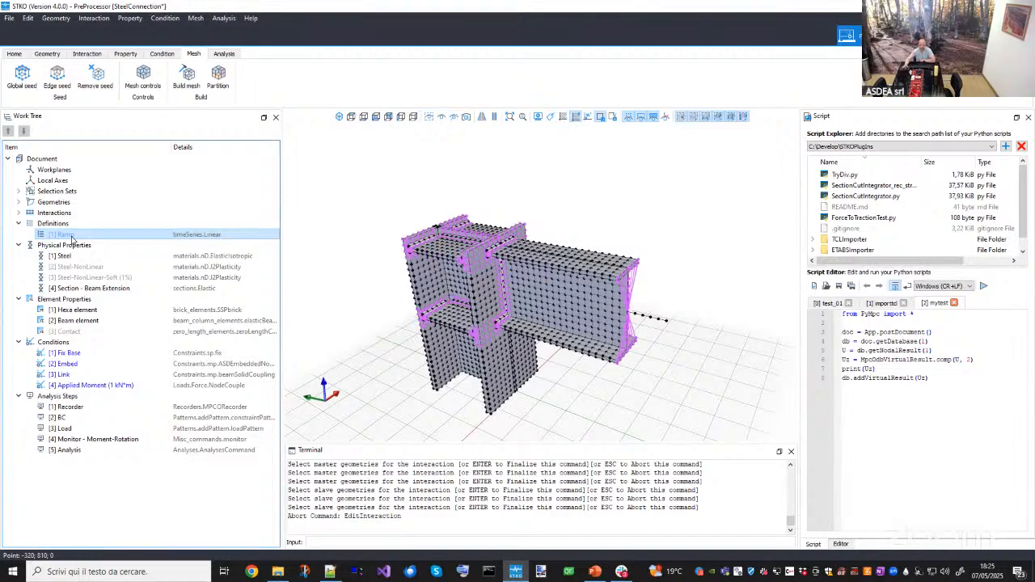
{"action": "left_click_drag", "start_coordinate": [494, 307], "coordinate": [525, 301]}
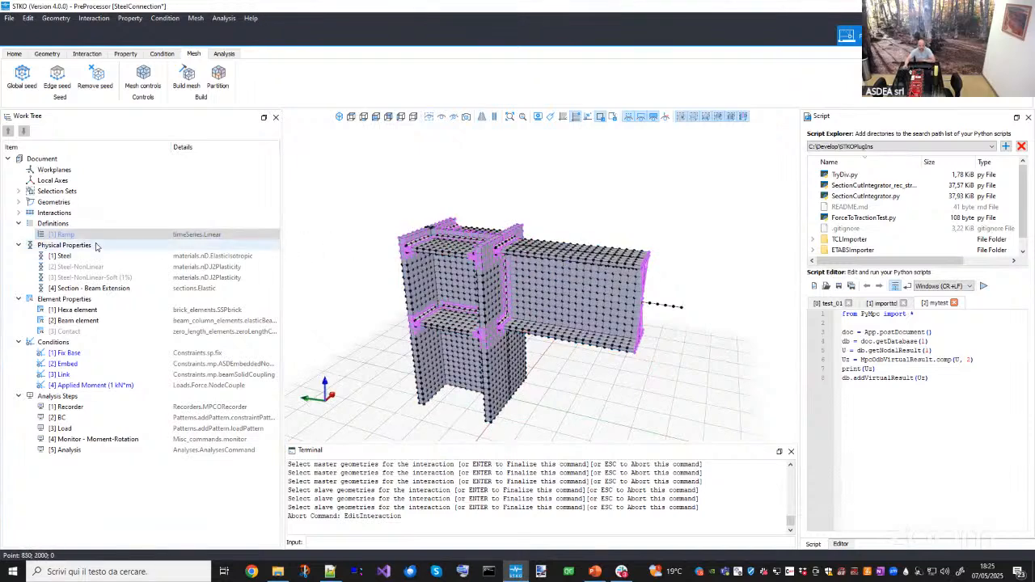
- Open the Ramp time series definition to review its linear function plot, then cancel the editor
{"action": "left_click", "coordinate": [63, 225]}
{"action": "left_click", "coordinate": [69, 235]}
{"action": "right_click", "coordinate": [72, 236]}
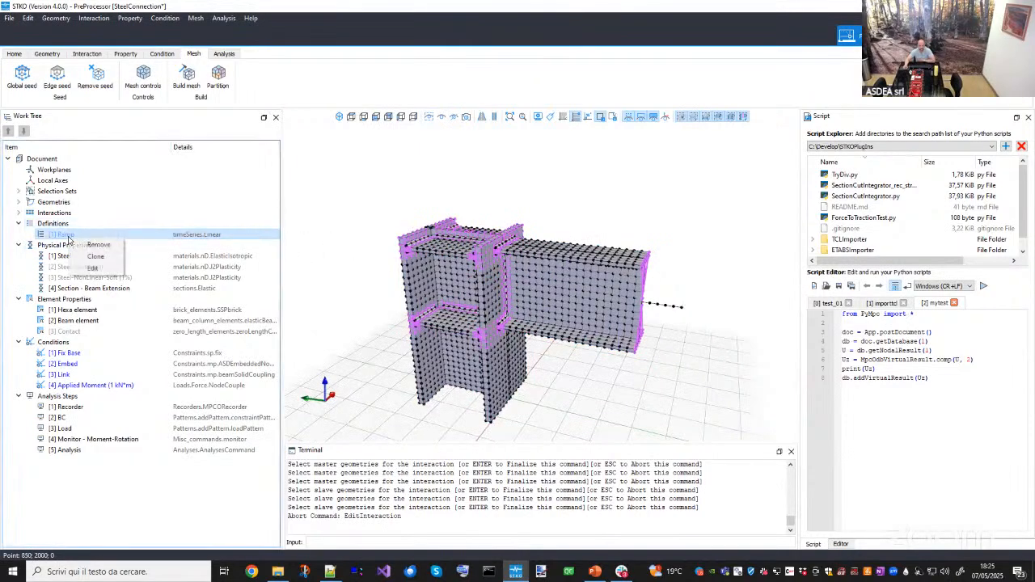
{"action": "left_click", "coordinate": [94, 268]}
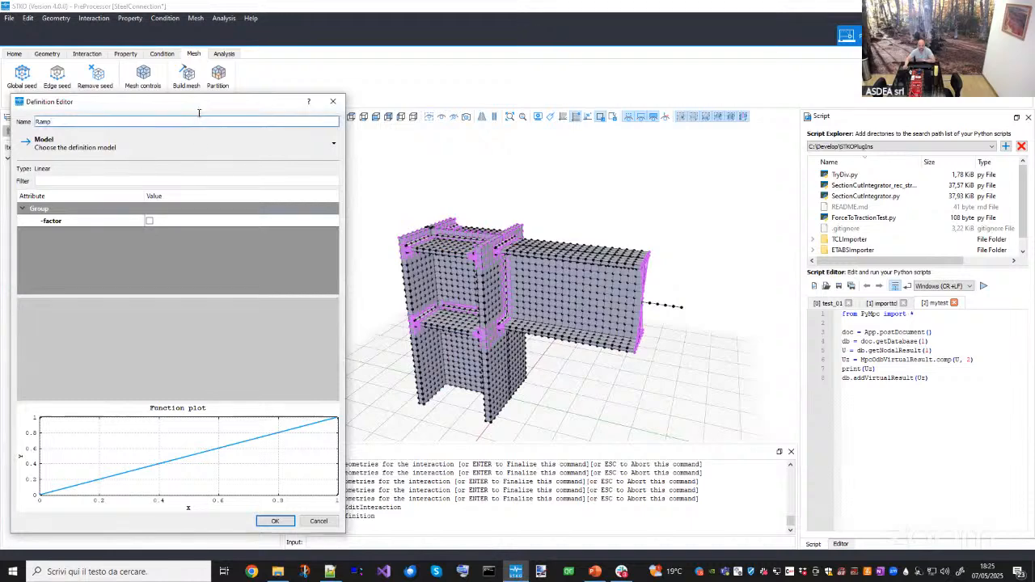
{"action": "left_click_drag", "start_coordinate": [210, 109], "coordinate": [336, 79]}
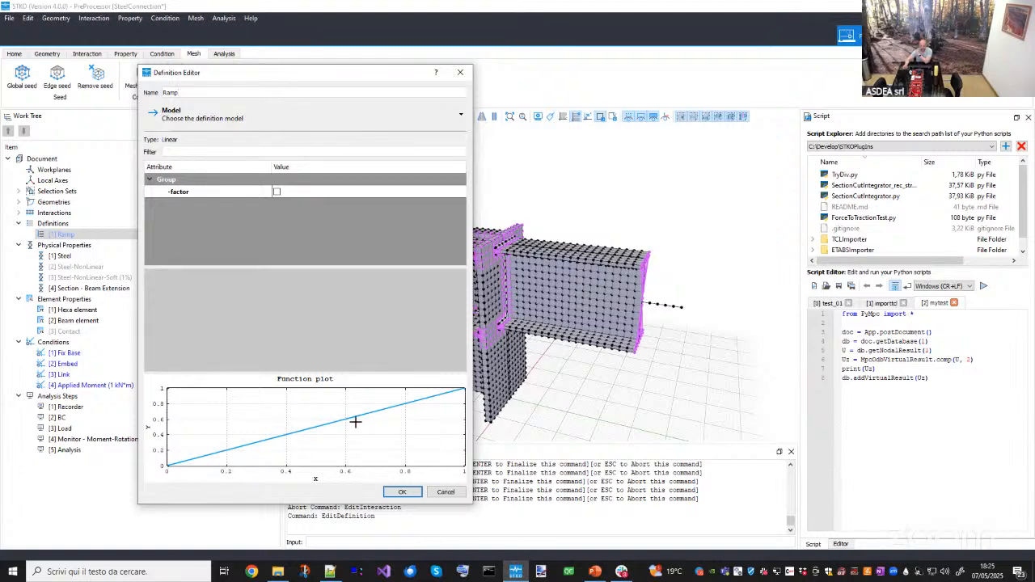
{"action": "left_click", "coordinate": [444, 492]}
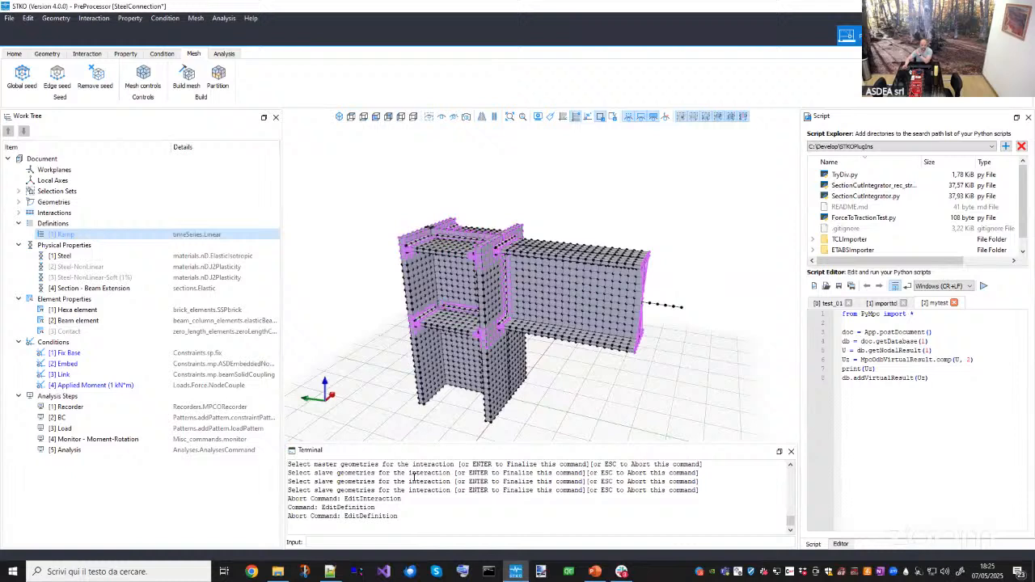
- Open the Steel physical property to review its elastic isotropic parameters, then close the editor
{"action": "left_click", "coordinate": [77, 245]}
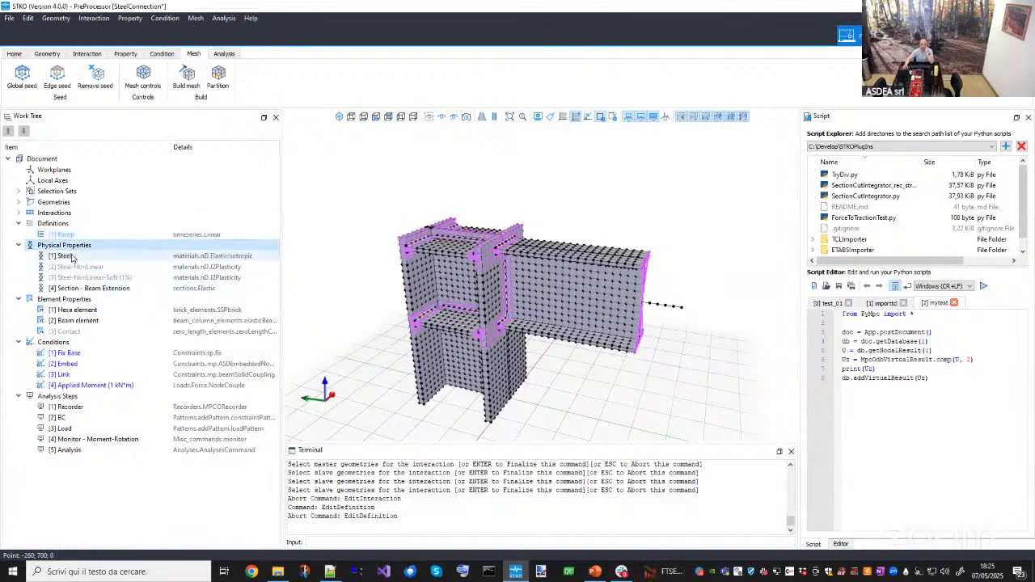
{"action": "left_click", "coordinate": [70, 257]}
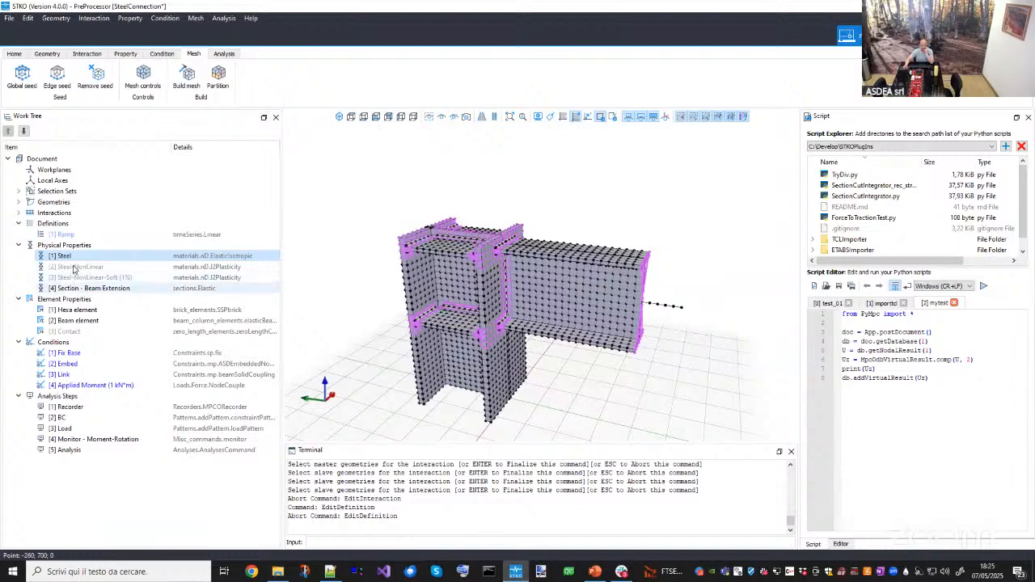
{"action": "left_click", "coordinate": [73, 267]}
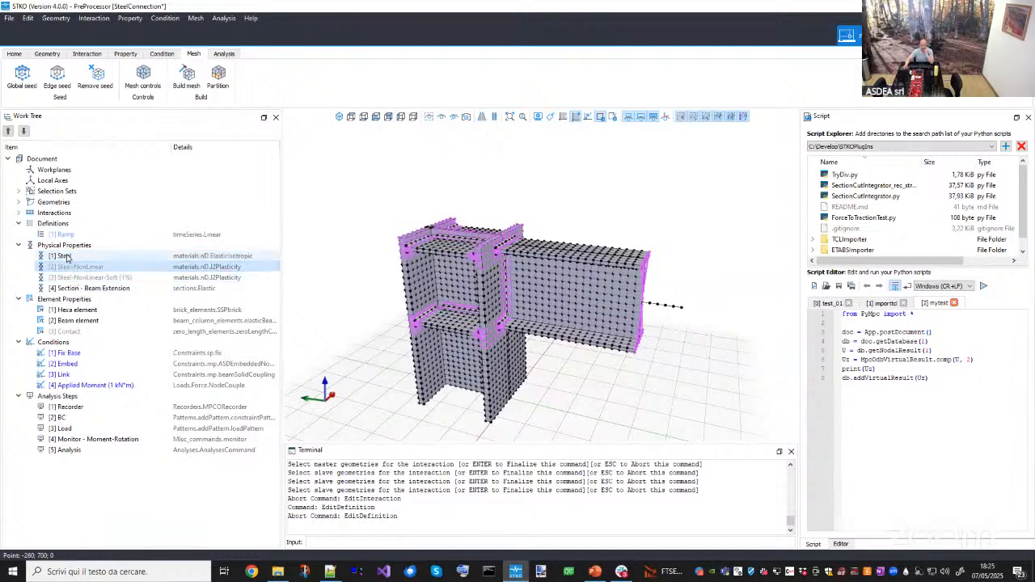
{"action": "double_click", "coordinate": [68, 257]}
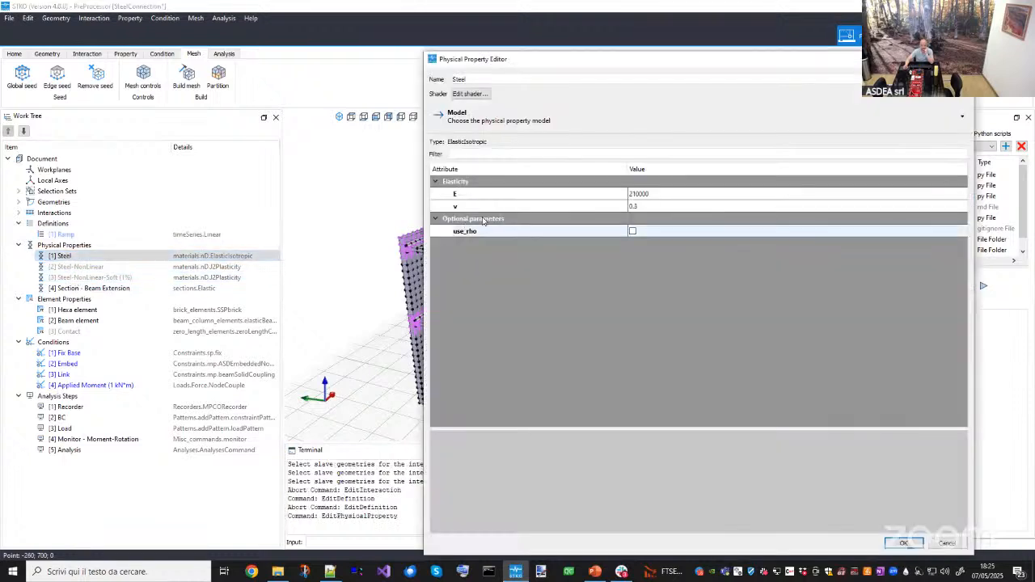
{"action": "double_click", "coordinate": [653, 207]}
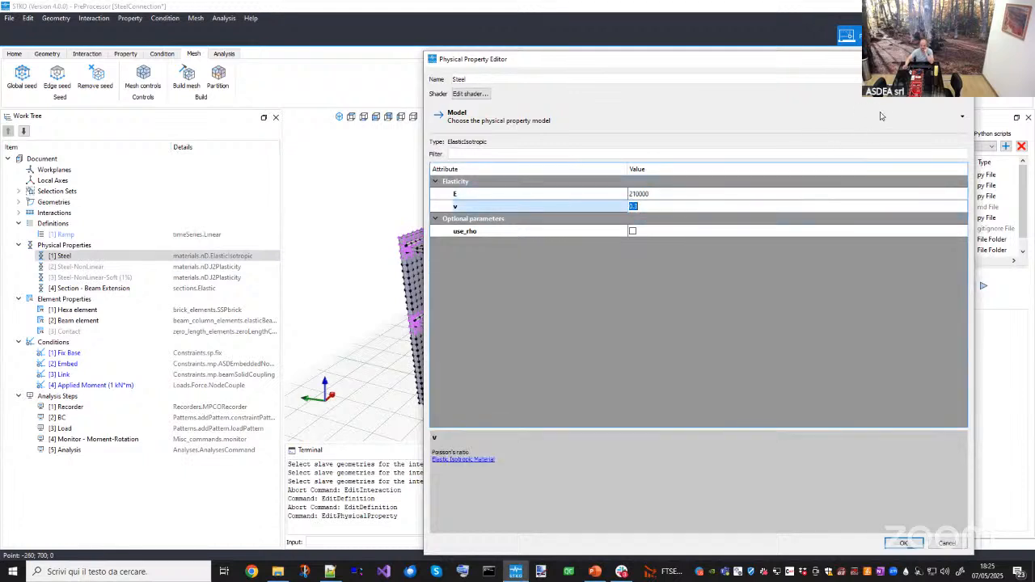
{"action": "left_click", "coordinate": [556, 233]}
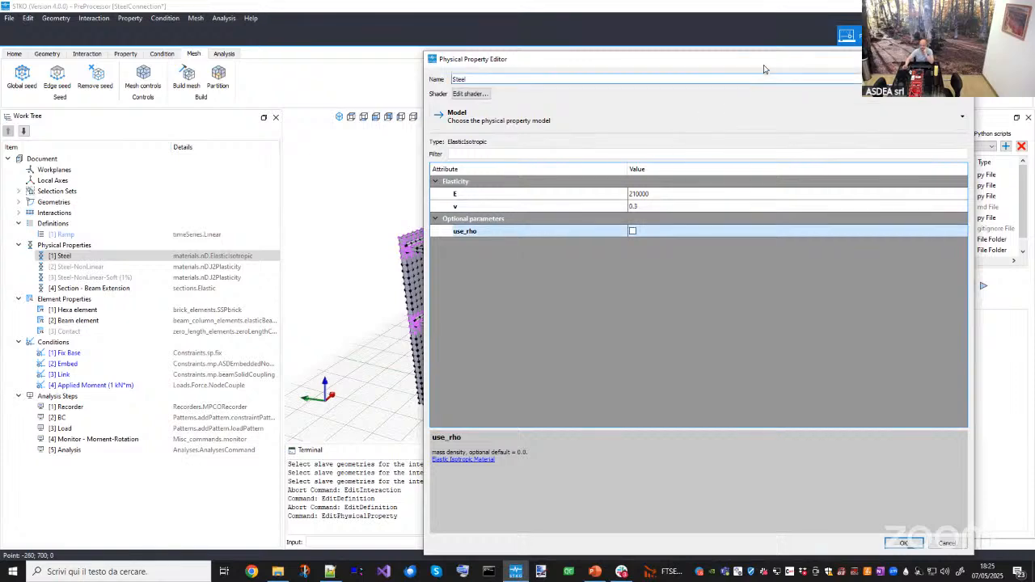
{"action": "left_click_drag", "start_coordinate": [768, 60], "coordinate": [675, 88]}
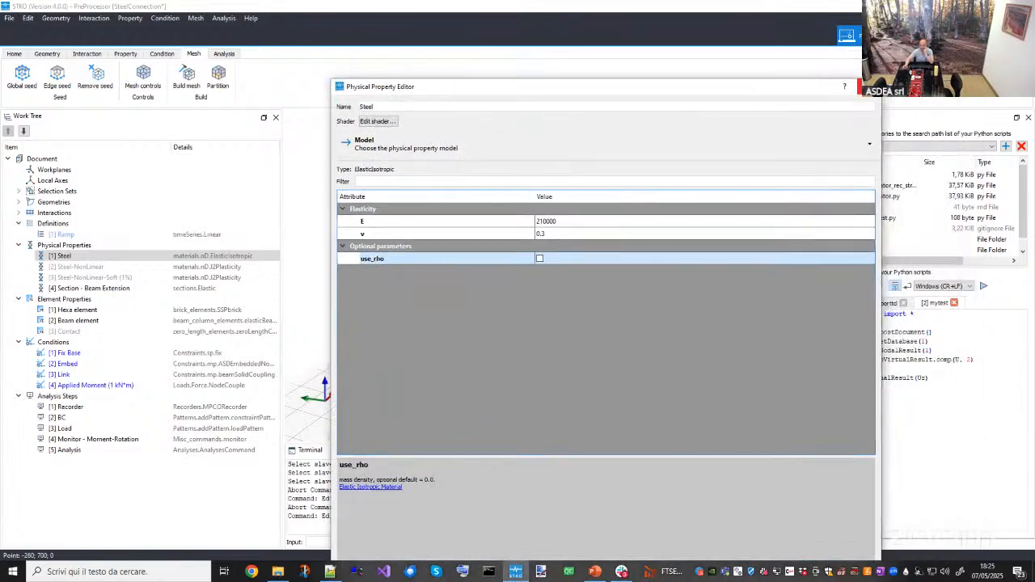
{"action": "left_click", "coordinate": [865, 88]}
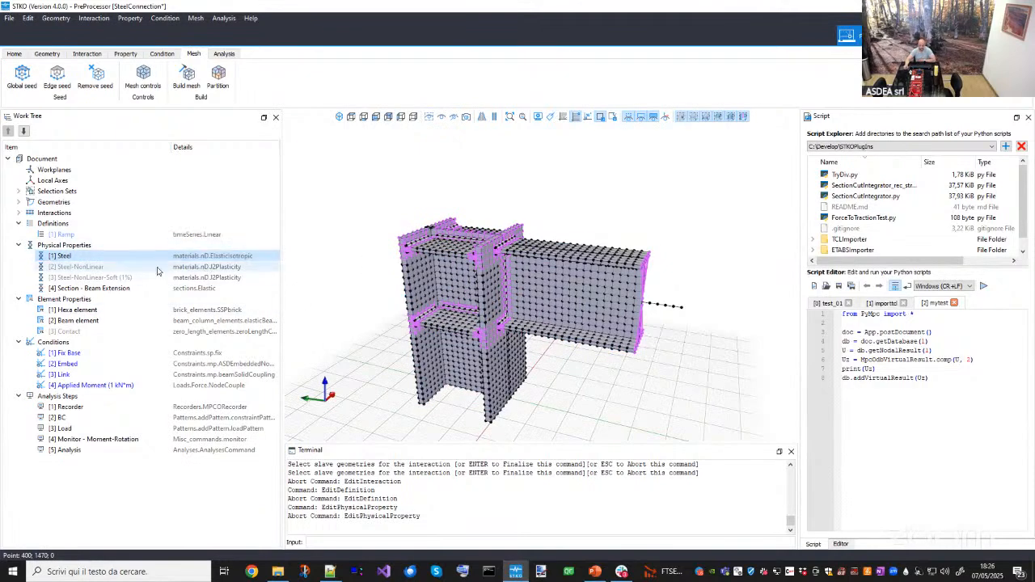
- Select the geometries assigned the Steel physical property and orbit the model to examine them
{"action": "right_click", "coordinate": [109, 257]}
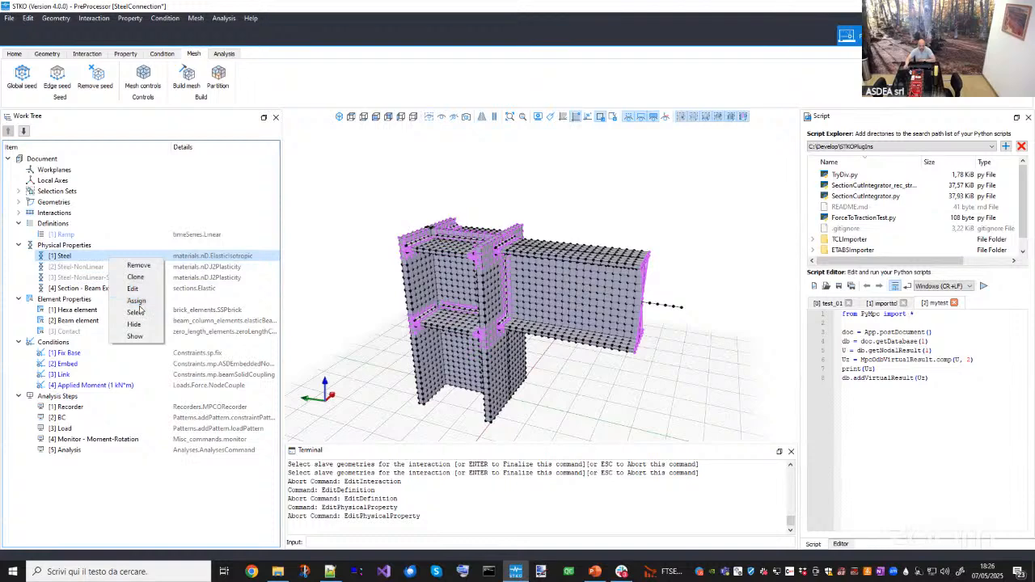
{"action": "left_click", "coordinate": [133, 312]}
{"action": "middle_click_drag", "start_coordinate": [445, 293], "coordinate": [394, 317]}
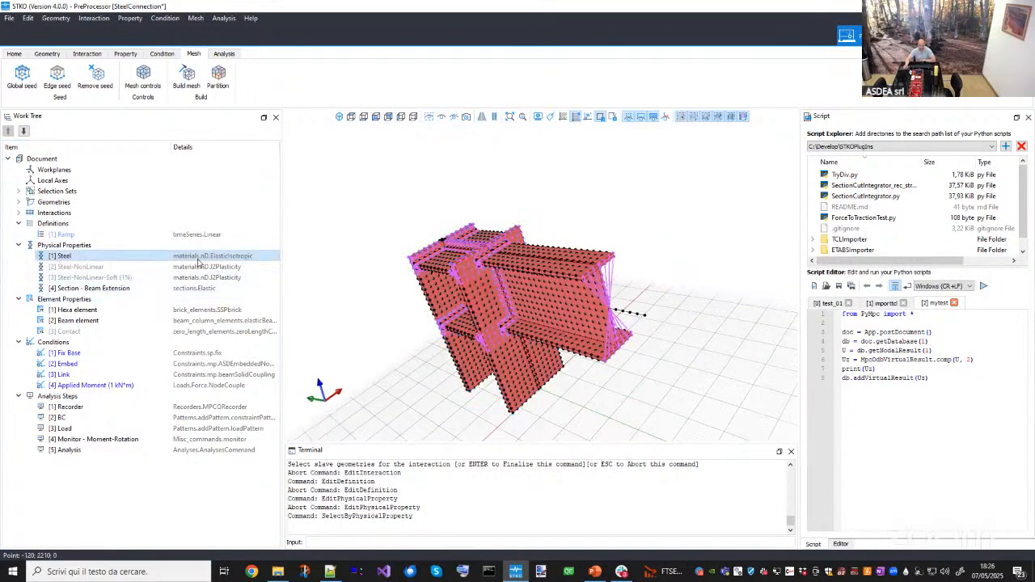
{"action": "middle_click_drag", "start_coordinate": [516, 306], "coordinate": [628, 298]}
{"action": "left_click", "coordinate": [634, 352]}
{"action": "middle_click_drag", "start_coordinate": [580, 344], "coordinate": [461, 349]}
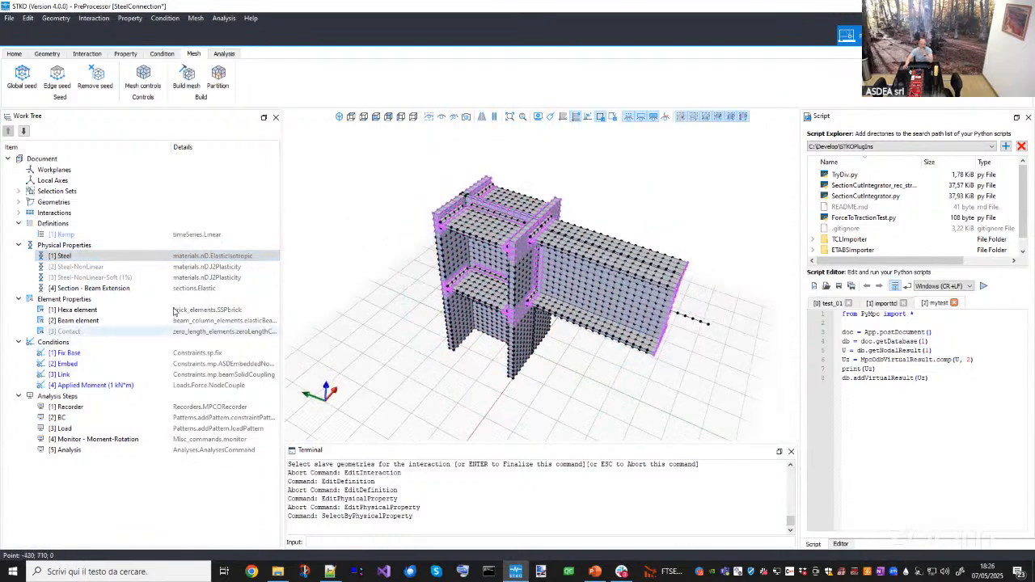
- Open the Steel-NonLinear physical property in the Physical Property Editor
{"action": "left_click", "coordinate": [150, 278]}
{"action": "left_click", "coordinate": [144, 266], "text": "ctrl"}
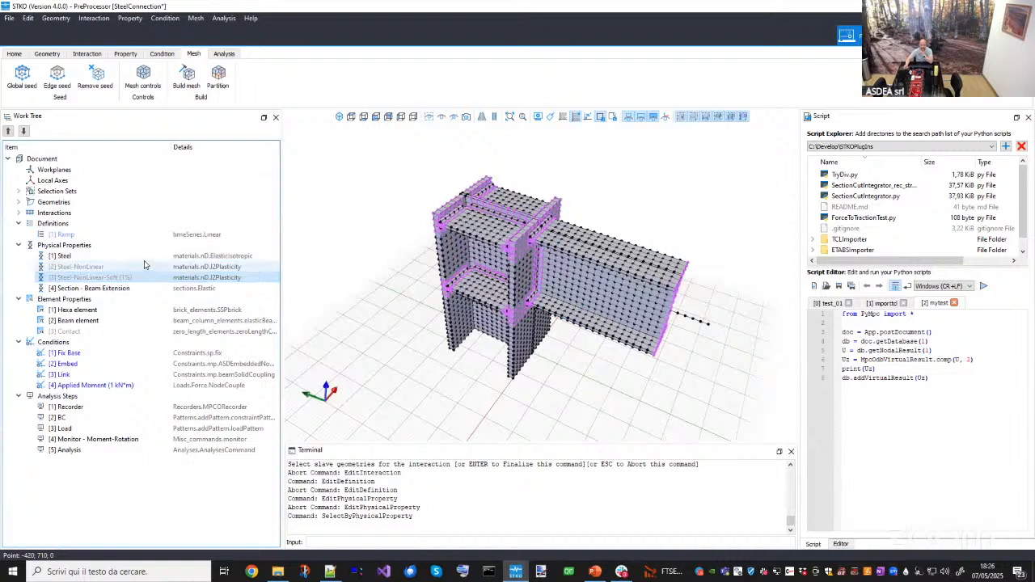
{"action": "left_click", "coordinate": [144, 266]}
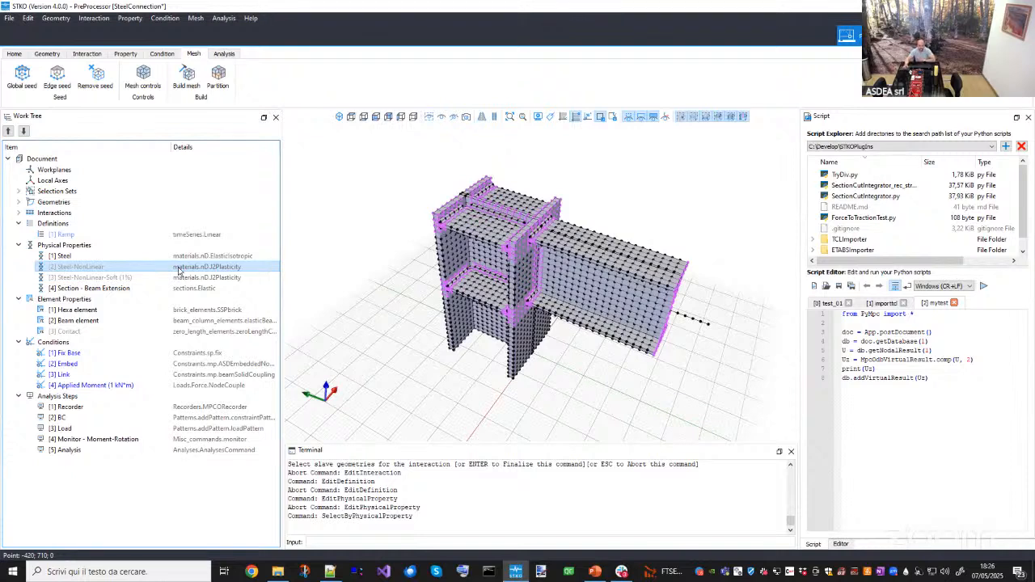
{"action": "double_click", "coordinate": [70, 269]}
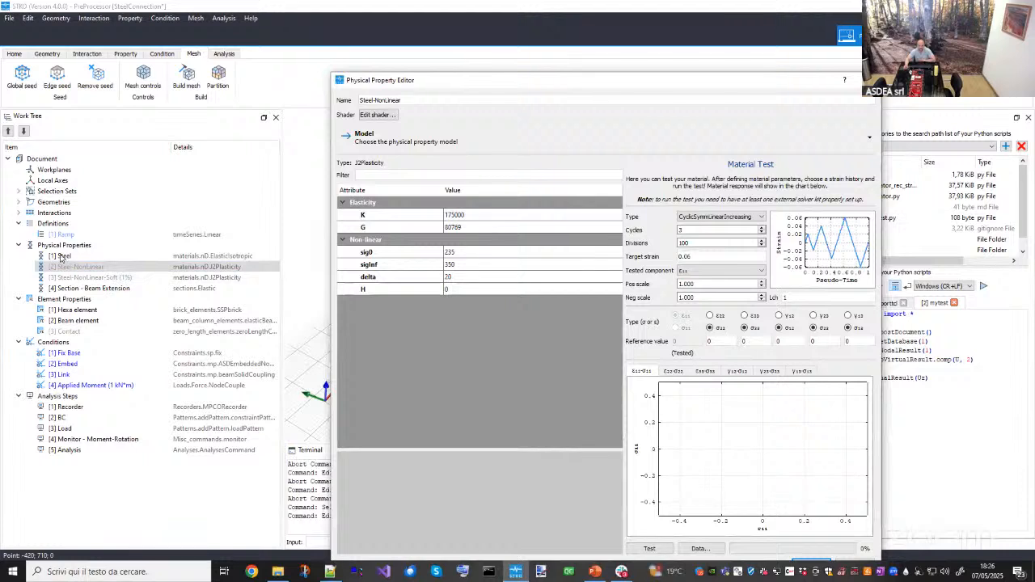
- Inspect the elasticity attributes K and G of the J2Plasticity material and their descriptions
{"action": "left_click", "coordinate": [366, 216]}
{"action": "left_click", "coordinate": [367, 228]}
{"action": "left_click", "coordinate": [366, 215]}
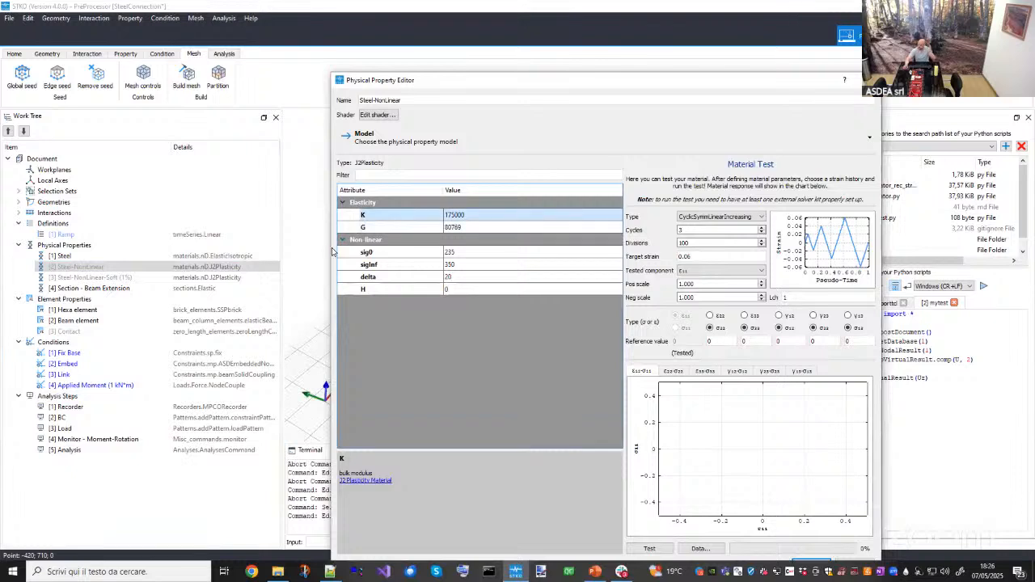
{"action": "left_click", "coordinate": [380, 228]}
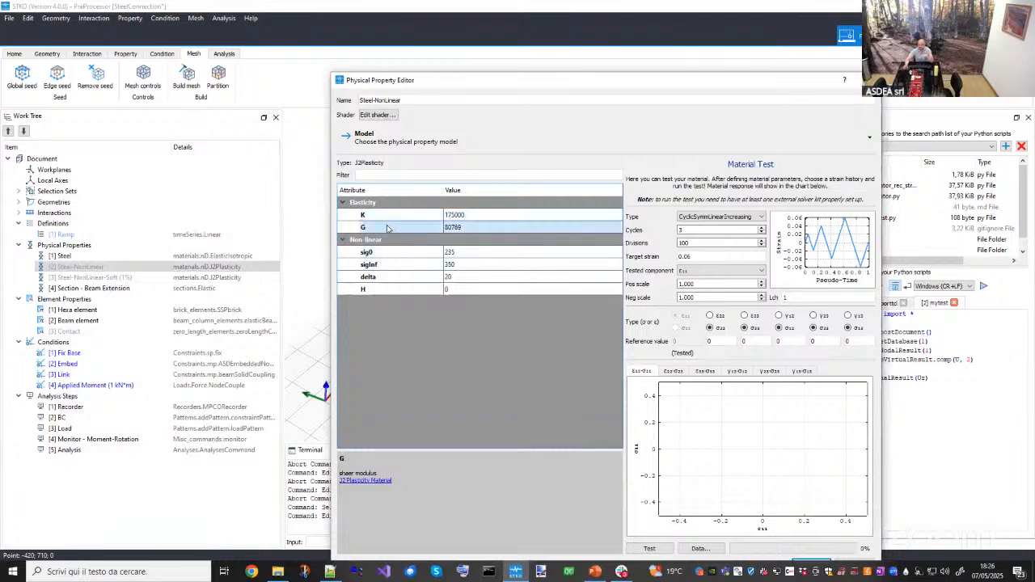
{"action": "left_click", "coordinate": [397, 216]}
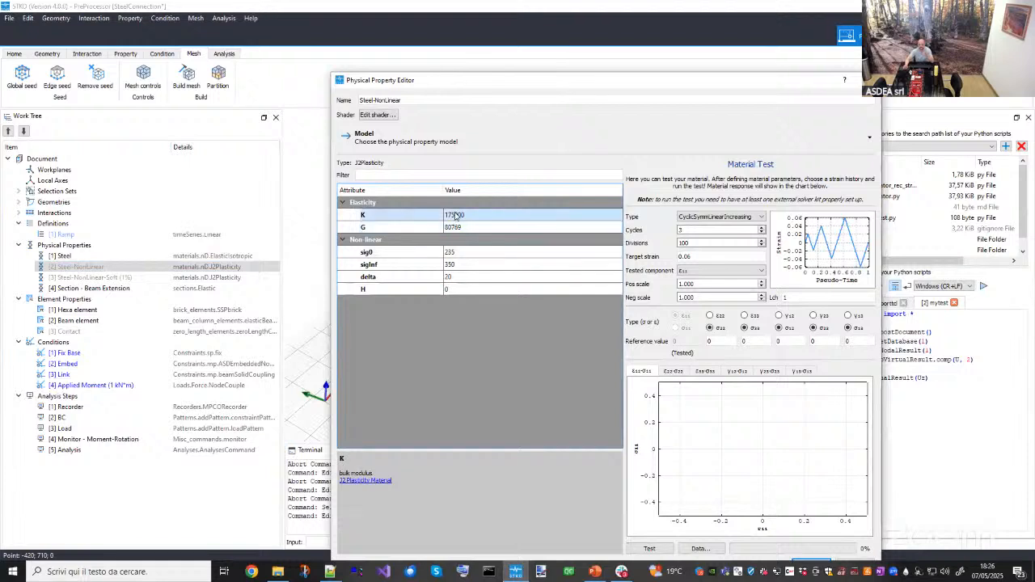
{"action": "left_click", "coordinate": [458, 215]}
{"action": "left_click", "coordinate": [469, 226]}
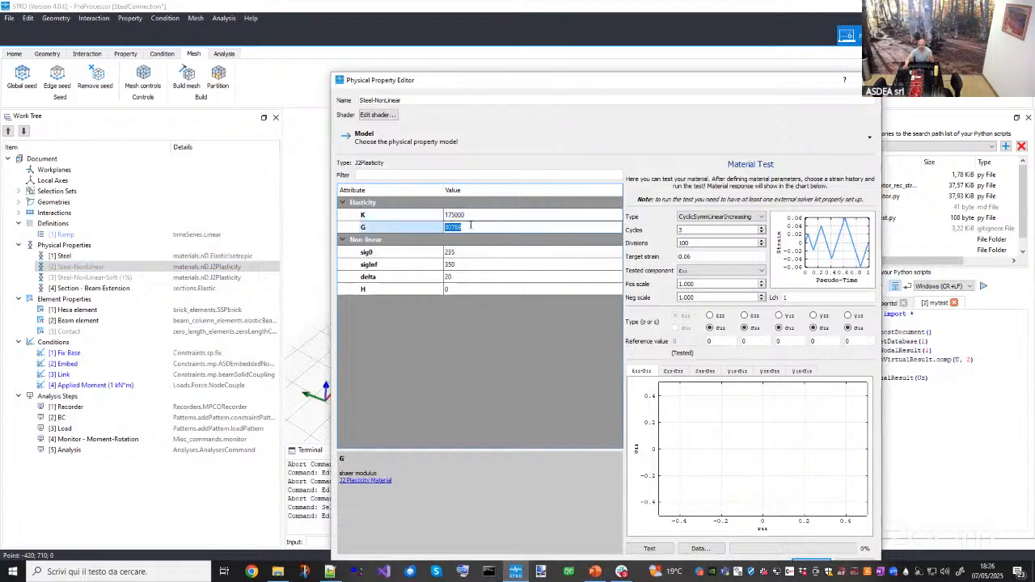
- Inspect the non-linear attributes sig0, sigInf, delta and H and their descriptions
{"action": "left_click_drag", "start_coordinate": [401, 253], "coordinate": [397, 264]}
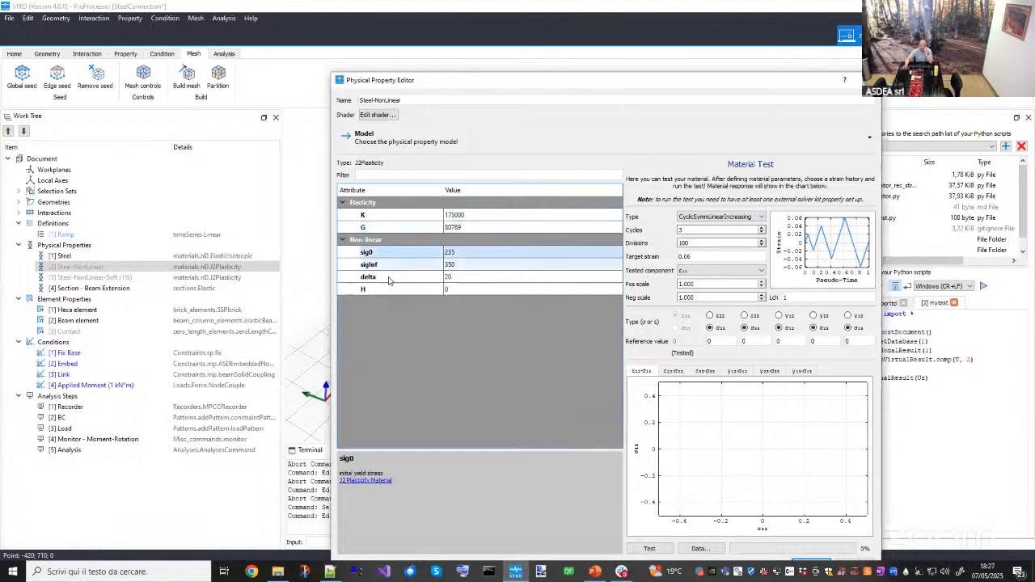
{"action": "left_click", "coordinate": [390, 266]}
{"action": "left_click", "coordinate": [389, 278]}
{"action": "left_click", "coordinate": [387, 290]}
{"action": "left_click", "coordinate": [393, 253]}
{"action": "left_click", "coordinate": [390, 268]}
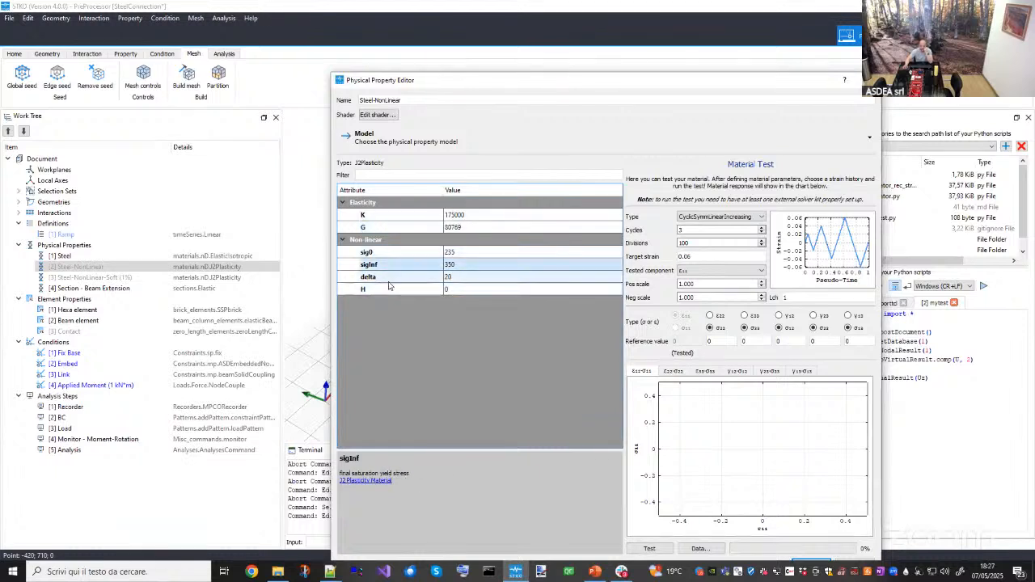
{"action": "left_click", "coordinate": [388, 282]}
{"action": "left_click", "coordinate": [386, 289]}
{"action": "left_click", "coordinate": [405, 255]}
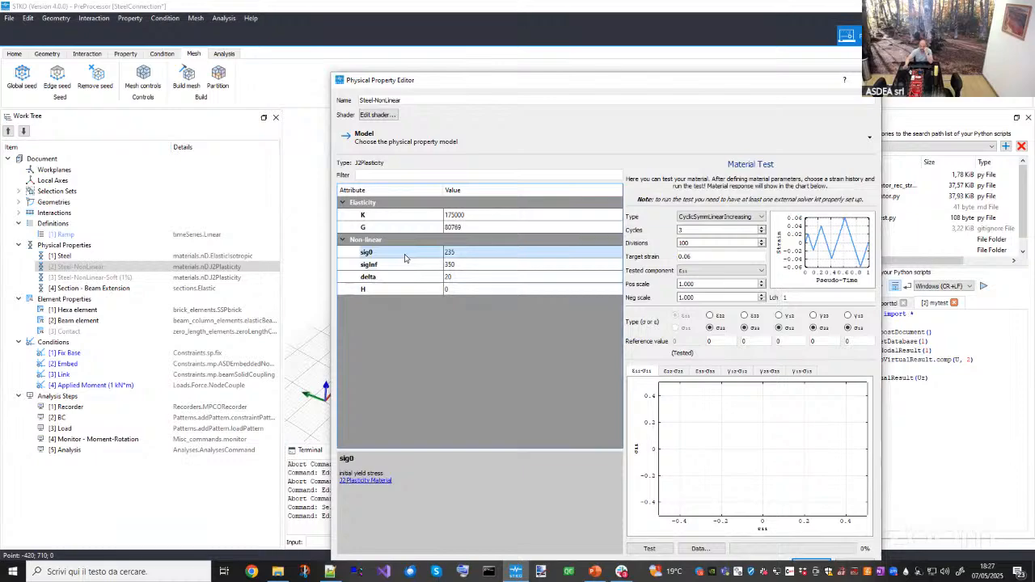
- Reposition the editor and review the non-linear attributes and the available material test types
{"action": "left_click_drag", "start_coordinate": [564, 88], "coordinate": [490, 67]}
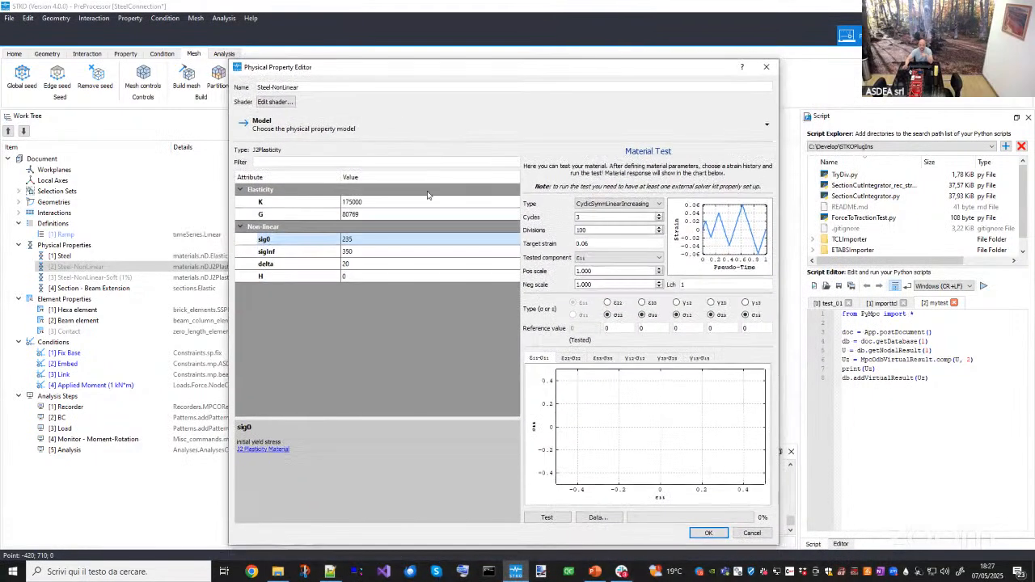
{"action": "left_click", "coordinate": [368, 249]}
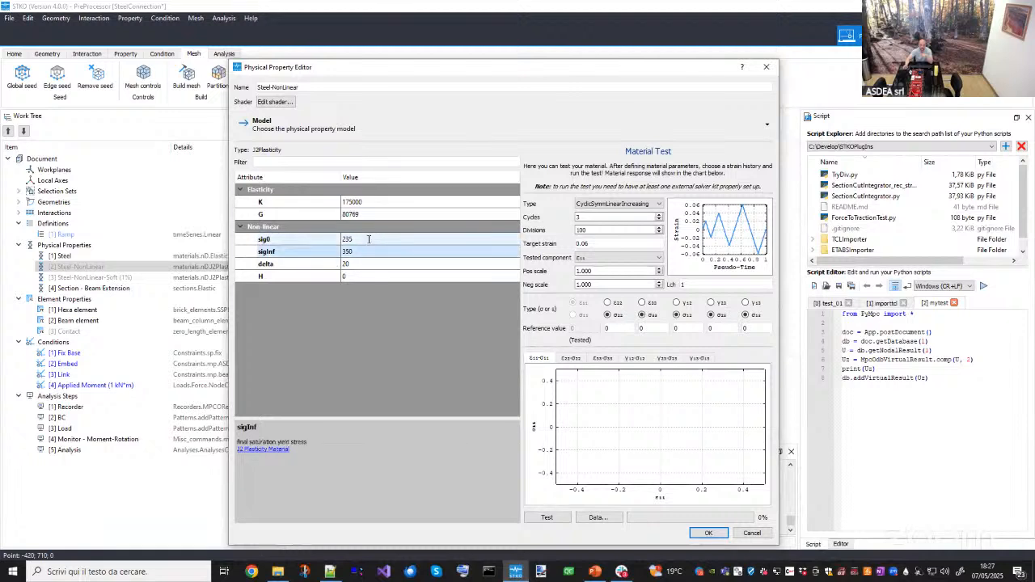
{"action": "left_click", "coordinate": [368, 239]}
{"action": "left_click", "coordinate": [588, 206]}
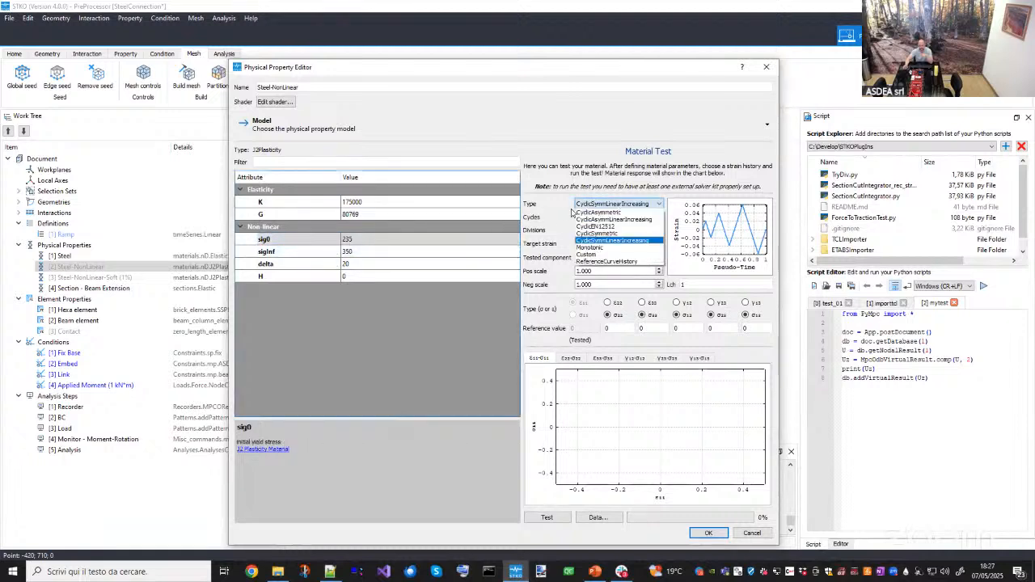
{"action": "left_click", "coordinate": [306, 258]}
{"action": "left_click", "coordinate": [361, 251]}
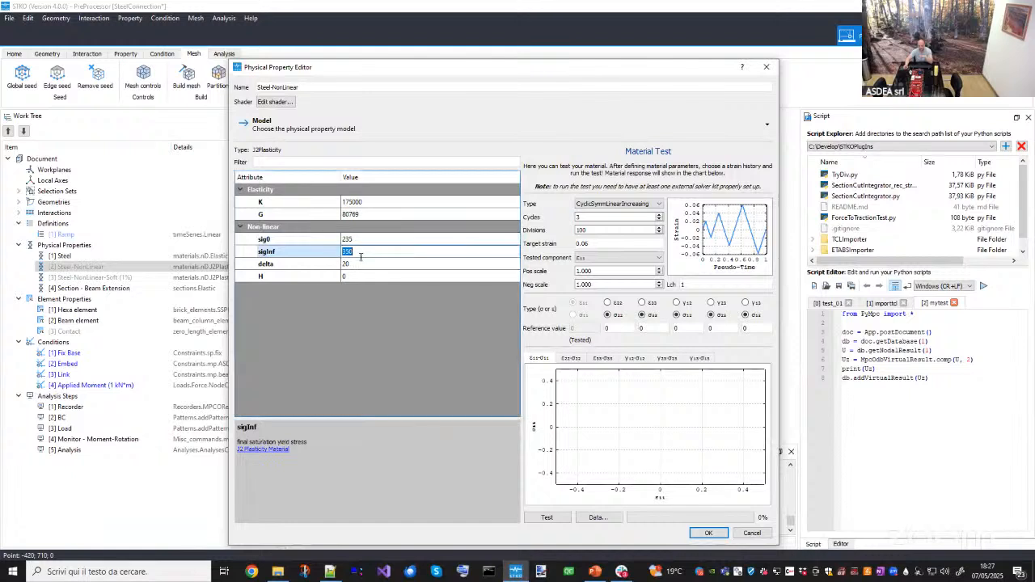
{"action": "left_click", "coordinate": [361, 265]}
{"action": "left_click", "coordinate": [361, 277]}
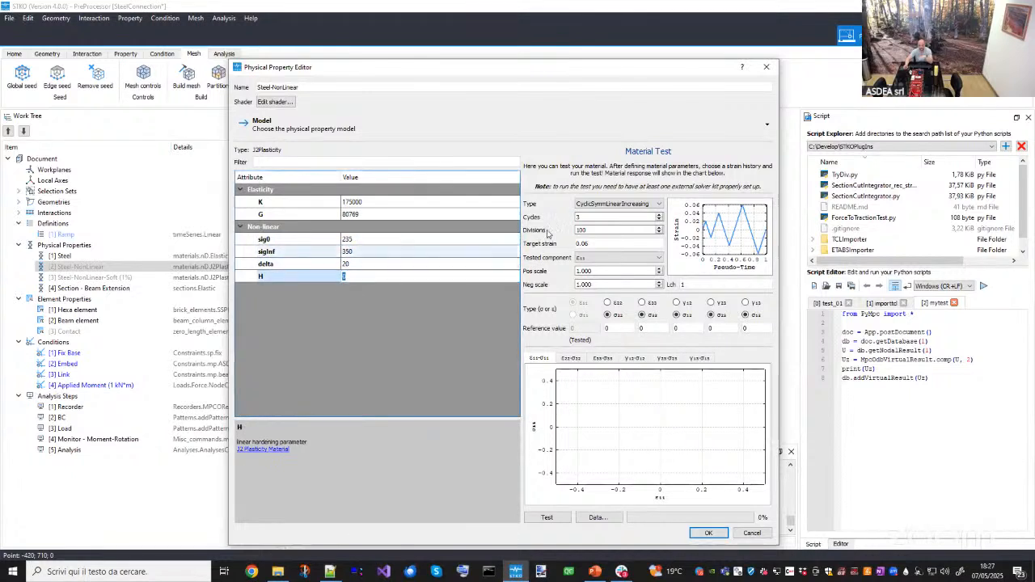
- Set the material test type to Monotonic and run the material test
{"action": "left_click", "coordinate": [605, 206]}
{"action": "left_click", "coordinate": [600, 208]}
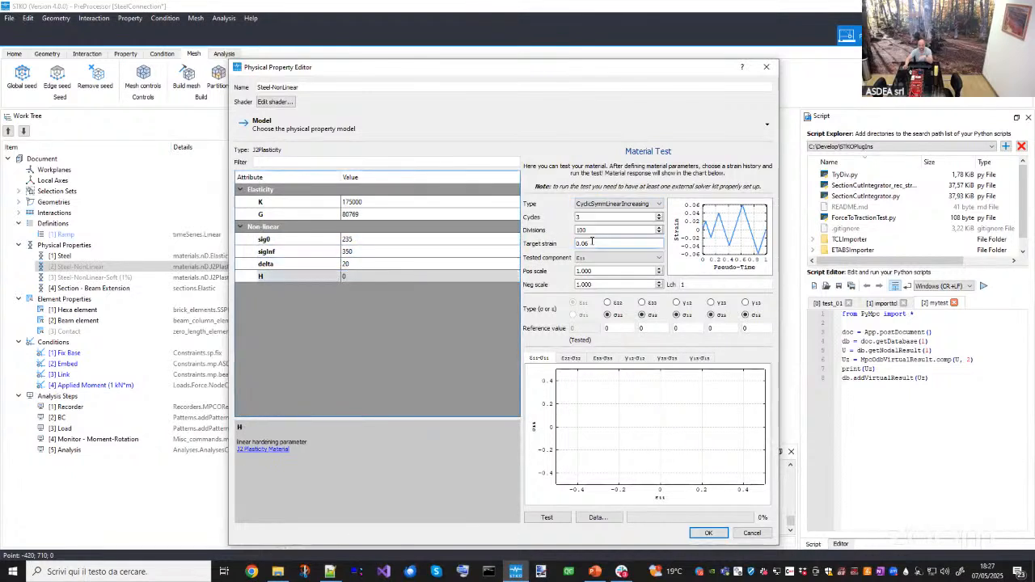
{"action": "left_click", "coordinate": [600, 209]}
{"action": "left_click", "coordinate": [602, 216]}
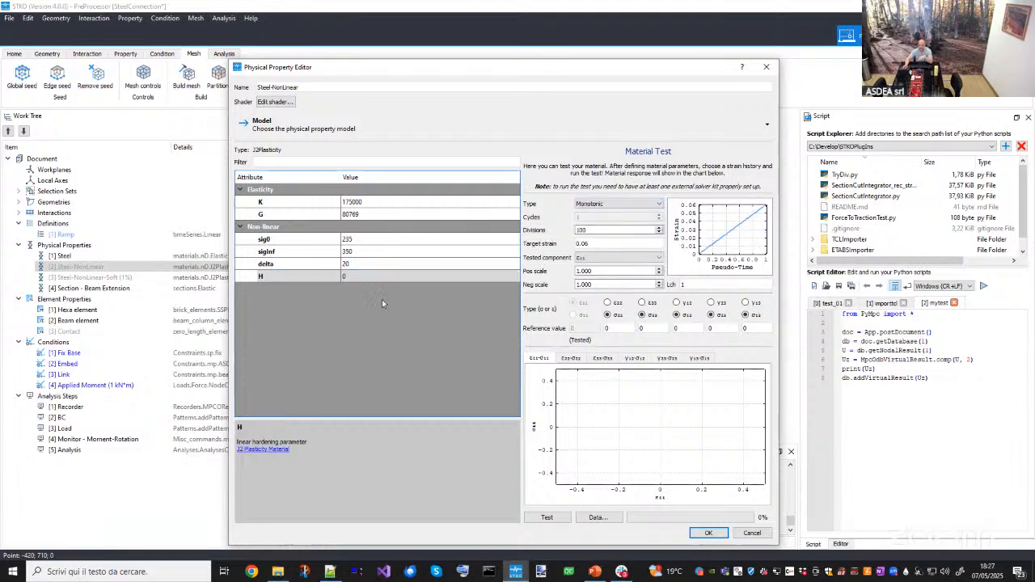
{"action": "left_click", "coordinate": [547, 517]}
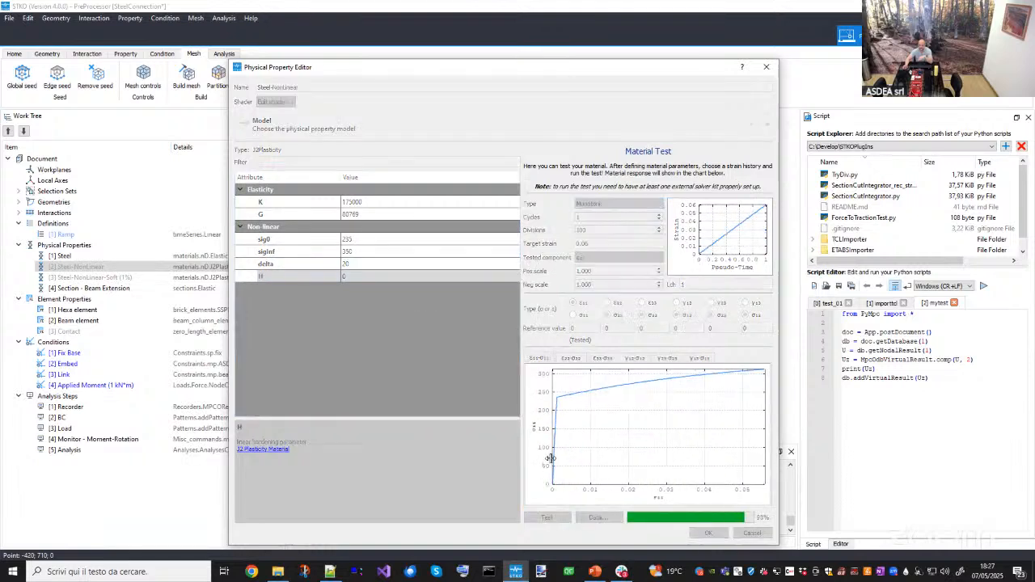
- Examine the tested stress-strain curve against the sig0 and sigInf values
{"action": "left_click_drag", "start_coordinate": [615, 409], "coordinate": [650, 409]}
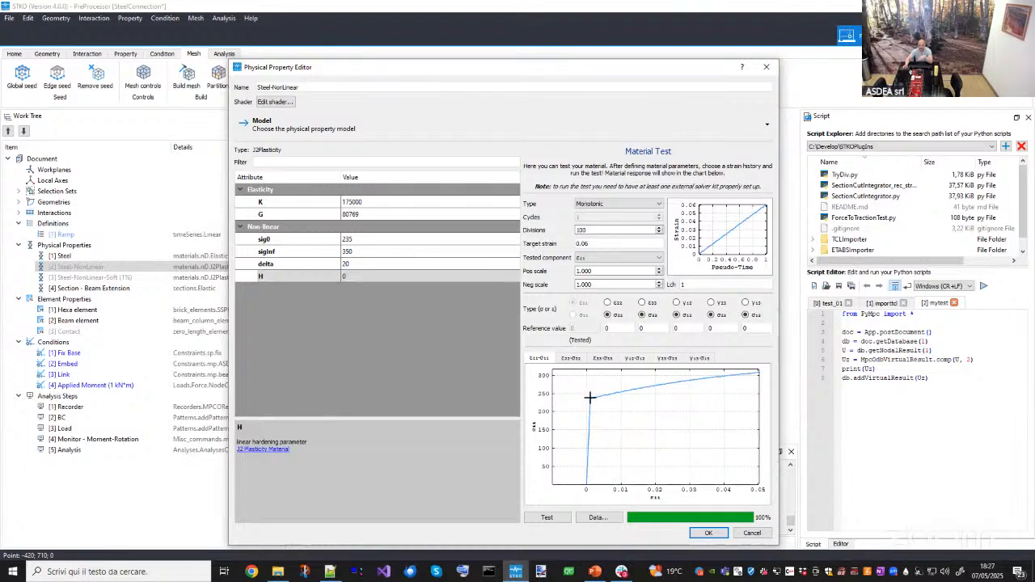
{"action": "left_click", "coordinate": [332, 239]}
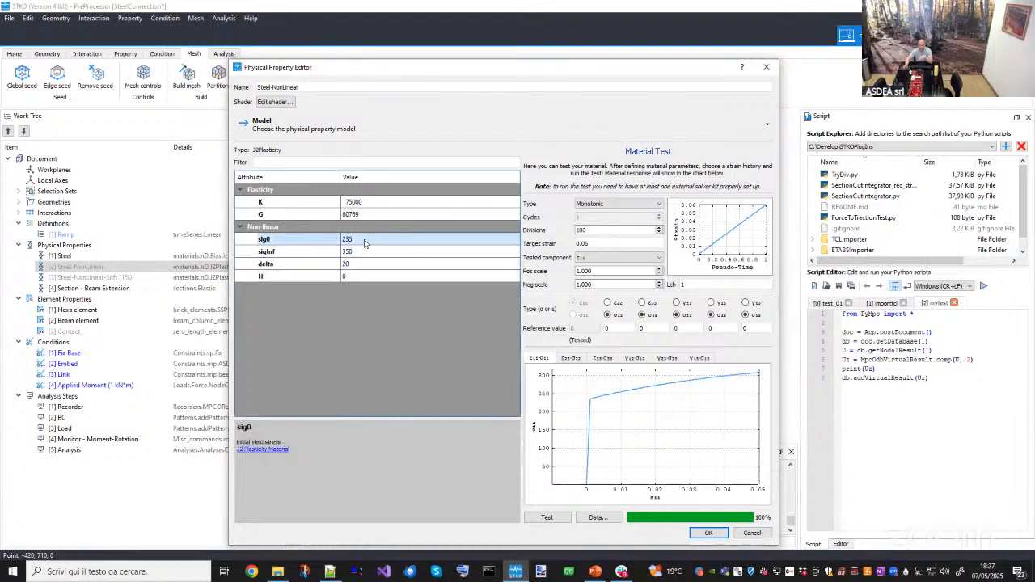
{"action": "left_click", "coordinate": [364, 240]}
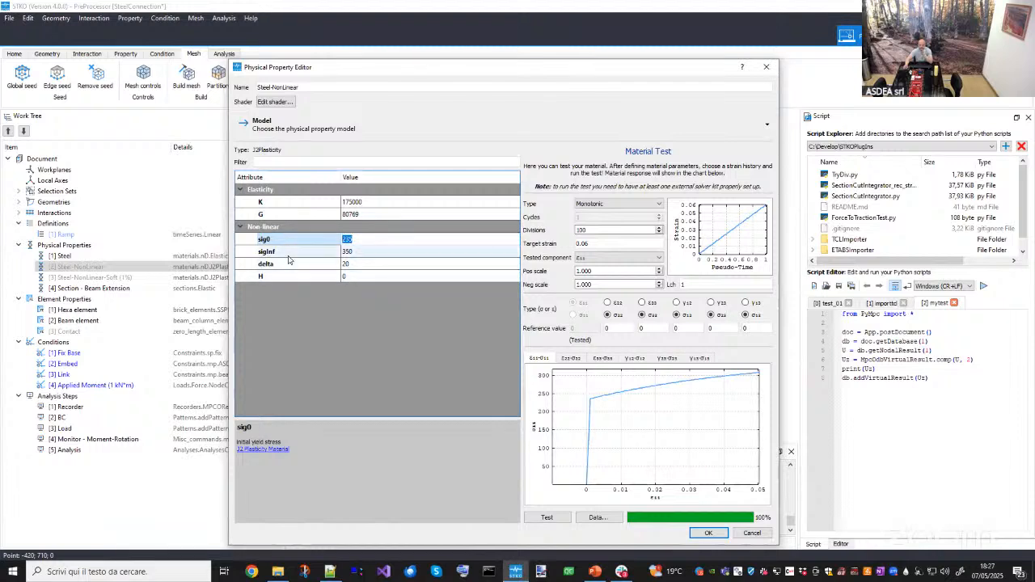
{"action": "left_click", "coordinate": [322, 252]}
{"action": "left_click", "coordinate": [361, 253]}
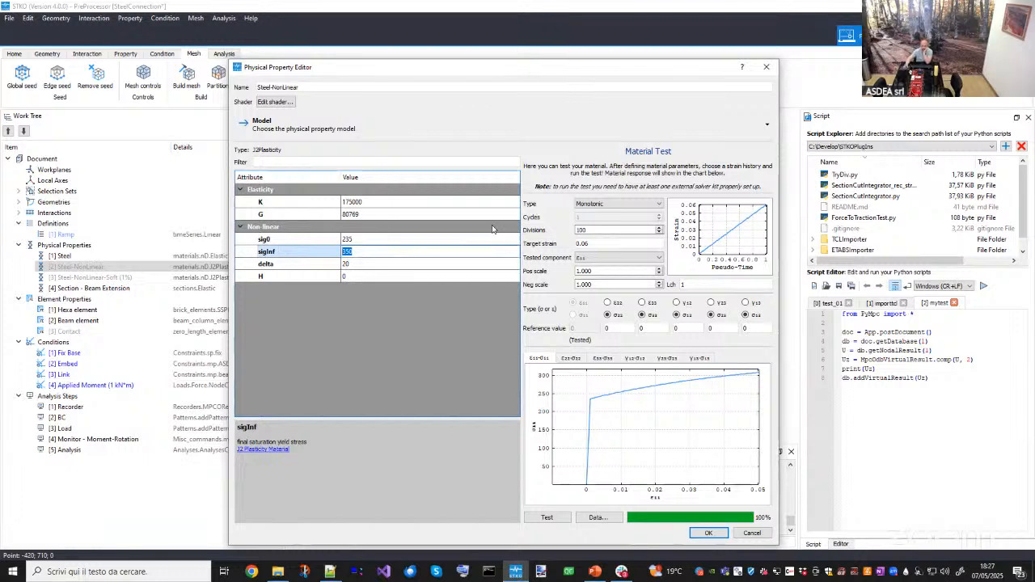
- Set the target strain to 0.1 and rerun the material test
{"action": "left_click_drag", "start_coordinate": [594, 244], "coordinate": [547, 243]}
{"action": "type", "text": "0.4"}
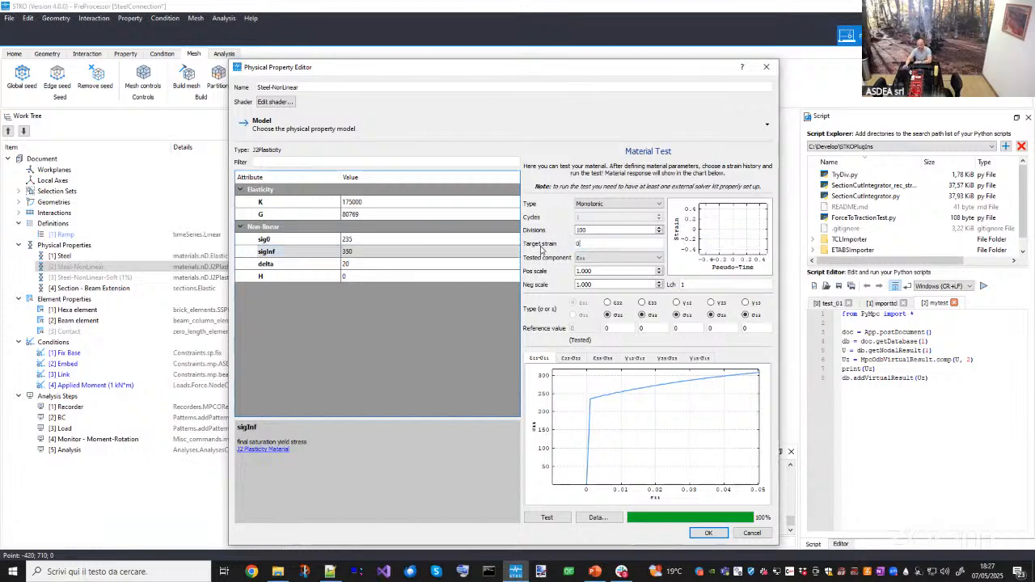
{"action": "type", "text": "1"}
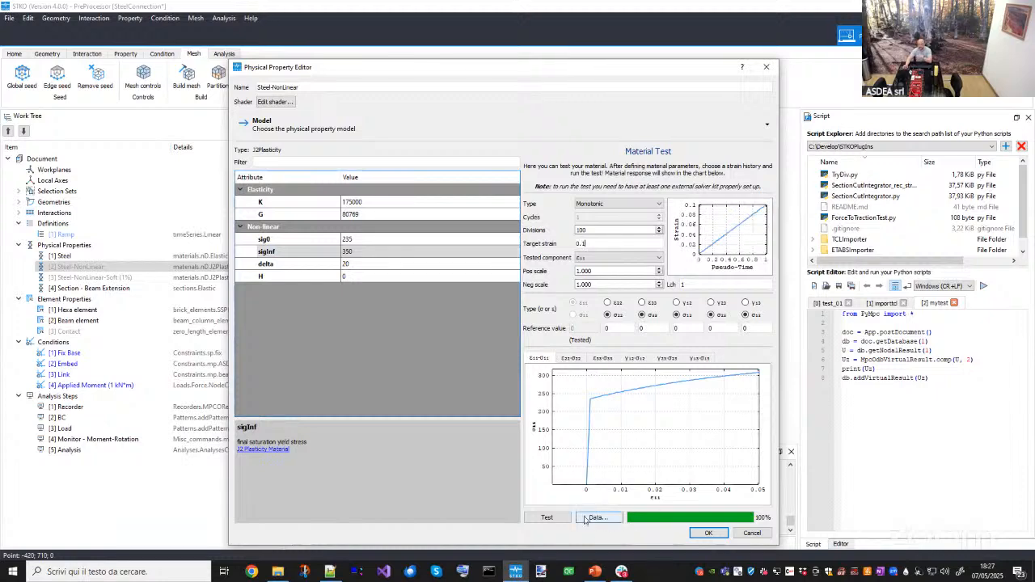
{"action": "left_click", "coordinate": [546, 517]}
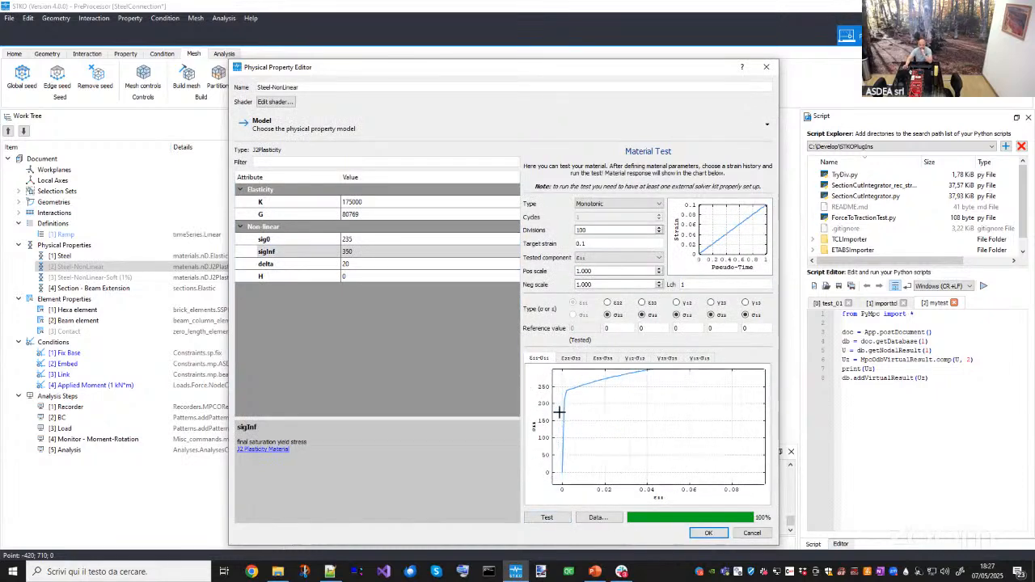
- Set delta to 1 and rerun the material test
{"action": "left_click", "coordinate": [347, 266]}
{"action": "left_click", "coordinate": [347, 269]}
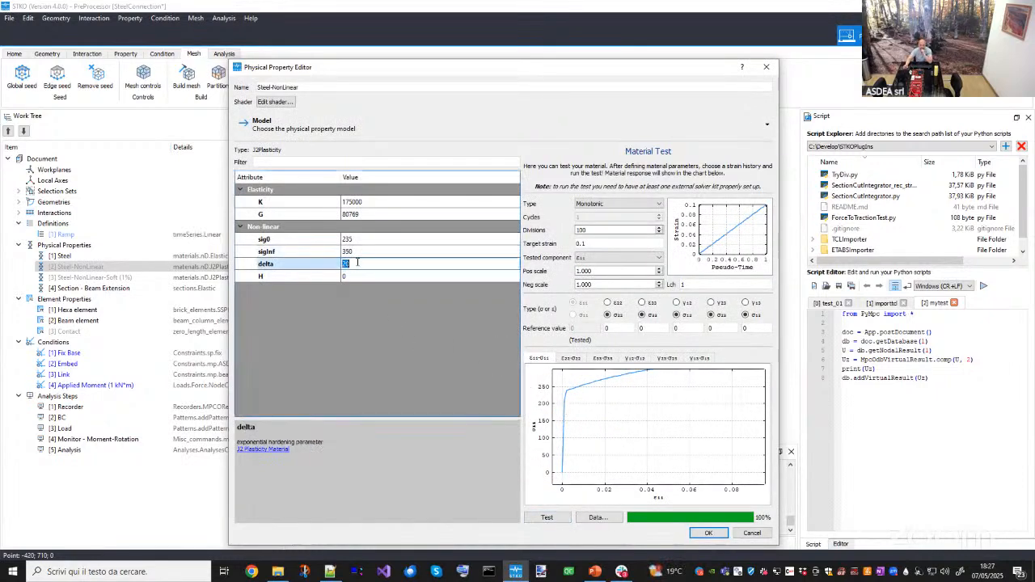
{"action": "left_click", "coordinate": [350, 263]}
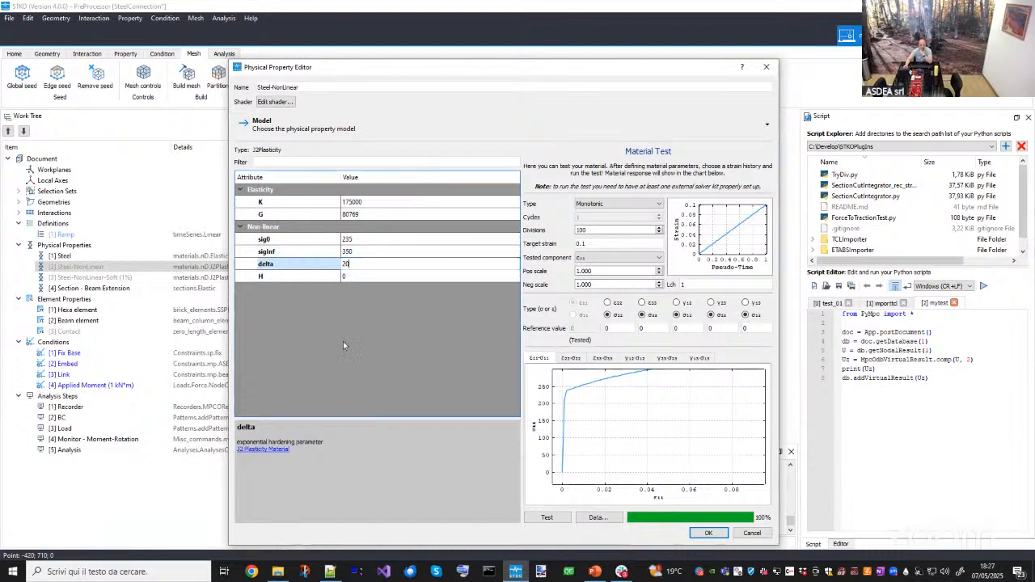
{"action": "left_click", "coordinate": [321, 266]}
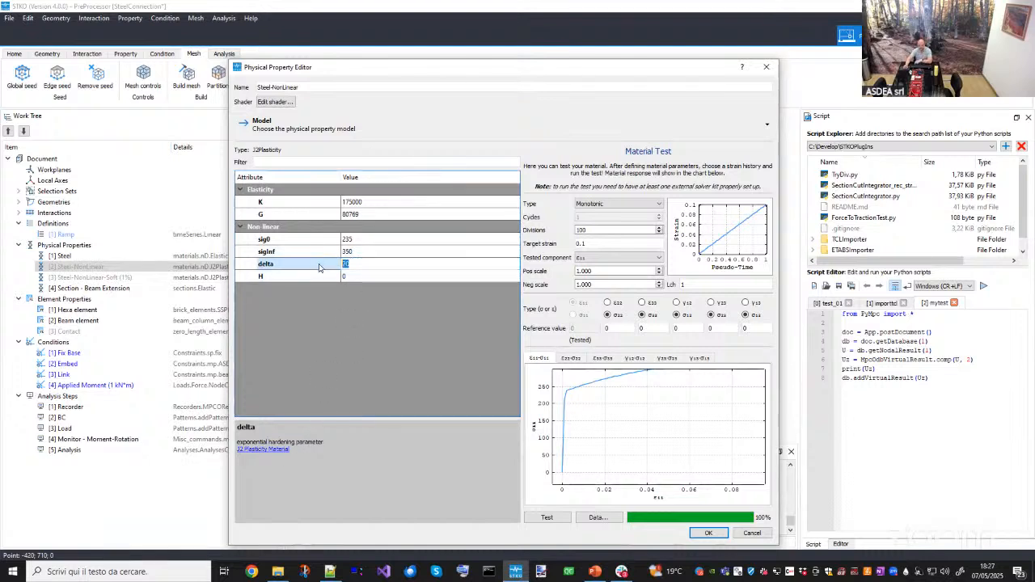
{"action": "type", "text": "1"}
{"action": "left_click", "coordinate": [542, 520]}
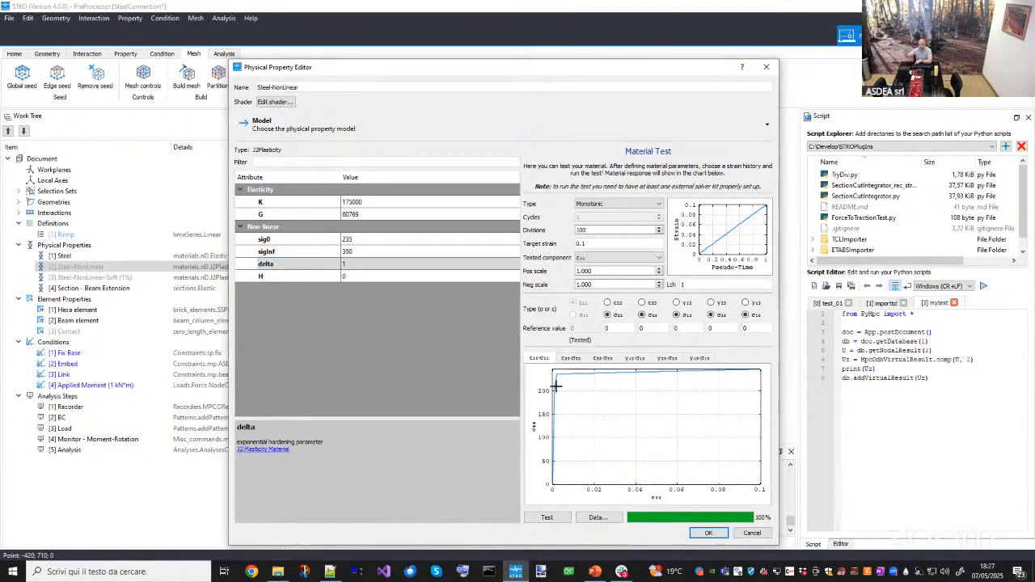
- Set delta to 20 and rerun the material test
{"action": "left_click", "coordinate": [379, 264]}
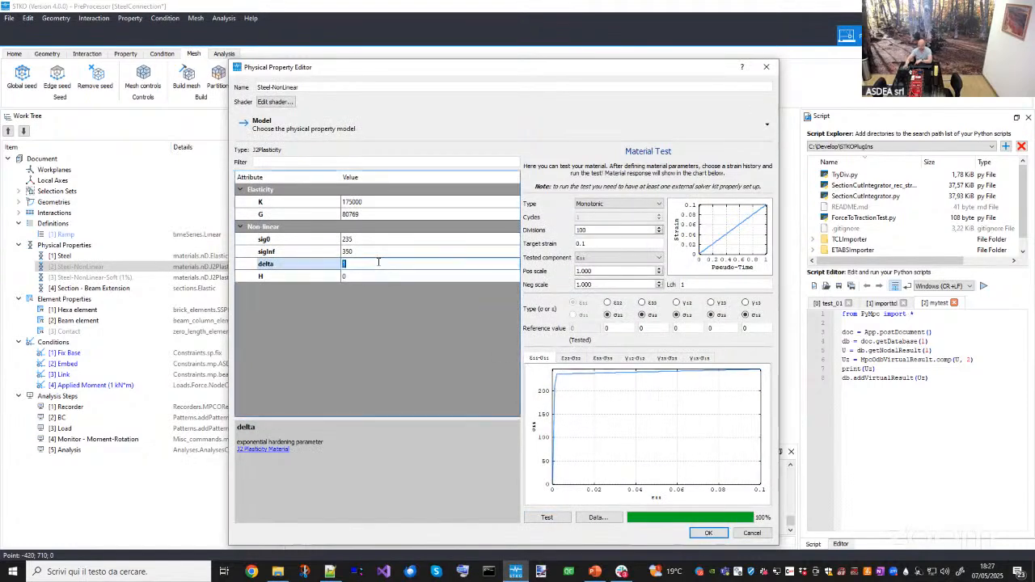
{"action": "type", "text": "20"}
{"action": "left_click", "coordinate": [547, 519]}
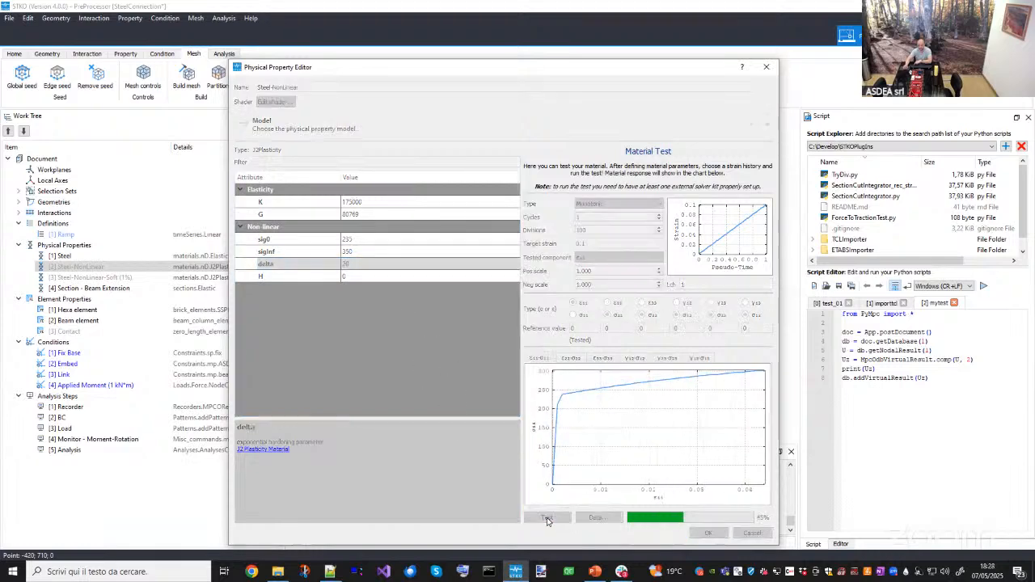
- Set delta to 100 and rerun the material test
{"action": "left_click", "coordinate": [368, 264]}
{"action": "type", "text": "1"}
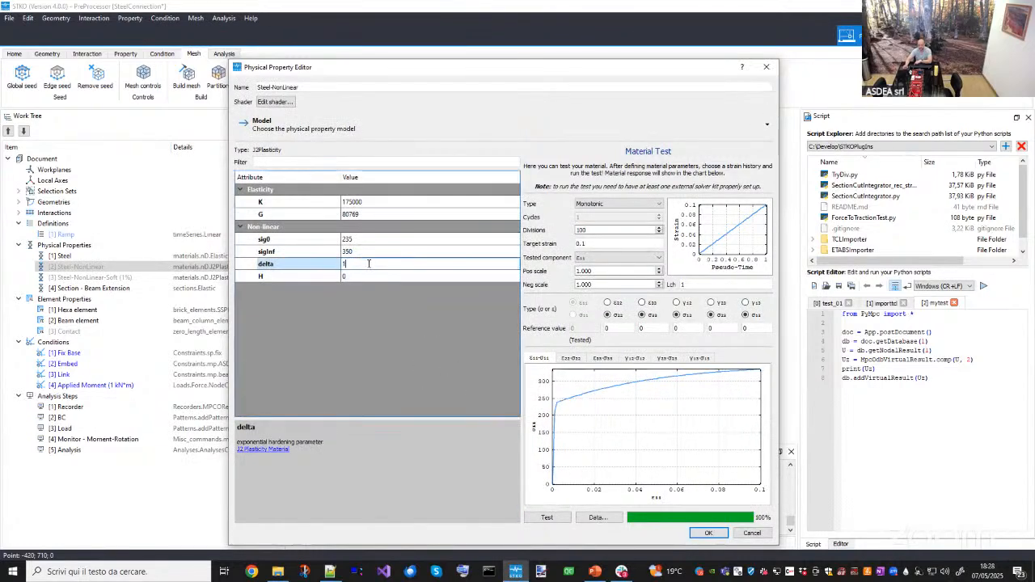
{"action": "type", "text": "00"}
{"action": "left_click", "coordinate": [547, 517]}
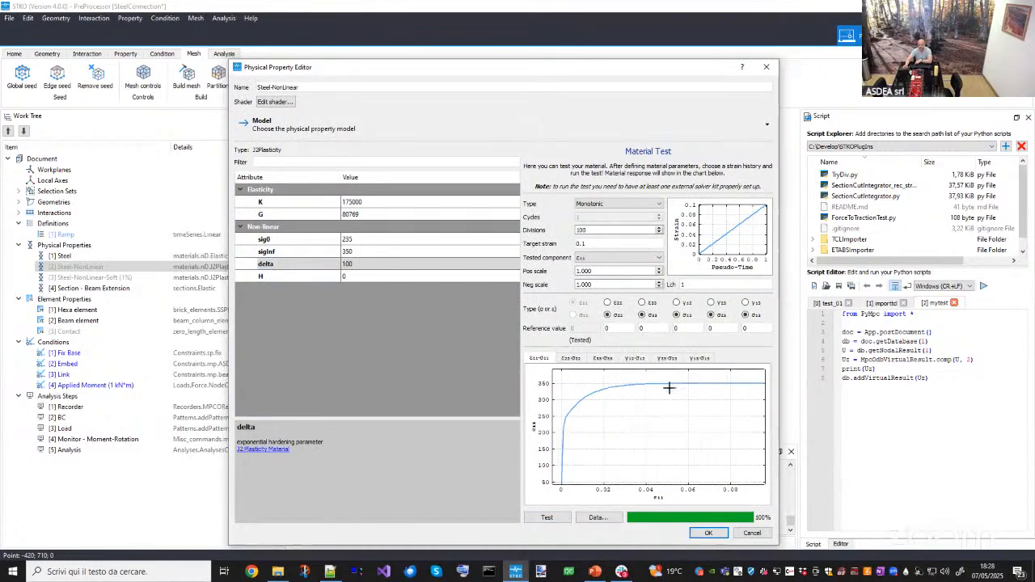
- Restore delta to 20 and rerun the material test
{"action": "double_click", "coordinate": [366, 265]}
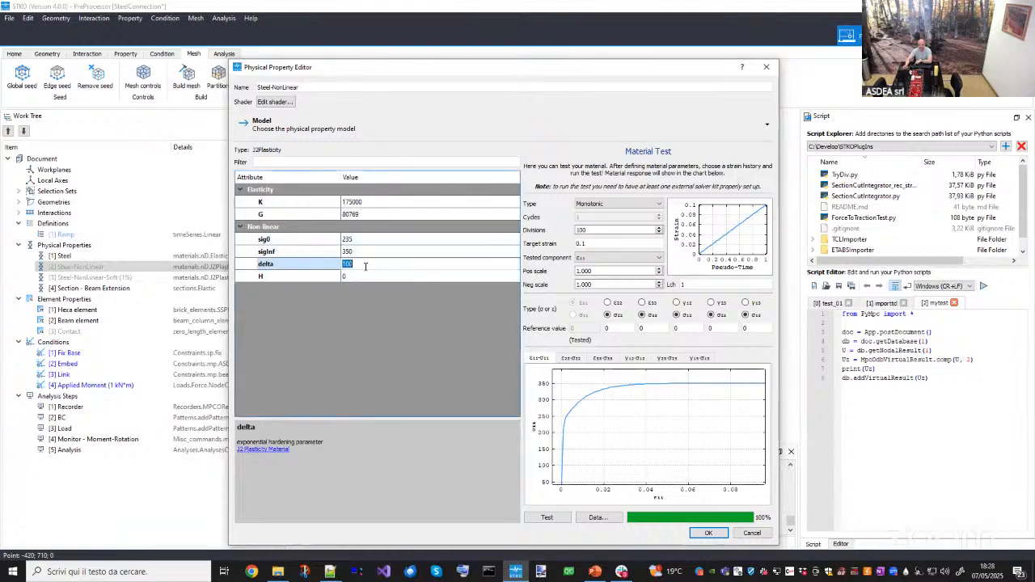
{"action": "type", "text": "20"}
{"action": "left_click", "coordinate": [546, 517]}
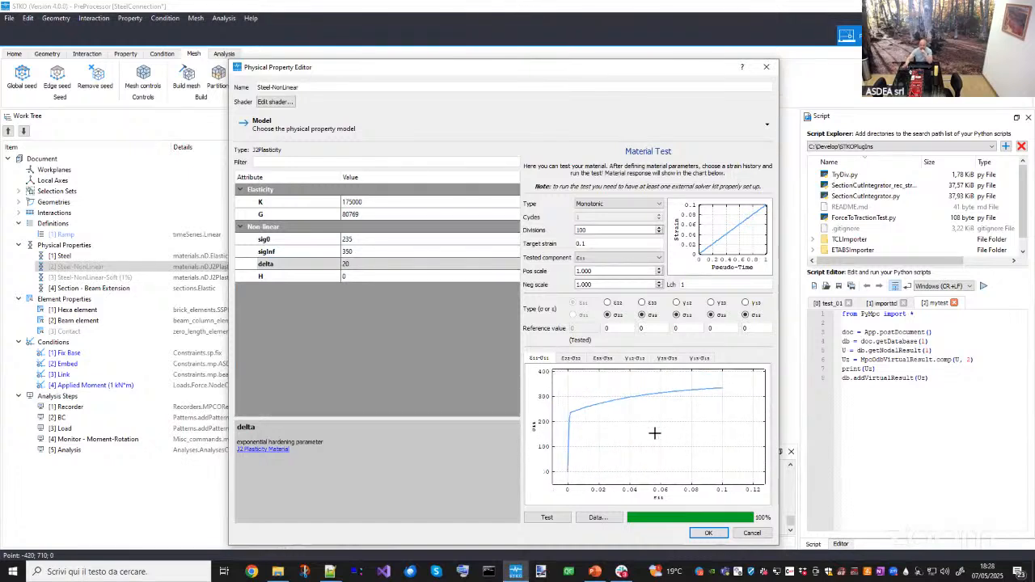
- Confirm the Steel-NonLinear material changes and select each physical property in the tree in turn
{"action": "left_click", "coordinate": [709, 533]}
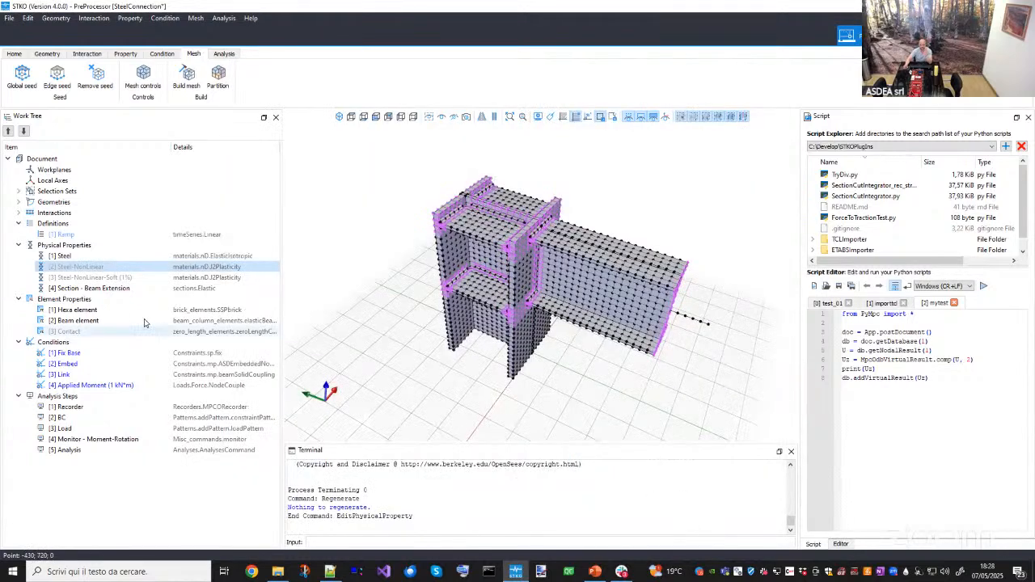
{"action": "left_click", "coordinate": [61, 256]}
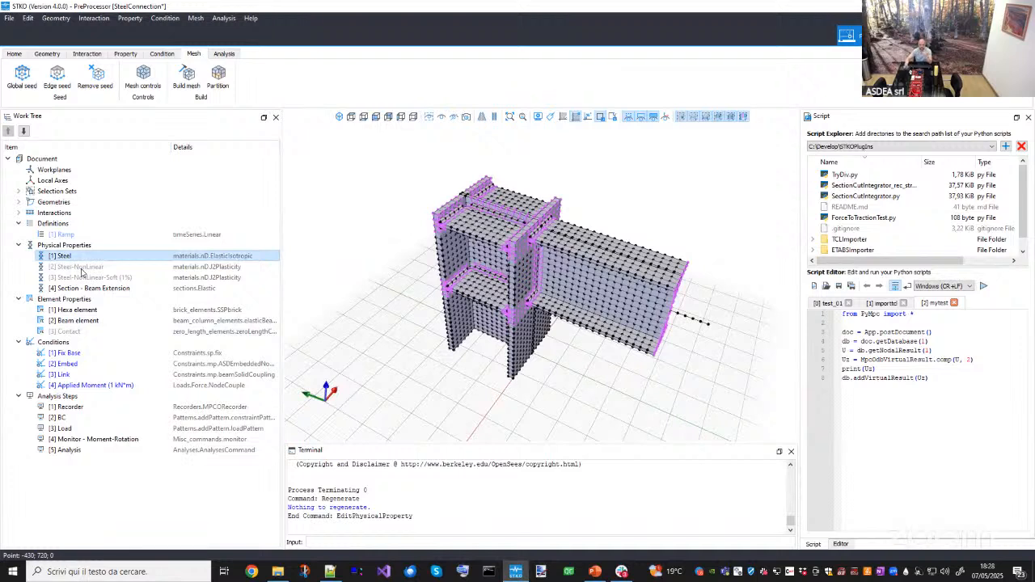
{"action": "left_click", "coordinate": [82, 267]}
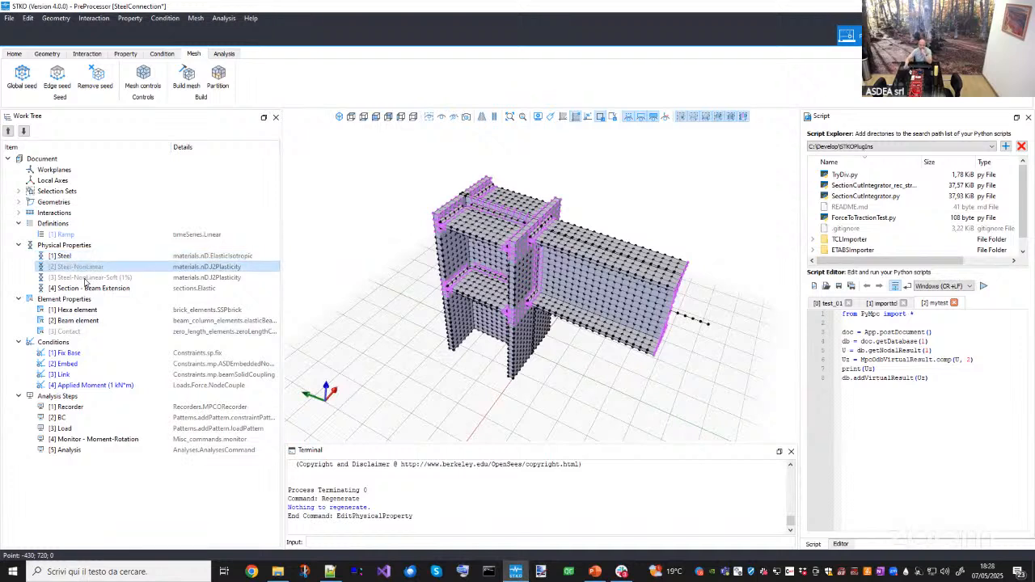
{"action": "left_click", "coordinate": [87, 282]}
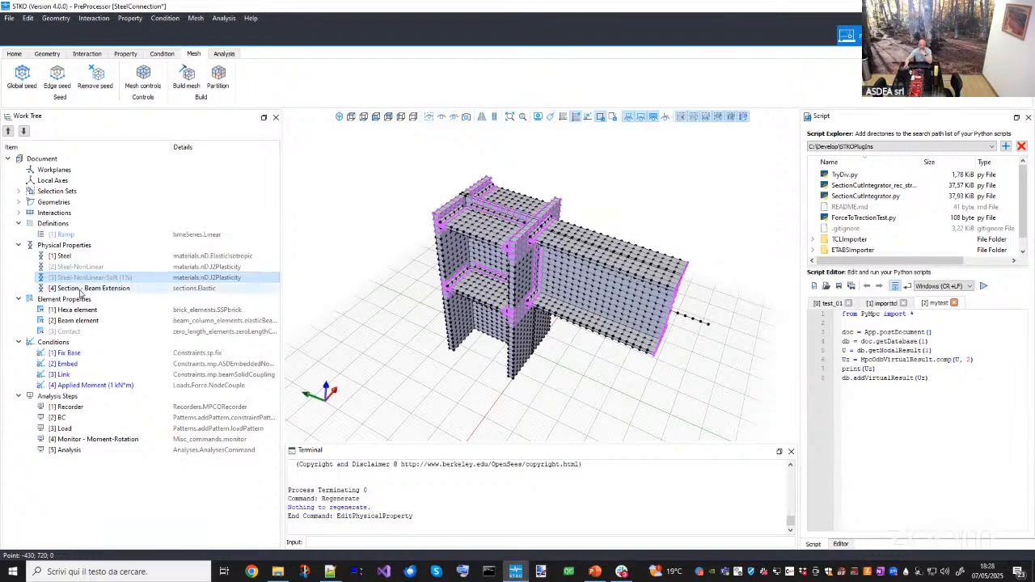
- Inspect the Section - Beam Extension elastic properties and its IPE 240 beam section without changing them
{"action": "double_click", "coordinate": [81, 288]}
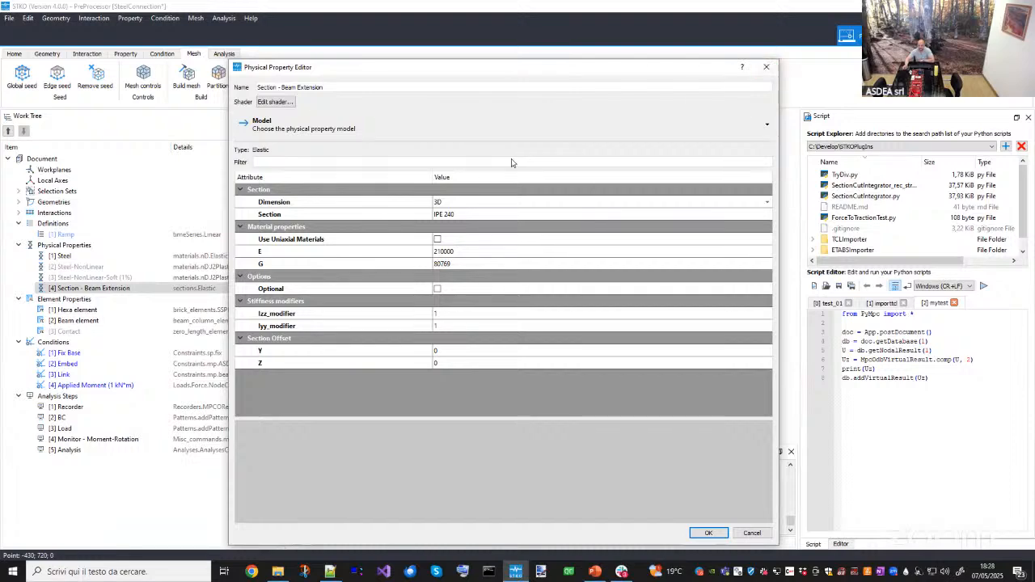
{"action": "left_click", "coordinate": [437, 214]}
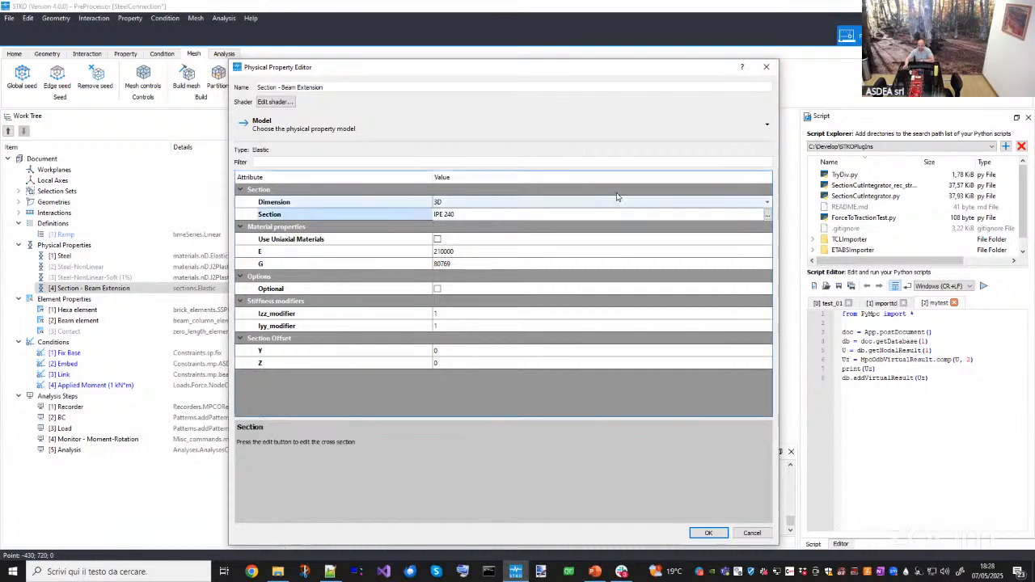
{"action": "left_click", "coordinate": [766, 214]}
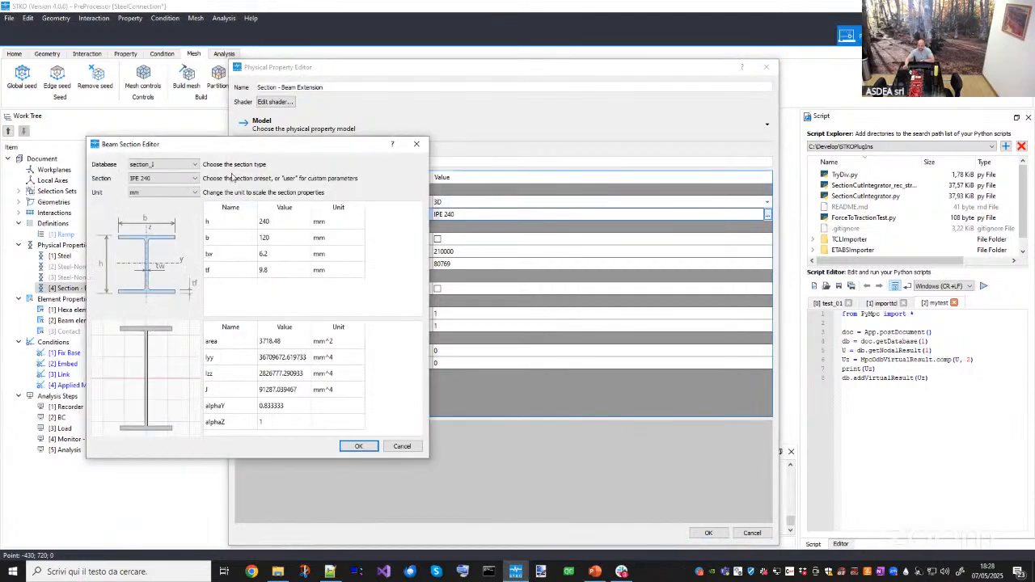
{"action": "left_click_drag", "start_coordinate": [206, 150], "coordinate": [239, 152]}
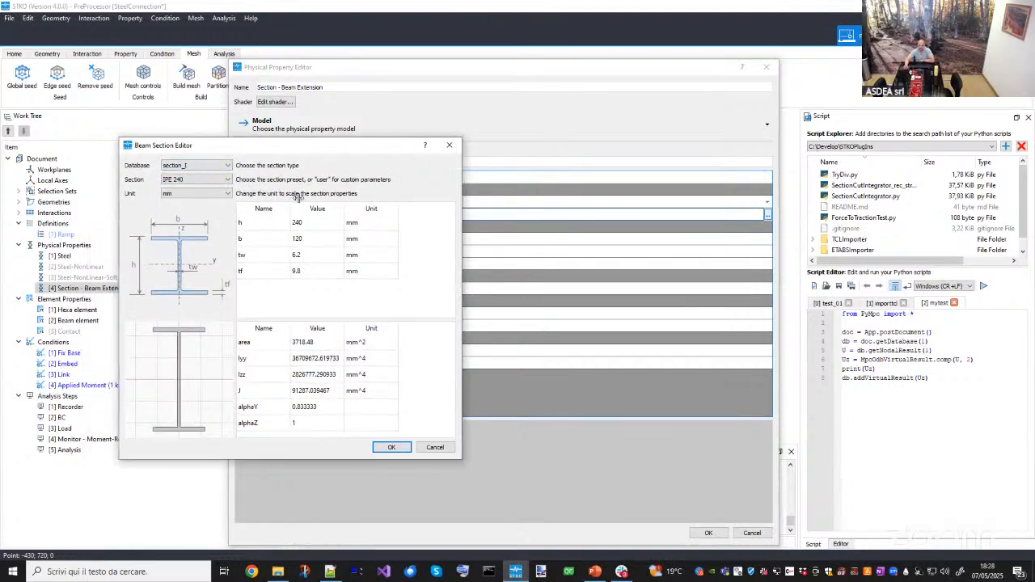
{"action": "left_click", "coordinate": [448, 145]}
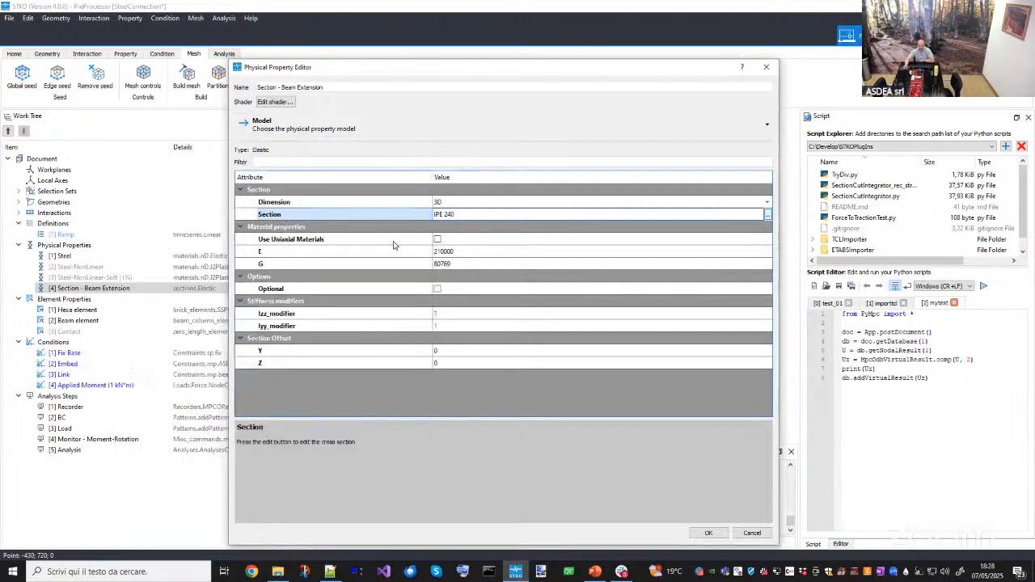
{"action": "double_click", "coordinate": [484, 265]}
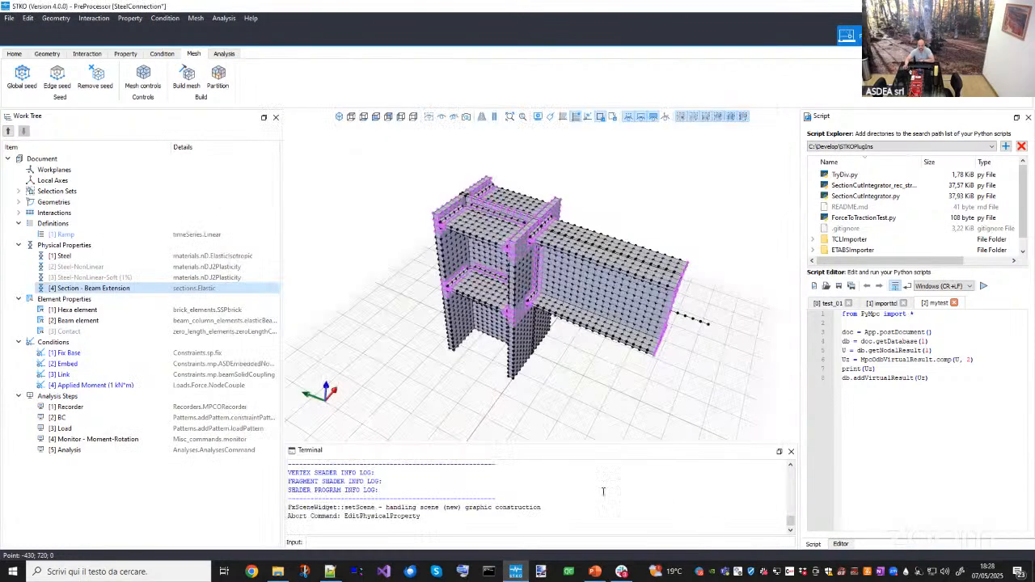
{"action": "left_click", "coordinate": [750, 533]}
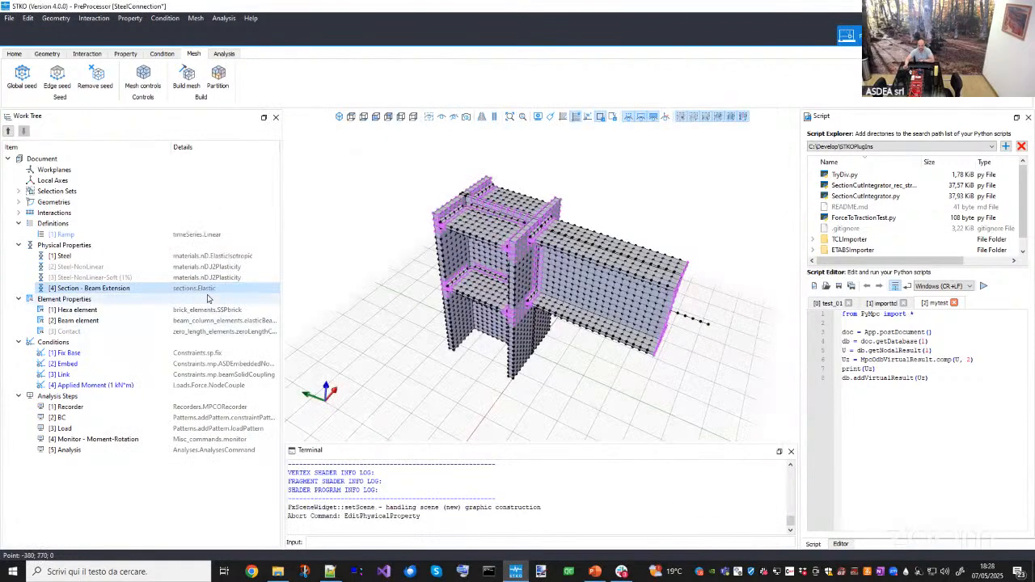
- Highlight the geometry assigned to the Section - Beam Extension property and view the model colored by physical property
{"action": "middle_click_drag", "start_coordinate": [538, 283], "coordinate": [445, 272]}
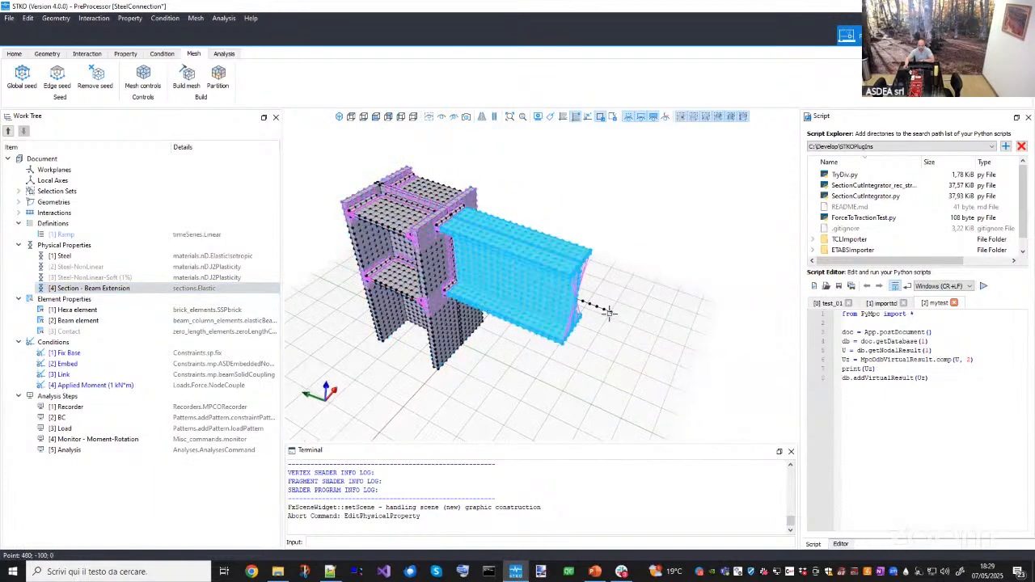
{"action": "mouse_move", "coordinate": [571, 350]}
{"action": "middle_mouse_down"}
{"action": "mouse_move", "coordinate": [488, 394]}
{"action": "mouse_move", "coordinate": [578, 338]}
{"action": "middle_mouse_up"}
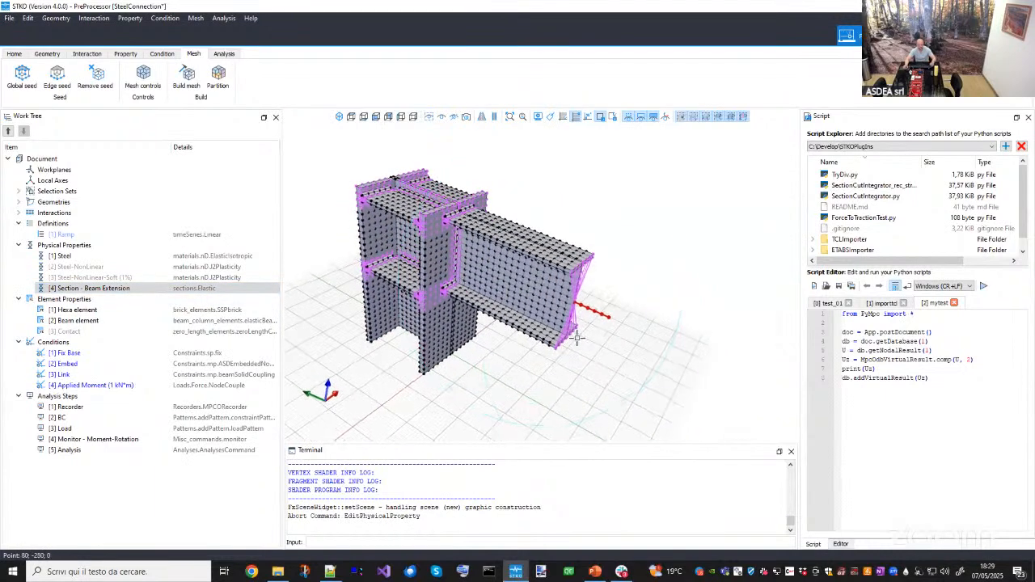
{"action": "right_click", "coordinate": [125, 291]}
{"action": "left_click", "coordinate": [153, 345]}
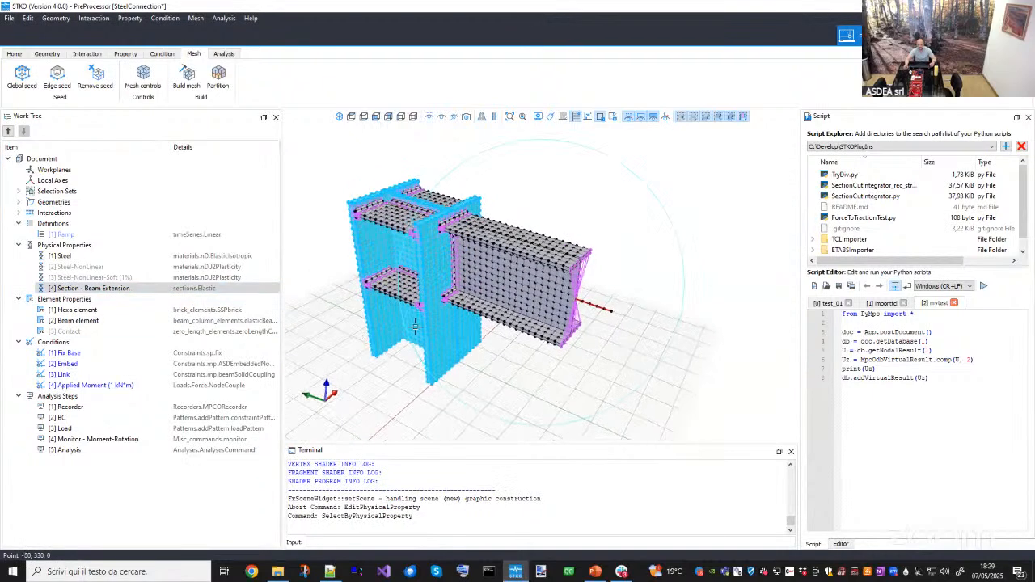
{"action": "middle_click_drag", "start_coordinate": [483, 292], "coordinate": [492, 321]}
{"action": "key", "text": "Escape"}
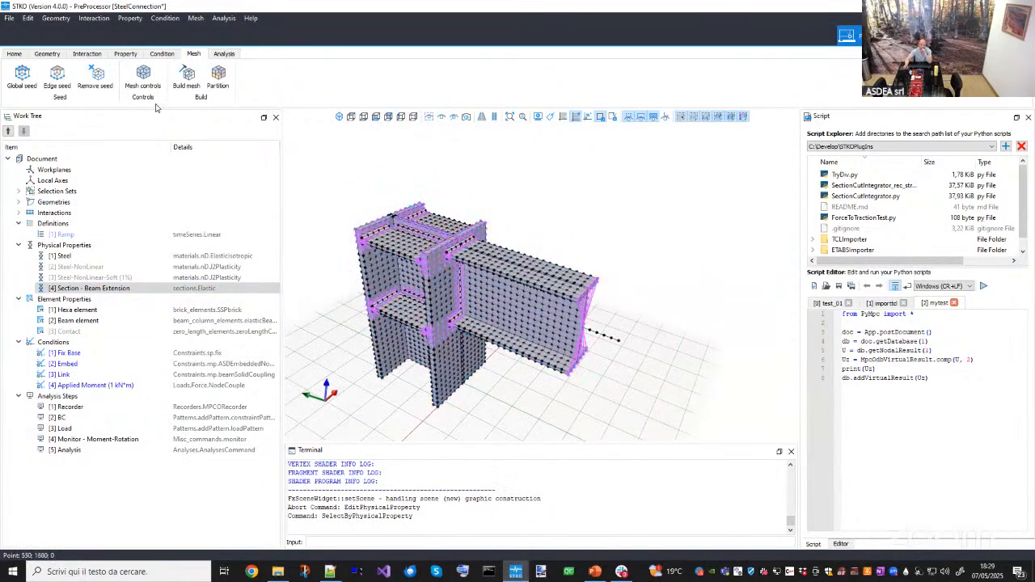
{"action": "left_click", "coordinate": [126, 53]}
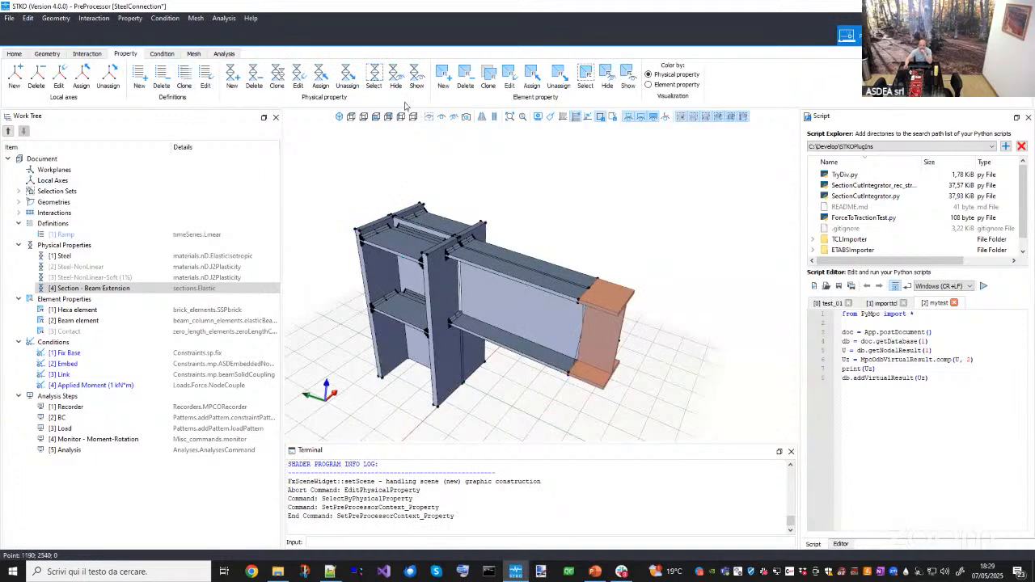
- Inspect the Hexa element property's SSPbrick settings without changing them
{"action": "left_click", "coordinate": [47, 53]}
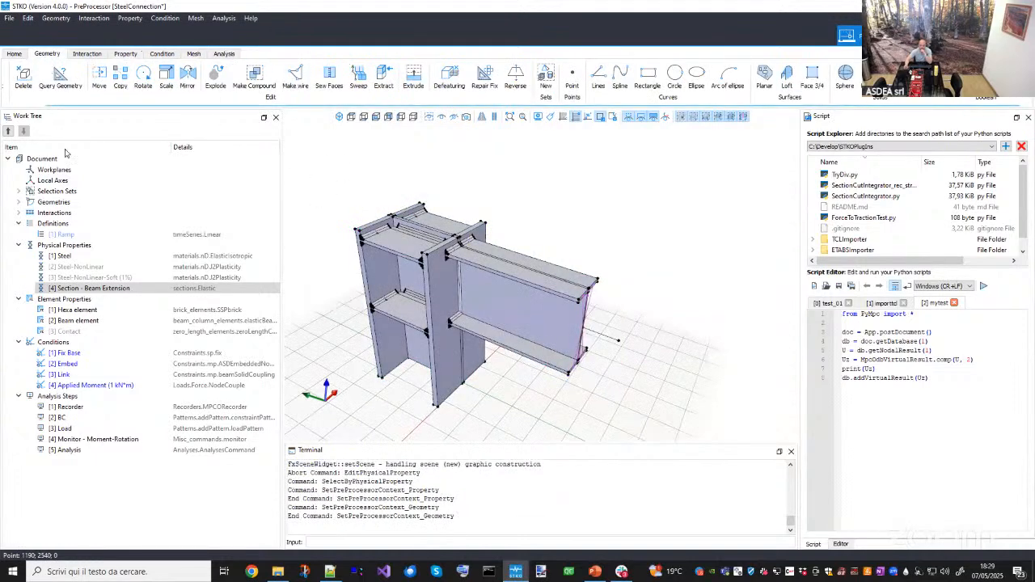
{"action": "left_click", "coordinate": [72, 321]}
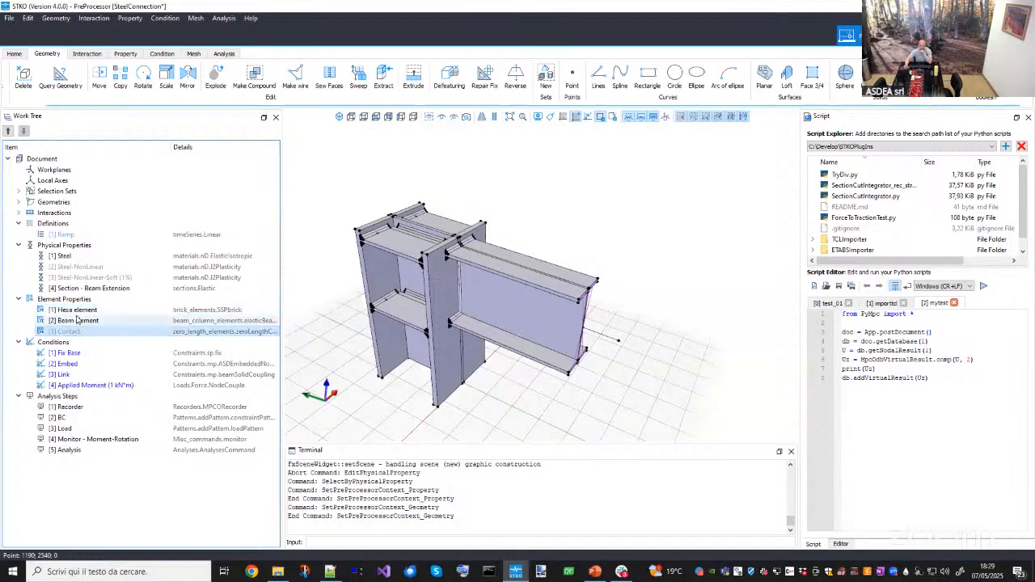
{"action": "left_click", "coordinate": [67, 331]}
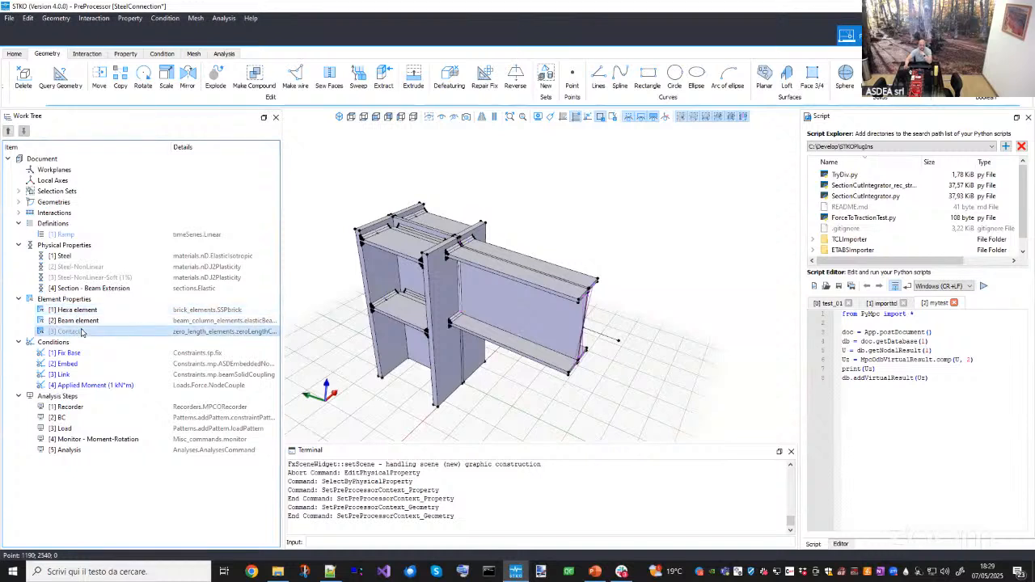
{"action": "double_click", "coordinate": [84, 313]}
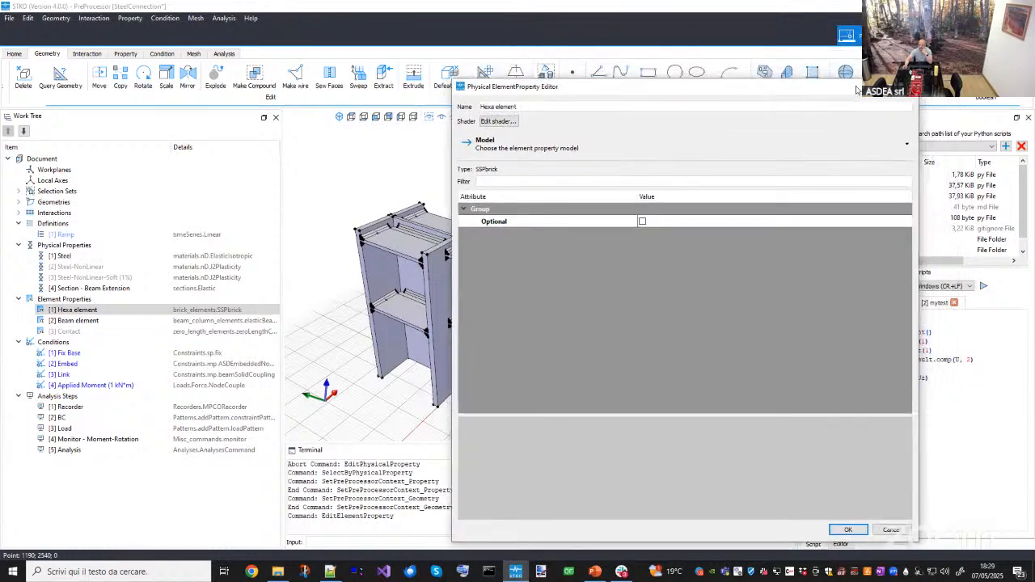
{"action": "key", "text": "Escape"}
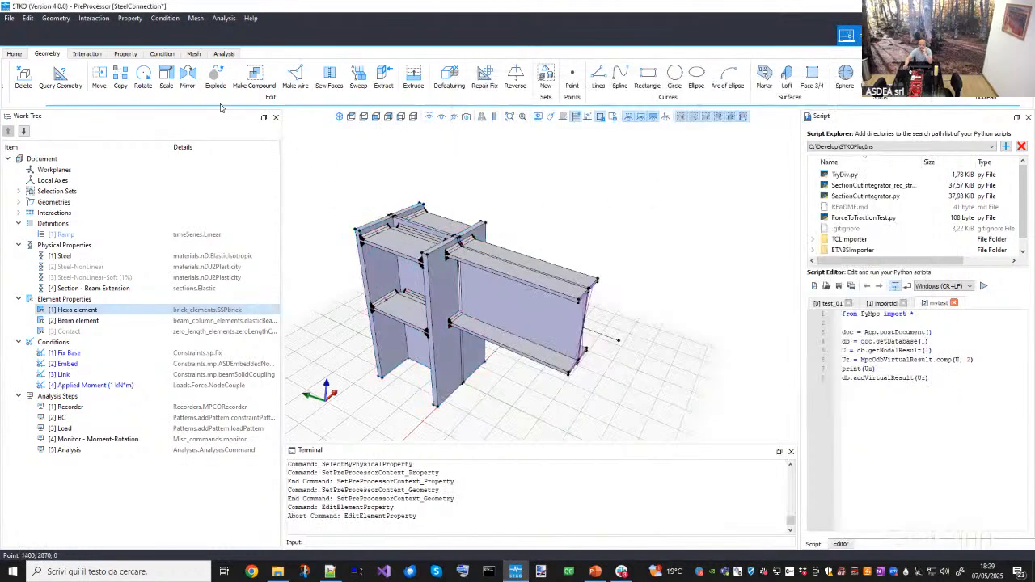
- Examine the hexahedral mesh of the column and beam around the connection
{"action": "left_click", "coordinate": [193, 53]}
{"action": "scroll", "coordinate": [426, 208], "scroll_direction": "up", "scroll_amount": 5}
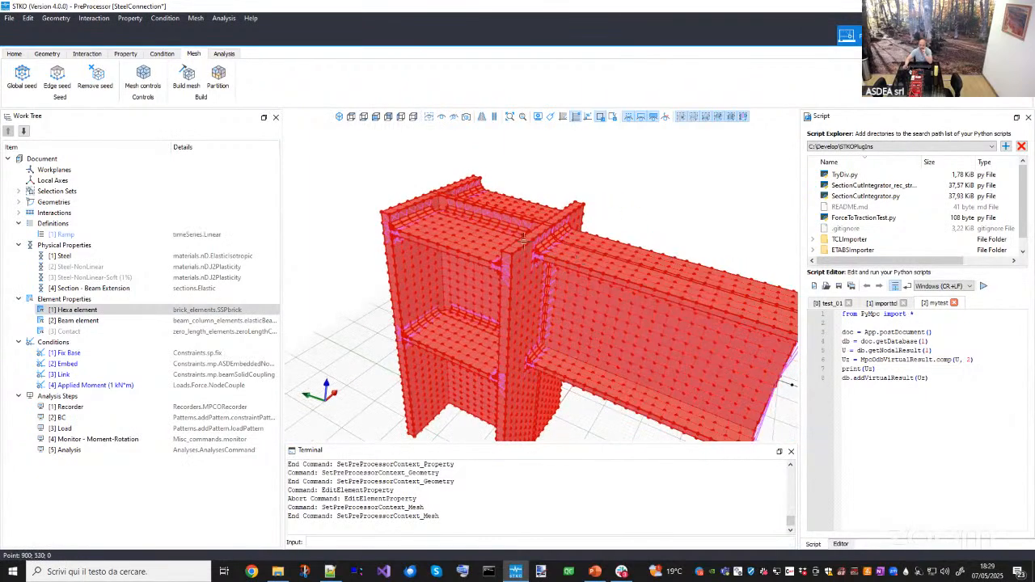
{"action": "scroll", "coordinate": [538, 252], "scroll_direction": "up", "scroll_amount": 3}
{"action": "scroll", "coordinate": [518, 254], "scroll_direction": "down", "scroll_amount": 5}
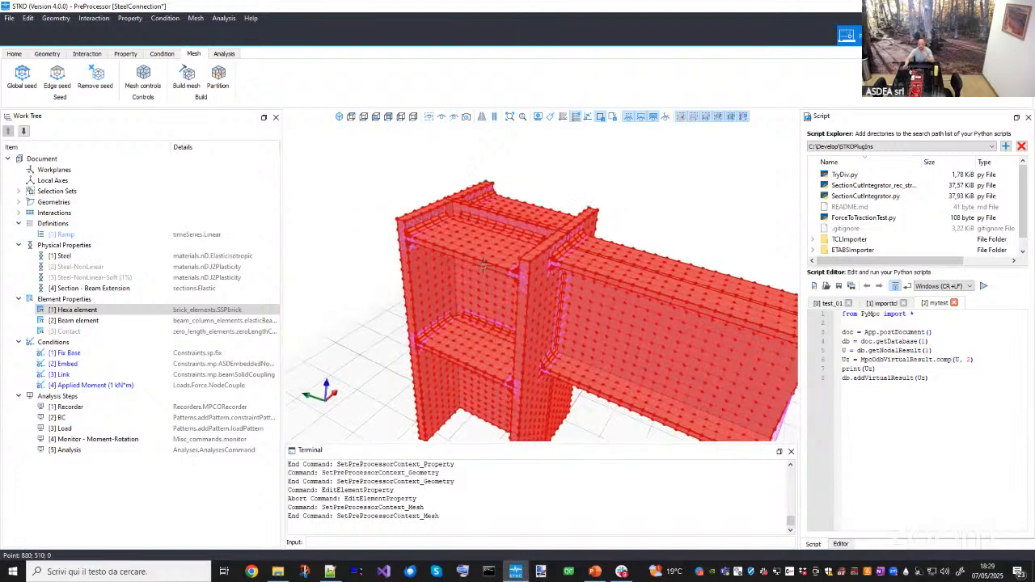
{"action": "middle_click_drag", "start_coordinate": [491, 258], "coordinate": [461, 273]}
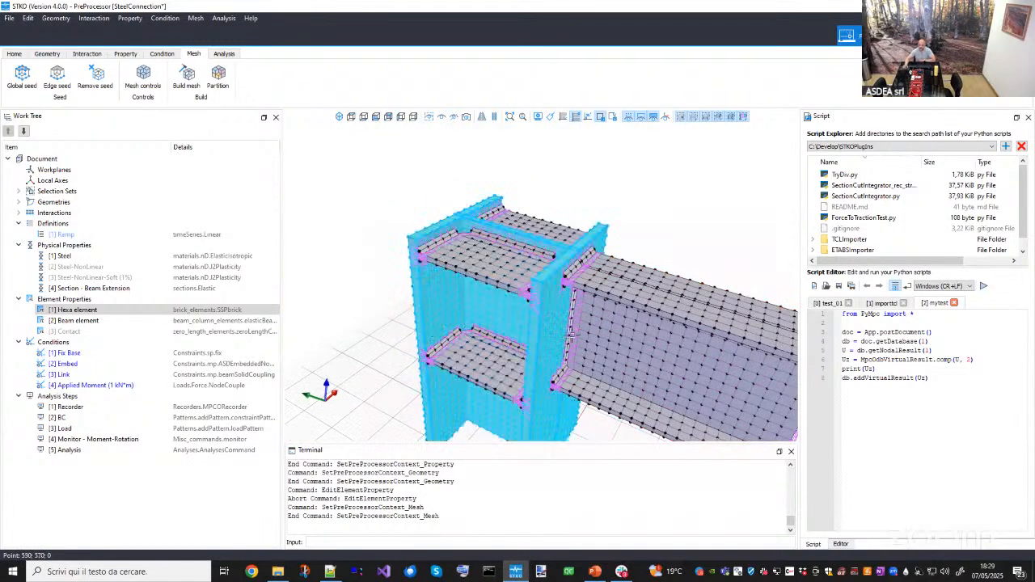
{"action": "middle_click_drag", "start_coordinate": [566, 315], "coordinate": [602, 316]}
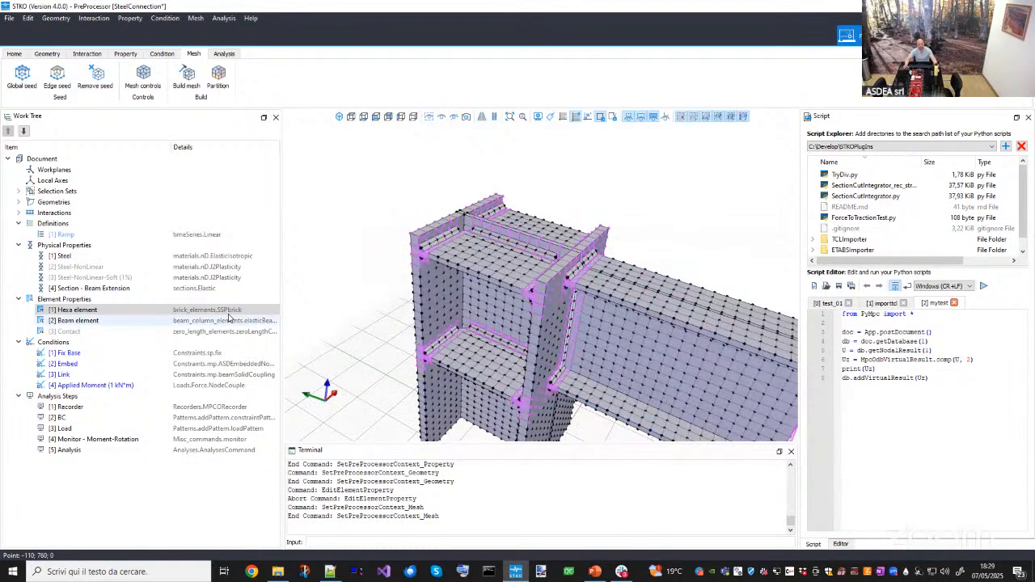
- Try adding a new element property with the SSPbrick brick model, without saving it
{"action": "right_click", "coordinate": [95, 302]}
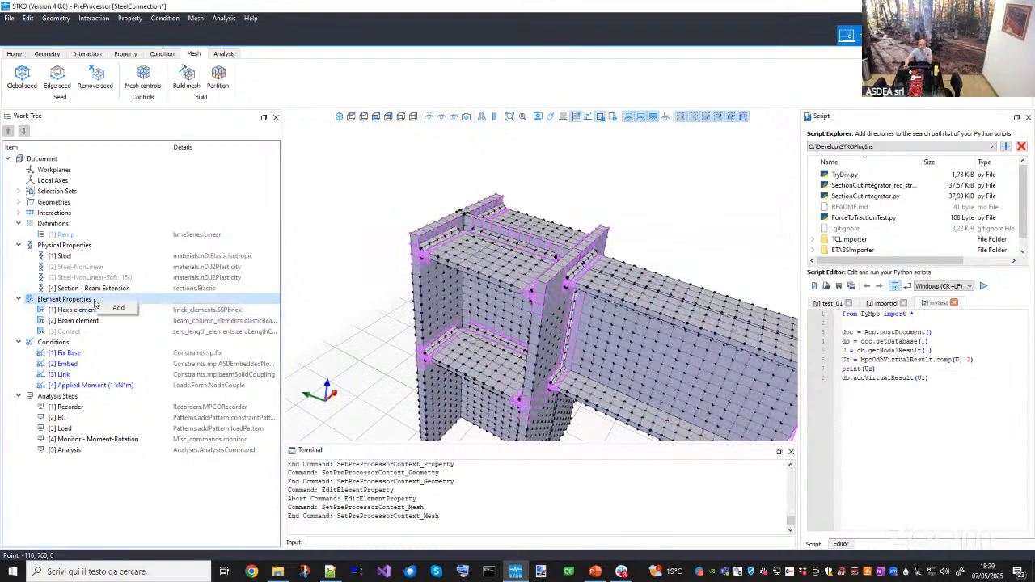
{"action": "left_click", "coordinate": [114, 309]}
{"action": "left_click", "coordinate": [503, 137]}
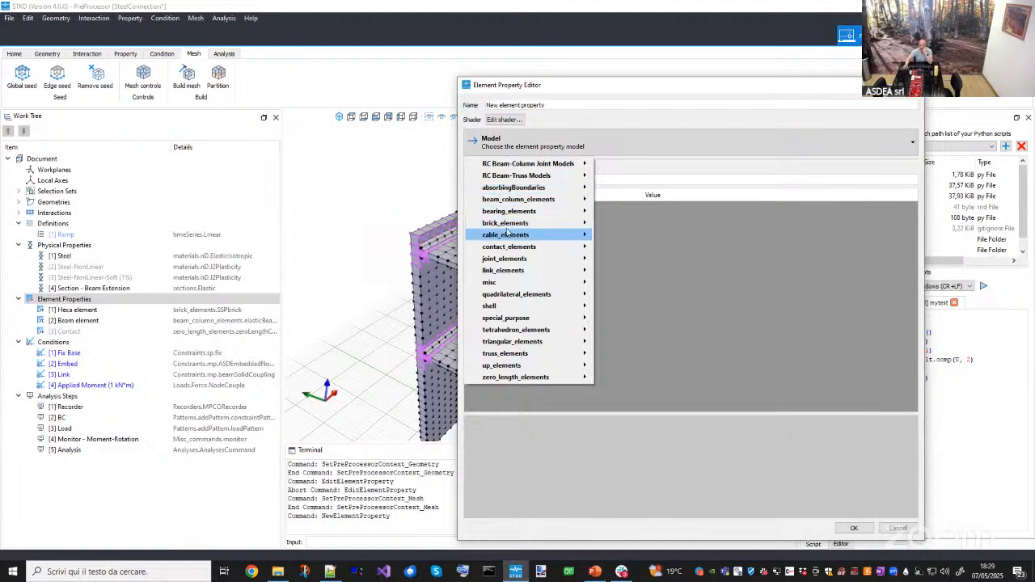
{"action": "mouse_move", "coordinate": [510, 229]}
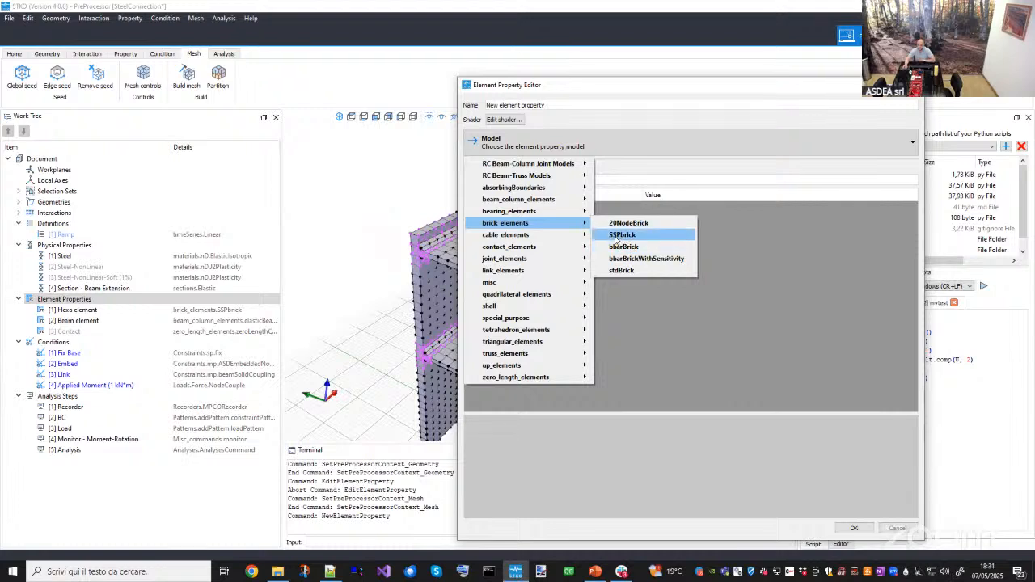
{"action": "left_click", "coordinate": [622, 235]}
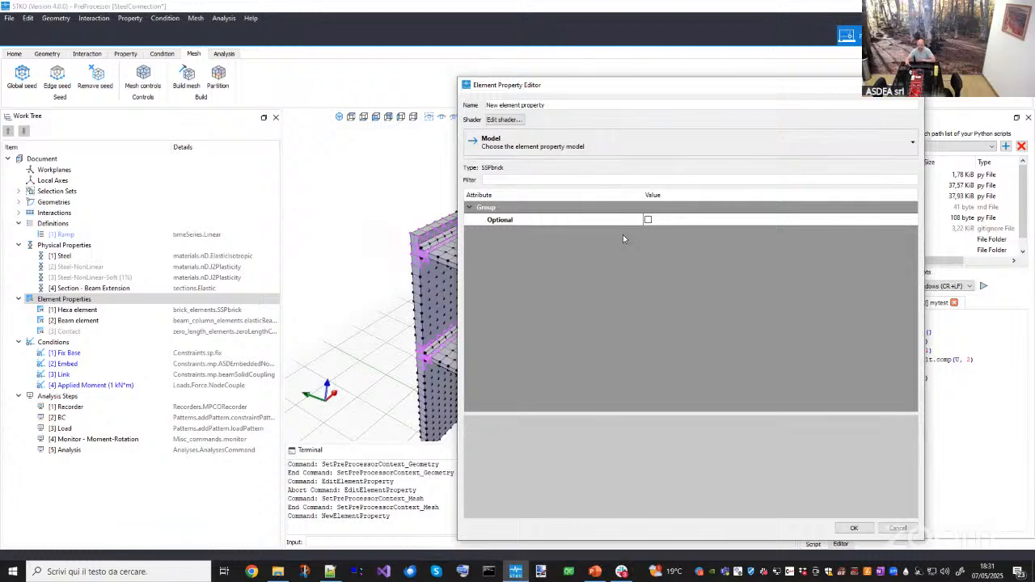
{"action": "left_click", "coordinate": [897, 528]}
- Inspect the Beam element property's elasticBeamColumn settings and the beam elements it is assigned to
{"action": "middle_click_drag", "start_coordinate": [525, 314], "coordinate": [519, 317]}
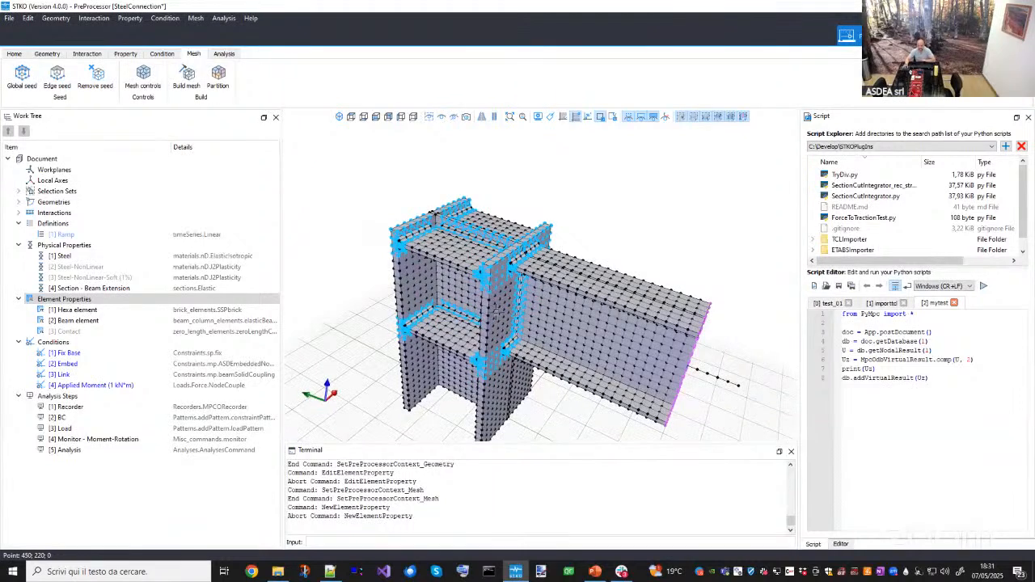
{"action": "left_click", "coordinate": [245, 312]}
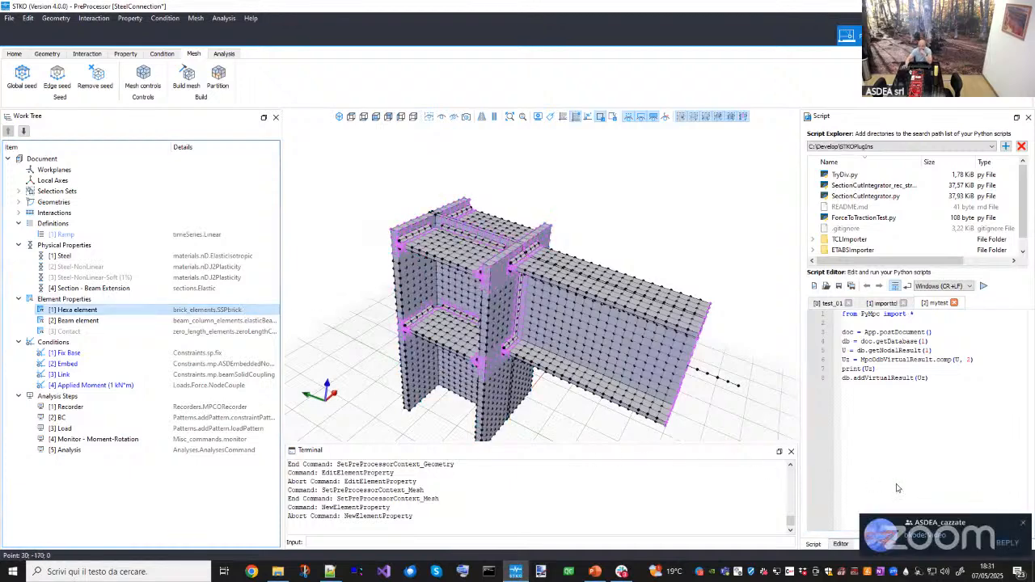
{"action": "left_click", "coordinate": [96, 320]}
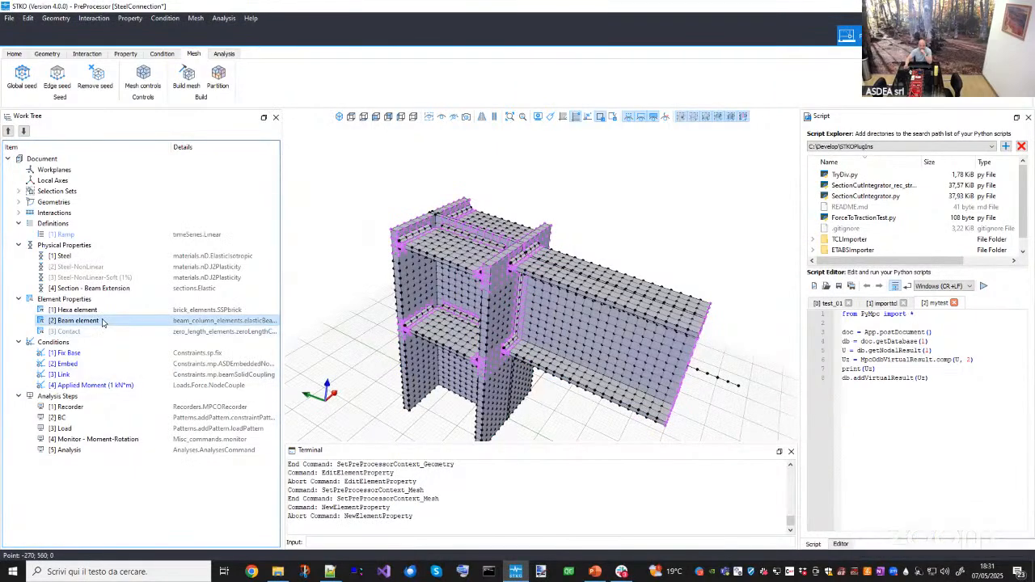
{"action": "middle_click_drag", "start_coordinate": [503, 322], "coordinate": [421, 262]}
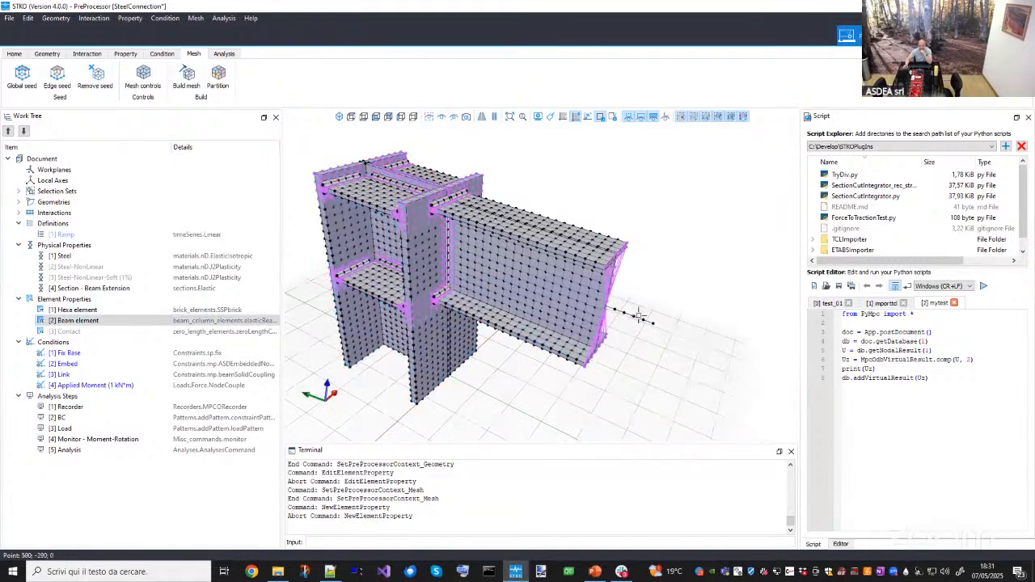
{"action": "left_click_drag", "start_coordinate": [614, 327], "coordinate": [588, 366]}
{"action": "middle_click_drag", "start_coordinate": [608, 364], "coordinate": [595, 362]}
{"action": "double_click", "coordinate": [259, 322]}
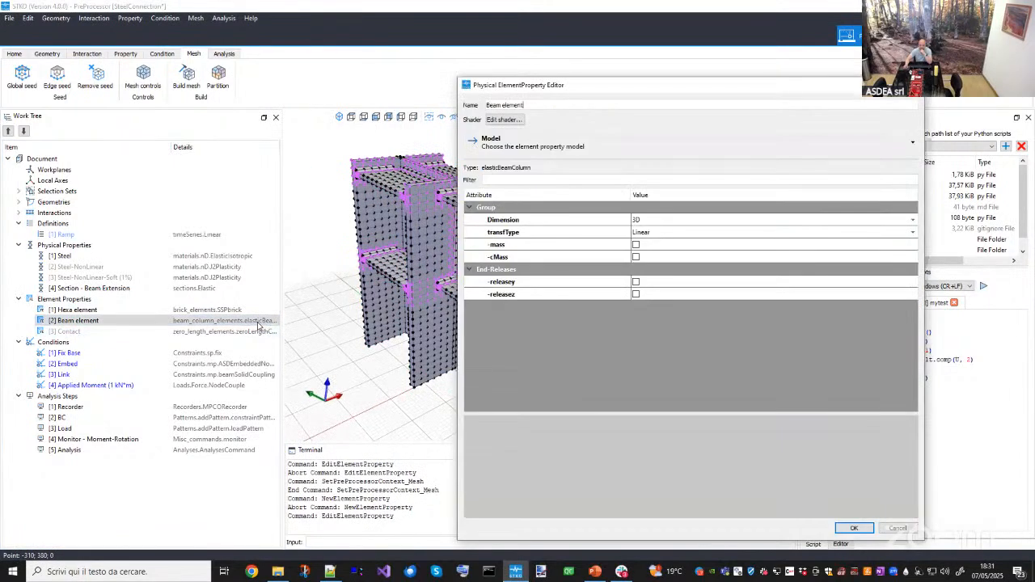
{"action": "key", "text": "Escape"}
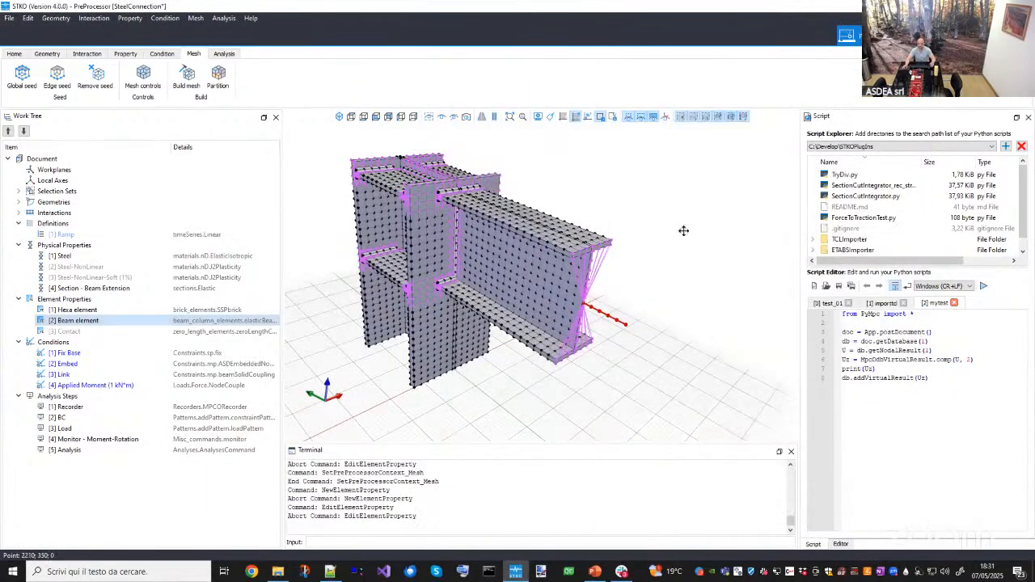
- Inspect the Contact element property's zeroLengthContactASDimplex settings (Kn, Kt, mu, Impl-ex, Orientation Type) without changing them
{"action": "middle_click_drag", "start_coordinate": [643, 311], "coordinate": [613, 363]}
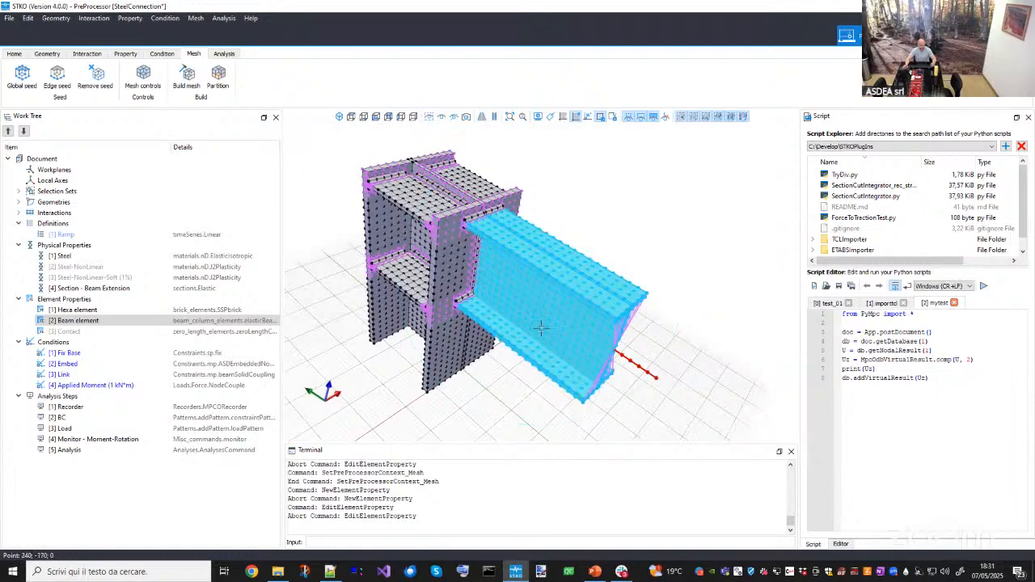
{"action": "middle_click_drag", "start_coordinate": [542, 328], "coordinate": [584, 317]}
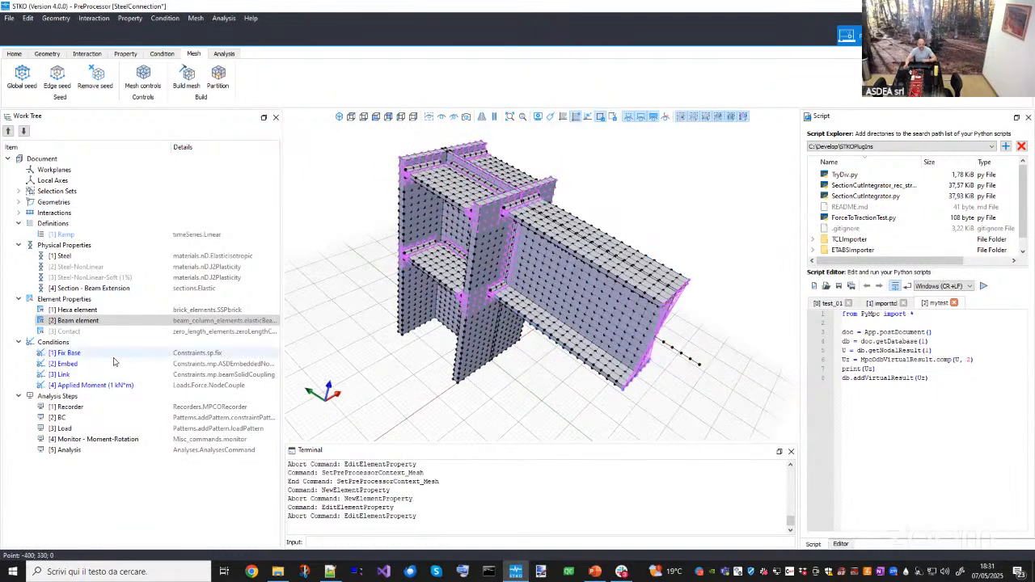
{"action": "double_click", "coordinate": [74, 332]}
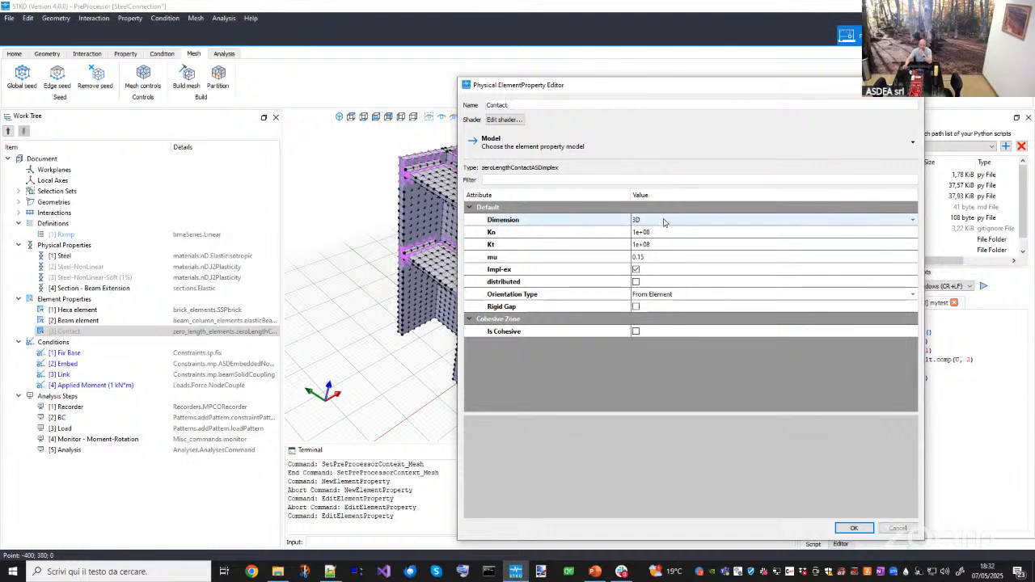
{"action": "left_click", "coordinate": [596, 244]}
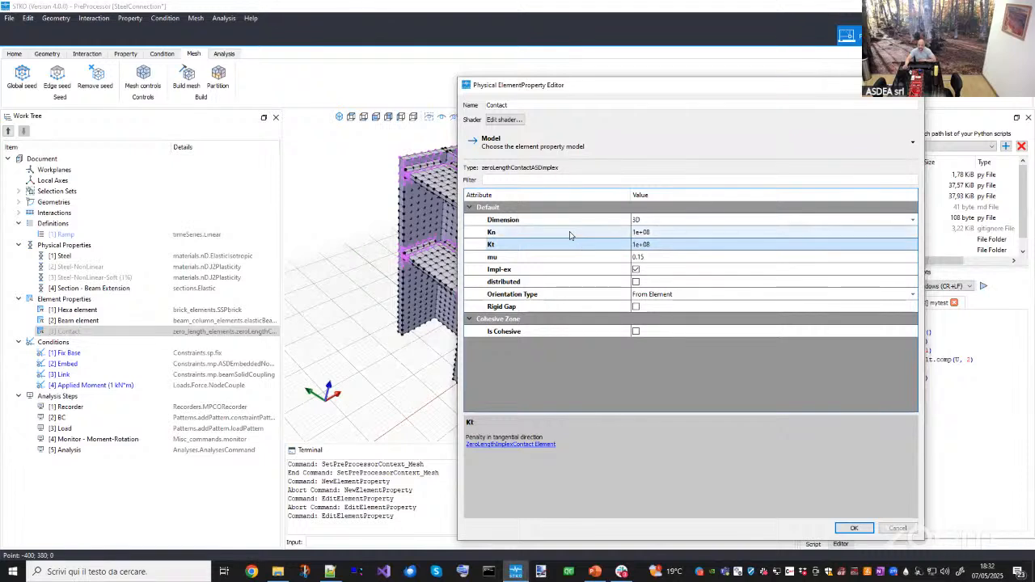
{"action": "left_click", "coordinate": [566, 235]}
{"action": "left_click", "coordinate": [530, 246]}
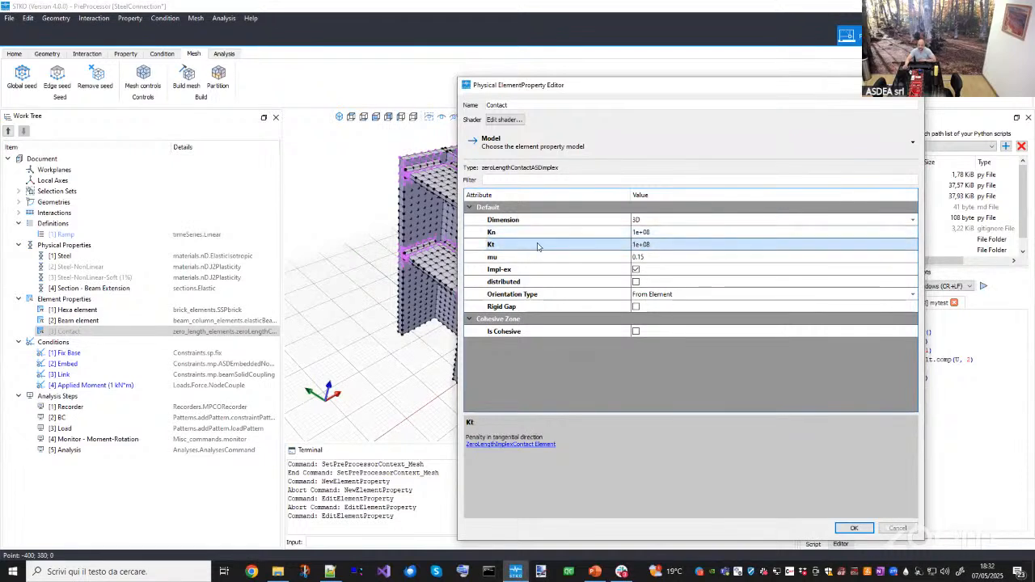
{"action": "left_click", "coordinate": [547, 235]}
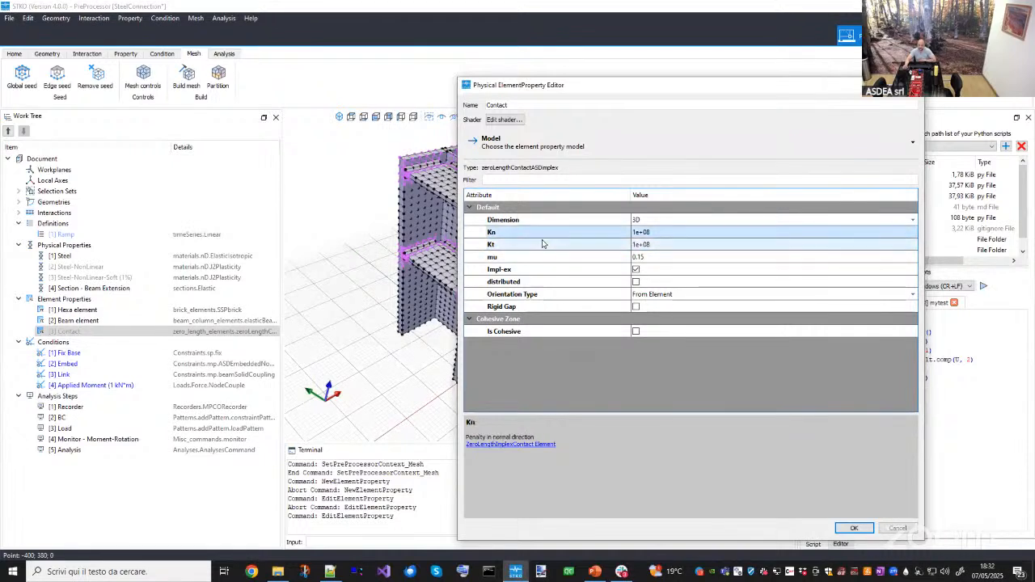
{"action": "left_click", "coordinate": [543, 245]}
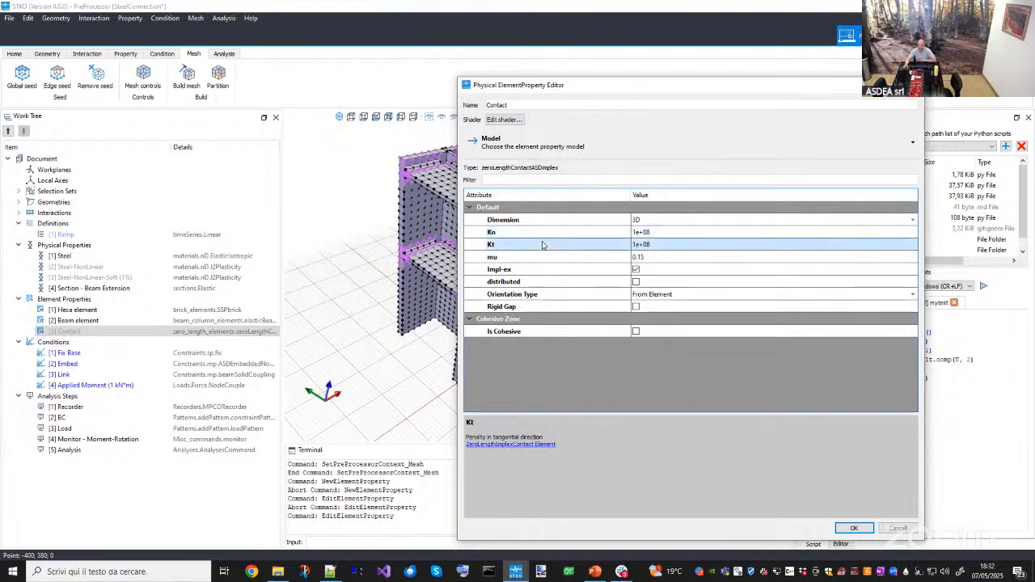
{"action": "double_click", "coordinate": [639, 233]}
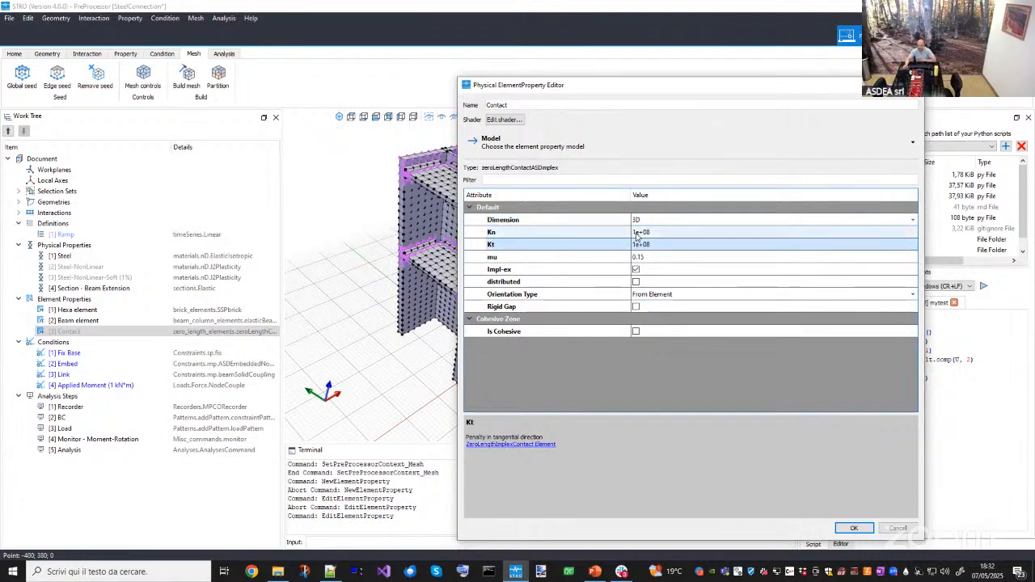
{"action": "left_click", "coordinate": [580, 234]}
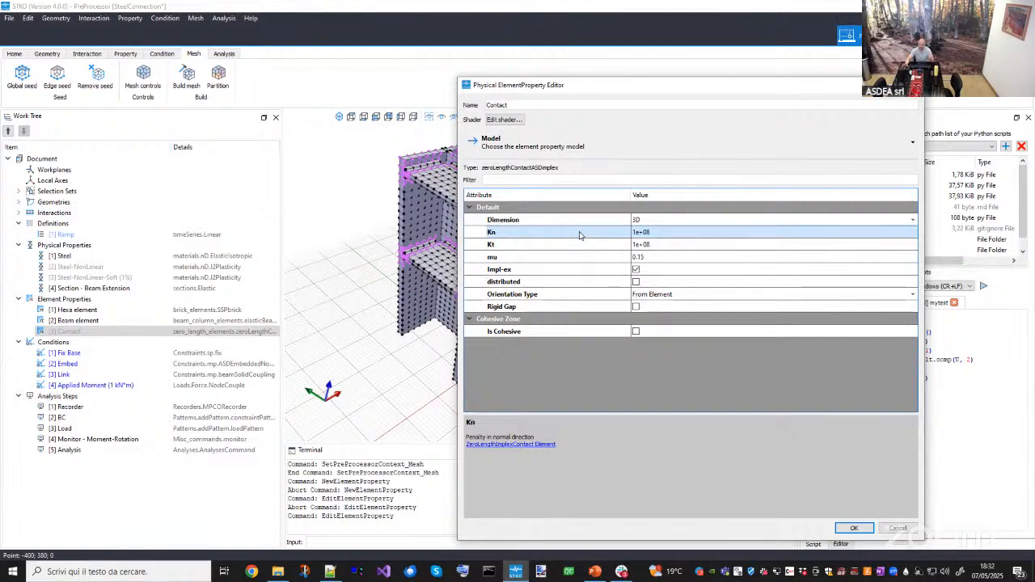
{"action": "left_click", "coordinate": [526, 259]}
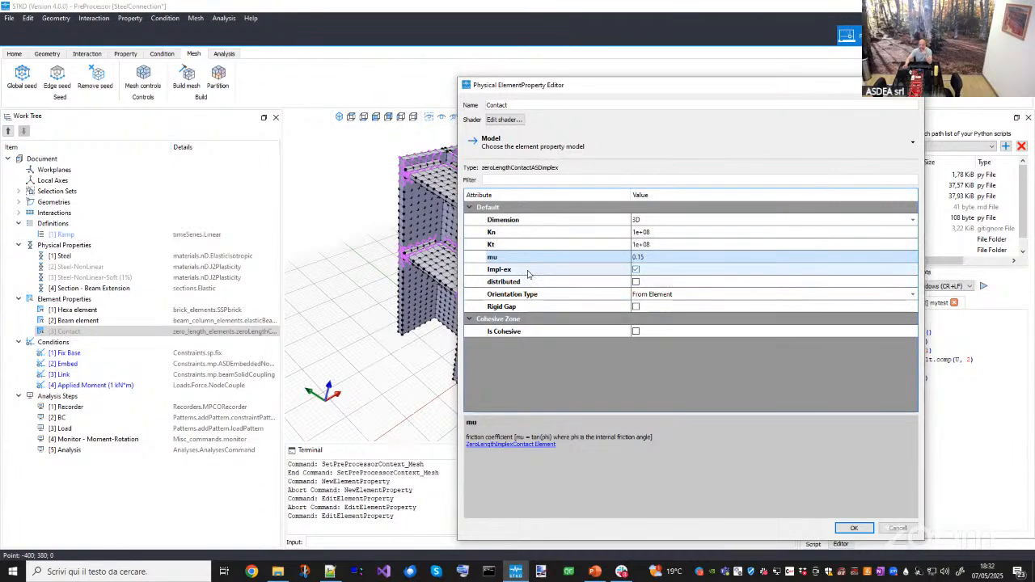
{"action": "left_click", "coordinate": [637, 271]}
{"action": "left_click", "coordinate": [636, 271]}
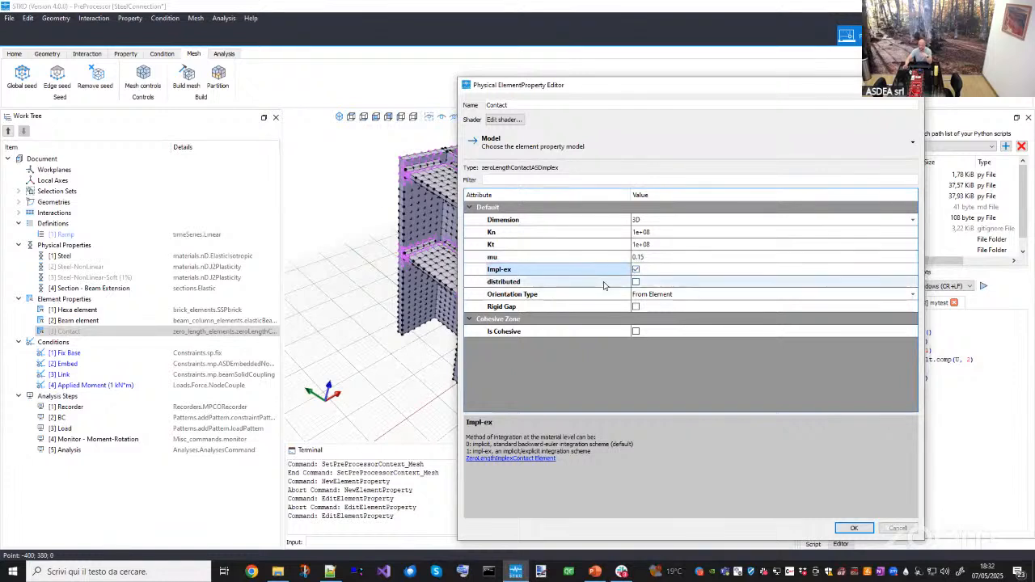
{"action": "left_click", "coordinate": [533, 299]}
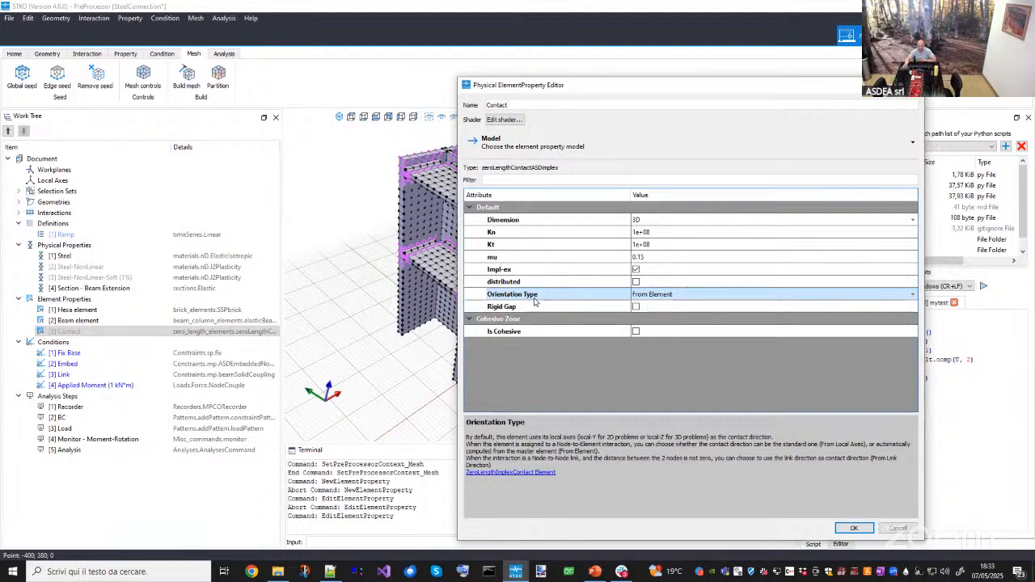
{"action": "left_click", "coordinate": [650, 295]}
{"action": "left_click", "coordinate": [649, 295]}
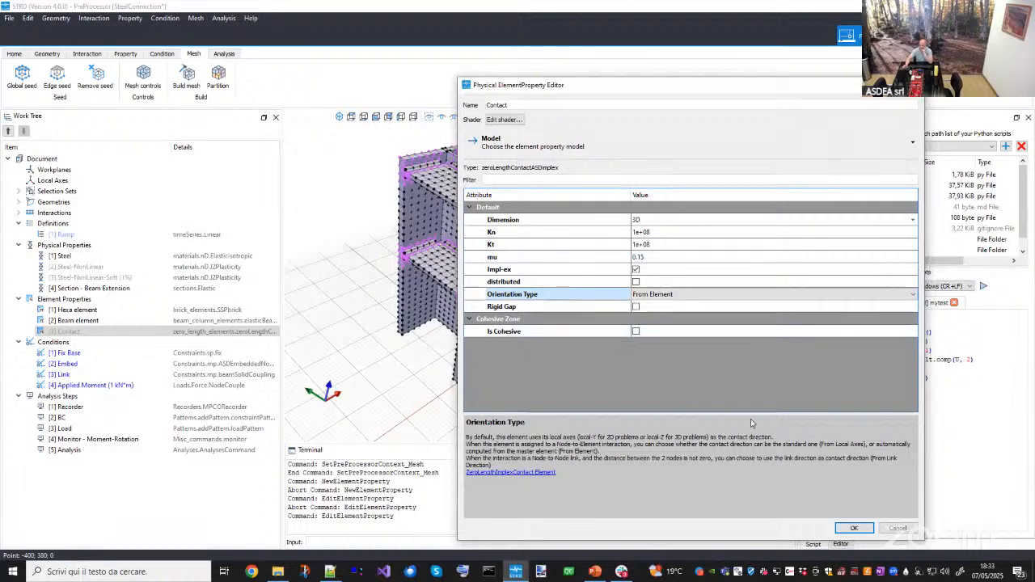
{"action": "left_click", "coordinate": [898, 529]}
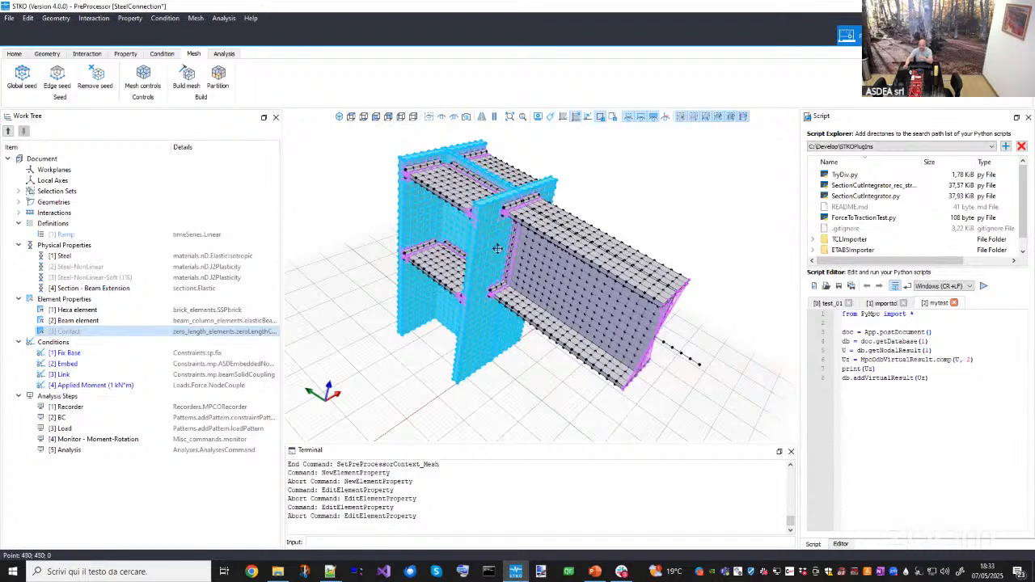
- Review the physical property, element property, condition and analysis step entries in the work tree
{"action": "middle_click_drag", "start_coordinate": [475, 309], "coordinate": [495, 333]}
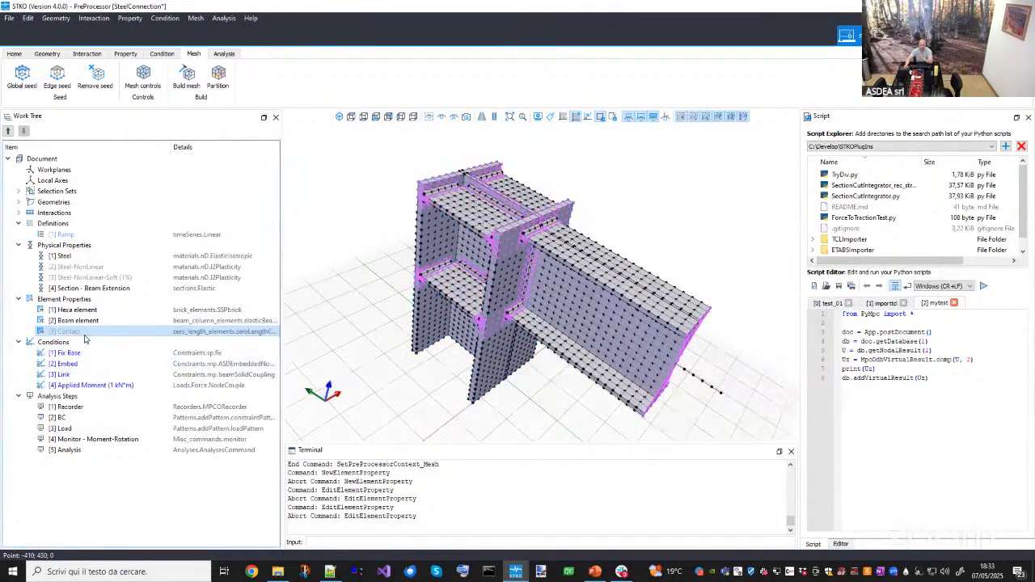
{"action": "left_click", "coordinate": [92, 269]}
{"action": "left_click", "coordinate": [91, 279]}
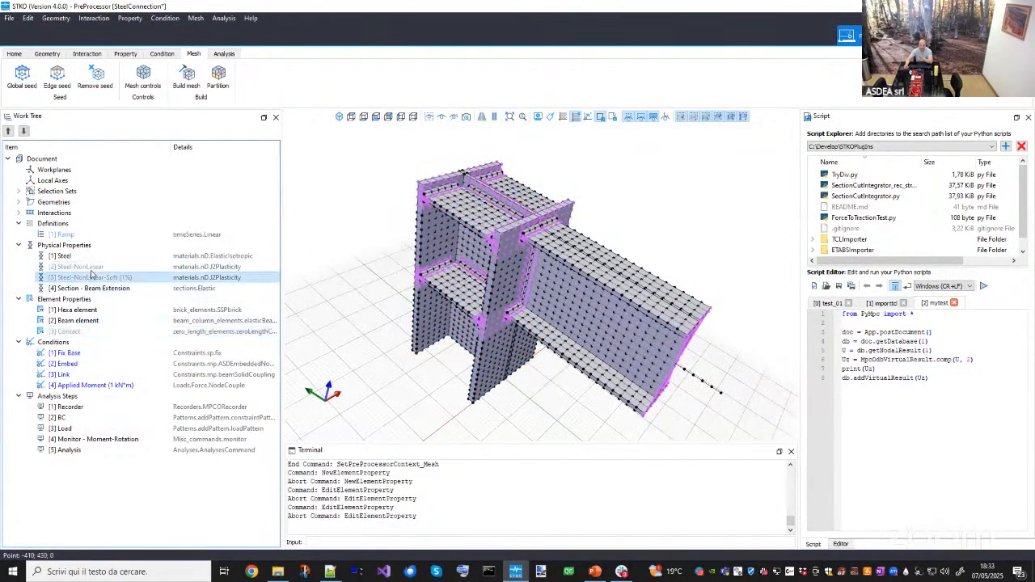
{"action": "left_click", "coordinate": [91, 269]}
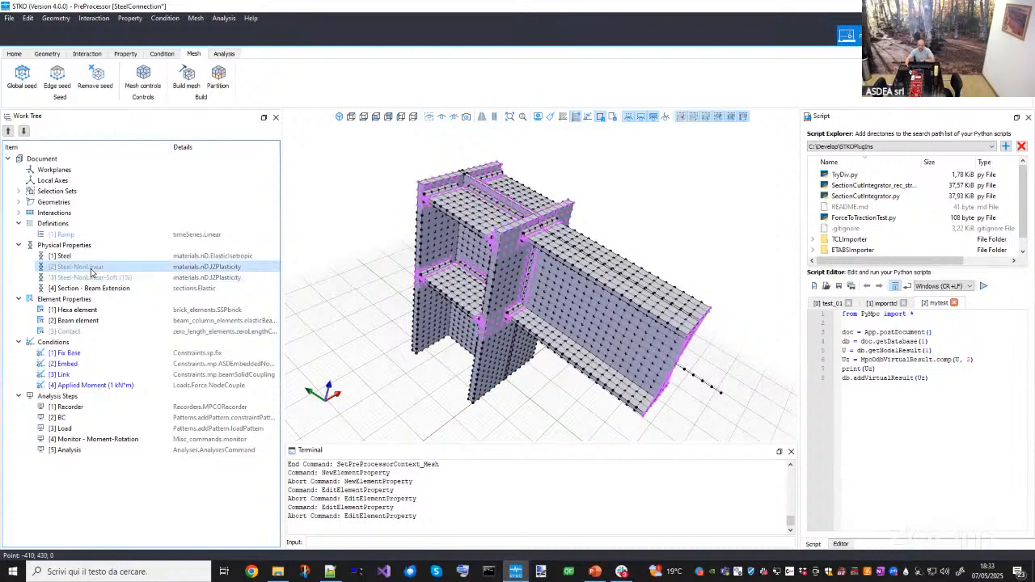
{"action": "left_click", "coordinate": [60, 255]}
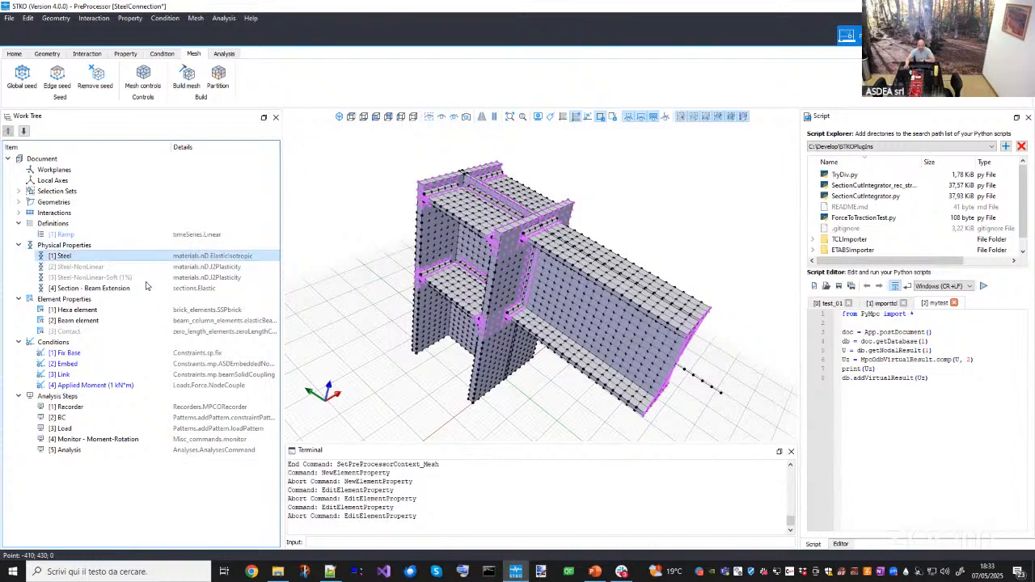
{"action": "left_click", "coordinate": [77, 332]}
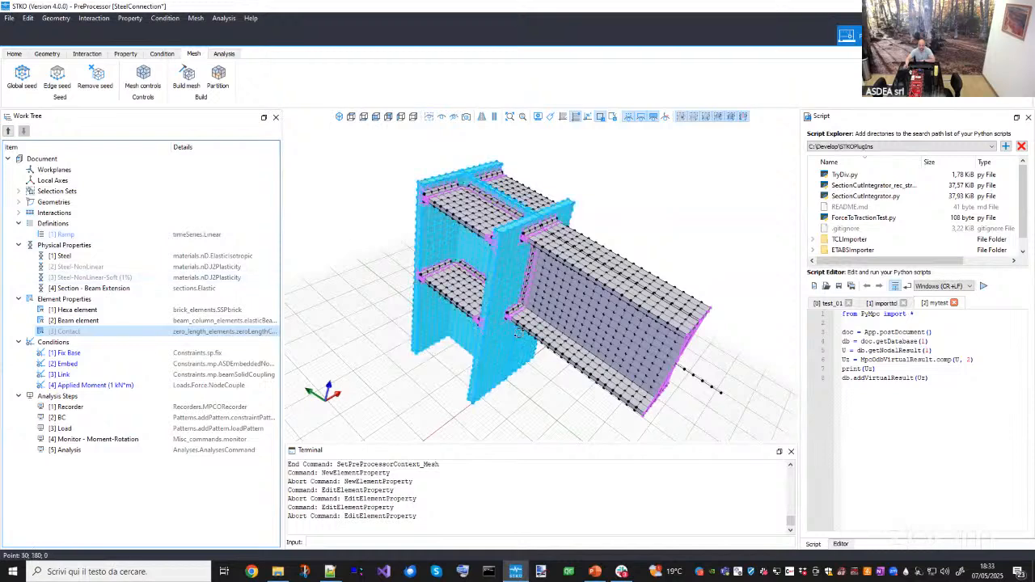
{"action": "middle_click_drag", "start_coordinate": [429, 274], "coordinate": [299, 283]}
{"action": "left_click", "coordinate": [62, 246]}
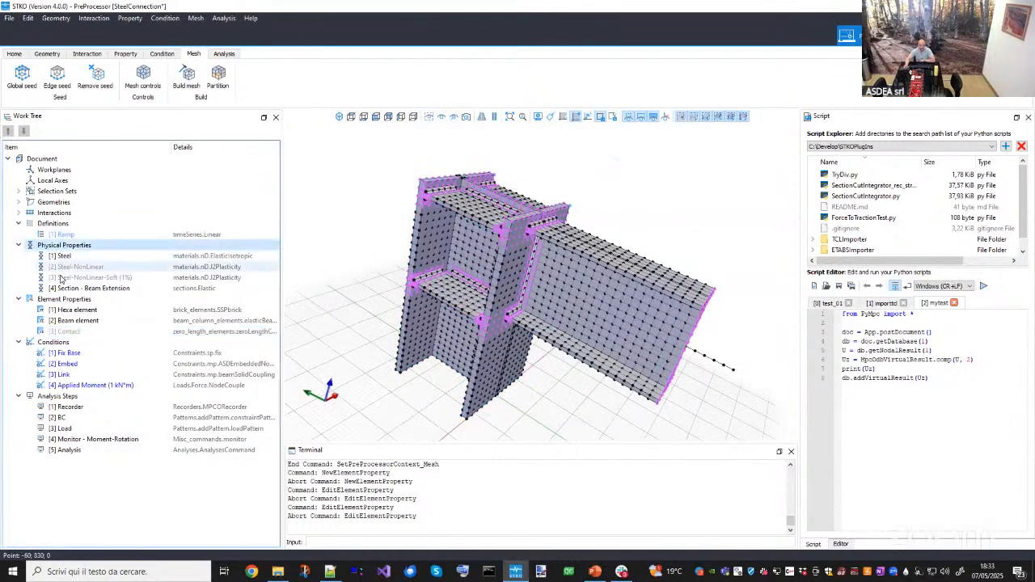
{"action": "left_click", "coordinate": [58, 300]}
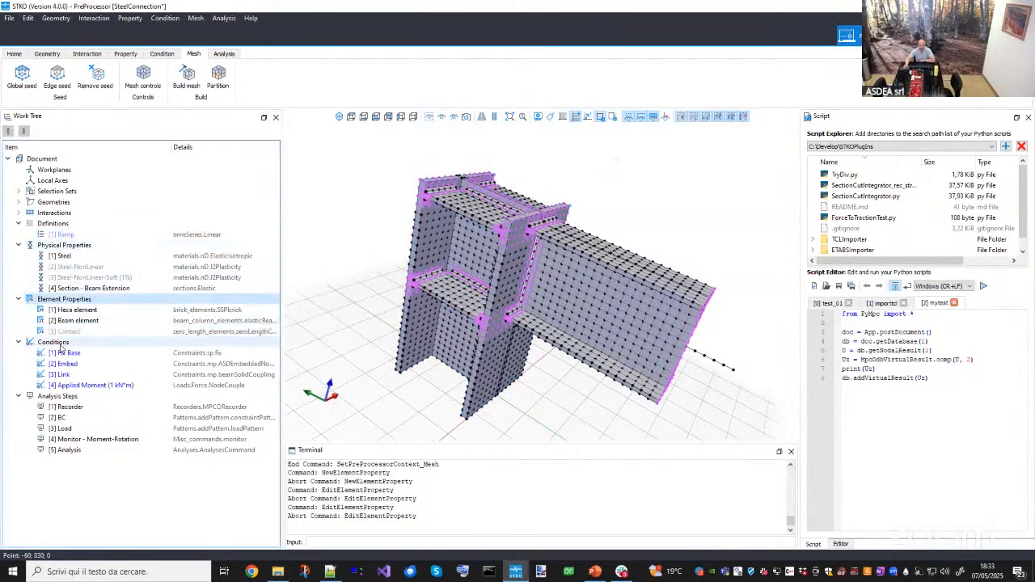
{"action": "left_click", "coordinate": [60, 343]}
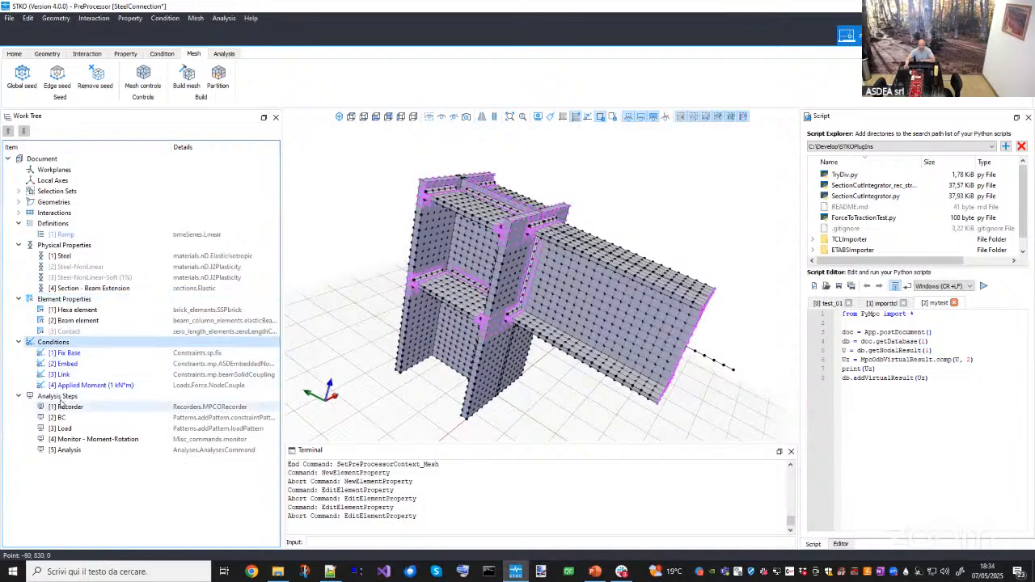
{"action": "left_click", "coordinate": [58, 396]}
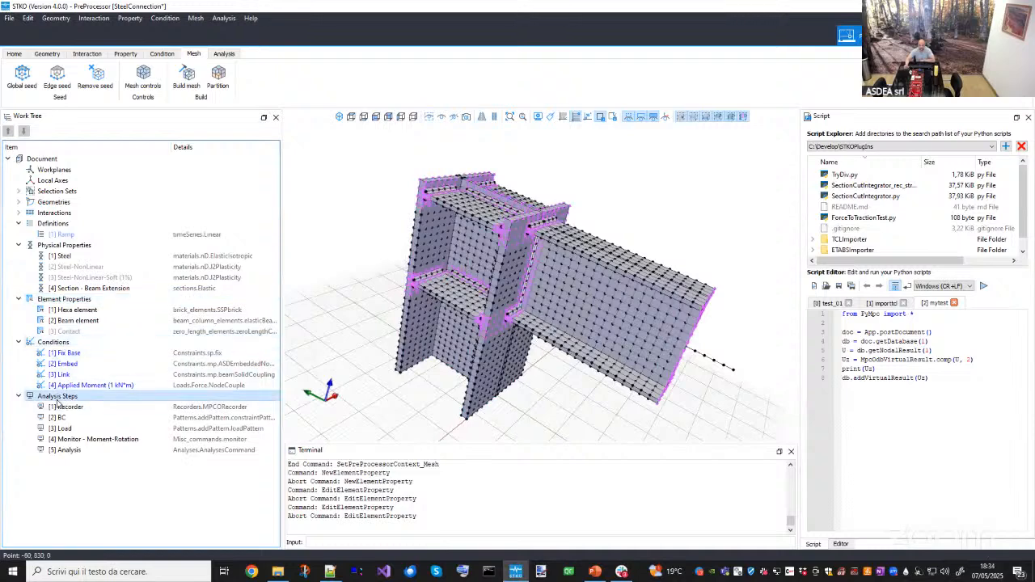
- Inspect the Fix Base condition's fix constraint settings and the base nodes it acts on, without changing them
{"action": "left_click", "coordinate": [64, 354]}
{"action": "middle_click_drag", "start_coordinate": [420, 331], "coordinate": [502, 324]}
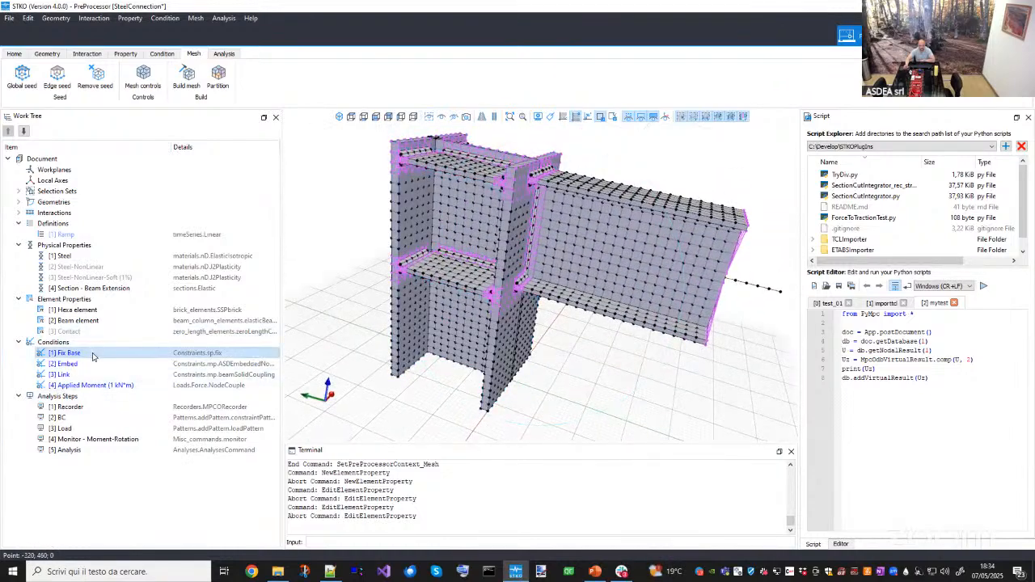
{"action": "double_click", "coordinate": [93, 356]}
{"action": "middle_click_drag", "start_coordinate": [558, 307], "coordinate": [706, 332]}
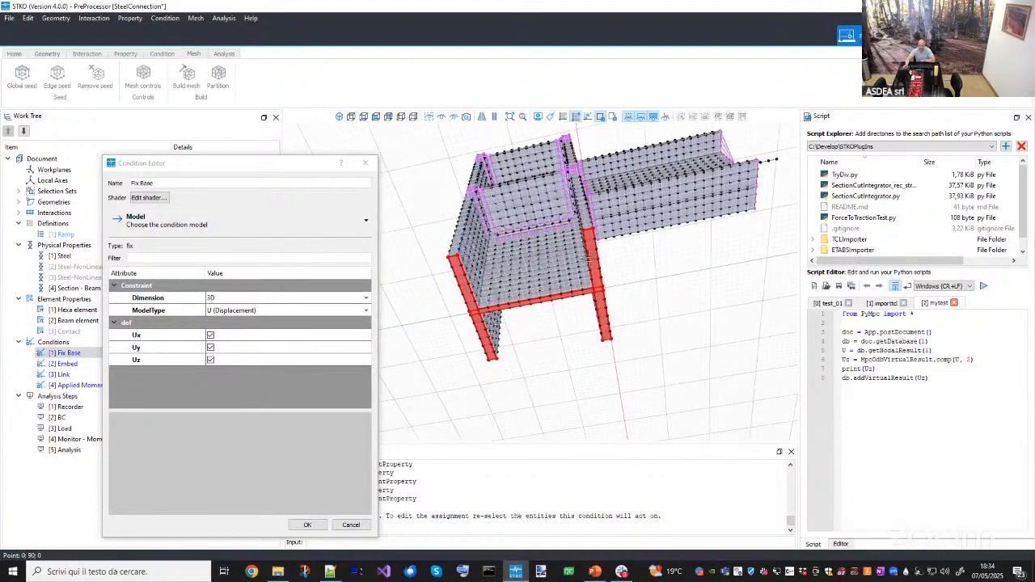
{"action": "left_click", "coordinate": [236, 298]}
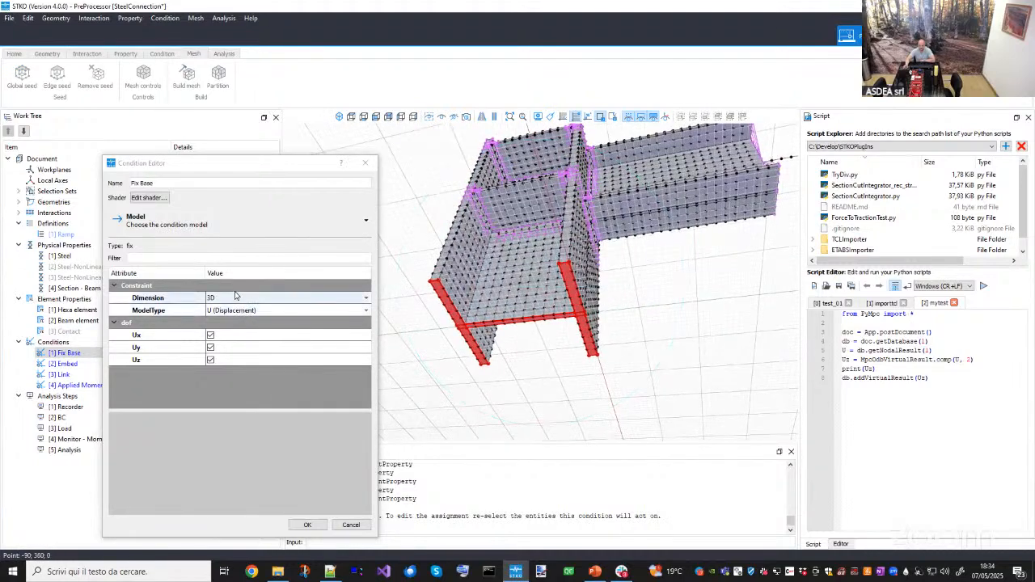
{"action": "left_click", "coordinate": [235, 316]}
{"action": "left_click", "coordinate": [235, 311]}
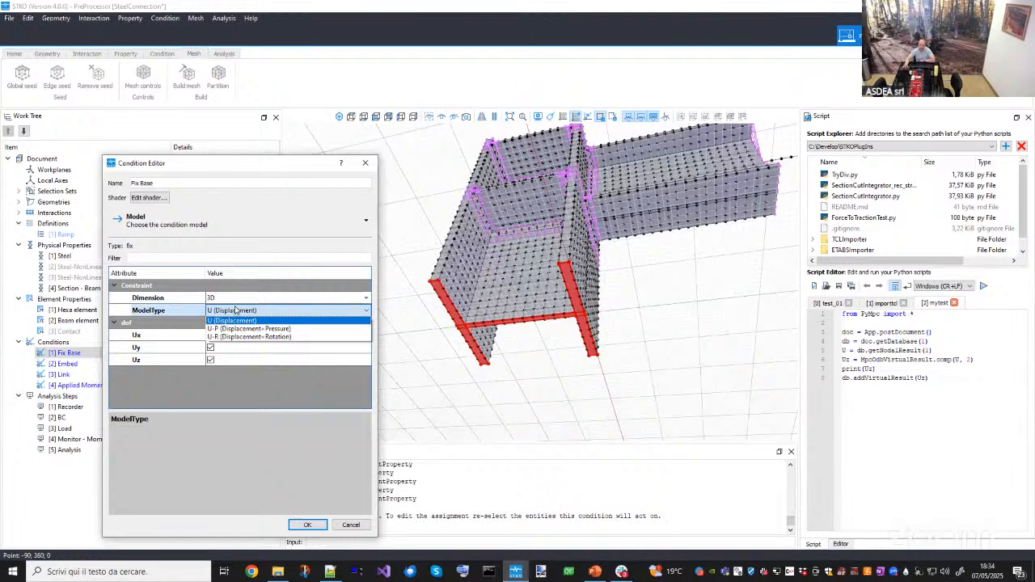
{"action": "left_click", "coordinate": [236, 311]}
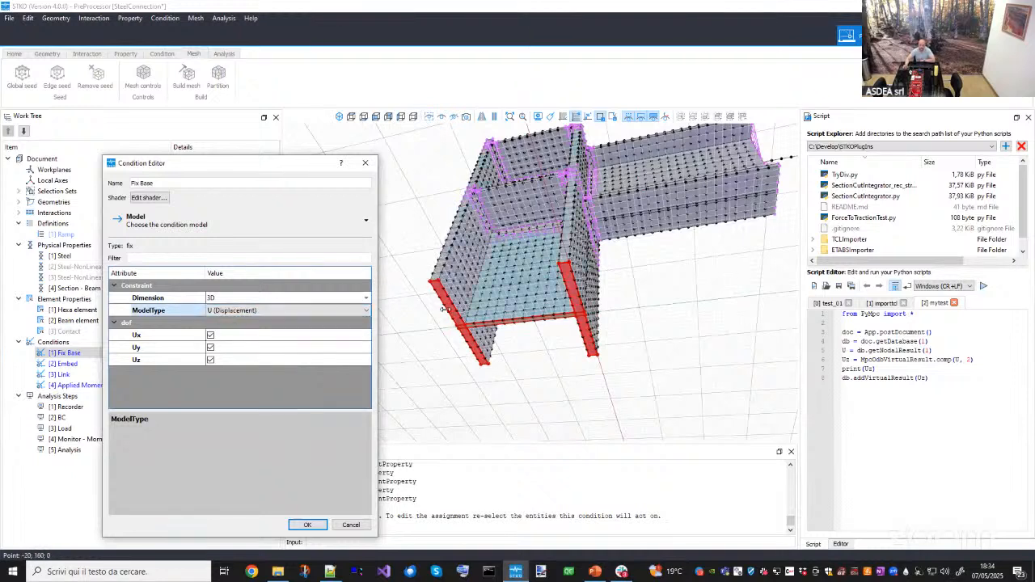
{"action": "middle_click_drag", "start_coordinate": [488, 317], "coordinate": [528, 374]}
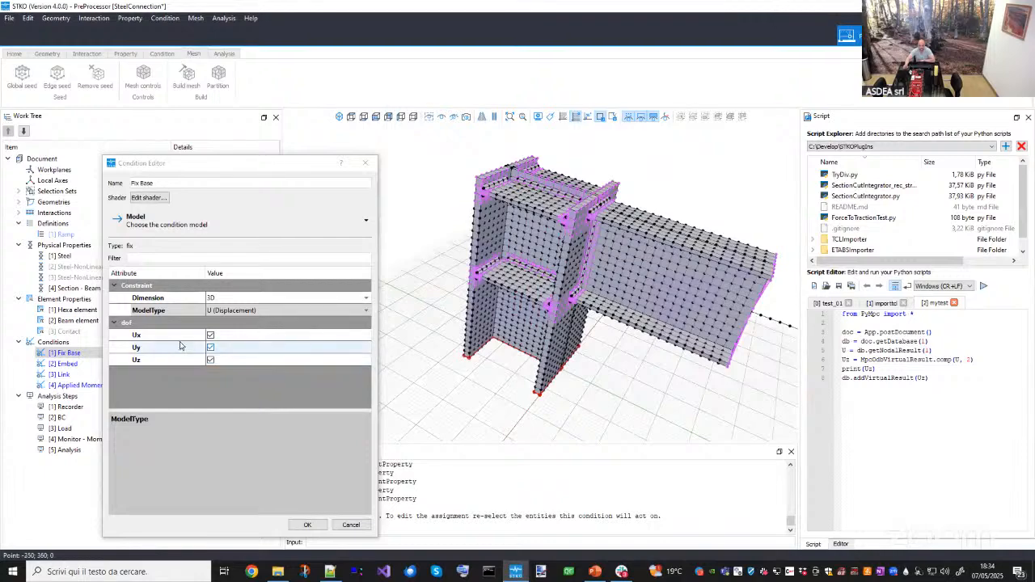
{"action": "mouse_move", "coordinate": [526, 361]}
{"action": "middle_mouse_down"}
{"action": "mouse_move", "coordinate": [513, 332]}
{"action": "mouse_move", "coordinate": [519, 360]}
{"action": "middle_mouse_up"}
{"action": "left_click", "coordinate": [351, 525]}
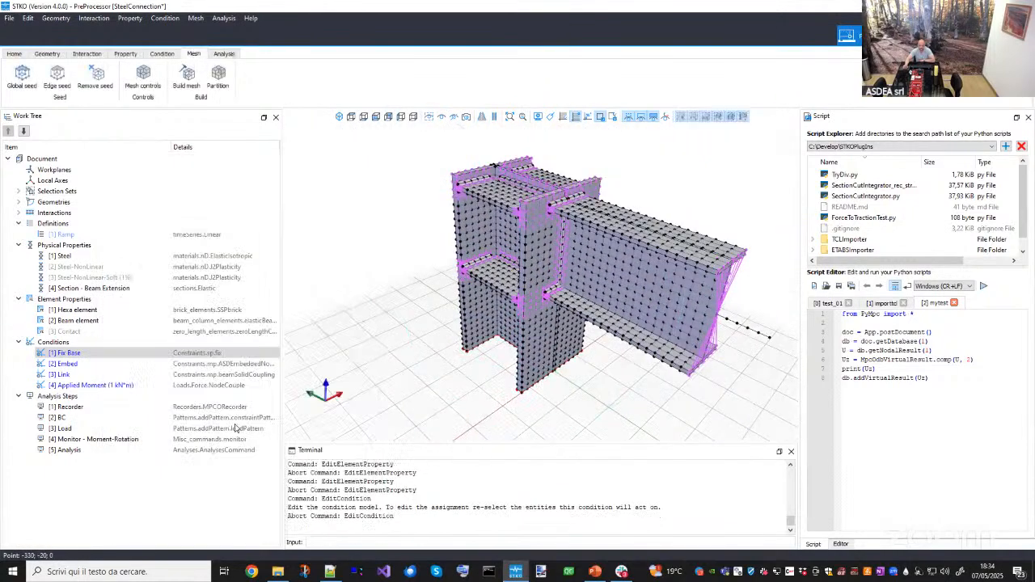
{"action": "left_click", "coordinate": [149, 357]}
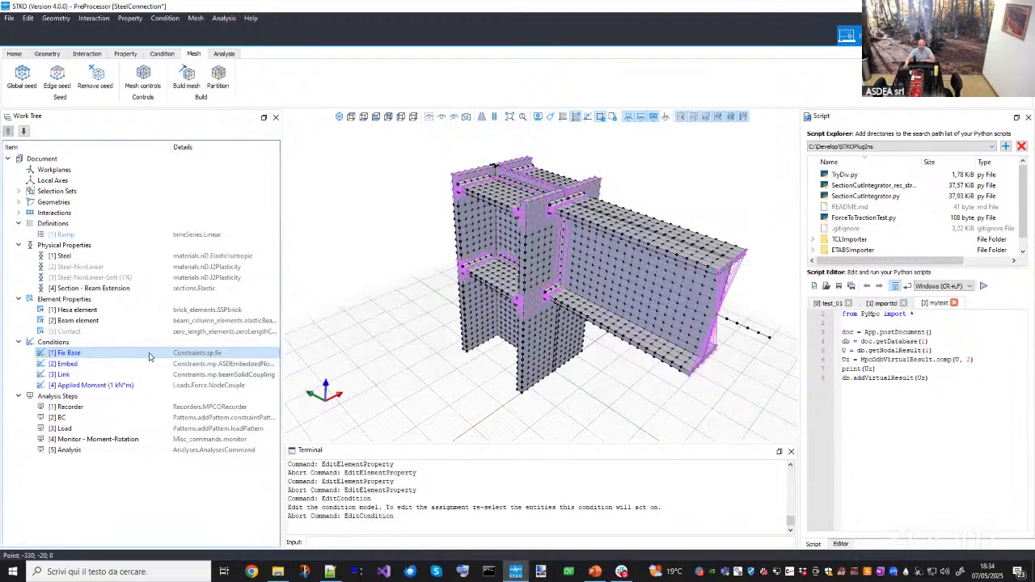
{"action": "double_click", "coordinate": [151, 354]}
{"action": "left_click", "coordinate": [365, 164]}
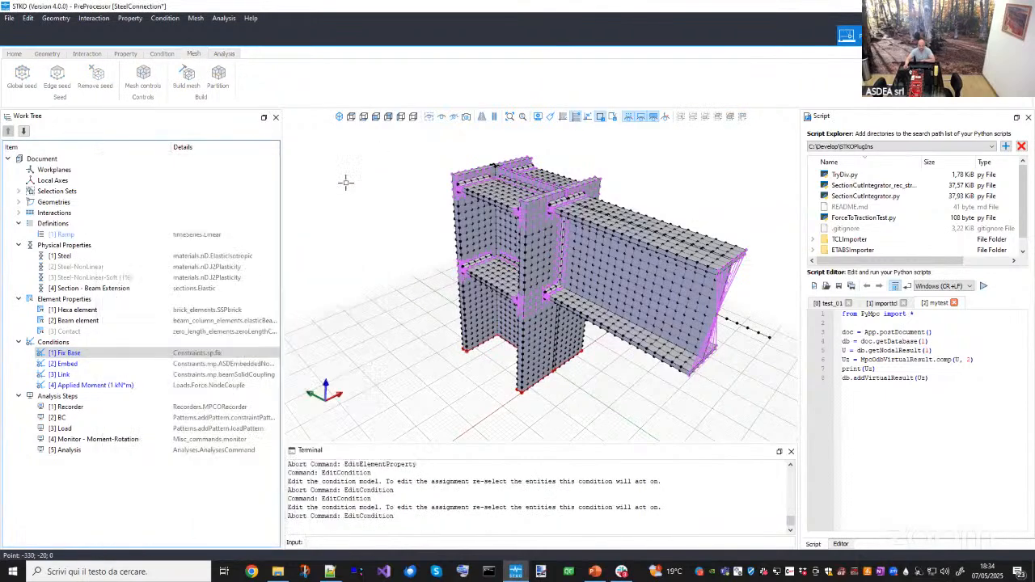
- Inspect the Embed condition's ASDEmbeddedNodeElement model and its K (Penalty) setting
{"action": "left_click", "coordinate": [208, 365]}
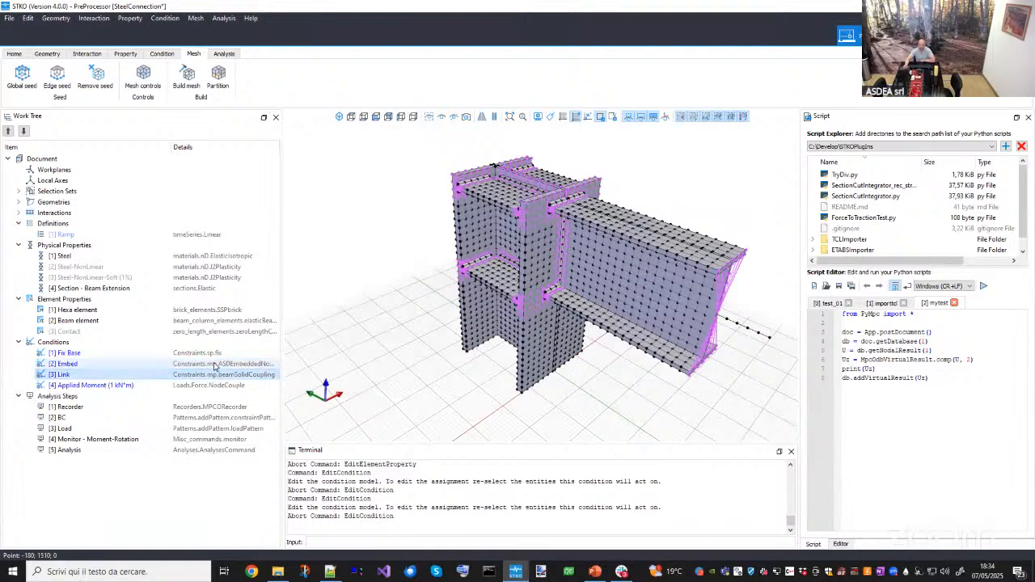
{"action": "double_click", "coordinate": [85, 368]}
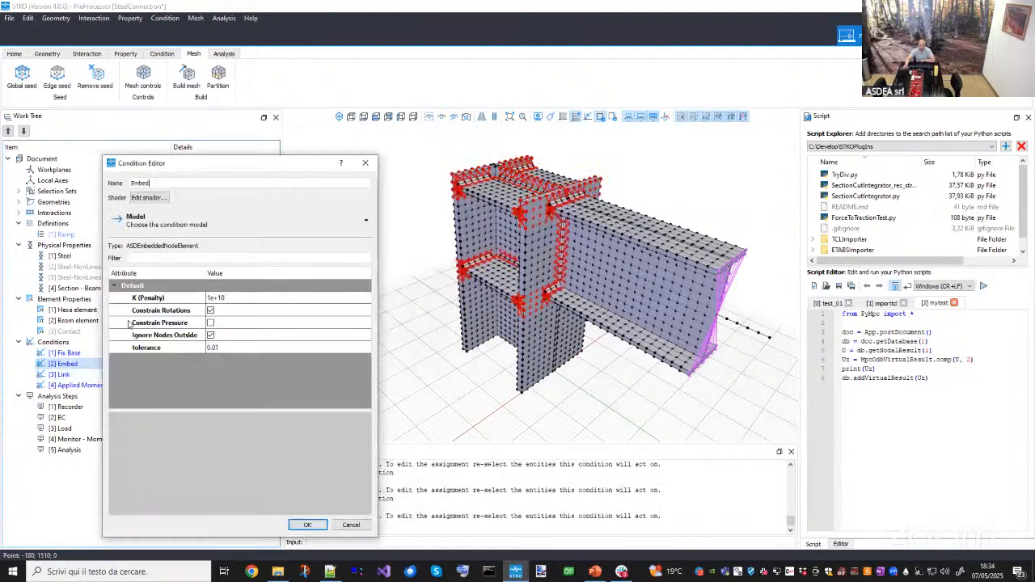
{"action": "left_click", "coordinate": [174, 224]}
{"action": "mouse_move", "coordinate": [171, 241]}
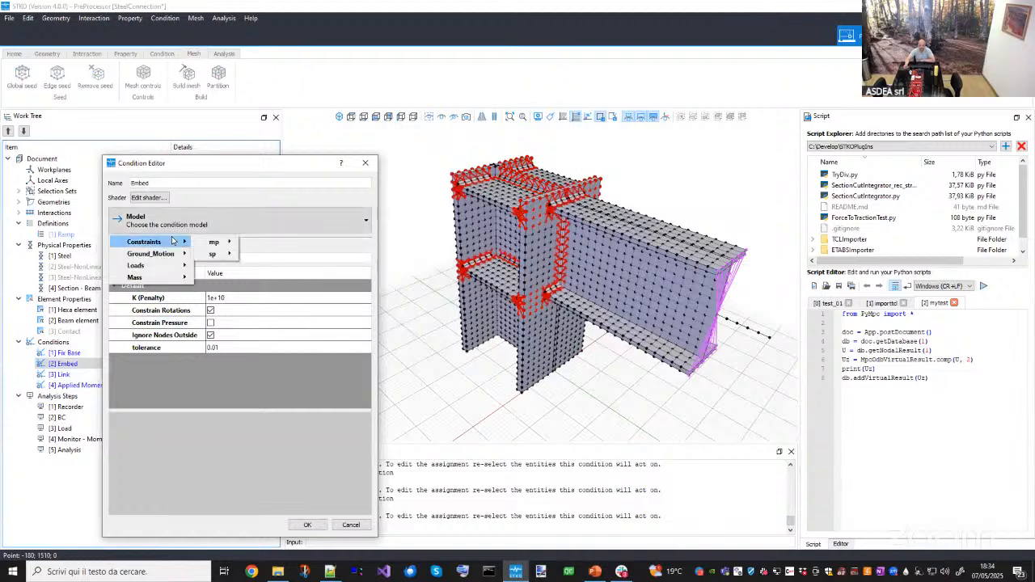
{"action": "mouse_move", "coordinate": [210, 245]}
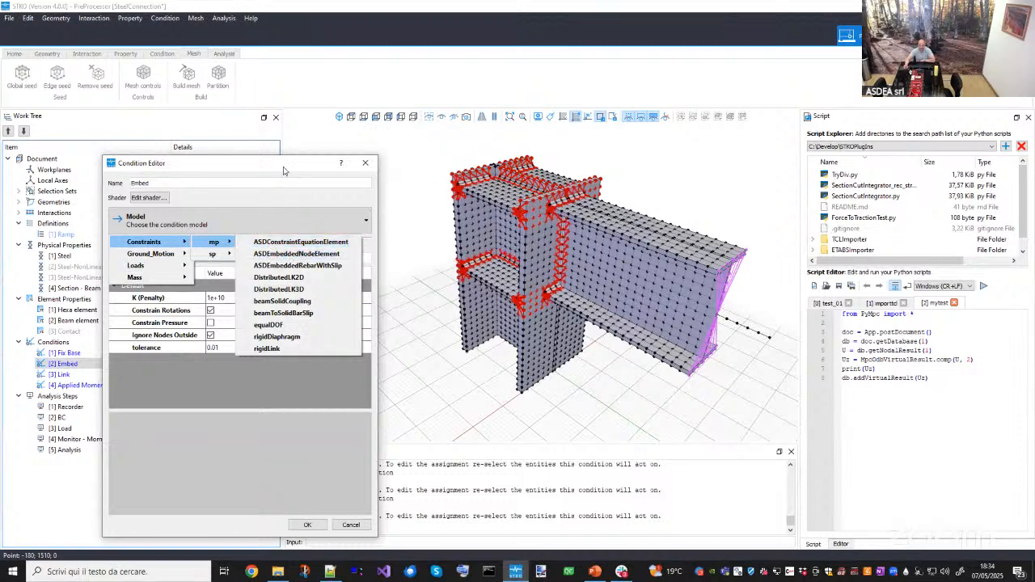
{"action": "left_click", "coordinate": [291, 255]}
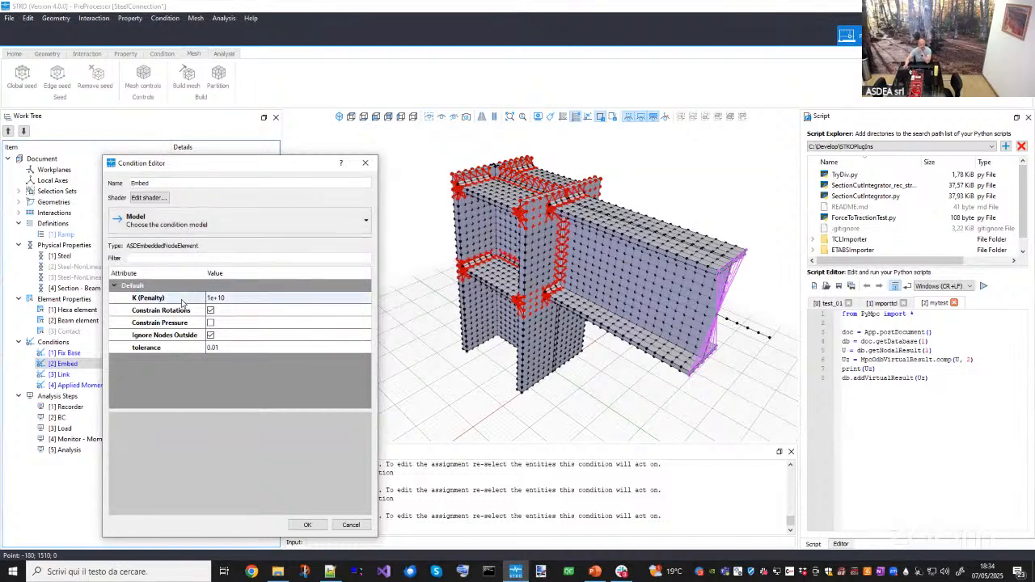
{"action": "left_click", "coordinate": [182, 301]}
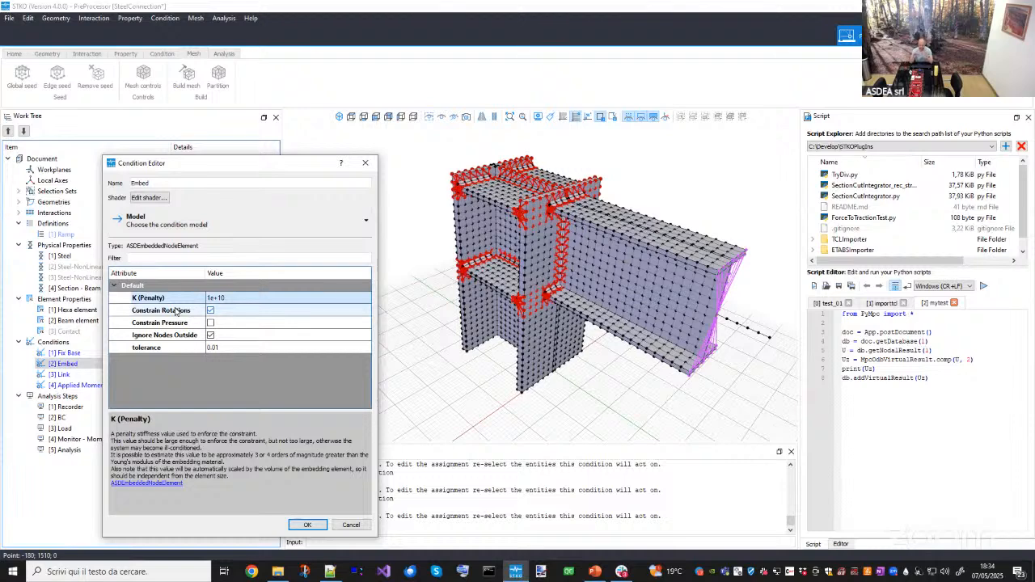
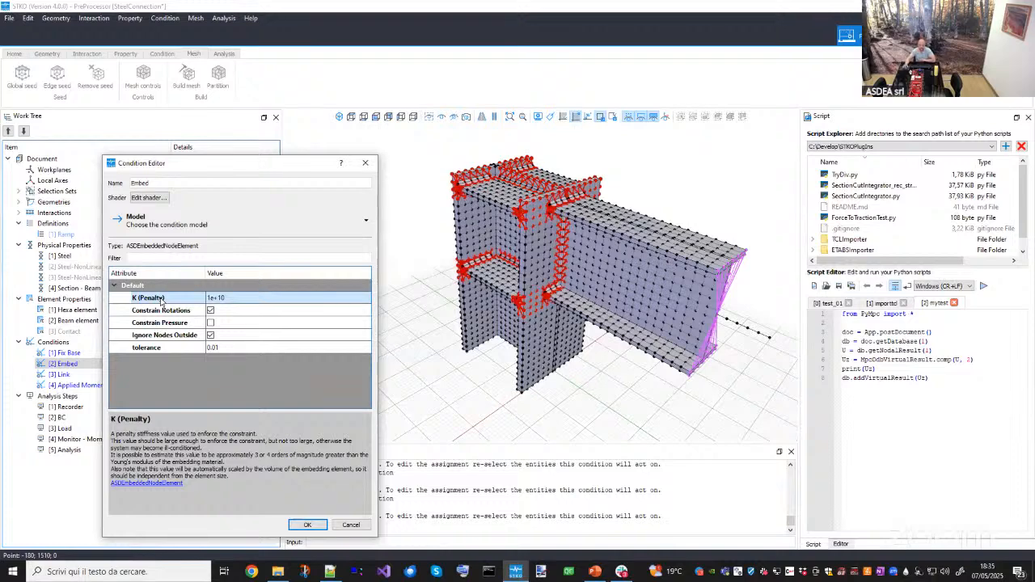
- Review the Embed condition's K (Penalty) and tolerance values without changing them
{"action": "double_click", "coordinate": [236, 297]}
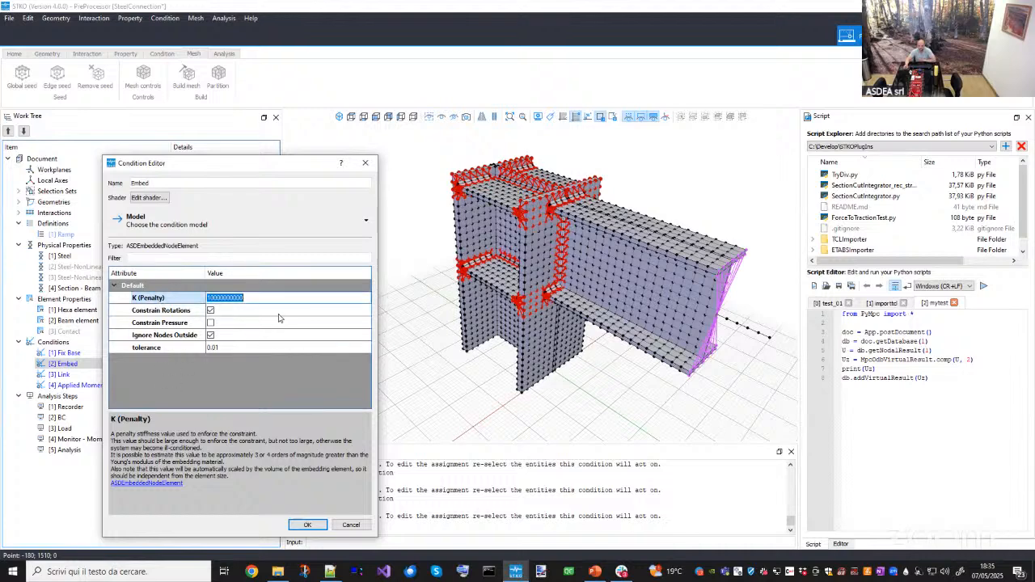
{"action": "left_click", "coordinate": [230, 385]}
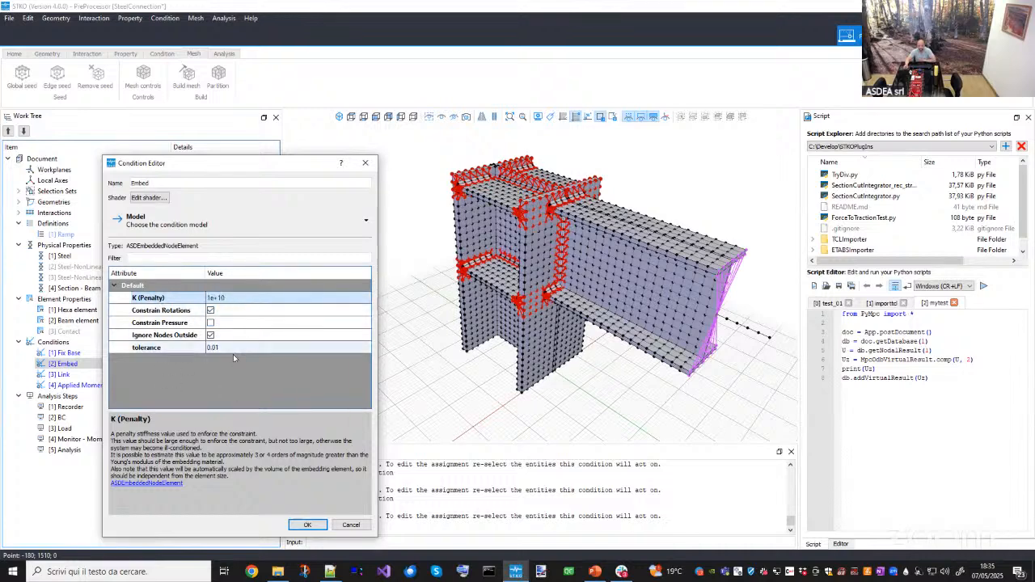
{"action": "left_click", "coordinate": [171, 349]}
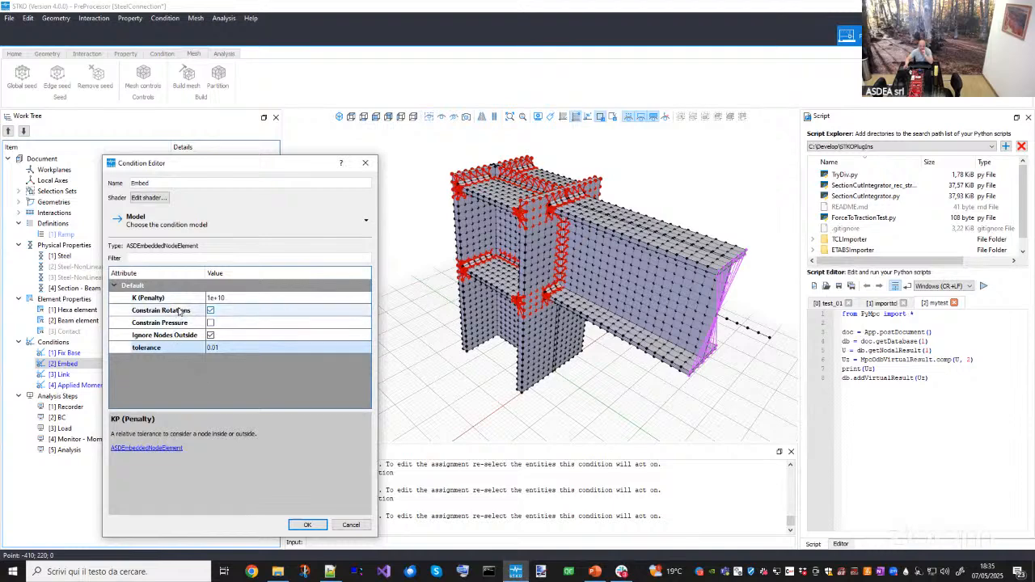
{"action": "left_click", "coordinate": [223, 298]}
{"action": "left_click", "coordinate": [222, 297]}
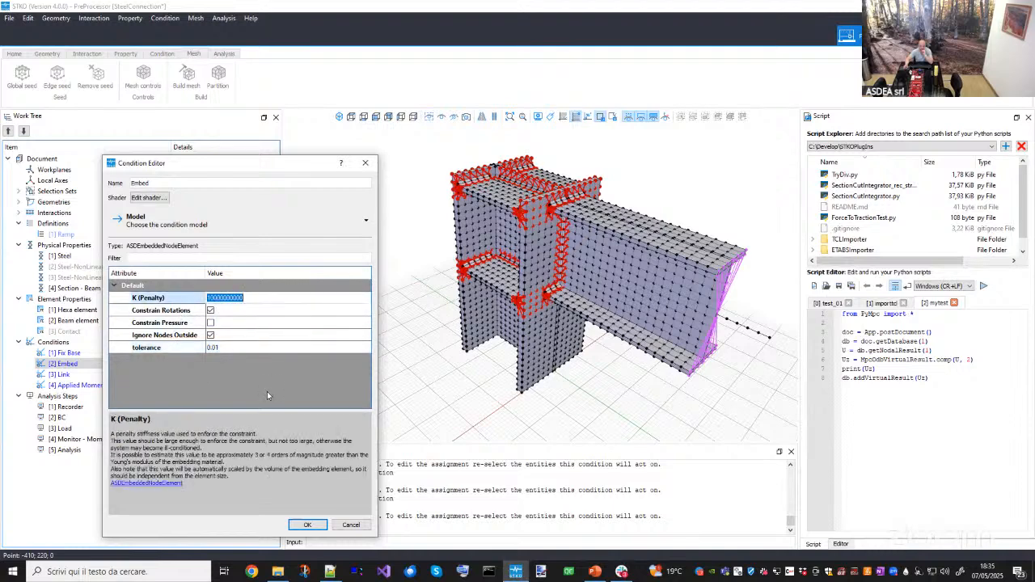
{"action": "key", "text": "Return"}
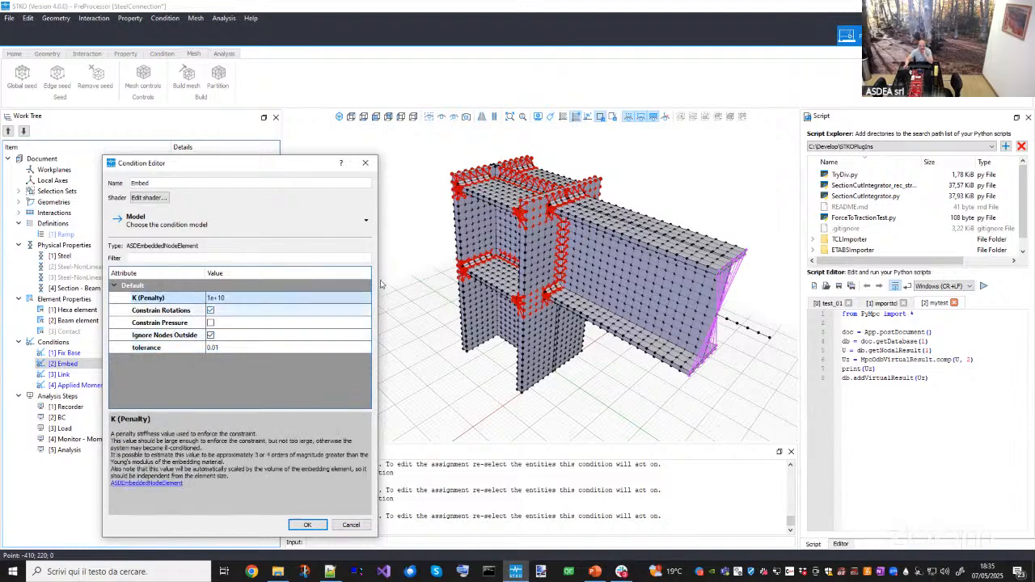
- Expand the interactions, highlight the Embed - Weld interaction, and cancel the Embed condition editor
{"action": "scroll", "coordinate": [528, 210], "scroll_direction": "up", "scroll_amount": 4}
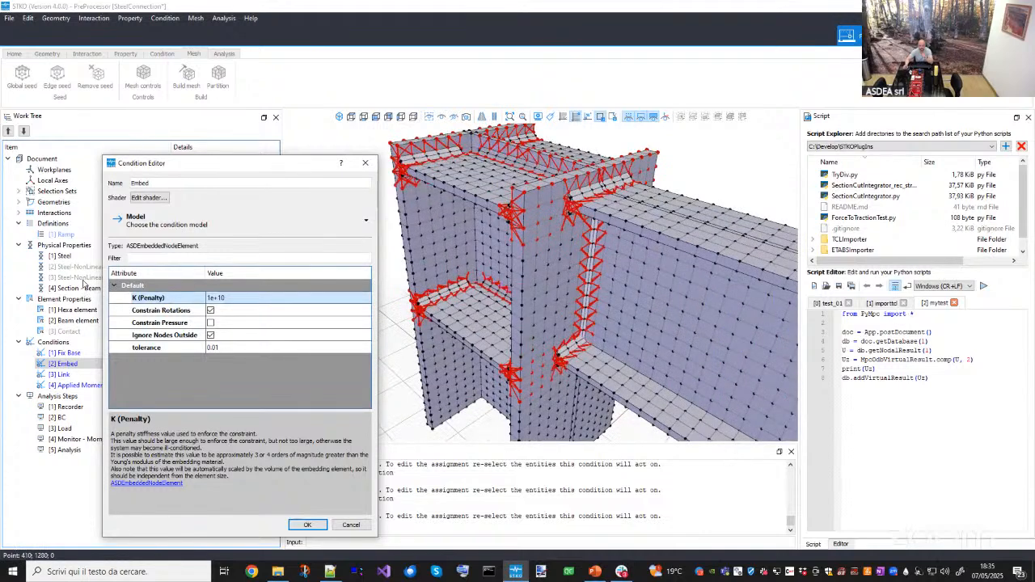
{"action": "left_click", "coordinate": [19, 212]}
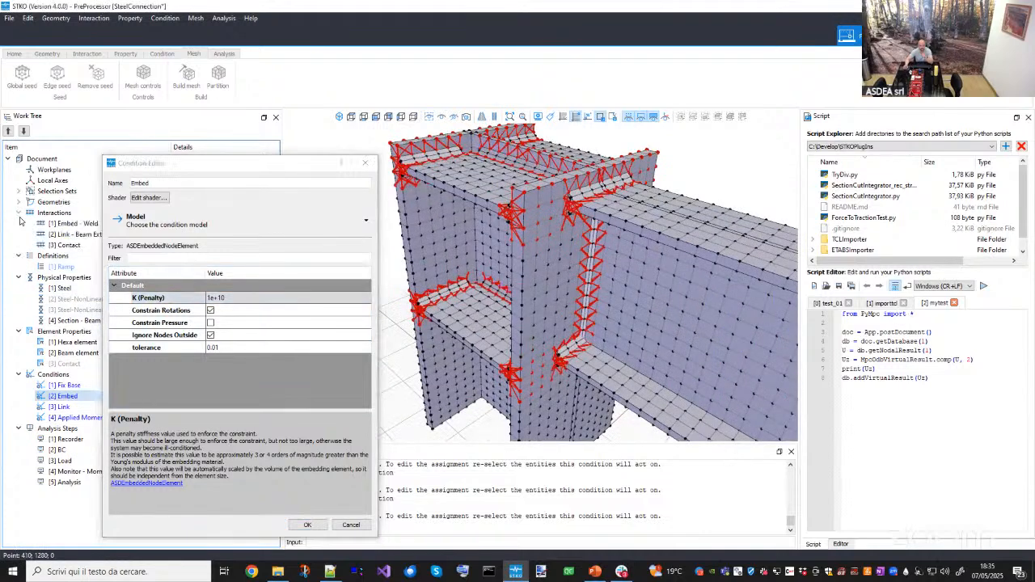
{"action": "left_click", "coordinate": [65, 223]}
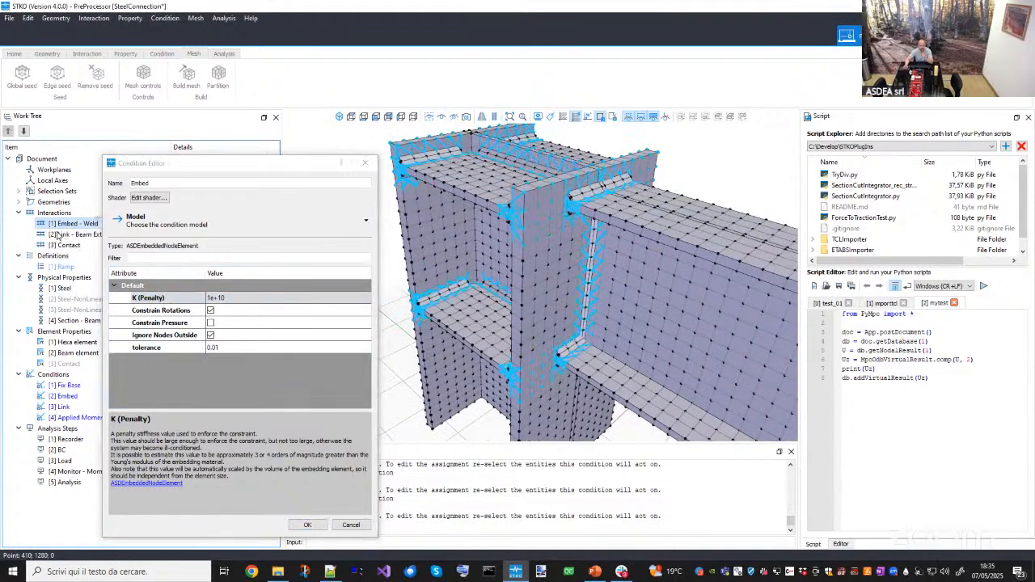
{"action": "left_click", "coordinate": [344, 524]}
- Open the Link condition in the Condition Editor and view its coupling at the beam end
{"action": "left_click", "coordinate": [71, 397]}
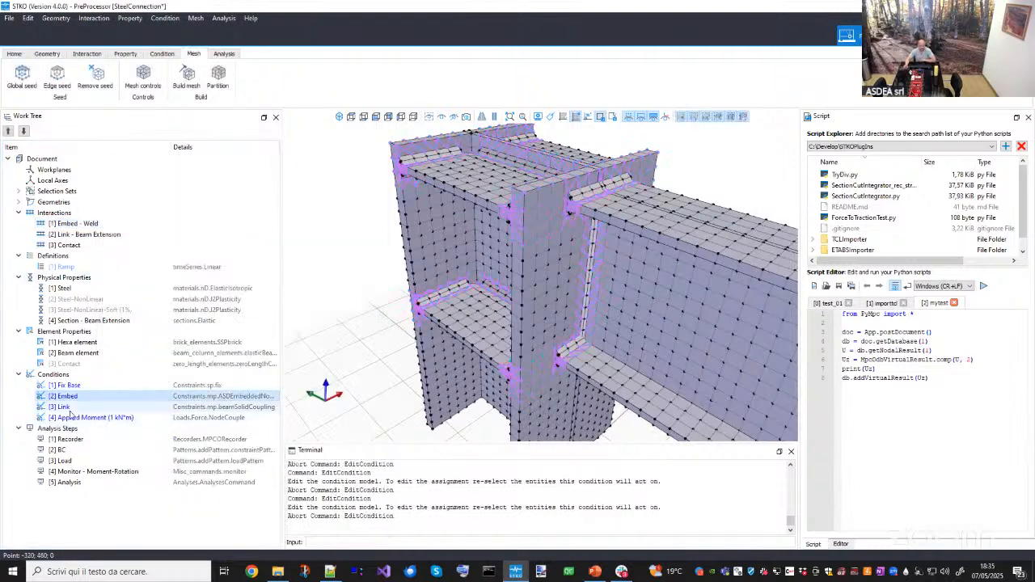
{"action": "double_click", "coordinate": [64, 407]}
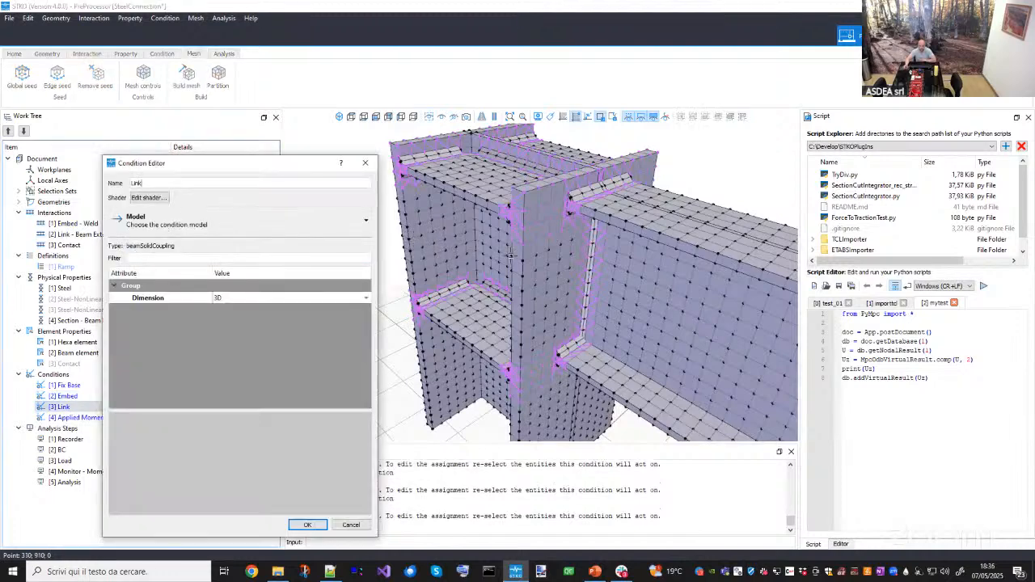
{"action": "scroll", "coordinate": [510, 249], "scroll_direction": "down", "scroll_amount": 5}
{"action": "middle_click_drag", "start_coordinate": [509, 248], "coordinate": [485, 242]}
{"action": "scroll", "coordinate": [674, 298], "scroll_direction": "up", "scroll_amount": 4}
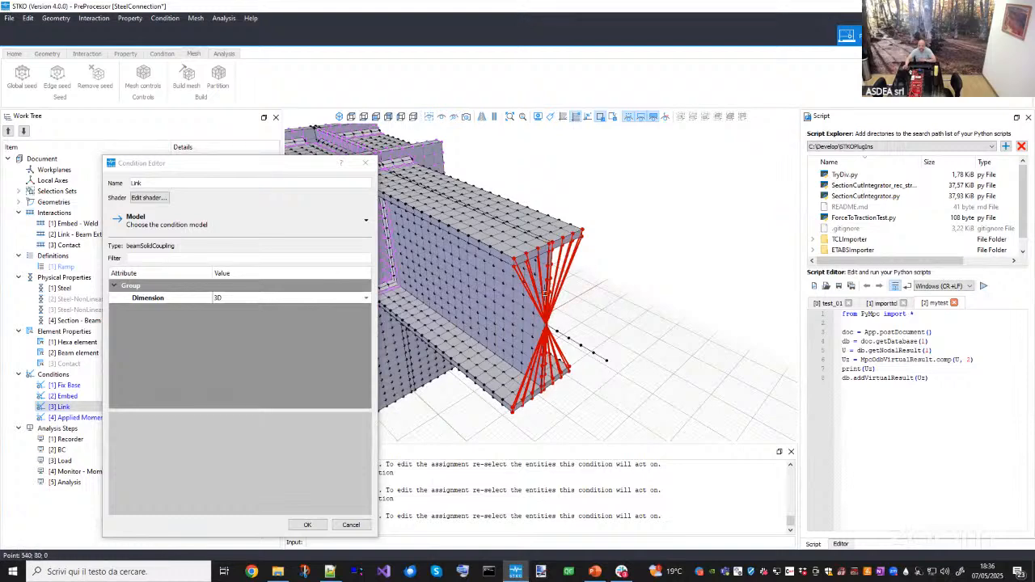
- Browse the available mp constraint models for the Link condition and cancel the editor without changes
{"action": "left_click", "coordinate": [173, 230]}
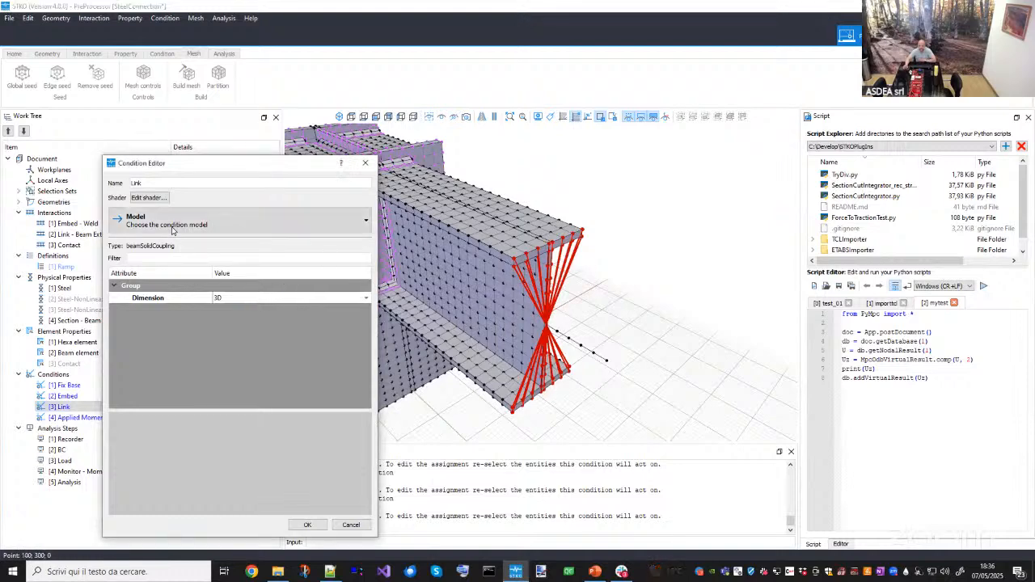
{"action": "mouse_move", "coordinate": [163, 243]}
{"action": "mouse_move", "coordinate": [214, 242]}
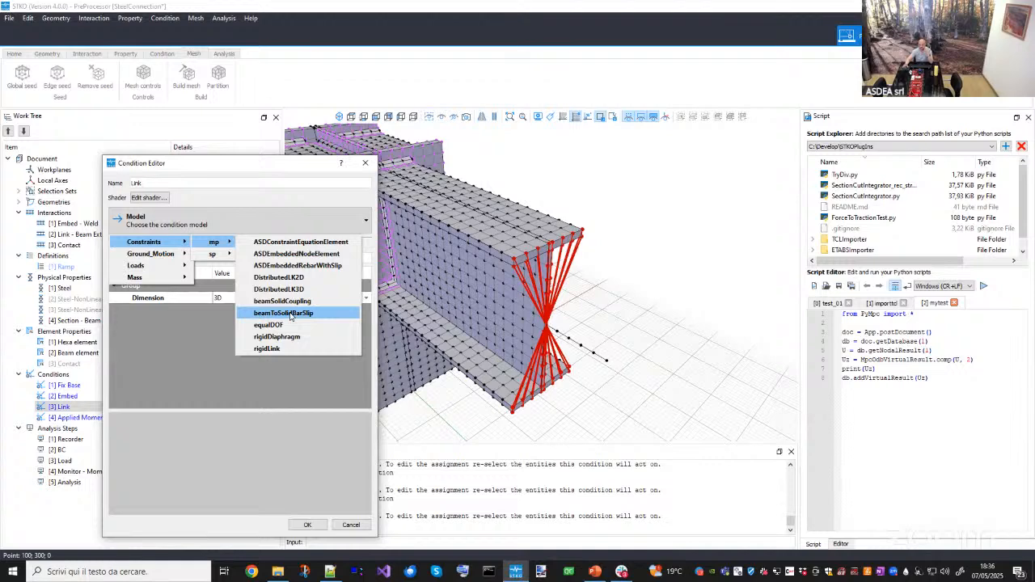
{"action": "left_click", "coordinate": [286, 382]}
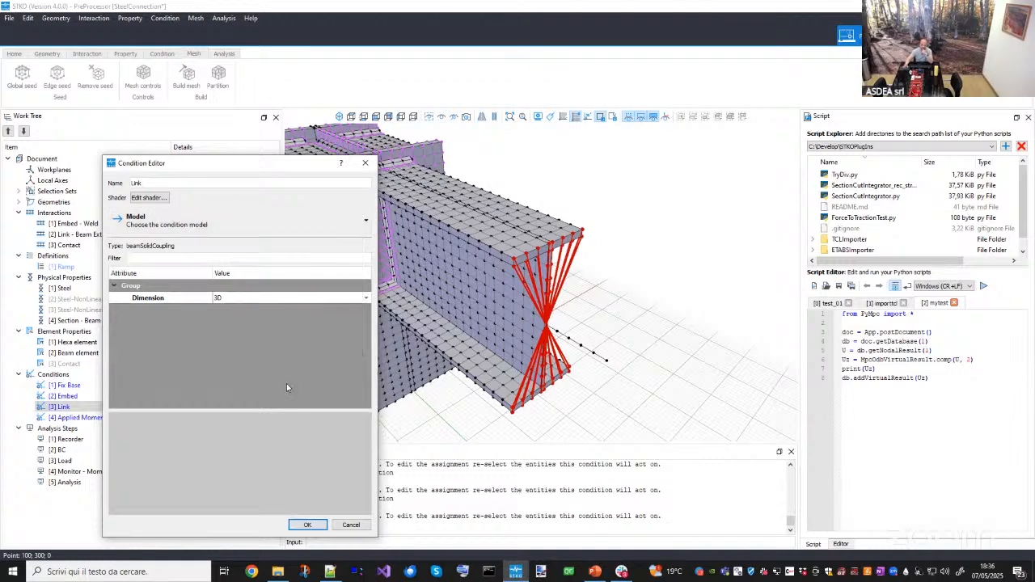
{"action": "left_click", "coordinate": [351, 529]}
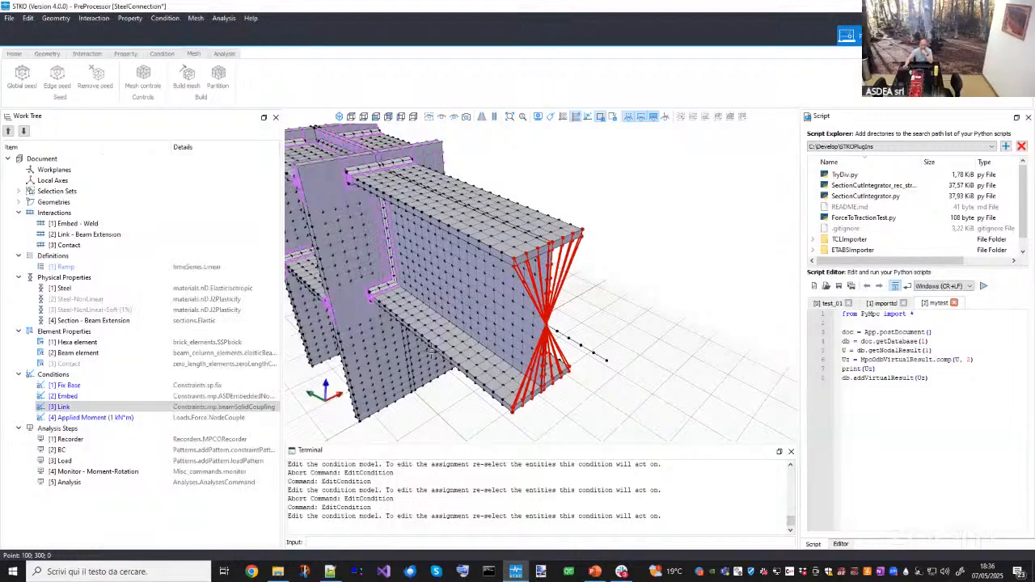
- Examine the Link coupling between the solid beam and the beam extension in the viewport
{"action": "scroll", "coordinate": [518, 324], "scroll_direction": "down", "scroll_amount": 1}
{"action": "middle_click_drag", "start_coordinate": [534, 319], "coordinate": [560, 318]}
{"action": "scroll", "coordinate": [596, 326], "scroll_direction": "down", "scroll_amount": 2}
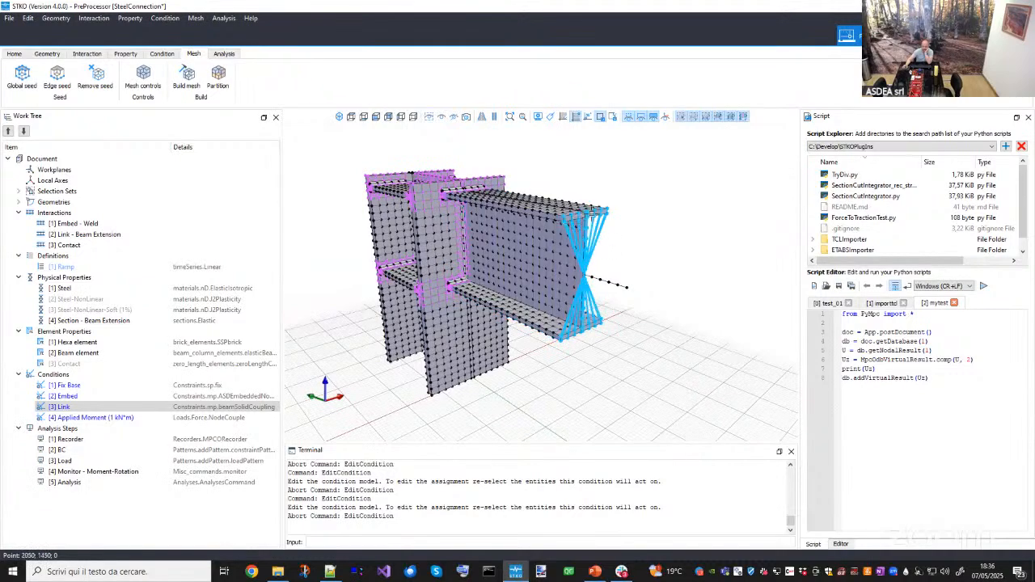
{"action": "scroll", "coordinate": [594, 218], "scroll_direction": "up", "scroll_amount": 3}
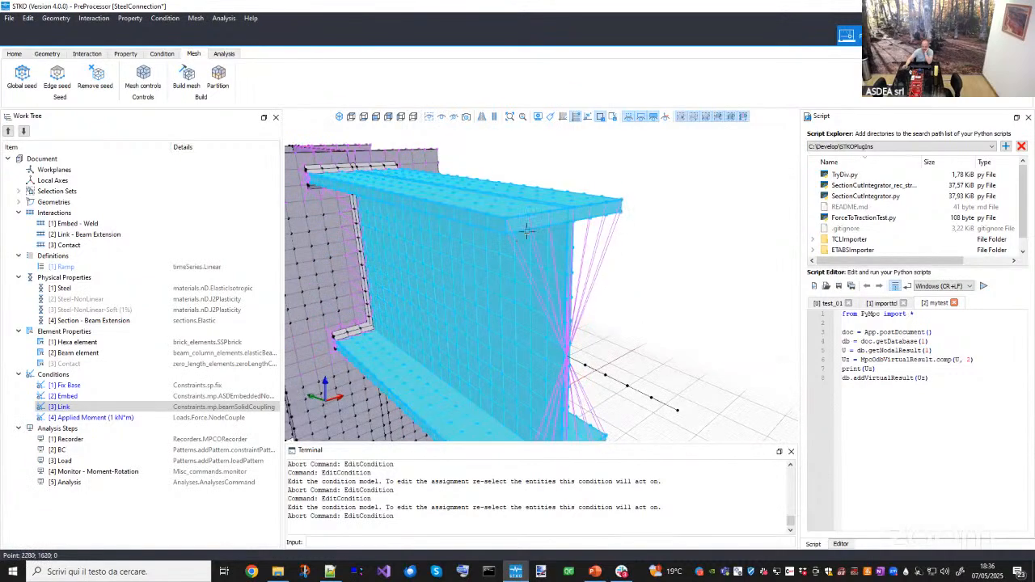
{"action": "scroll", "coordinate": [569, 270], "scroll_direction": "down", "scroll_amount": 4}
{"action": "middle_click_drag", "start_coordinate": [569, 270], "coordinate": [607, 307]}
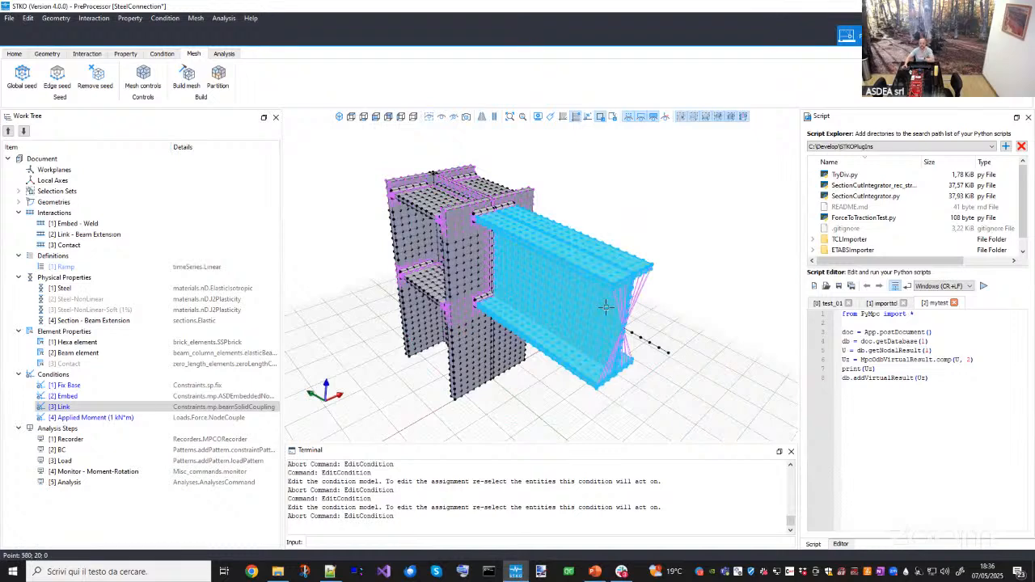
{"action": "scroll", "coordinate": [597, 314], "scroll_direction": "up", "scroll_amount": 5}
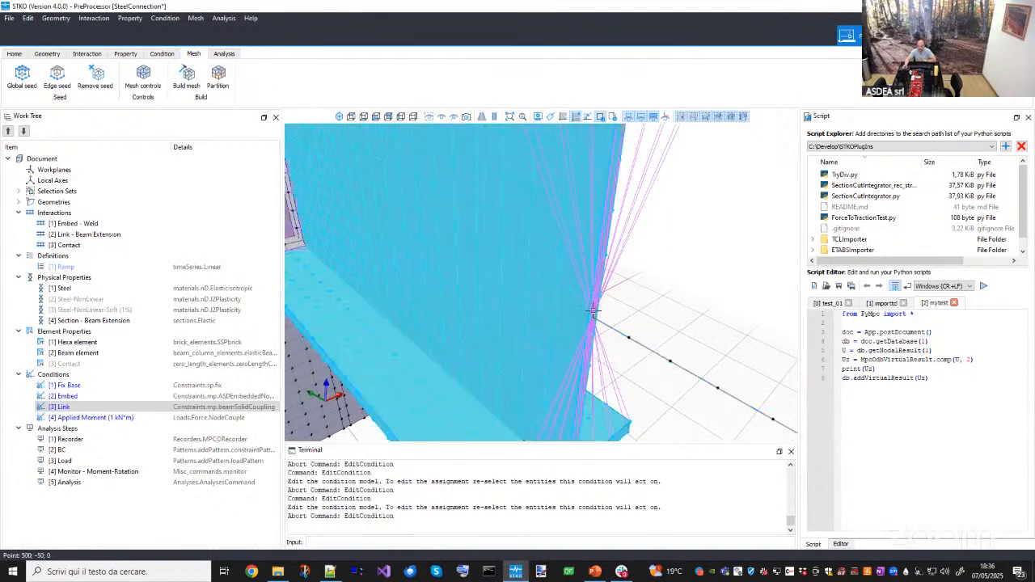
{"action": "scroll", "coordinate": [585, 317], "scroll_direction": "down", "scroll_amount": 5}
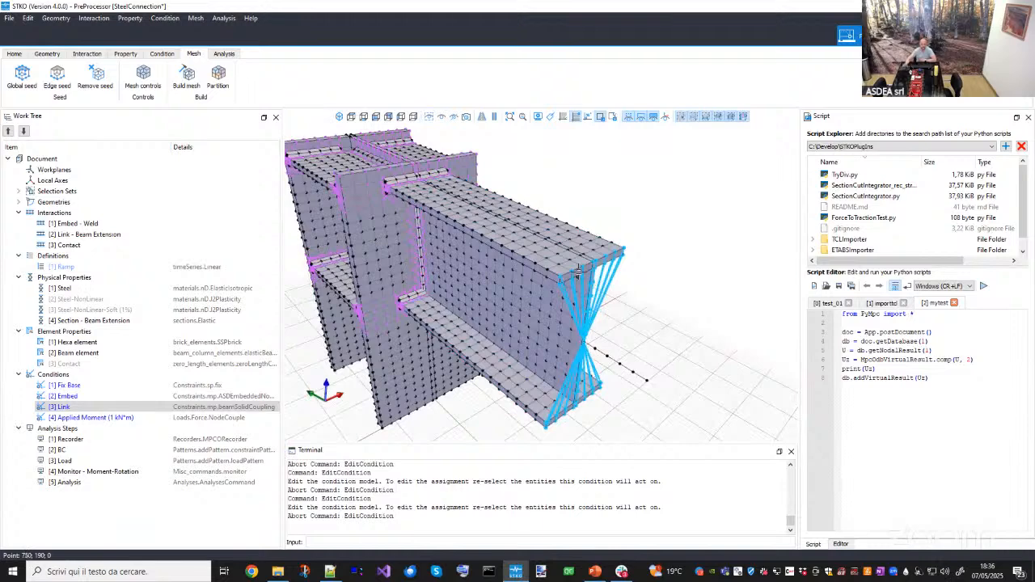
- Highlight the Embed, Link and Applied Moment conditions in turn and open the Applied Moment (1 kN*m) condition editor
{"action": "left_click", "coordinate": [68, 396]}
{"action": "left_click", "coordinate": [81, 407]}
{"action": "left_click", "coordinate": [87, 417]}
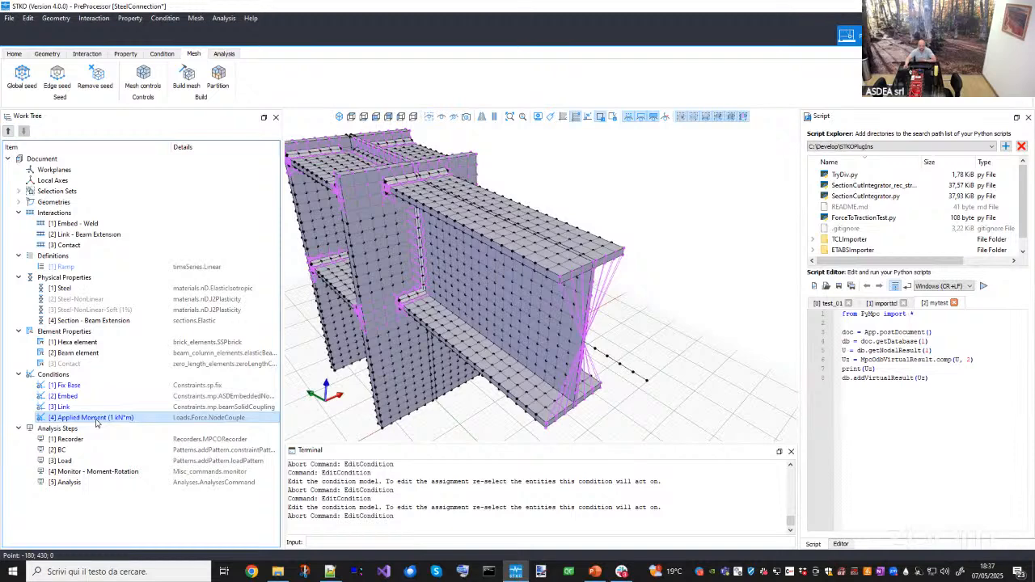
{"action": "scroll", "coordinate": [460, 309], "scroll_direction": "down", "scroll_amount": 3}
{"action": "middle_click_drag", "start_coordinate": [462, 309], "coordinate": [454, 336]}
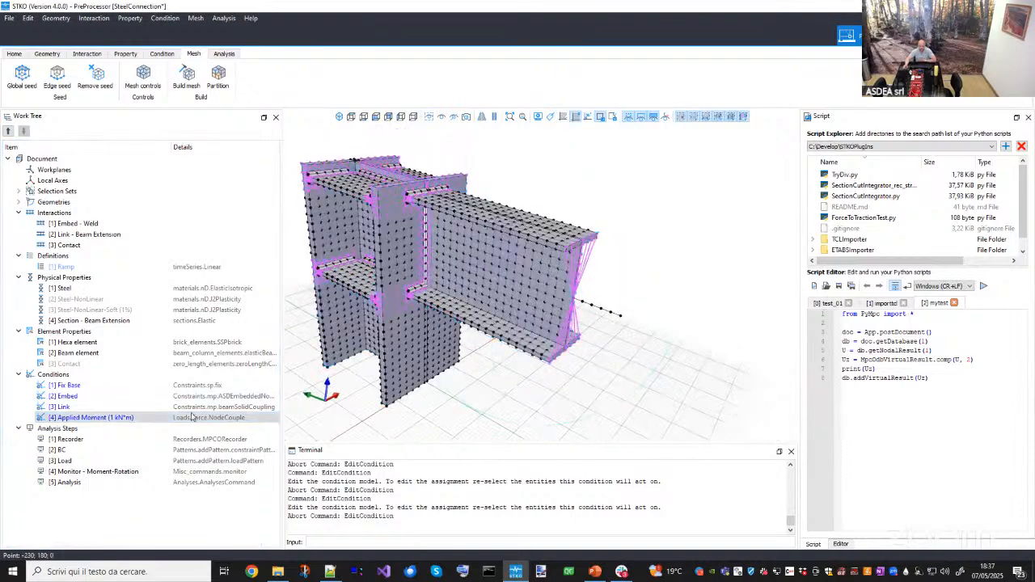
{"action": "double_click", "coordinate": [129, 418]}
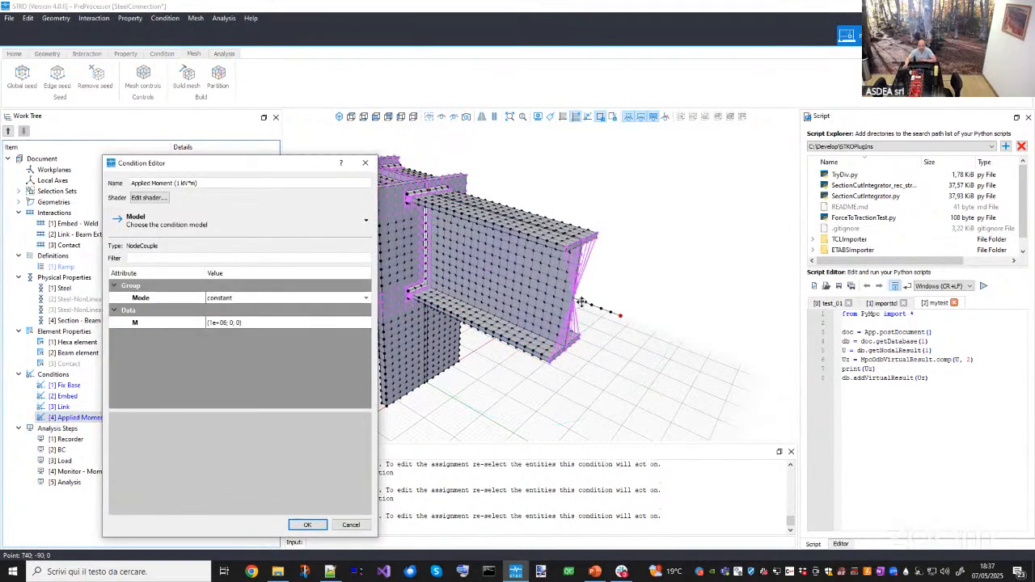
- Examine the loaded node at the tip of the beam extension while the Applied Moment editor stays open
{"action": "scroll", "coordinate": [628, 303], "scroll_direction": "down", "scroll_amount": 2}
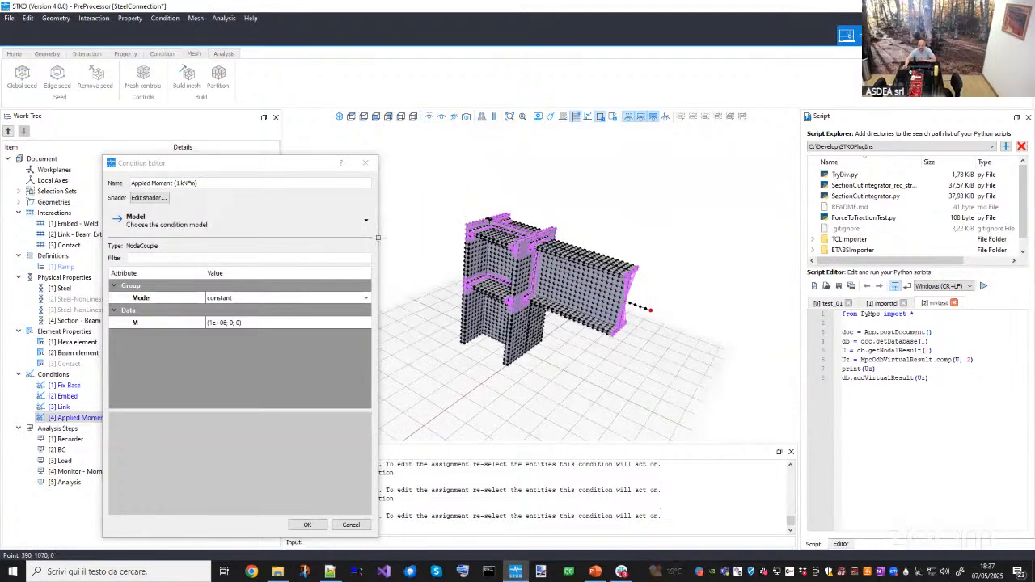
{"action": "left_click_drag", "start_coordinate": [306, 168], "coordinate": [320, 166]}
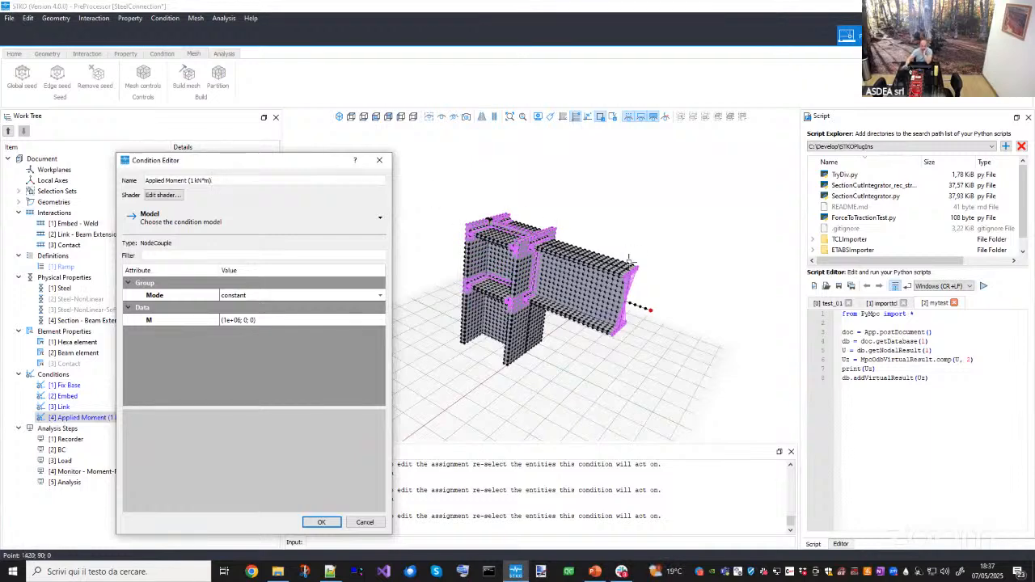
{"action": "middle_click_drag", "start_coordinate": [647, 263], "coordinate": [615, 275]}
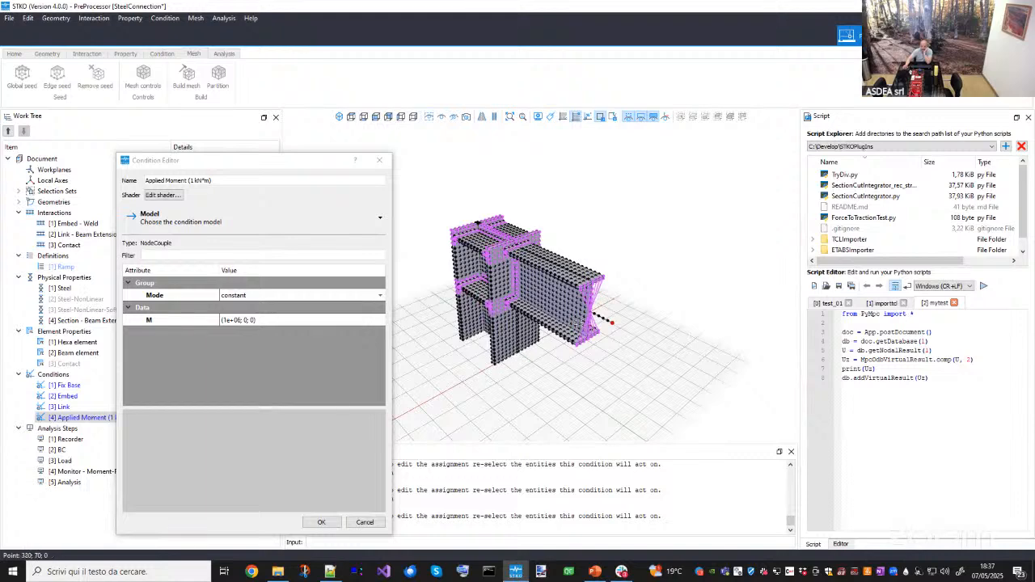
{"action": "middle_click_drag", "start_coordinate": [579, 323], "coordinate": [568, 391]}
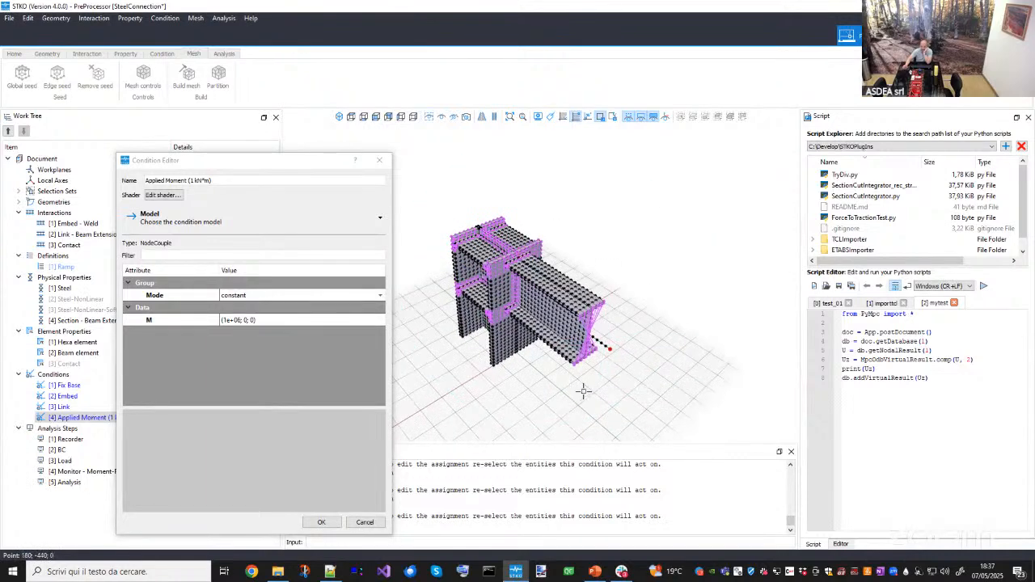
{"action": "left_click", "coordinate": [228, 327]}
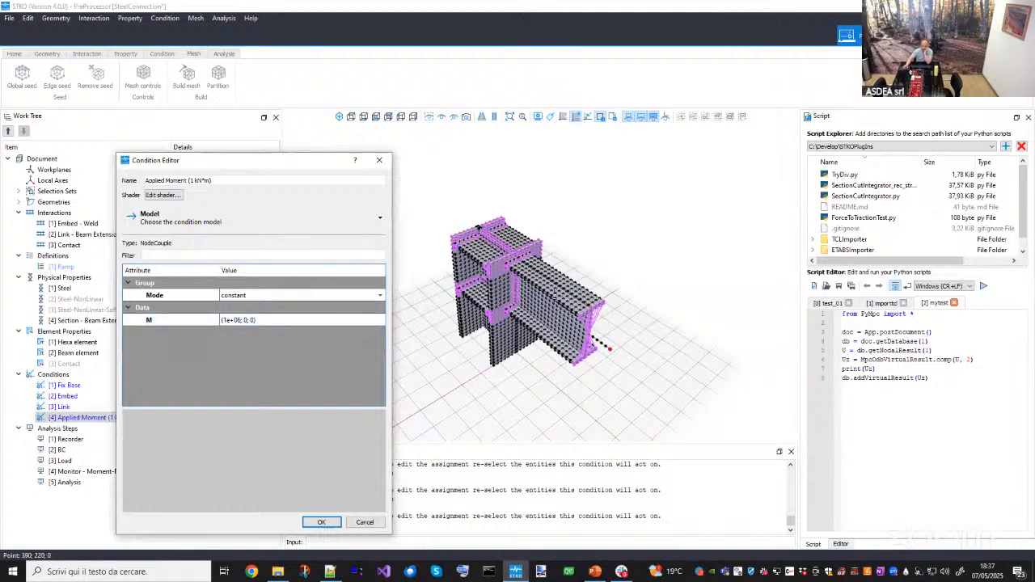
{"action": "middle_click_drag", "start_coordinate": [623, 325], "coordinate": [600, 249]}
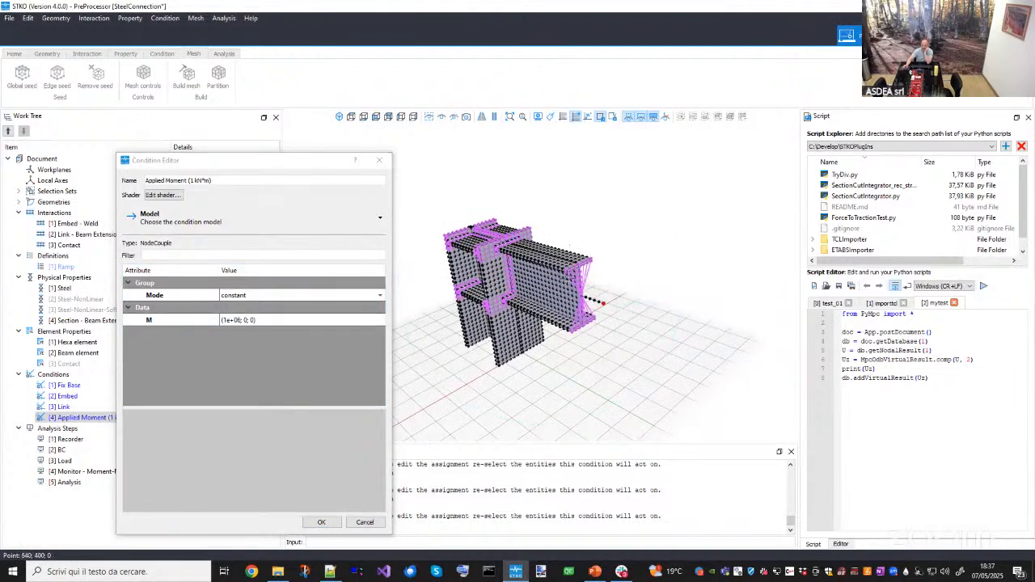
- Inspect the Applied Moment's NodeCouple M vector and constant mode, then cancel the editor
{"action": "left_click", "coordinate": [229, 322]}
{"action": "left_click", "coordinate": [230, 324]}
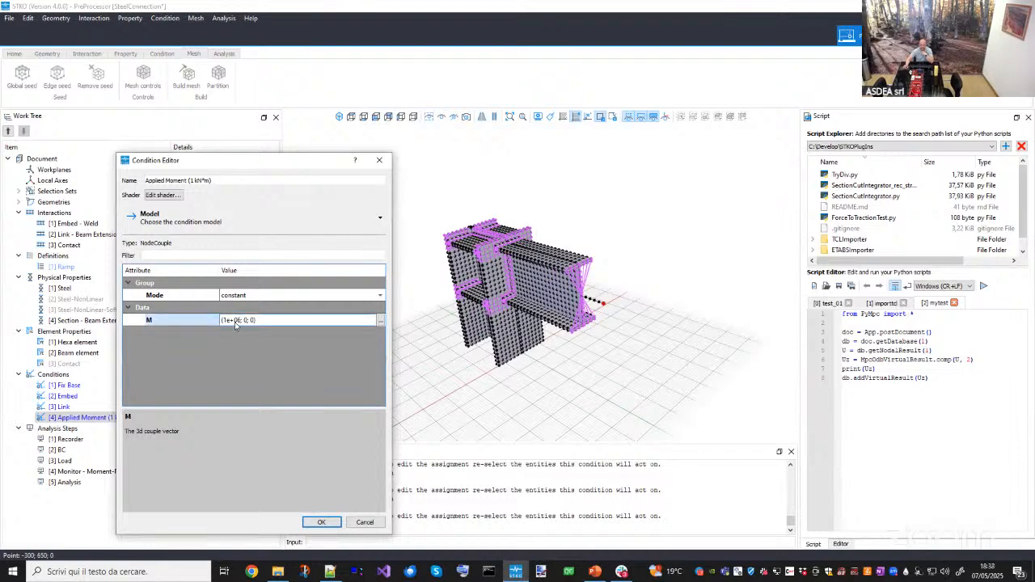
{"action": "left_click", "coordinate": [238, 336]}
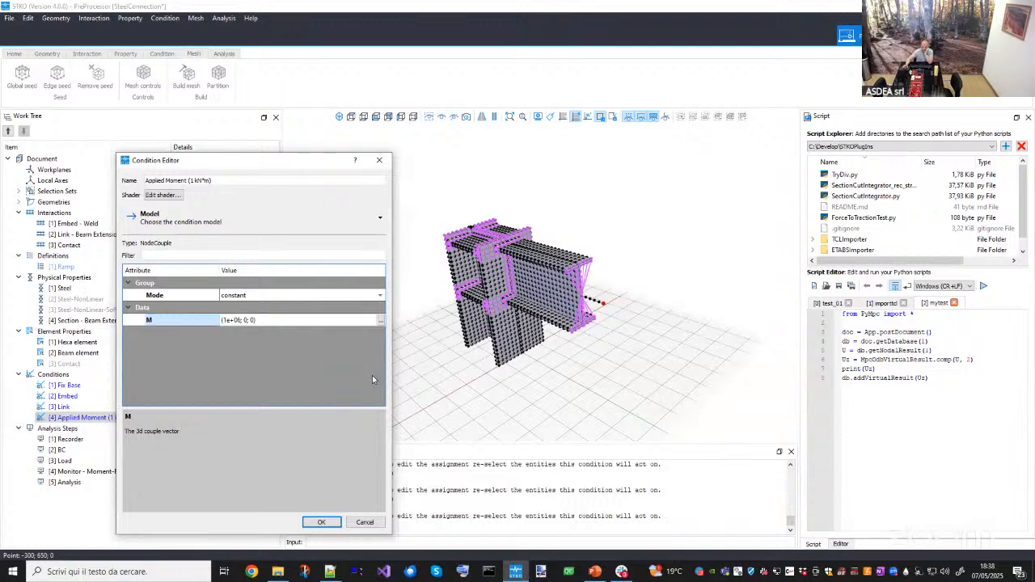
{"action": "left_click", "coordinate": [365, 522]}
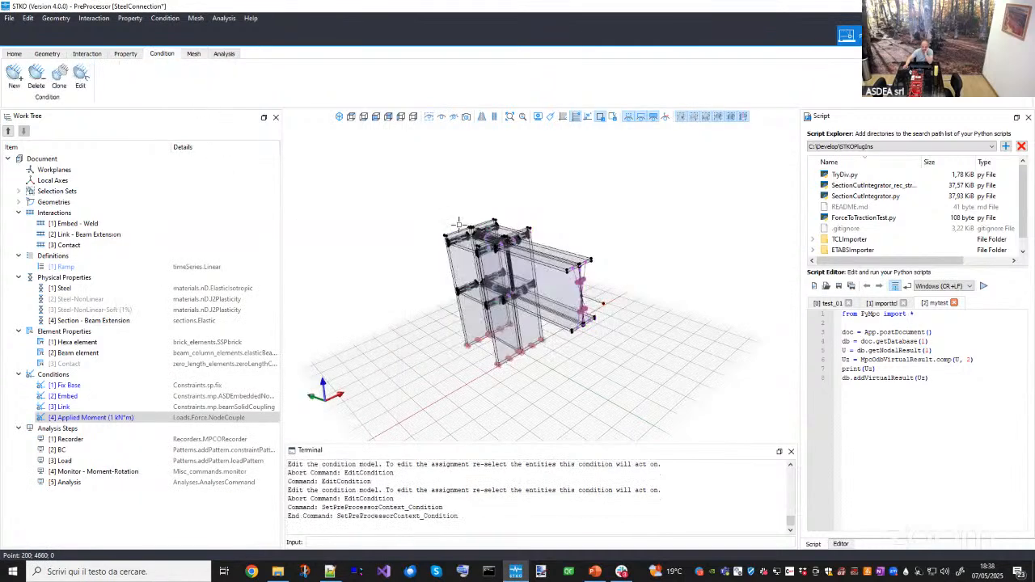
- Examine the geometry and condition locations around the beam extension in the viewport
{"action": "middle_click_drag", "start_coordinate": [459, 224], "coordinate": [573, 333]}
{"action": "scroll", "coordinate": [606, 282], "scroll_direction": "up", "scroll_amount": 5}
{"action": "middle_click_drag", "start_coordinate": [606, 282], "coordinate": [738, 397]}
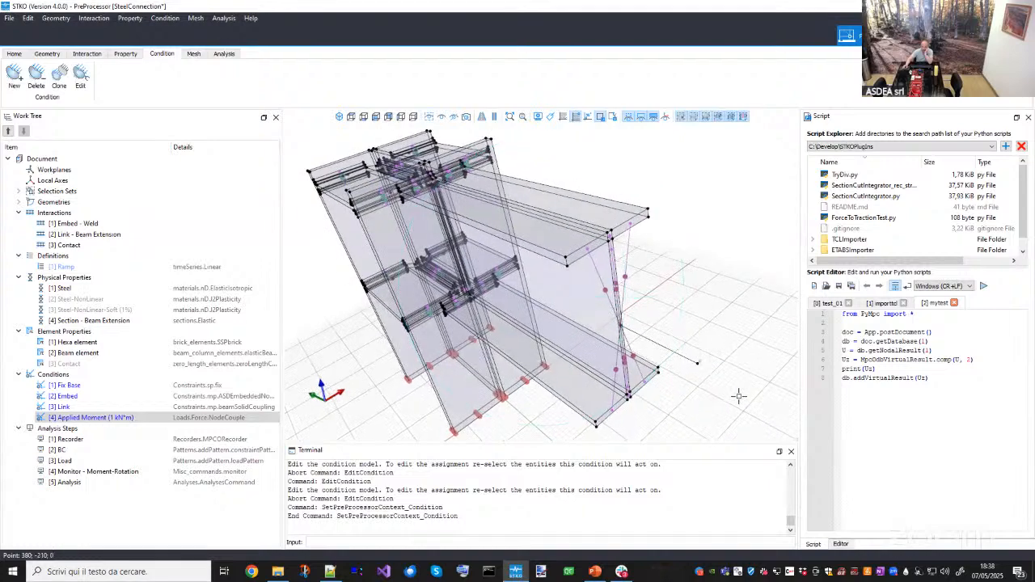
{"action": "scroll", "coordinate": [738, 395], "scroll_direction": "up", "scroll_amount": 3}
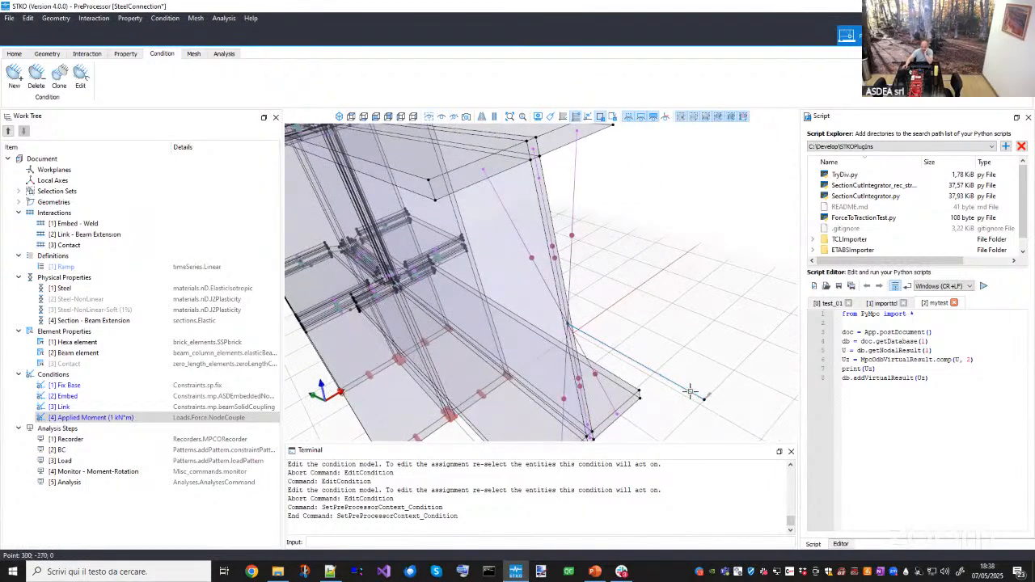
{"action": "scroll", "coordinate": [690, 392], "scroll_direction": "down", "scroll_amount": 5}
{"action": "middle_click_drag", "start_coordinate": [526, 303], "coordinate": [548, 288]}
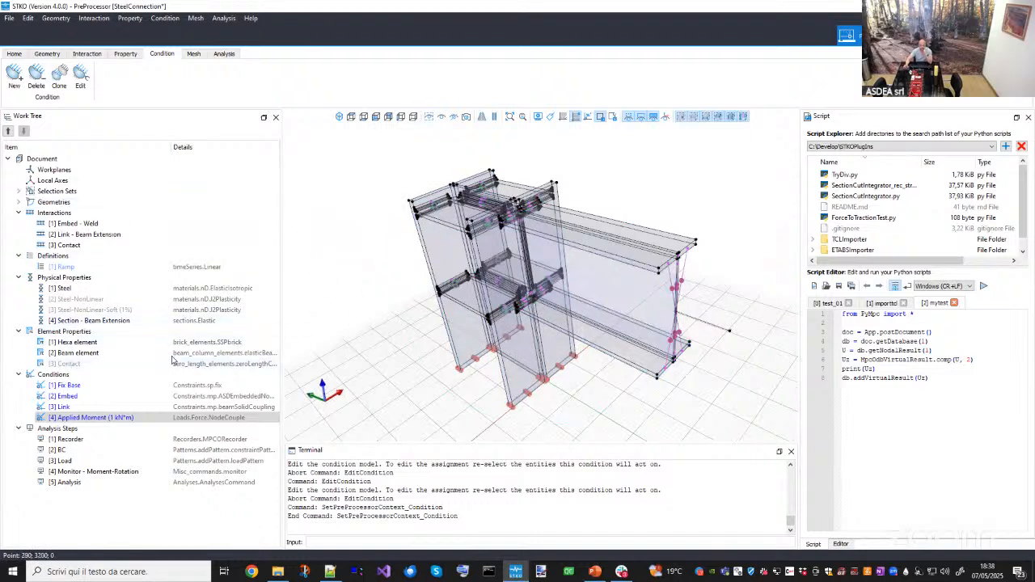
- Browse through the analysis steps from Recorder down to Analysis
{"action": "left_click", "coordinate": [73, 439]}
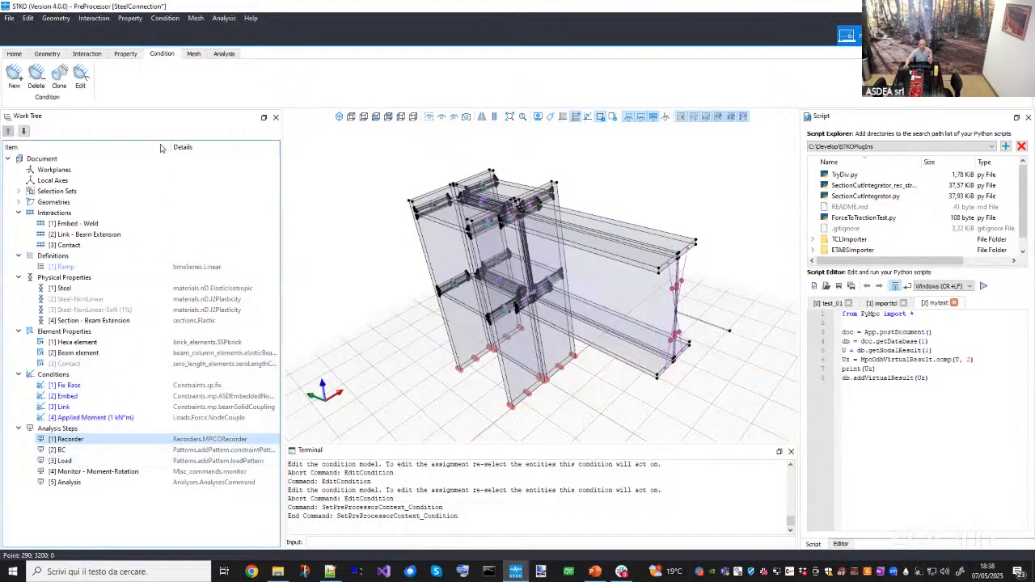
{"action": "left_click", "coordinate": [223, 54]}
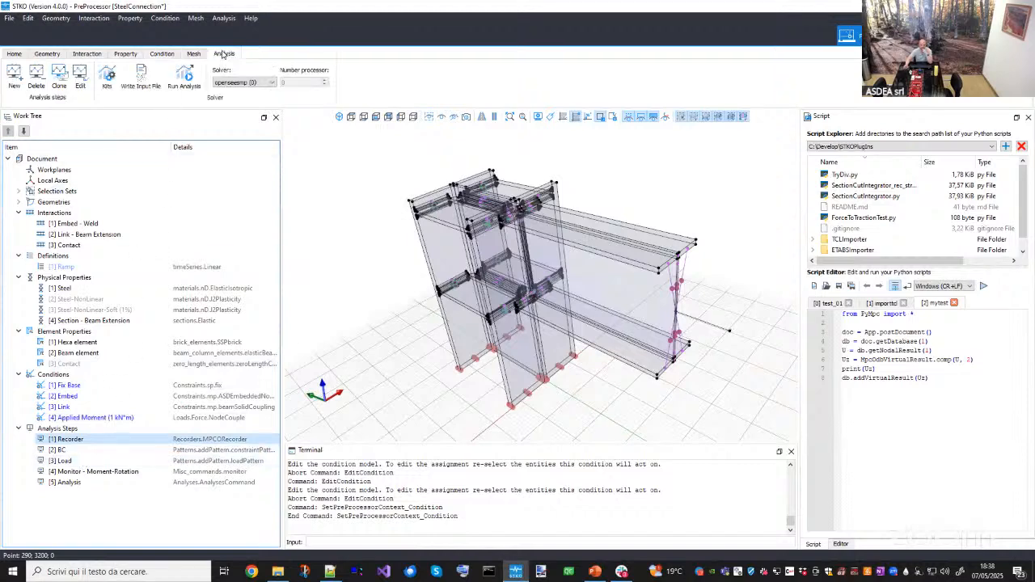
{"action": "left_click", "coordinate": [47, 54]}
{"action": "left_click", "coordinate": [79, 449]}
{"action": "key", "text": "Down"}
{"action": "key", "text": "Down"}
{"action": "key", "text": "Down"}
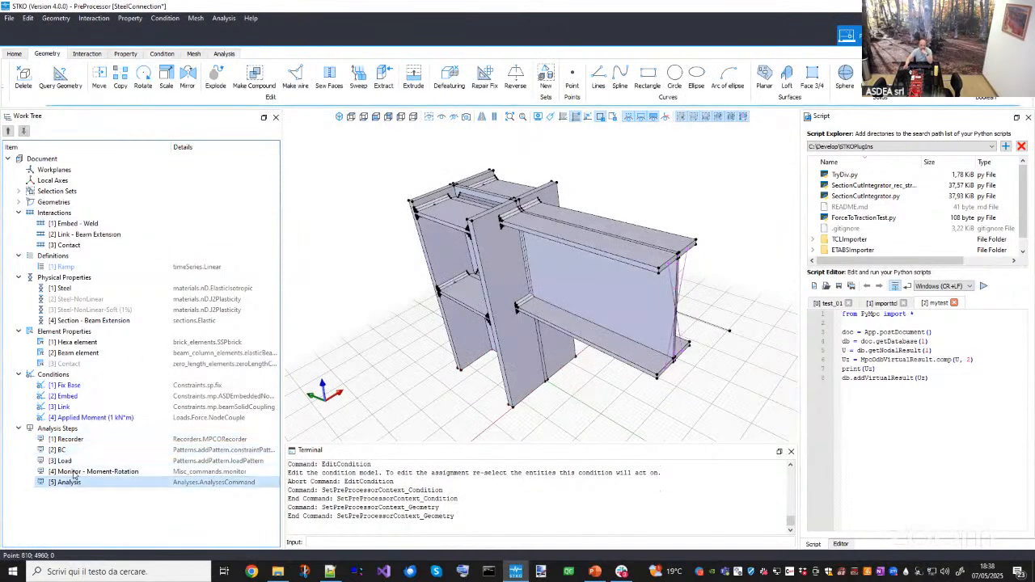
- Open the Recorder analysis step editor and review its MPCORecorder model and recorded nodal and element results
{"action": "double_click", "coordinate": [71, 439]}
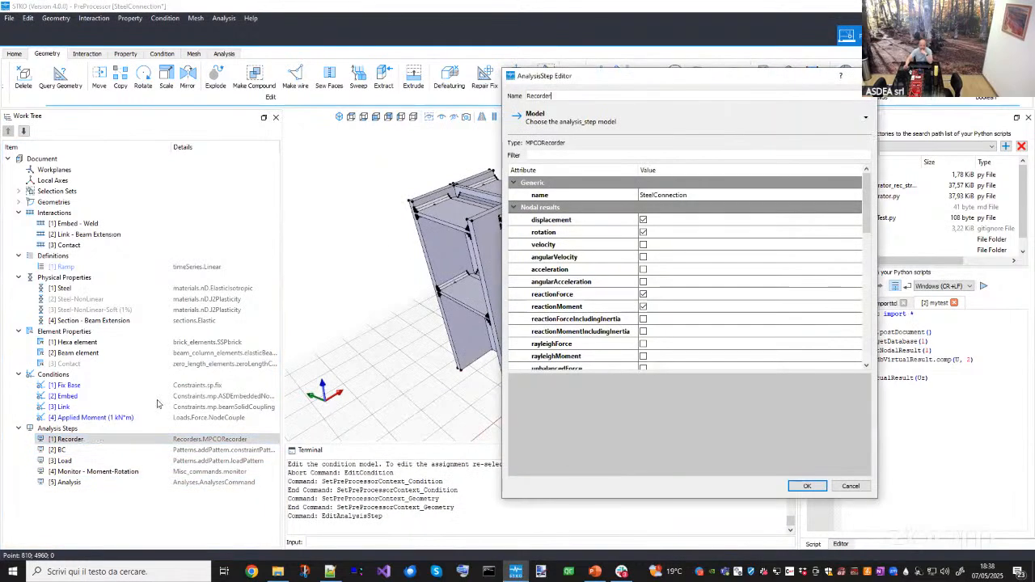
{"action": "left_click", "coordinate": [550, 119]}
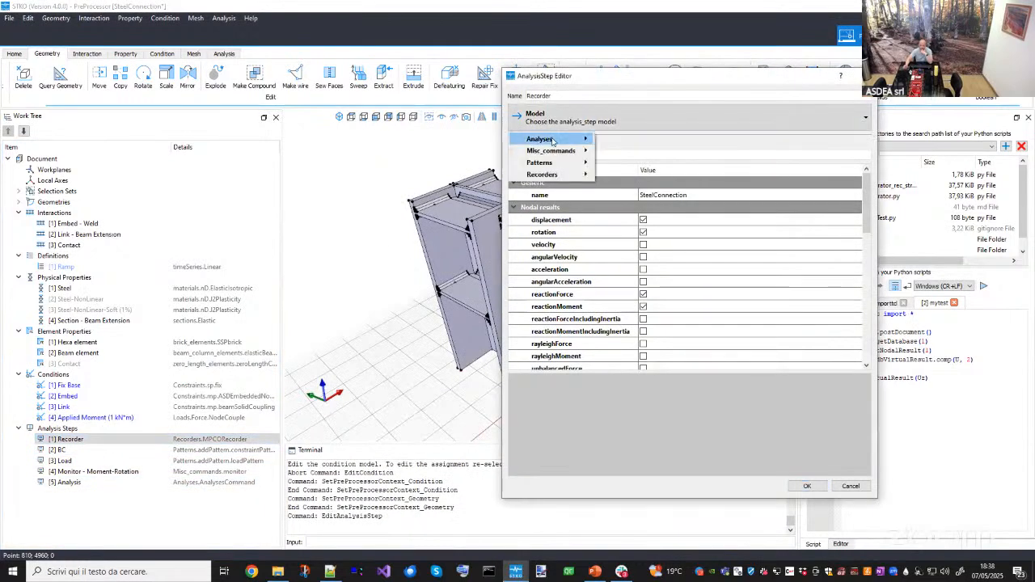
{"action": "mouse_move", "coordinate": [566, 175]}
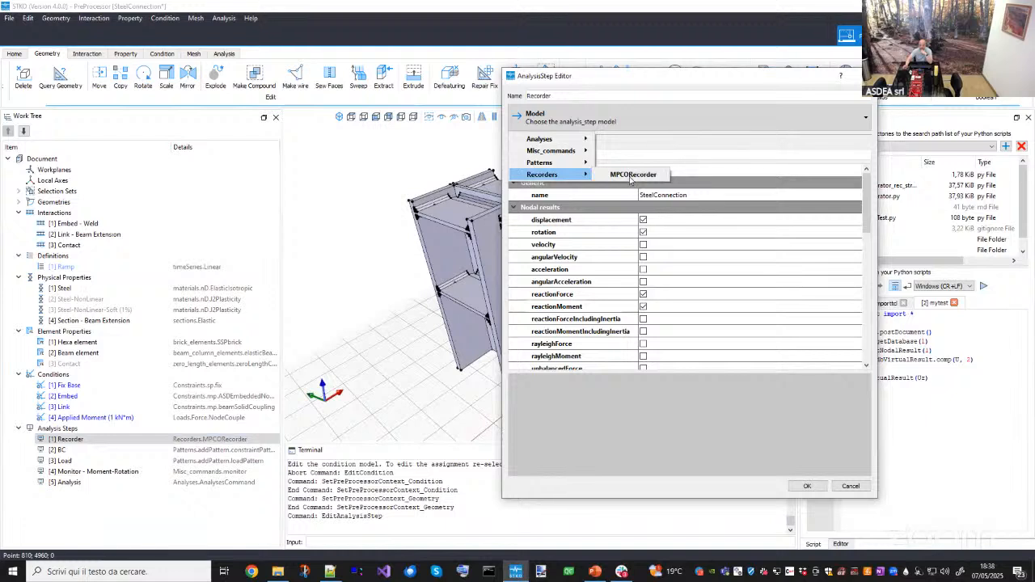
{"action": "left_click", "coordinate": [632, 175]}
{"action": "double_click", "coordinate": [707, 194]}
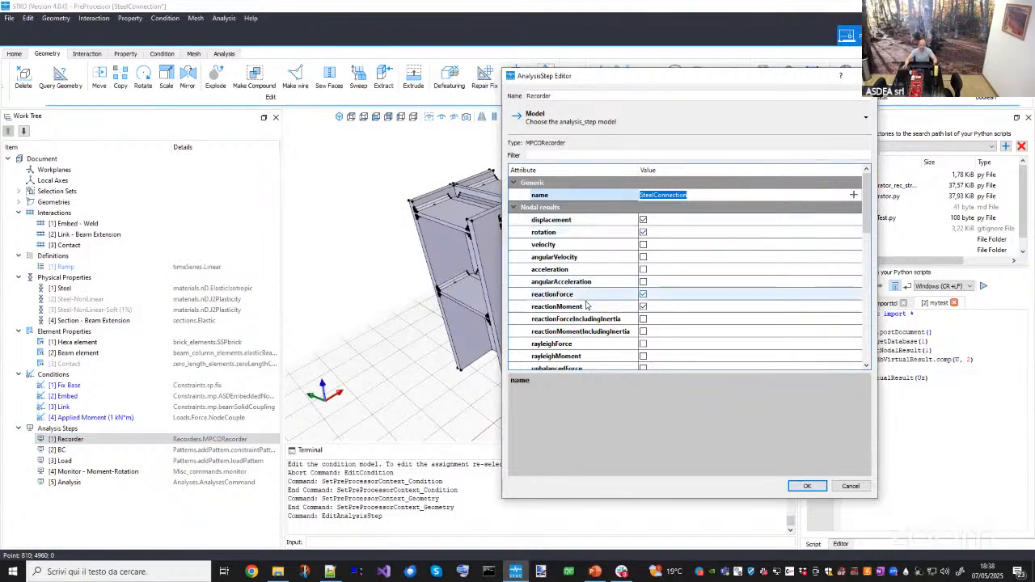
{"action": "scroll", "coordinate": [578, 323], "scroll_direction": "down", "scroll_amount": 3}
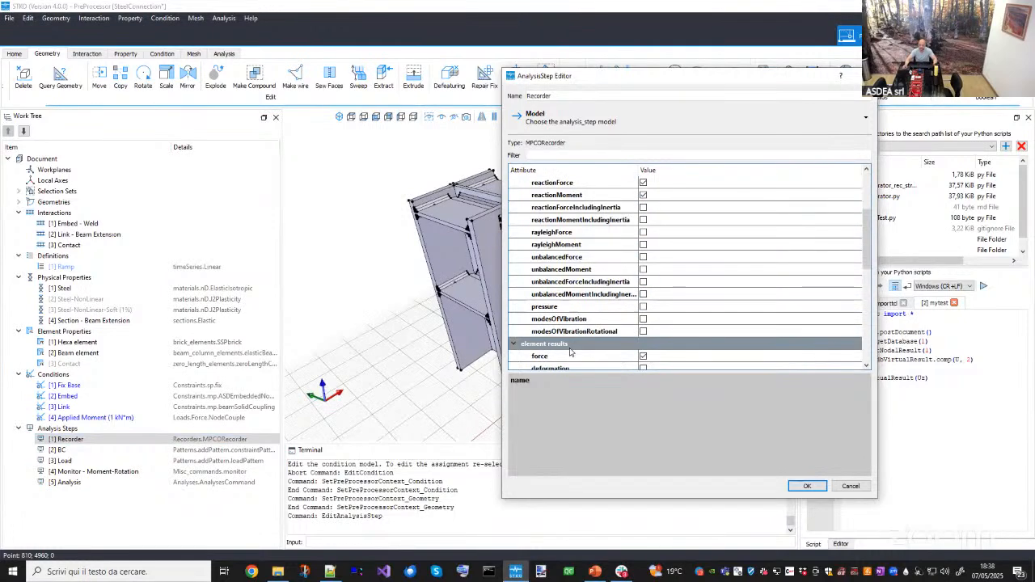
{"action": "scroll", "coordinate": [570, 352], "scroll_direction": "down", "scroll_amount": 5}
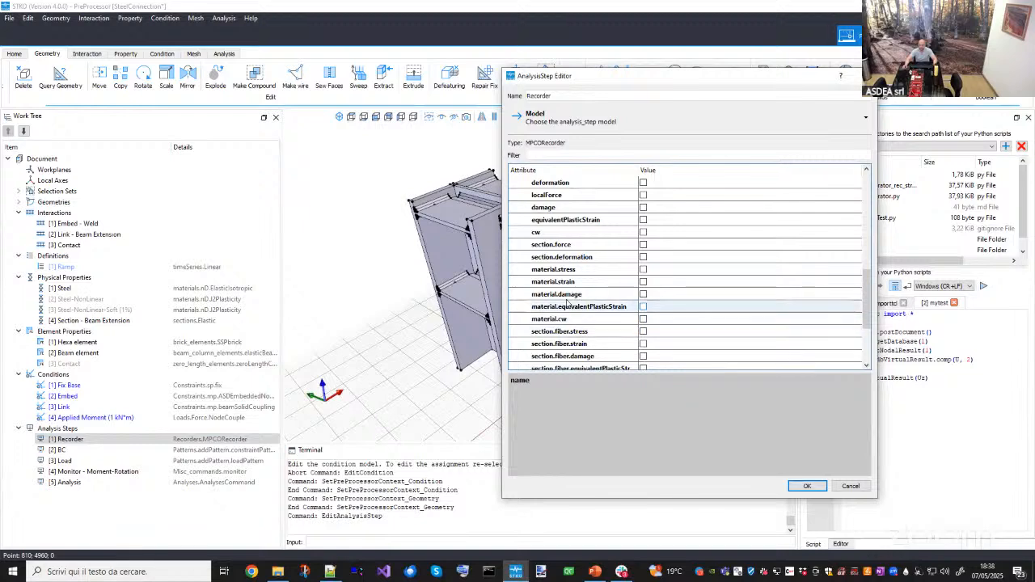
{"action": "scroll", "coordinate": [570, 307], "scroll_direction": "down", "scroll_amount": 2}
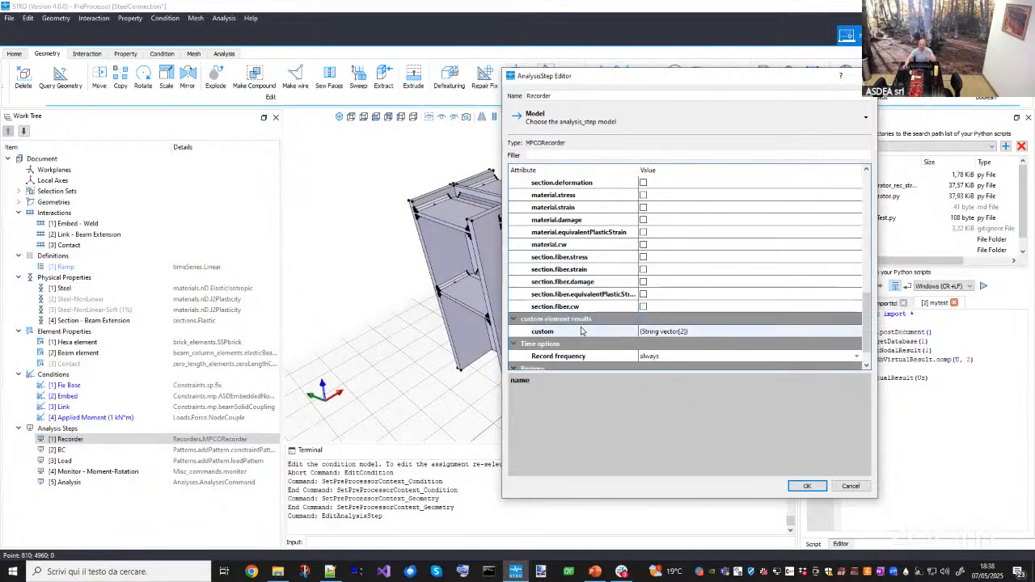
- Inspect the Recorder's custom element results strain and stress, then cancel the editor
{"action": "left_click", "coordinate": [581, 331]}
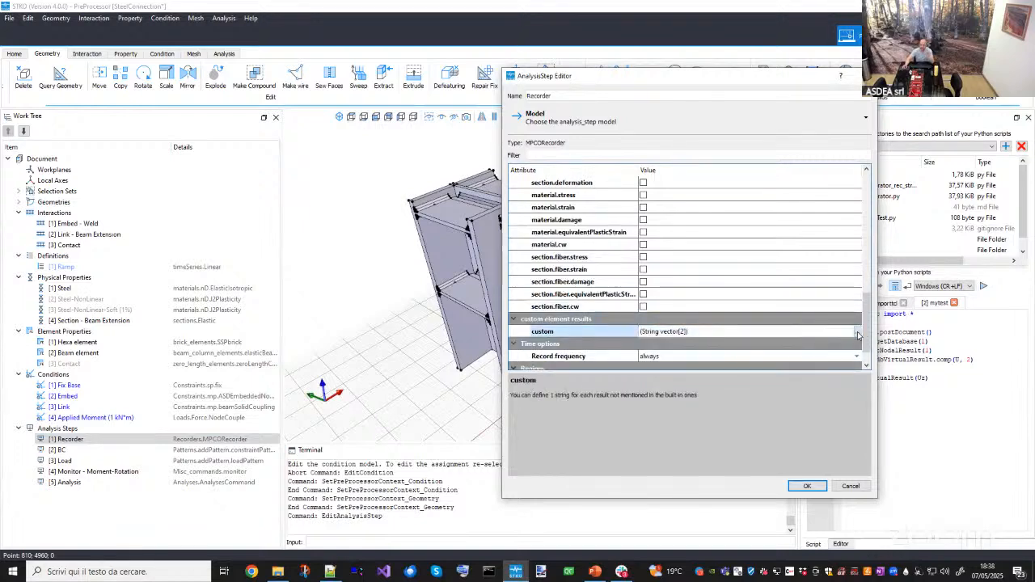
{"action": "left_click", "coordinate": [858, 331]}
{"action": "left_click", "coordinate": [671, 263]}
{"action": "left_click", "coordinate": [671, 277]}
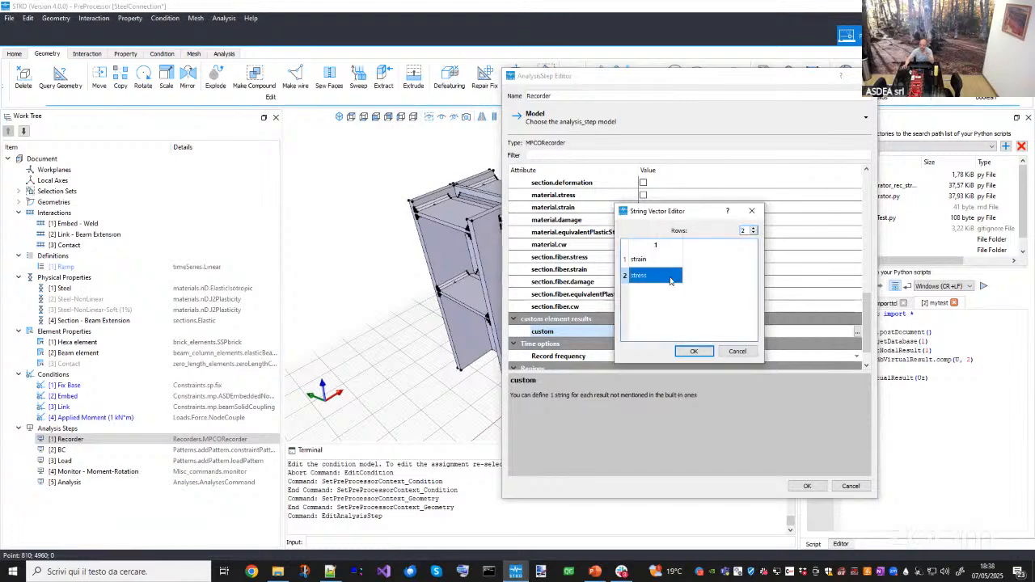
{"action": "left_click", "coordinate": [752, 211]}
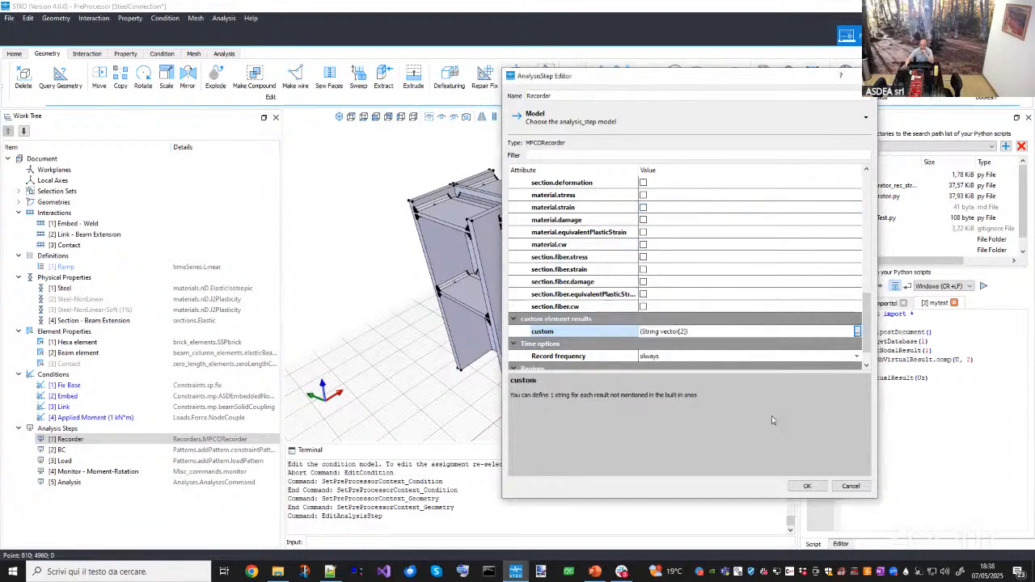
{"action": "left_click", "coordinate": [851, 486]}
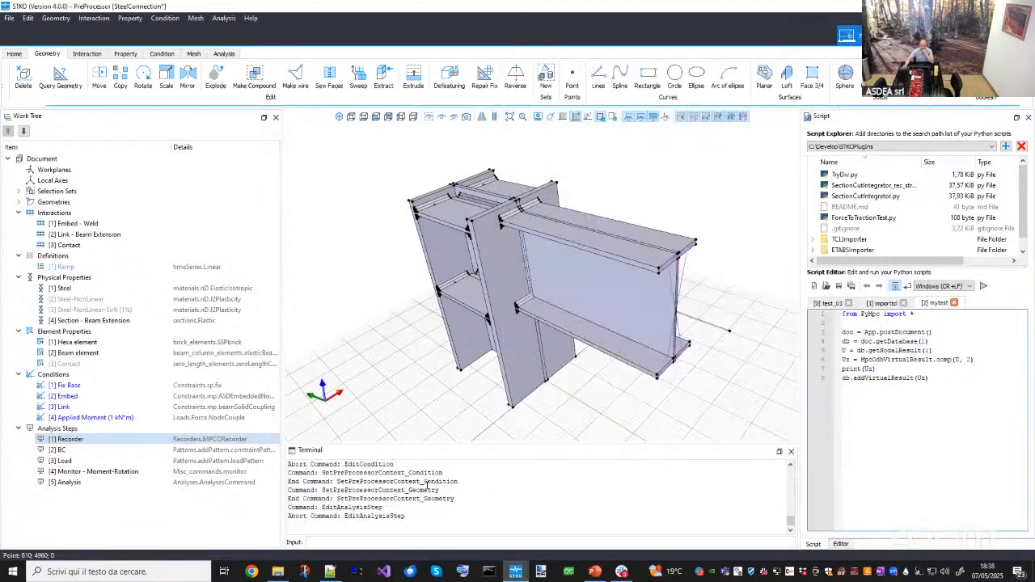
- Open the BC analysis step editor and inspect its sp constraint list containing Fix Base
{"action": "double_click", "coordinate": [97, 451]}
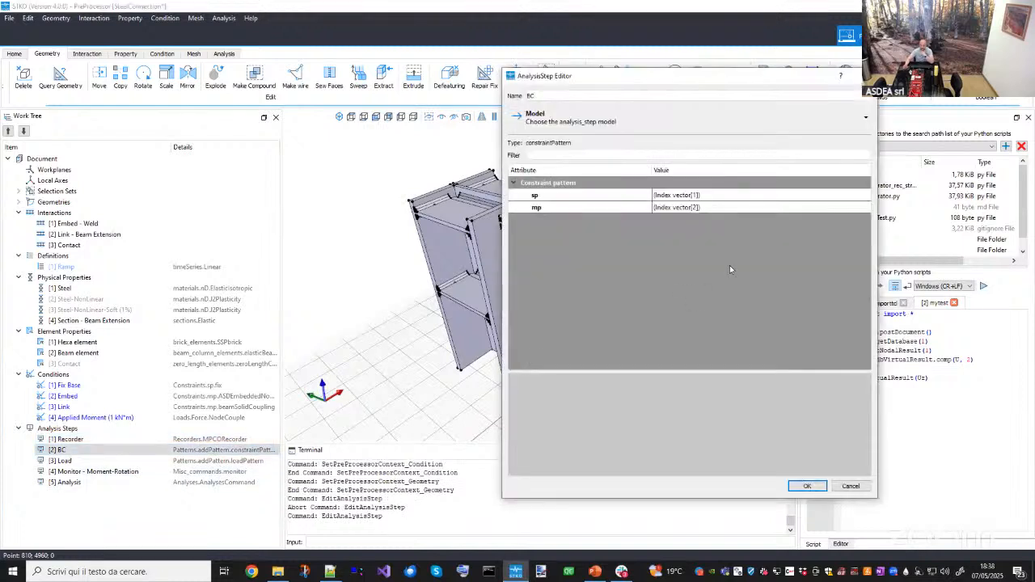
{"action": "left_click", "coordinate": [845, 196]}
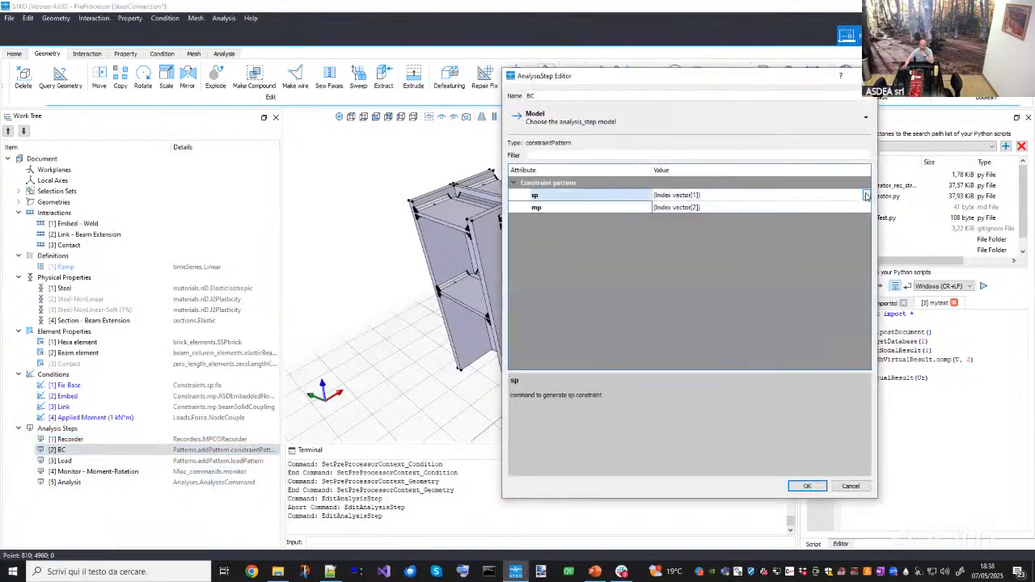
{"action": "left_click", "coordinate": [866, 195]}
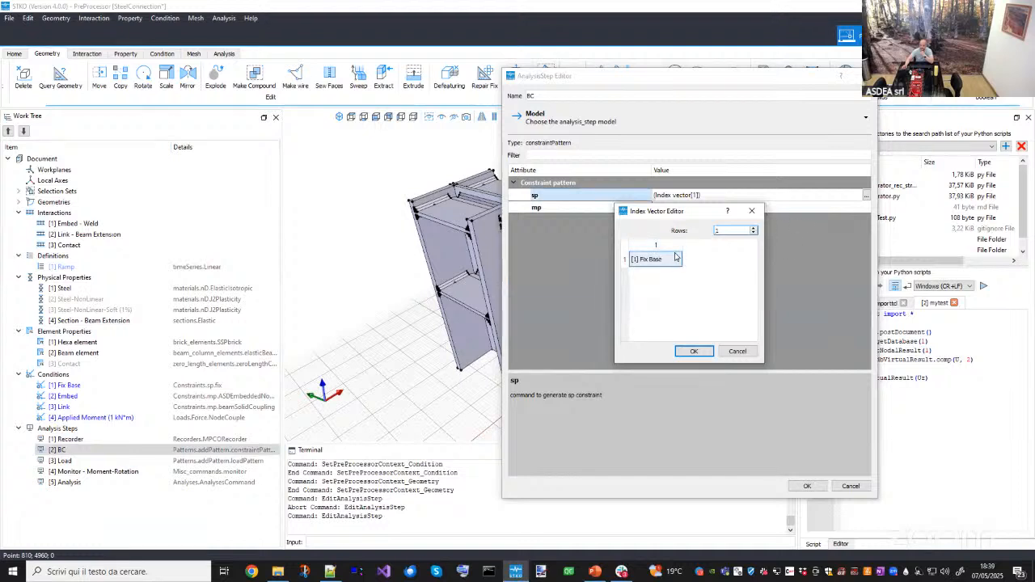
{"action": "left_click", "coordinate": [752, 211]}
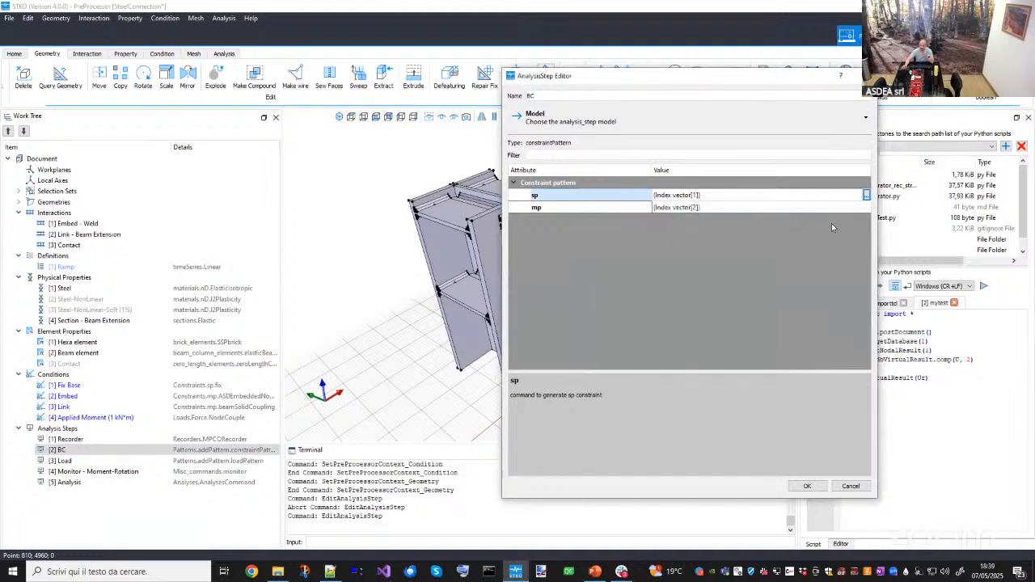
- Inspect the BC step's mp constraint list with Embed and Link, then cancel both editors
{"action": "left_click", "coordinate": [867, 208]}
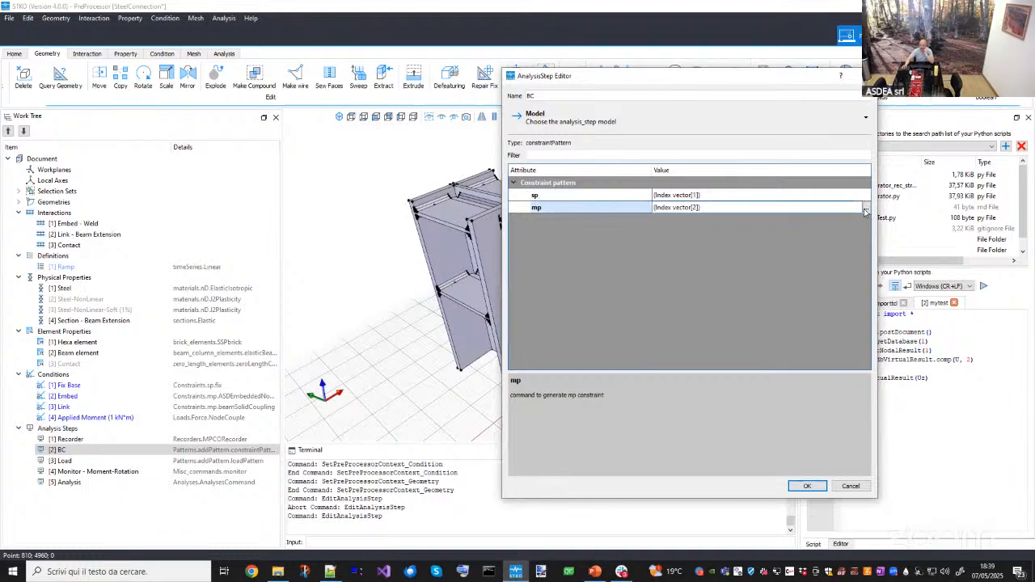
{"action": "left_click", "coordinate": [866, 208]}
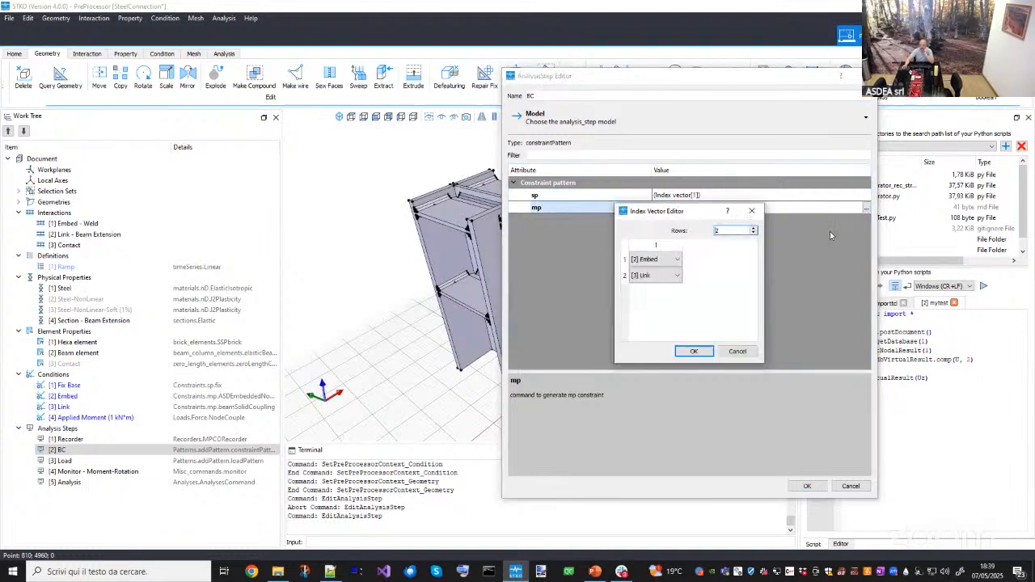
{"action": "left_click", "coordinate": [670, 262]}
{"action": "left_click", "coordinate": [671, 261]}
{"action": "left_click", "coordinate": [647, 277]}
{"action": "left_click", "coordinate": [647, 279]}
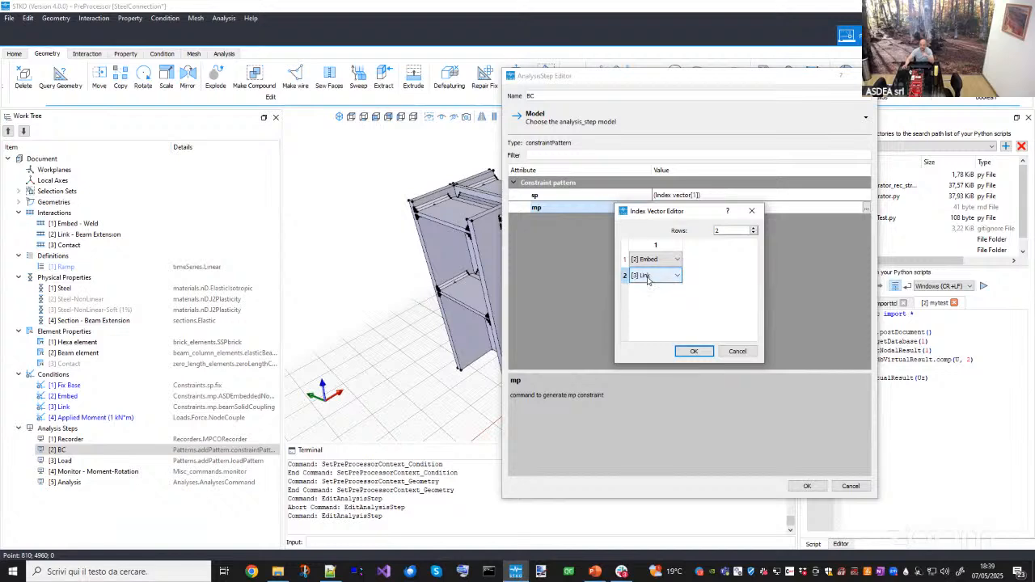
{"action": "left_click", "coordinate": [733, 353]}
{"action": "left_click", "coordinate": [848, 487]}
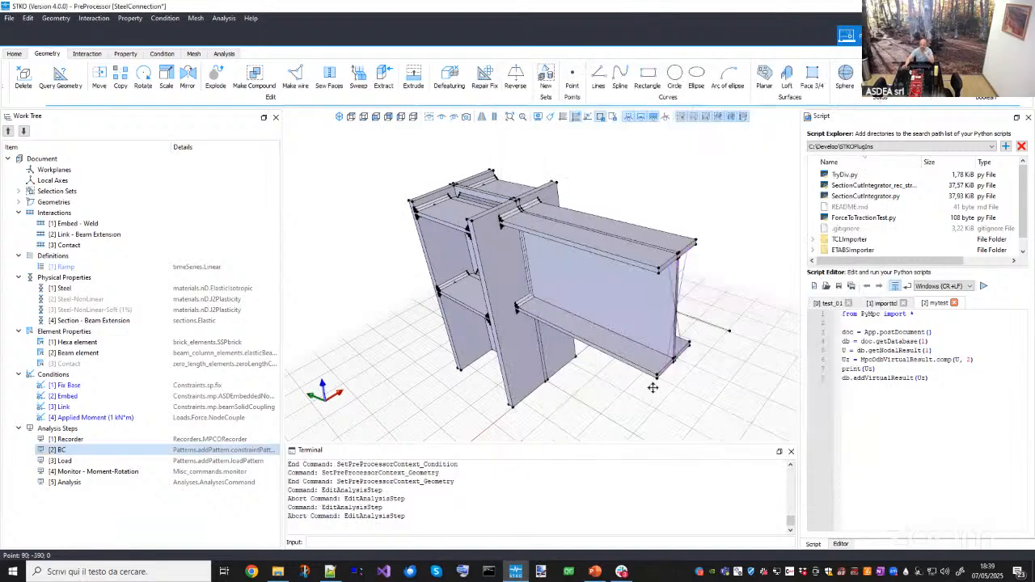
- Open the Load analysis step editor and review its loadPattern model options
{"action": "middle_click_drag", "start_coordinate": [654, 385], "coordinate": [592, 358]}
{"action": "middle_click_drag", "start_coordinate": [551, 284], "coordinate": [613, 255]}
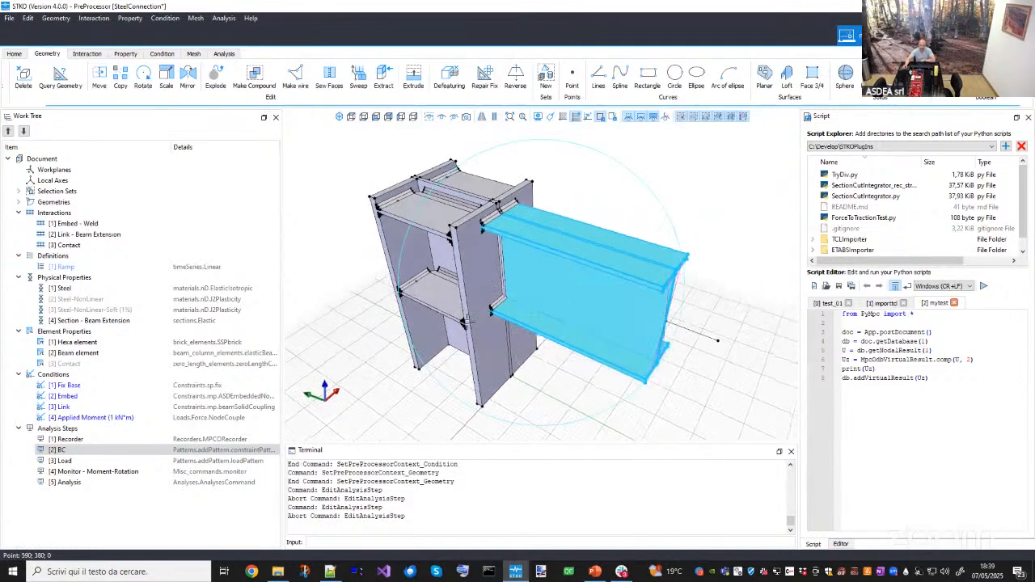
{"action": "left_click", "coordinate": [63, 461]}
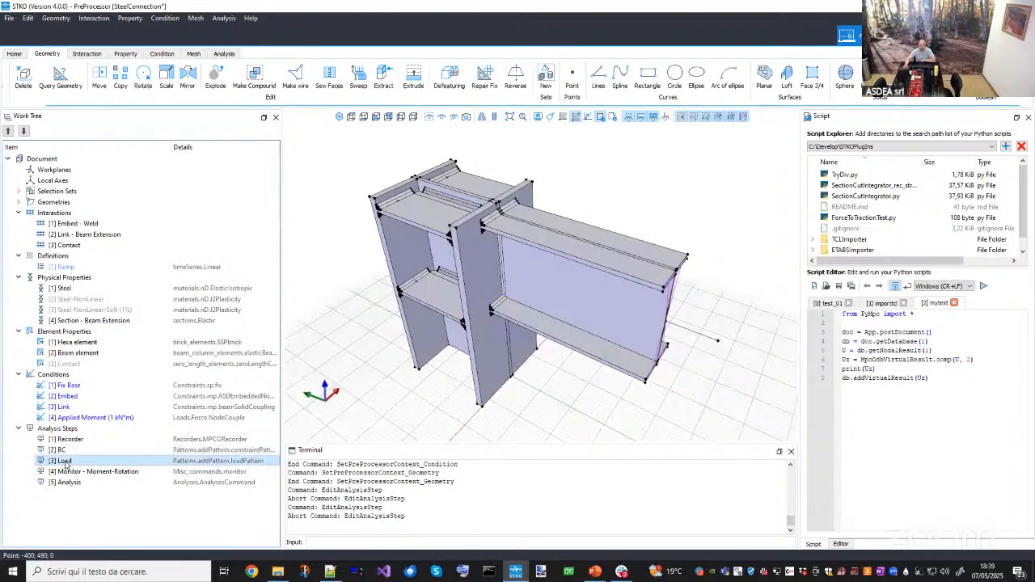
{"action": "double_click", "coordinate": [65, 462]}
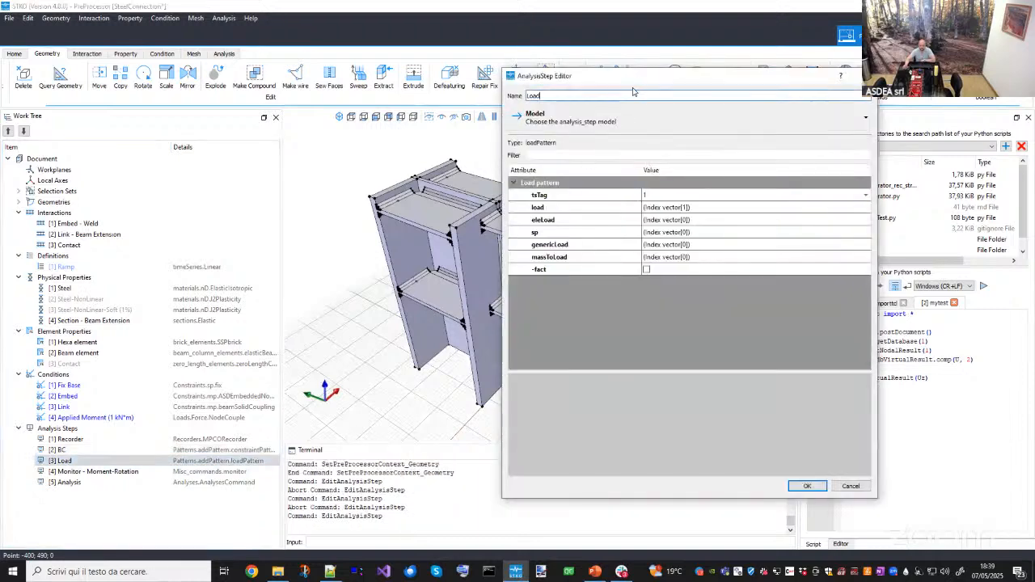
{"action": "left_click_drag", "start_coordinate": [602, 86], "coordinate": [185, 152]}
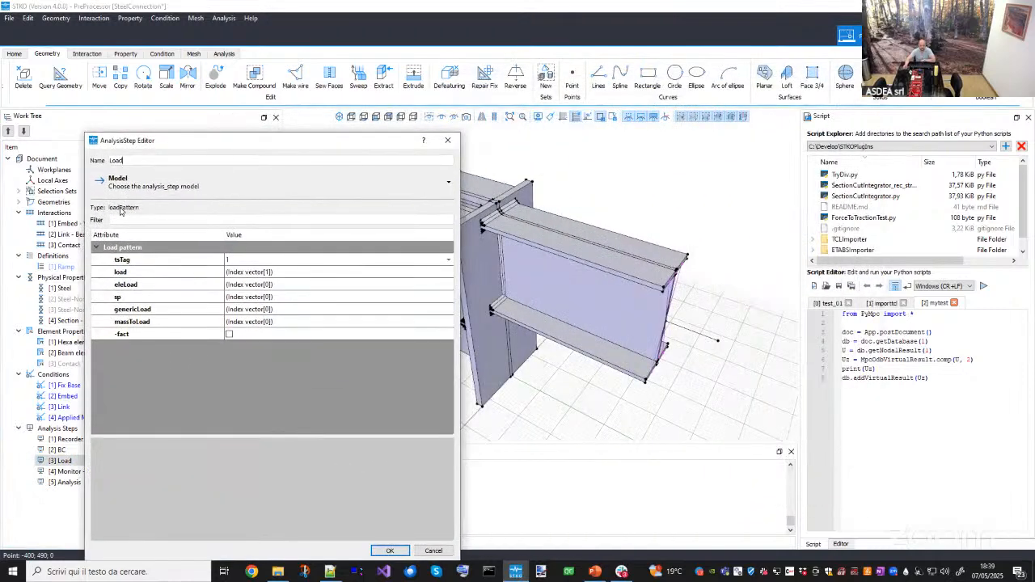
{"action": "left_click", "coordinate": [136, 191]}
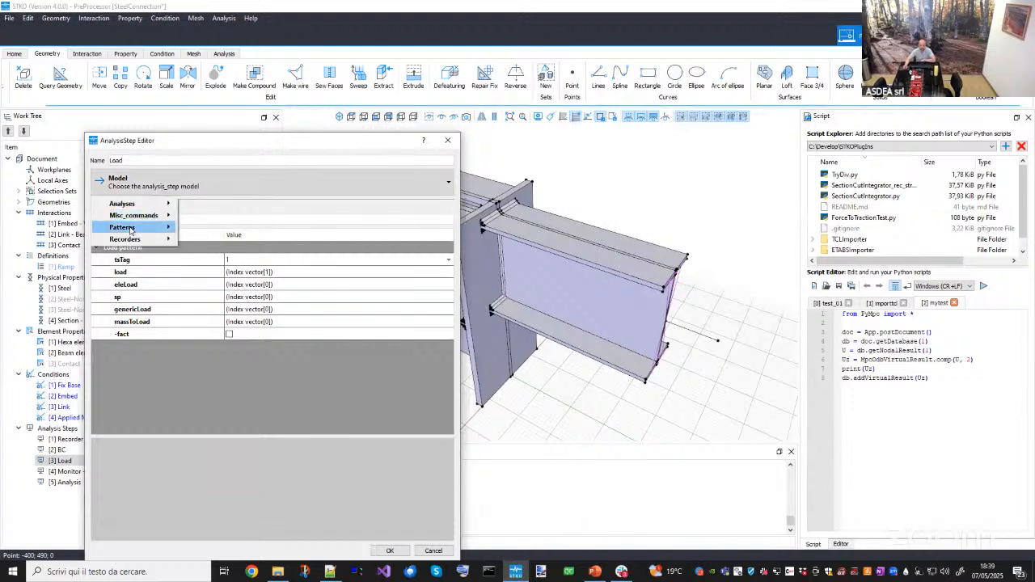
{"action": "mouse_move", "coordinate": [136, 227]}
{"action": "mouse_move", "coordinate": [243, 227]}
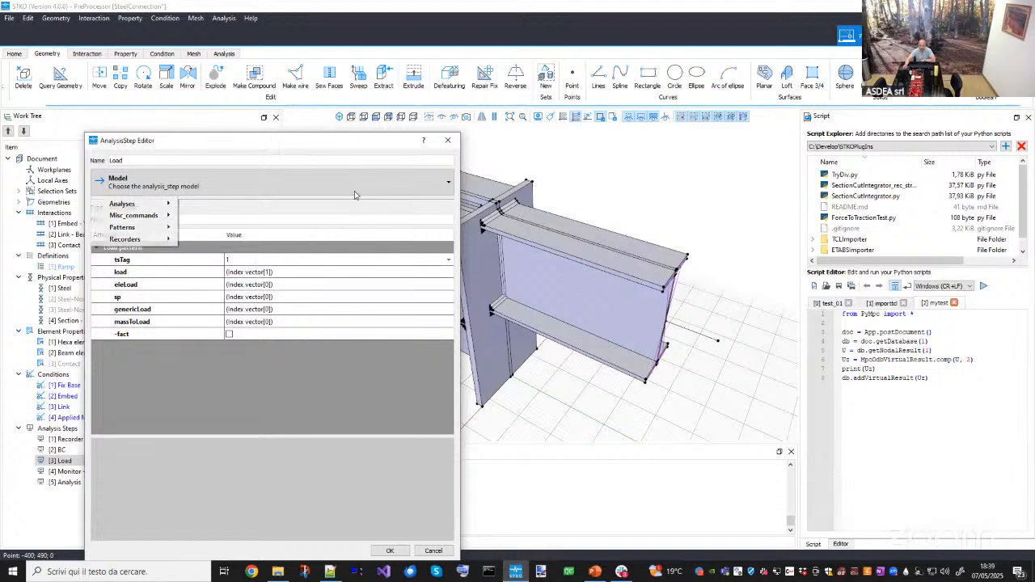
{"action": "left_click", "coordinate": [306, 205]}
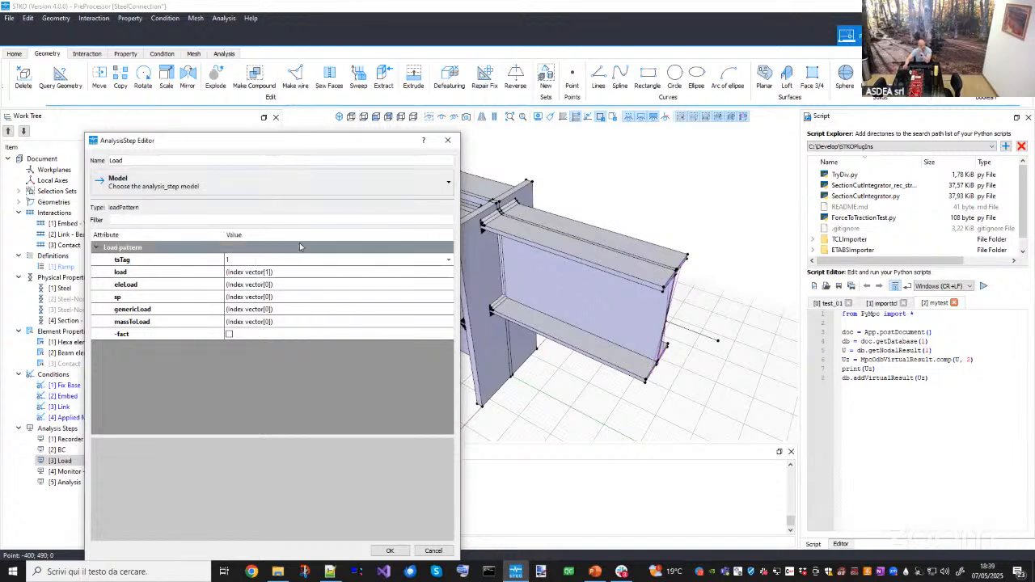
- Inspect the Load step's tsTag time series options, keeping the Ramp series
{"action": "left_click", "coordinate": [291, 259]}
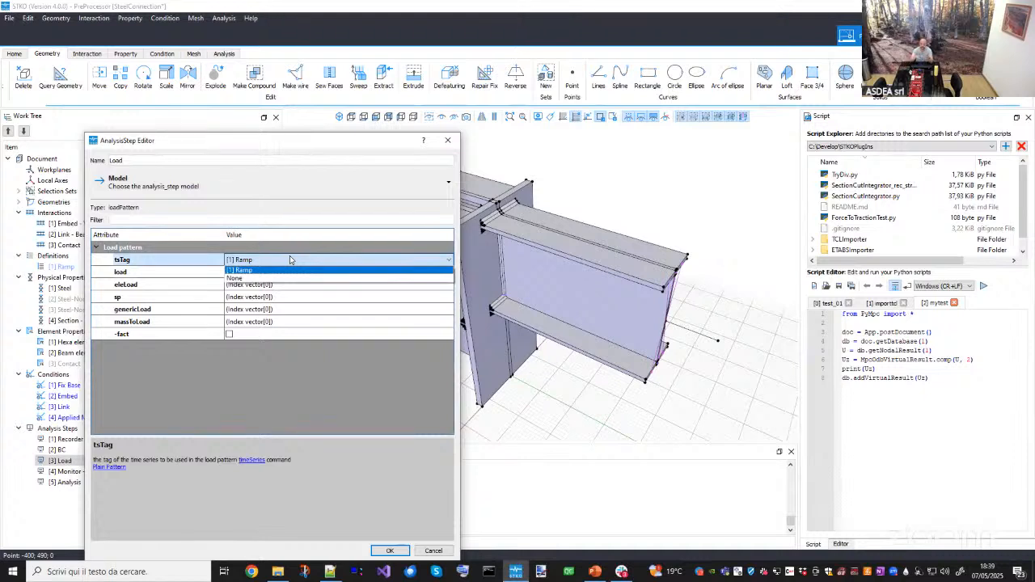
{"action": "left_click", "coordinate": [290, 270]}
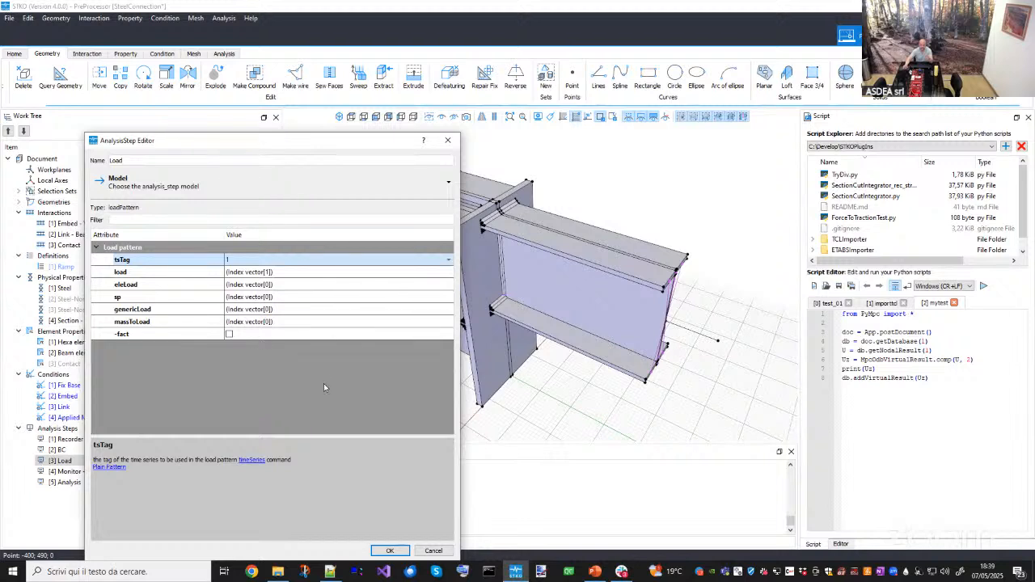
{"action": "left_click", "coordinate": [256, 261]}
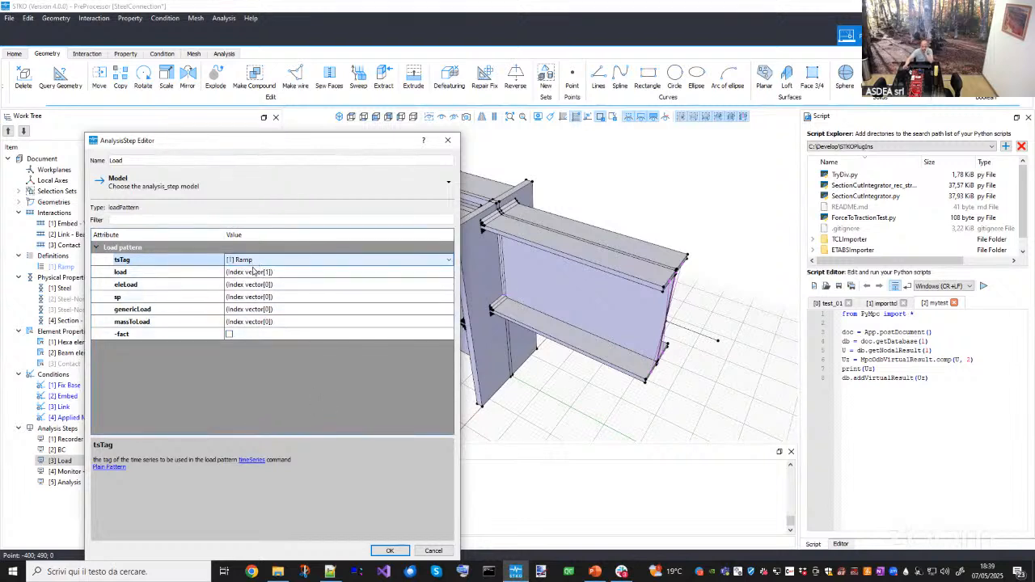
{"action": "left_click", "coordinate": [281, 370]}
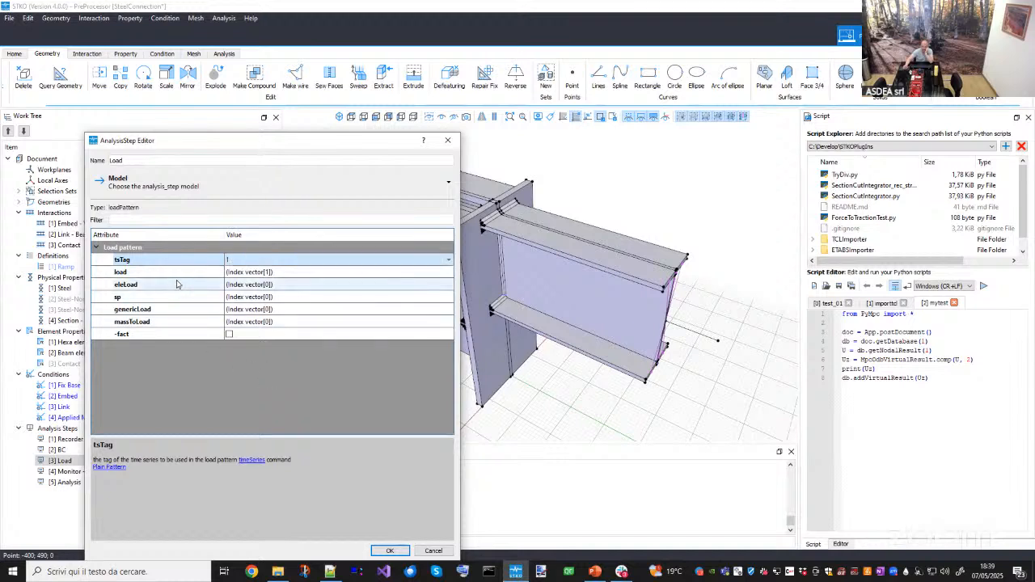
- Open the Load step's load index vector to inspect the Applied Moment entry, then close both editors
{"action": "left_click", "coordinate": [235, 273]}
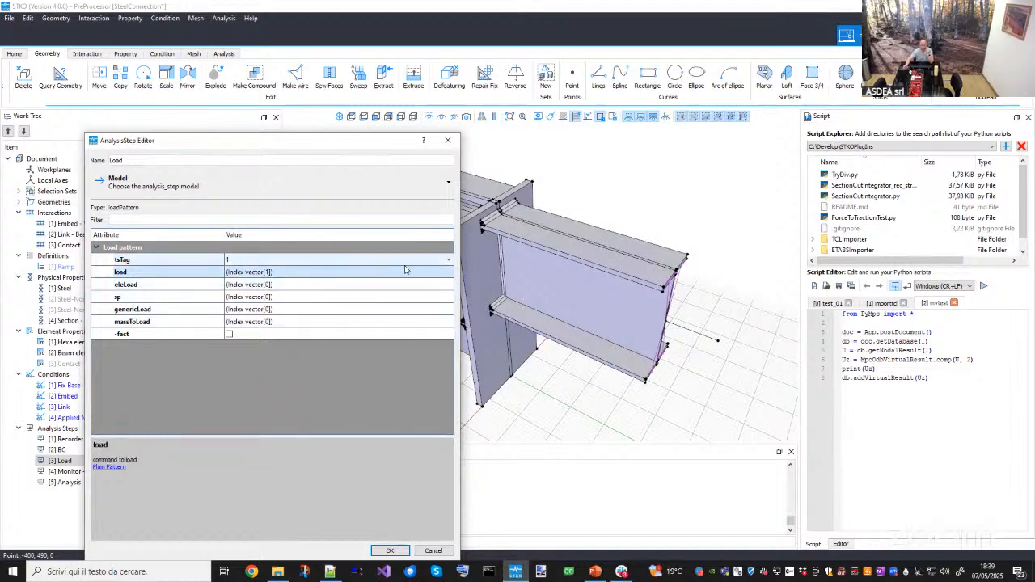
{"action": "left_click", "coordinate": [450, 278]}
{"action": "left_click", "coordinate": [450, 276]}
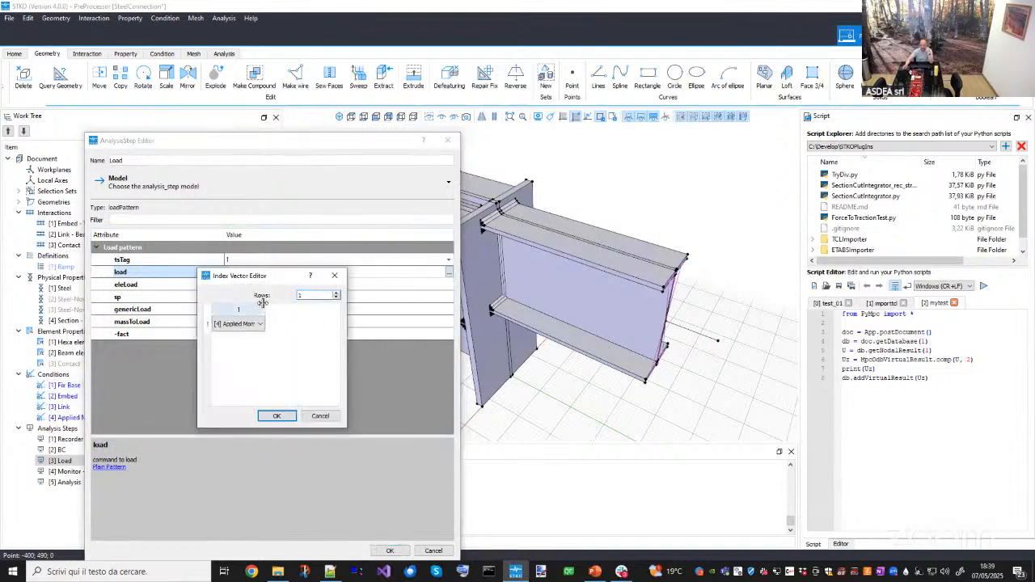
{"action": "left_click_drag", "start_coordinate": [264, 305], "coordinate": [307, 302]}
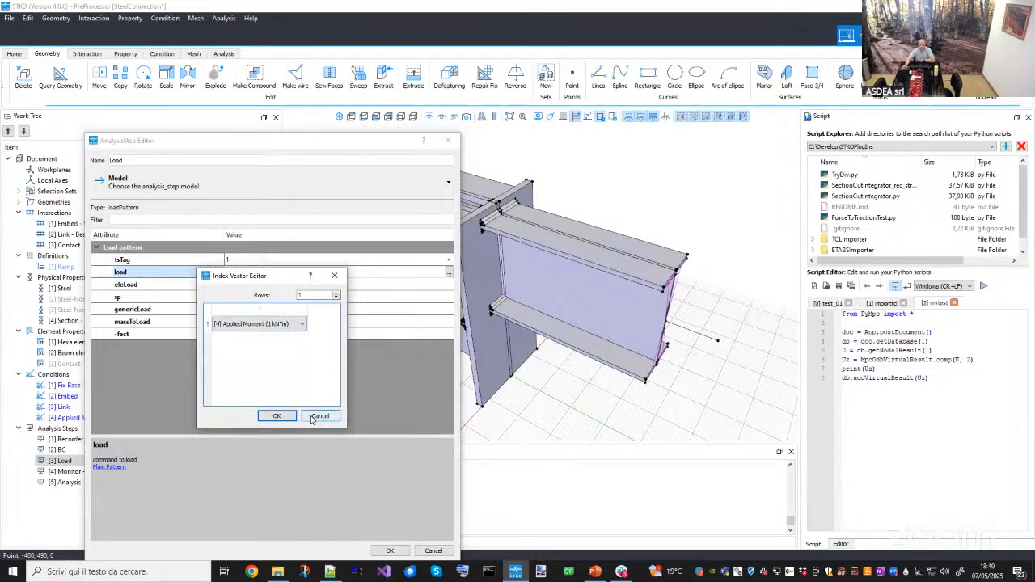
{"action": "left_click", "coordinate": [277, 416]}
{"action": "left_click", "coordinate": [434, 550]}
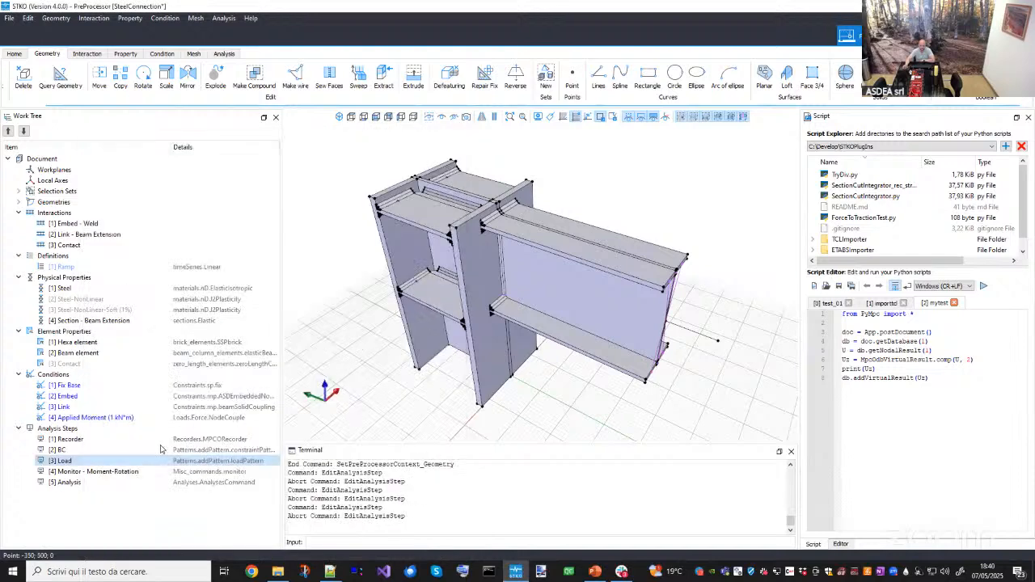
- Open the Monitor - Moment-Rotation step and review its custom name and X-axis rotation result with the Control Node selection set
{"action": "double_click", "coordinate": [77, 473]}
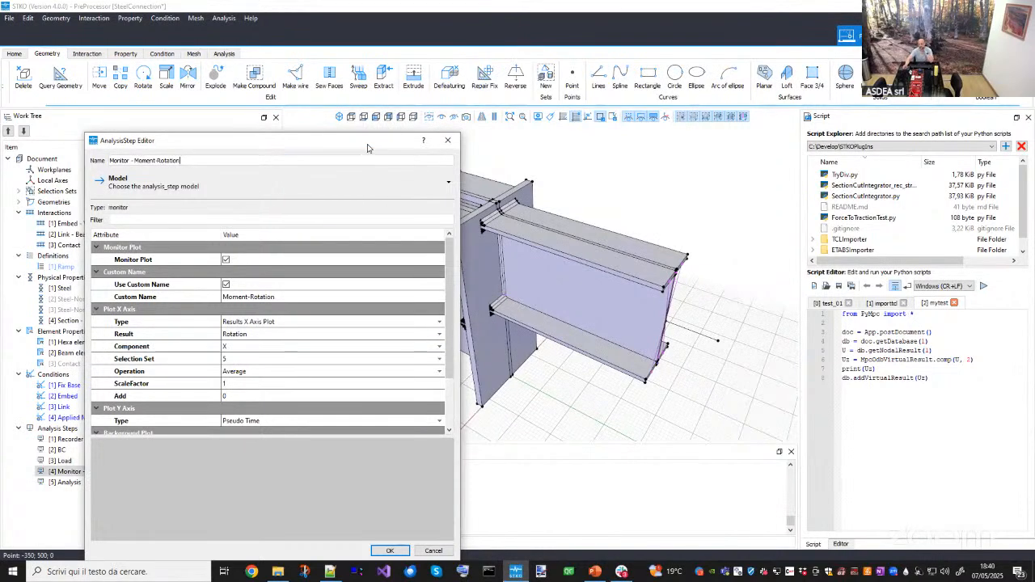
{"action": "left_click_drag", "start_coordinate": [370, 142], "coordinate": [327, 125]}
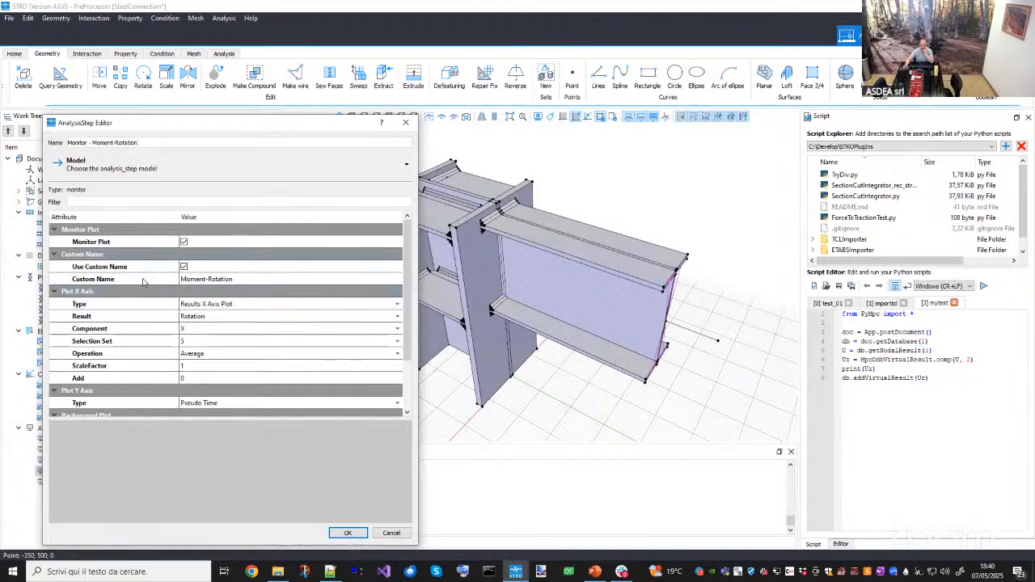
{"action": "double_click", "coordinate": [188, 281]}
{"action": "scroll", "coordinate": [411, 313], "scroll_direction": "down", "scroll_amount": 1}
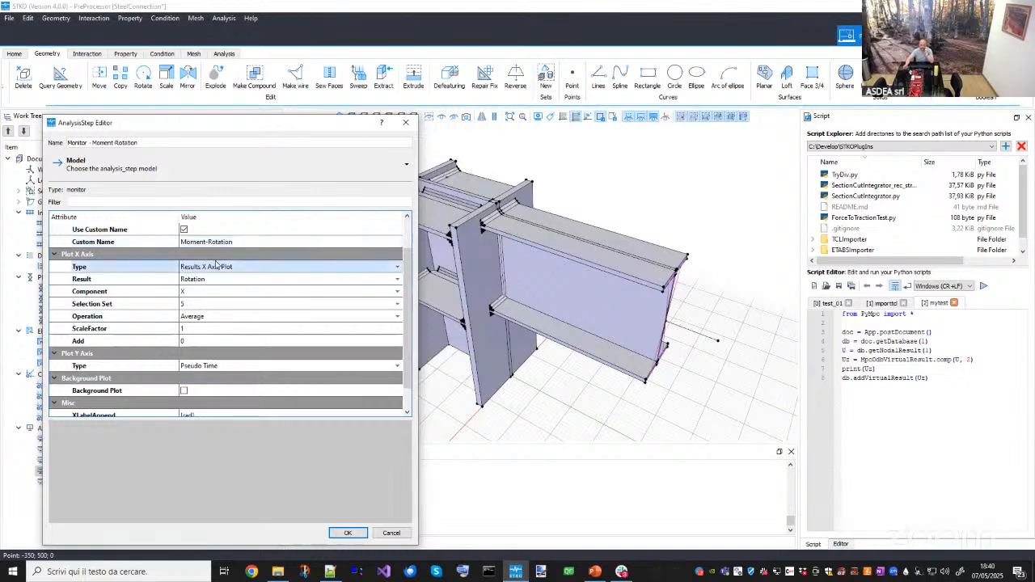
{"action": "left_click", "coordinate": [192, 305]}
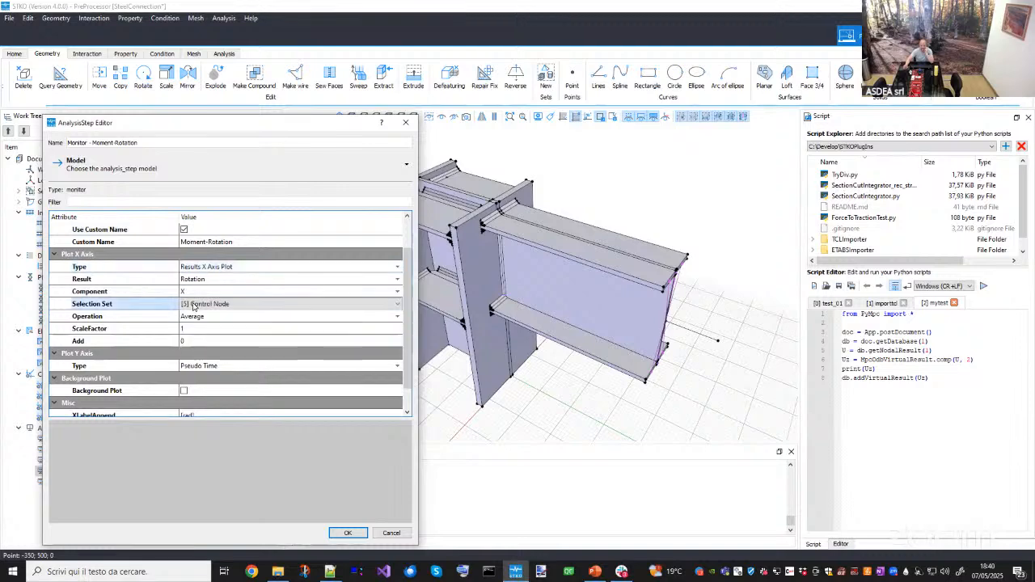
{"action": "left_click", "coordinate": [194, 305]}
{"action": "left_click", "coordinate": [194, 307]}
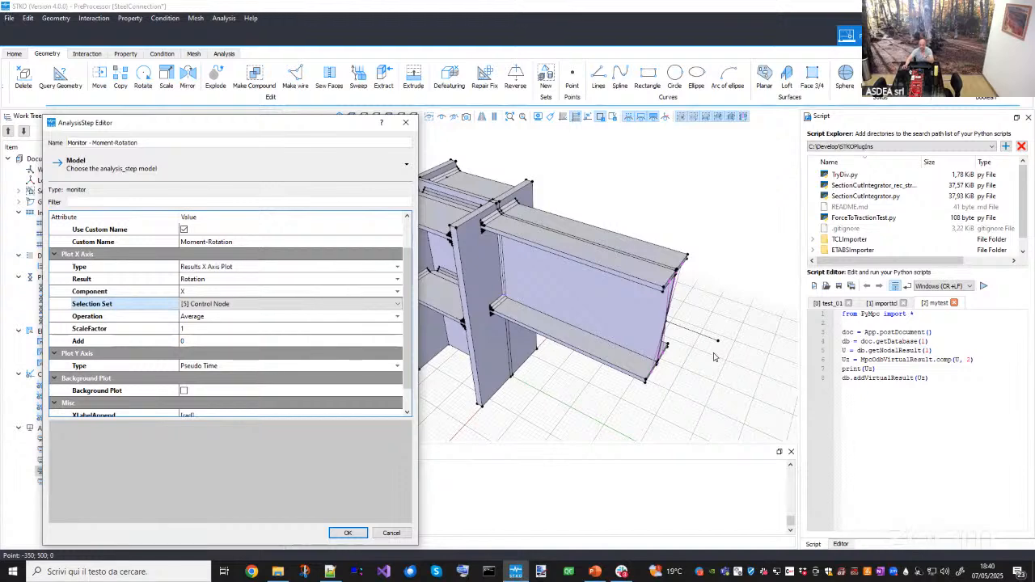
- Review the monitor's Operation choices and the X and Y label appends, then close the editor
{"action": "left_click", "coordinate": [192, 320]}
{"action": "left_click", "coordinate": [197, 318]}
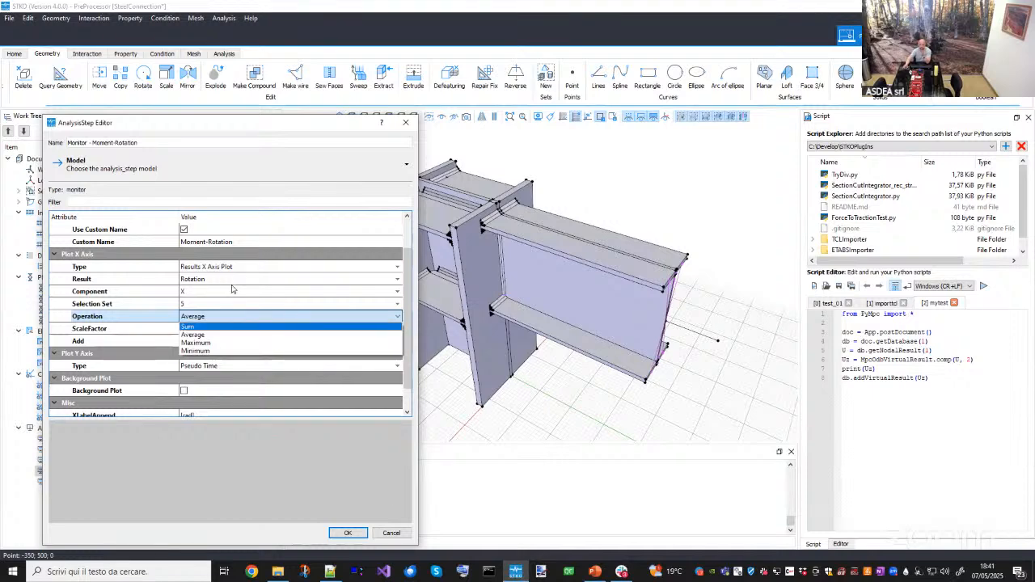
{"action": "left_click", "coordinate": [198, 320]}
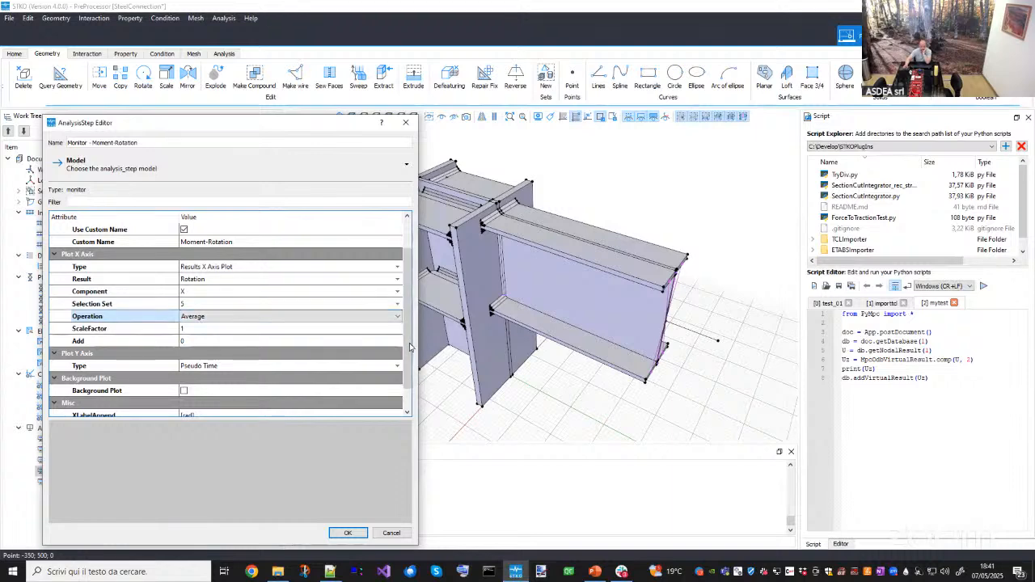
{"action": "scroll", "coordinate": [156, 351], "scroll_direction": "down", "scroll_amount": 1}
{"action": "left_click", "coordinate": [138, 342]}
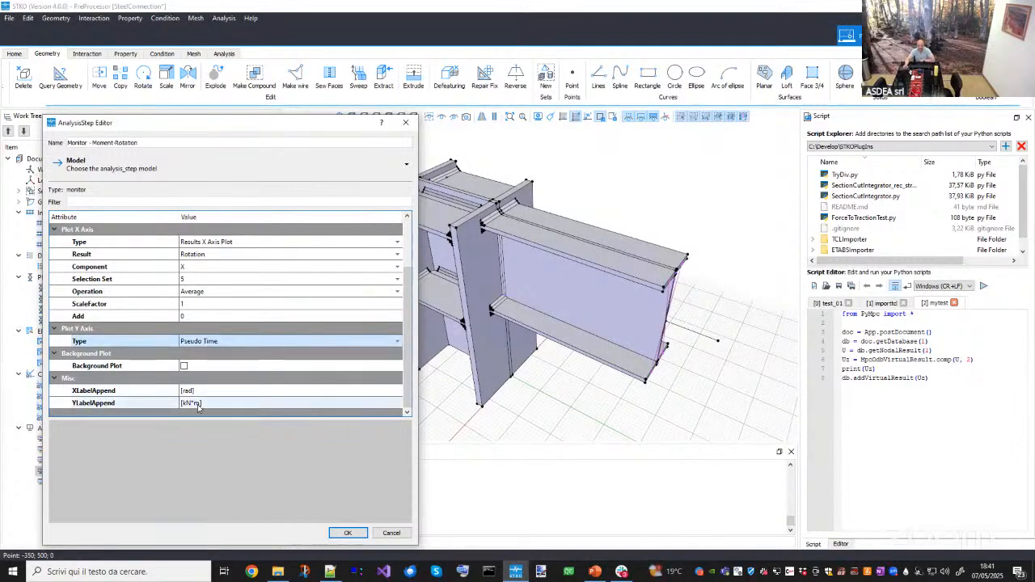
{"action": "double_click", "coordinate": [185, 403]}
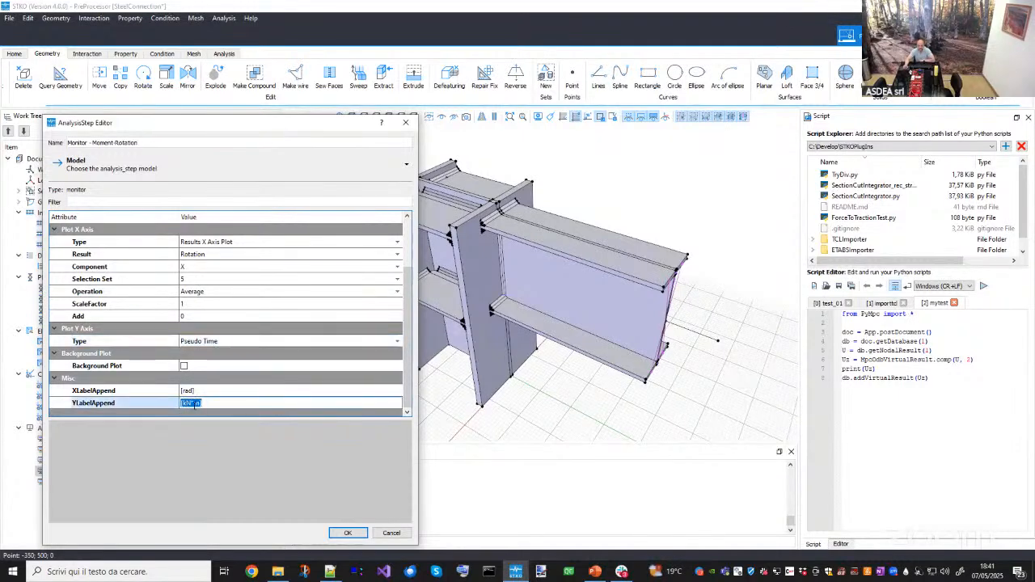
{"action": "key", "text": "Return"}
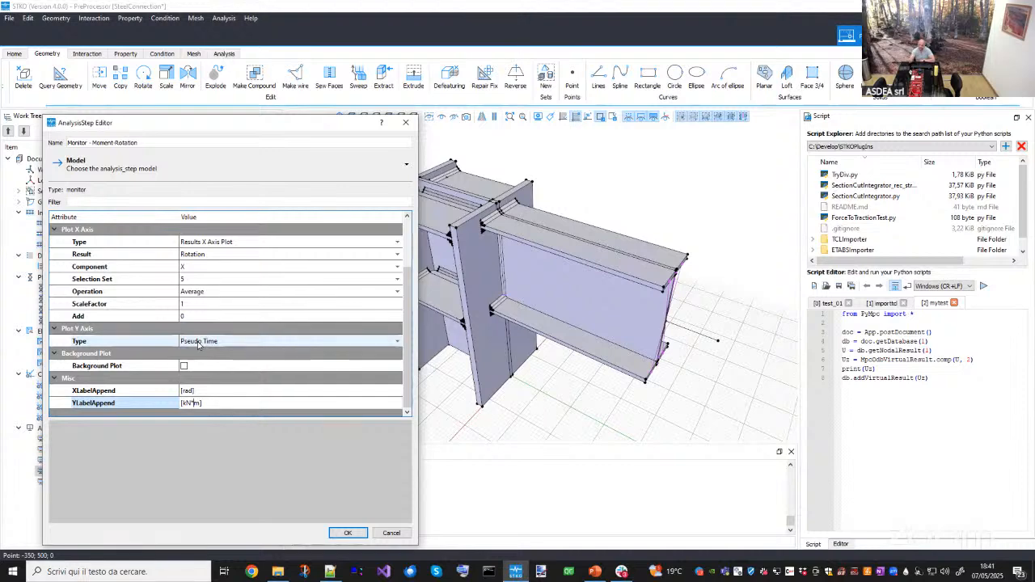
{"action": "left_click_drag", "start_coordinate": [266, 122], "coordinate": [323, 134]}
{"action": "left_click", "coordinate": [458, 136]}
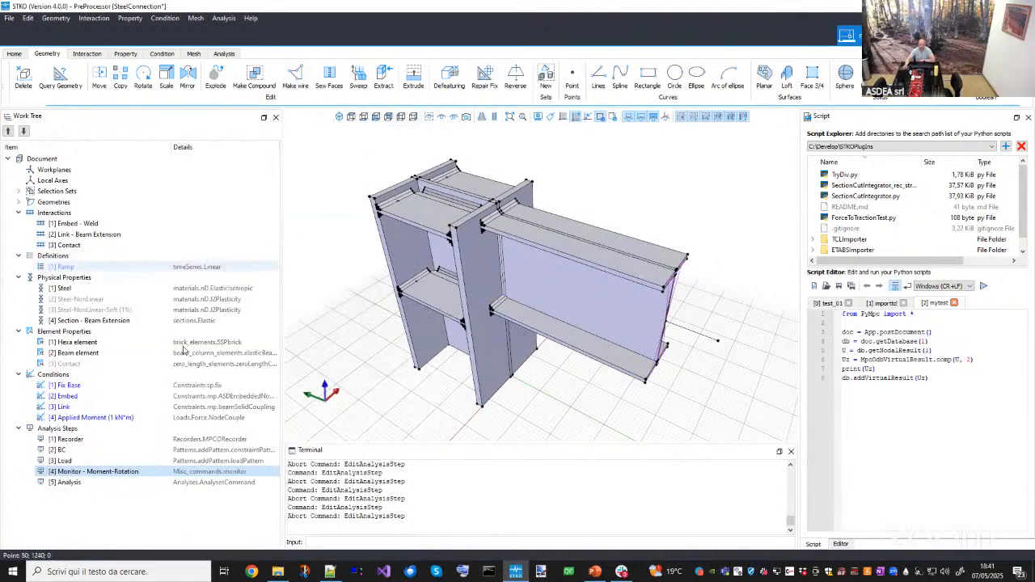
- Recheck the Load step's Ramp time series and the Applied Moment condition's moment value, closing both editors
{"action": "double_click", "coordinate": [76, 461]}
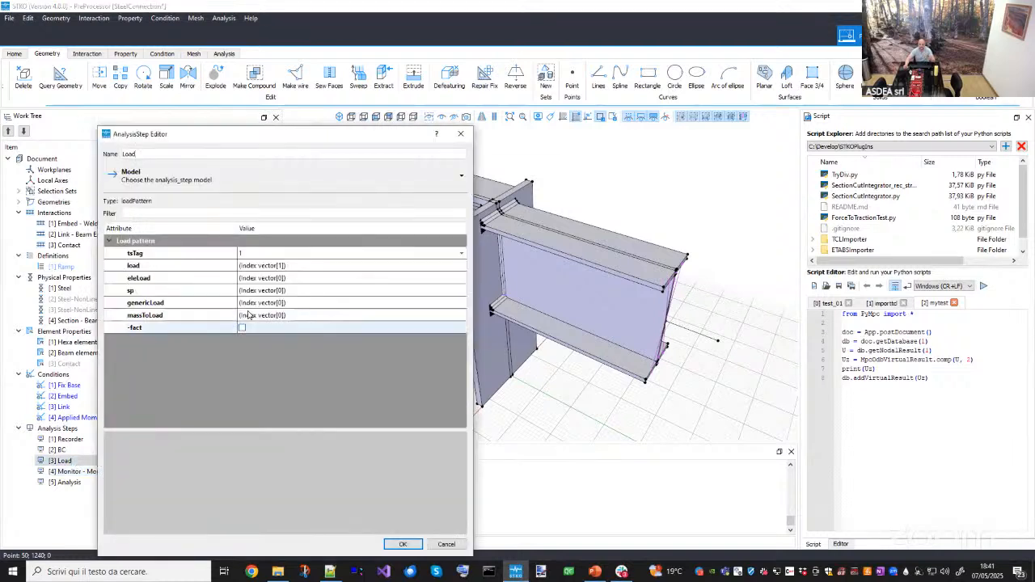
{"action": "left_click", "coordinate": [248, 253]}
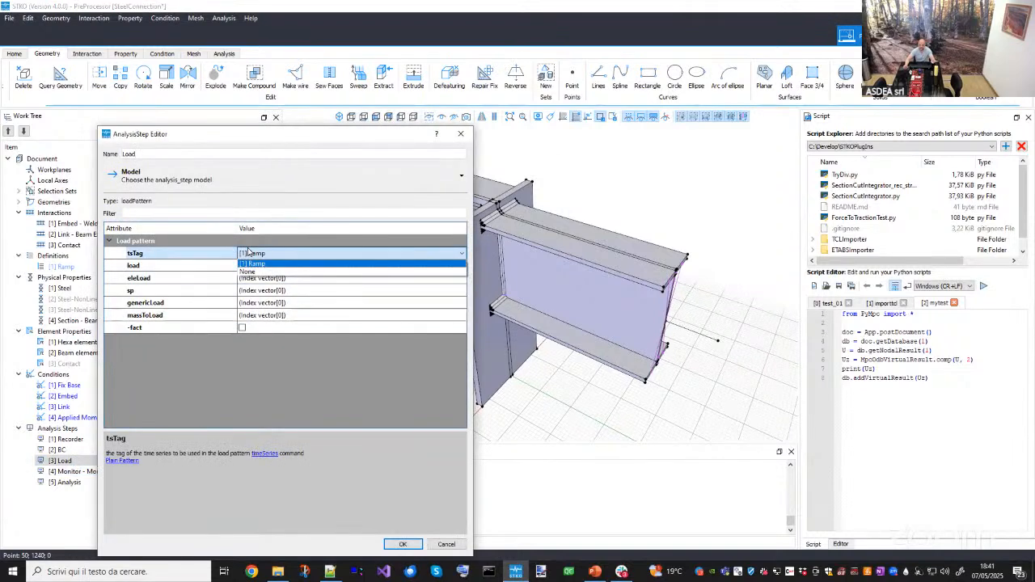
{"action": "left_click", "coordinate": [248, 253]}
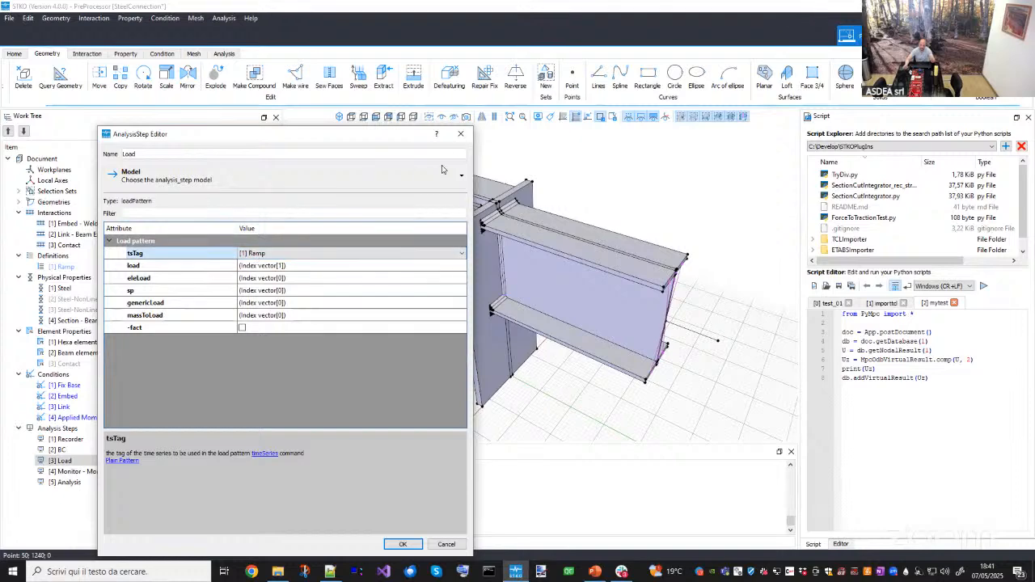
{"action": "left_click", "coordinate": [457, 135]}
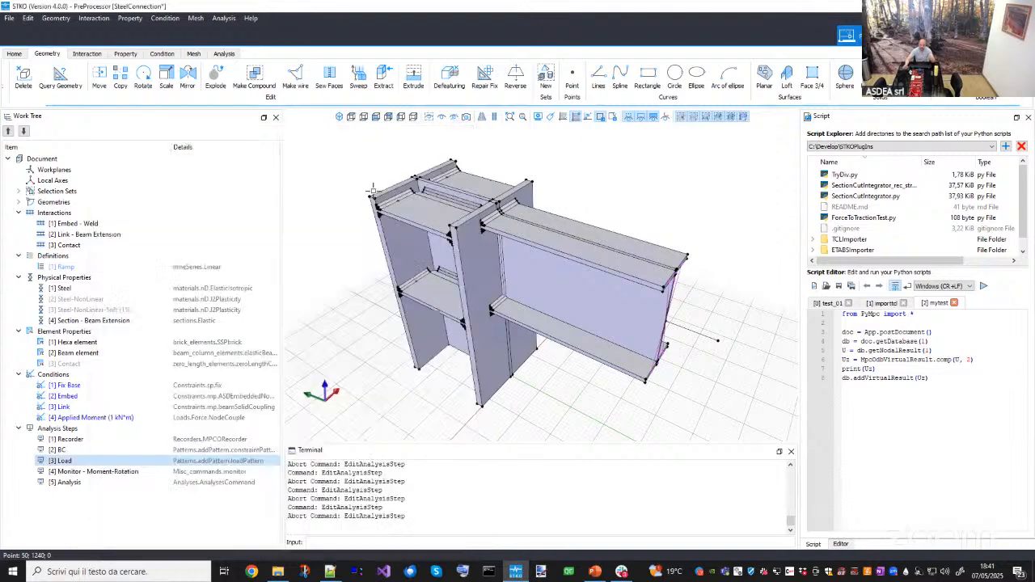
{"action": "double_click", "coordinate": [83, 419]}
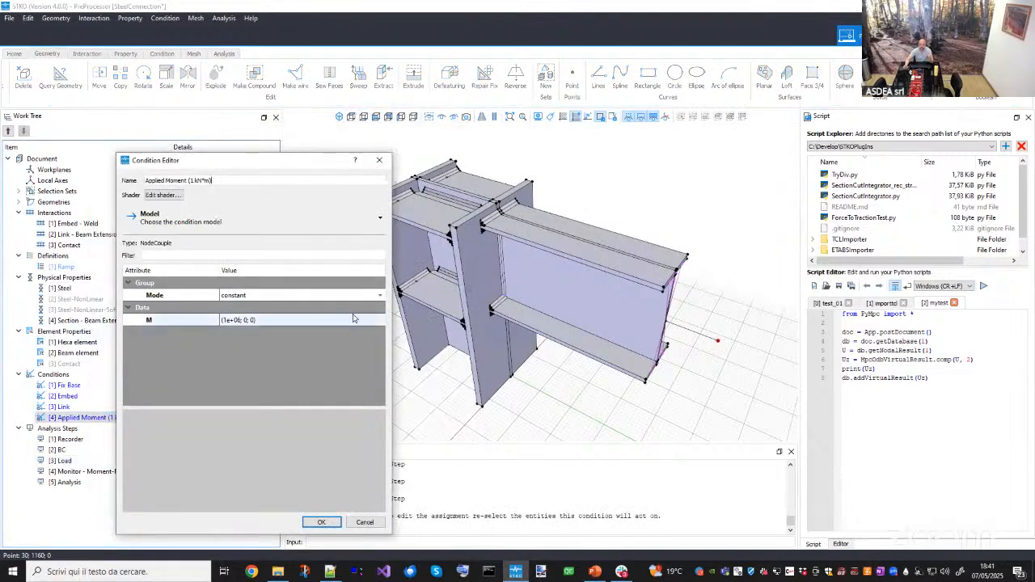
{"action": "left_click", "coordinate": [380, 160]}
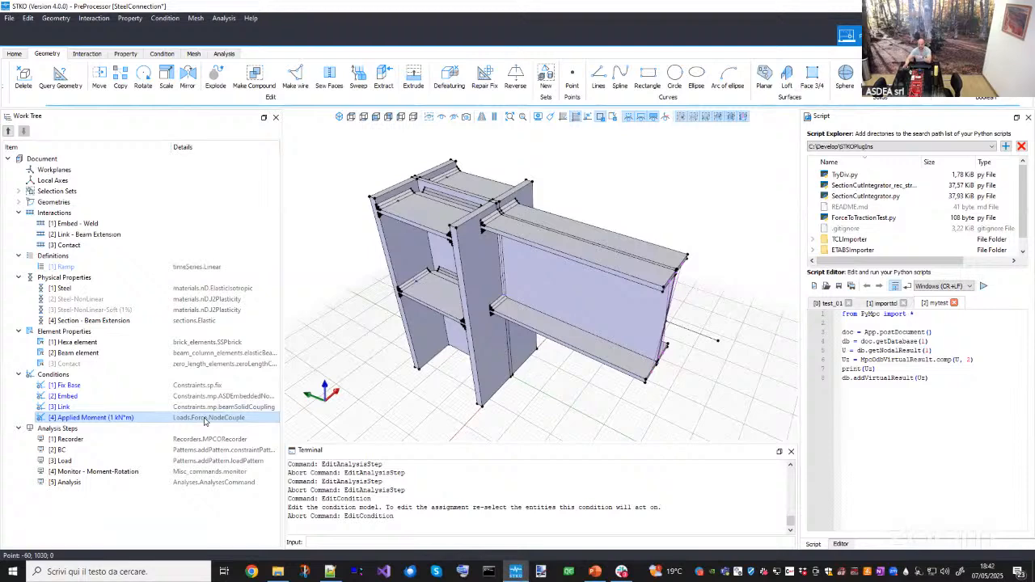
- Reopen the Monitor - Moment-Rotation step to review its axis label appends, then cancel the editor
{"action": "double_click", "coordinate": [163, 473]}
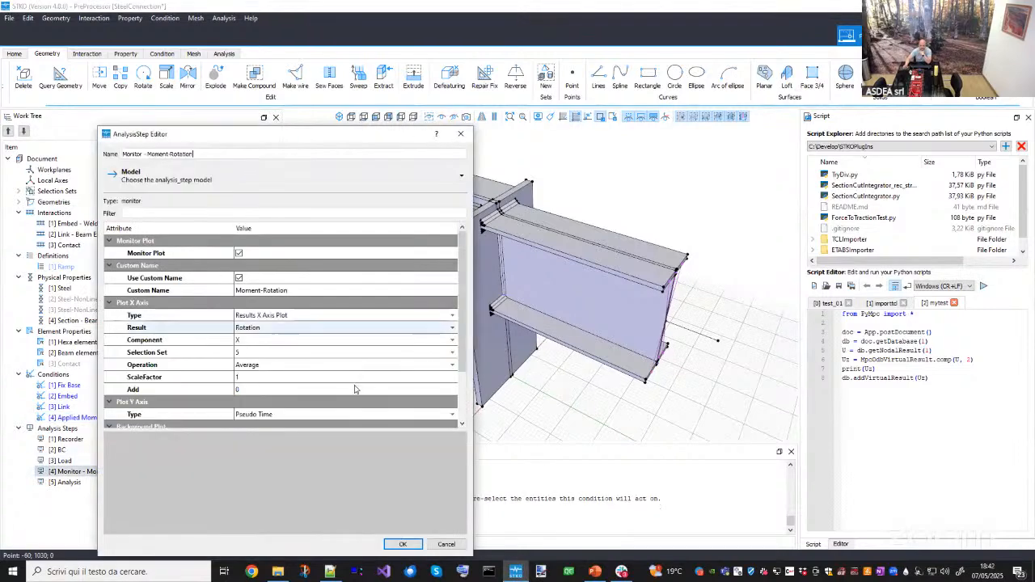
{"action": "scroll", "coordinate": [457, 415], "scroll_direction": "down", "scroll_amount": 3}
{"action": "scroll", "coordinate": [455, 411], "scroll_direction": "down", "scroll_amount": 1}
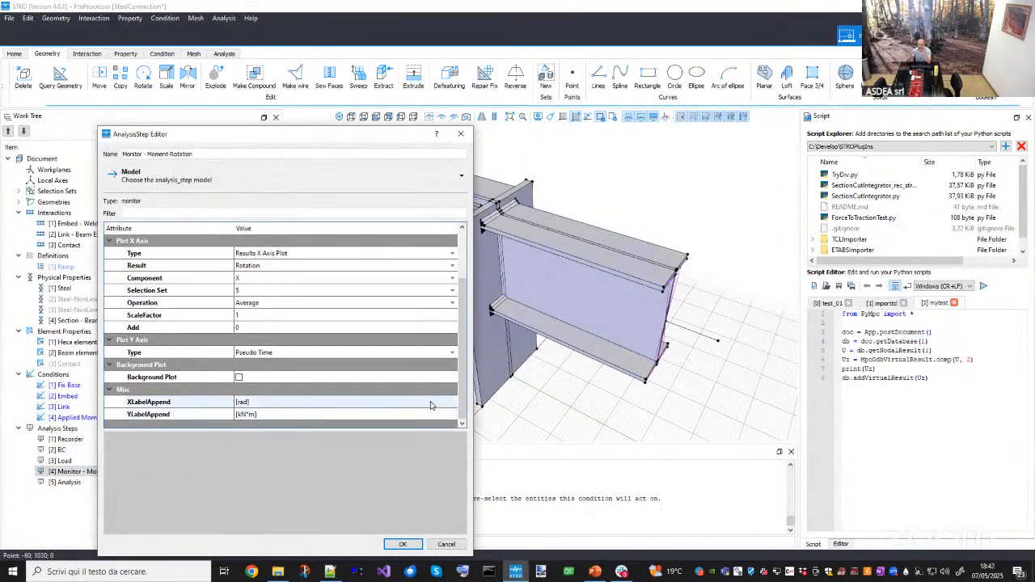
{"action": "left_click", "coordinate": [261, 402]}
{"action": "left_click", "coordinate": [260, 402]}
{"action": "key", "text": "Tab"}
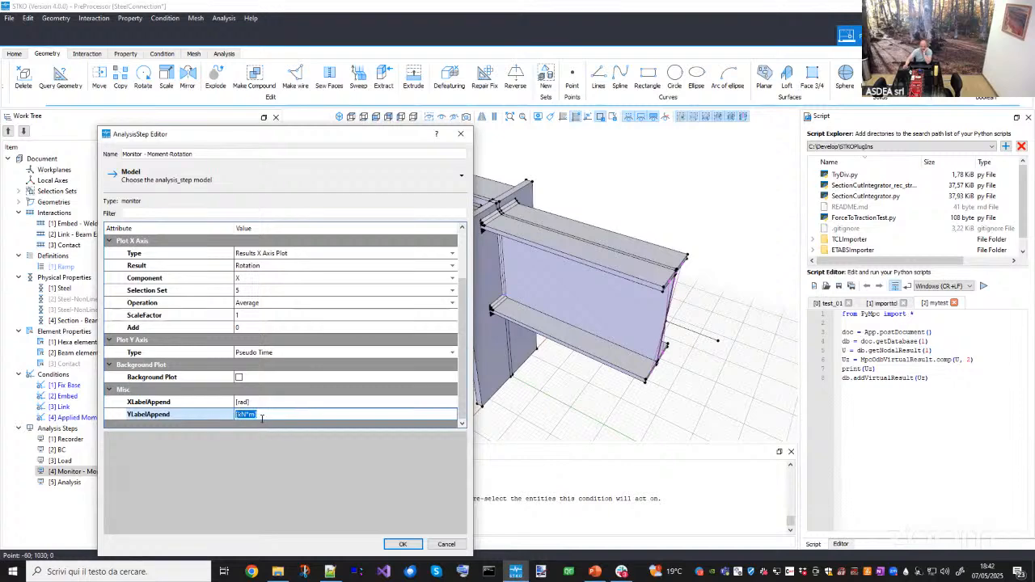
{"action": "left_click", "coordinate": [447, 544]}
- Open the Analysis step and review its Penalty Method constraints, numberer type and Mumps system settings
{"action": "double_click", "coordinate": [73, 483]}
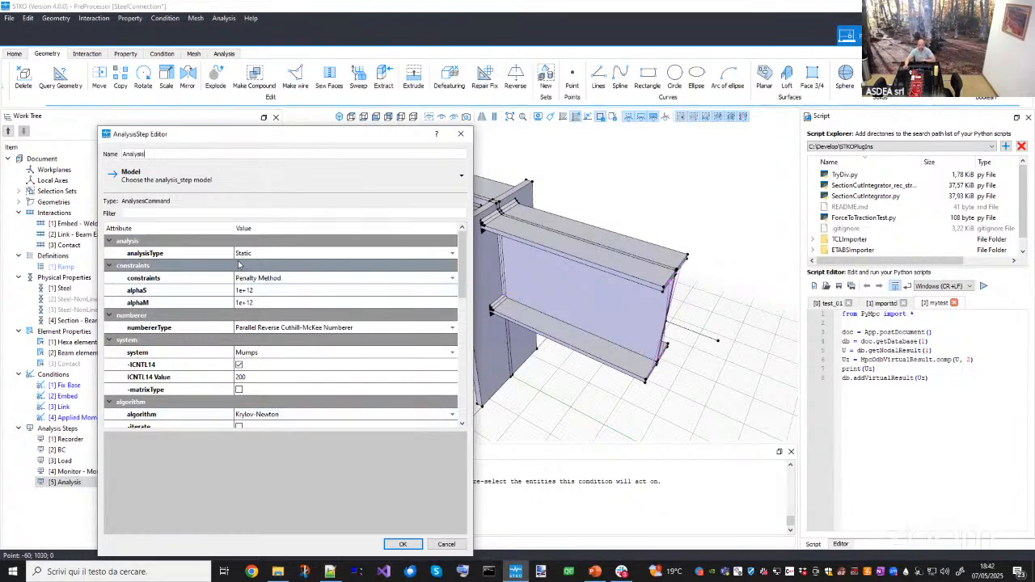
{"action": "left_click", "coordinate": [144, 279]}
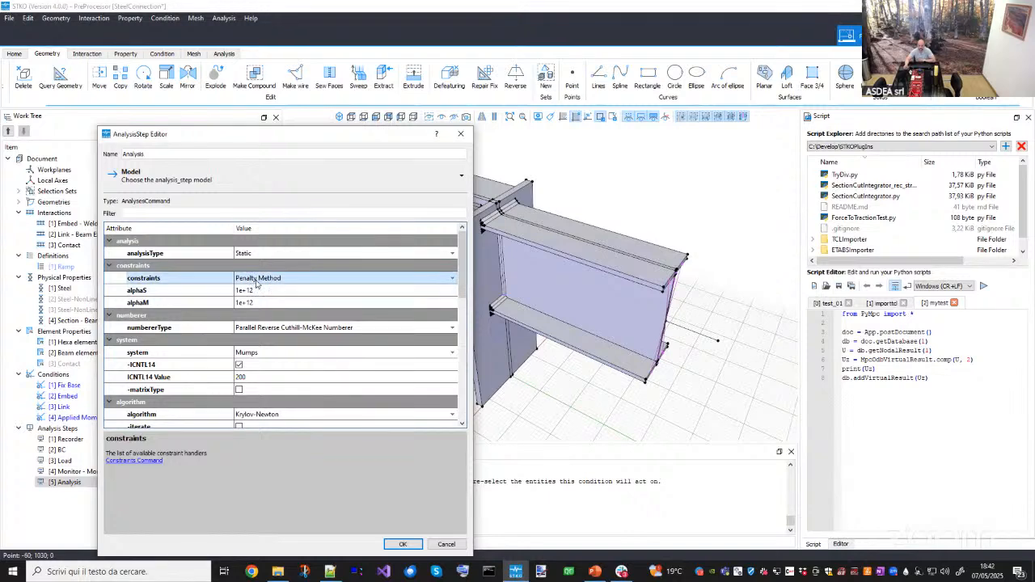
{"action": "left_click_drag", "start_coordinate": [377, 127], "coordinate": [689, 95]}
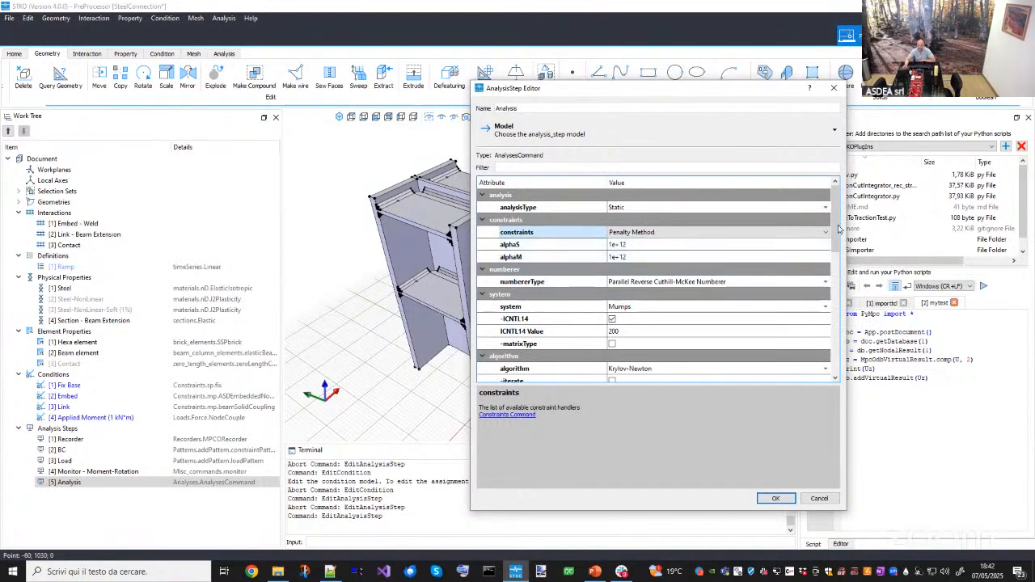
{"action": "left_click_drag", "start_coordinate": [837, 242], "coordinate": [837, 255]}
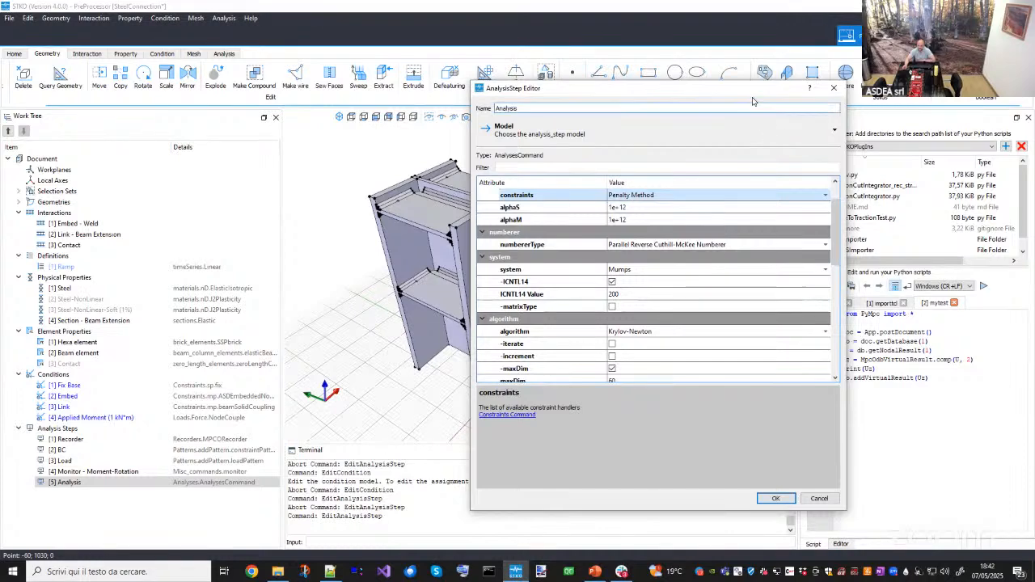
{"action": "left_click_drag", "start_coordinate": [752, 91], "coordinate": [847, 148]}
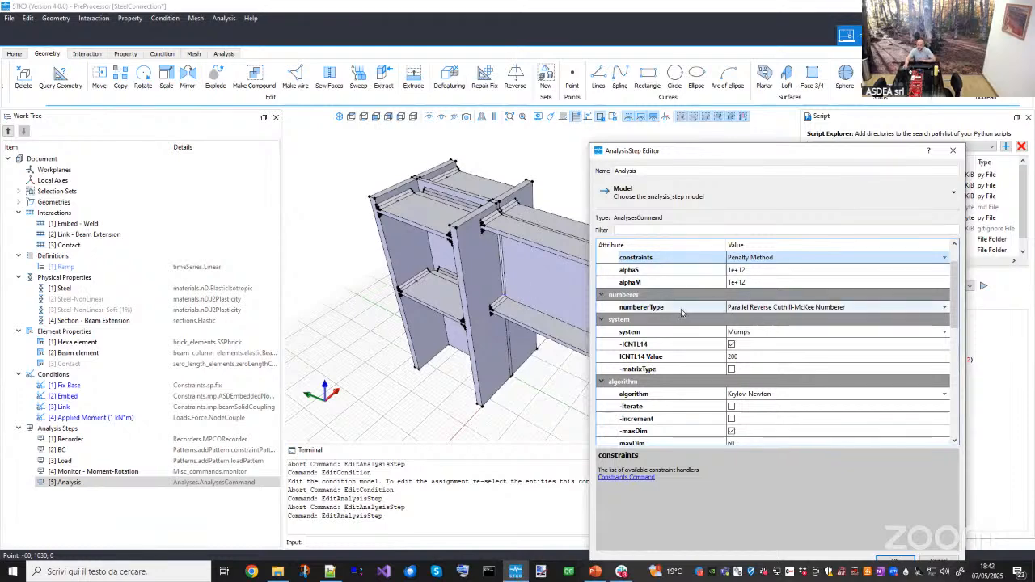
{"action": "left_click", "coordinate": [749, 308]}
{"action": "left_click", "coordinate": [749, 308]}
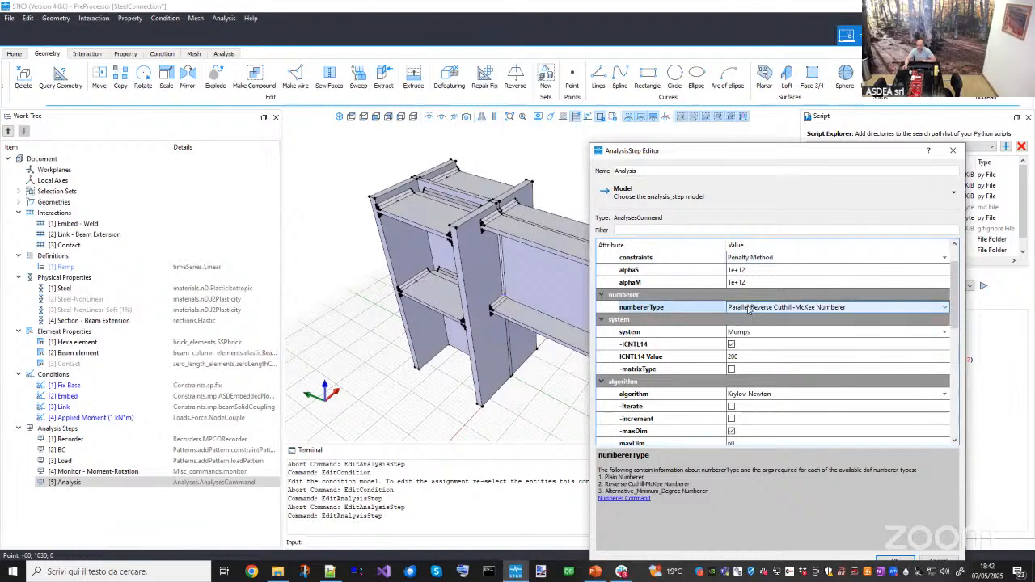
{"action": "left_click", "coordinate": [675, 335]}
{"action": "left_click", "coordinate": [701, 332]}
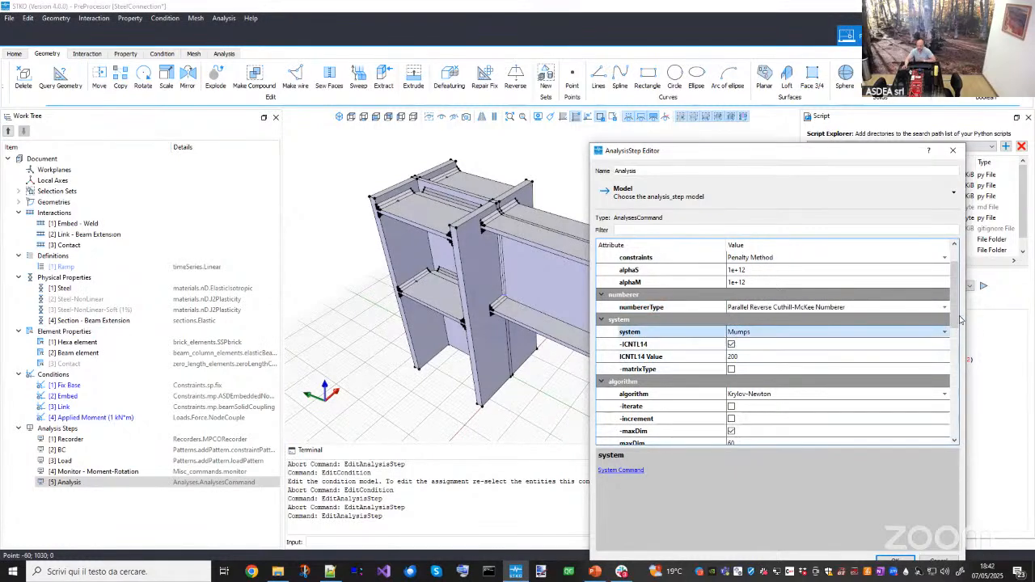
{"action": "scroll", "coordinate": [958, 322], "scroll_direction": "down", "scroll_amount": 3}
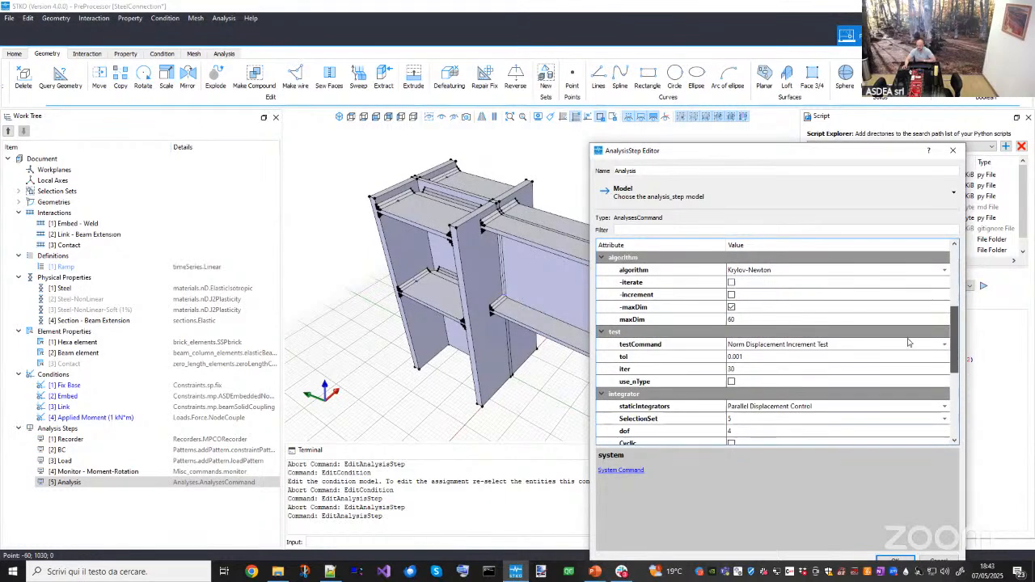
- Inspect the convergence test's tolerance and iteration values in the Analysis step
{"action": "left_click", "coordinate": [743, 357]}
{"action": "left_click", "coordinate": [744, 359]}
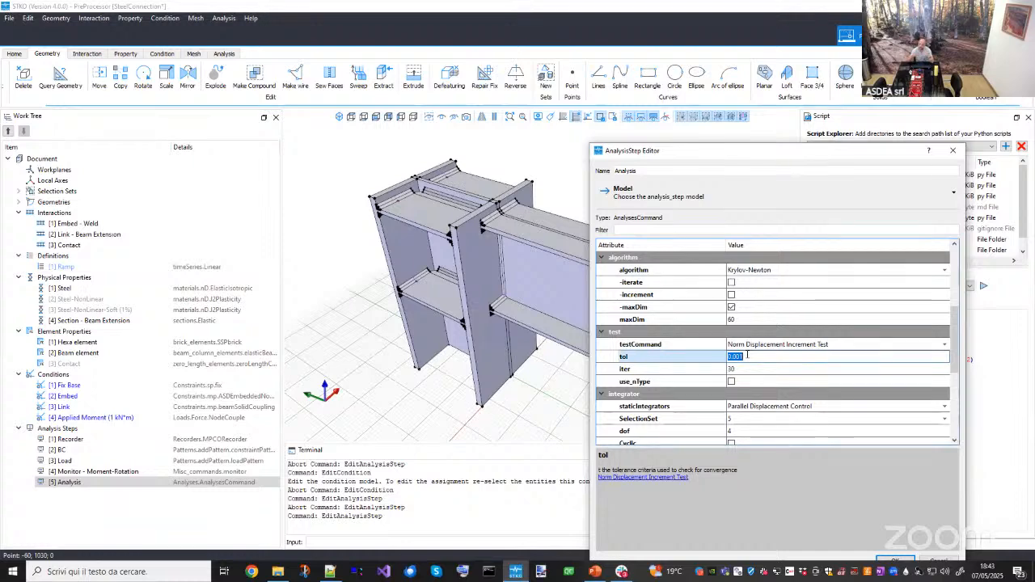
{"action": "key", "text": "Return"}
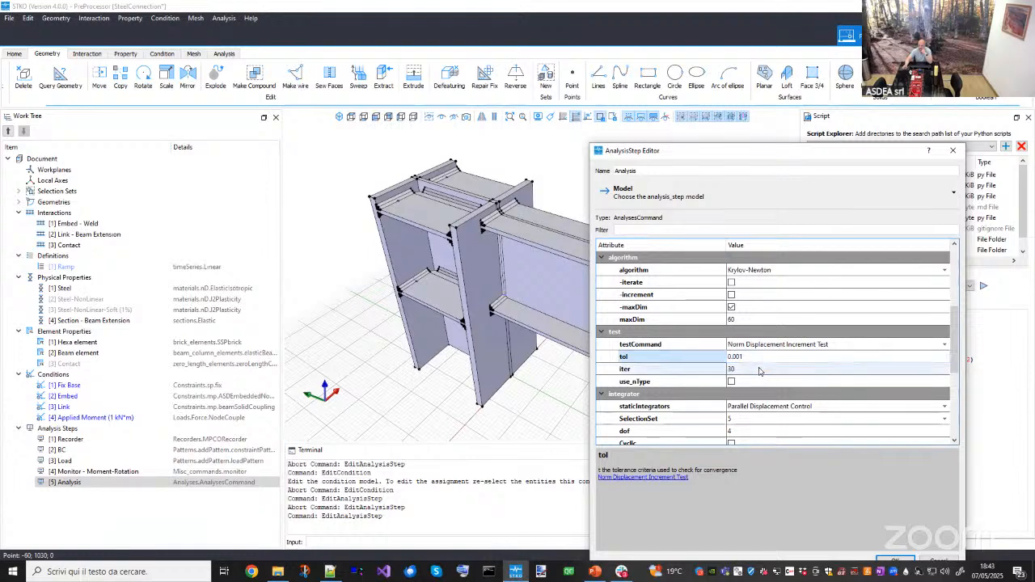
{"action": "double_click", "coordinate": [759, 369]}
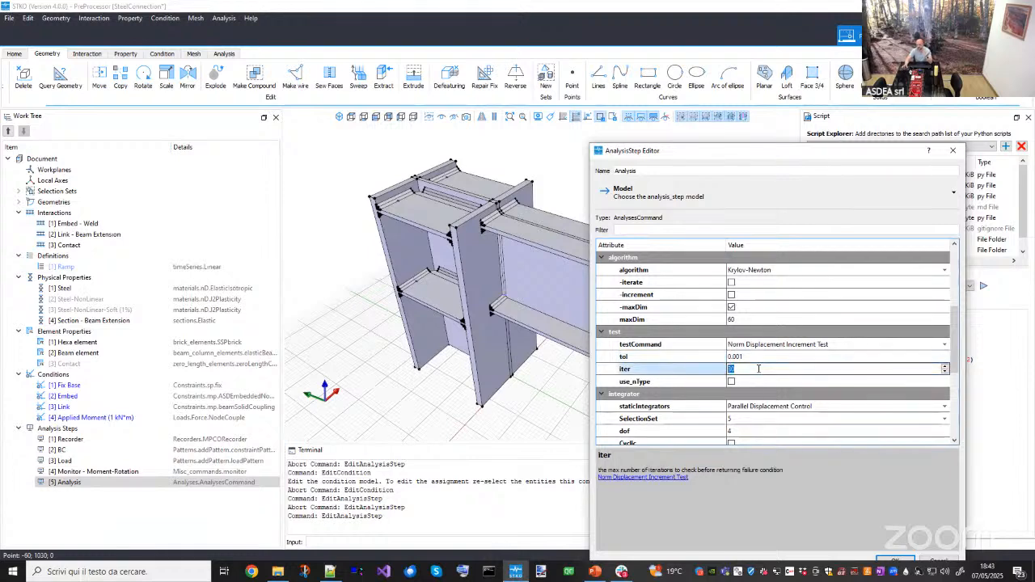
{"action": "double_click", "coordinate": [750, 356]}
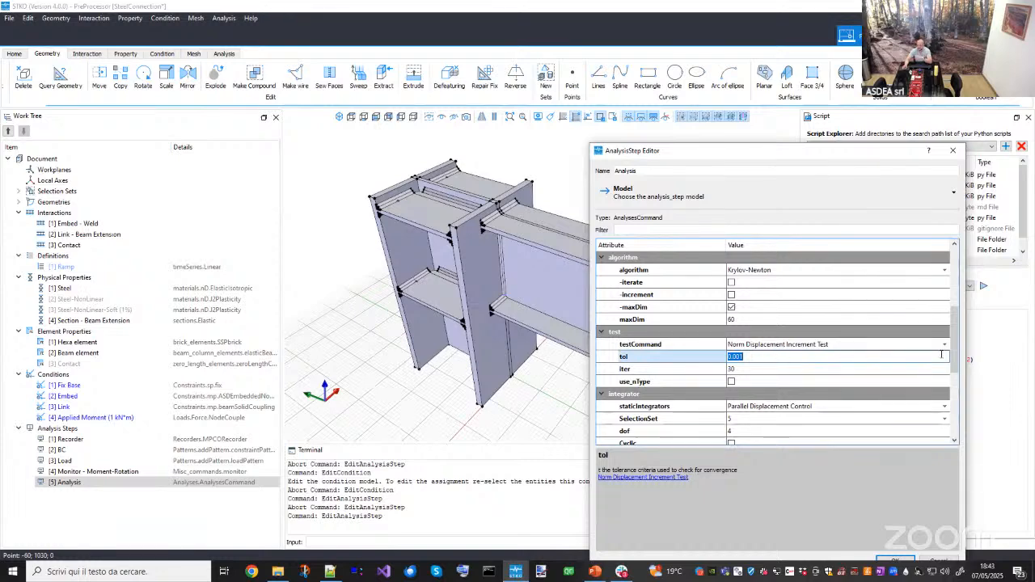
{"action": "left_click_drag", "start_coordinate": [959, 353], "coordinate": [957, 389]}
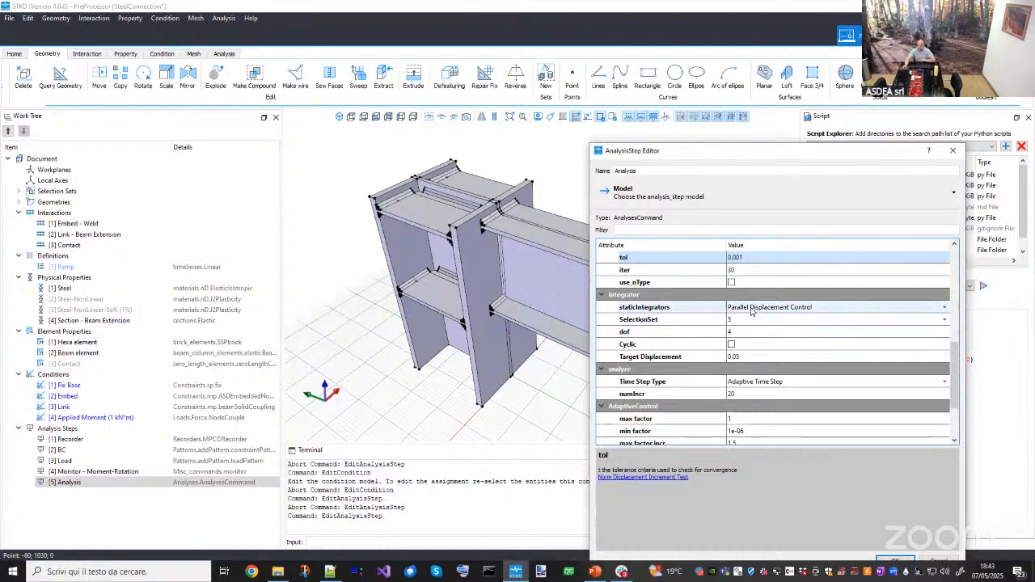
- Review the Parallel Displacement Control integrator's Selection Set, keeping Control Node, and its dof value
{"action": "left_click", "coordinate": [671, 324]}
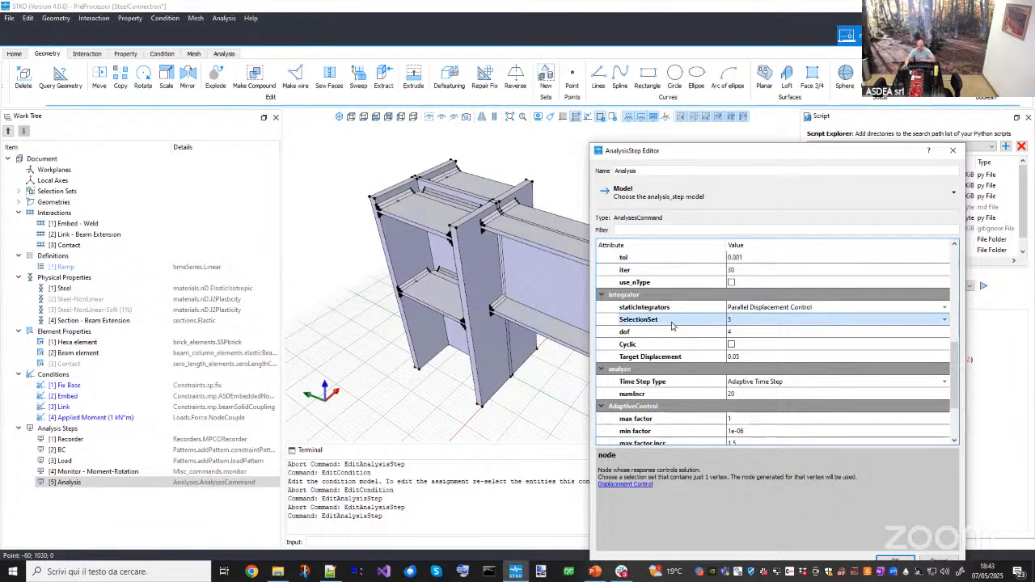
{"action": "left_click", "coordinate": [742, 321]}
{"action": "left_click", "coordinate": [743, 321]}
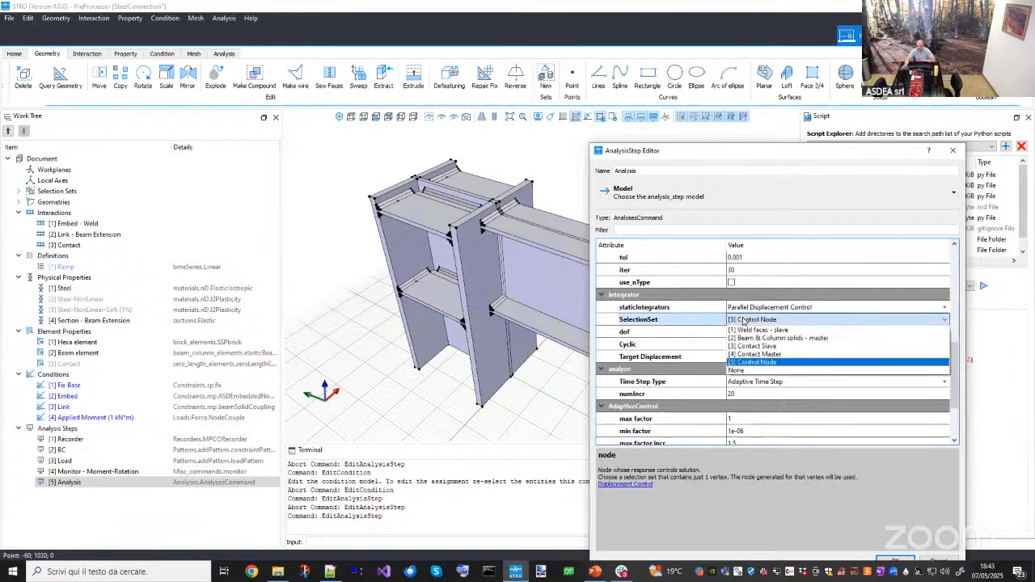
{"action": "left_click", "coordinate": [759, 363]}
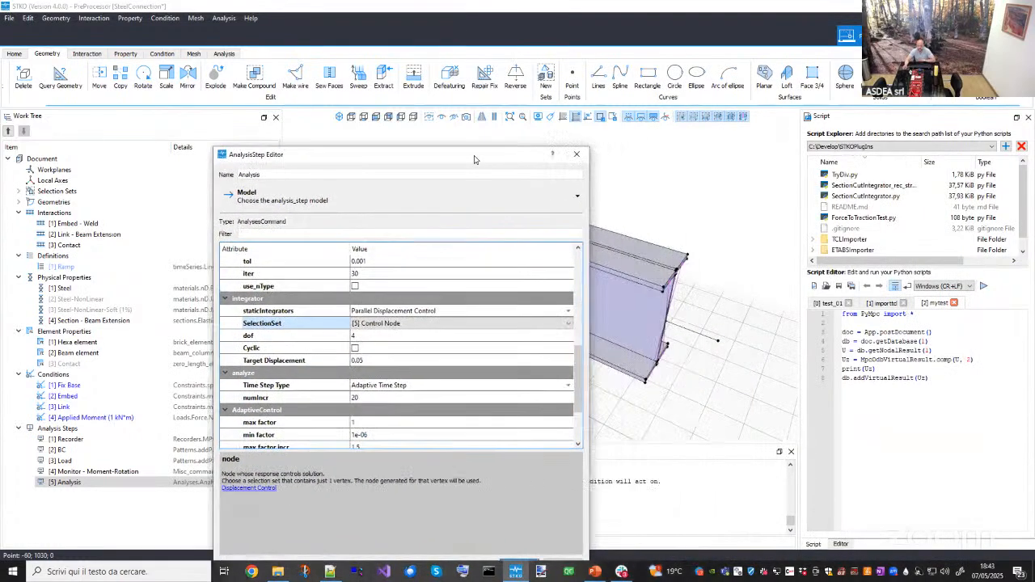
{"action": "left_click", "coordinate": [298, 334]}
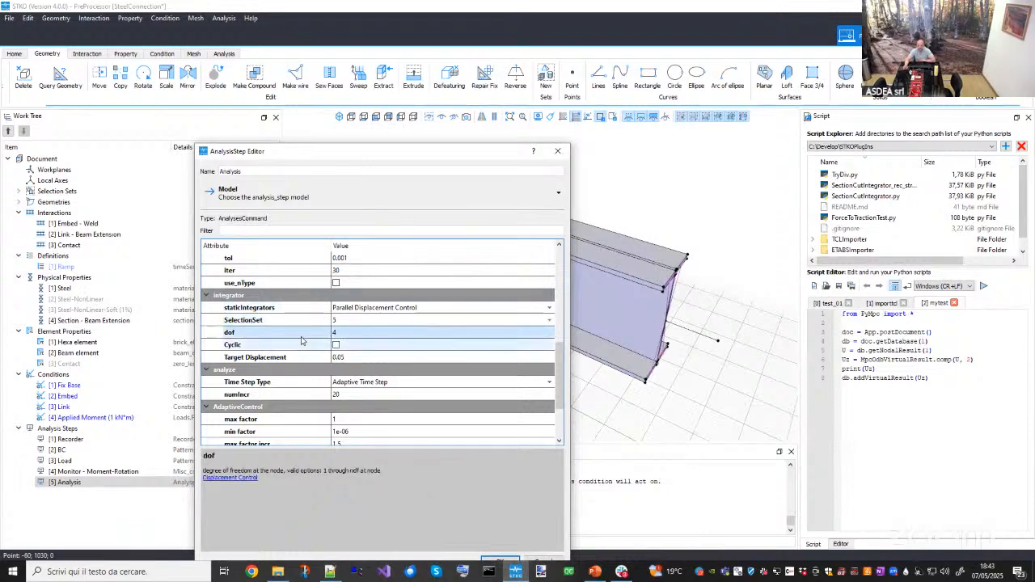
{"action": "left_click", "coordinate": [336, 336]}
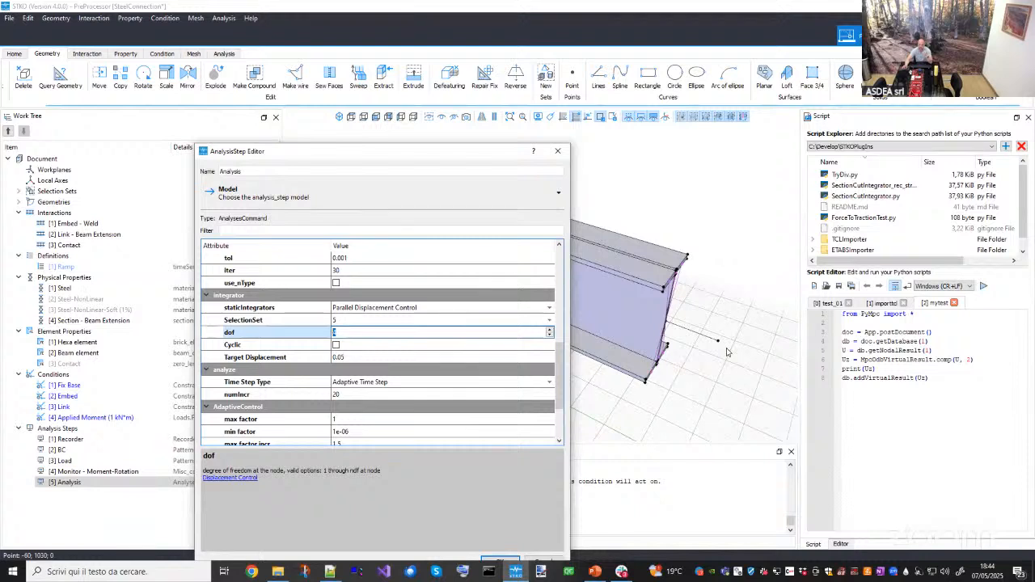
- Examine the integrator's Target Displacement value and its description
{"action": "left_click", "coordinate": [285, 357]}
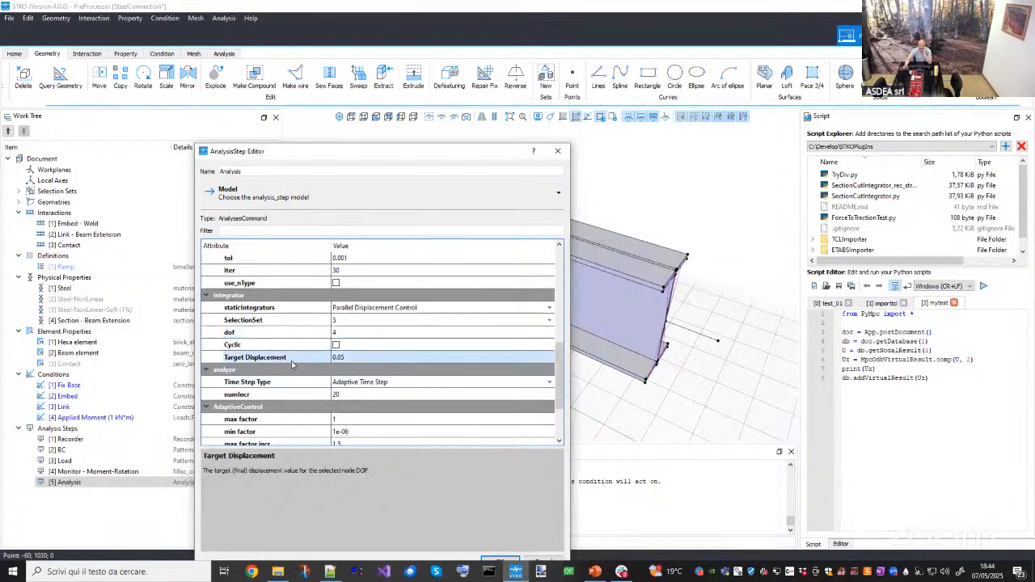
{"action": "left_click", "coordinate": [353, 357]}
{"action": "left_click", "coordinate": [353, 357]}
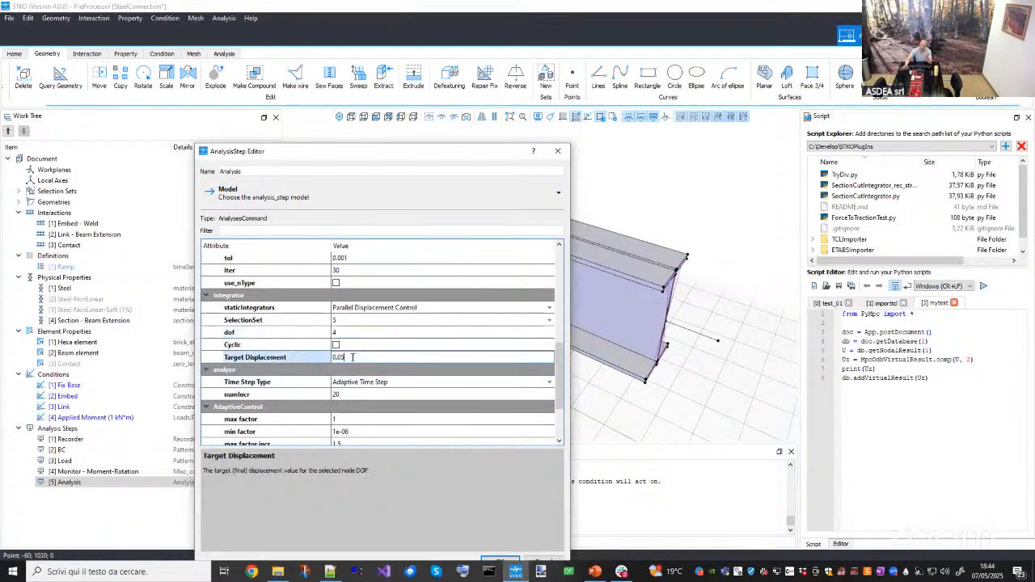
{"action": "left_click", "coordinate": [299, 360]}
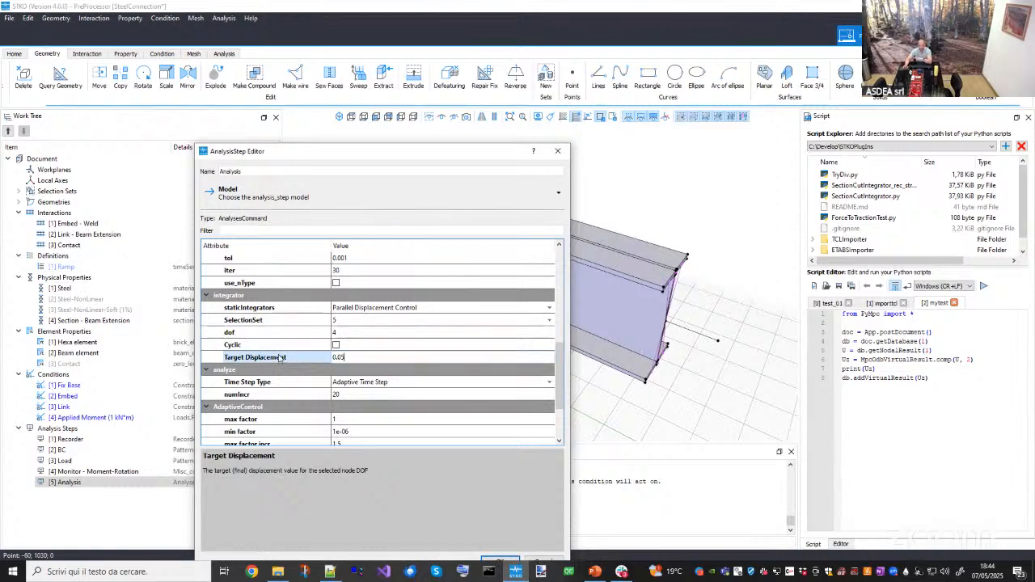
{"action": "left_click", "coordinate": [338, 356]}
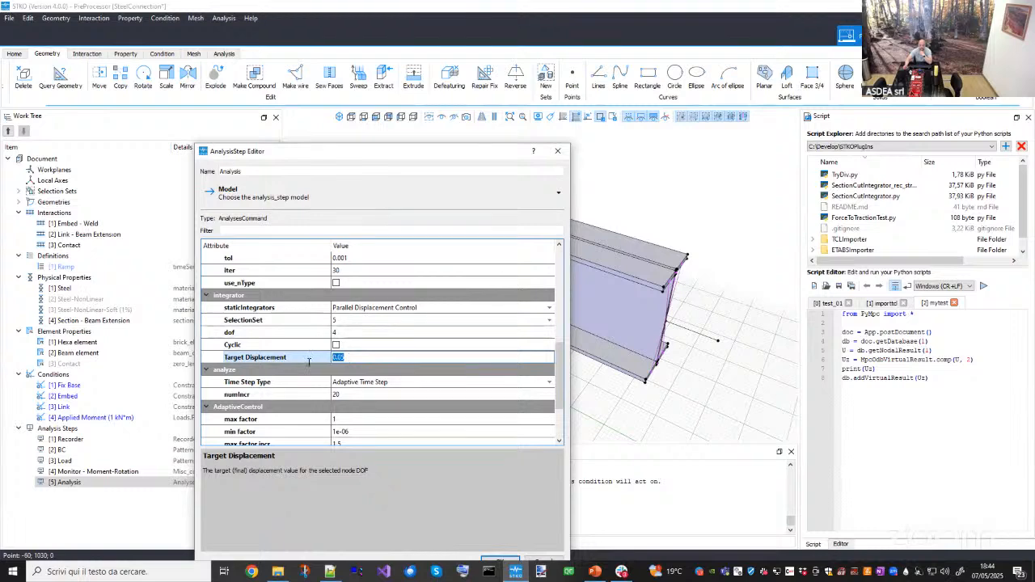
{"action": "left_click", "coordinate": [273, 373]}
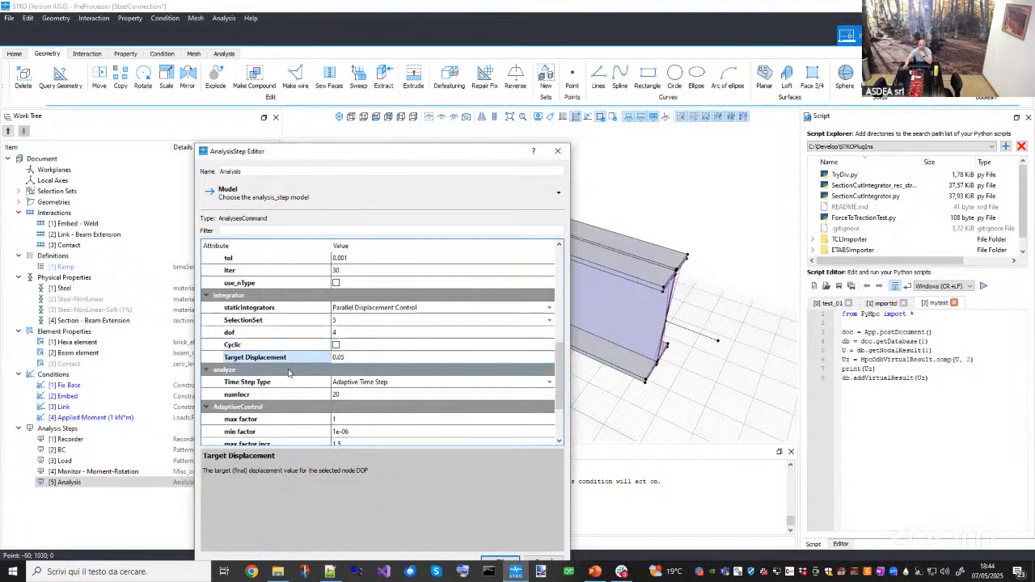
{"action": "left_click_drag", "start_coordinate": [559, 377], "coordinate": [560, 381]}
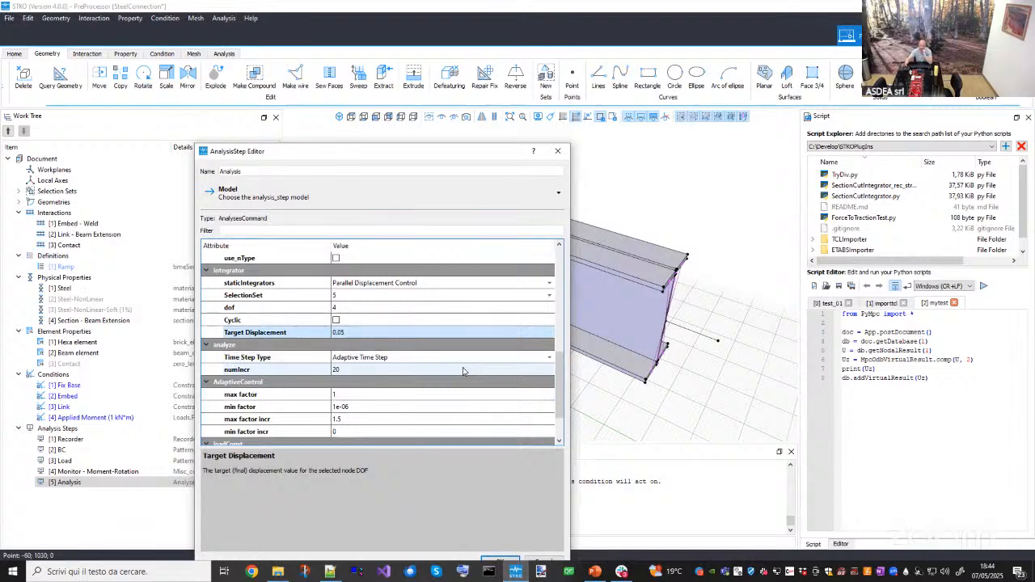
- Review the Time Step Type choices, keeping Adaptive Time Step, plus adaptive control and wipe options, then close the editor
{"action": "left_click", "coordinate": [414, 357]}
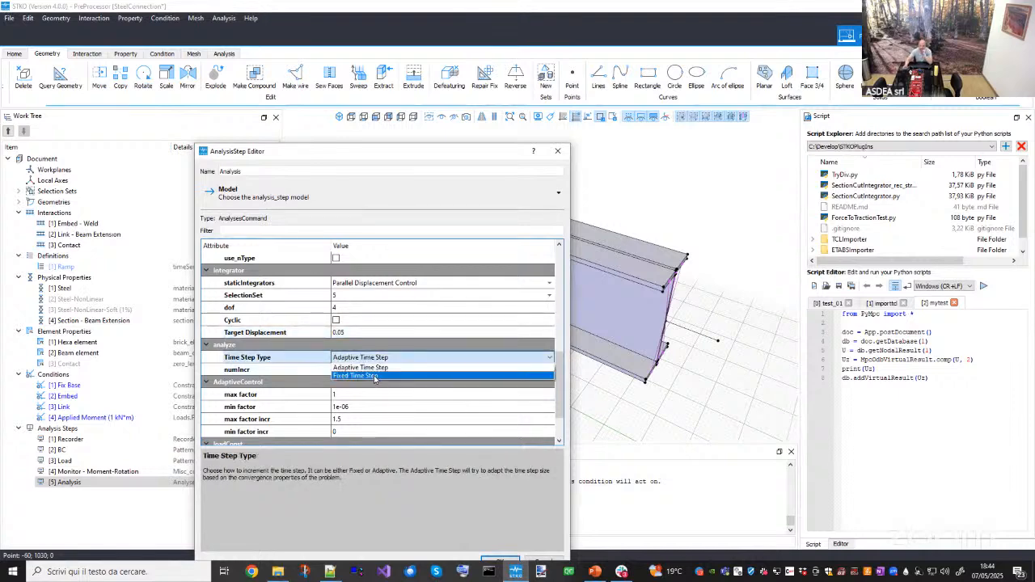
{"action": "left_click", "coordinate": [371, 368]}
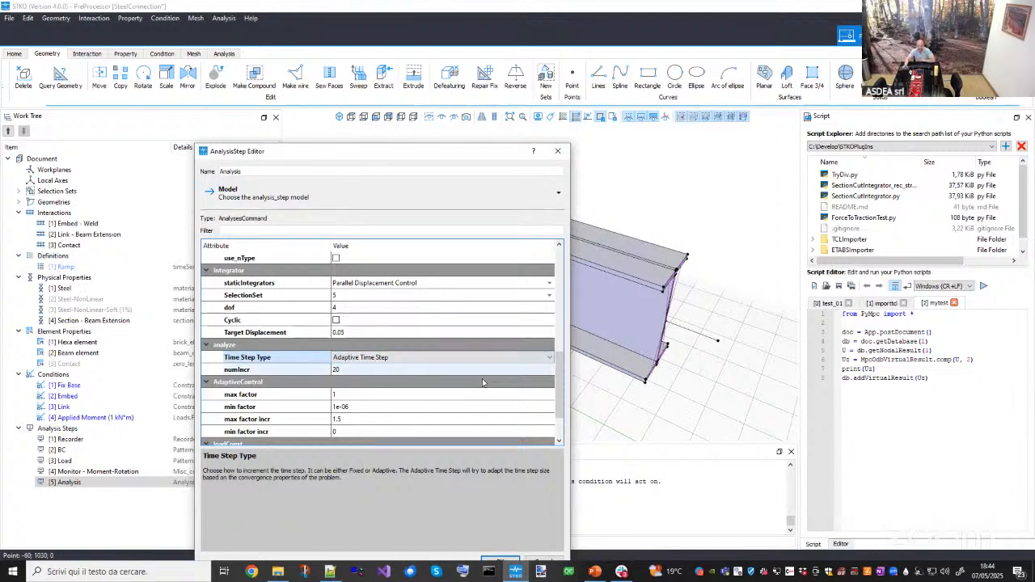
{"action": "scroll", "coordinate": [565, 421], "scroll_direction": "down", "scroll_amount": 2}
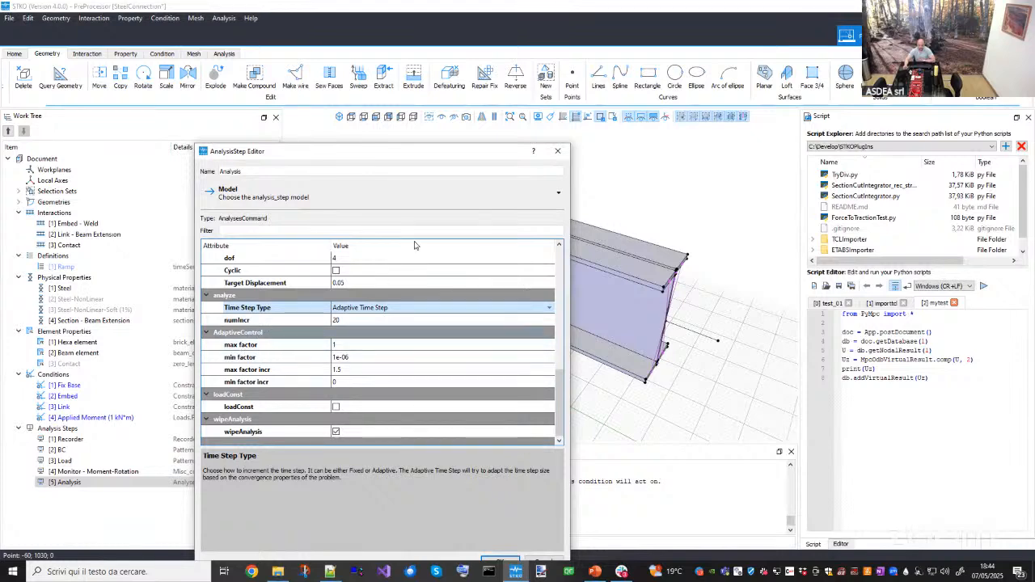
{"action": "left_click_drag", "start_coordinate": [482, 165], "coordinate": [509, 154]}
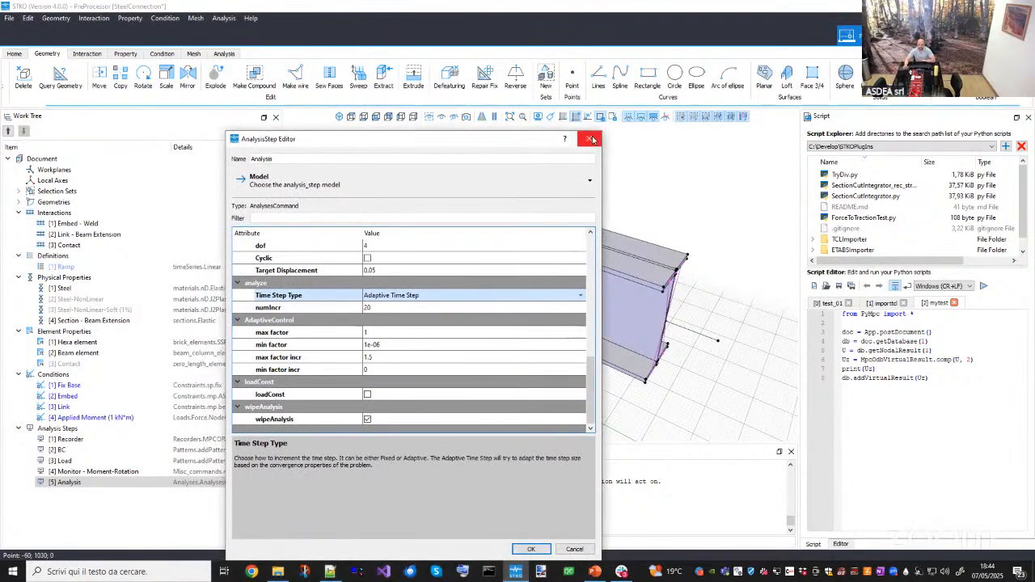
{"action": "left_click", "coordinate": [585, 141]}
- Open the mesh controls and review Structured Hexa settings for solids, then close the dialog without assigning
{"action": "middle_click_drag", "start_coordinate": [605, 254], "coordinate": [551, 299]}
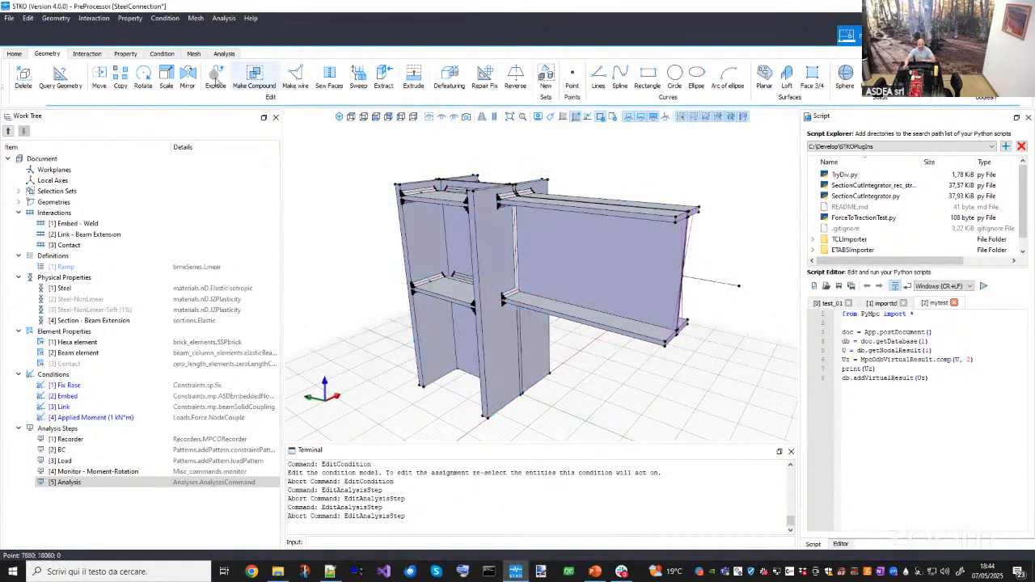
{"action": "left_click", "coordinate": [193, 53]}
{"action": "middle_click_drag", "start_coordinate": [437, 266], "coordinate": [406, 283]}
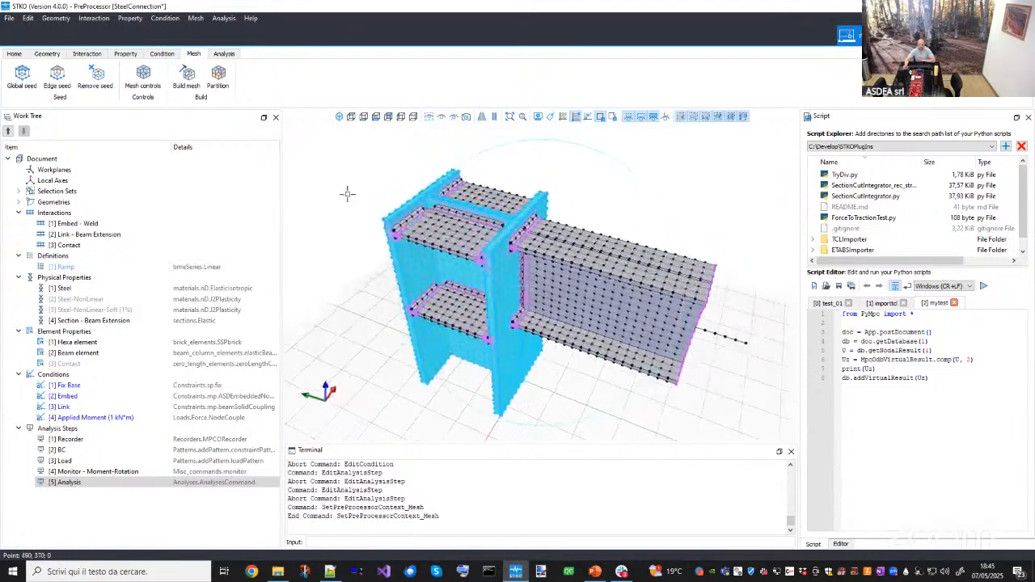
{"action": "left_click", "coordinate": [144, 81]}
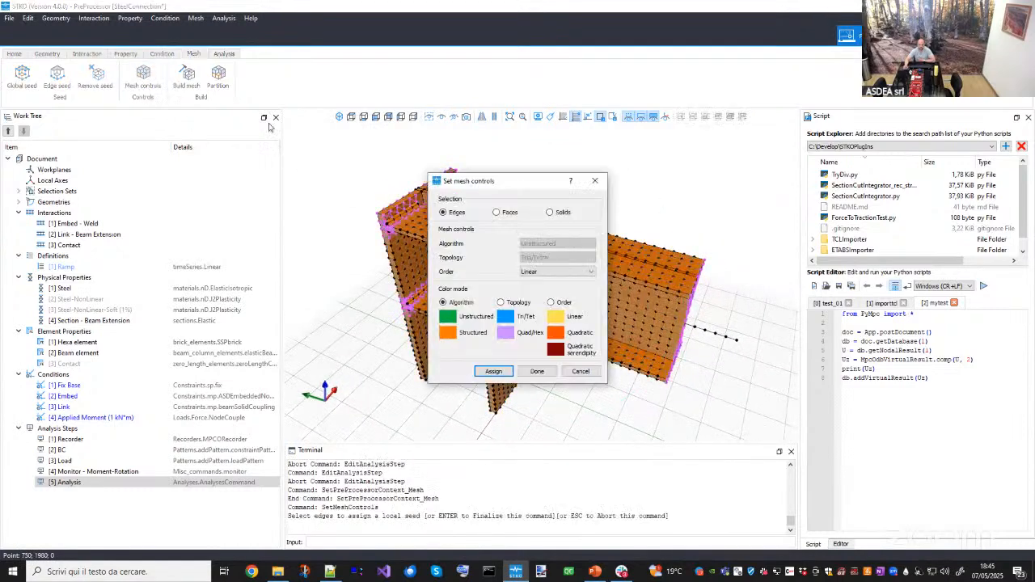
{"action": "left_click_drag", "start_coordinate": [488, 178], "coordinate": [251, 193]}
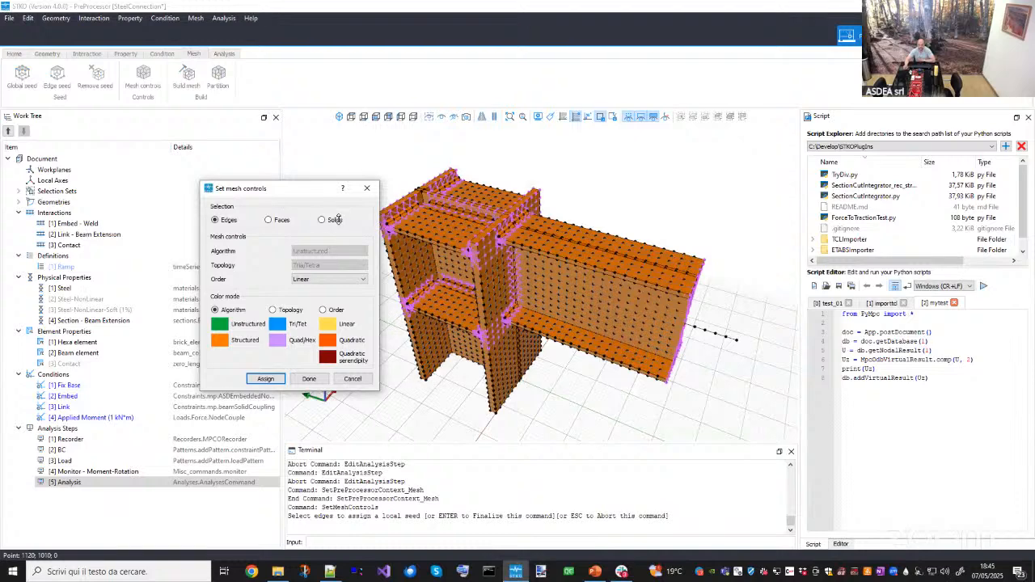
{"action": "left_click", "coordinate": [338, 219]}
{"action": "left_click", "coordinate": [328, 251]}
{"action": "left_click", "coordinate": [312, 261]}
{"action": "left_click", "coordinate": [318, 266]}
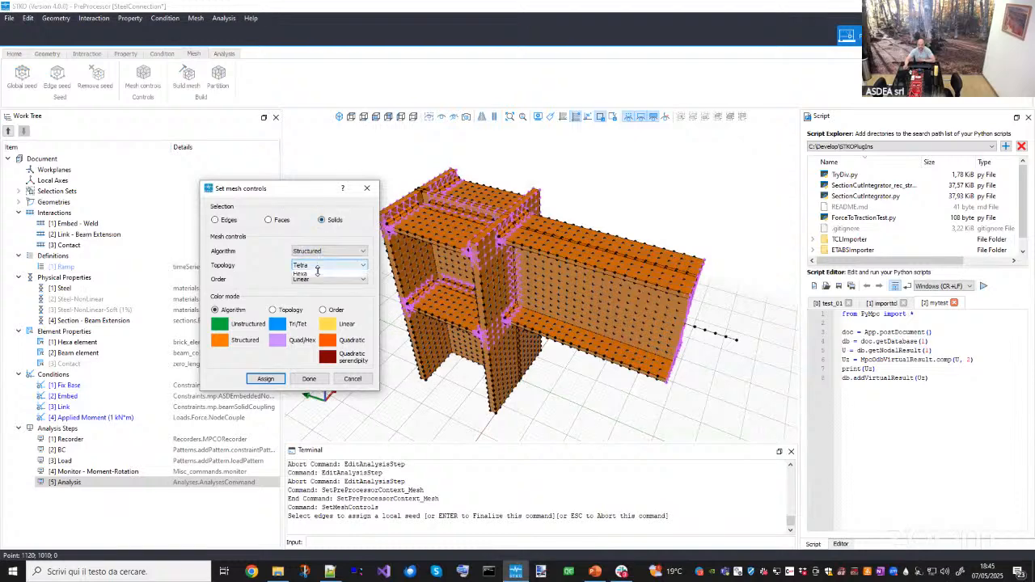
{"action": "left_click", "coordinate": [315, 274]}
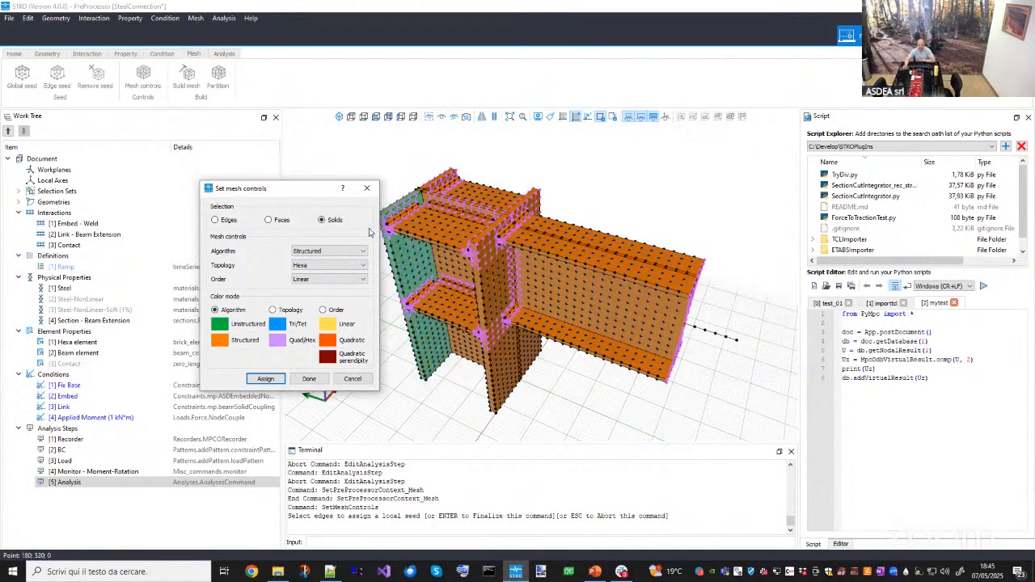
{"action": "left_click", "coordinate": [366, 188]}
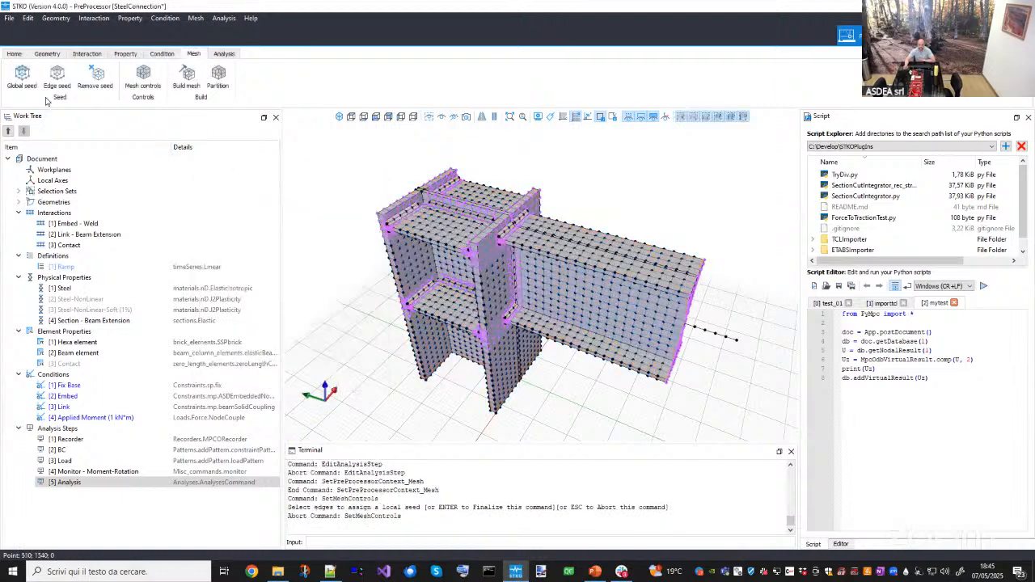
- Open the global edge seed settings, review the Uniform by divisions and Uniform by size types, and close without assigning
{"action": "left_click", "coordinate": [24, 81]}
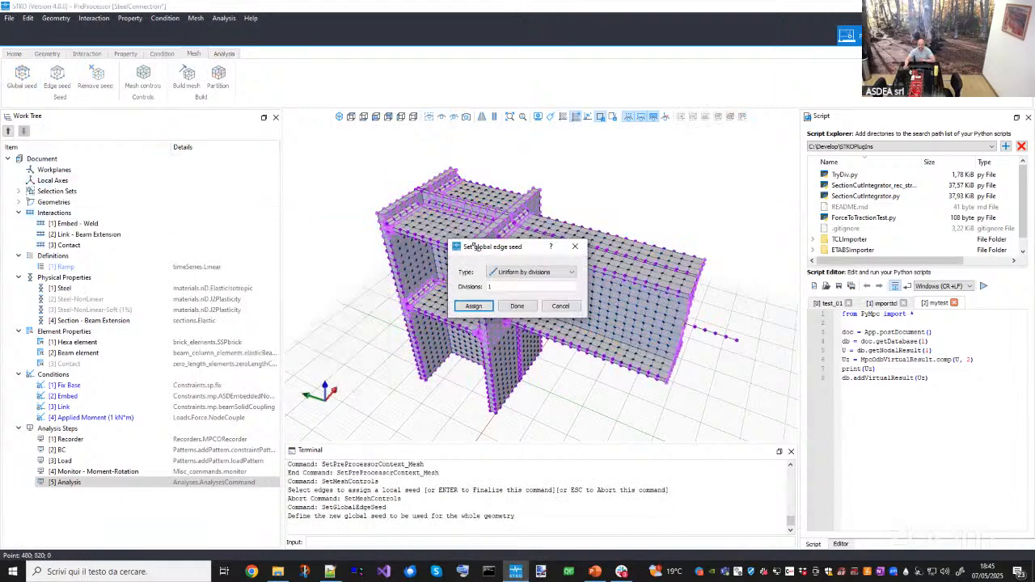
{"action": "left_click", "coordinate": [521, 271]}
{"action": "left_click", "coordinate": [518, 282]}
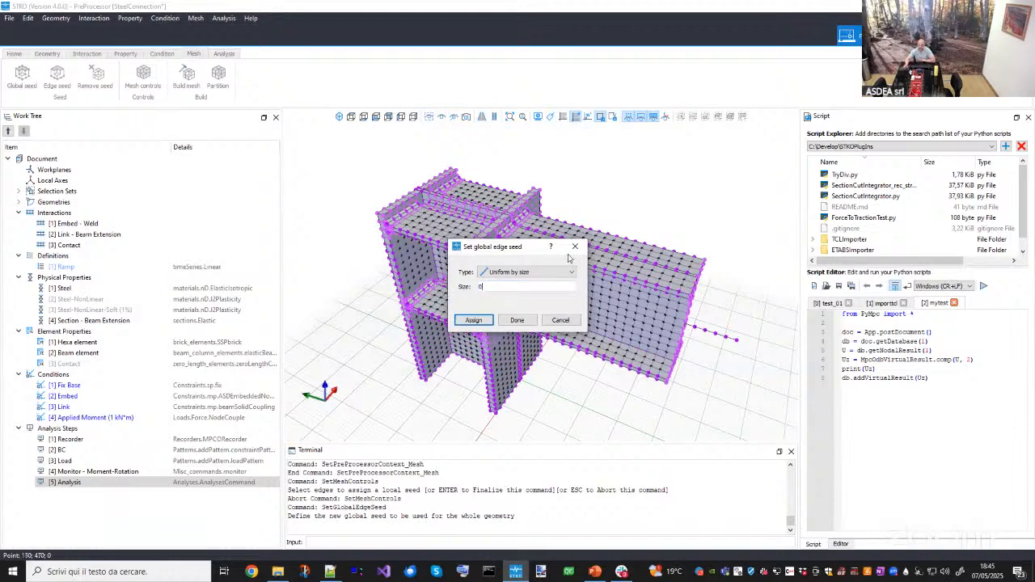
{"action": "left_click_drag", "start_coordinate": [520, 247], "coordinate": [430, 240]}
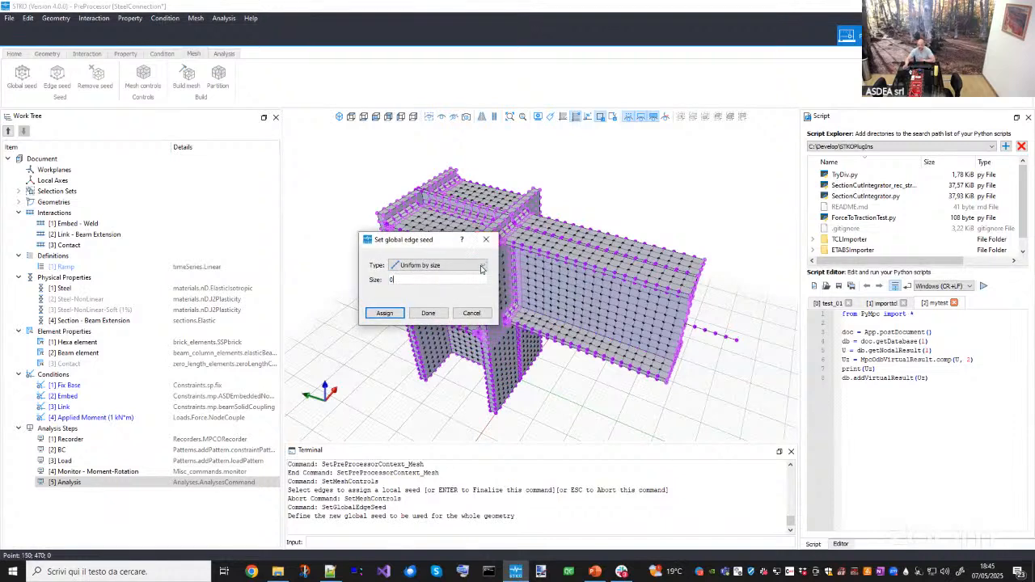
{"action": "left_click", "coordinate": [428, 281]}
{"action": "left_click", "coordinate": [487, 238]}
- Open the Partition mesh dialog to review the mesh partitions, then close it
{"action": "middle_click_drag", "start_coordinate": [537, 275], "coordinate": [519, 300]}
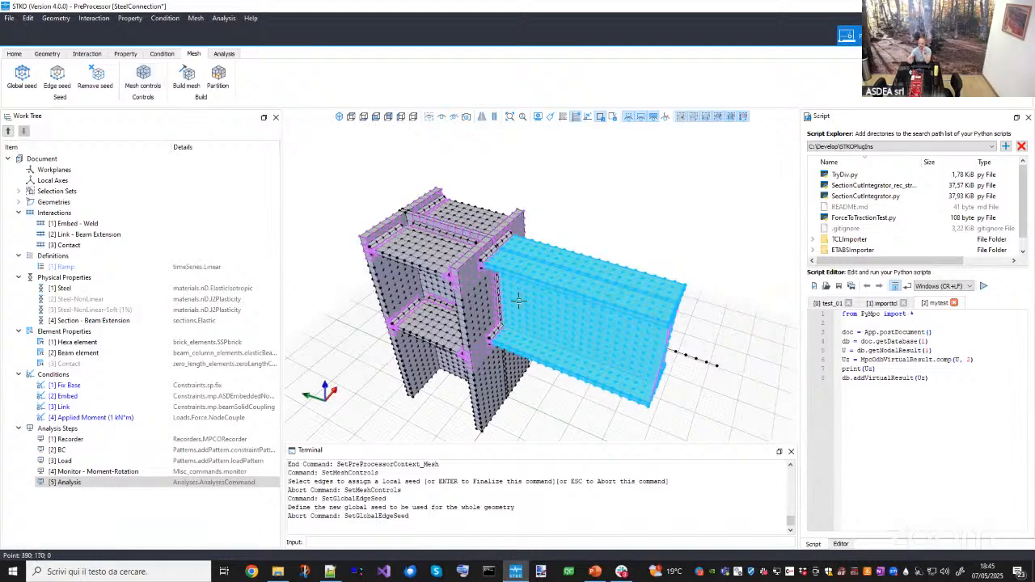
{"action": "middle_click_drag", "start_coordinate": [533, 348], "coordinate": [522, 267]}
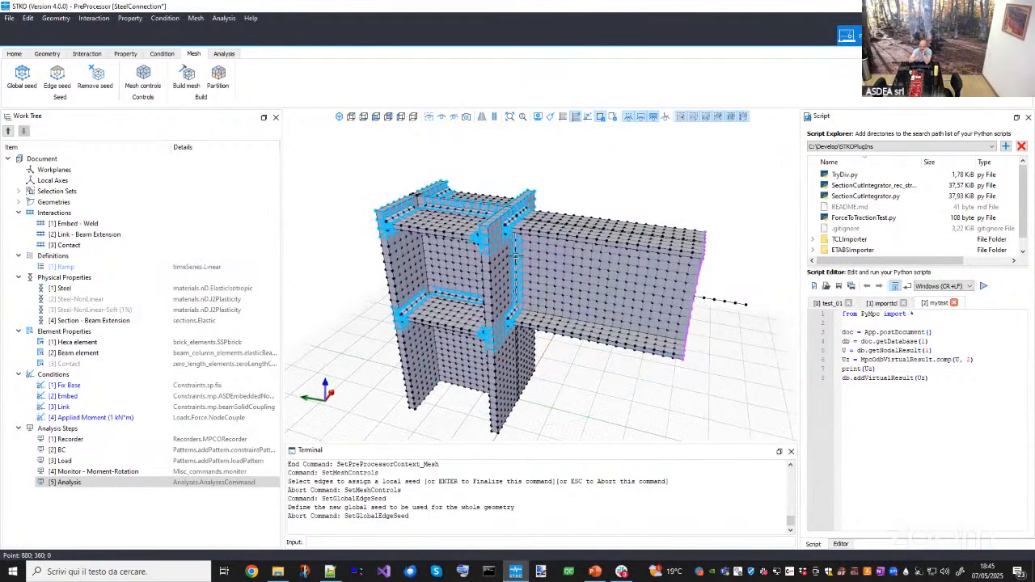
{"action": "middle_click_drag", "start_coordinate": [472, 228], "coordinate": [434, 219]}
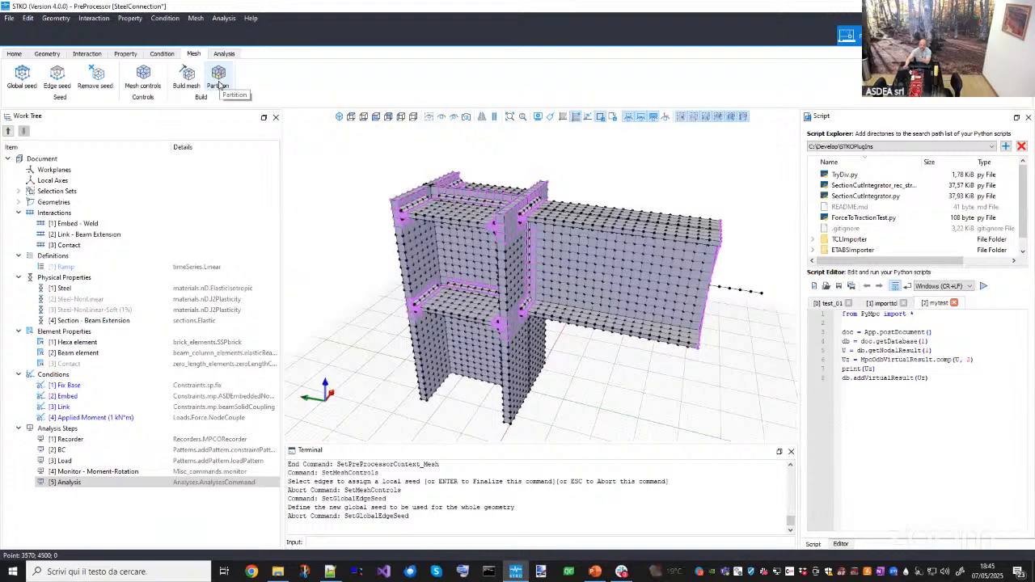
{"action": "left_click", "coordinate": [218, 84]}
{"action": "left_click_drag", "start_coordinate": [530, 203], "coordinate": [284, 197]}
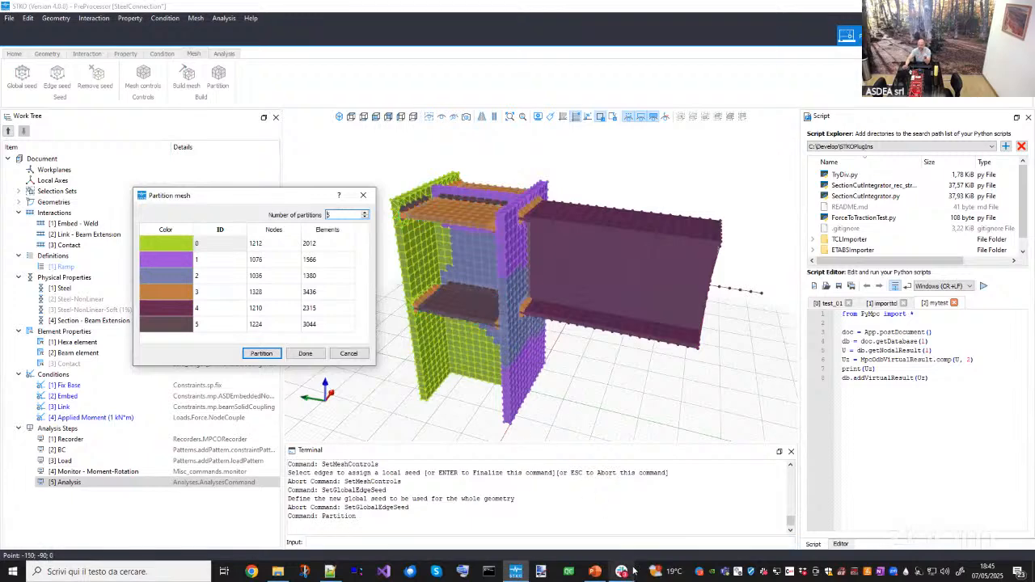
{"action": "left_click_drag", "start_coordinate": [335, 215], "coordinate": [319, 211]}
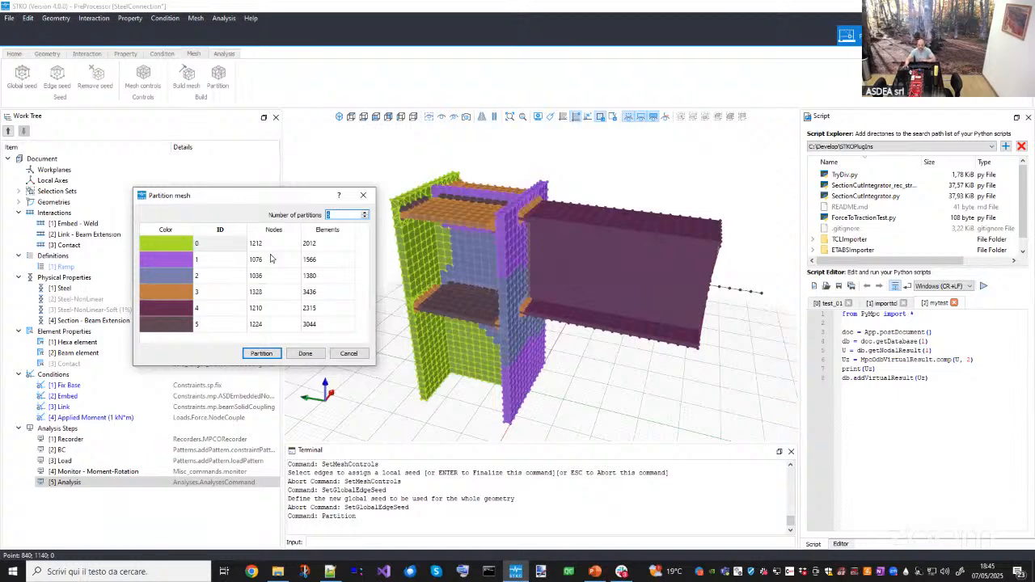
{"action": "left_click_drag", "start_coordinate": [271, 201], "coordinate": [242, 201]}
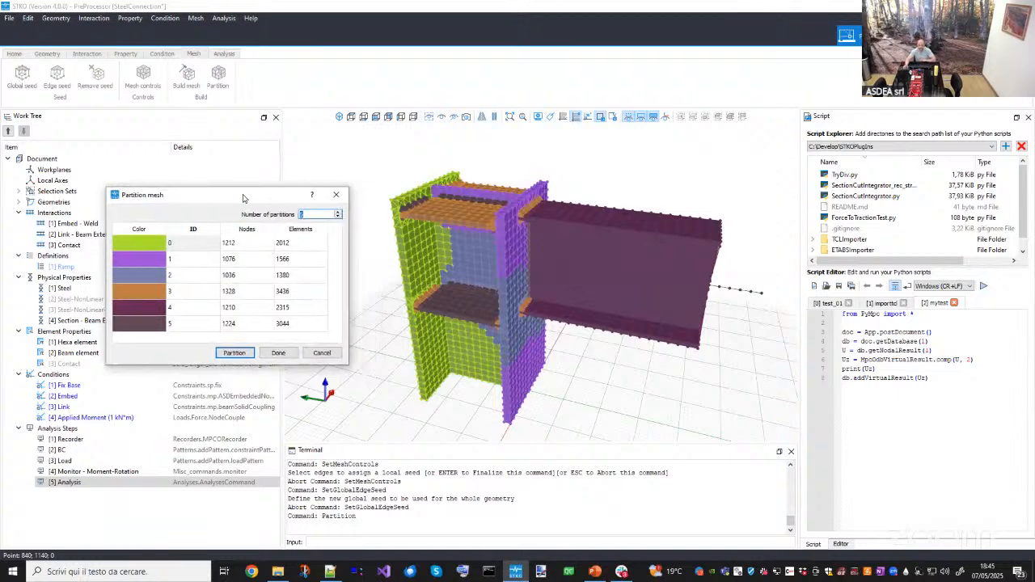
{"action": "left_click", "coordinate": [333, 200]}
{"action": "middle_click_drag", "start_coordinate": [511, 280], "coordinate": [485, 296]}
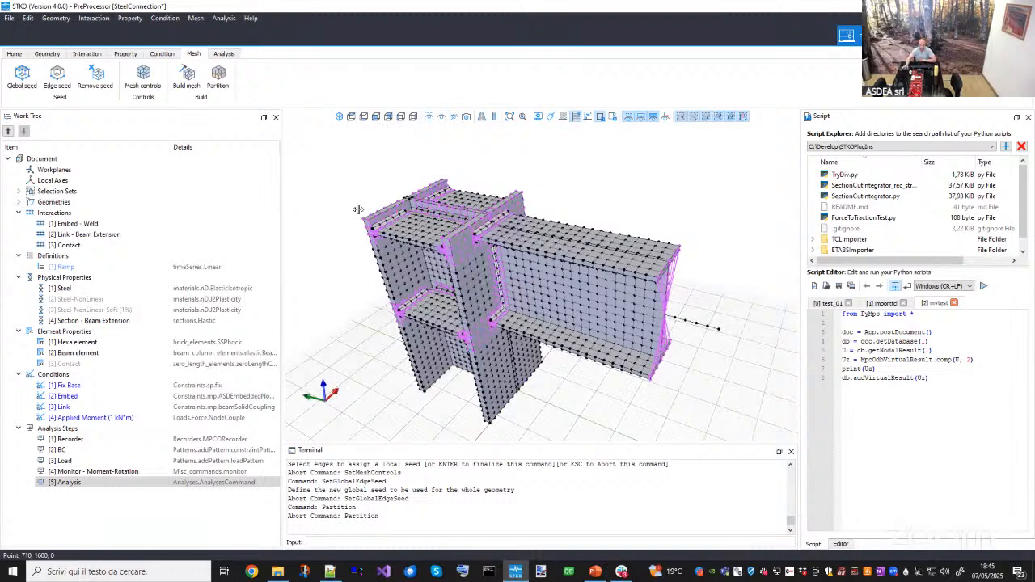
- Run the analysis with the openseesmp solver, selecting the model folder for the output
{"action": "left_click", "coordinate": [233, 53]}
{"action": "left_click", "coordinate": [239, 83]}
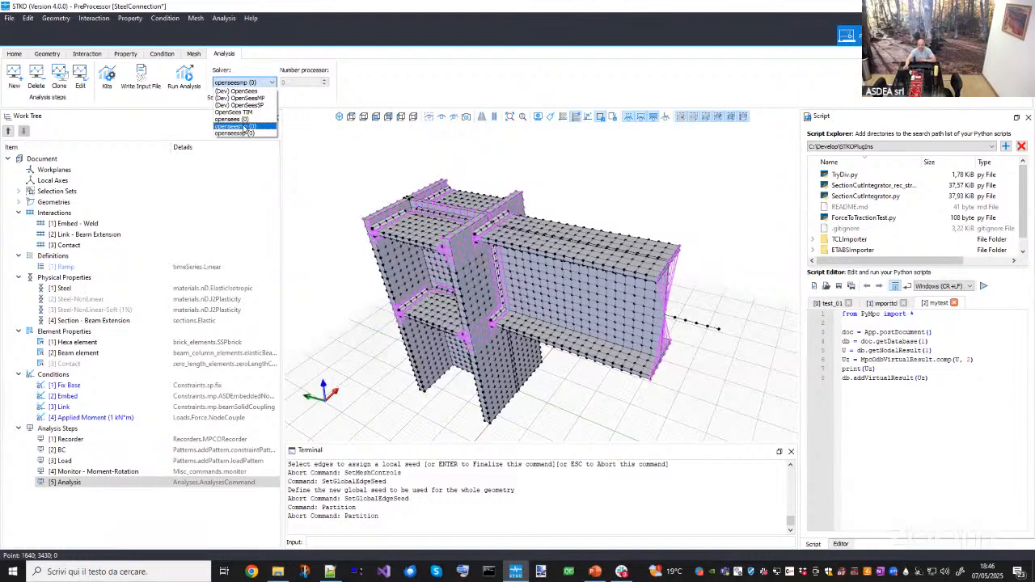
{"action": "left_click", "coordinate": [95, 156]}
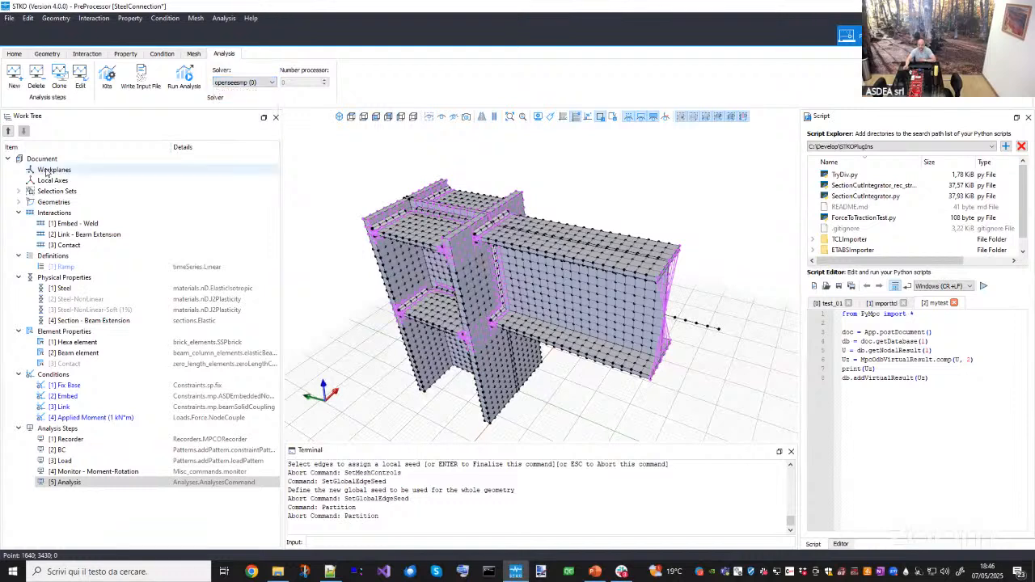
{"action": "left_click", "coordinate": [184, 77]}
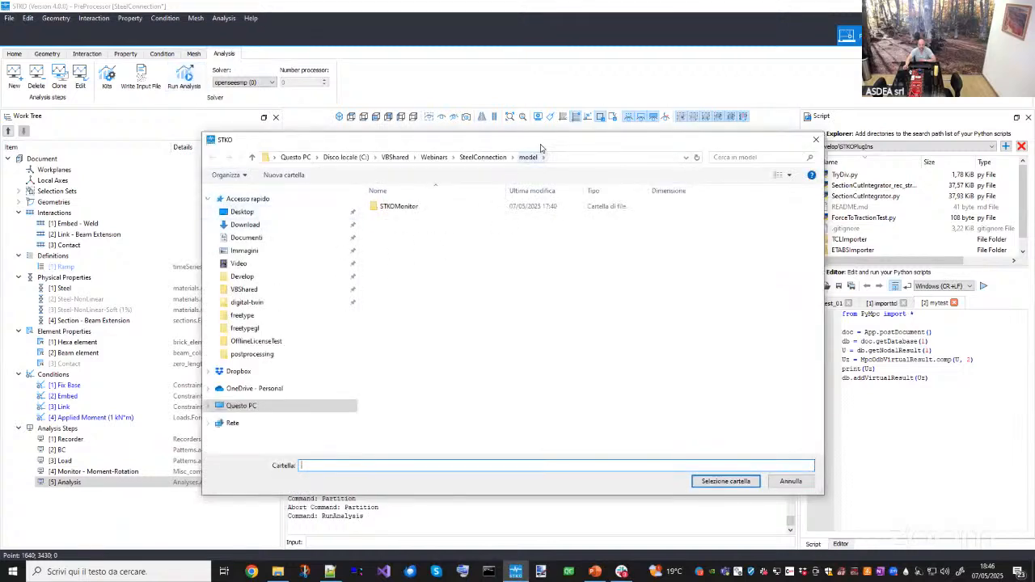
{"action": "left_click", "coordinate": [684, 464]}
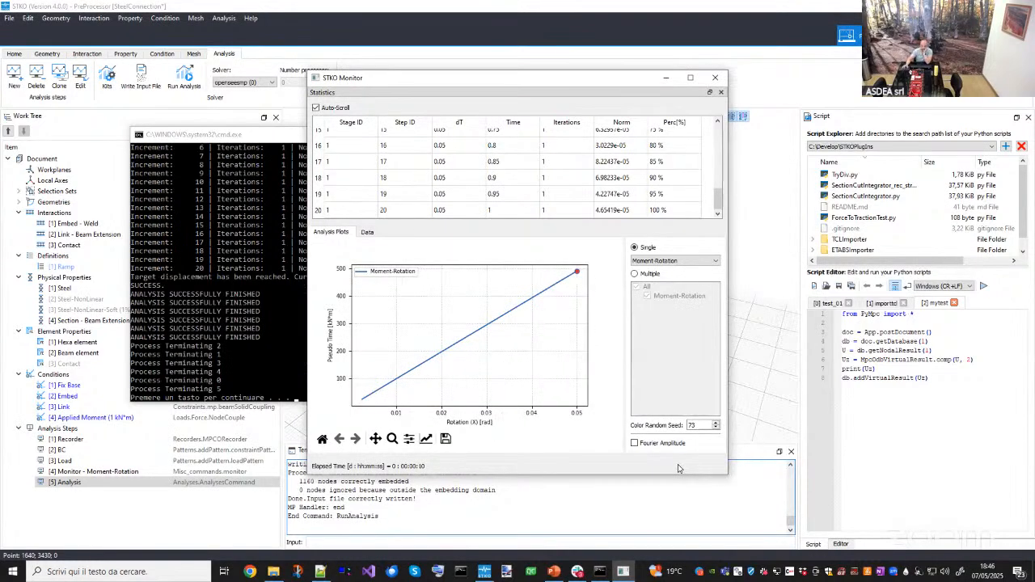
- Review the analysis monitor's moment-rotation plot and the solver console log, then close both windows
{"action": "left_click_drag", "start_coordinate": [615, 89], "coordinate": [732, 127]}
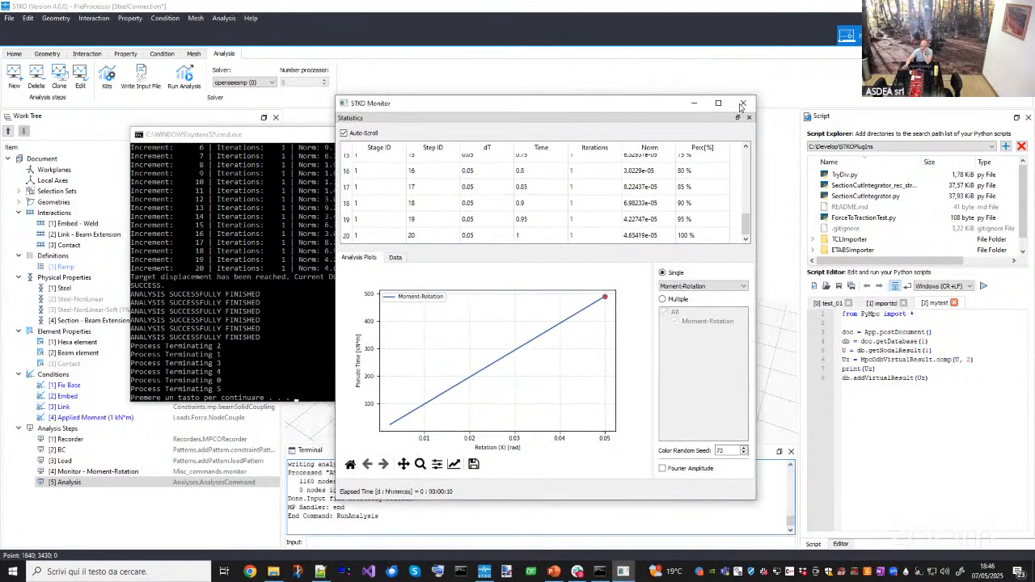
{"action": "left_click", "coordinate": [742, 103]}
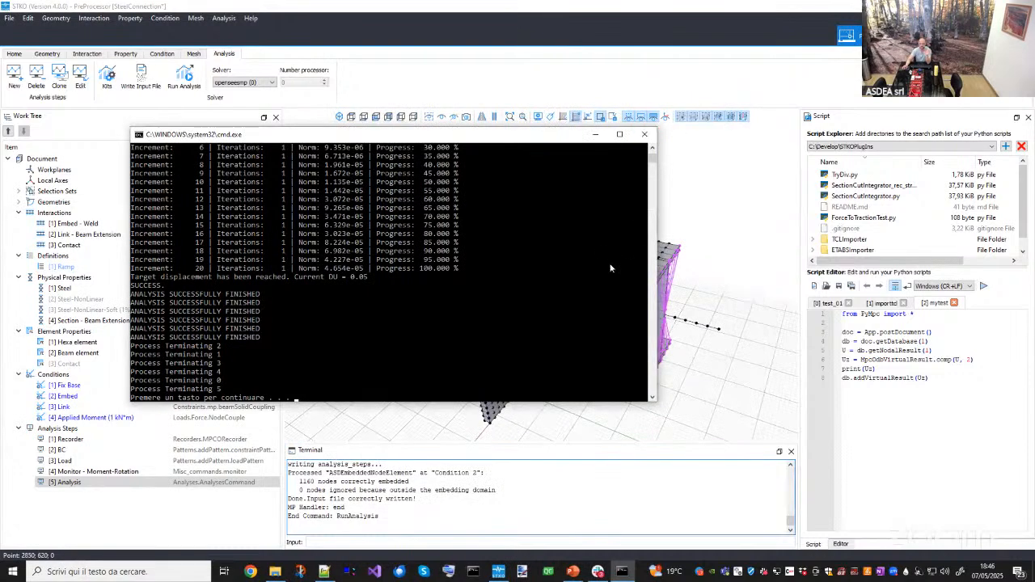
{"action": "scroll", "coordinate": [518, 303], "scroll_direction": "up", "scroll_amount": 3}
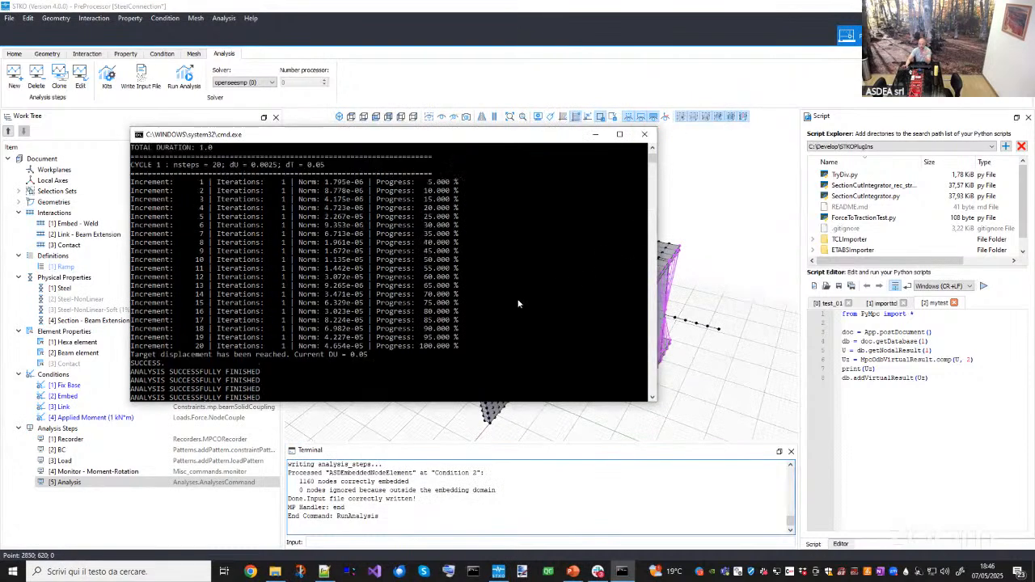
{"action": "scroll", "coordinate": [519, 303], "scroll_direction": "up", "scroll_amount": 1}
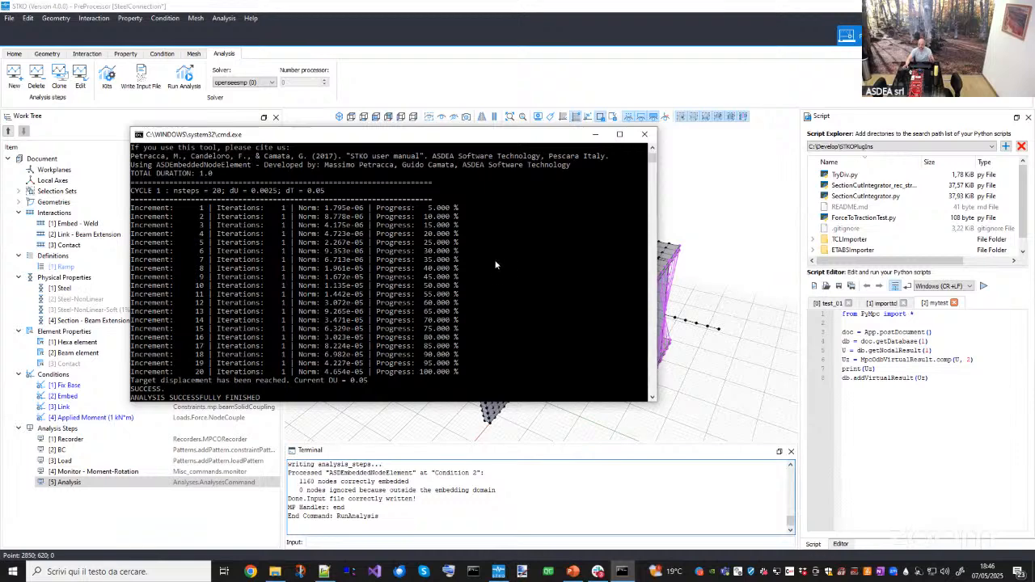
{"action": "left_click", "coordinate": [645, 135]}
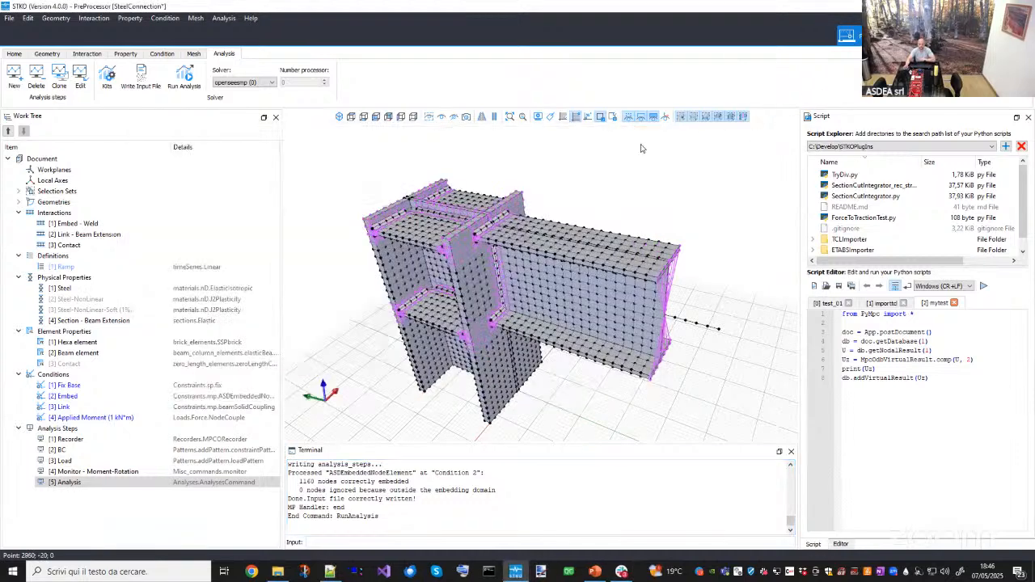
- Switch to the post-processor and open the SteelConnection result database
{"action": "left_click", "coordinate": [946, 36]}
{"action": "left_click", "coordinate": [163, 79]}
{"action": "double_click", "coordinate": [366, 201]}
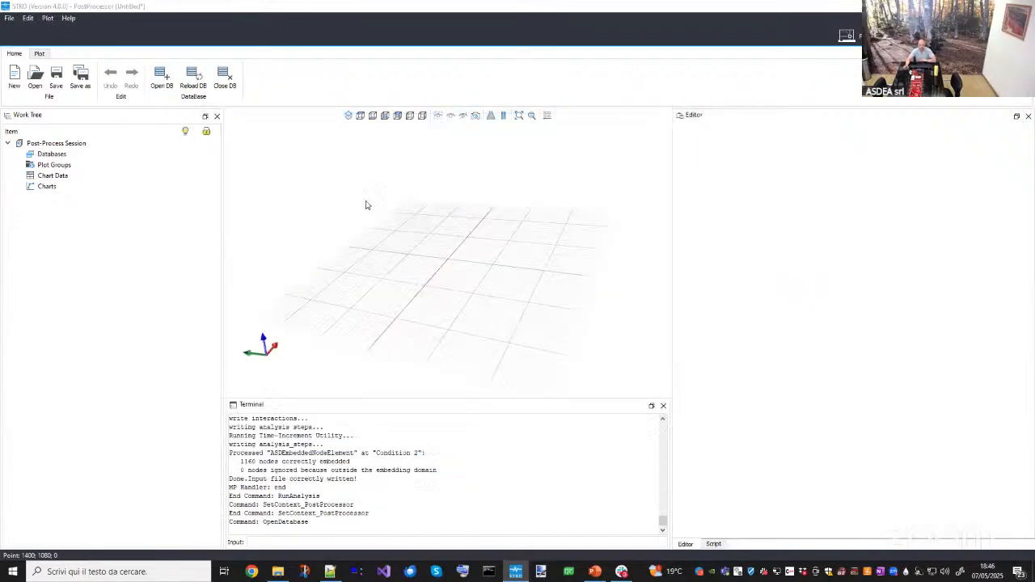
{"action": "middle_click_drag", "start_coordinate": [440, 311], "coordinate": [259, 243]}
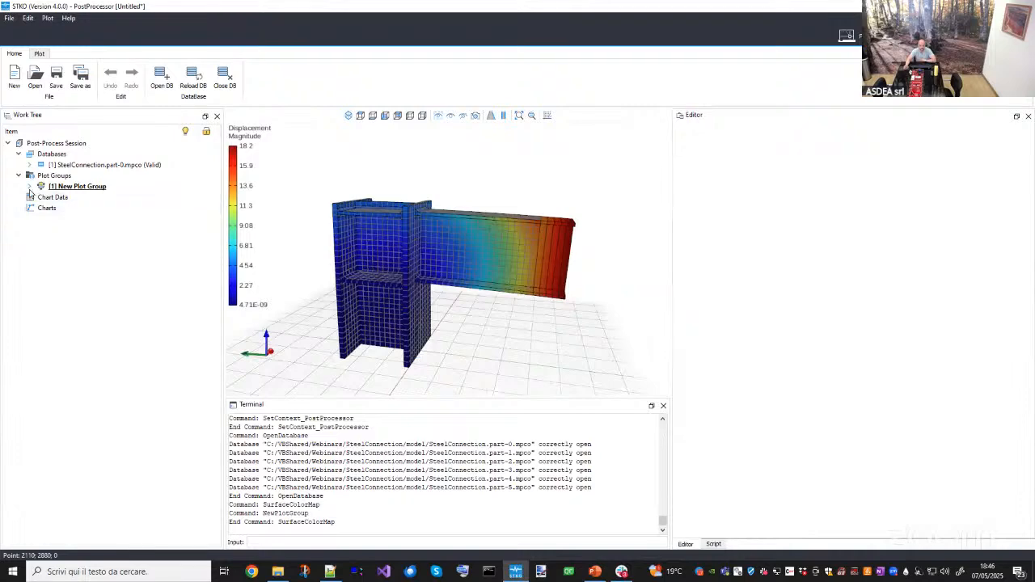
- Select the Surface Color Map plot and set its deformation scale to 10
{"action": "left_click", "coordinate": [29, 187]}
{"action": "left_click", "coordinate": [73, 198]}
{"action": "left_click", "coordinate": [742, 263]}
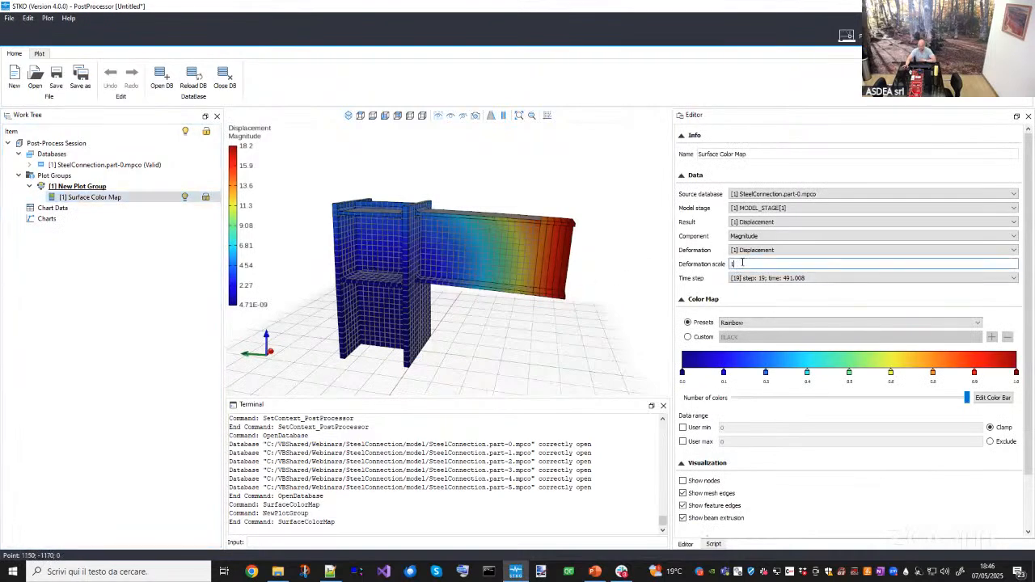
{"action": "type", "text": "00"}
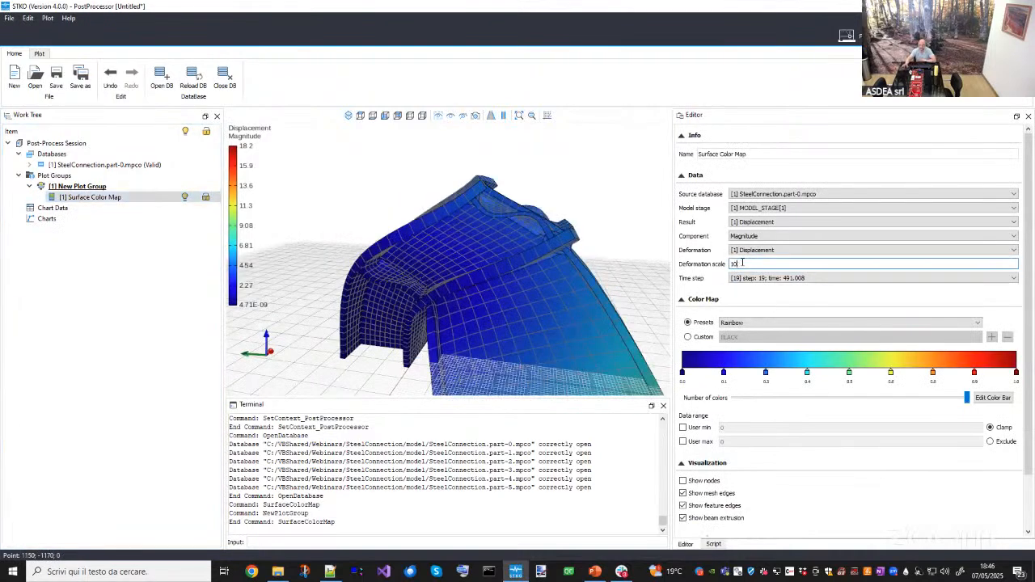
{"action": "key", "text": "Return"}
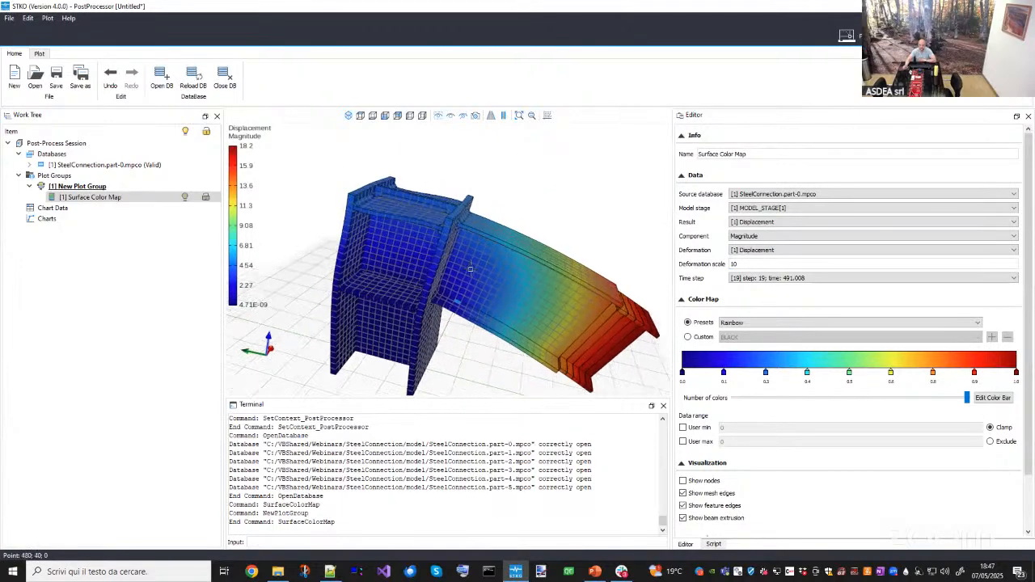
- Examine the deformed connection's displacement contours up close around the beam-column joint
{"action": "scroll", "coordinate": [471, 270], "scroll_direction": "up", "scroll_amount": 5}
{"action": "middle_click_drag", "start_coordinate": [448, 280], "coordinate": [460, 398]}
{"action": "left_click_drag", "start_coordinate": [471, 494], "coordinate": [471, 482]}
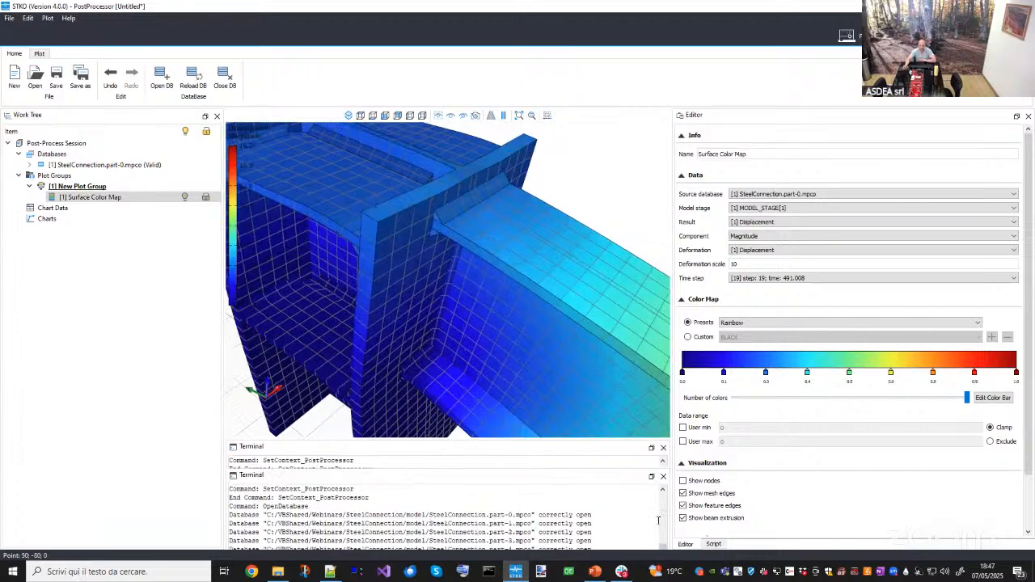
{"action": "left_click_drag", "start_coordinate": [672, 517], "coordinate": [752, 508]}
{"action": "scroll", "coordinate": [469, 353], "scroll_direction": "up", "scroll_amount": 10}
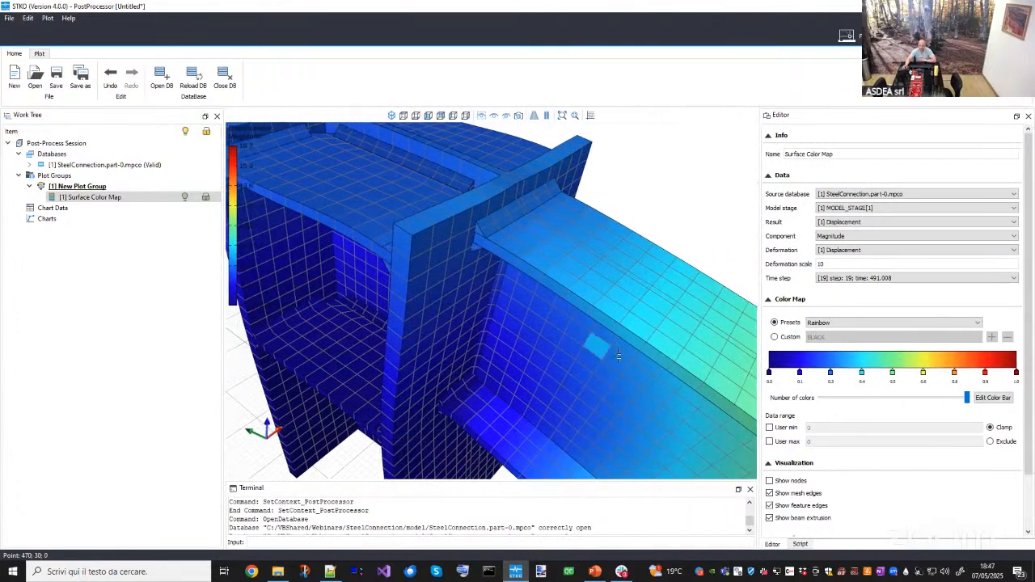
{"action": "middle_click_drag", "start_coordinate": [385, 359], "coordinate": [479, 351]}
{"action": "scroll", "coordinate": [444, 244], "scroll_direction": "up", "scroll_amount": 3}
{"action": "scroll", "coordinate": [449, 267], "scroll_direction": "down", "scroll_amount": 3}
{"action": "scroll", "coordinate": [478, 351], "scroll_direction": "down", "scroll_amount": 3}
{"action": "middle_click_drag", "start_coordinate": [479, 266], "coordinate": [449, 354]}
{"action": "scroll", "coordinate": [427, 414], "scroll_direction": "up", "scroll_amount": 3}
{"action": "scroll", "coordinate": [463, 326], "scroll_direction": "down", "scroll_amount": 5}
{"action": "scroll", "coordinate": [402, 318], "scroll_direction": "up", "scroll_amount": 5}
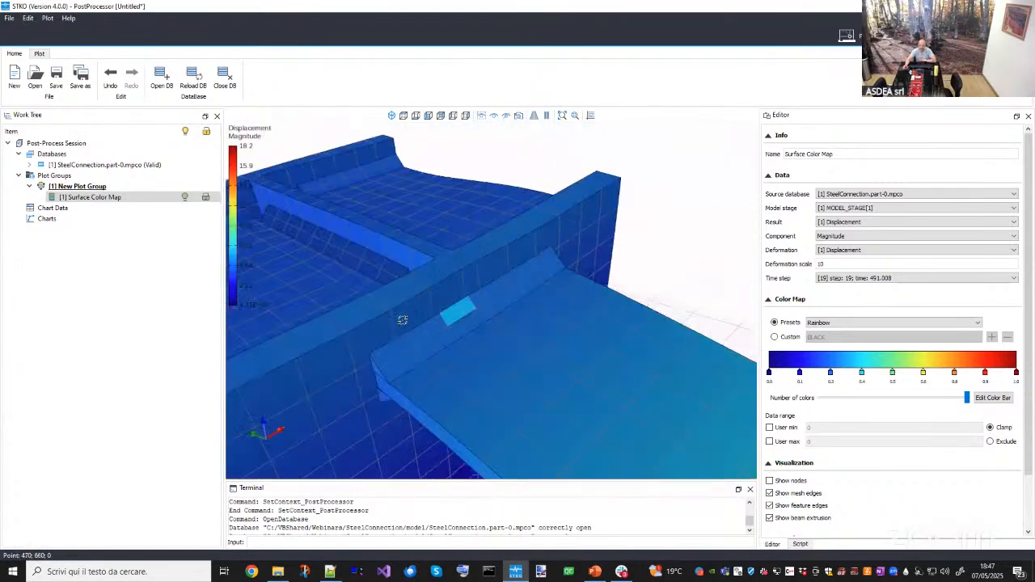
{"action": "middle_click_drag", "start_coordinate": [402, 319], "coordinate": [432, 316]}
{"action": "scroll", "coordinate": [395, 325], "scroll_direction": "up", "scroll_amount": 5}
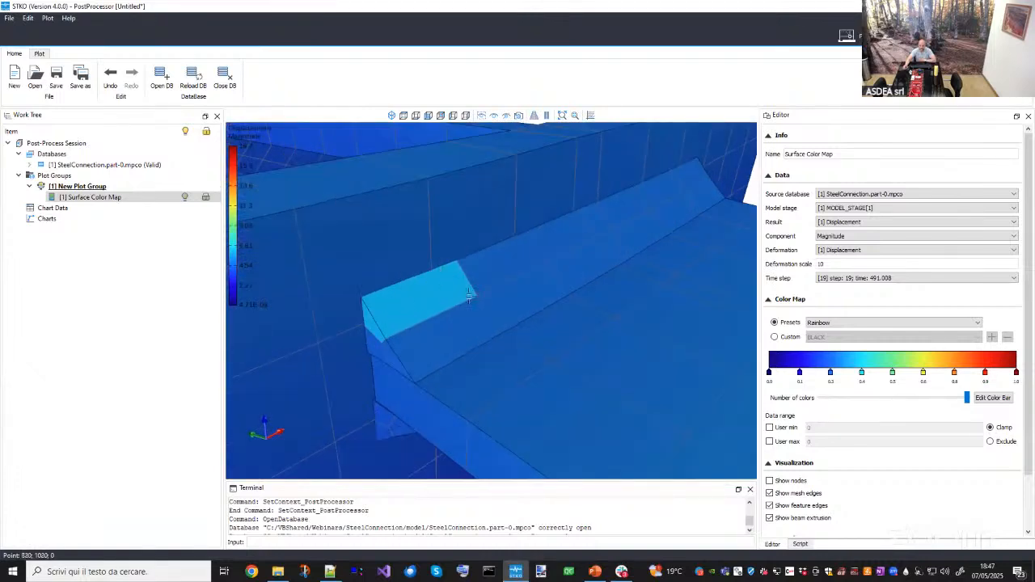
{"action": "scroll", "coordinate": [470, 296], "scroll_direction": "down", "scroll_amount": 4}
{"action": "middle_click_drag", "start_coordinate": [508, 261], "coordinate": [635, 267]}
{"action": "scroll", "coordinate": [511, 308], "scroll_direction": "up", "scroll_amount": 4}
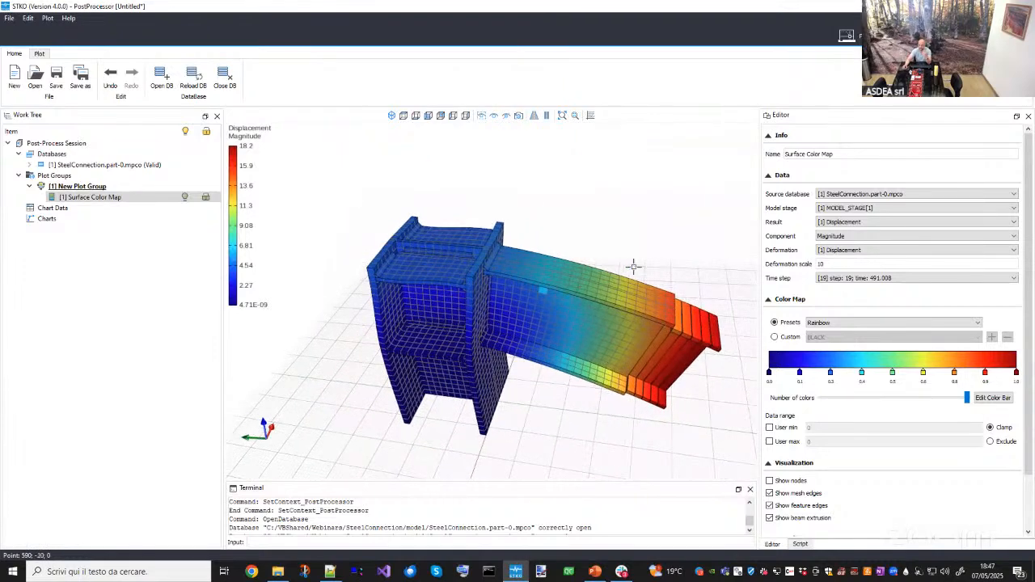
- Change the color map result to the stress (Volumes) output
{"action": "left_click", "coordinate": [847, 222]}
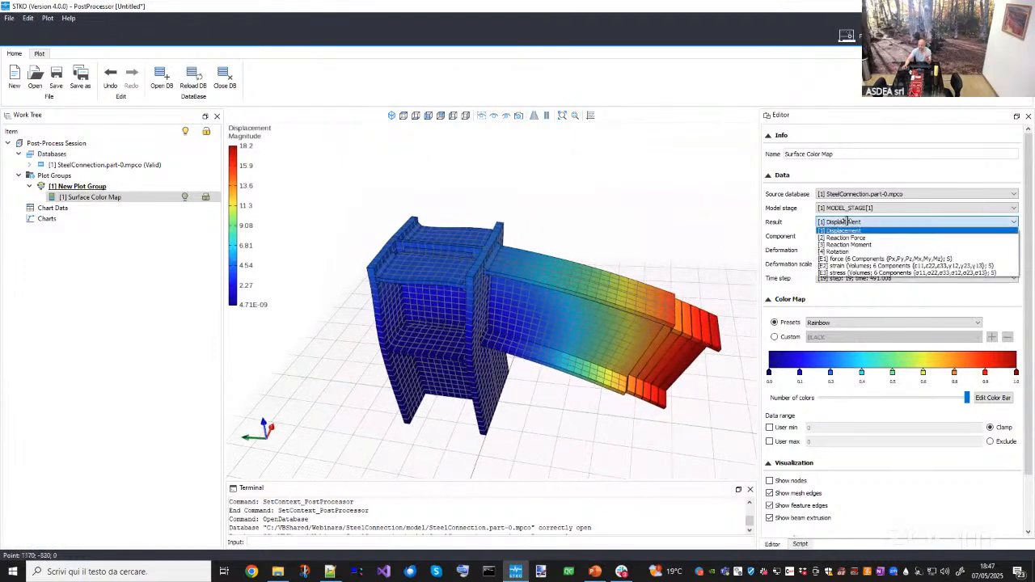
{"action": "left_click", "coordinate": [862, 273]}
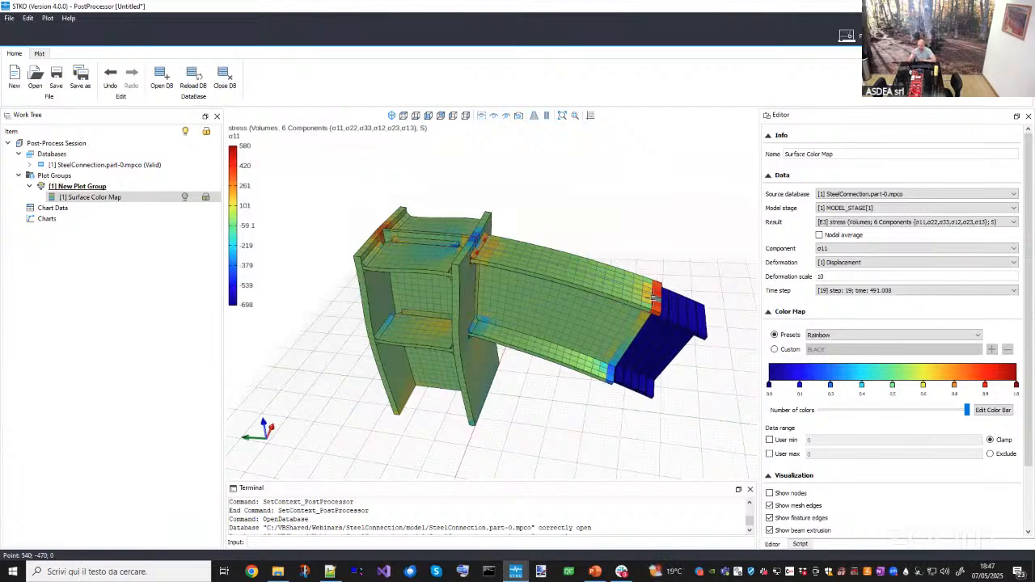
{"action": "middle_click_drag", "start_coordinate": [496, 293], "coordinate": [506, 264]}
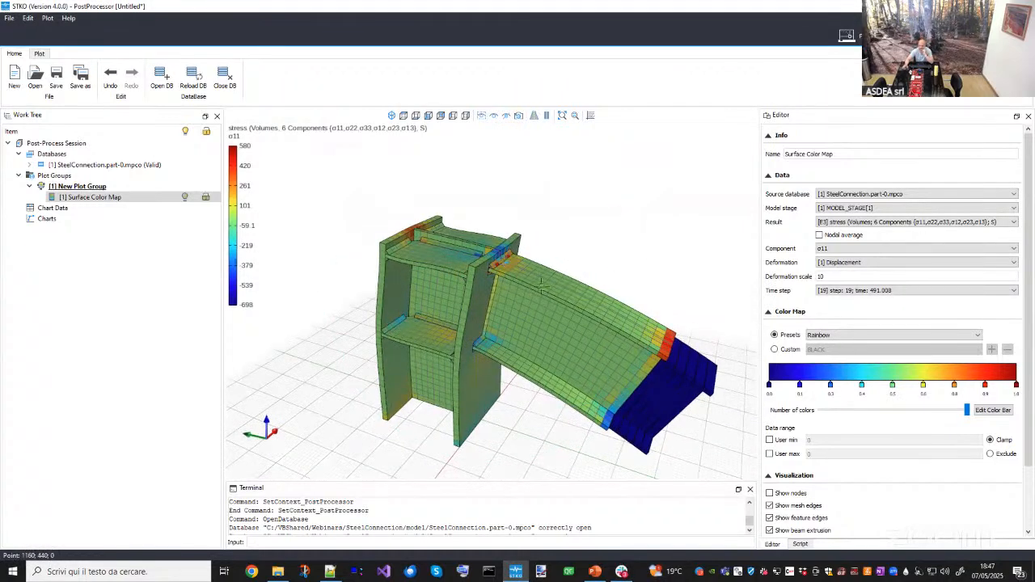
{"action": "mouse_move", "coordinate": [612, 328]}
{"action": "middle_mouse_down"}
{"action": "mouse_move", "coordinate": [533, 356]}
{"action": "mouse_move", "coordinate": [608, 323]}
{"action": "middle_mouse_up"}
{"action": "scroll", "coordinate": [584, 288], "scroll_direction": "up", "scroll_amount": 3}
{"action": "middle_click_drag", "start_coordinate": [500, 338], "coordinate": [454, 337]}
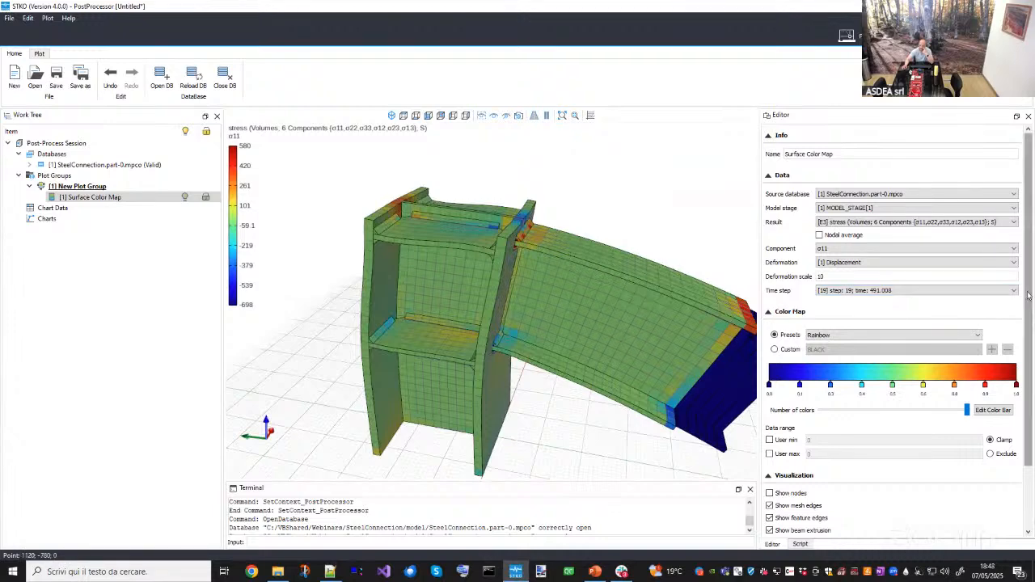
- Set the stress color map component to Von Mises
{"action": "left_click", "coordinate": [884, 253]}
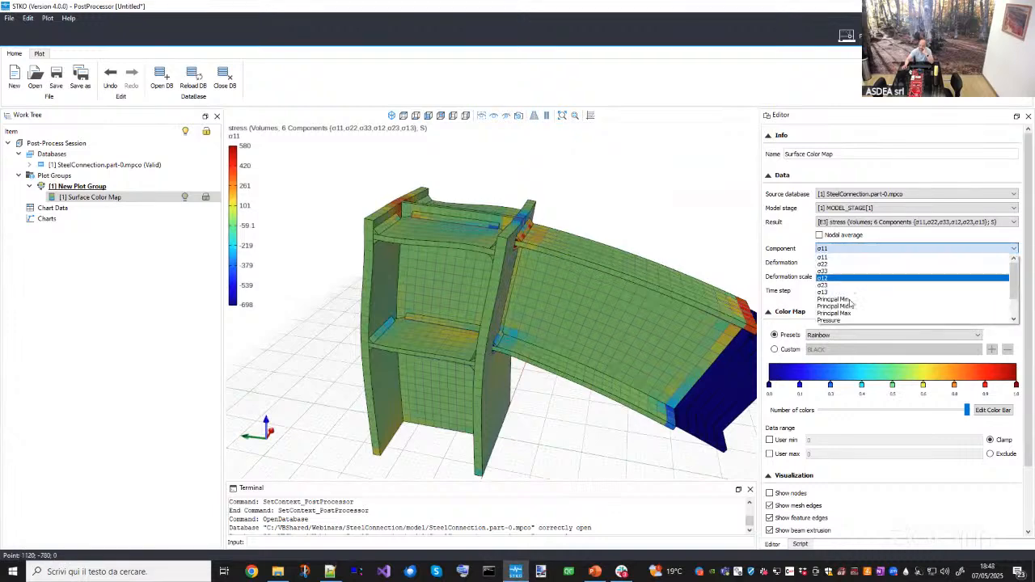
{"action": "scroll", "coordinate": [854, 305], "scroll_direction": "down", "scroll_amount": 1}
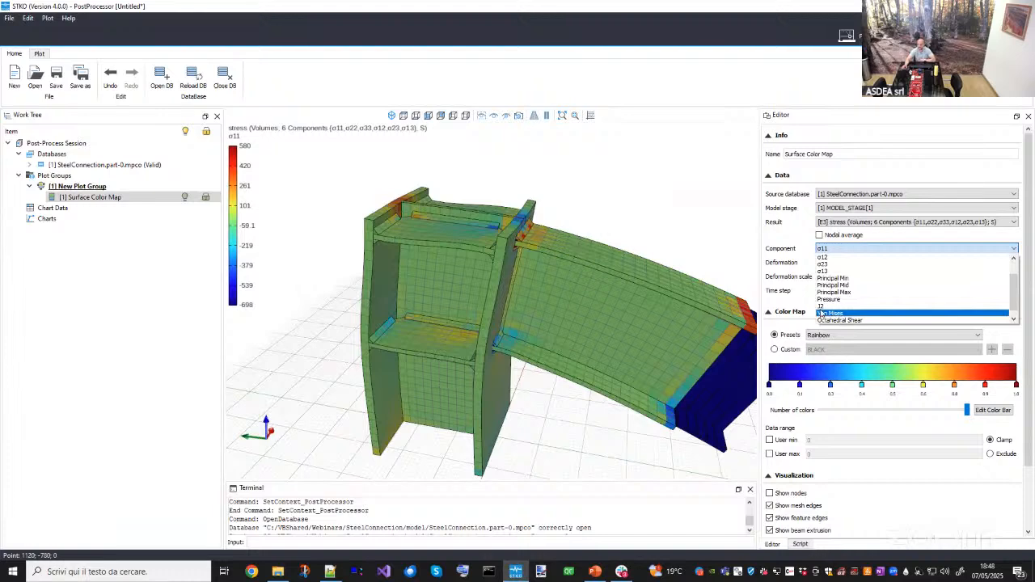
{"action": "left_click", "coordinate": [820, 315]}
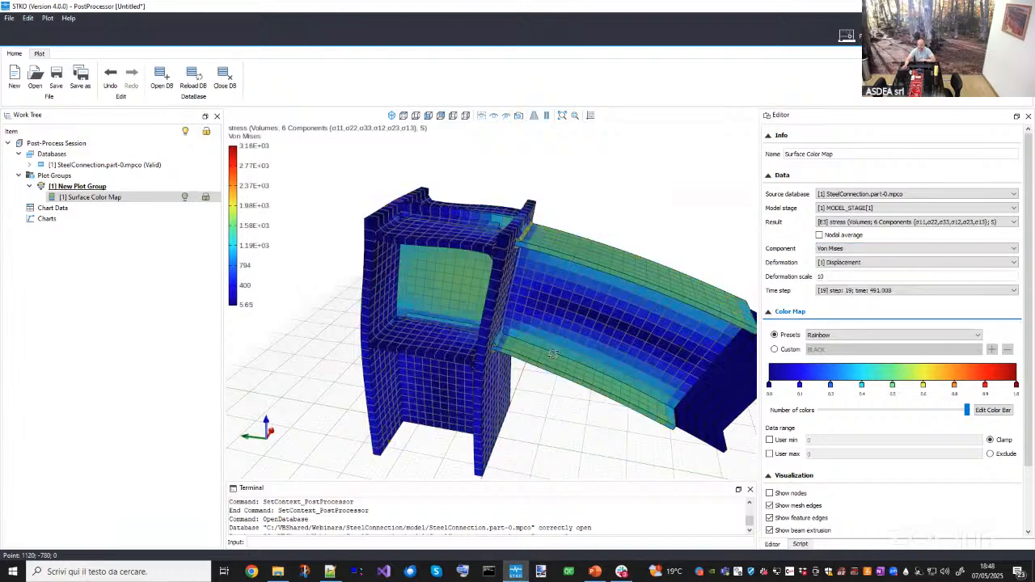
{"action": "middle_click_drag", "start_coordinate": [552, 356], "coordinate": [478, 349]}
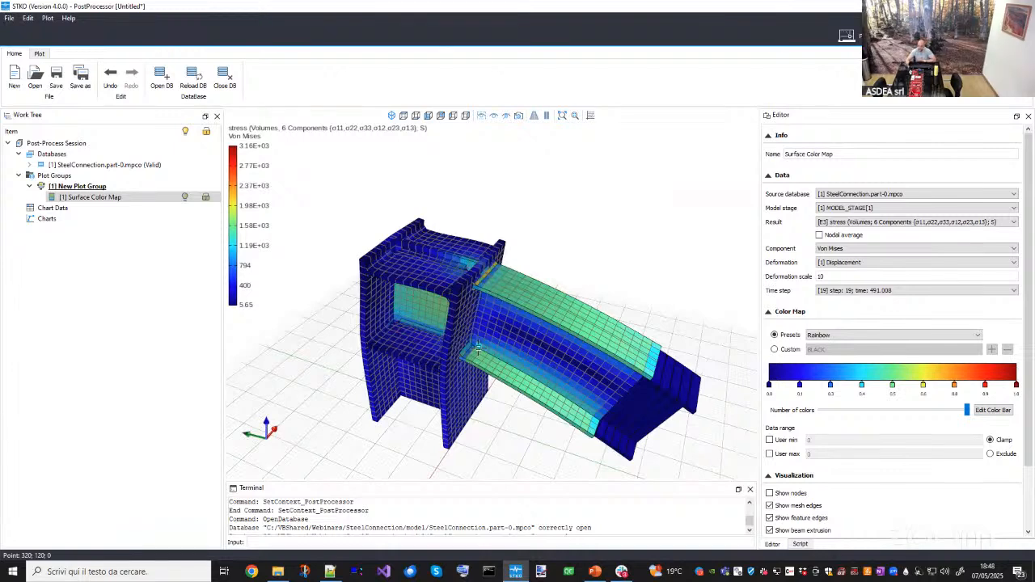
{"action": "middle_click_drag", "start_coordinate": [480, 300], "coordinate": [363, 233]}
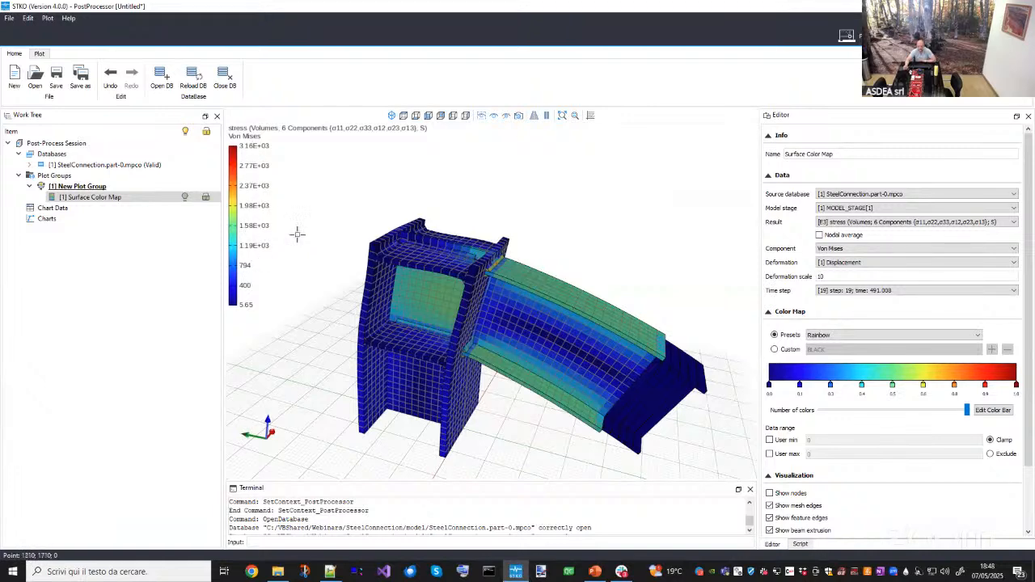
- In the pre-processor, inspect the initial yield stress sig0 of the Steel-NonLinear material and close its editor
{"action": "left_click", "coordinate": [846, 35]}
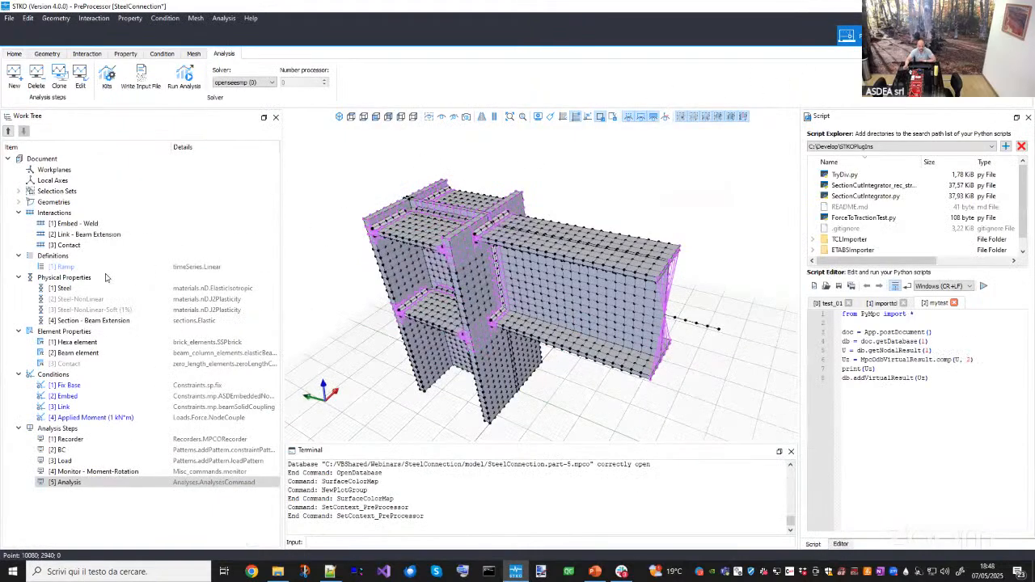
{"action": "double_click", "coordinate": [81, 298]}
{"action": "double_click", "coordinate": [356, 241]}
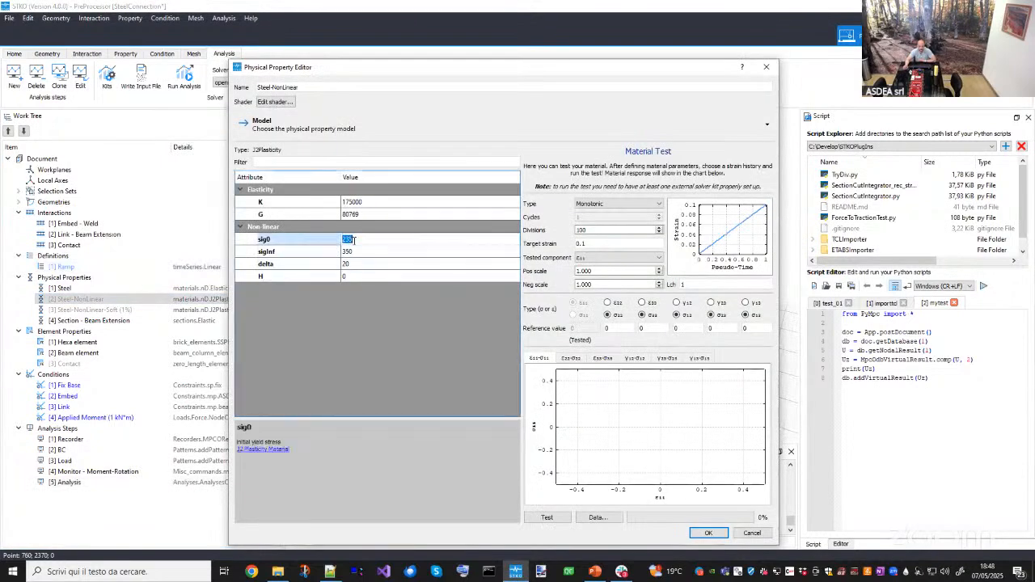
{"action": "left_click", "coordinate": [758, 72]}
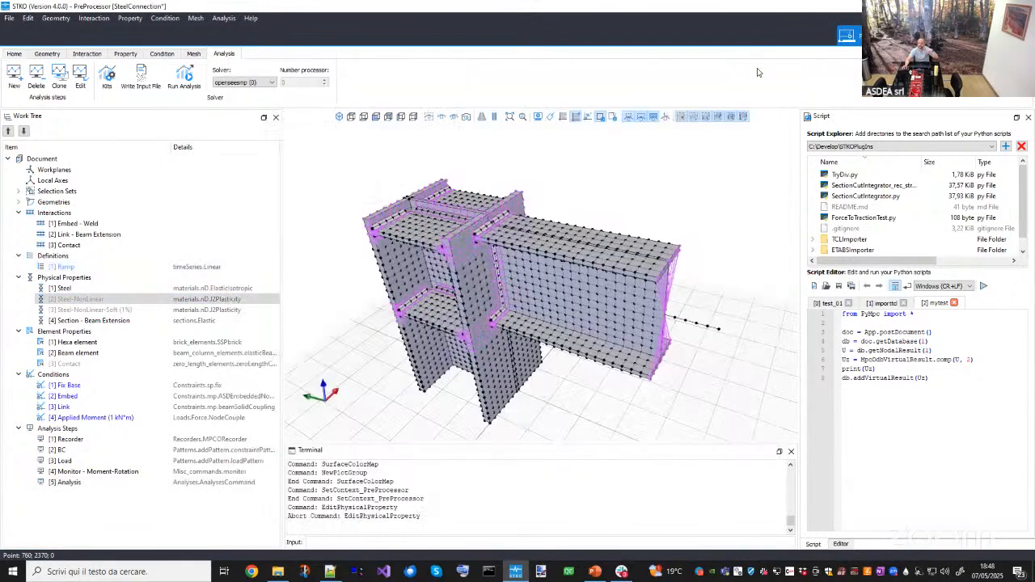
- Return to the post-processor and cap the Von Mises color map at a user maximum of 235
{"action": "left_click", "coordinate": [846, 35]}
{"action": "left_click", "coordinate": [786, 455]}
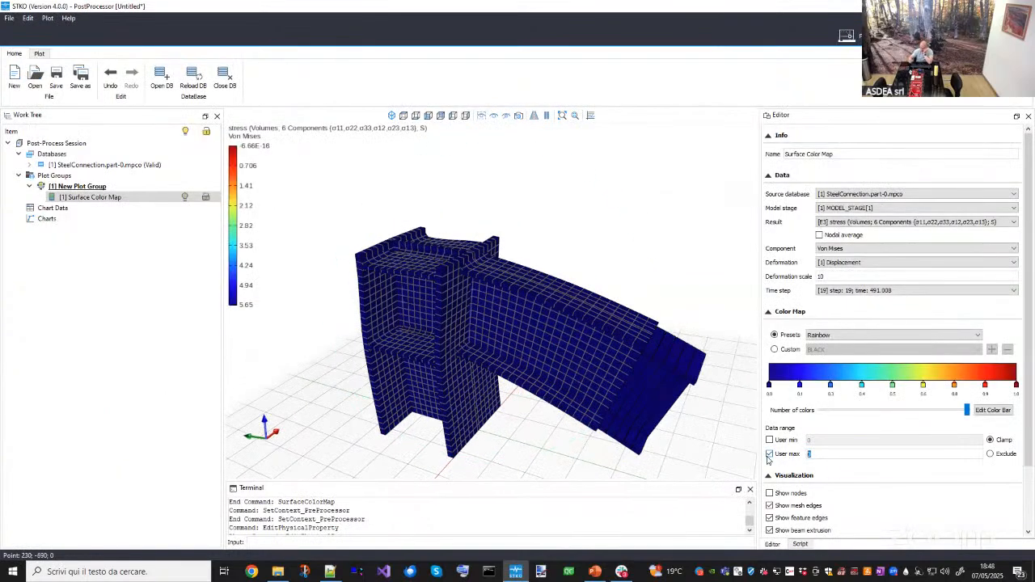
{"action": "type", "text": "235"}
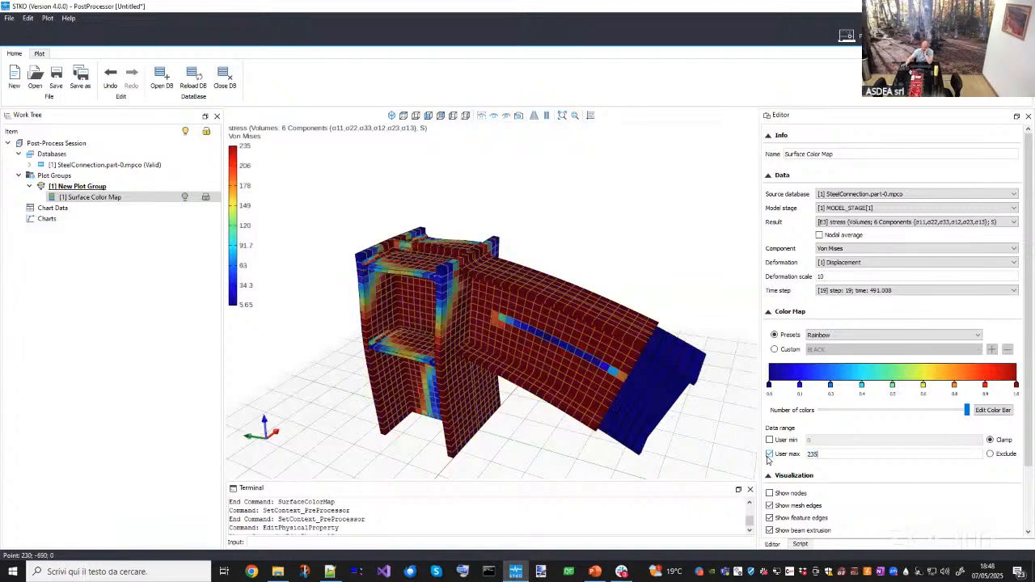
{"action": "middle_click_drag", "start_coordinate": [539, 380], "coordinate": [429, 283]}
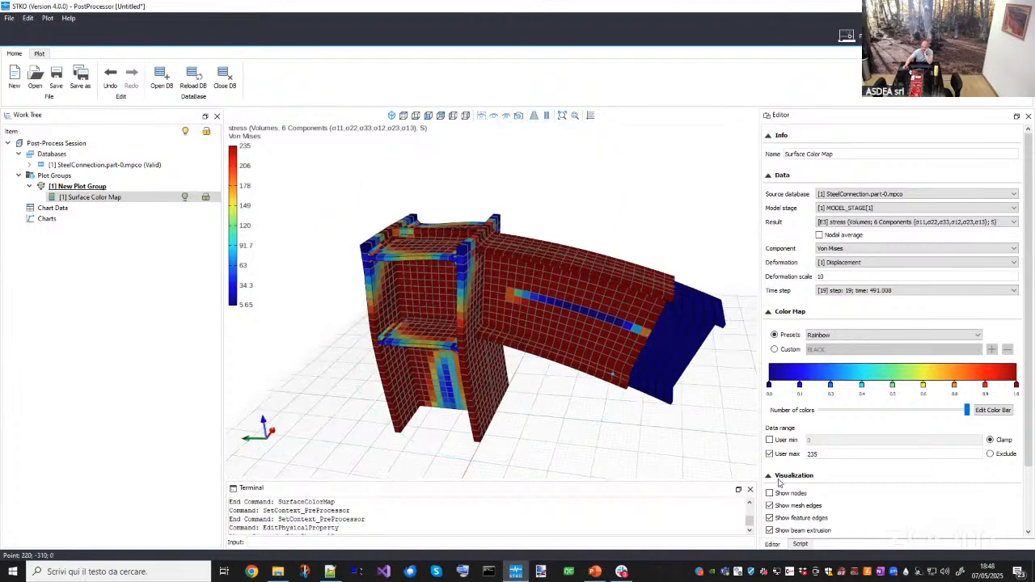
- Replace the maximum with a user minimum of 235 and exclude values outside the range
{"action": "left_click", "coordinate": [770, 454]}
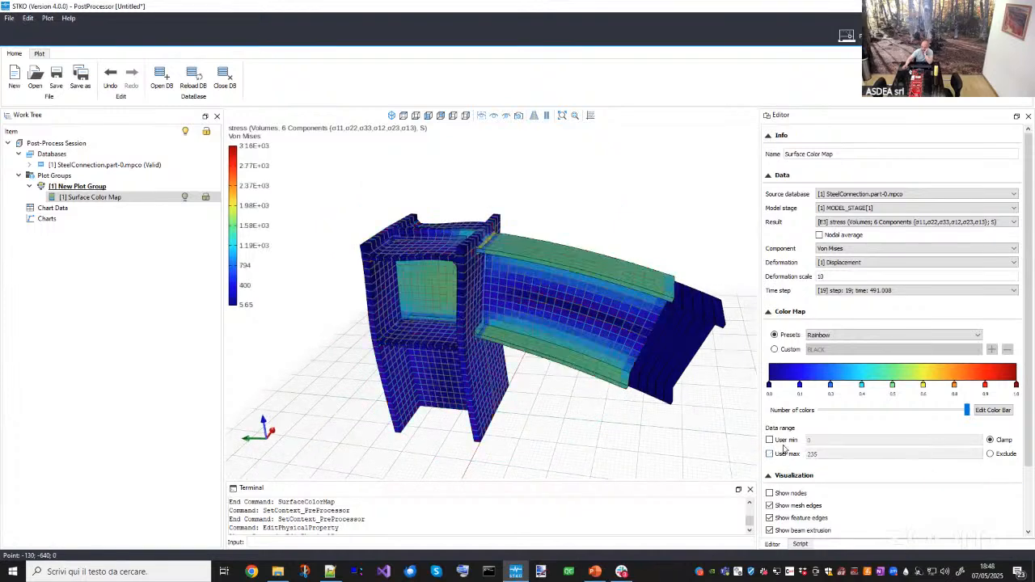
{"action": "left_click", "coordinate": [789, 440]}
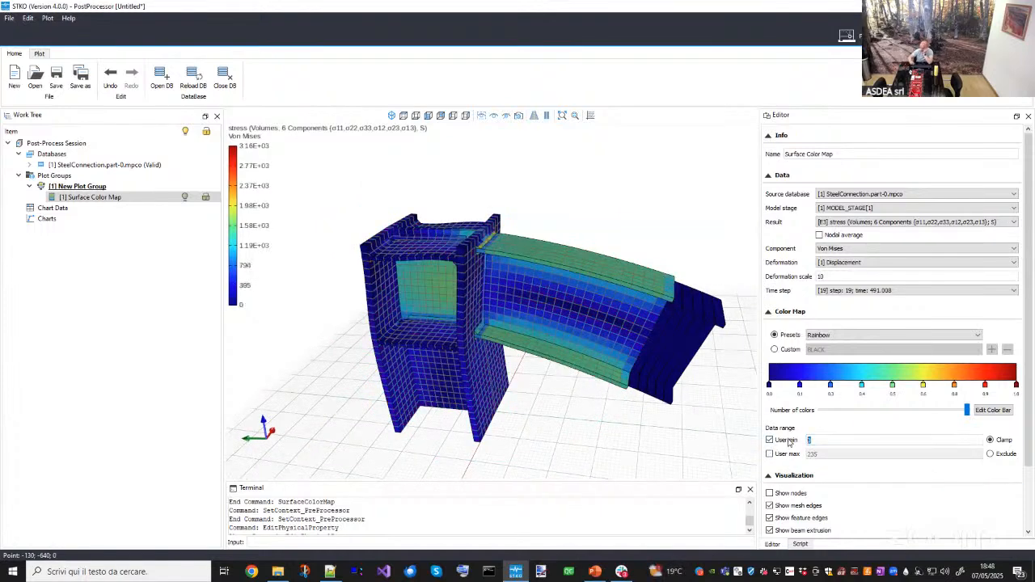
{"action": "type", "text": "235"}
{"action": "left_click", "coordinate": [992, 454]}
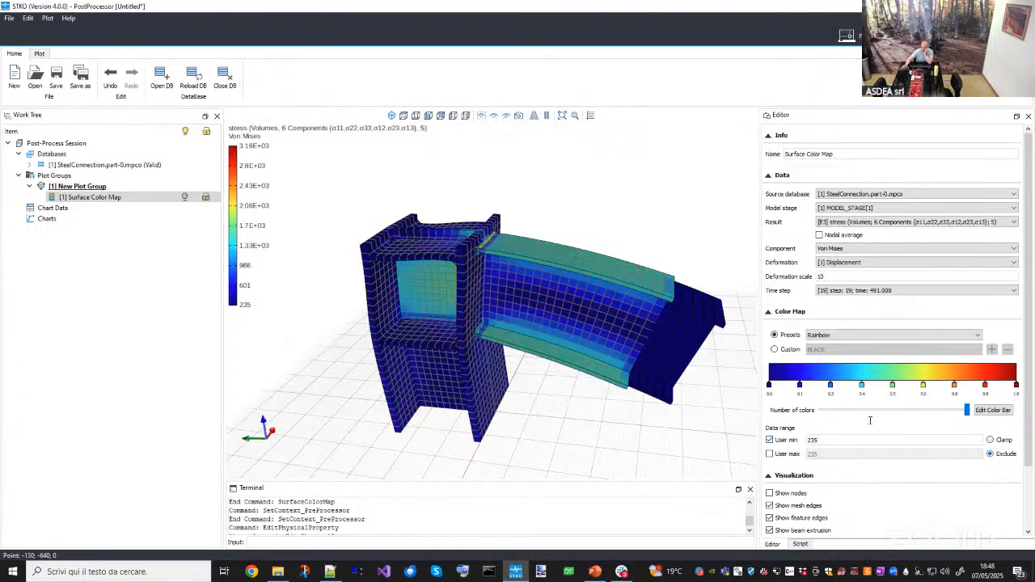
- Enable nodal averaging for the stress color map
{"action": "middle_click_drag", "start_coordinate": [518, 297], "coordinate": [533, 316]}
{"action": "scroll", "coordinate": [436, 302], "scroll_direction": "up", "scroll_amount": 4}
{"action": "scroll", "coordinate": [569, 340], "scroll_direction": "down", "scroll_amount": 4}
{"action": "scroll", "coordinate": [527, 320], "scroll_direction": "up", "scroll_amount": 4}
{"action": "scroll", "coordinate": [528, 320], "scroll_direction": "down", "scroll_amount": 5}
{"action": "scroll", "coordinate": [521, 281], "scroll_direction": "up", "scroll_amount": 3}
{"action": "left_click", "coordinate": [819, 235]}
{"action": "scroll", "coordinate": [491, 311], "scroll_direction": "down", "scroll_amount": 1}
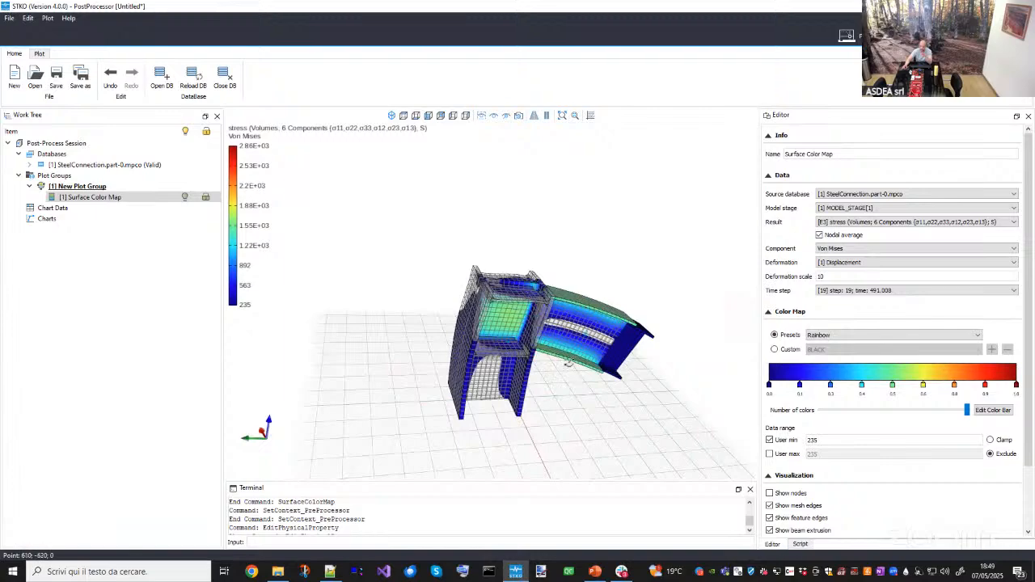
- Select the weld solids under the result database's geometries
{"action": "middle_click_drag", "start_coordinate": [567, 362], "coordinate": [503, 330]}
{"action": "scroll", "coordinate": [505, 327], "scroll_direction": "up", "scroll_amount": 8}
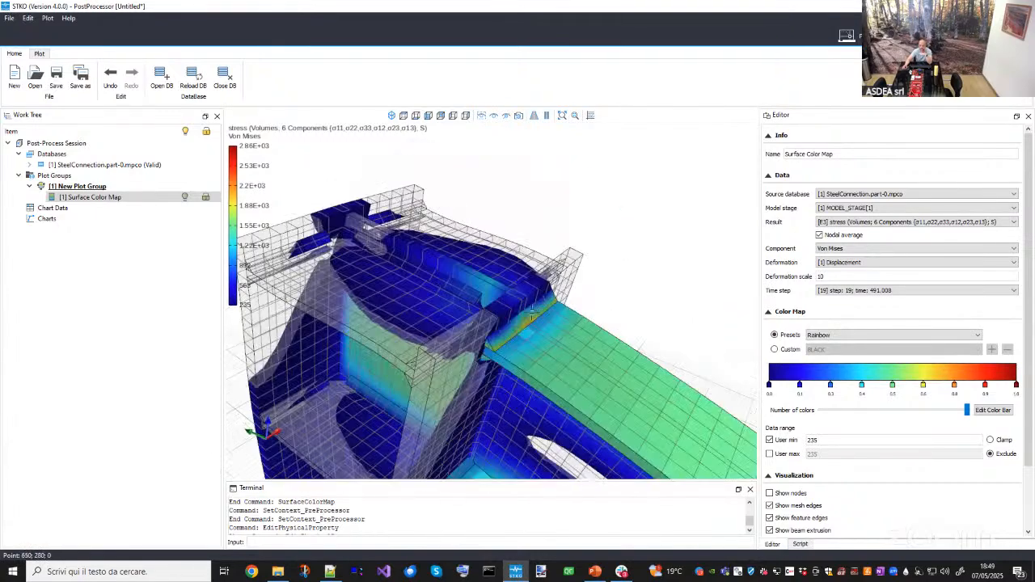
{"action": "scroll", "coordinate": [321, 296], "scroll_direction": "down", "scroll_amount": 8}
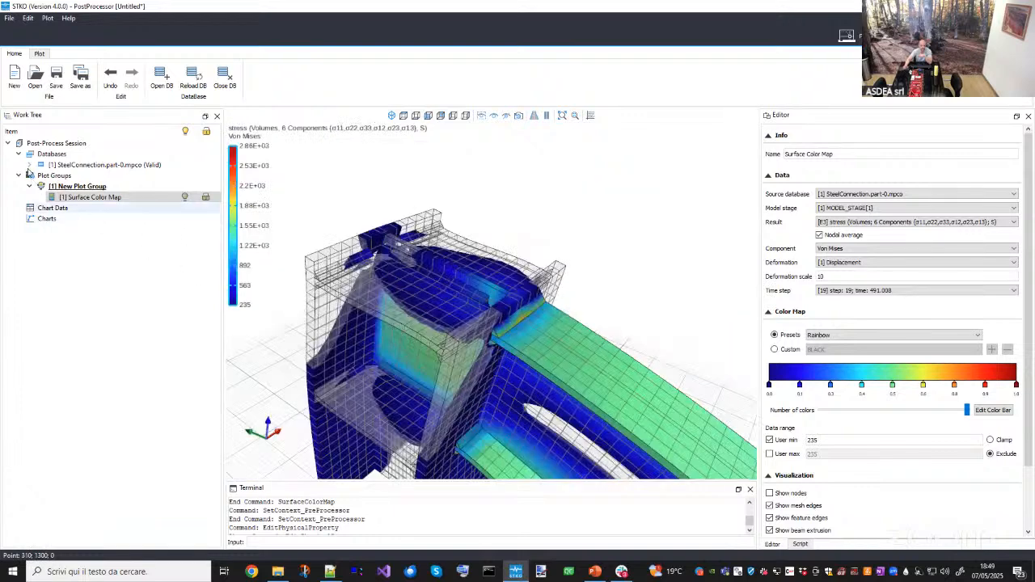
{"action": "left_click", "coordinate": [29, 165]}
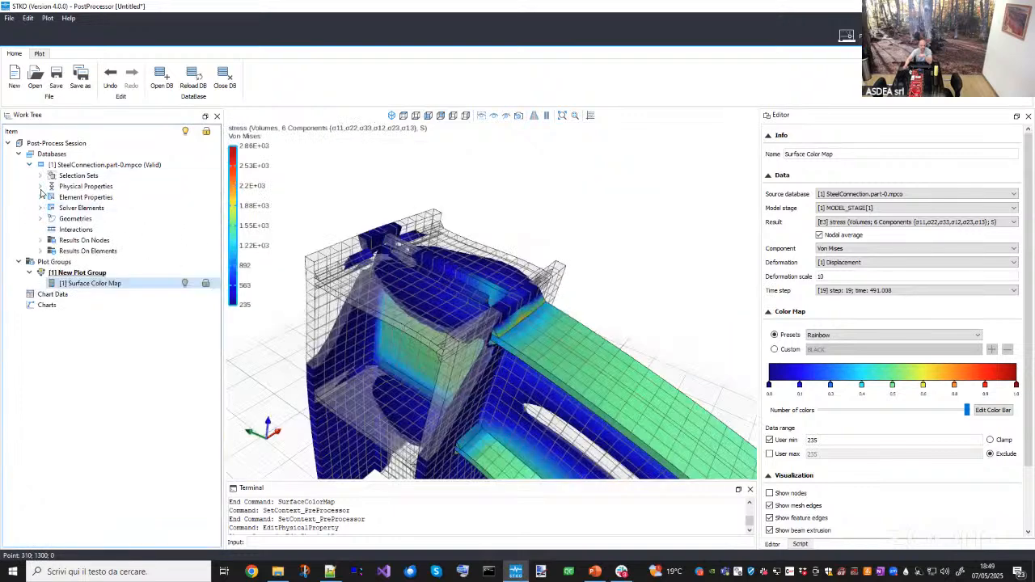
{"action": "left_click", "coordinate": [40, 219]}
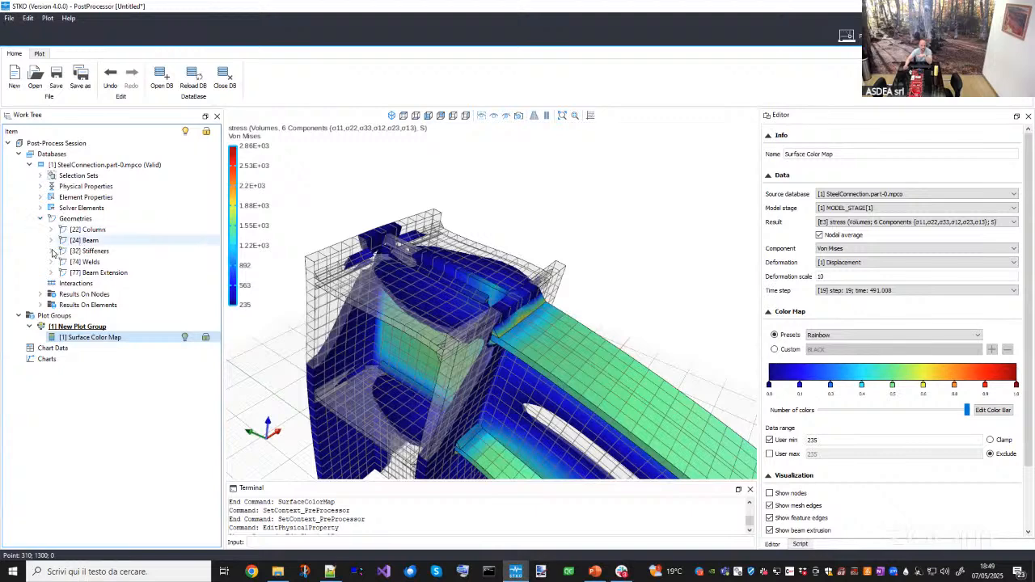
{"action": "left_click", "coordinate": [51, 262]}
{"action": "right_click", "coordinate": [89, 272]}
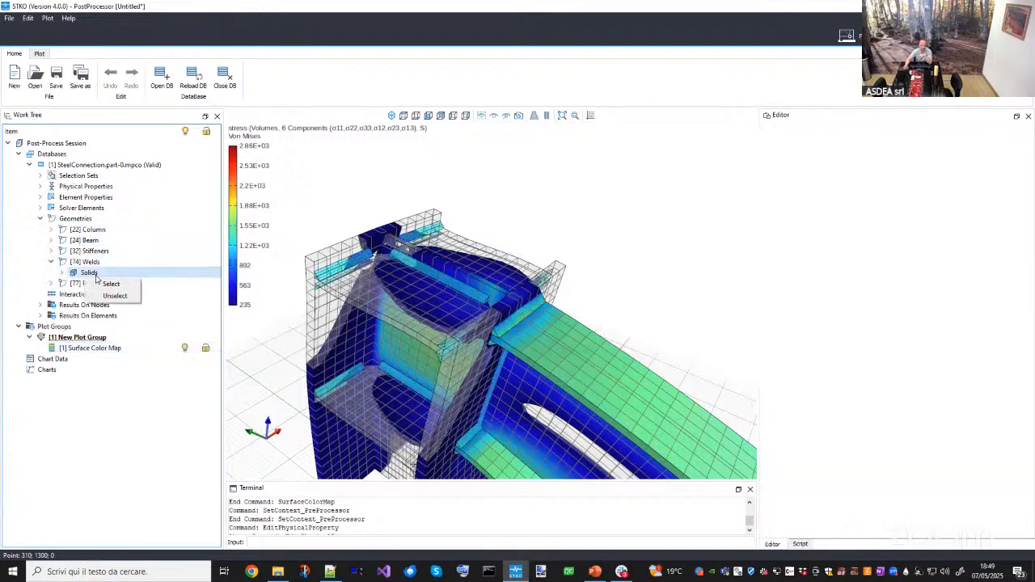
{"action": "left_click", "coordinate": [101, 279]}
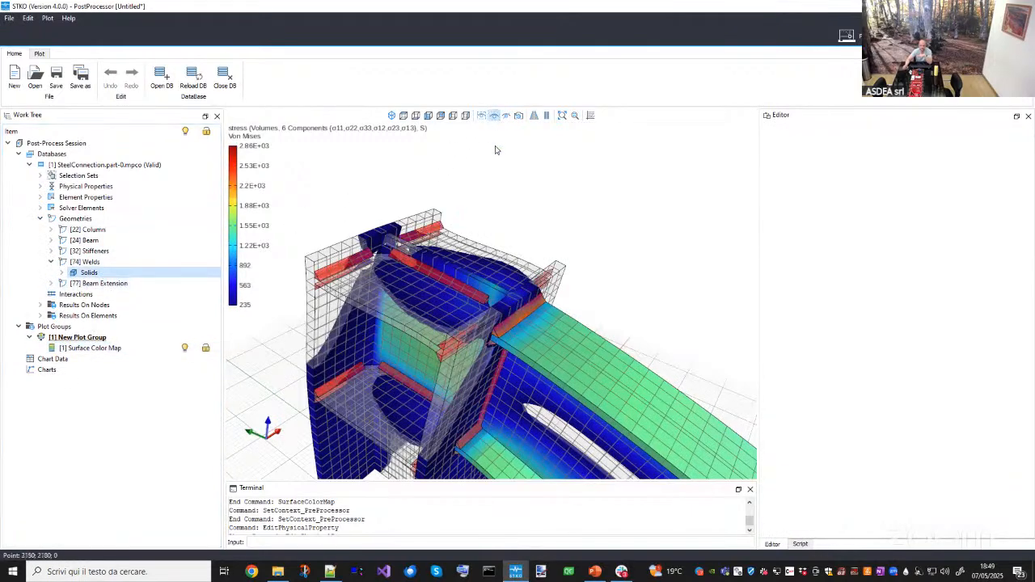
- Show only the selected weld solids and examine their stress distribution
{"action": "left_click", "coordinate": [495, 116]}
{"action": "middle_click_drag", "start_coordinate": [575, 308], "coordinate": [518, 261]}
{"action": "scroll", "coordinate": [515, 340], "scroll_direction": "up", "scroll_amount": 5}
{"action": "middle_click_drag", "start_coordinate": [515, 340], "coordinate": [525, 363]}
{"action": "scroll", "coordinate": [492, 343], "scroll_direction": "down", "scroll_amount": 4}
{"action": "scroll", "coordinate": [492, 343], "scroll_direction": "up", "scroll_amount": 4}
{"action": "scroll", "coordinate": [501, 323], "scroll_direction": "down", "scroll_amount": 4}
{"action": "middle_click_drag", "start_coordinate": [502, 323], "coordinate": [614, 133]}
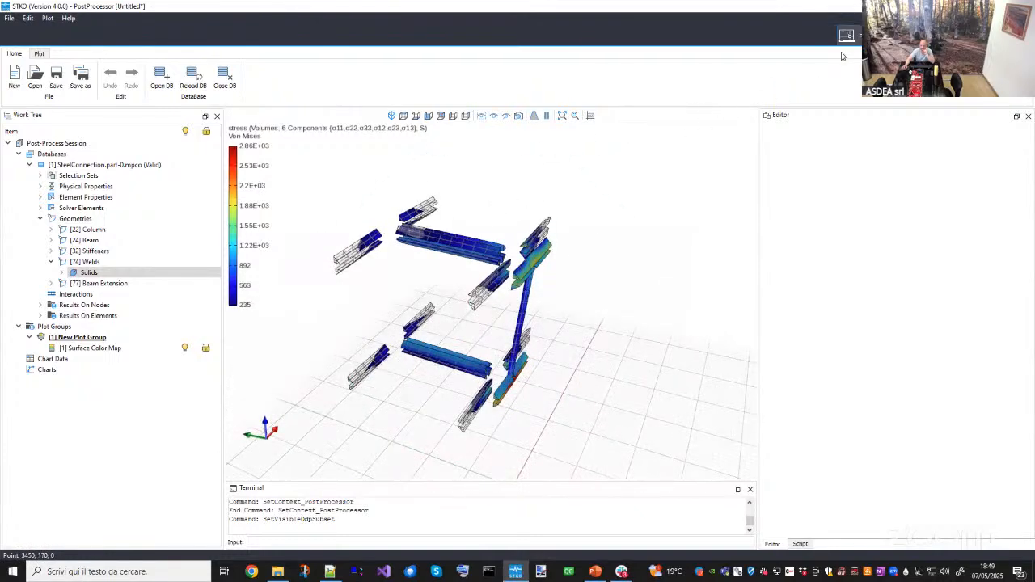
- Show the whole model again and turn off the color map's user minimum
{"action": "left_click", "coordinate": [482, 116]}
{"action": "left_click", "coordinate": [97, 349]}
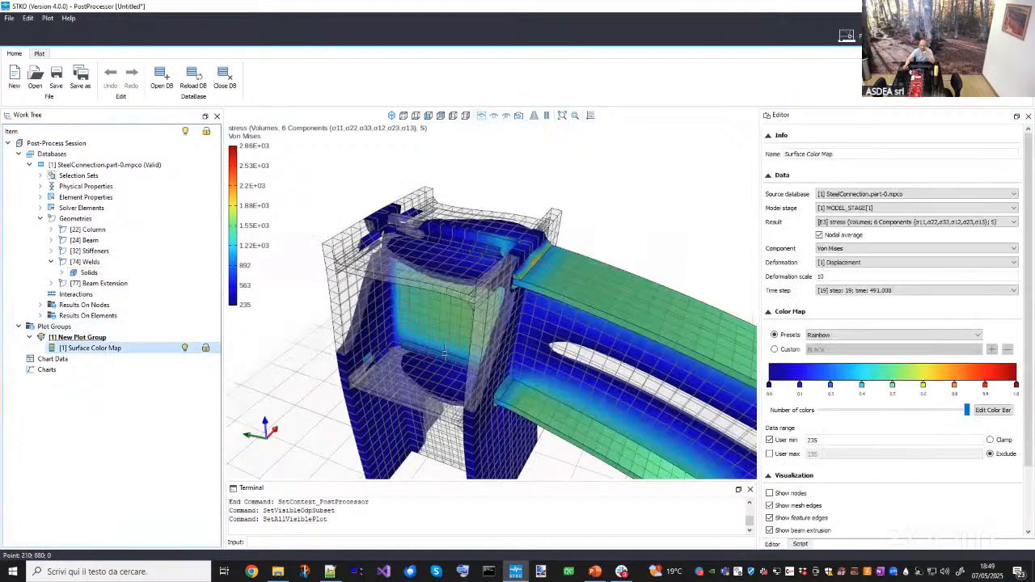
{"action": "scroll", "coordinate": [493, 340], "scroll_direction": "down", "scroll_amount": 5}
{"action": "left_click", "coordinate": [769, 440]}
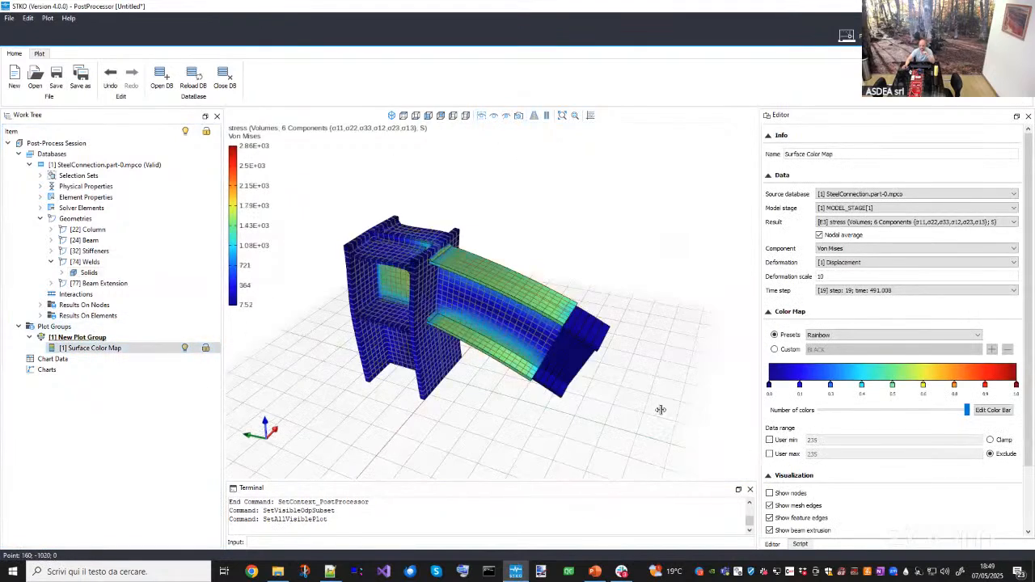
{"action": "middle_click_drag", "start_coordinate": [451, 354], "coordinate": [603, 145]}
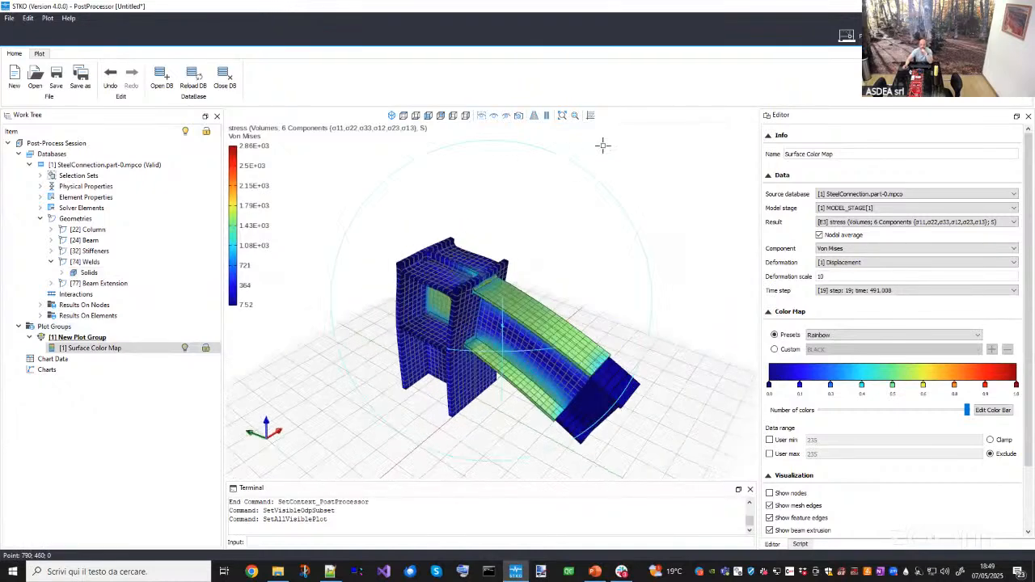
- In the pre-processor, select all elements with the Steel property and assign Steel-NonLinear to them
{"action": "left_click", "coordinate": [846, 34]}
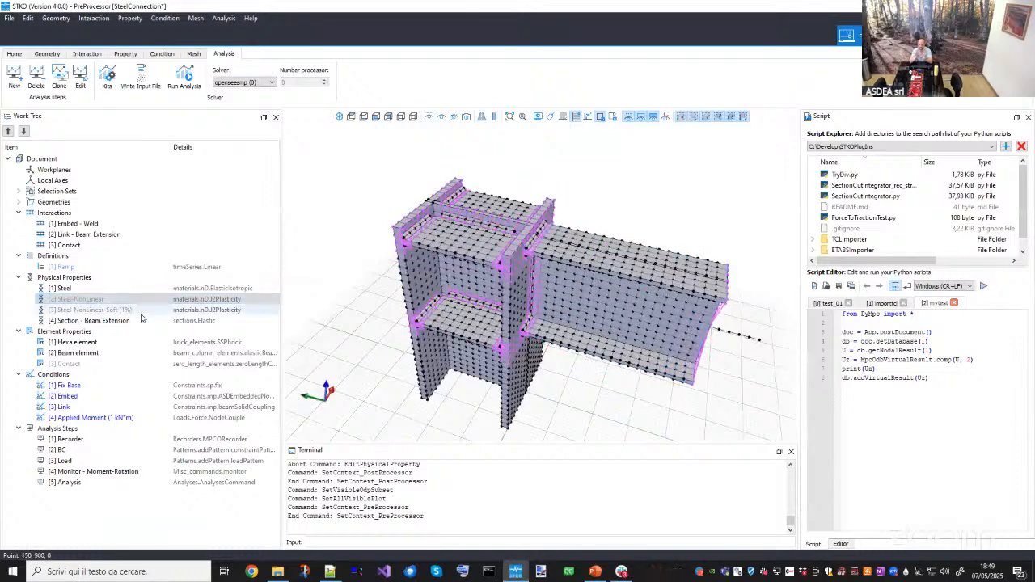
{"action": "left_click", "coordinate": [76, 365]}
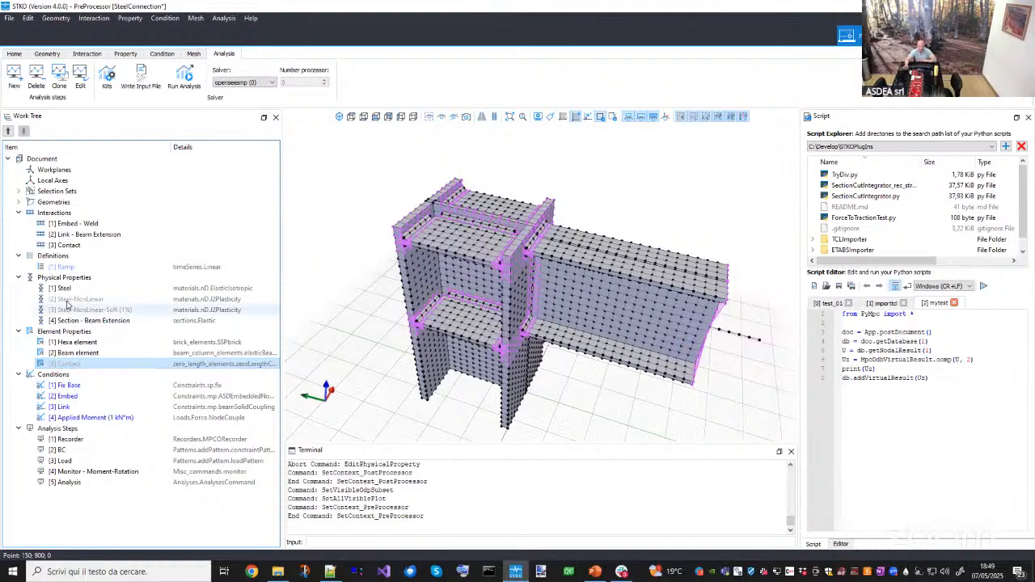
{"action": "left_click", "coordinate": [153, 301]}
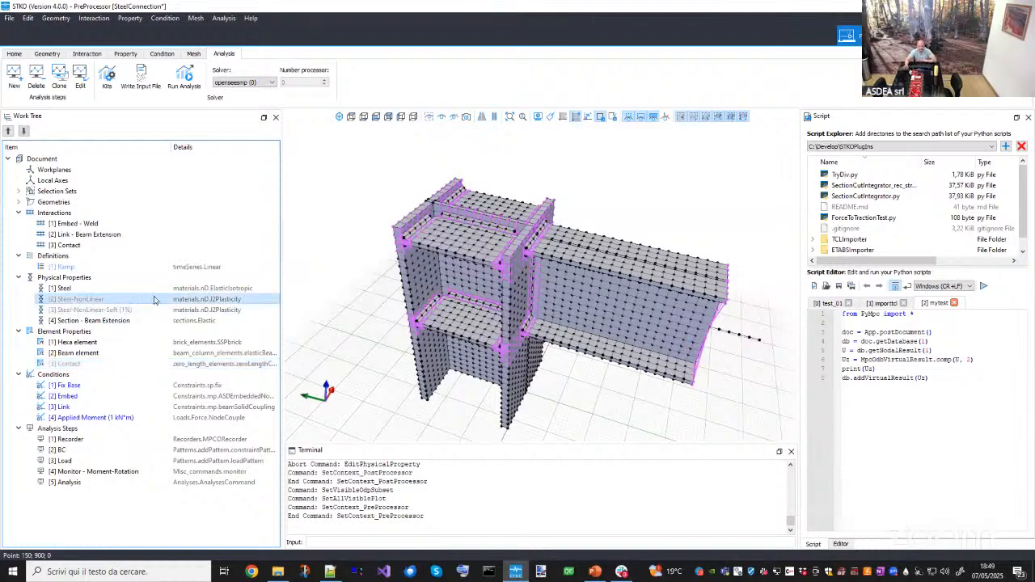
{"action": "right_click", "coordinate": [58, 290]}
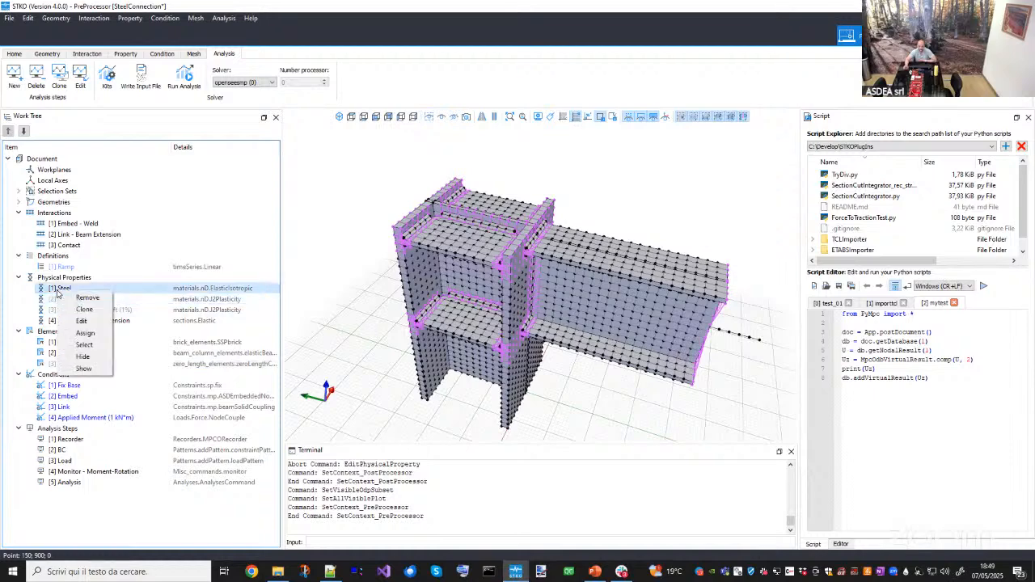
{"action": "left_click", "coordinate": [83, 346]}
{"action": "middle_click_drag", "start_coordinate": [543, 413], "coordinate": [550, 347]}
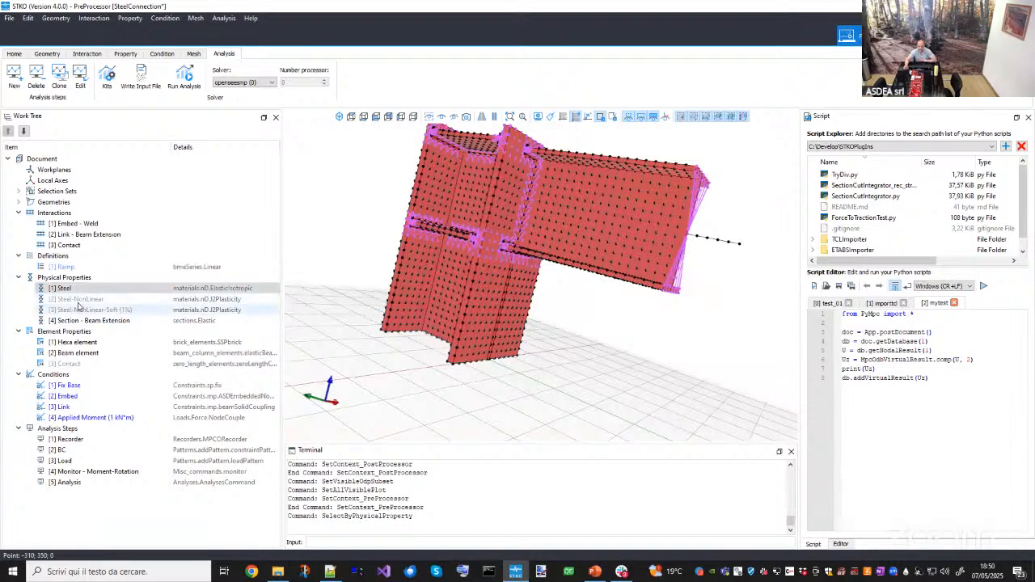
{"action": "left_click_drag", "start_coordinate": [81, 299], "coordinate": [348, 362]}
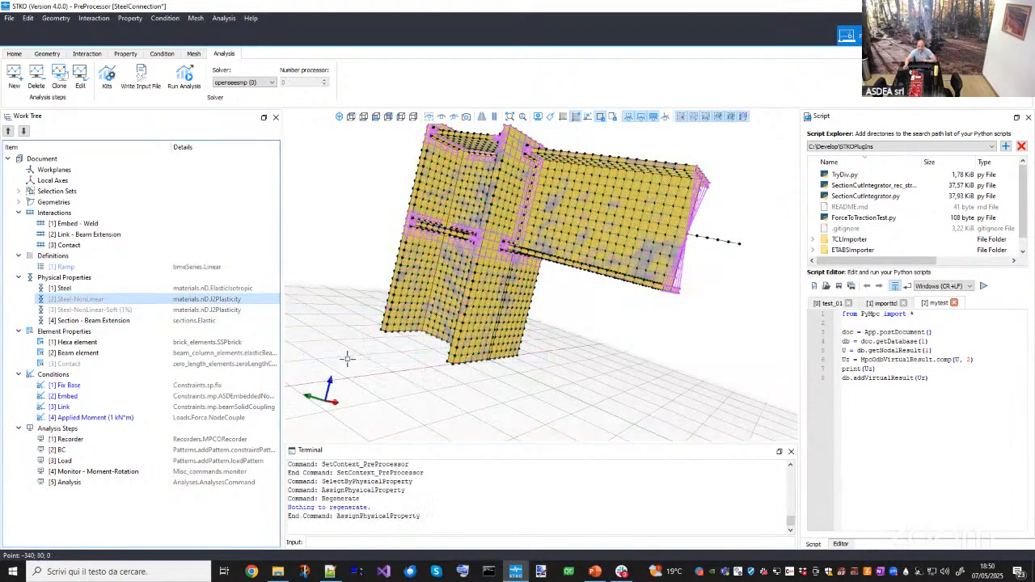
- Open the Steel-NonLinear material and run its material test
{"action": "left_click", "coordinate": [87, 301]}
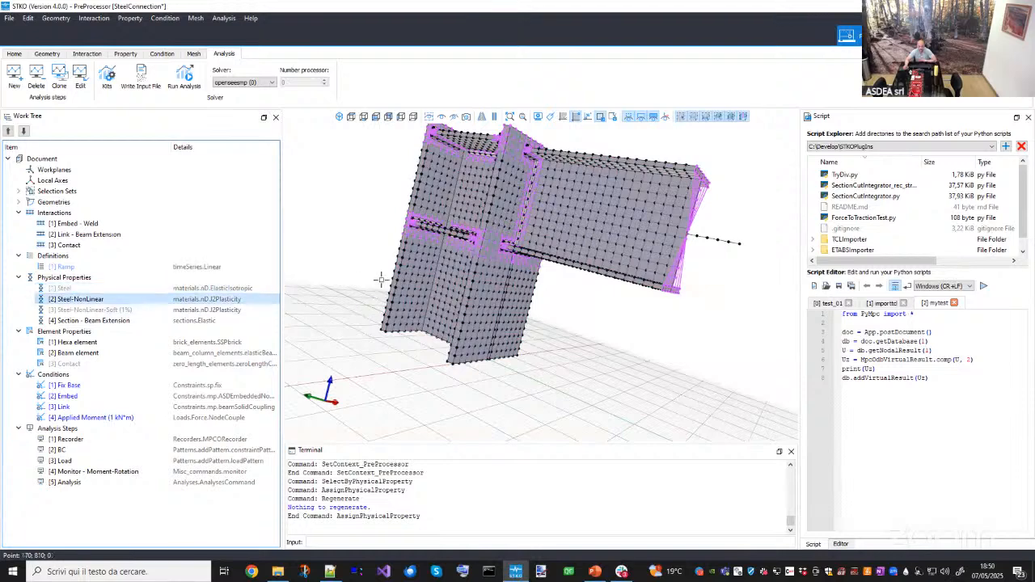
{"action": "middle_click_drag", "start_coordinate": [493, 312], "coordinate": [589, 343]}
{"action": "middle_click_drag", "start_coordinate": [482, 353], "coordinate": [476, 391]}
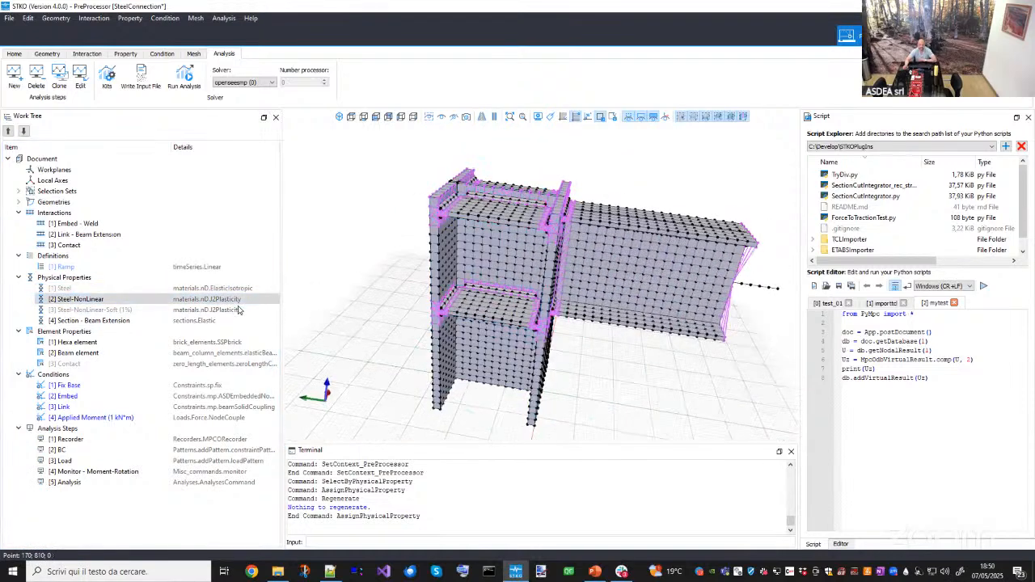
{"action": "left_click", "coordinate": [239, 303]}
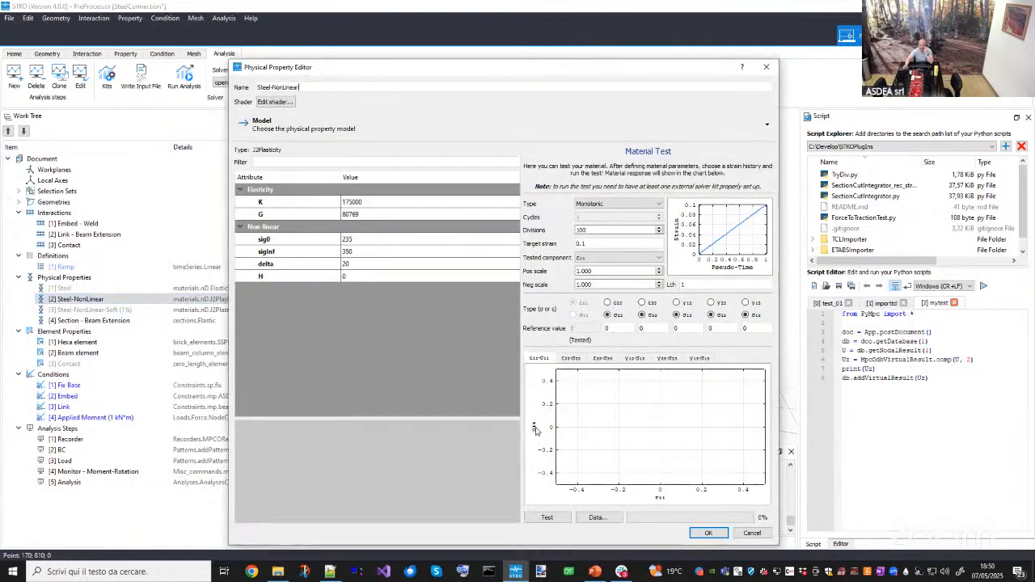
{"action": "left_click", "coordinate": [547, 518]}
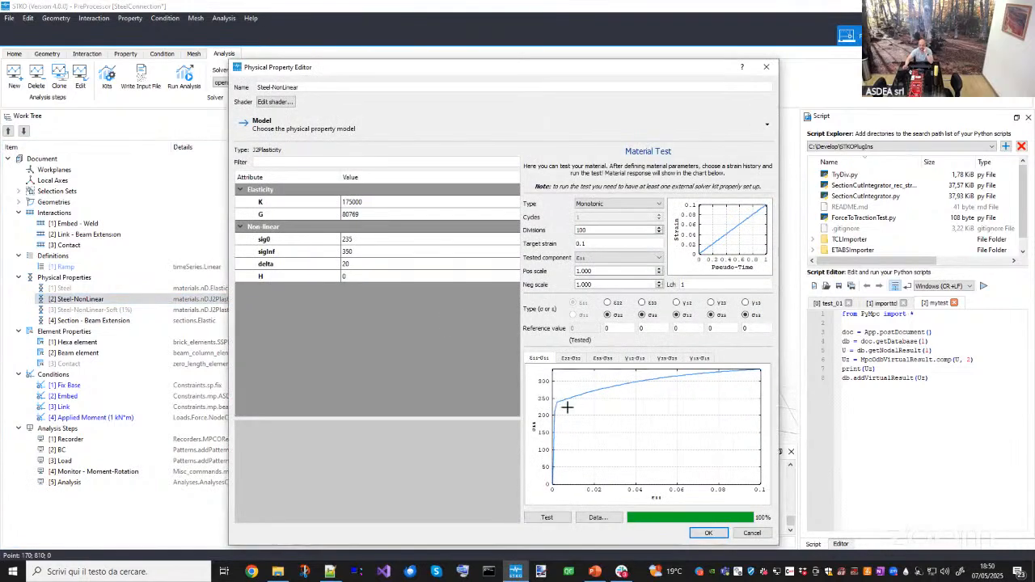
- Examine the Steel-NonLinear material test stress-strain curve, then close the property editor
{"action": "left_click_drag", "start_coordinate": [567, 408], "coordinate": [576, 416]}
{"action": "left_click", "coordinate": [370, 240]}
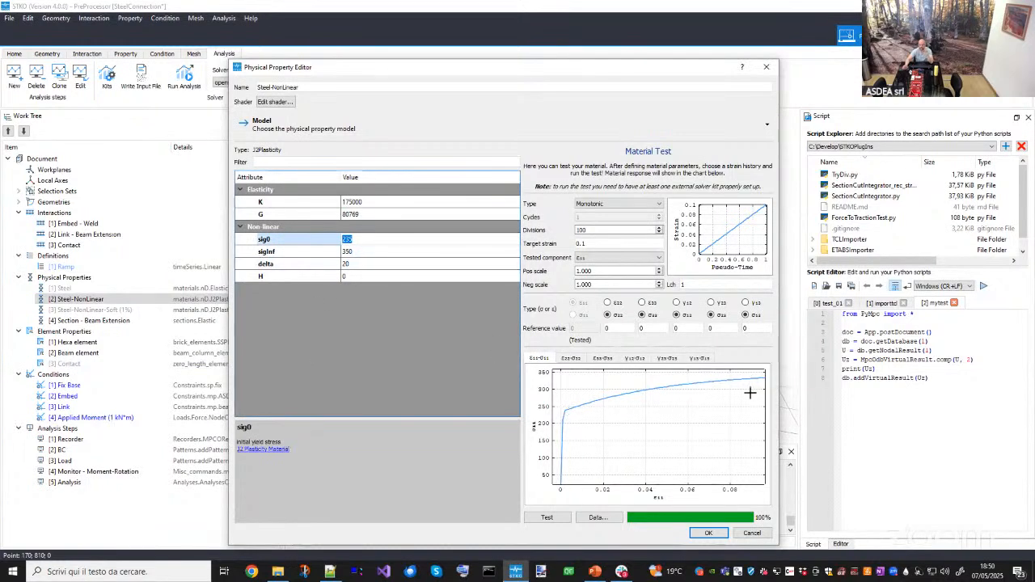
{"action": "left_click_drag", "start_coordinate": [750, 393], "coordinate": [726, 394]}
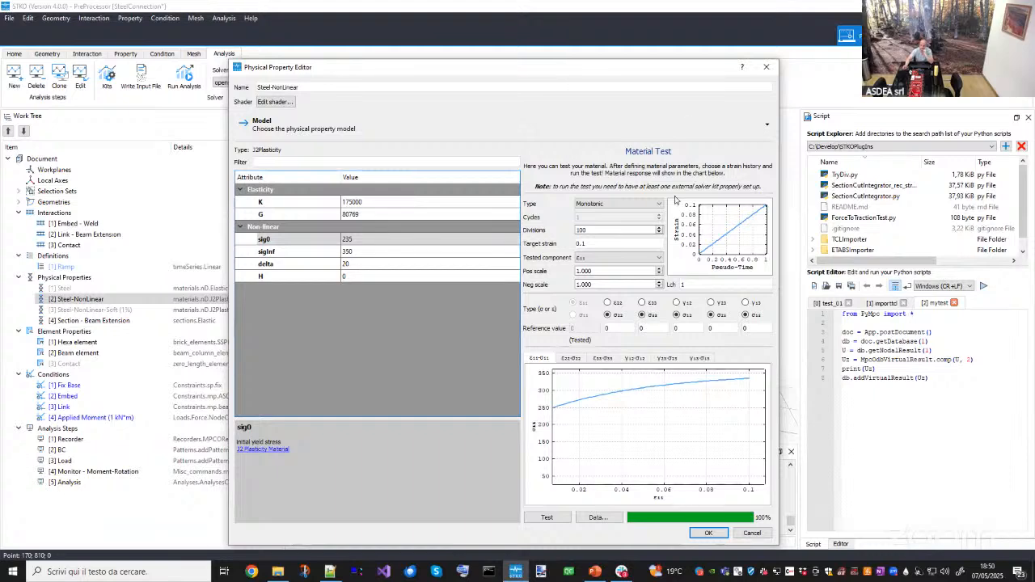
{"action": "left_click_drag", "start_coordinate": [647, 67], "coordinate": [603, 64]}
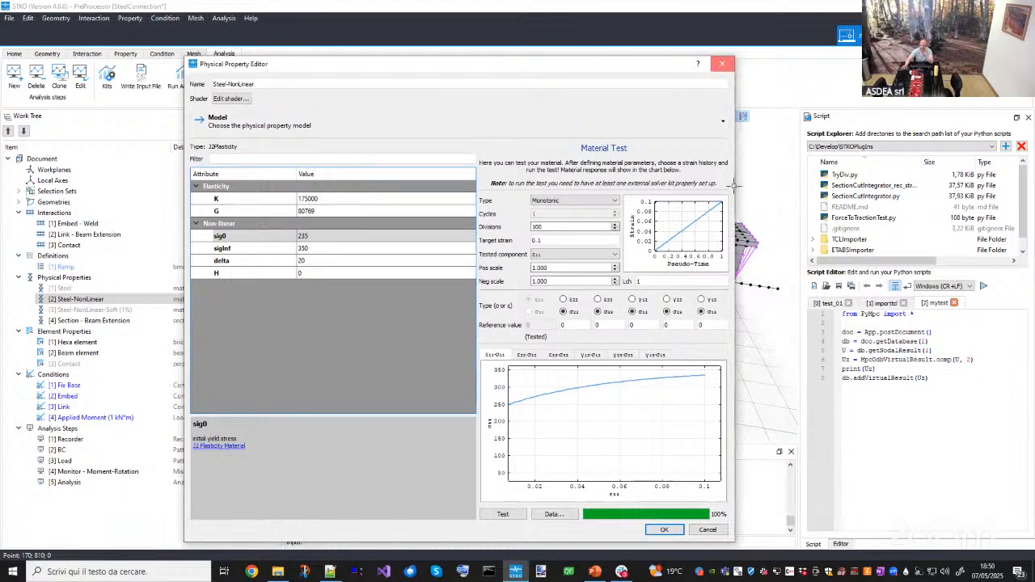
{"action": "key", "text": "Escape"}
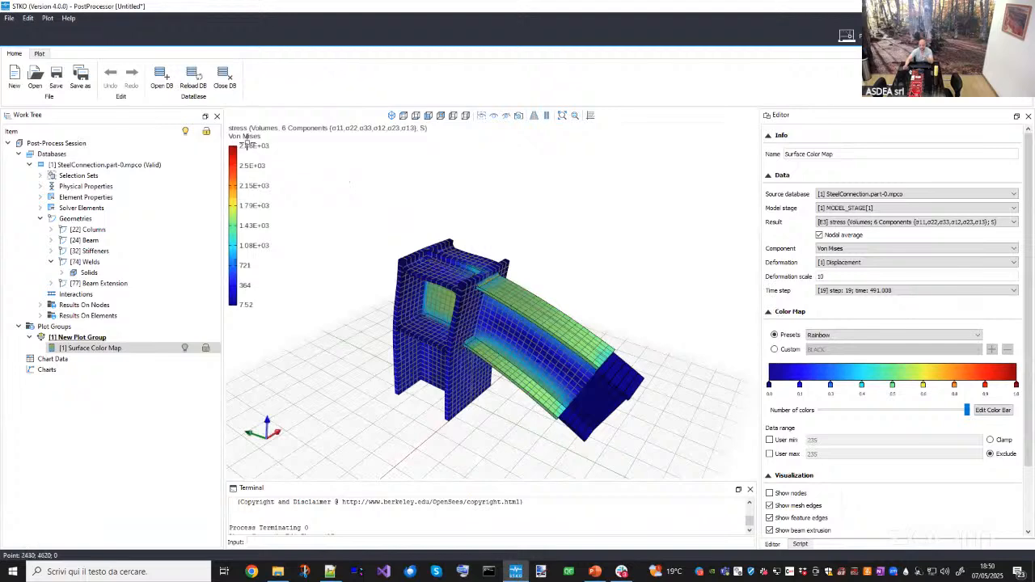
- Examine the existing Von Mises stress map of the connection from several viewpoints
{"action": "scroll", "coordinate": [243, 139], "scroll_direction": "up", "scroll_amount": 2}
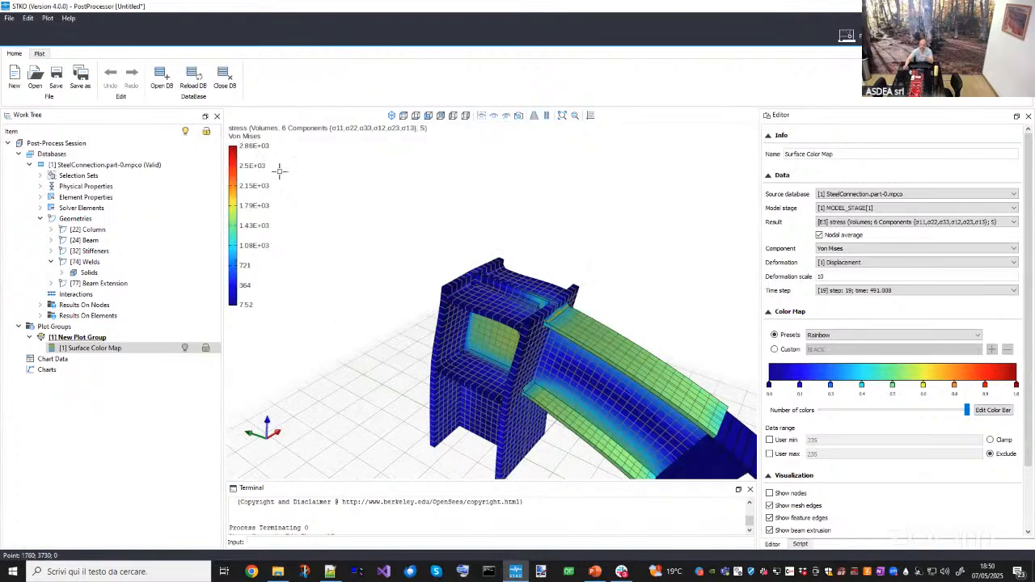
{"action": "scroll", "coordinate": [299, 182], "scroll_direction": "down", "scroll_amount": 2}
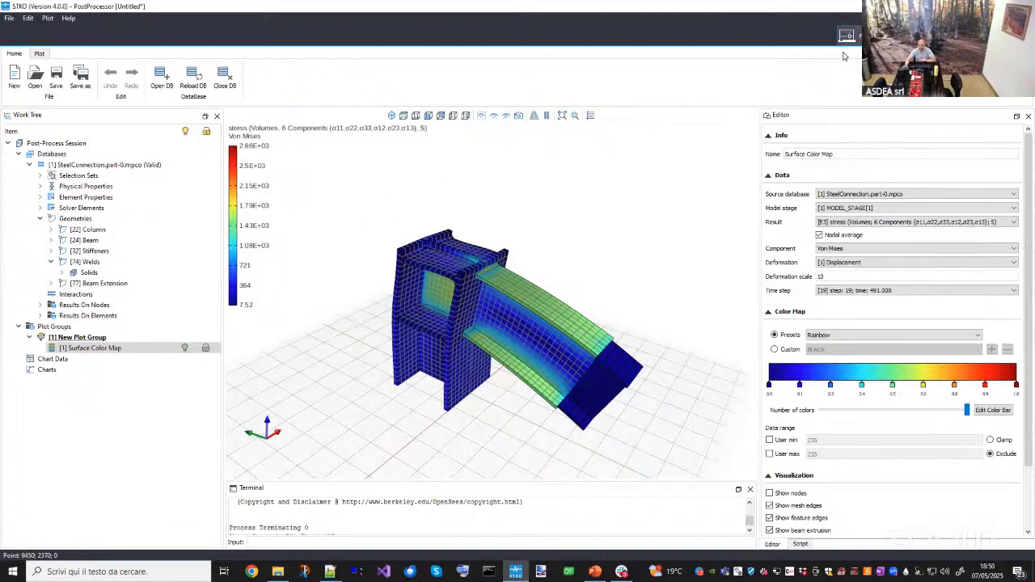
{"action": "left_click_drag", "start_coordinate": [594, 271], "coordinate": [554, 287]}
{"action": "middle_click_drag", "start_coordinate": [554, 287], "coordinate": [558, 287]}
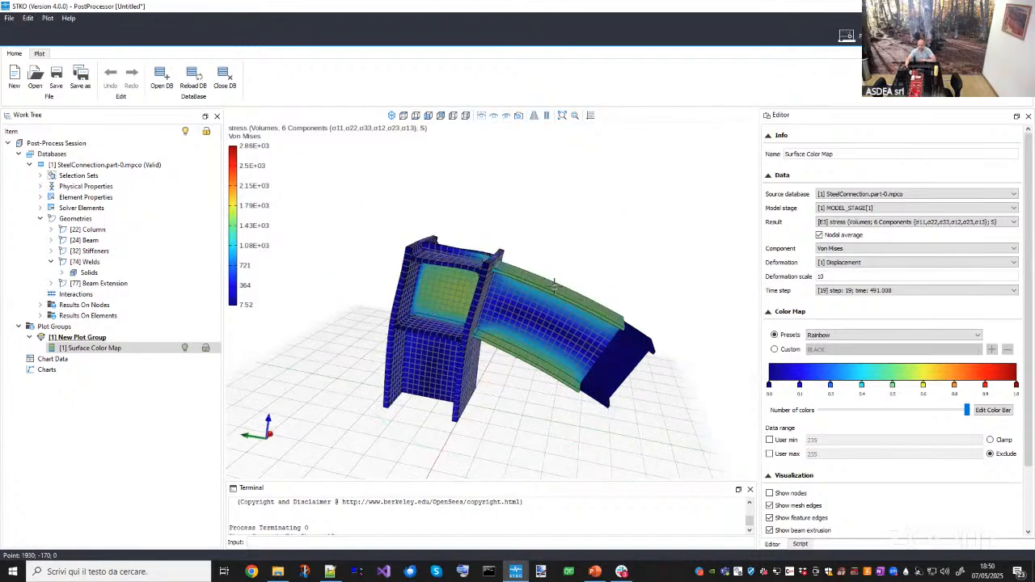
{"action": "middle_click_drag", "start_coordinate": [437, 244], "coordinate": [713, 425]}
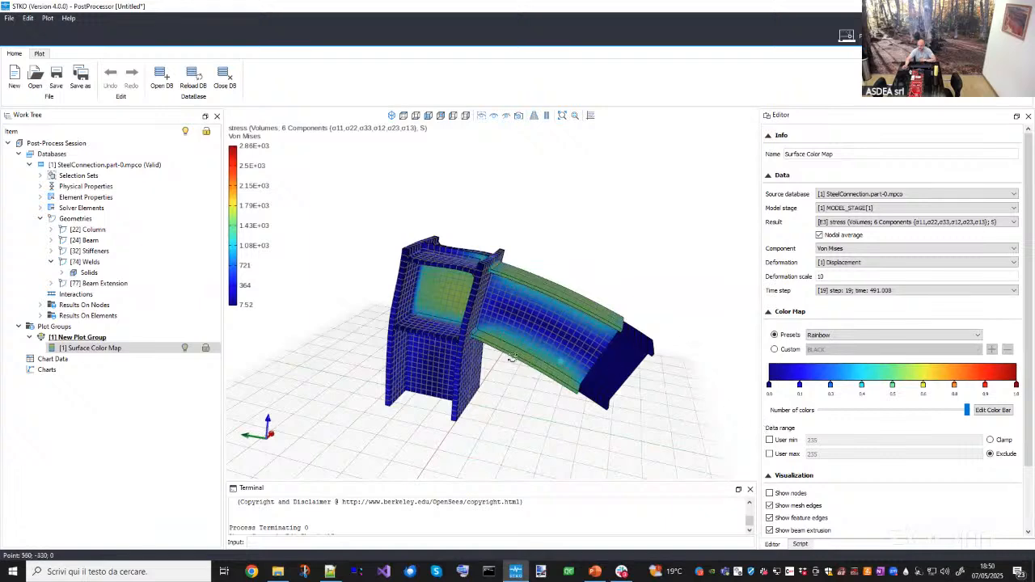
{"action": "middle_click_drag", "start_coordinate": [511, 358], "coordinate": [465, 339]}
{"action": "middle_click_drag", "start_coordinate": [464, 300], "coordinate": [471, 305]}
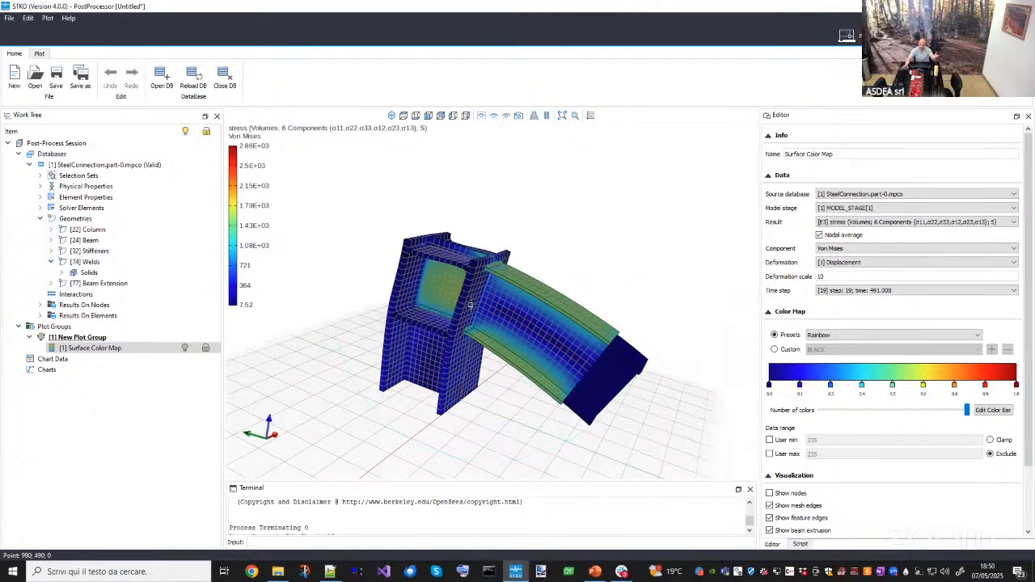
{"action": "middle_click_drag", "start_coordinate": [498, 363], "coordinate": [622, 206]}
- Run the analysis with the model folder as output location, then close the monitor and console windows
{"action": "left_click", "coordinate": [847, 36]}
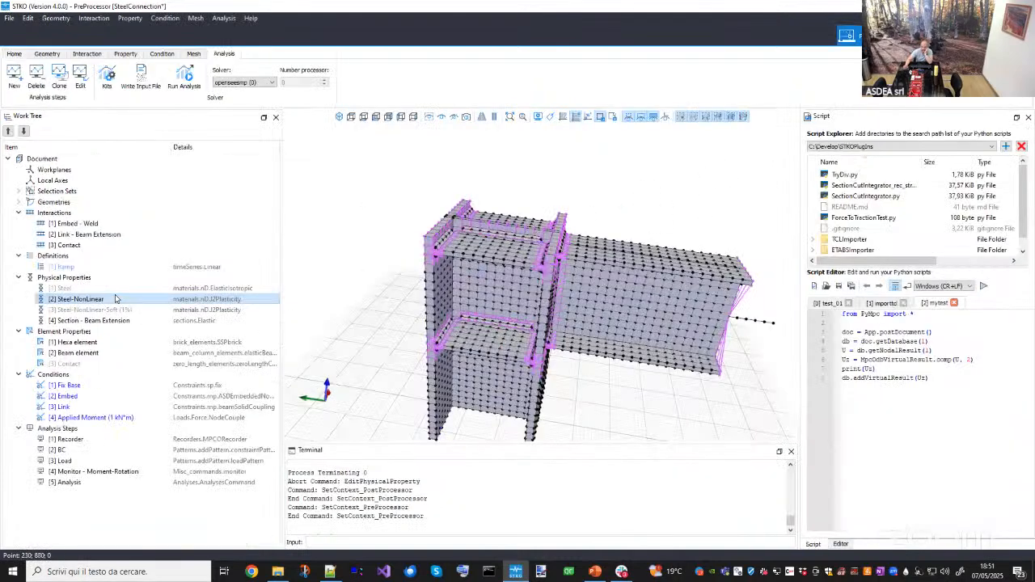
{"action": "left_click", "coordinate": [510, 280]}
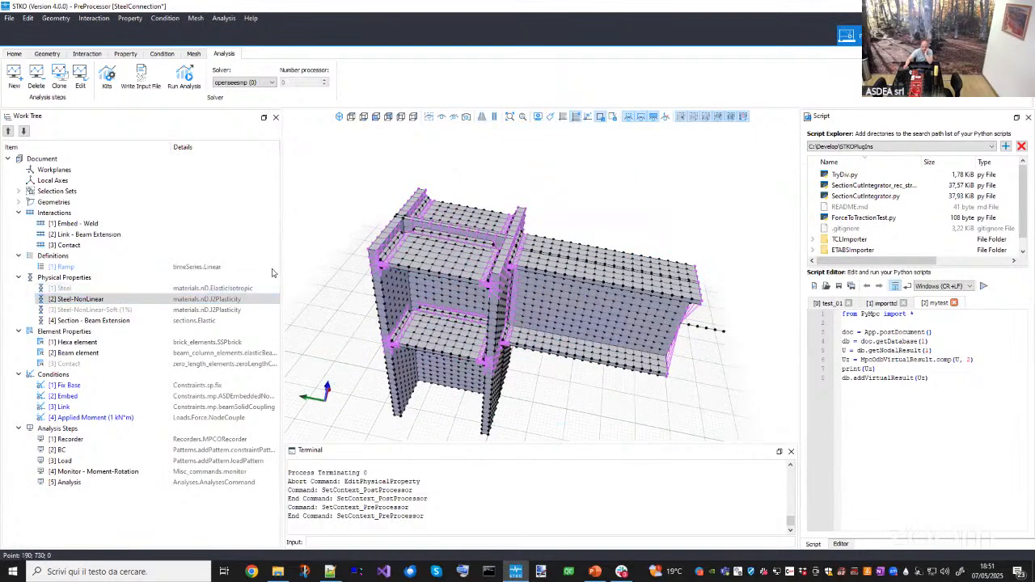
{"action": "left_click", "coordinate": [184, 76]}
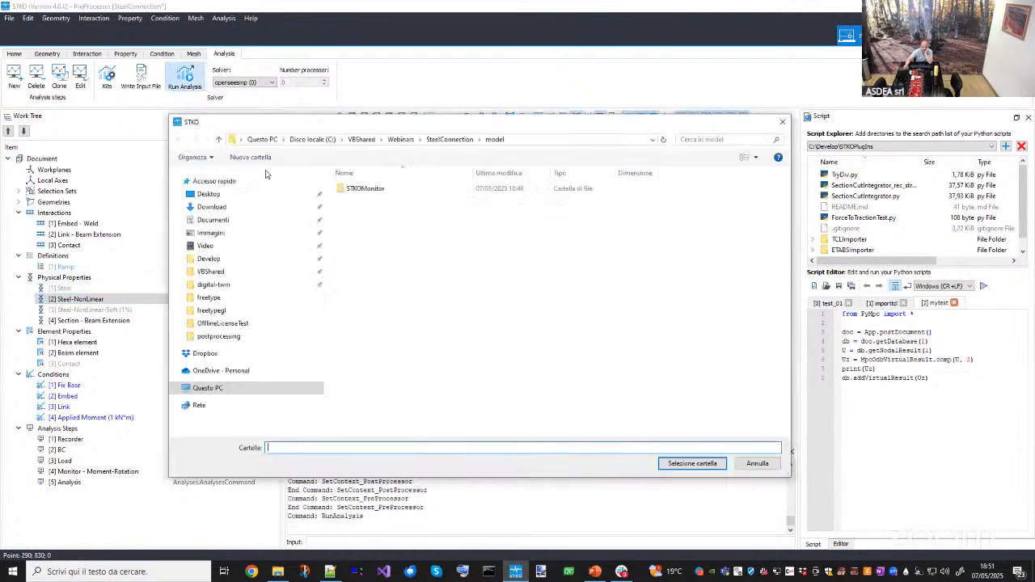
{"action": "left_click", "coordinate": [699, 466]}
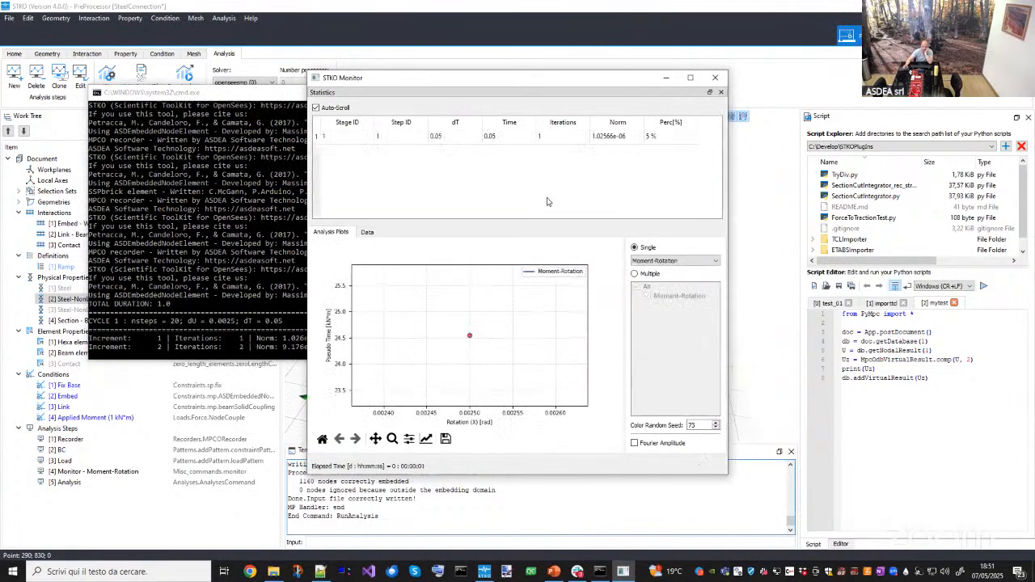
{"action": "left_click_drag", "start_coordinate": [546, 84], "coordinate": [679, 120]}
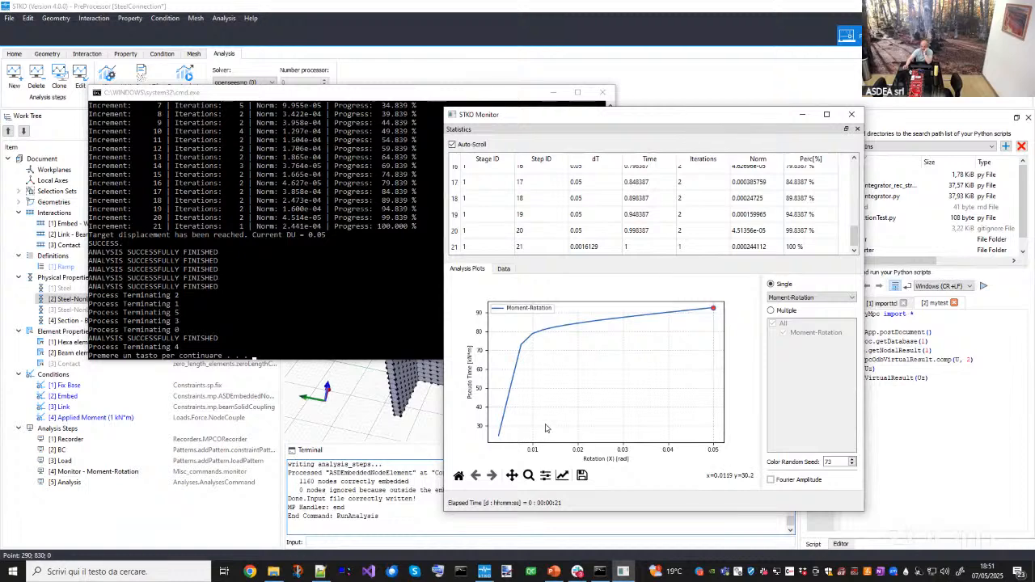
{"action": "left_click", "coordinate": [852, 114]}
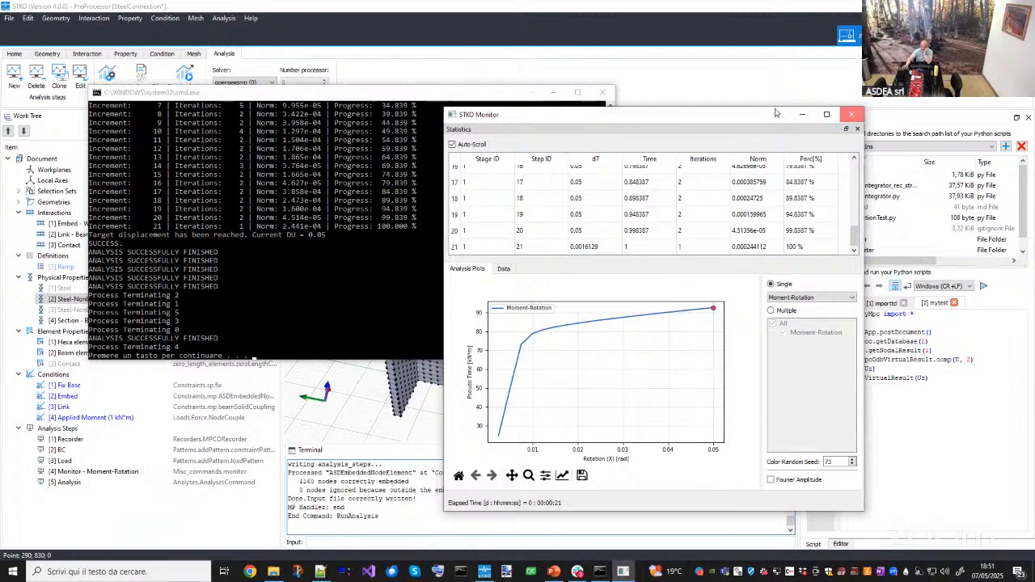
{"action": "left_click", "coordinate": [602, 92]}
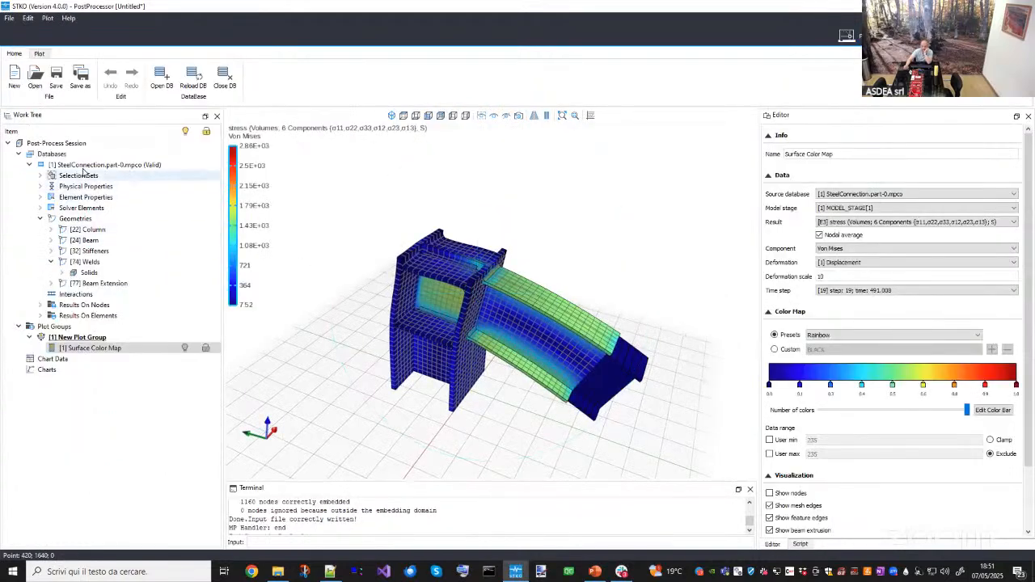
- Reload the results database and examine the new Von Mises stress map of the connection
{"action": "right_click", "coordinate": [85, 169]}
{"action": "left_click", "coordinate": [99, 188]}
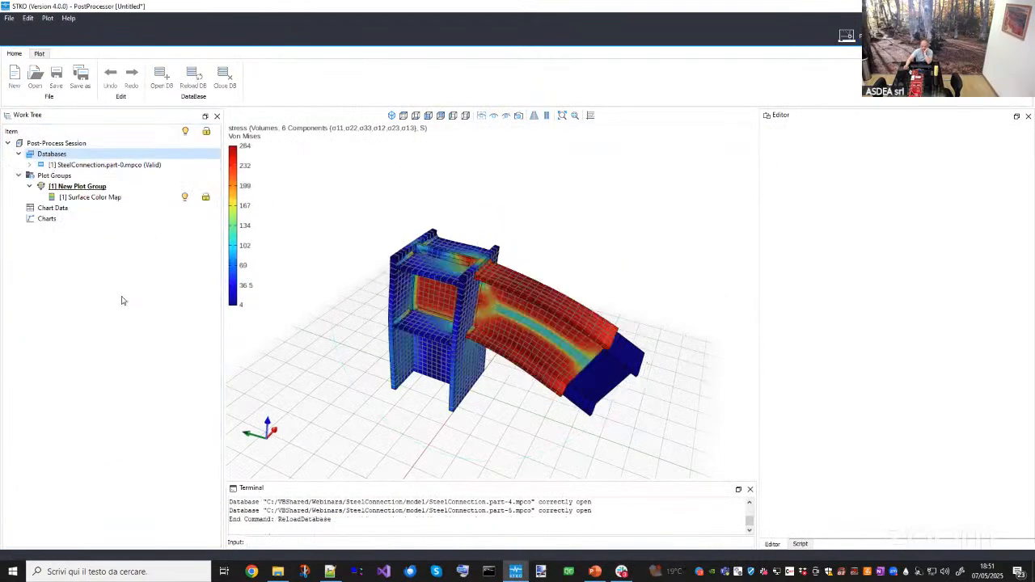
{"action": "left_click_drag", "start_coordinate": [349, 350], "coordinate": [419, 309]}
{"action": "left_click", "coordinate": [113, 199]}
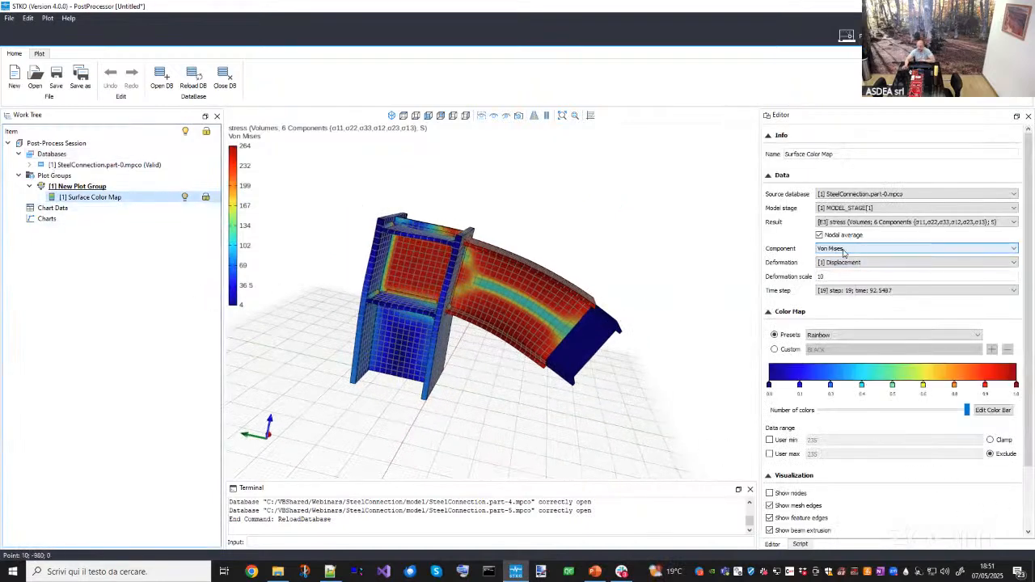
{"action": "middle_click_drag", "start_coordinate": [560, 279], "coordinate": [497, 288]}
{"action": "scroll", "coordinate": [499, 303], "scroll_direction": "up", "scroll_amount": 3}
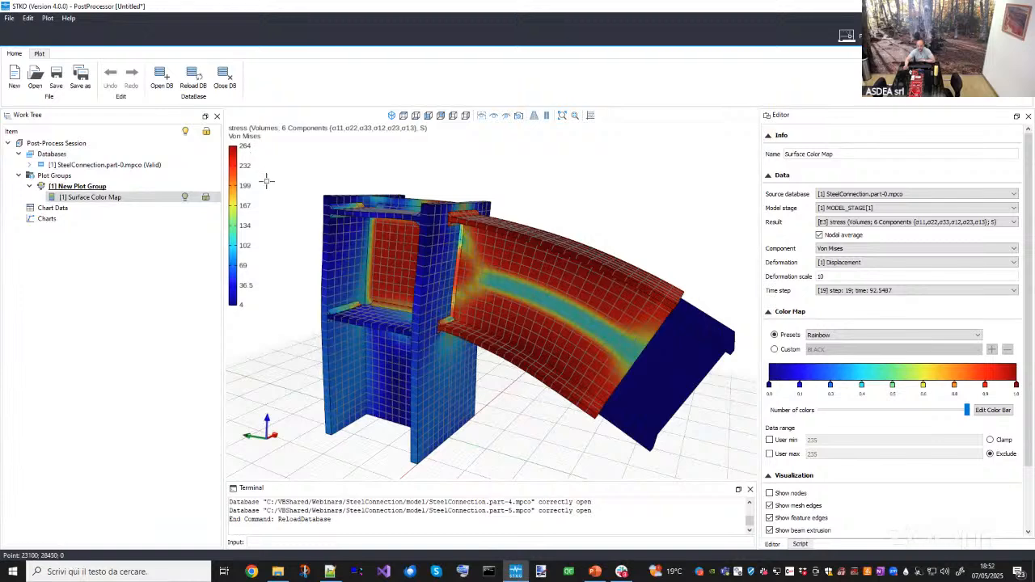
{"action": "middle_click_drag", "start_coordinate": [277, 194], "coordinate": [296, 178]}
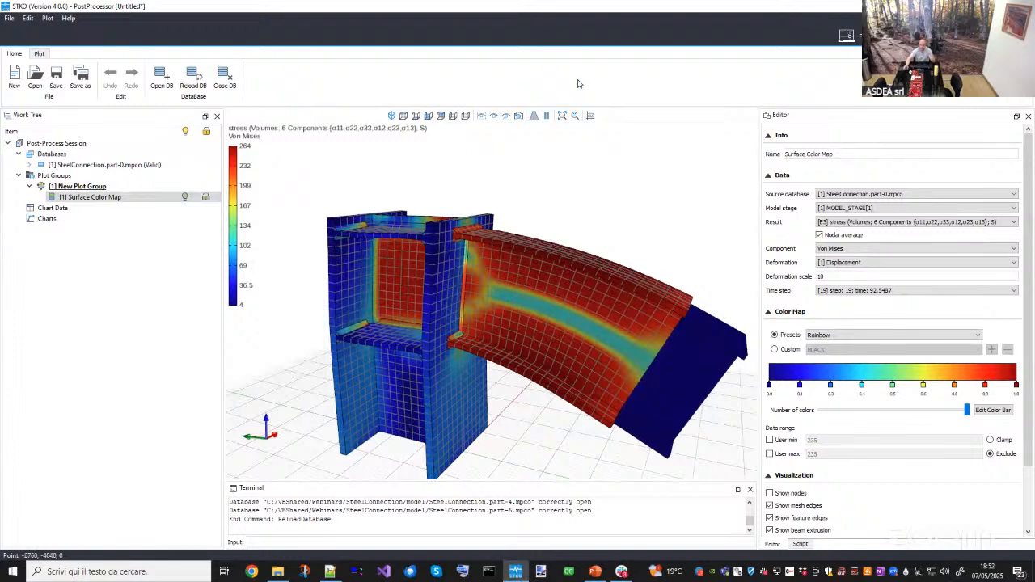
- Reopen the Steel-NonLinear material to review its sig0 and sigInf values, then close it
{"action": "left_click", "coordinate": [846, 36]}
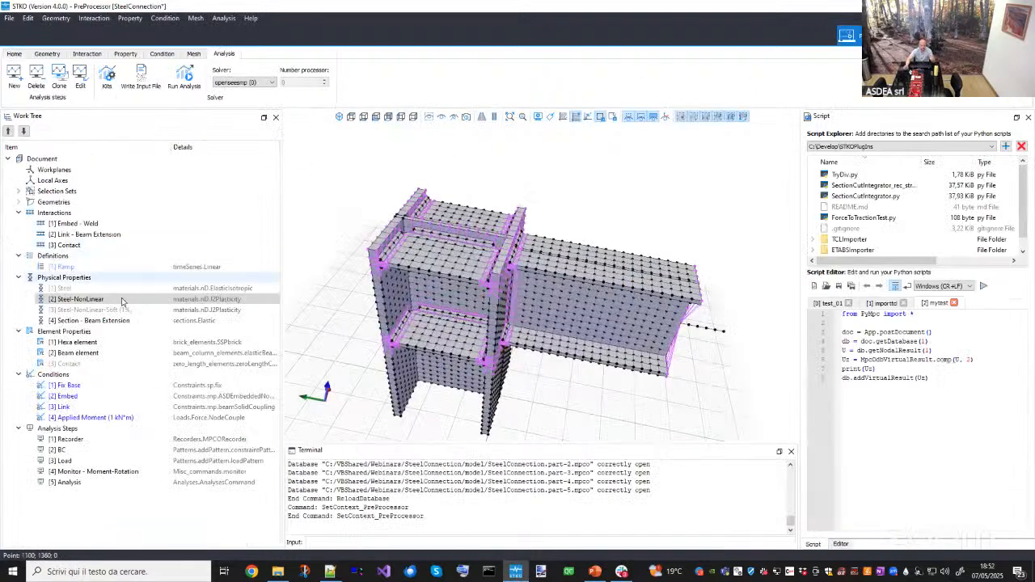
{"action": "double_click", "coordinate": [80, 299]}
{"action": "left_click", "coordinate": [340, 248]}
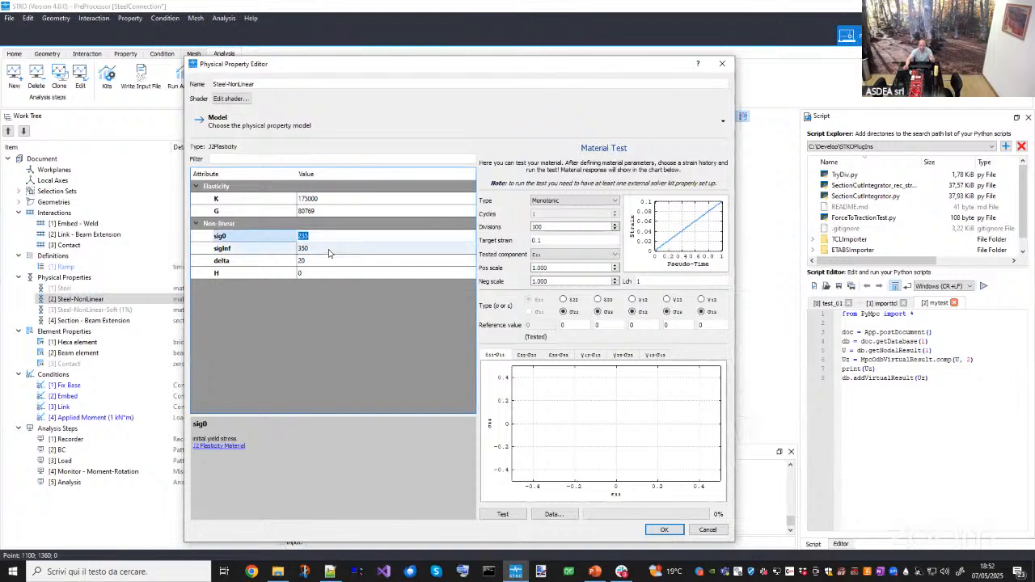
{"action": "left_click", "coordinate": [380, 253]}
{"action": "left_click", "coordinate": [722, 65]}
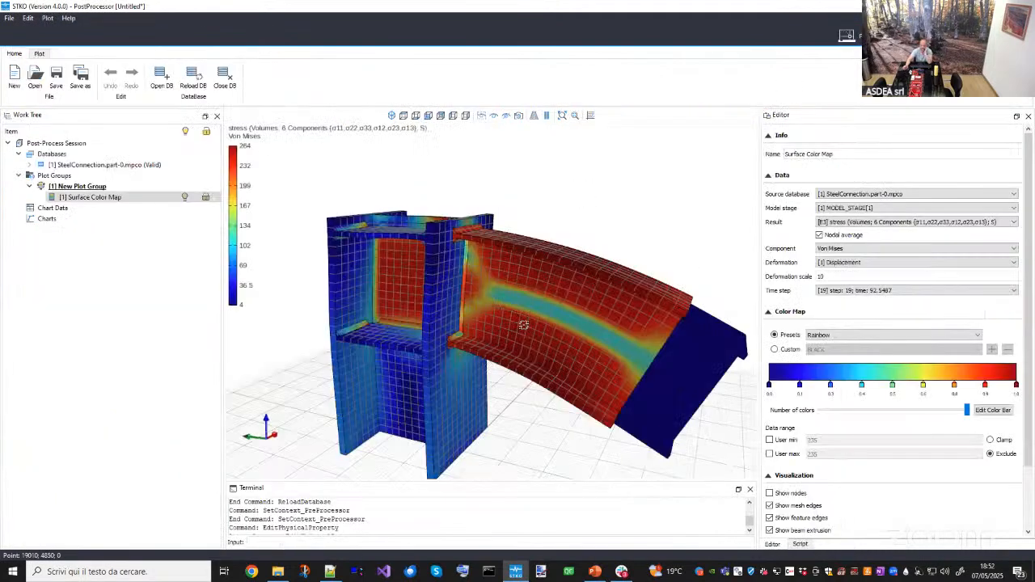
- Set the plot group's time-history animation to frame 6
{"action": "left_click_drag", "start_coordinate": [558, 280], "coordinate": [500, 259]}
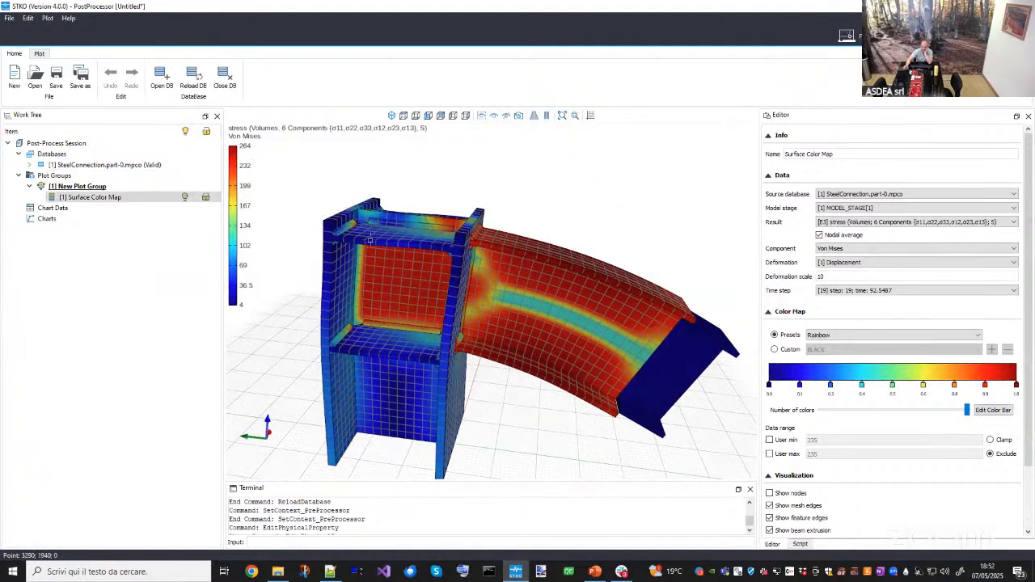
{"action": "middle_click_drag", "start_coordinate": [438, 265], "coordinate": [343, 240]}
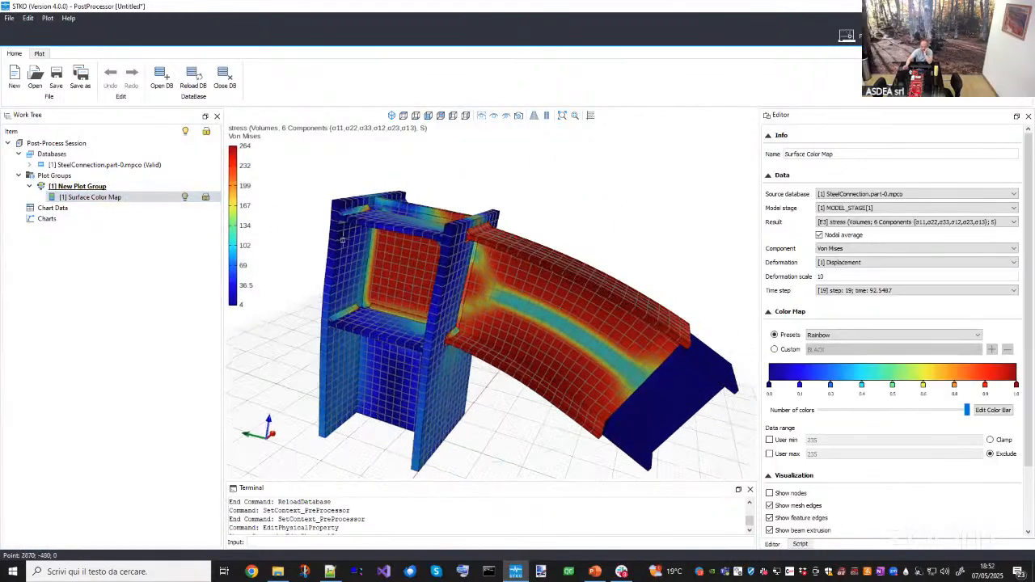
{"action": "left_click", "coordinate": [122, 187]}
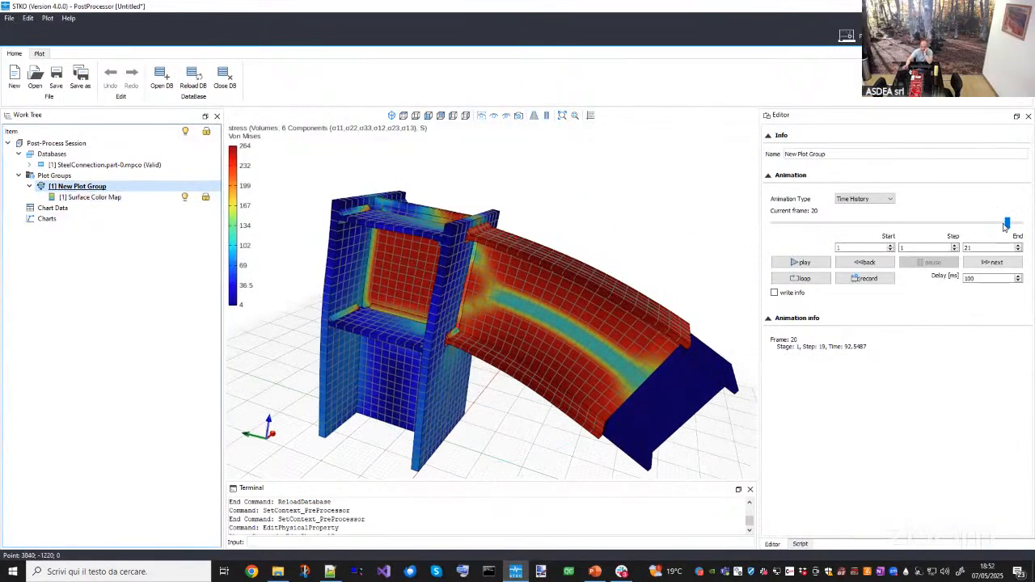
{"action": "left_click_drag", "start_coordinate": [1005, 224], "coordinate": [670, 190]}
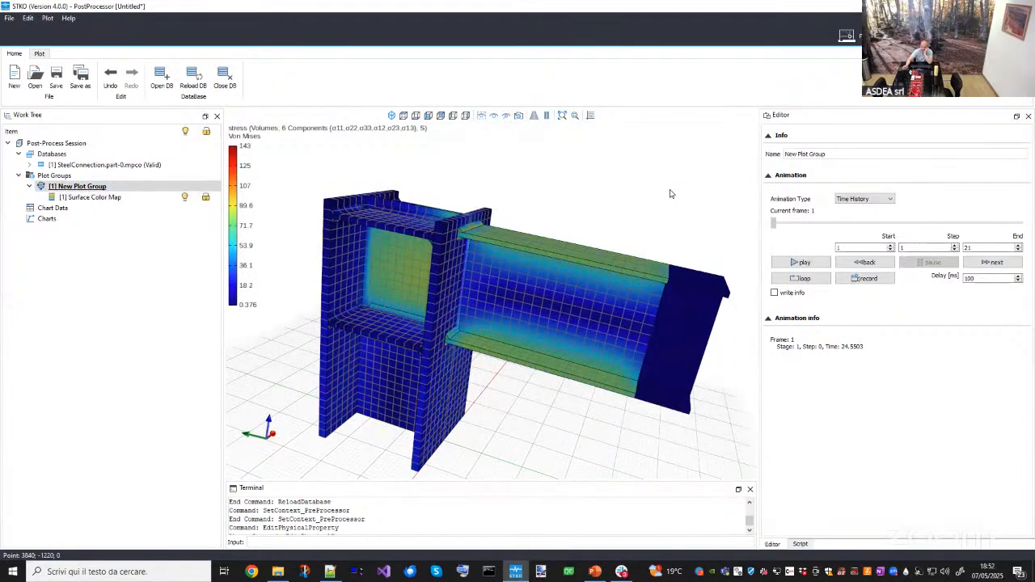
{"action": "left_click_drag", "start_coordinate": [793, 234], "coordinate": [839, 230]}
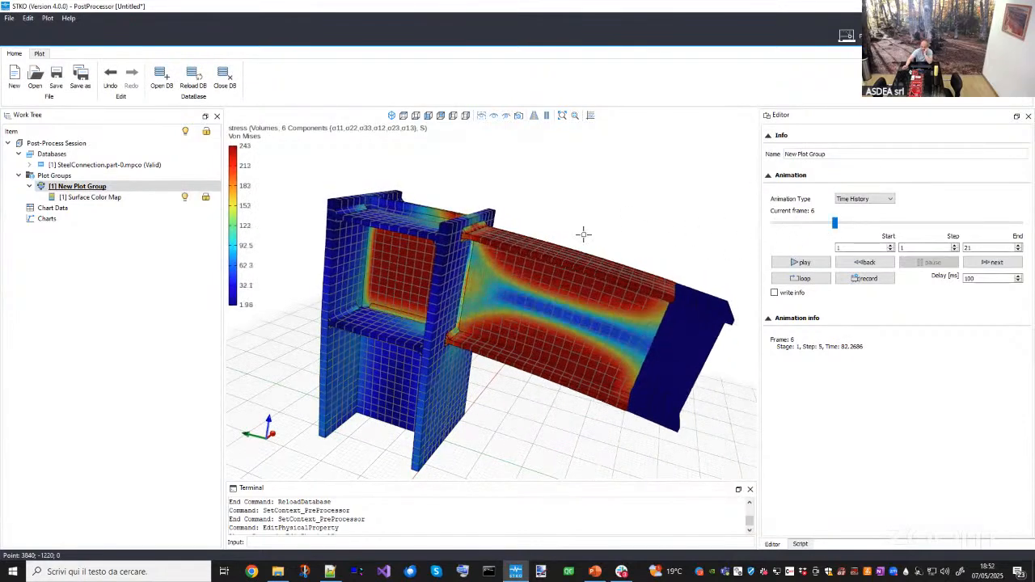
- Inspect the beam's stress distribution from several viewpoints, then move the animation to the last frame, 21
{"action": "left_click_drag", "start_coordinate": [655, 275], "coordinate": [557, 264]}
{"action": "middle_click_drag", "start_coordinate": [556, 264], "coordinate": [540, 268]}
{"action": "scroll", "coordinate": [540, 268], "scroll_direction": "up", "scroll_amount": 2}
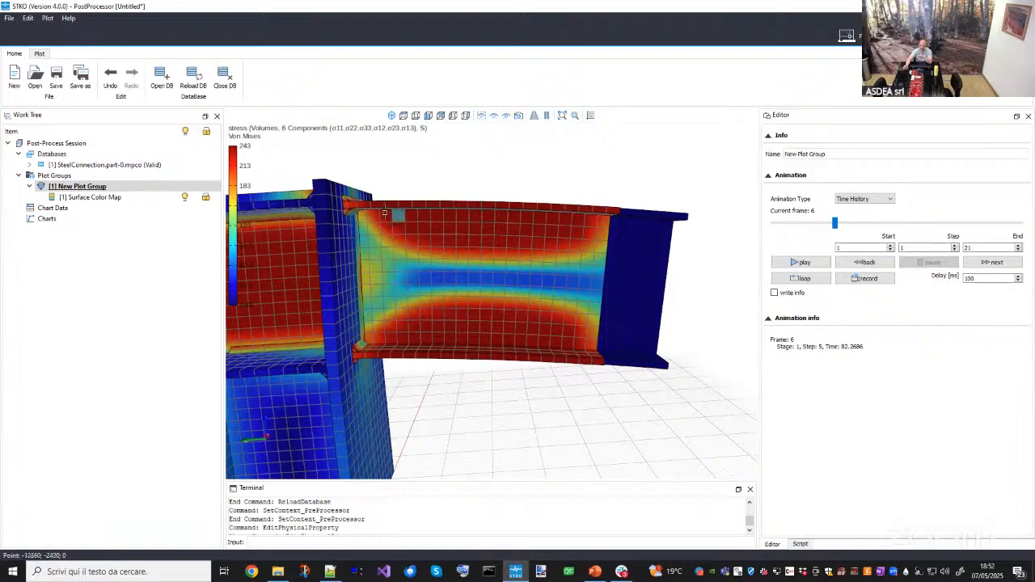
{"action": "middle_click_drag", "start_coordinate": [589, 234], "coordinate": [421, 282]}
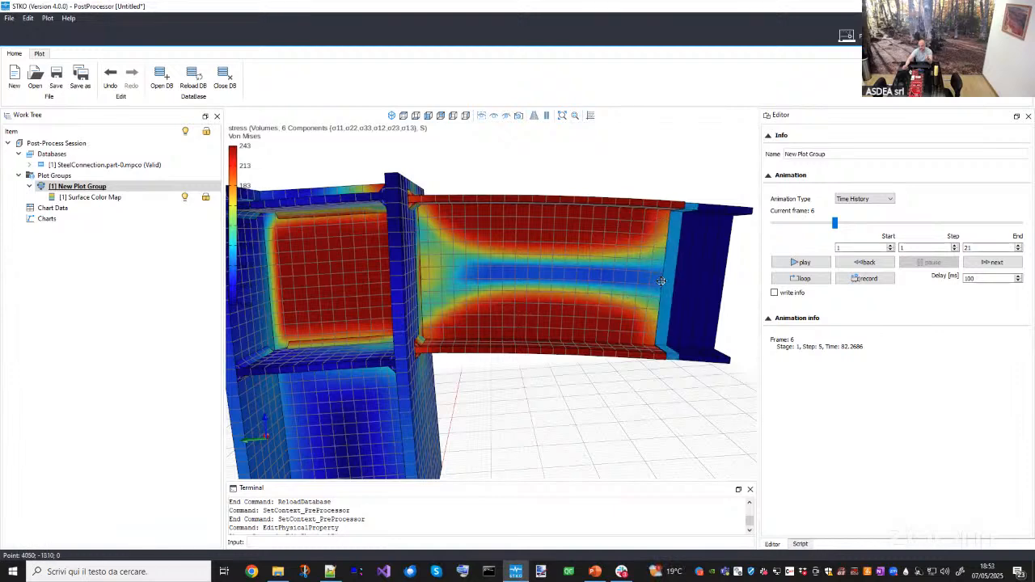
{"action": "middle_click_drag", "start_coordinate": [653, 301], "coordinate": [679, 216]}
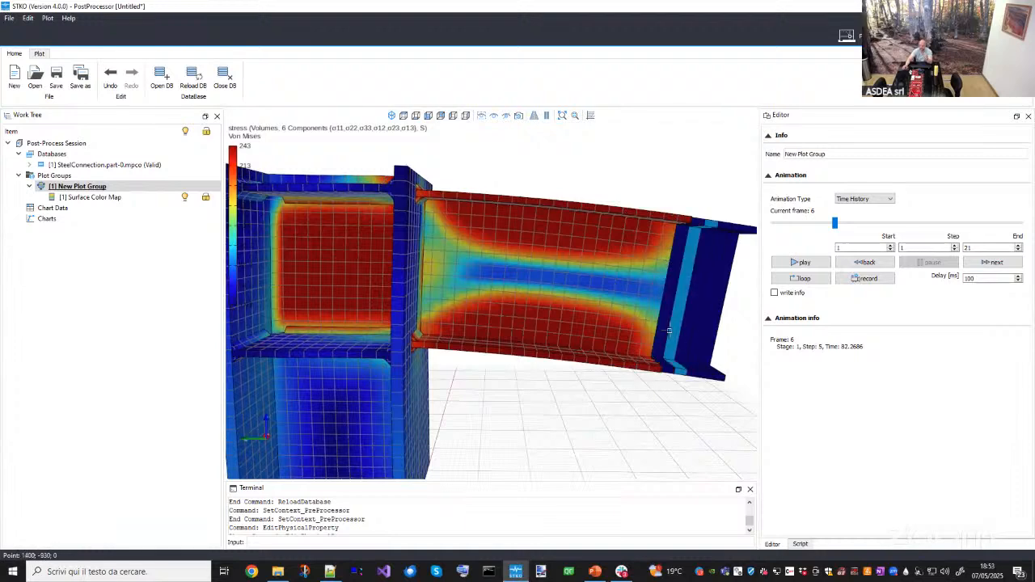
{"action": "scroll", "coordinate": [669, 330], "scroll_direction": "down", "scroll_amount": 2}
{"action": "middle_click_drag", "start_coordinate": [669, 330], "coordinate": [649, 340]}
{"action": "left_click_drag", "start_coordinate": [581, 413], "coordinate": [538, 220]}
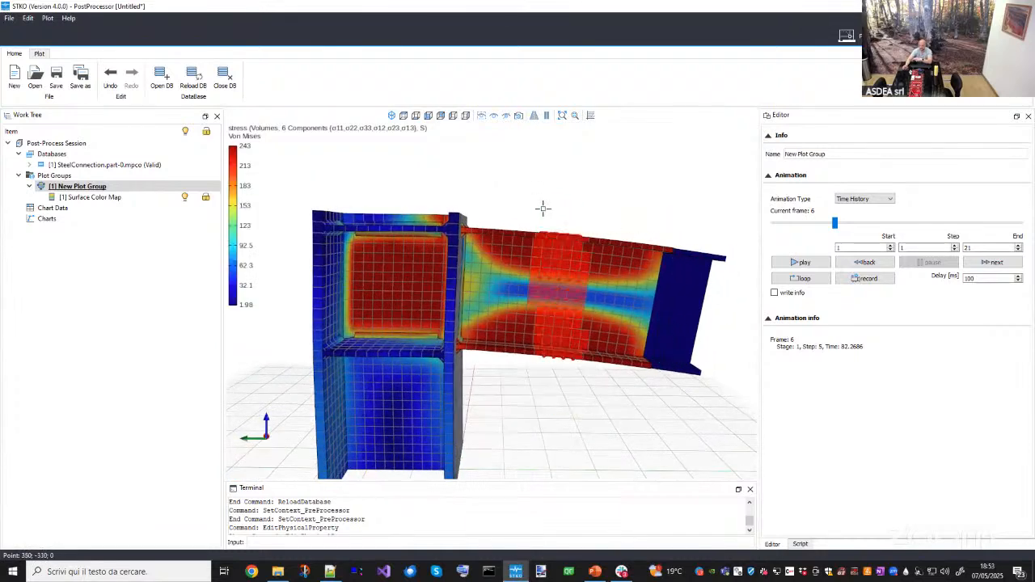
{"action": "middle_click_drag", "start_coordinate": [542, 208], "coordinate": [694, 235]}
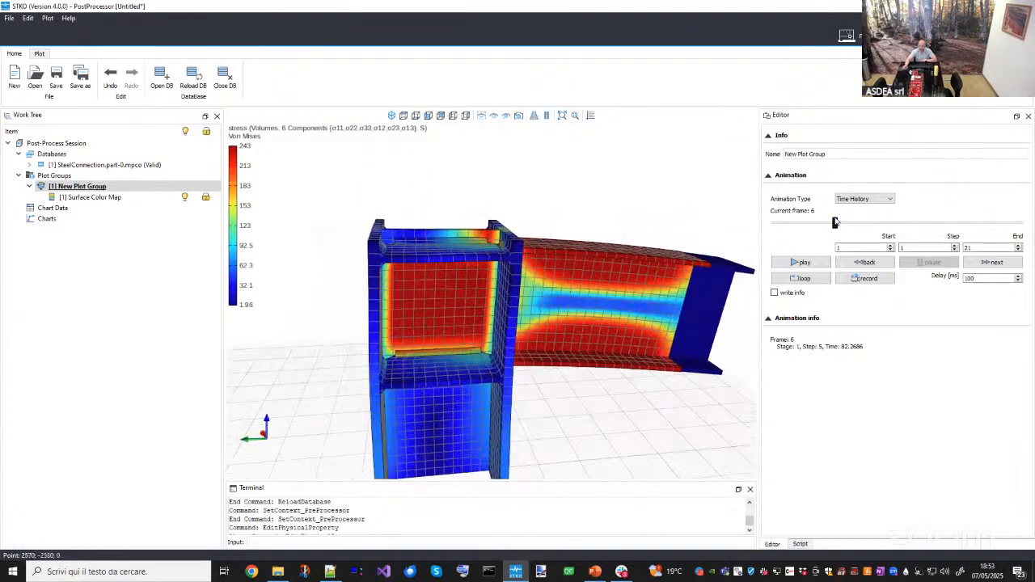
{"action": "left_click_drag", "start_coordinate": [835, 222], "coordinate": [994, 223]}
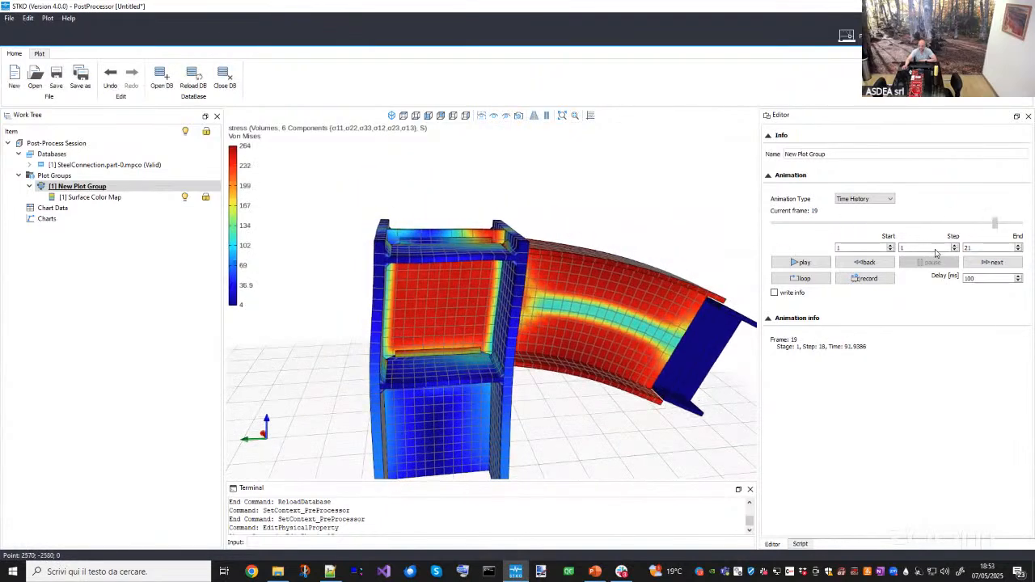
{"action": "left_click_drag", "start_coordinate": [936, 253], "coordinate": [1022, 257]}
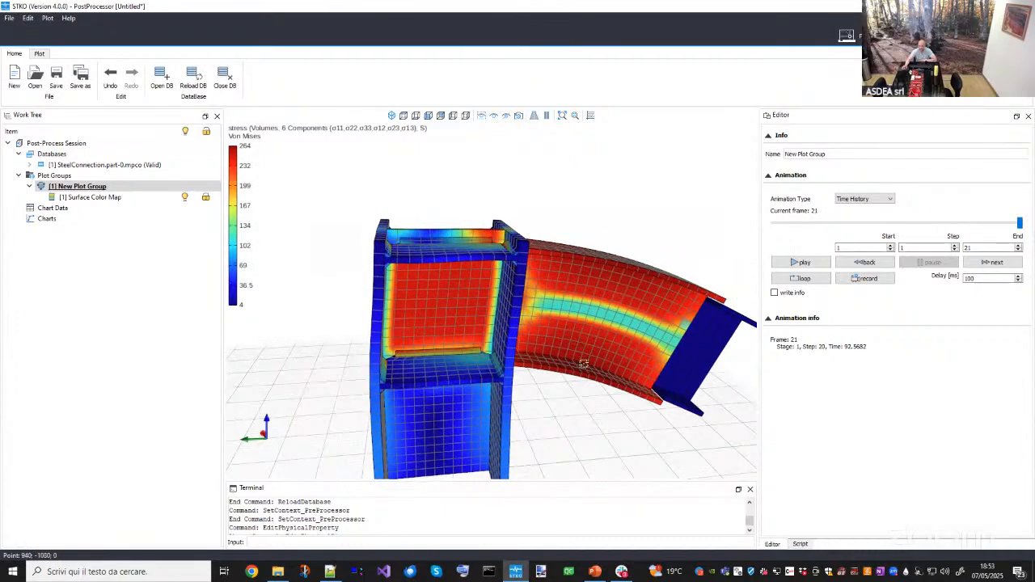
- Isolate the Welds geometry in the results plot and examine its Von Mises stress distribution
{"action": "middle_click_drag", "start_coordinate": [584, 364], "coordinate": [496, 332]}
{"action": "scroll", "coordinate": [461, 352], "scroll_direction": "up", "scroll_amount": 8}
{"action": "scroll", "coordinate": [460, 352], "scroll_direction": "down", "scroll_amount": 4}
{"action": "scroll", "coordinate": [460, 352], "scroll_direction": "down", "scroll_amount": 4}
{"action": "left_click", "coordinate": [30, 165]}
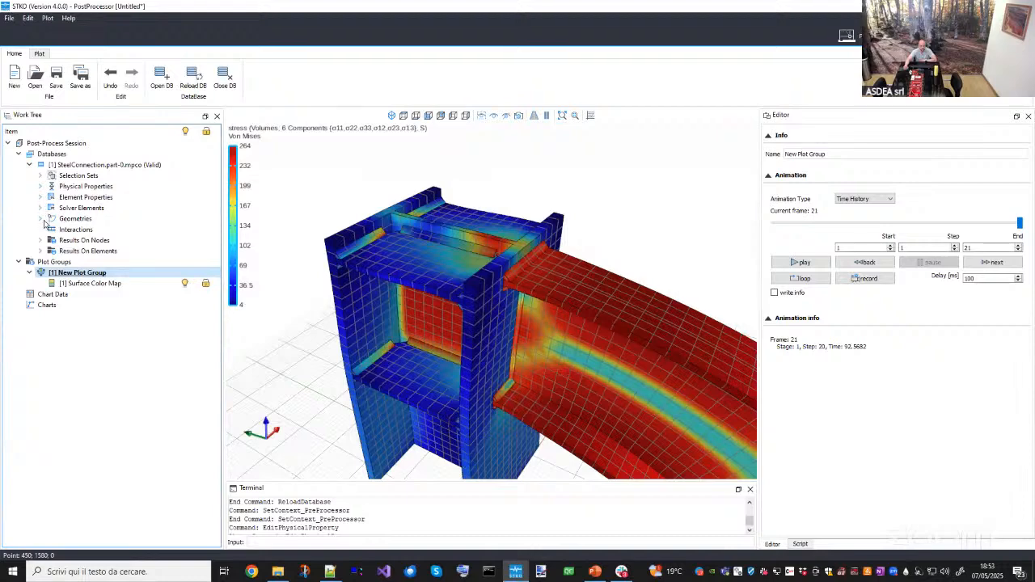
{"action": "left_click", "coordinate": [40, 220]}
{"action": "right_click", "coordinate": [86, 262]}
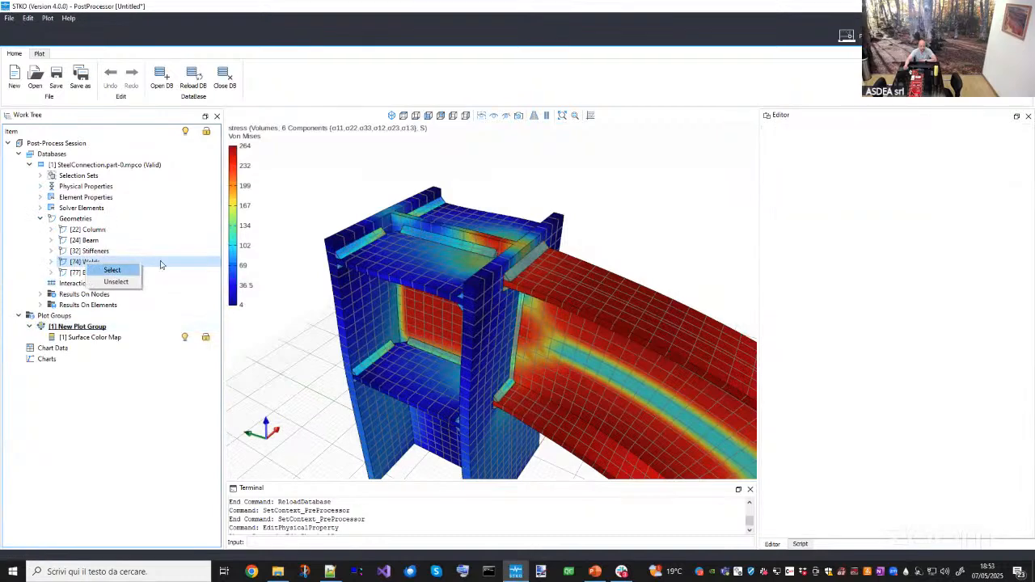
{"action": "left_click", "coordinate": [112, 271]}
{"action": "left_click", "coordinate": [495, 116]}
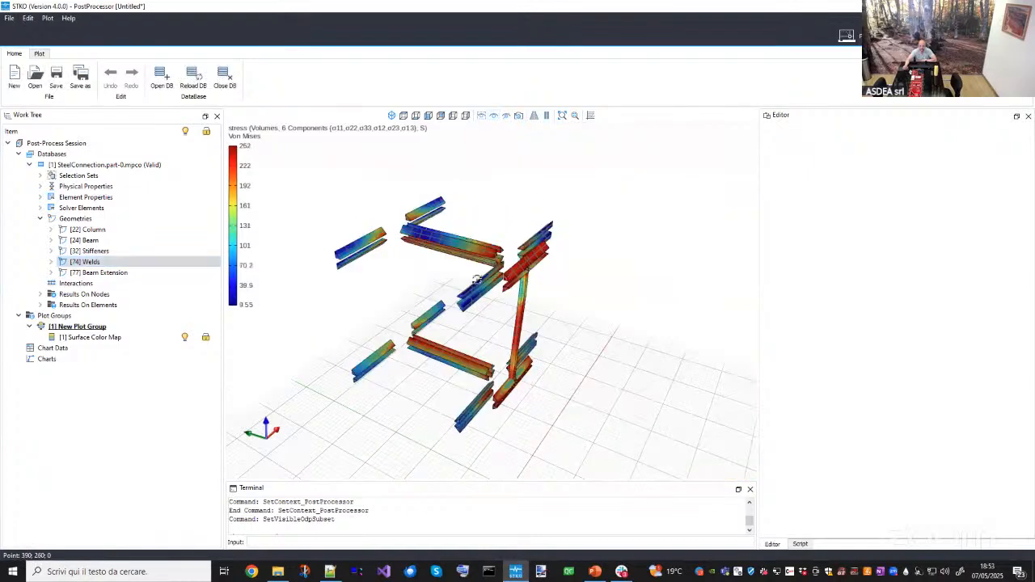
{"action": "middle_click_drag", "start_coordinate": [465, 414], "coordinate": [503, 138]}
{"action": "scroll", "coordinate": [432, 368], "scroll_direction": "up", "scroll_amount": 5}
{"action": "scroll", "coordinate": [559, 340], "scroll_direction": "down", "scroll_amount": 3}
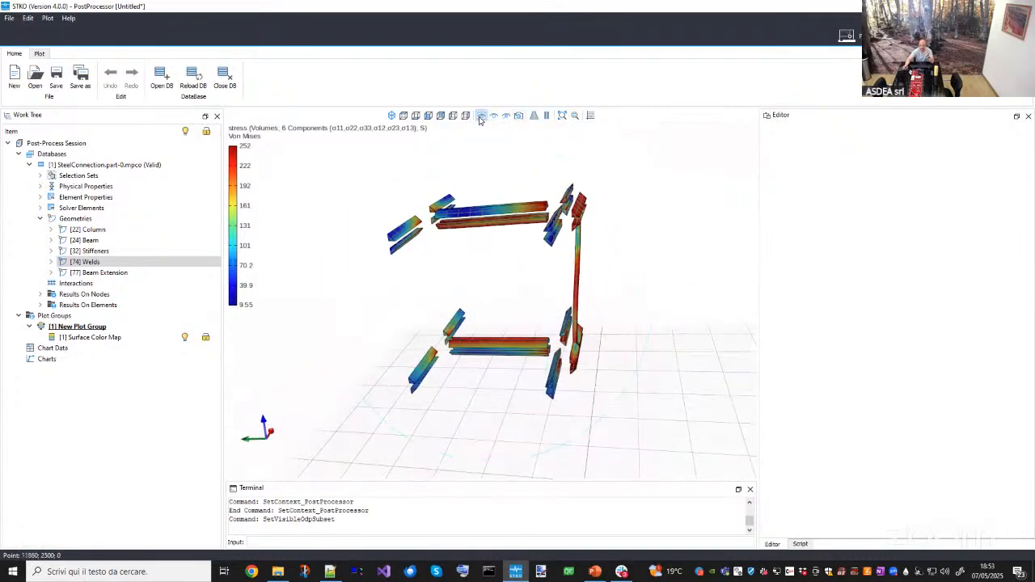
- Show all geometries again and inspect the stress around the beam-to-column weld zone up close
{"action": "left_click", "coordinate": [480, 120]}
{"action": "middle_click_drag", "start_coordinate": [529, 259], "coordinate": [527, 341]}
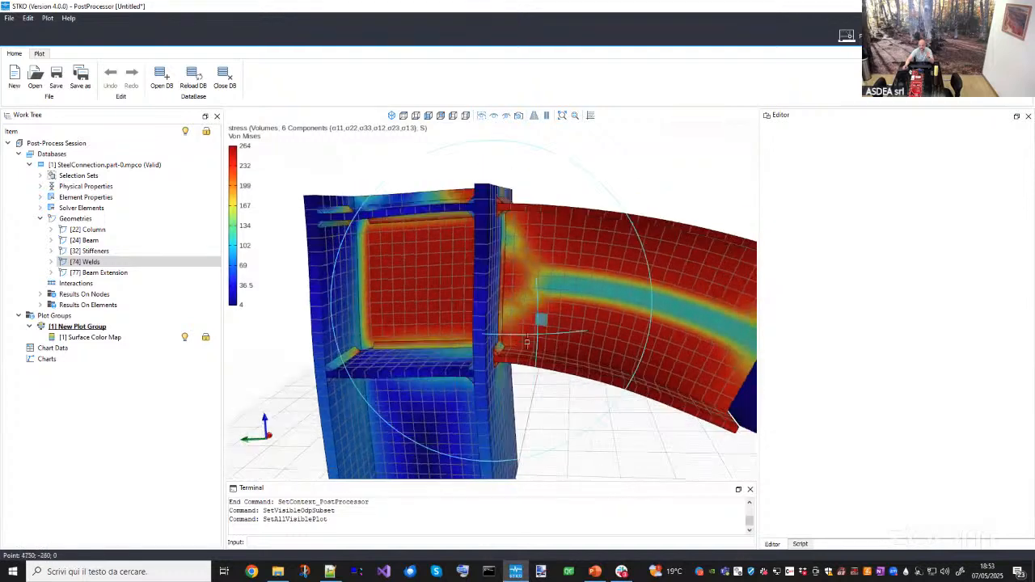
{"action": "scroll", "coordinate": [526, 343], "scroll_direction": "up", "scroll_amount": 8}
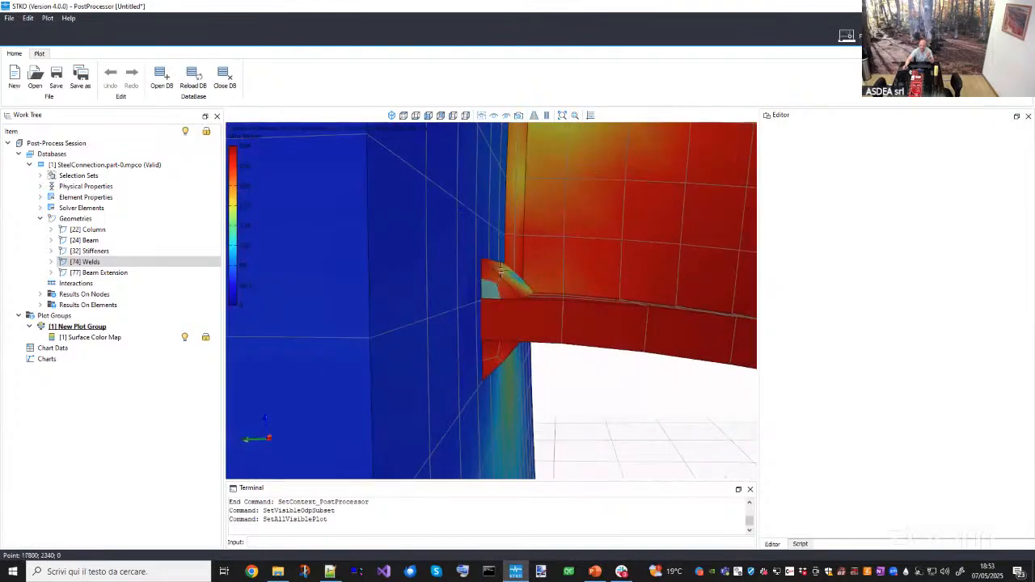
{"action": "scroll", "coordinate": [505, 280], "scroll_direction": "up", "scroll_amount": 2}
{"action": "middle_click_drag", "start_coordinate": [515, 314], "coordinate": [557, 332]}
{"action": "scroll", "coordinate": [637, 315], "scroll_direction": "down", "scroll_amount": 4}
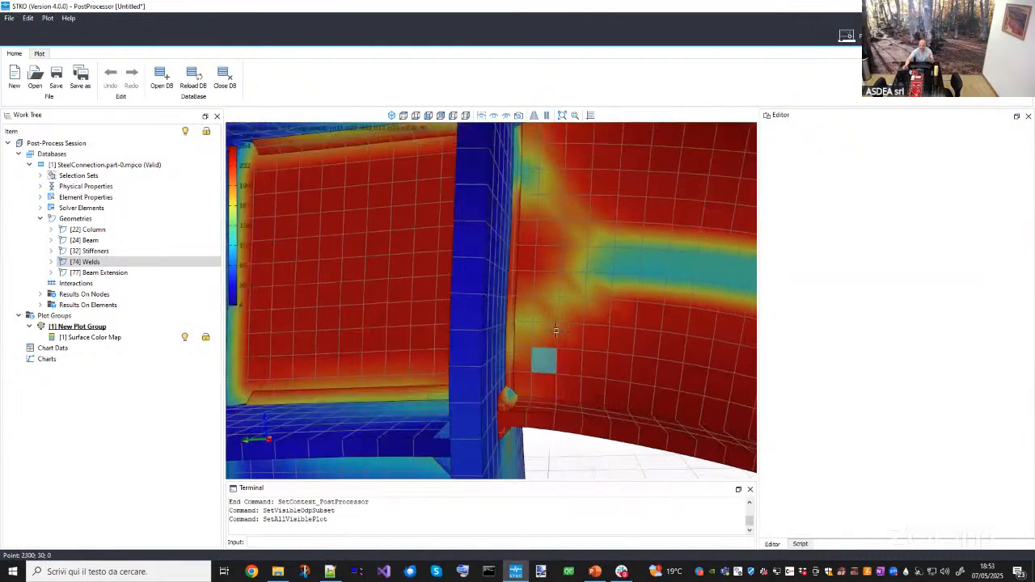
{"action": "scroll", "coordinate": [555, 331], "scroll_direction": "down", "scroll_amount": 3}
{"action": "middle_click_drag", "start_coordinate": [485, 373], "coordinate": [513, 375]}
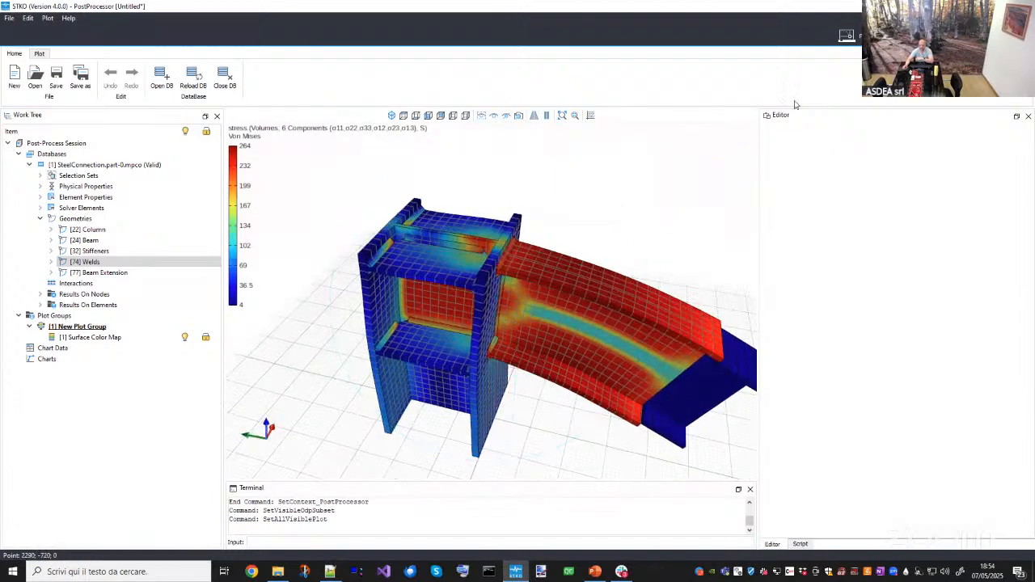
- Return to the pre-processor and view the connection model from a couple of angles
{"action": "left_click", "coordinate": [846, 35]}
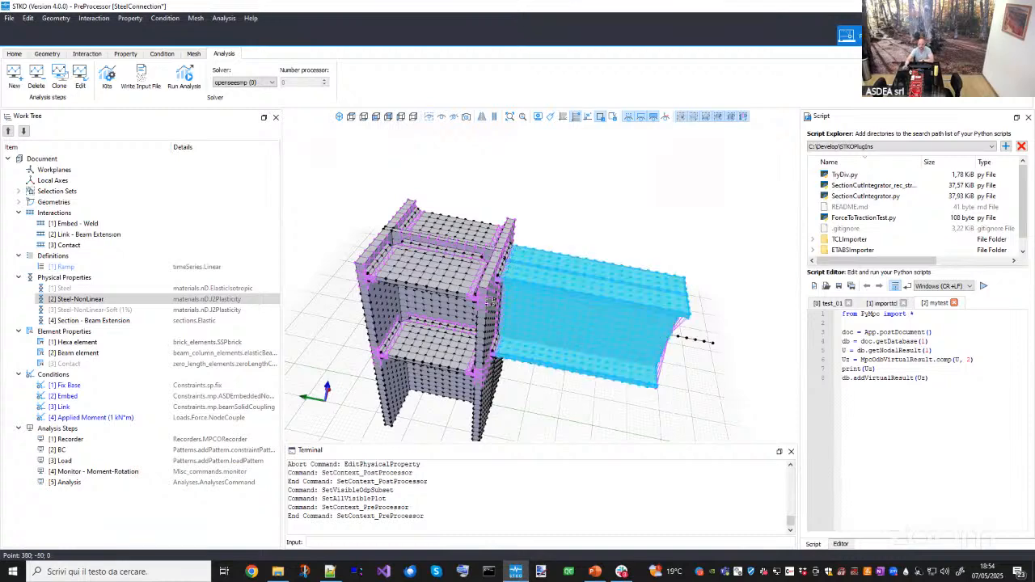
{"action": "middle_click_drag", "start_coordinate": [521, 327], "coordinate": [485, 285]}
{"action": "middle_click_drag", "start_coordinate": [550, 296], "coordinate": [512, 307]}
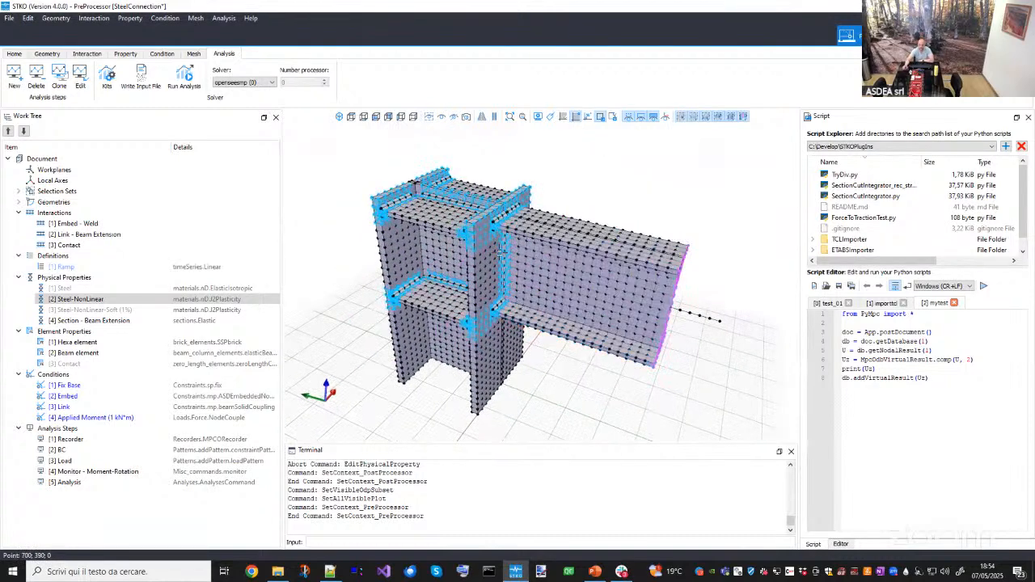
{"action": "scroll", "coordinate": [500, 223], "scroll_direction": "up", "scroll_amount": 3}
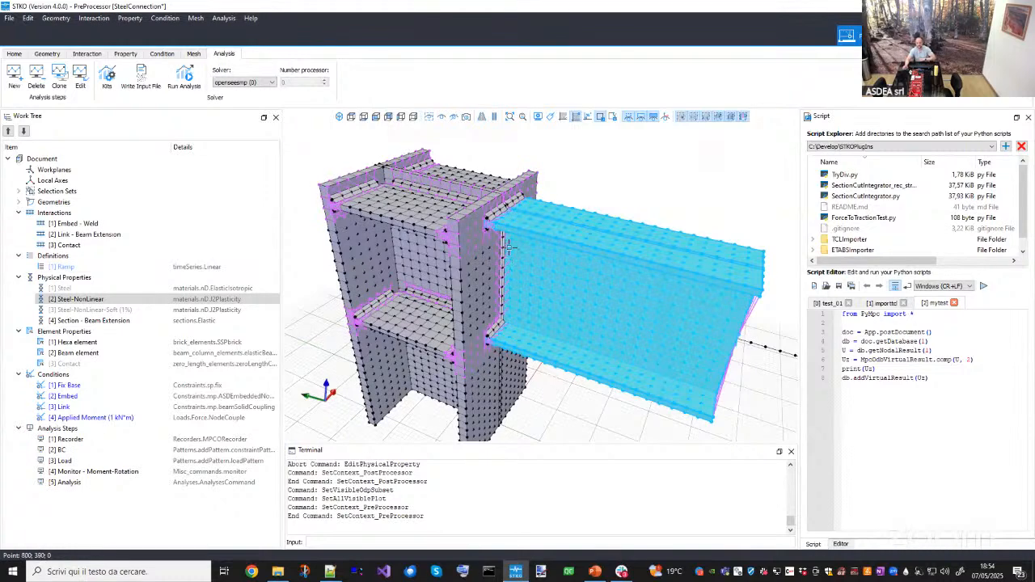
- Assign the Steel-NonLinear-Soft (1%) physical property to the Welds geometry
{"action": "middle_click_drag", "start_coordinate": [508, 248], "coordinate": [533, 259]}
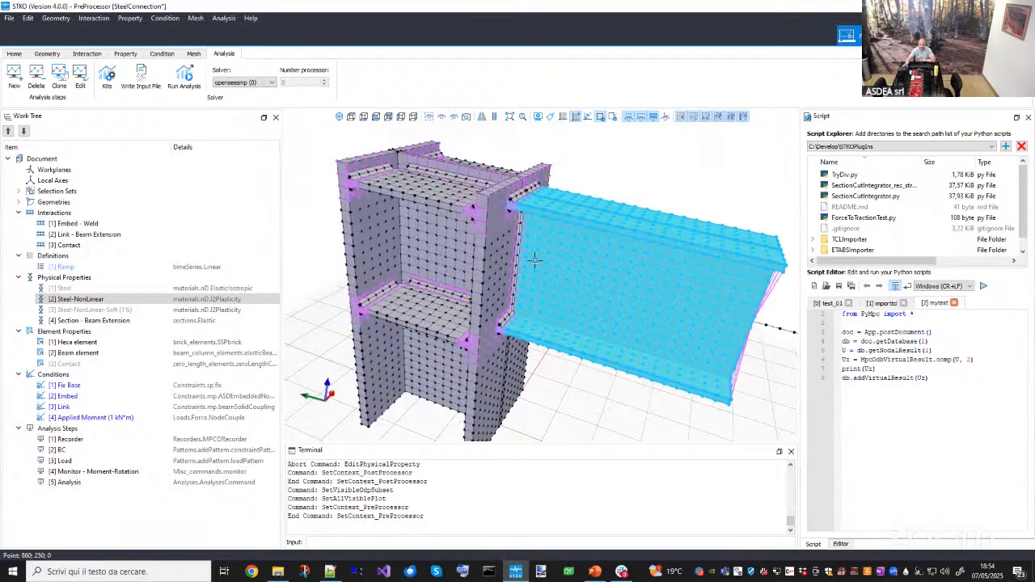
{"action": "middle_click_drag", "start_coordinate": [532, 213], "coordinate": [551, 326]}
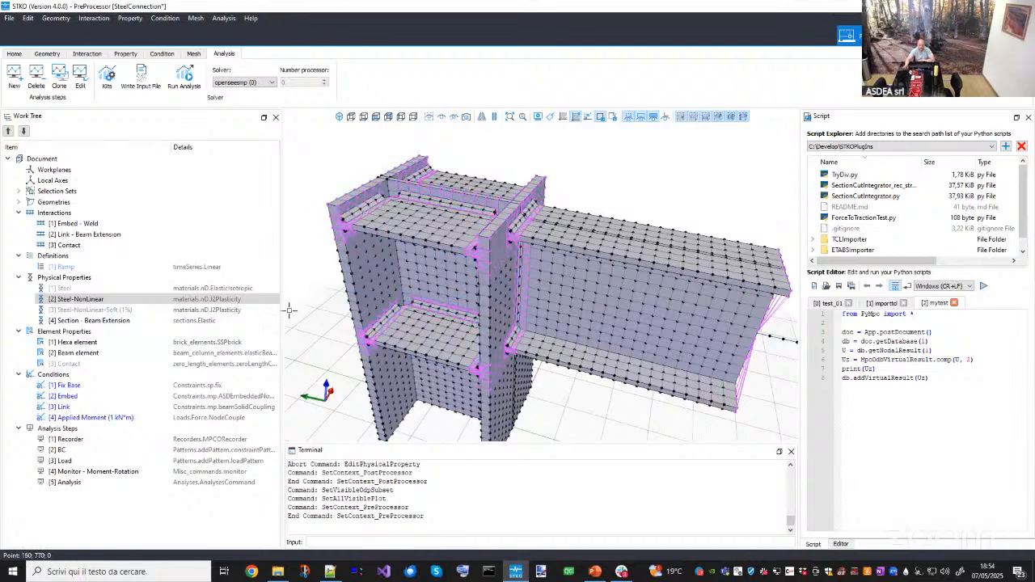
{"action": "right_click", "coordinate": [86, 303]}
{"action": "left_click", "coordinate": [70, 313]}
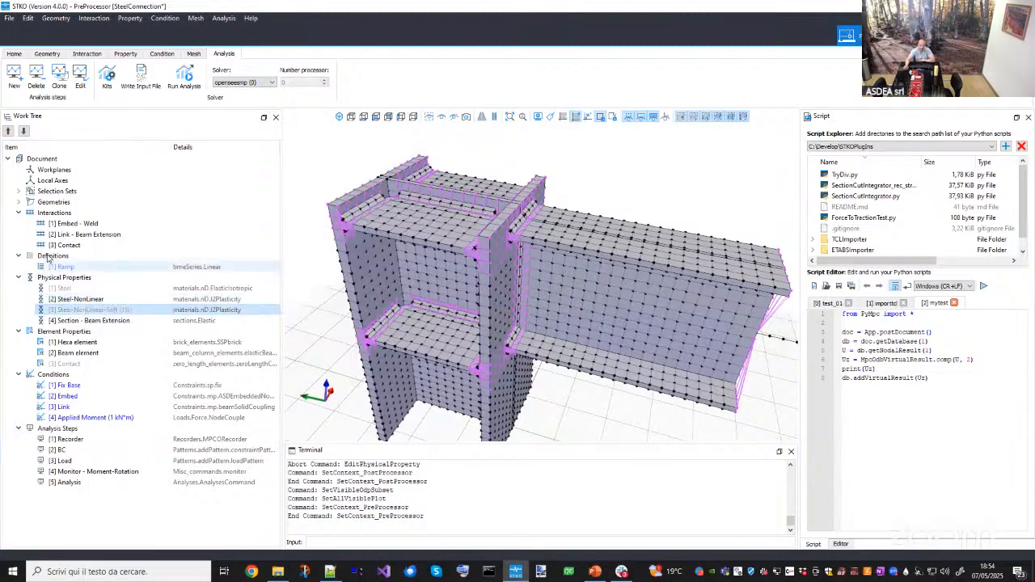
{"action": "left_click", "coordinate": [19, 203]}
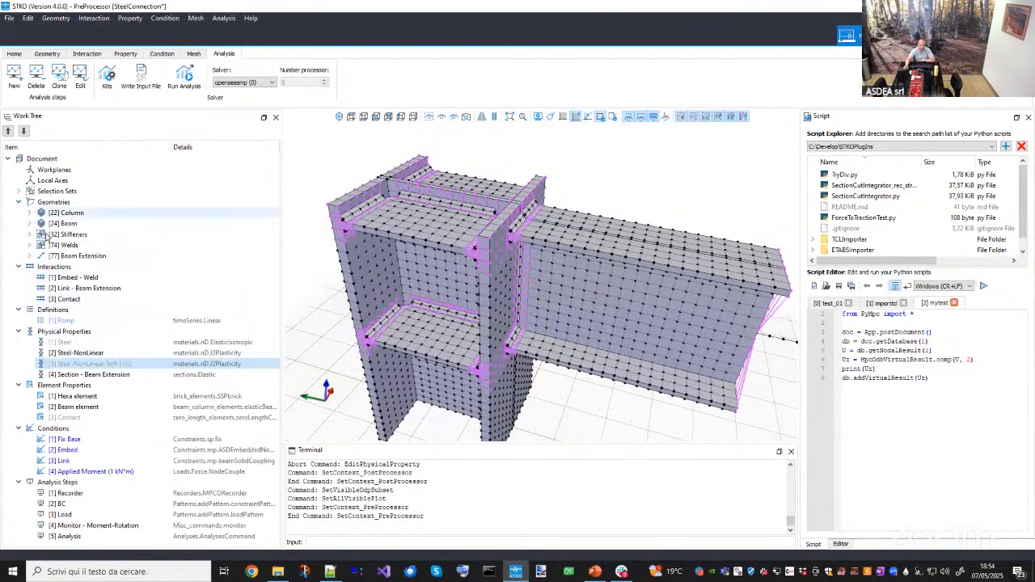
{"action": "right_click", "coordinate": [67, 246]}
{"action": "left_click", "coordinate": [76, 255]}
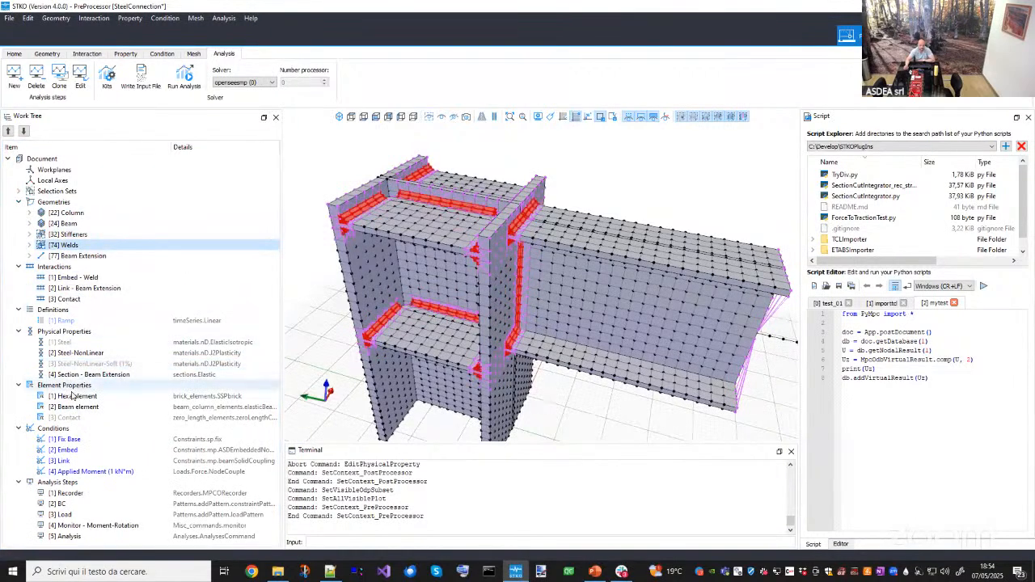
{"action": "left_click", "coordinate": [89, 363]}
{"action": "left_click_drag", "start_coordinate": [89, 363], "coordinate": [538, 412]}
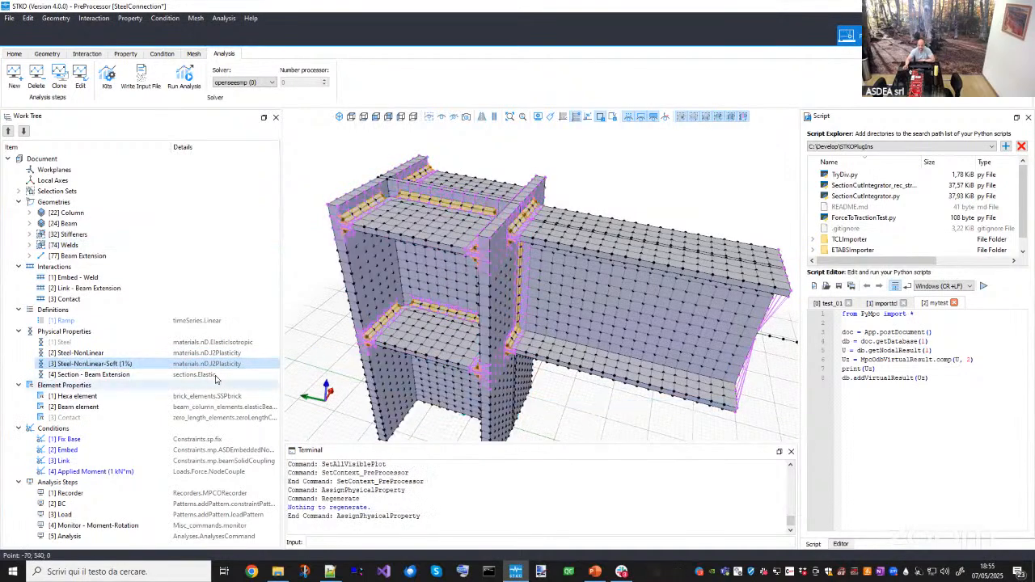
- Open the Steel-NonLinear-Soft (1%) property editor to review its J2Plasticity parameters, then close it without changes
{"action": "left_click", "coordinate": [97, 355]}
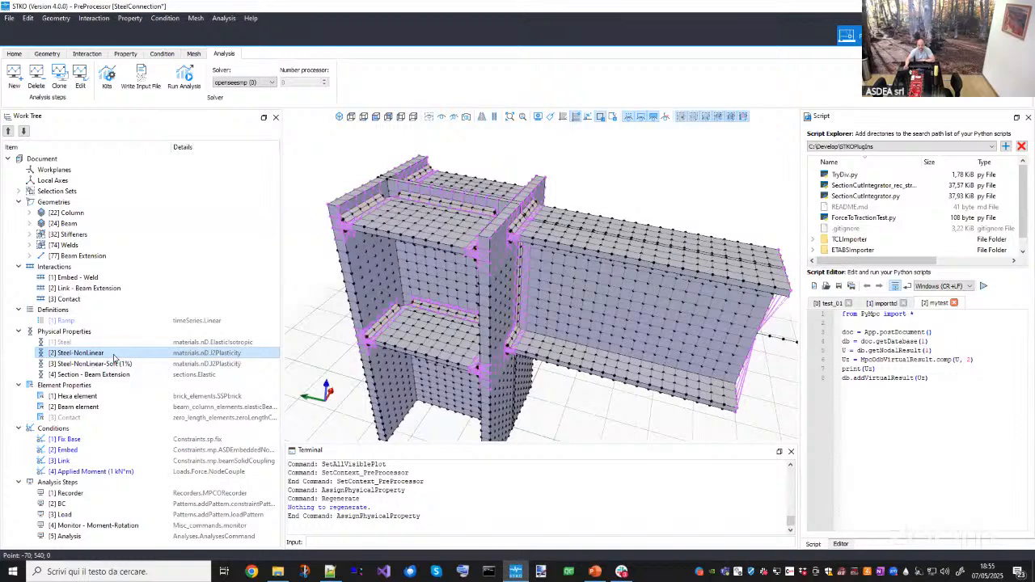
{"action": "double_click", "coordinate": [101, 363]}
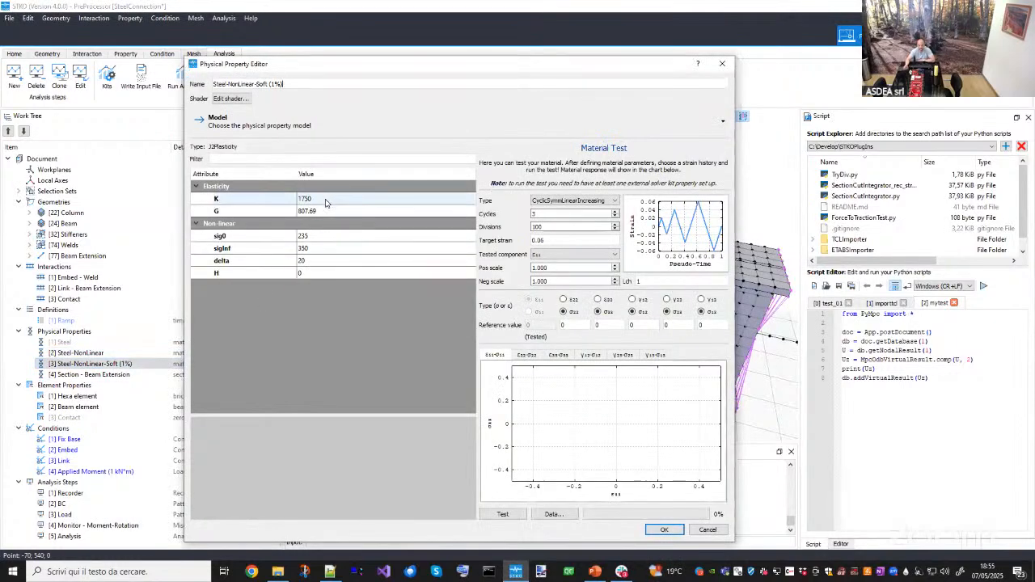
{"action": "left_click", "coordinate": [326, 203]}
{"action": "key", "text": "Tab"}
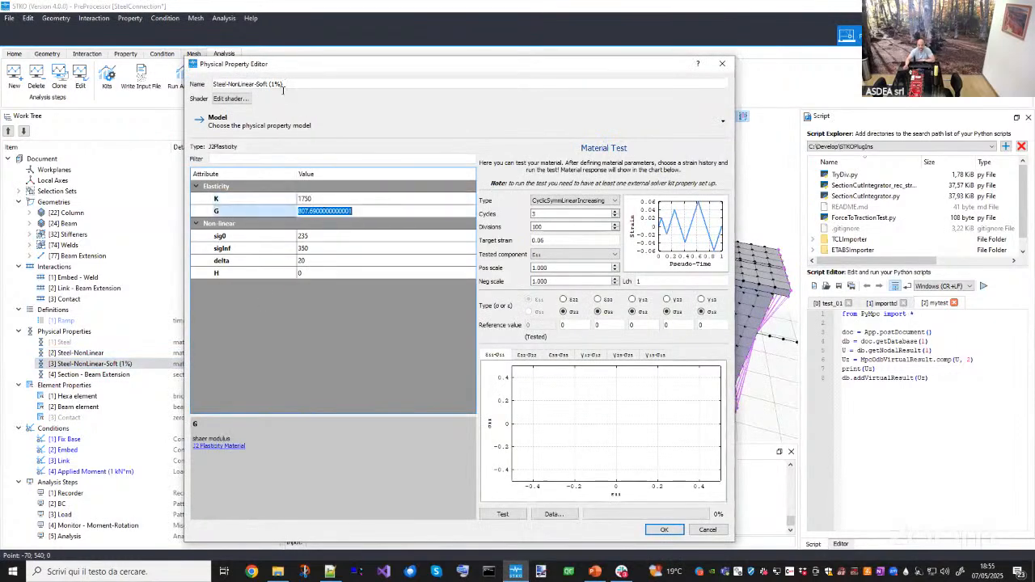
{"action": "left_click", "coordinate": [284, 83]}
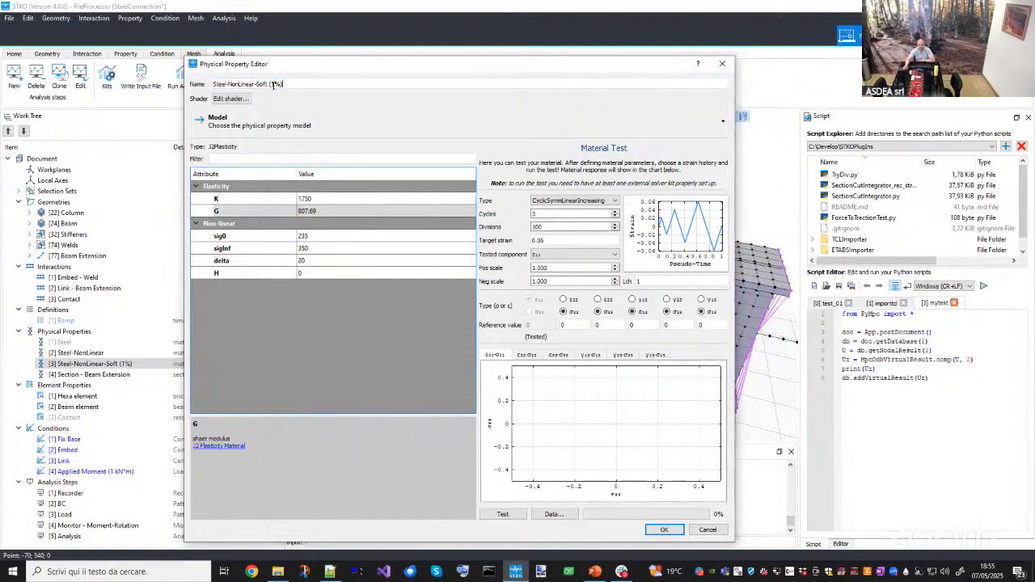
{"action": "left_click", "coordinate": [722, 64]}
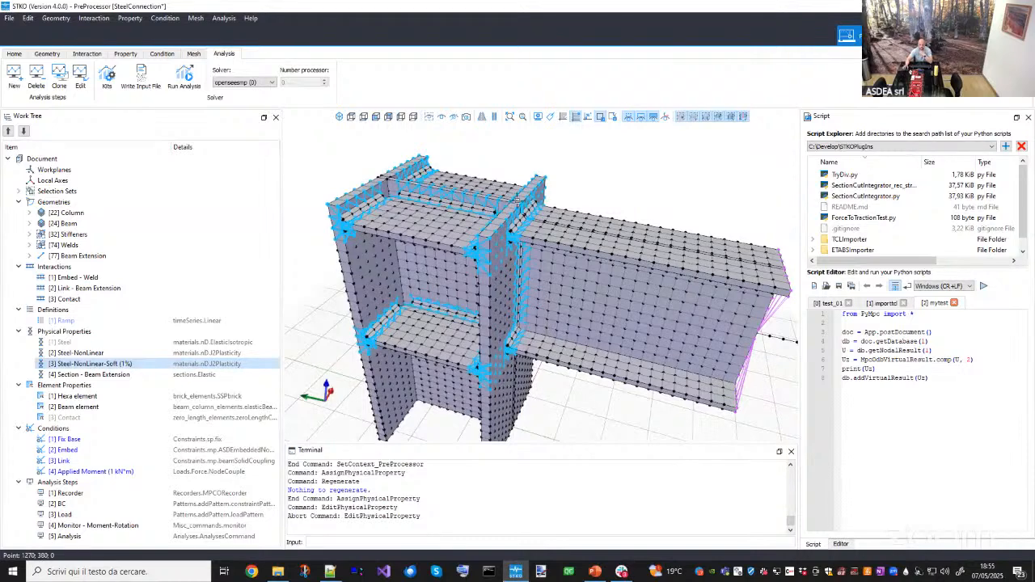
- Select the parts assigned the Steel-NonLinear property to check which geometries use it
{"action": "left_click", "coordinate": [89, 418]}
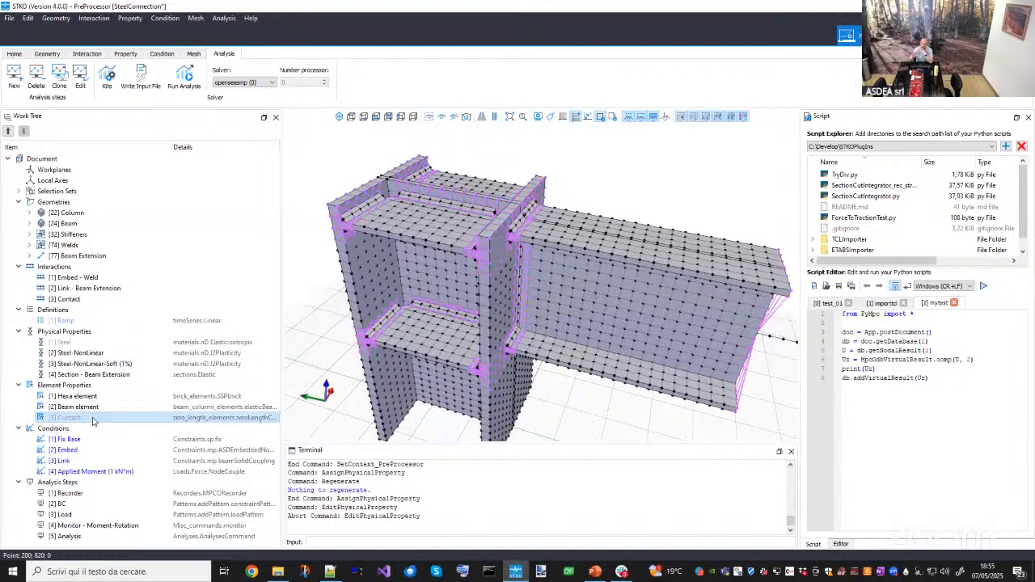
{"action": "right_click", "coordinate": [67, 355]}
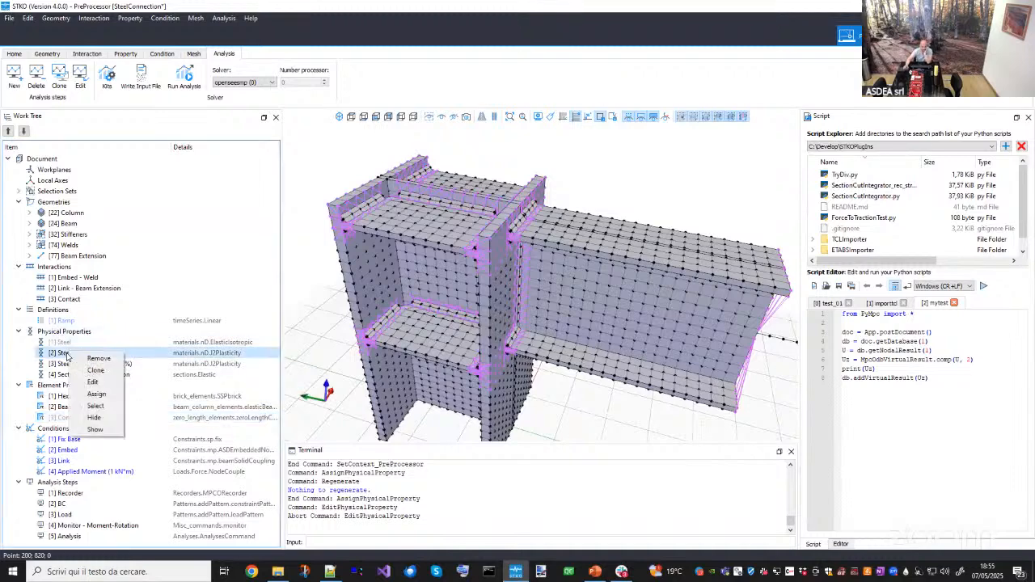
{"action": "left_click", "coordinate": [95, 406]}
{"action": "middle_click_drag", "start_coordinate": [453, 306], "coordinate": [447, 346]}
{"action": "key", "text": "Escape"}
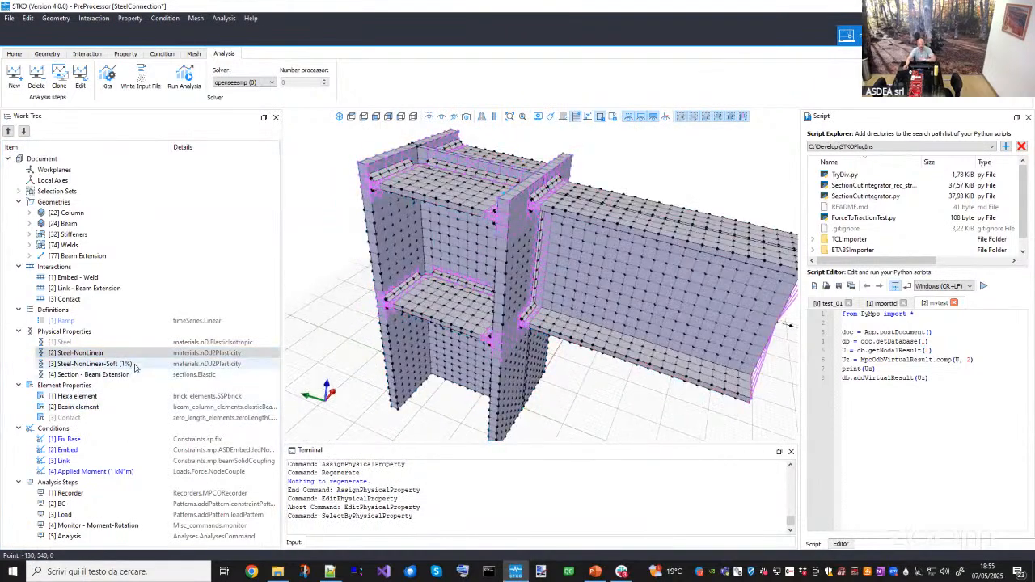
- Select the parts assigned the Steel-NonLinear-Soft (1%) property and inspect them from a couple of angles
{"action": "right_click", "coordinate": [135, 367]}
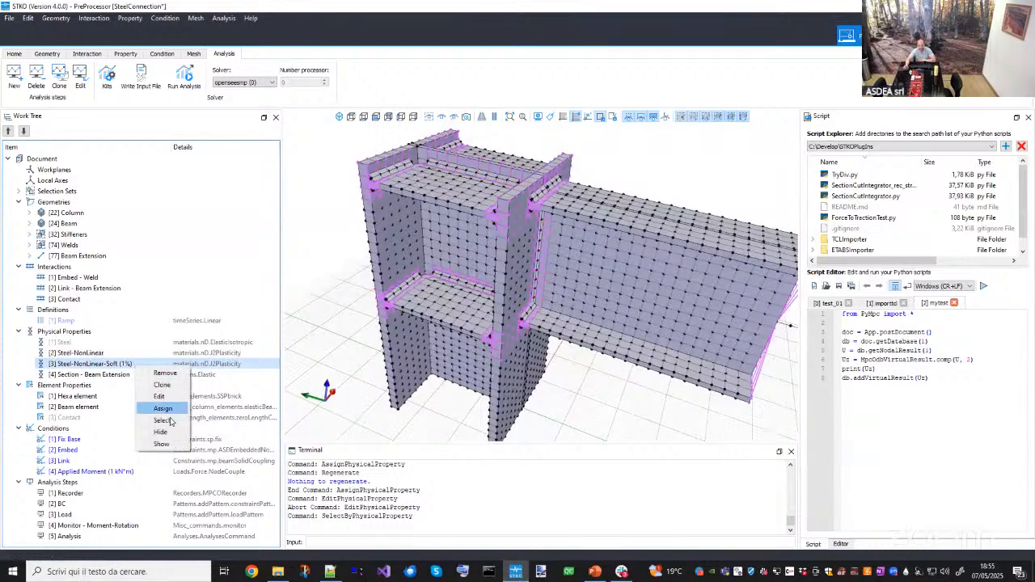
{"action": "left_click", "coordinate": [161, 421]}
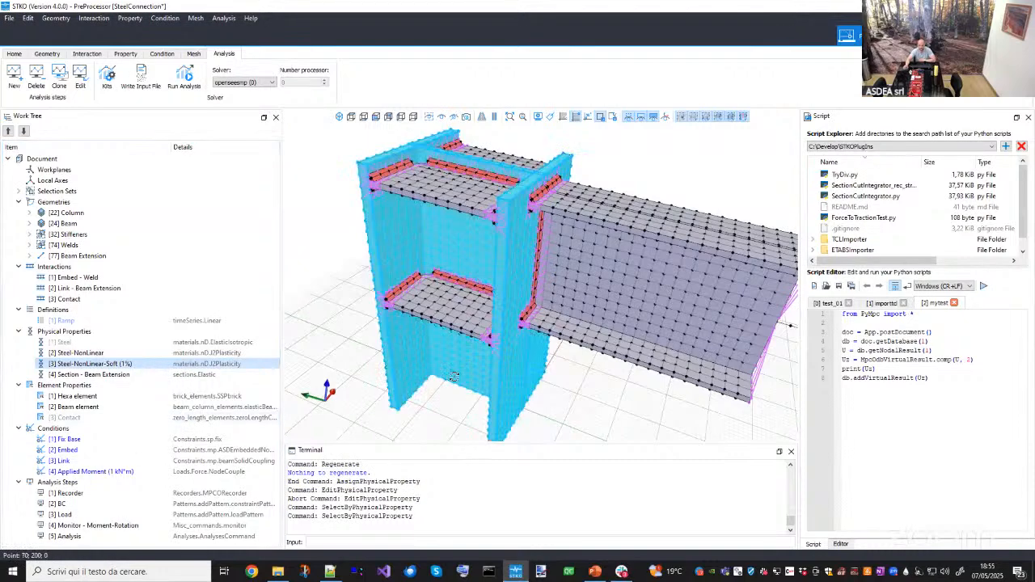
{"action": "middle_click_drag", "start_coordinate": [442, 348], "coordinate": [492, 332]}
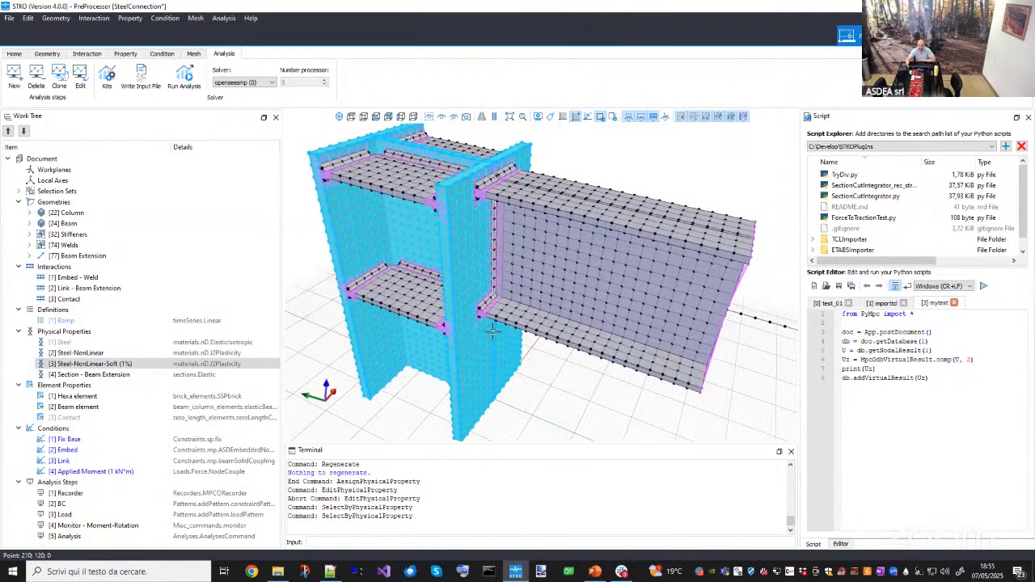
{"action": "middle_click_drag", "start_coordinate": [513, 305], "coordinate": [527, 288]}
{"action": "key", "text": "Escape"}
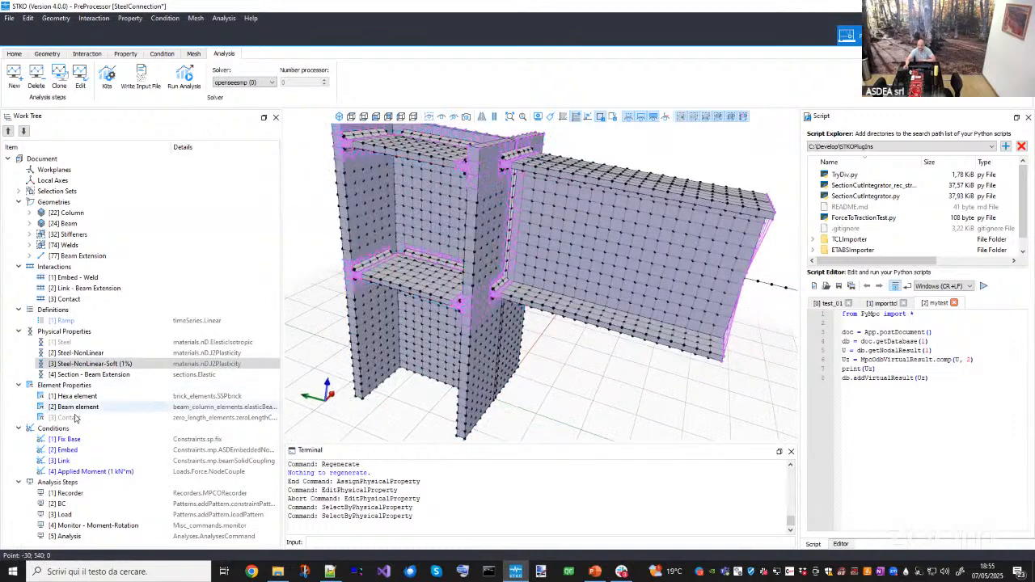
- Run the analysis and close the monitor and solver console windows once it finishes
{"action": "left_click", "coordinate": [76, 419]}
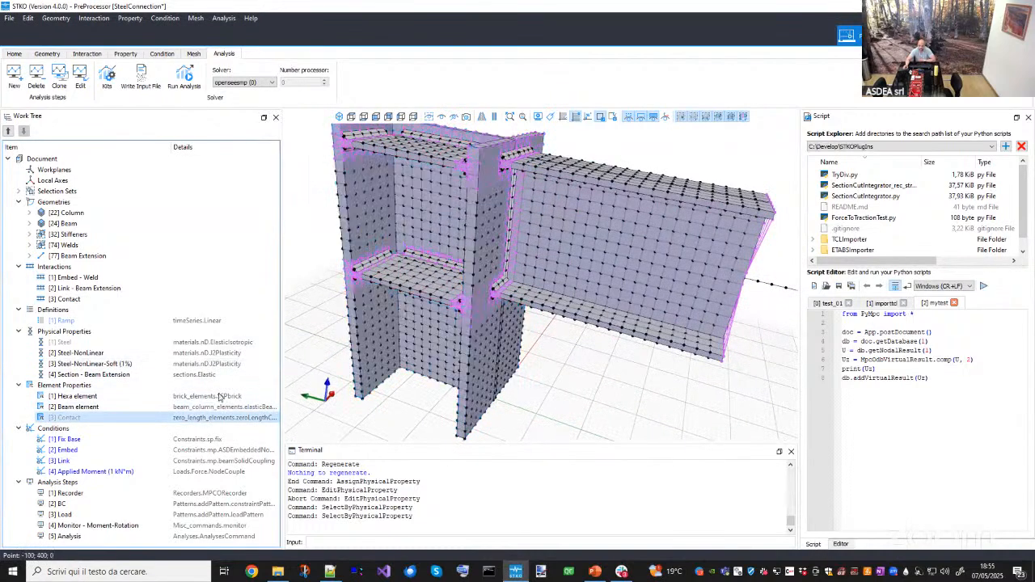
{"action": "middle_click_drag", "start_coordinate": [380, 289], "coordinate": [368, 341]}
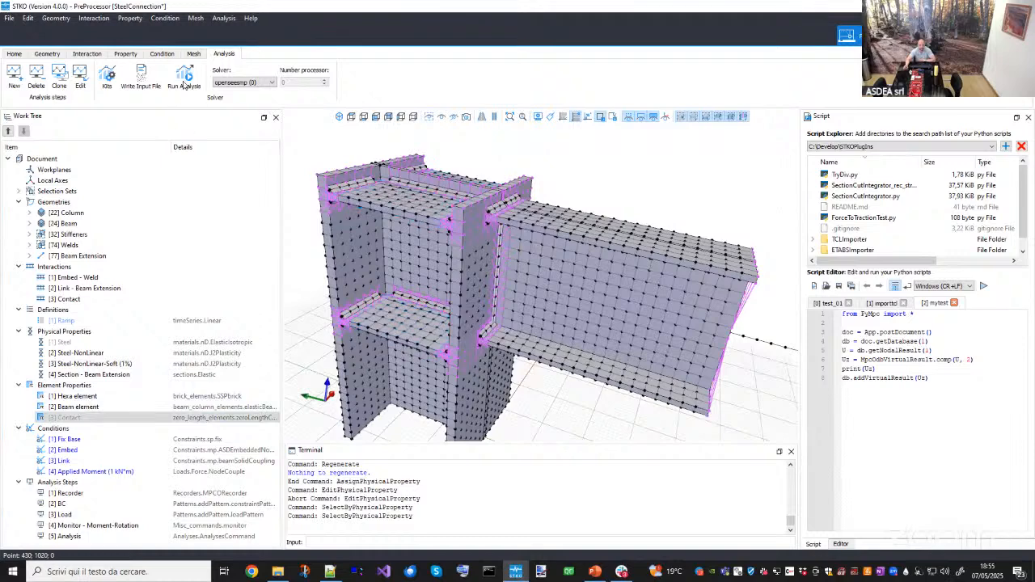
{"action": "left_click", "coordinate": [184, 77]}
{"action": "left_click", "coordinate": [687, 467]}
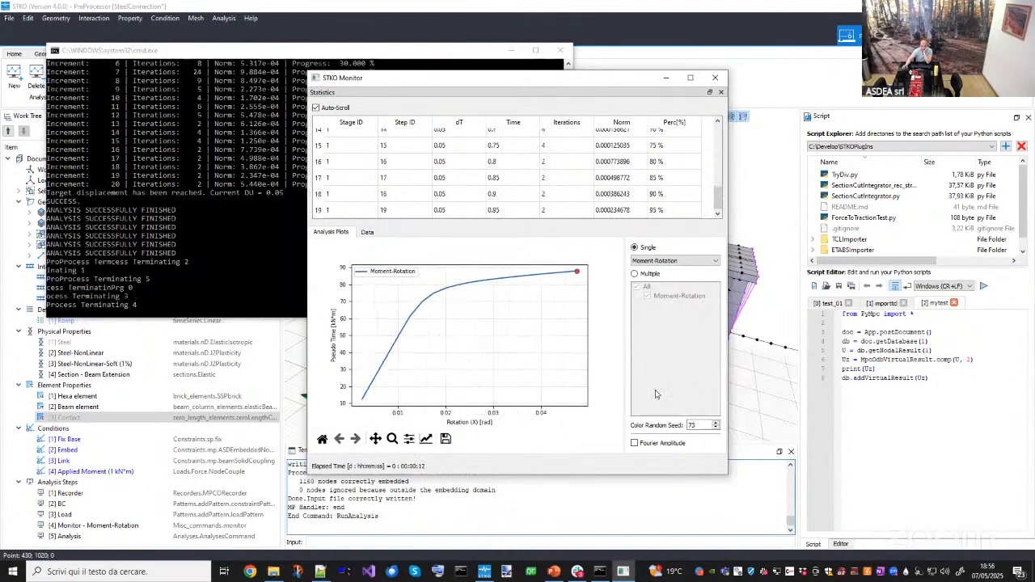
{"action": "left_click", "coordinate": [715, 78]}
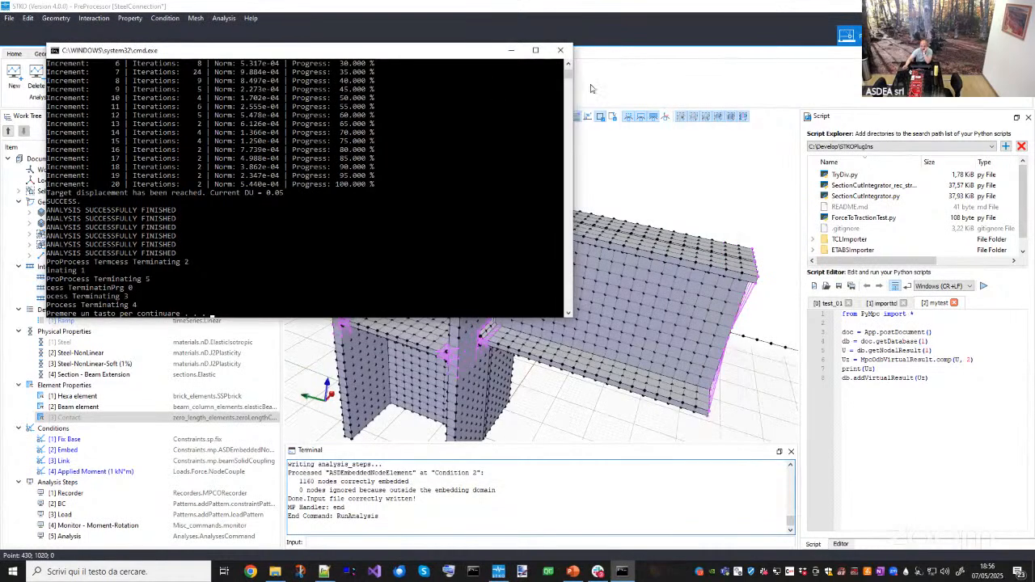
{"action": "key", "text": "Return"}
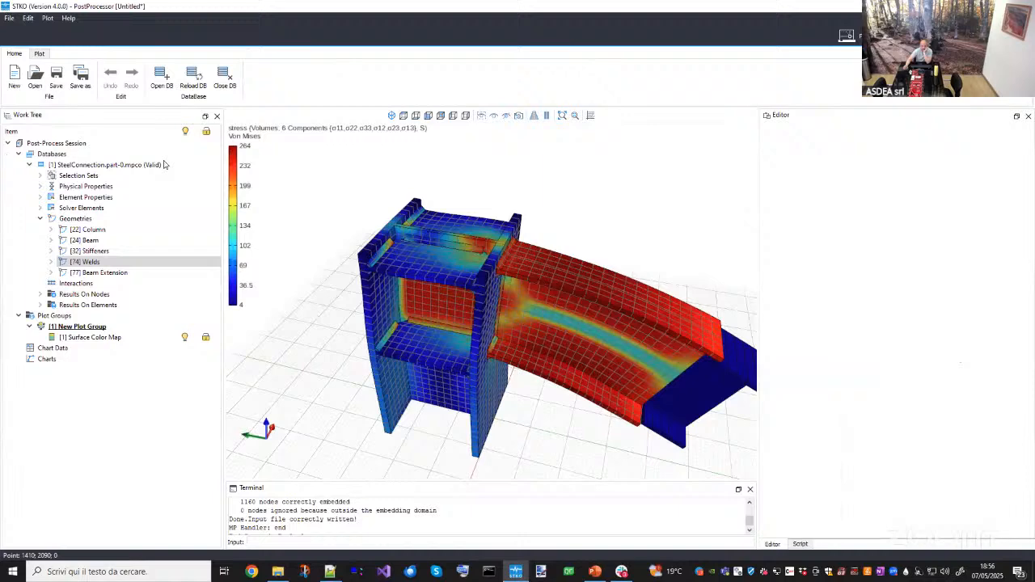
- Switch to the post-processor, reload the new results database and move the animation to frame 9
{"action": "left_click", "coordinate": [217, 165]}
{"action": "right_click", "coordinate": [165, 165]}
{"action": "key", "text": "Escape"}
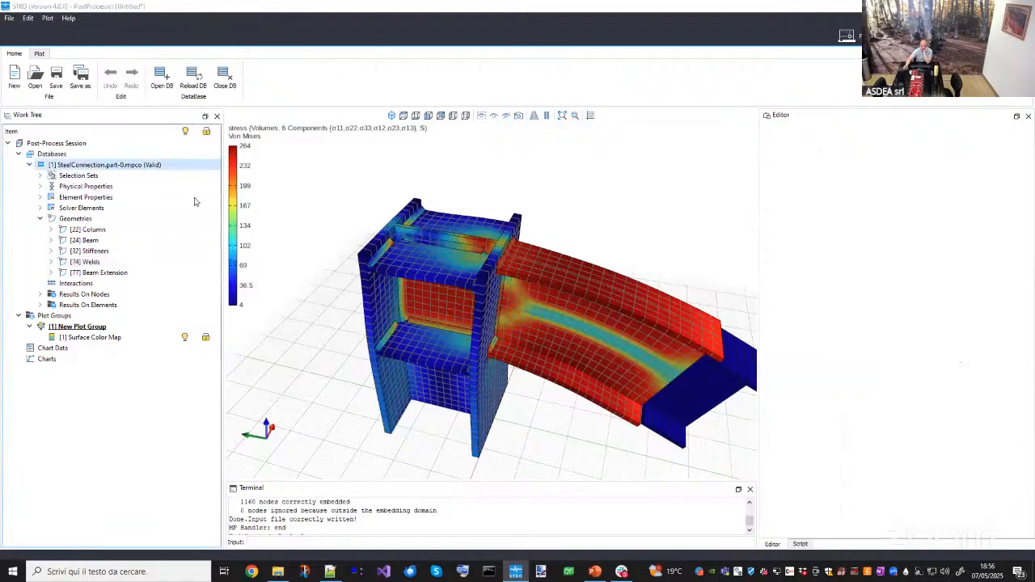
{"action": "left_click", "coordinate": [120, 187]}
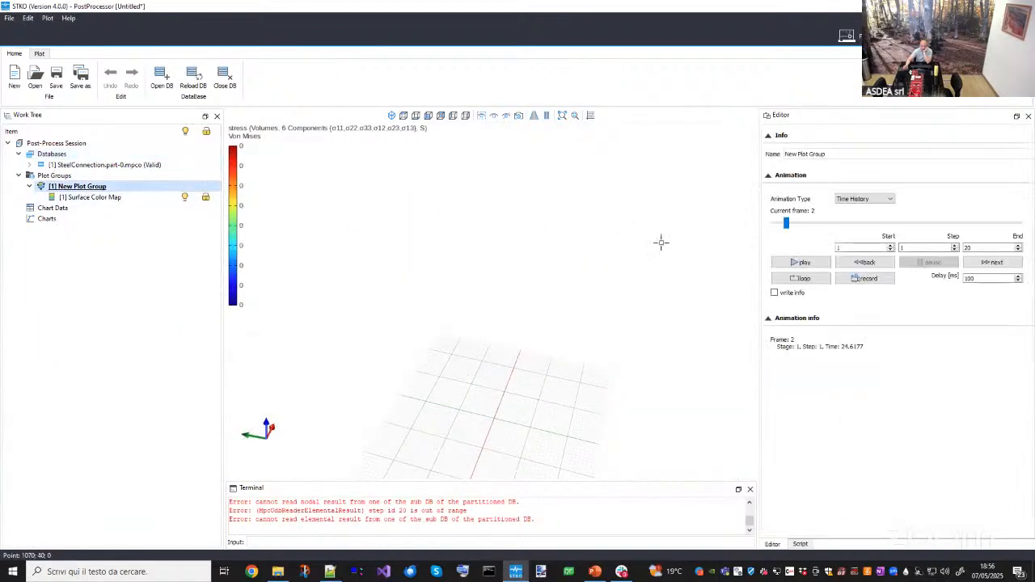
{"action": "left_click_drag", "start_coordinate": [786, 224], "coordinate": [877, 225]}
- Inspect the Von Mises stress around the beam-to-column joint, zooming into the upper flange weld
{"action": "middle_click_drag", "start_coordinate": [566, 298], "coordinate": [506, 314]}
{"action": "scroll", "coordinate": [477, 332], "scroll_direction": "up", "scroll_amount": 3}
{"action": "middle_click_drag", "start_coordinate": [461, 348], "coordinate": [465, 296]}
{"action": "scroll", "coordinate": [466, 283], "scroll_direction": "down", "scroll_amount": 4}
{"action": "scroll", "coordinate": [475, 226], "scroll_direction": "up", "scroll_amount": 6}
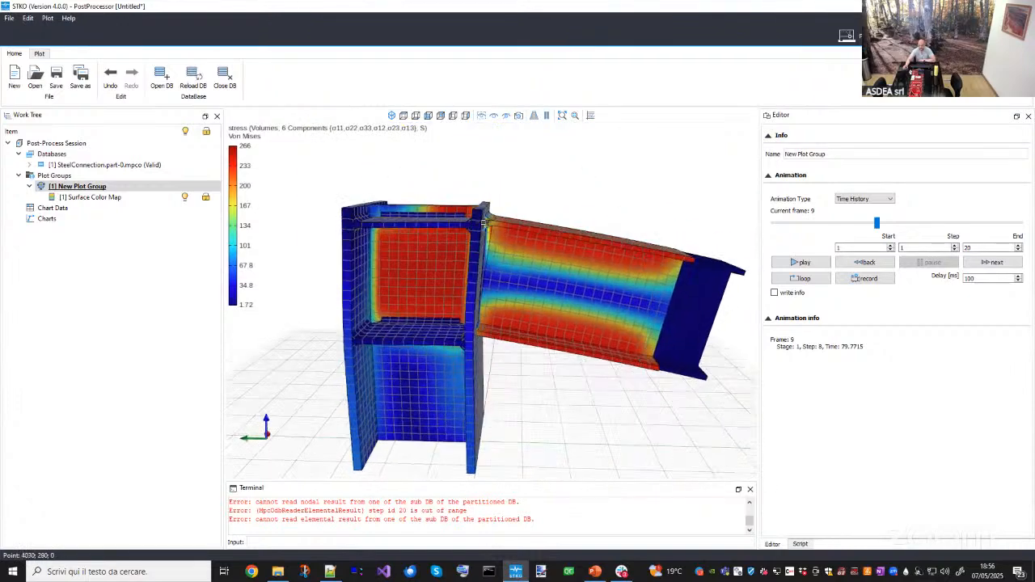
{"action": "middle_click_drag", "start_coordinate": [508, 231], "coordinate": [495, 212]}
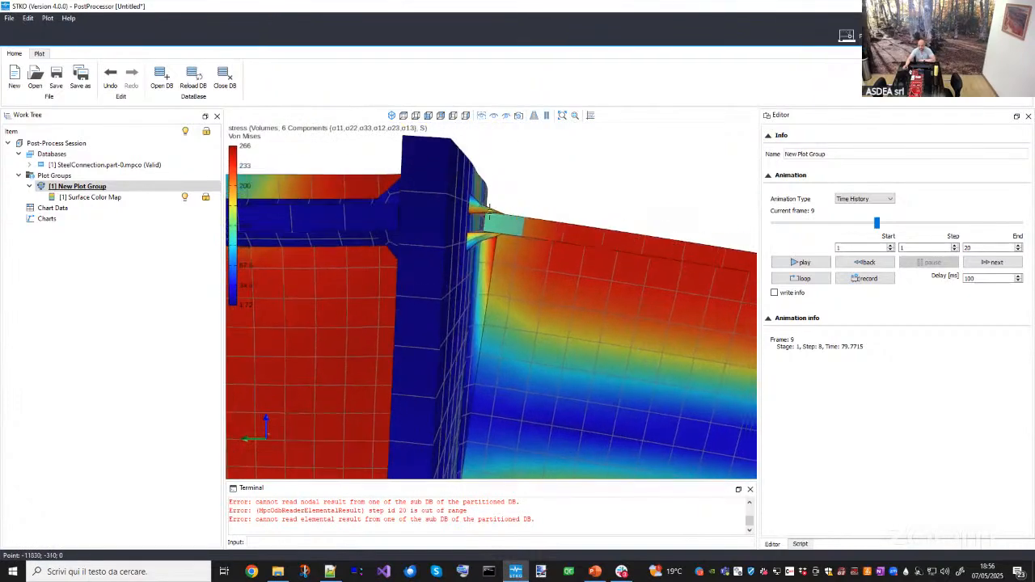
- Move the animation to frame 7 and examine the stress at the beam flange and weld zone up close
{"action": "left_click_drag", "start_coordinate": [877, 227], "coordinate": [855, 239]}
{"action": "middle_click_drag", "start_coordinate": [631, 244], "coordinate": [540, 276]}
{"action": "scroll", "coordinate": [486, 250], "scroll_direction": "up", "scroll_amount": 5}
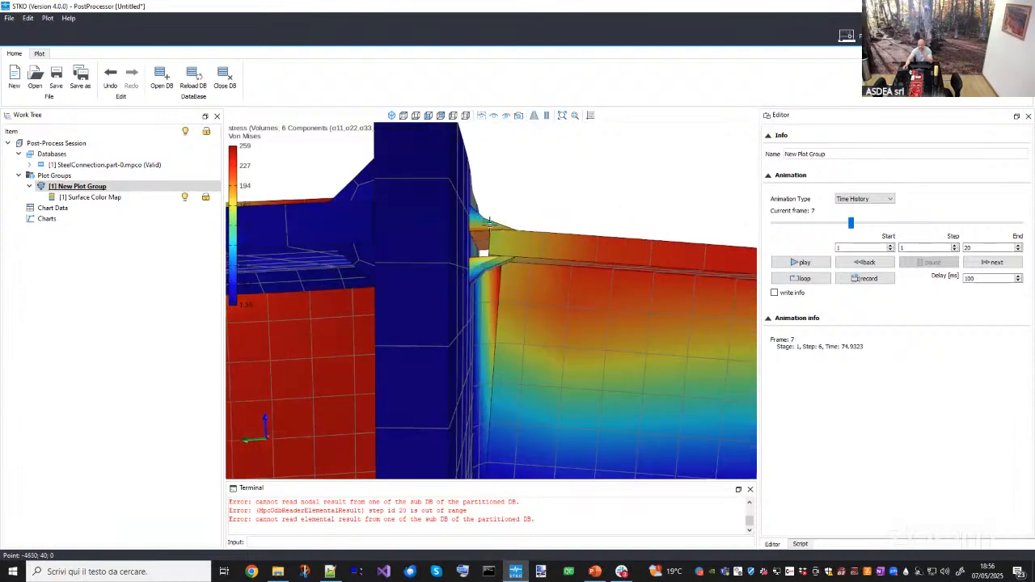
{"action": "mouse_move", "coordinate": [487, 251]}
{"action": "middle_mouse_down"}
{"action": "mouse_move", "coordinate": [509, 264]}
{"action": "mouse_move", "coordinate": [492, 252]}
{"action": "middle_mouse_up"}
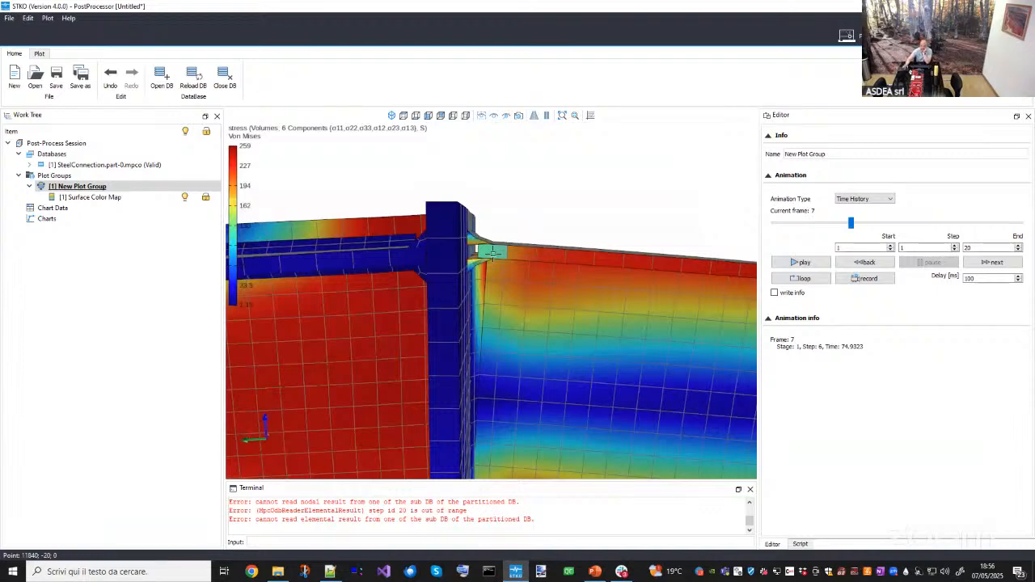
{"action": "middle_click_drag", "start_coordinate": [506, 251], "coordinate": [506, 235]}
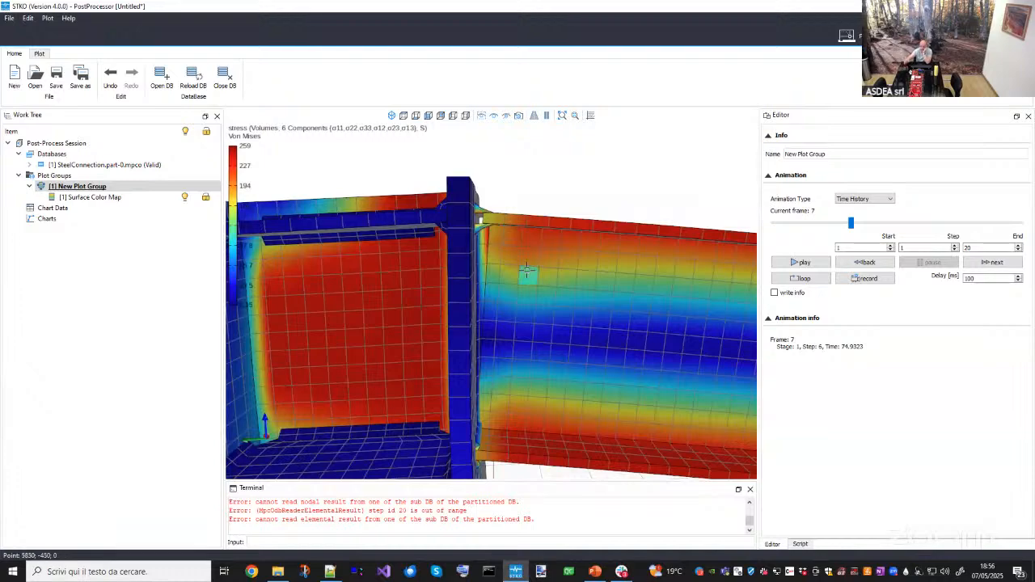
{"action": "scroll", "coordinate": [480, 220], "scroll_direction": "up", "scroll_amount": 4}
{"action": "scroll", "coordinate": [481, 220], "scroll_direction": "down", "scroll_amount": 4}
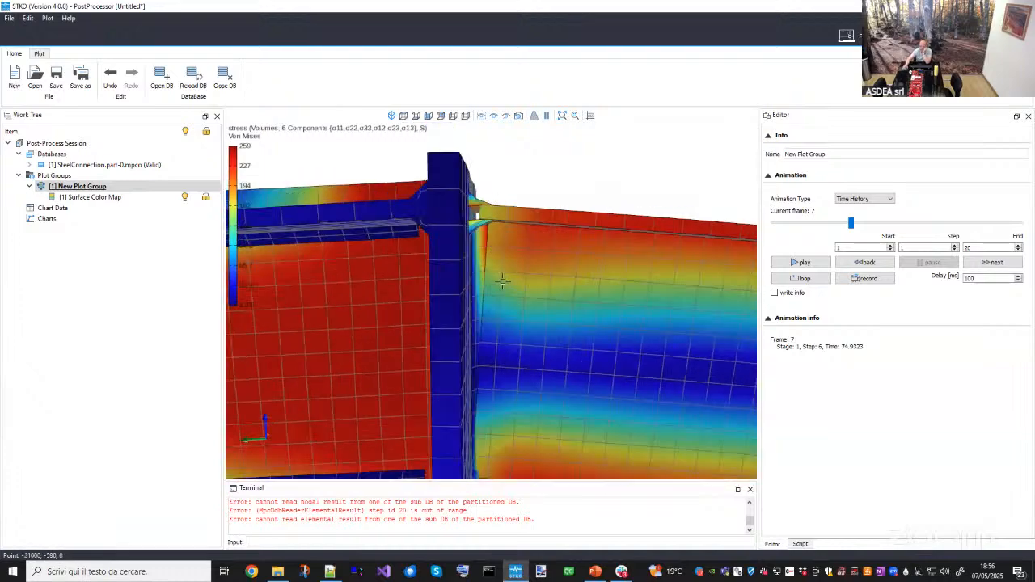
{"action": "middle_click_drag", "start_coordinate": [503, 368], "coordinate": [503, 287]}
{"action": "scroll", "coordinate": [503, 364], "scroll_direction": "up", "scroll_amount": 2}
{"action": "middle_click_drag", "start_coordinate": [506, 422], "coordinate": [538, 374]}
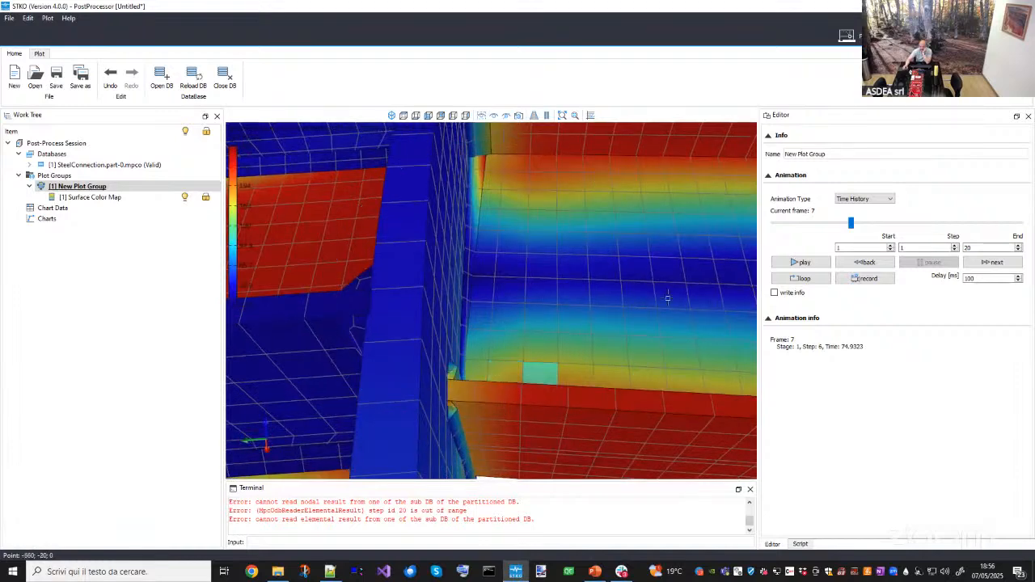
- Inspect the connection's stress at frame 11, then at frame 2, from a wider viewpoint
{"action": "left_click_drag", "start_coordinate": [851, 223], "coordinate": [903, 239]}
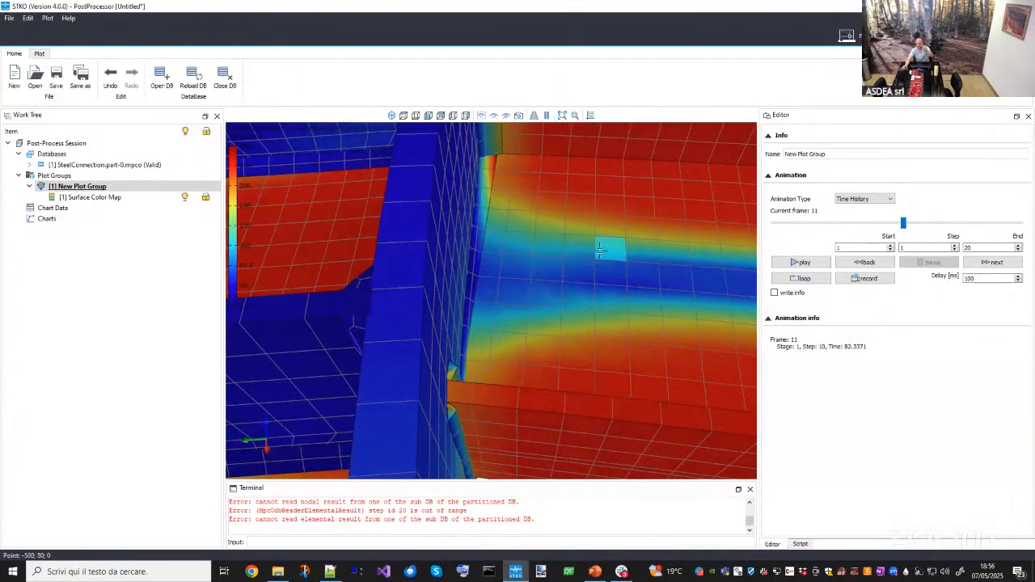
{"action": "scroll", "coordinate": [589, 249], "scroll_direction": "down", "scroll_amount": 3}
{"action": "middle_click_drag", "start_coordinate": [511, 251], "coordinate": [488, 259]}
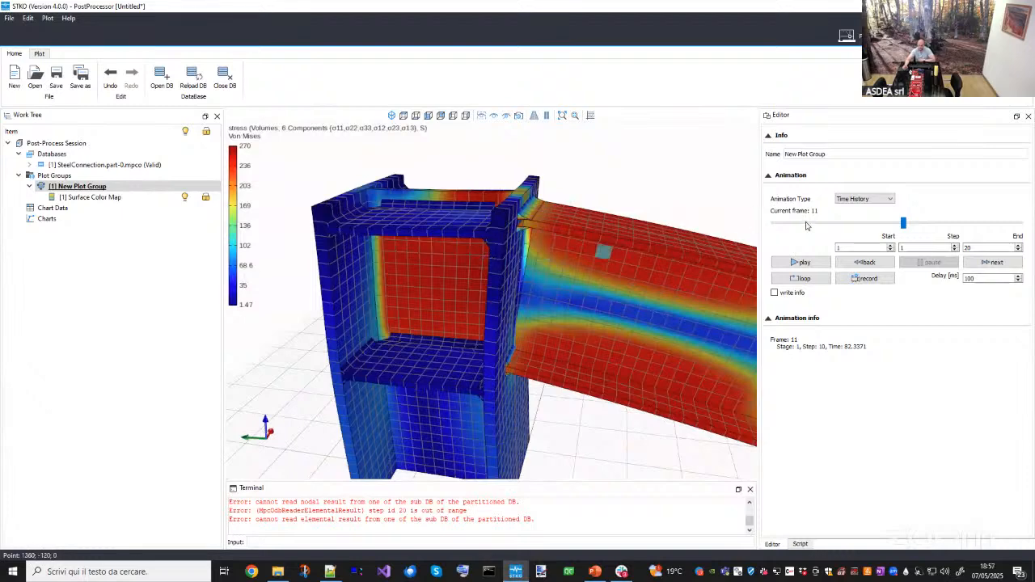
{"action": "left_click_drag", "start_coordinate": [904, 223], "coordinate": [785, 224]}
{"action": "middle_click_drag", "start_coordinate": [750, 240], "coordinate": [705, 117]}
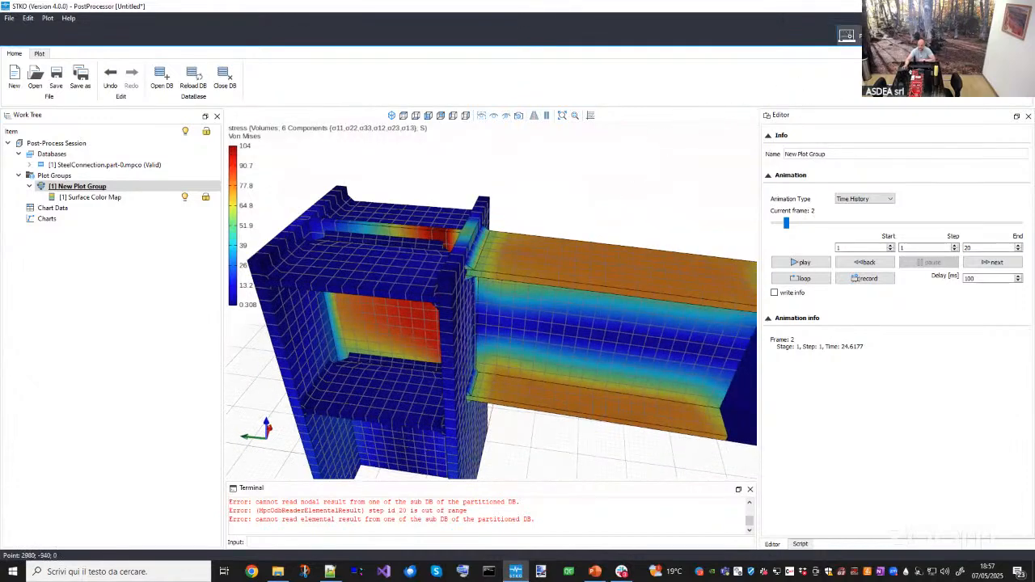
- Switch to the pre-processor, select the Contact interaction and assign the Contact element property to it
{"action": "left_click", "coordinate": [846, 36]}
{"action": "middle_click_drag", "start_coordinate": [548, 258], "coordinate": [400, 418]}
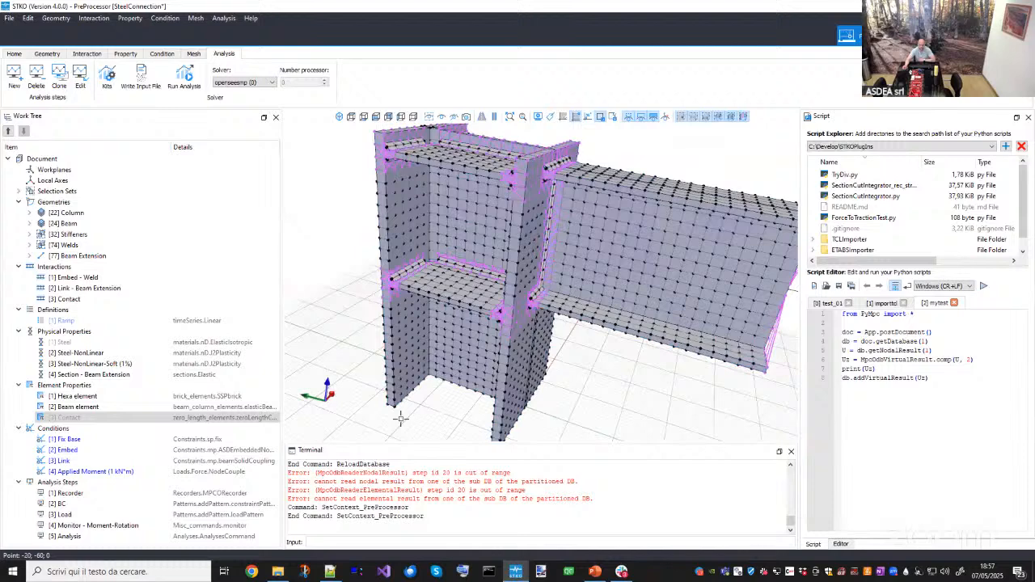
{"action": "right_click", "coordinate": [71, 300]}
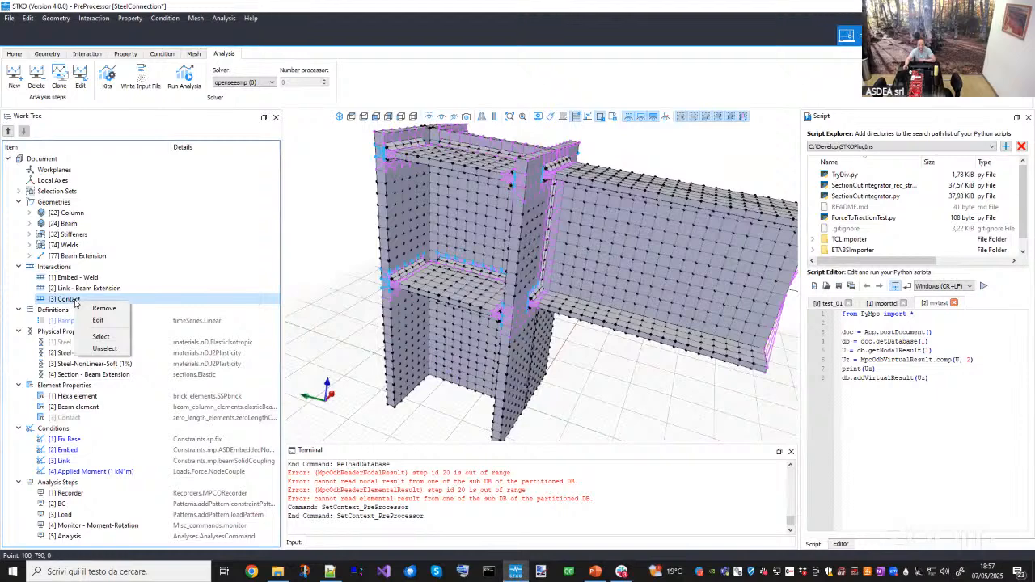
{"action": "left_click", "coordinate": [100, 336]}
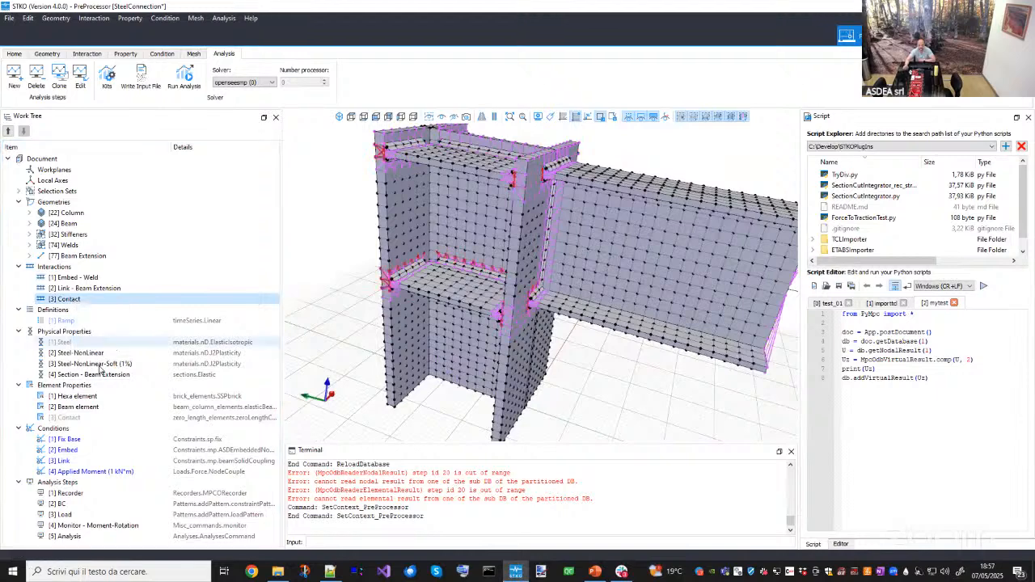
{"action": "left_click_drag", "start_coordinate": [70, 418], "coordinate": [431, 429]}
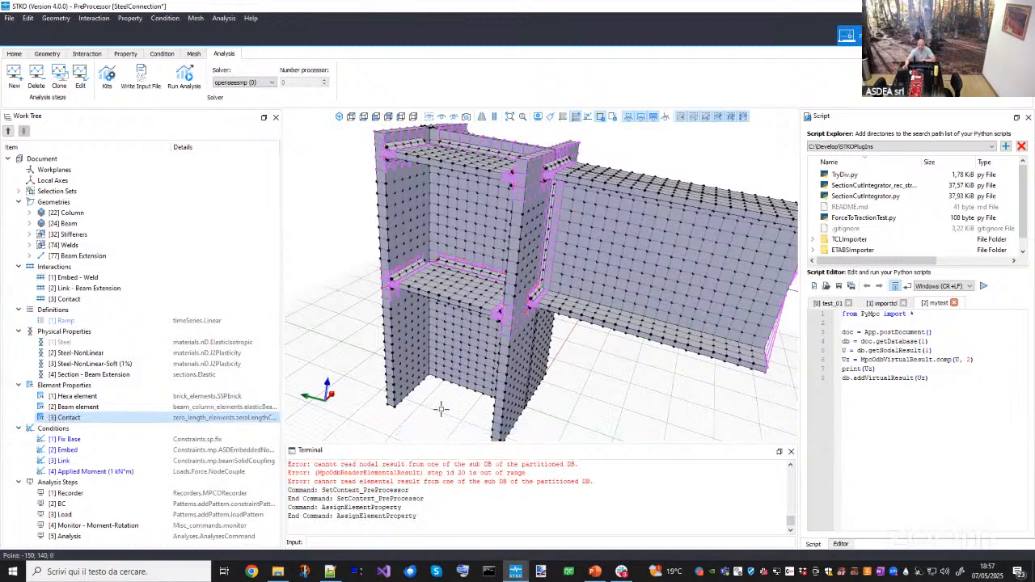
- Run the analysis and close the monitor and console windows once it finishes
{"action": "middle_click_drag", "start_coordinate": [325, 227], "coordinate": [306, 216]}
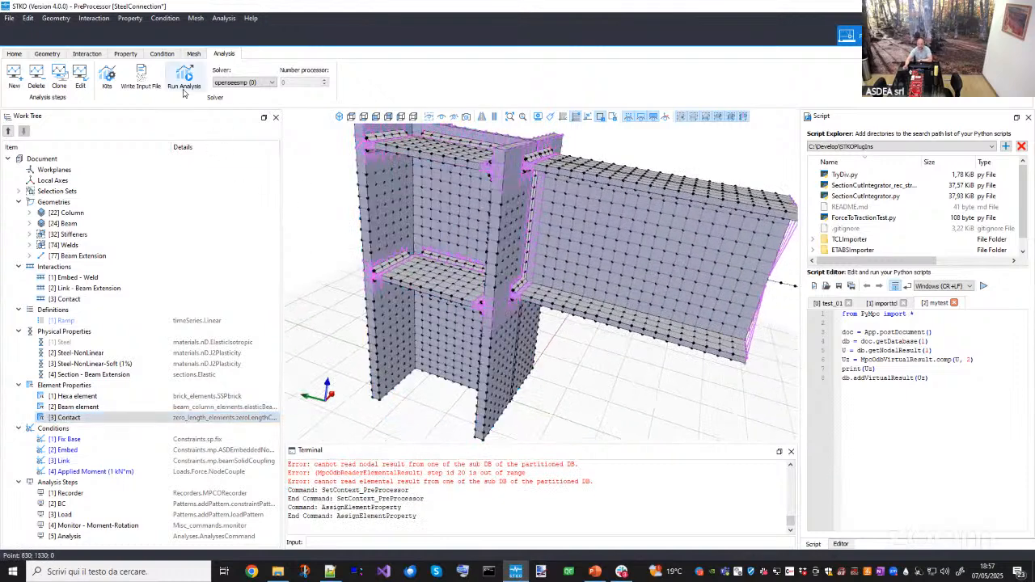
{"action": "left_click", "coordinate": [184, 88]}
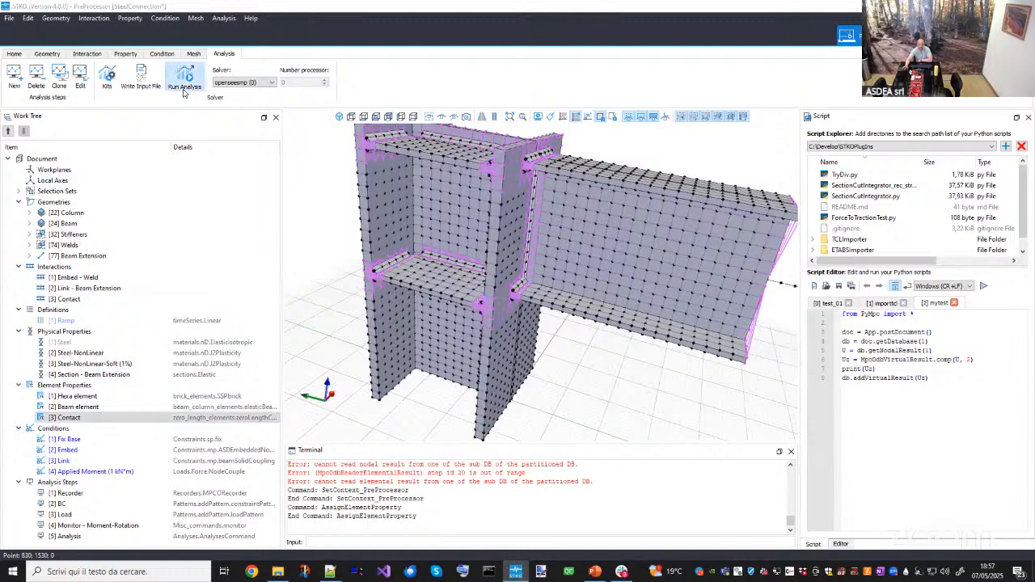
{"action": "left_click", "coordinate": [692, 464]}
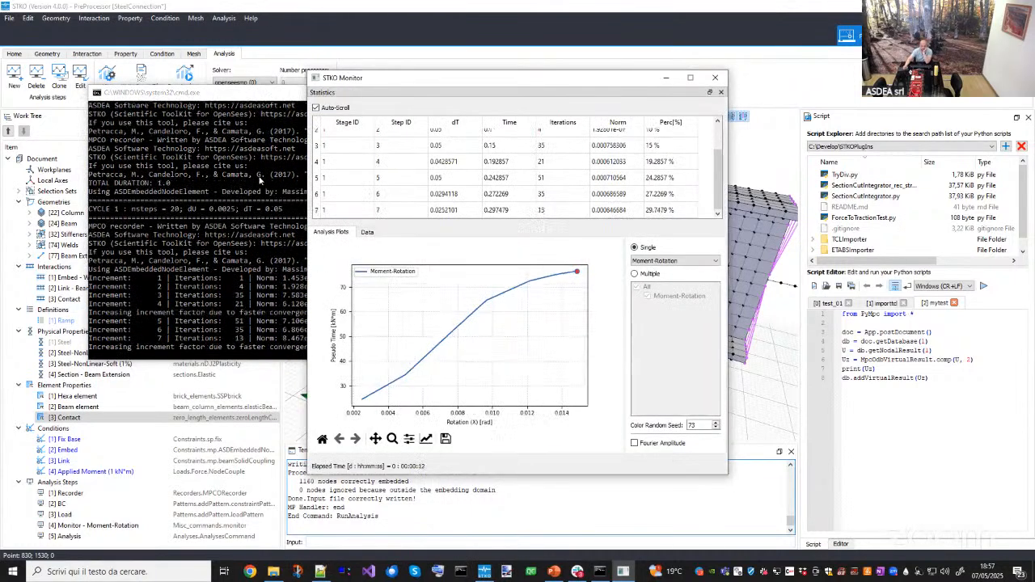
{"action": "left_click", "coordinate": [234, 113]}
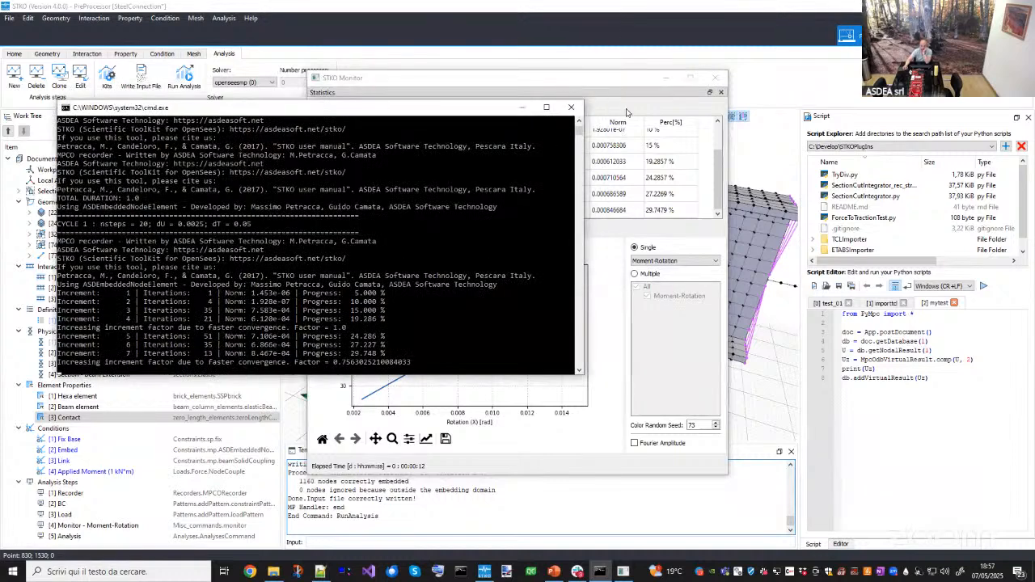
{"action": "left_click_drag", "start_coordinate": [575, 83], "coordinate": [628, 113]}
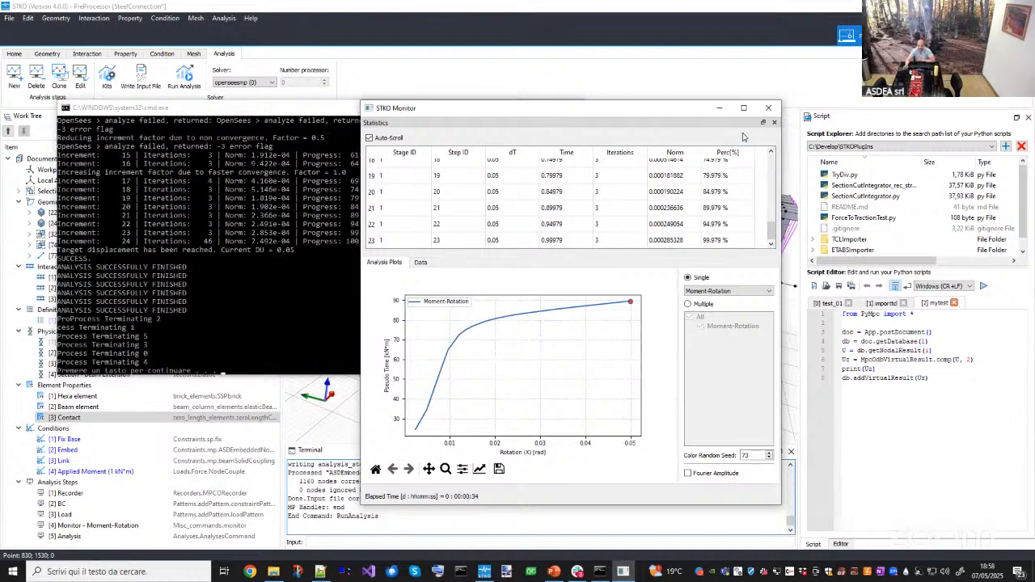
{"action": "left_click", "coordinate": [769, 110]}
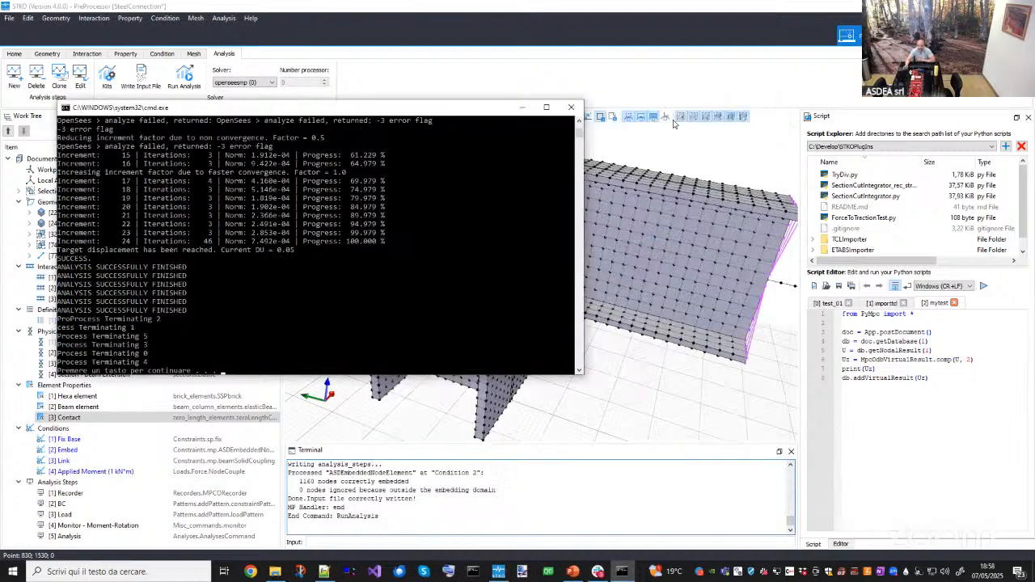
{"action": "left_click", "coordinate": [580, 107]}
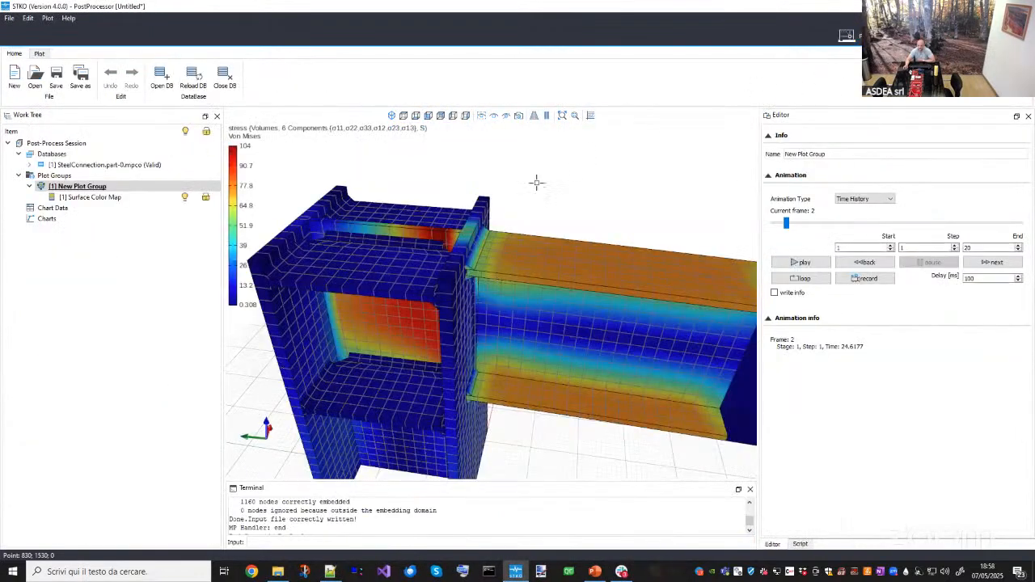
- Switch to the post-processor and reload the results database
{"action": "left_click_drag", "start_coordinate": [440, 267], "coordinate": [464, 224]}
{"action": "middle_click_drag", "start_coordinate": [464, 224], "coordinate": [454, 242]}
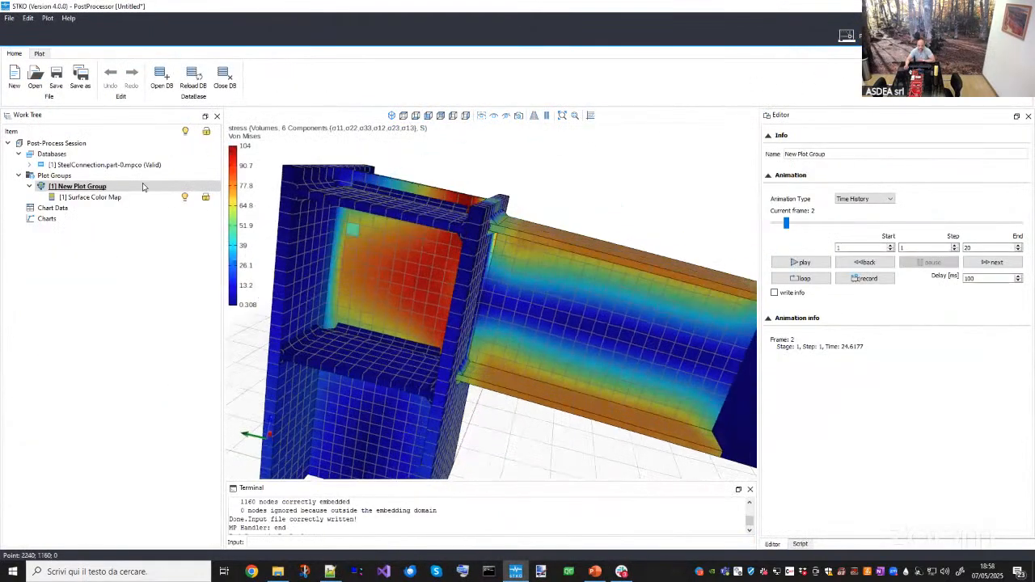
{"action": "right_click", "coordinate": [151, 165]}
{"action": "left_click", "coordinate": [158, 184]}
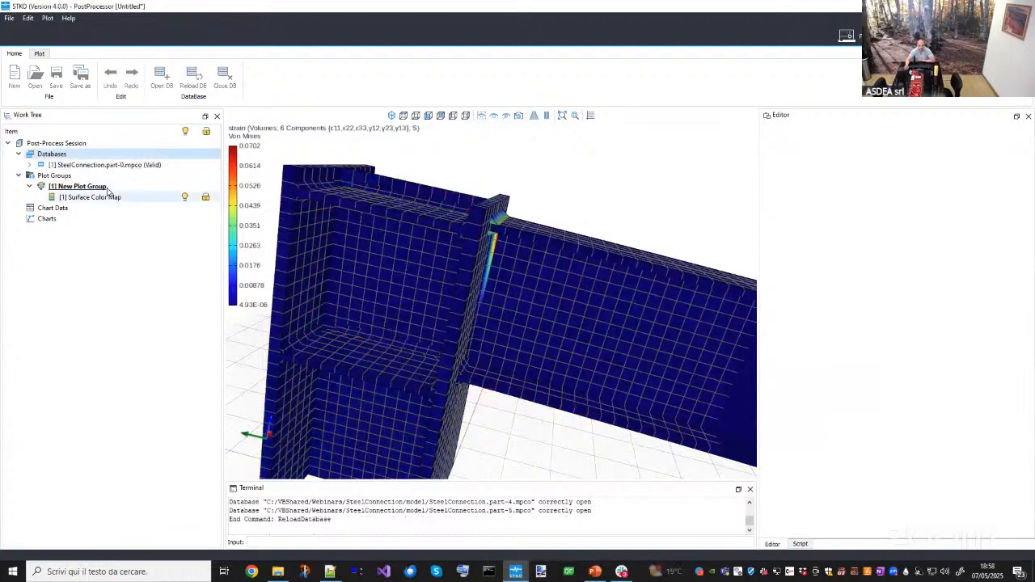
- Play the plot group's animation of the strain results
{"action": "left_click", "coordinate": [107, 190]}
{"action": "middle_click_drag", "start_coordinate": [385, 236], "coordinate": [497, 264]}
{"action": "scroll", "coordinate": [496, 263], "scroll_direction": "up", "scroll_amount": 4}
{"action": "left_click_drag", "start_coordinate": [784, 223], "coordinate": [759, 224]}
{"action": "left_click", "coordinate": [801, 262]}
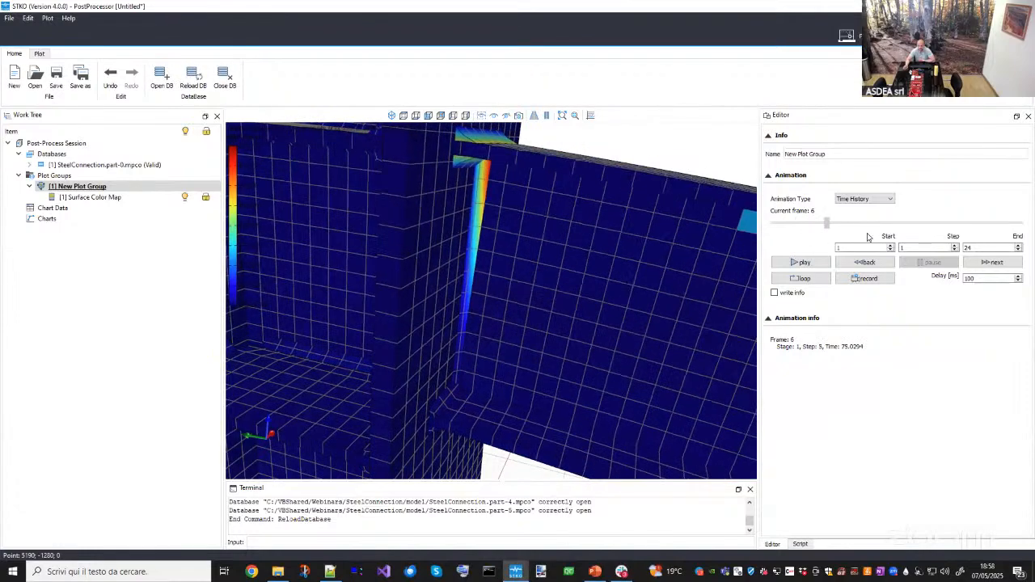
- Inspect the strain concentration along the beam flange weld by orbiting and zooming around the joint
{"action": "middle_click_drag", "start_coordinate": [732, 306], "coordinate": [501, 356]}
{"action": "scroll", "coordinate": [487, 309], "scroll_direction": "up", "scroll_amount": 4}
{"action": "scroll", "coordinate": [455, 314], "scroll_direction": "down", "scroll_amount": 6}
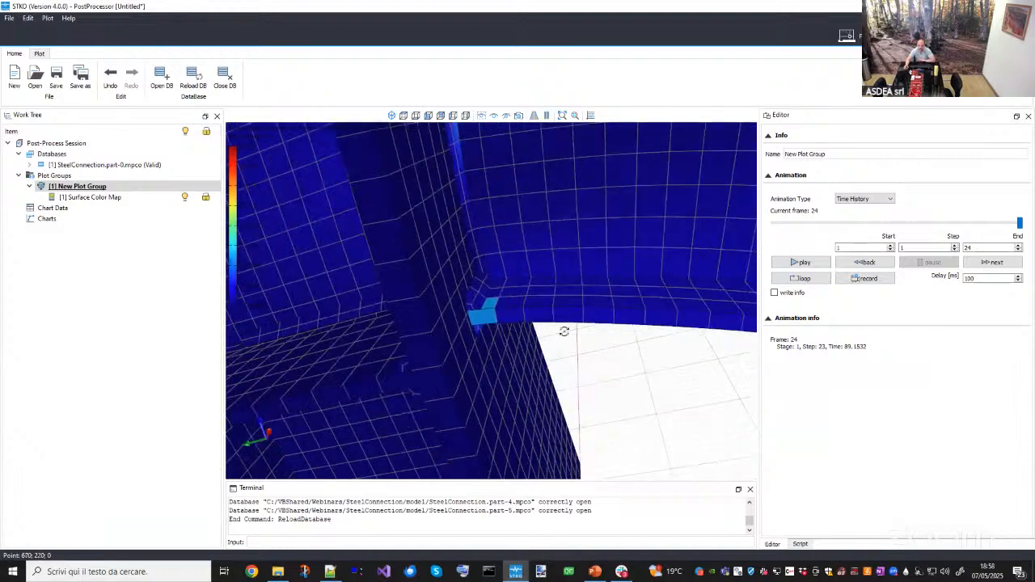
{"action": "middle_click_drag", "start_coordinate": [559, 328], "coordinate": [572, 366]}
{"action": "scroll", "coordinate": [572, 366], "scroll_direction": "up", "scroll_amount": 5}
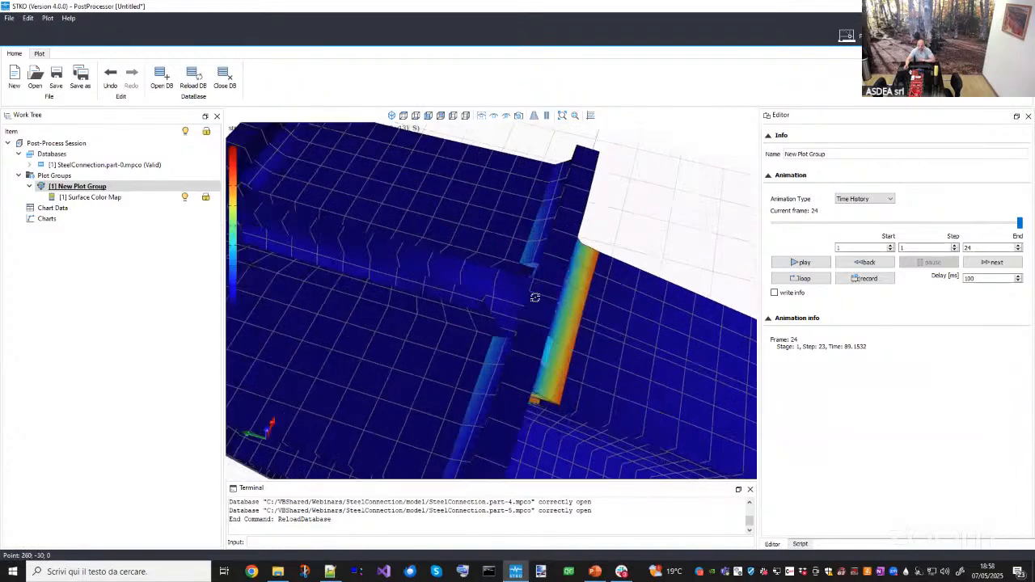
{"action": "middle_click_drag", "start_coordinate": [536, 296], "coordinate": [509, 248]}
{"action": "scroll", "coordinate": [509, 247], "scroll_direction": "up", "scroll_amount": 3}
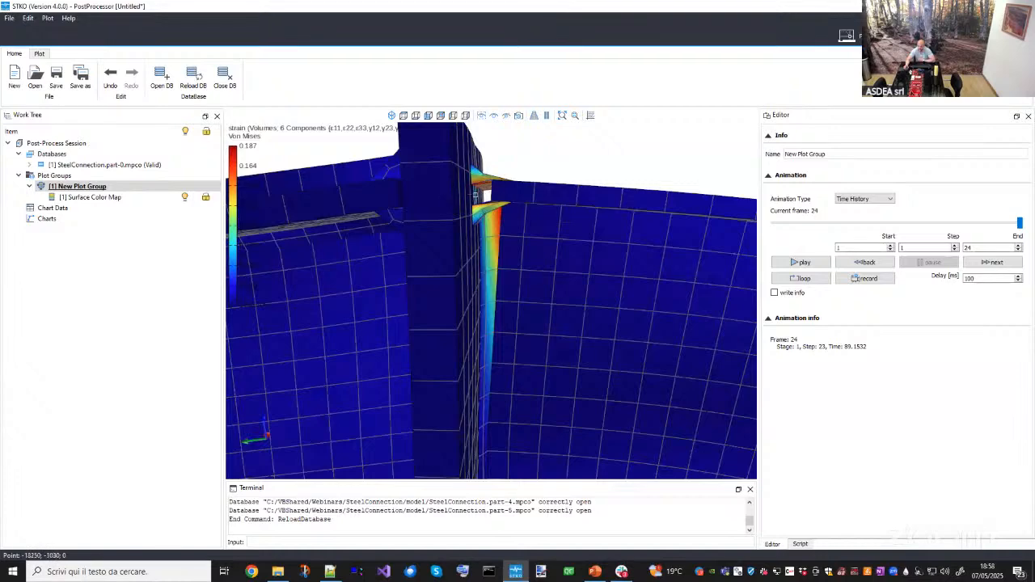
{"action": "scroll", "coordinate": [496, 166], "scroll_direction": "down", "scroll_amount": 5}
{"action": "scroll", "coordinate": [492, 315], "scroll_direction": "up", "scroll_amount": 4}
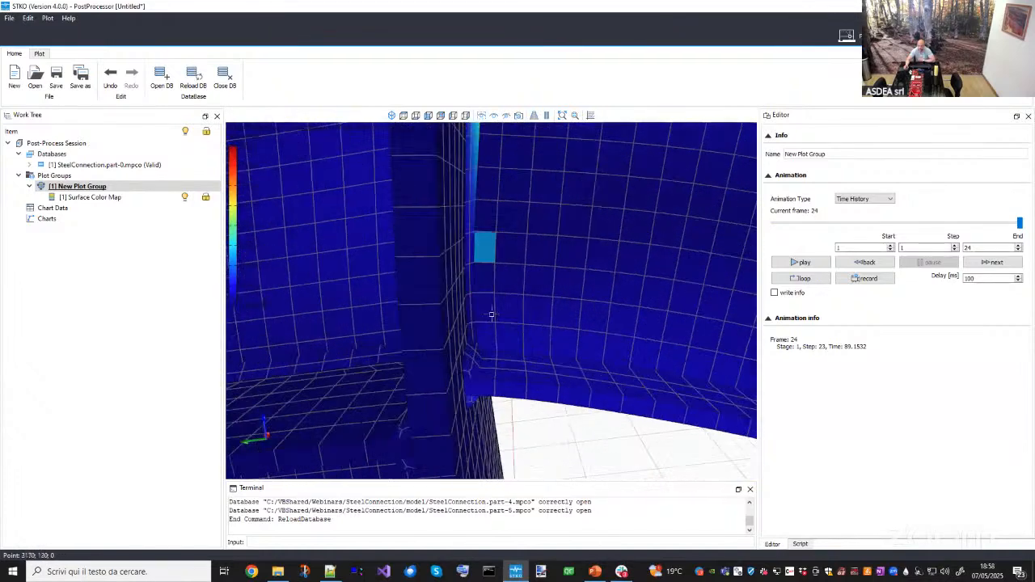
- Turn off nodal averaging and display the Displacement result's Magnitude component on the surface color map
{"action": "left_click", "coordinate": [93, 197]}
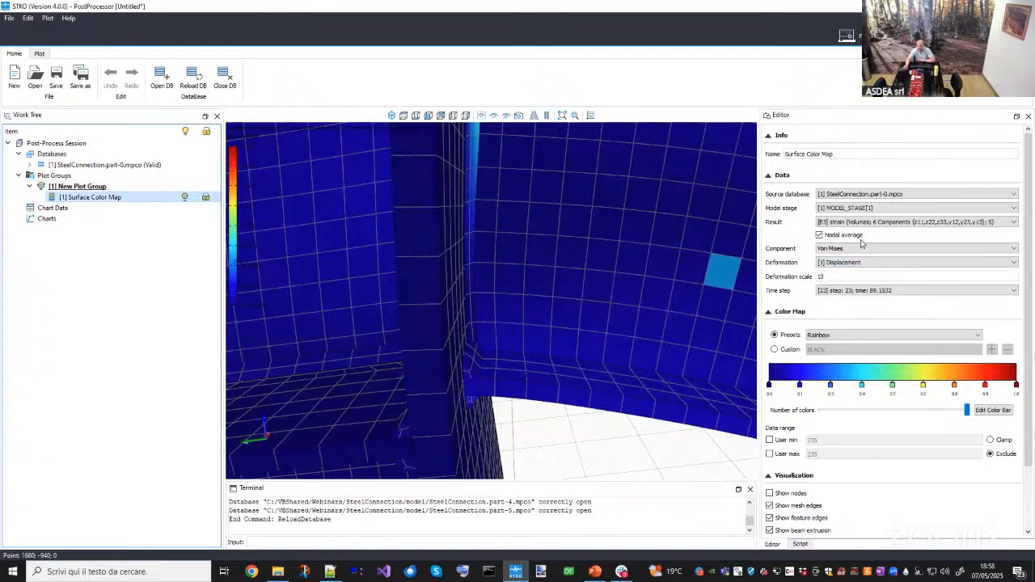
{"action": "left_click", "coordinate": [859, 237]}
{"action": "left_click", "coordinate": [852, 247]}
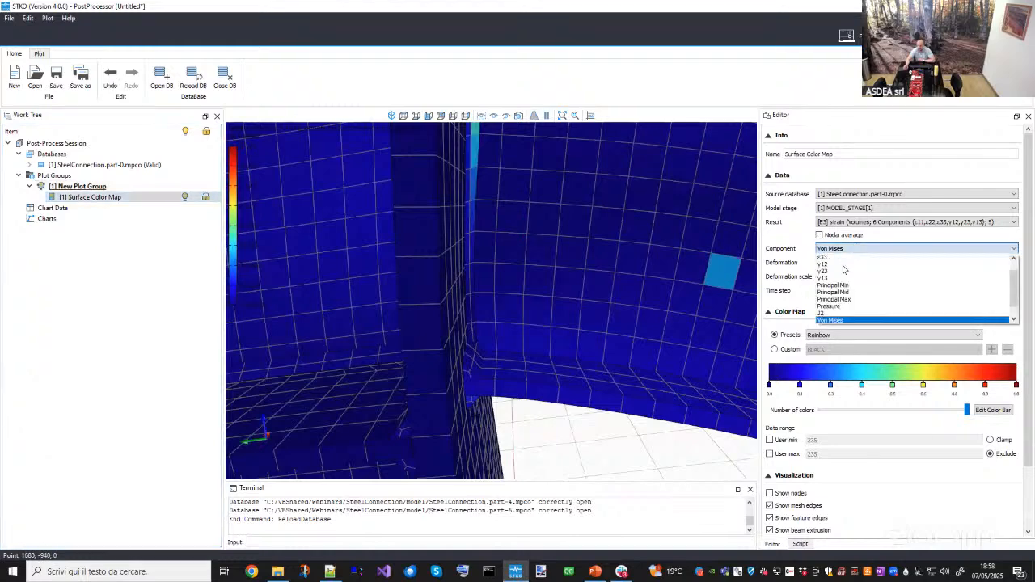
{"action": "left_click", "coordinate": [845, 224]}
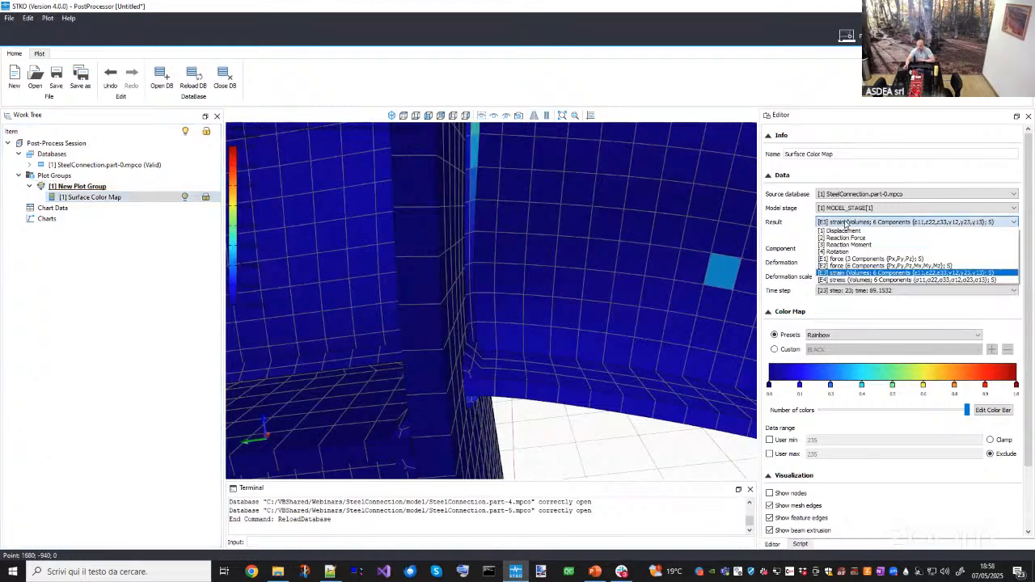
{"action": "left_click", "coordinate": [845, 231]}
{"action": "left_click_drag", "start_coordinate": [559, 295], "coordinate": [505, 320]}
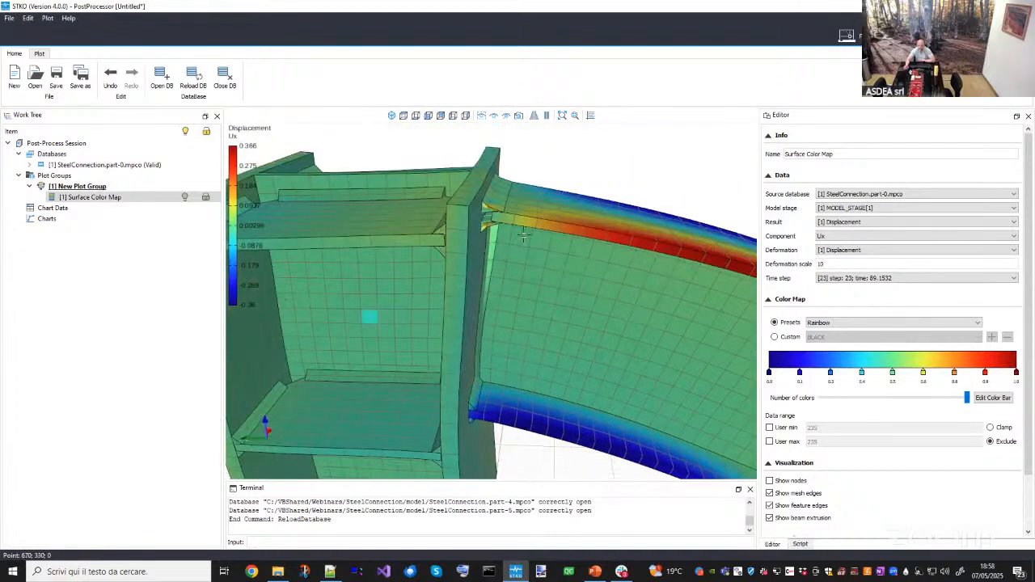
{"action": "left_click", "coordinate": [844, 235]}
{"action": "left_click", "coordinate": [843, 269]}
{"action": "left_click_drag", "start_coordinate": [498, 376], "coordinate": [467, 339]}
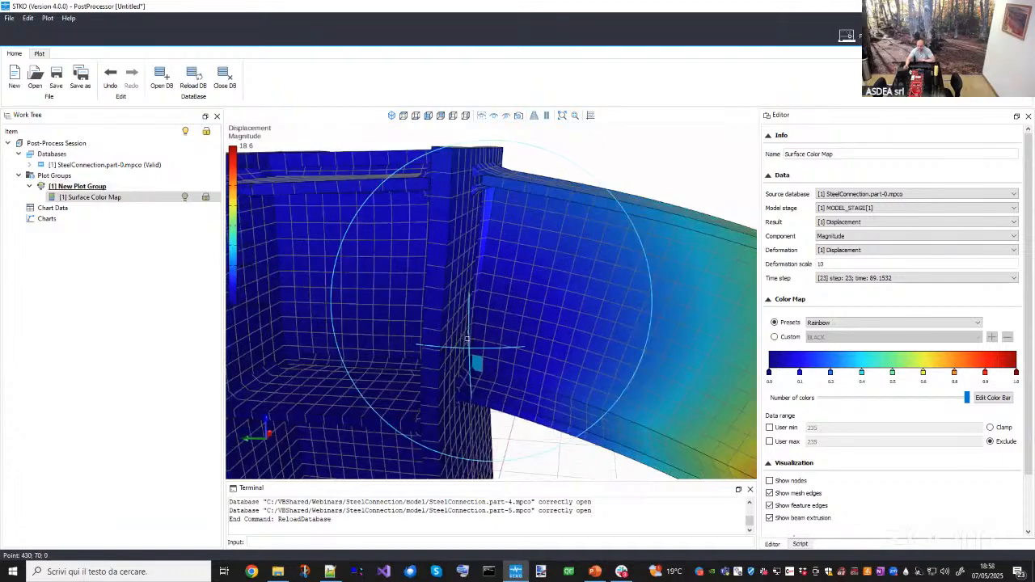
{"action": "scroll", "coordinate": [466, 340], "scroll_direction": "up", "scroll_amount": 5}
- Move the animation to the final frame 24 and view the whole deformed connection
{"action": "left_click", "coordinate": [78, 186]}
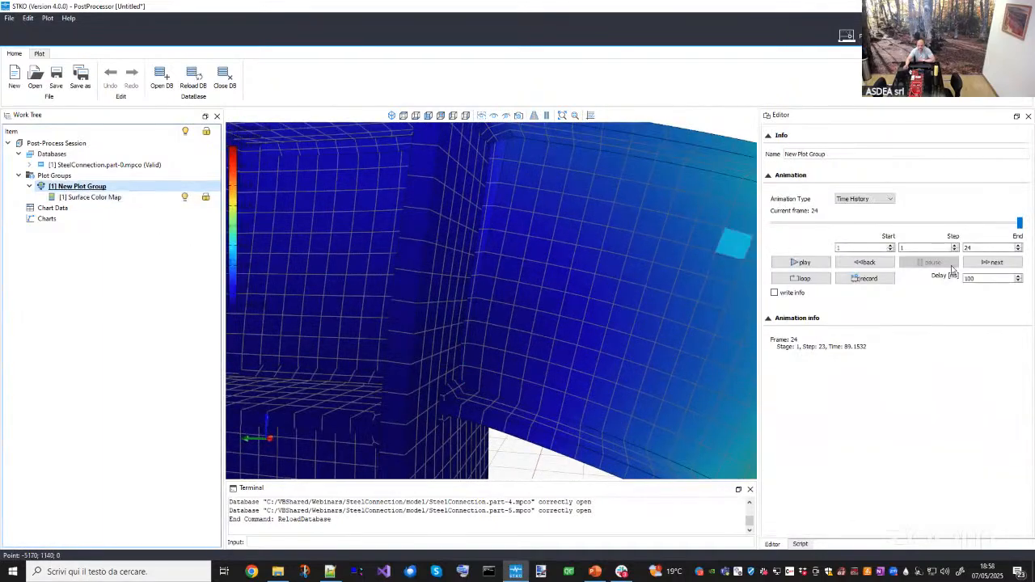
{"action": "mouse_move", "coordinate": [1019, 225]}
{"action": "left_mouse_down"}
{"action": "mouse_move", "coordinate": [730, 171]}
{"action": "mouse_move", "coordinate": [906, 231]}
{"action": "mouse_move", "coordinate": [1021, 223]}
{"action": "left_mouse_up"}
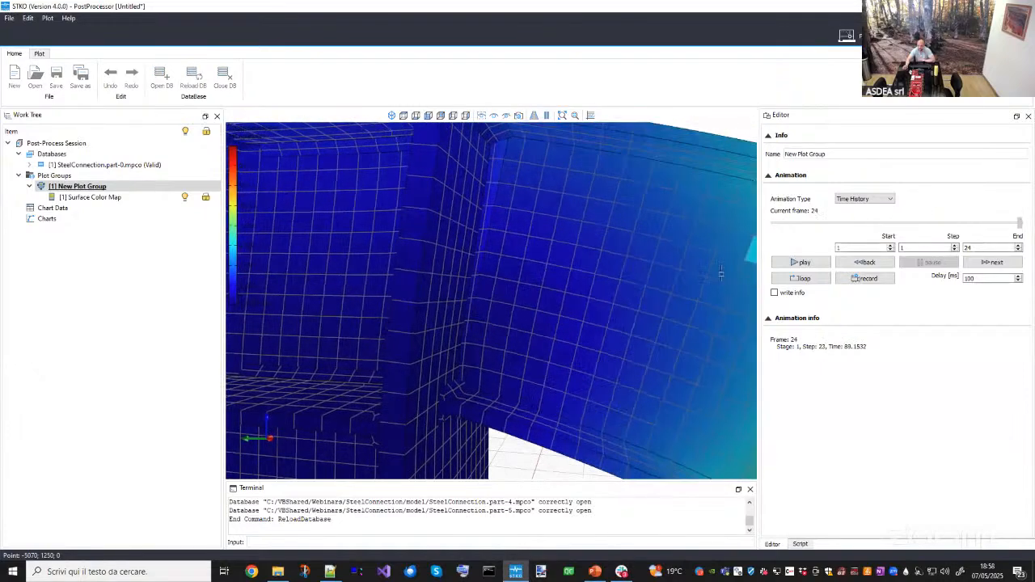
{"action": "scroll", "coordinate": [721, 273], "scroll_direction": "down", "scroll_amount": 5}
{"action": "left_click_drag", "start_coordinate": [652, 280], "coordinate": [490, 361]}
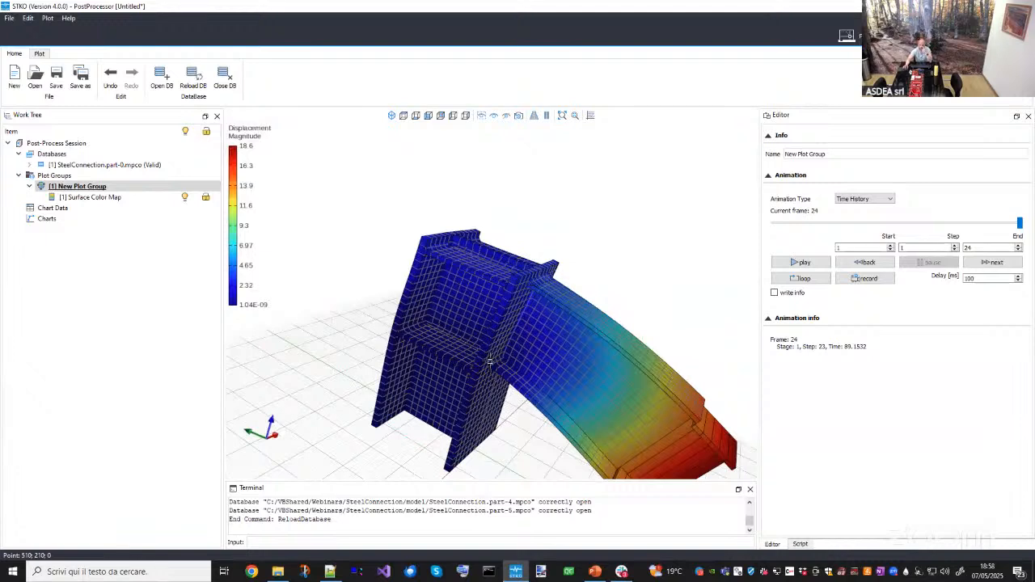
{"action": "left_click_drag", "start_coordinate": [496, 379], "coordinate": [501, 369]}
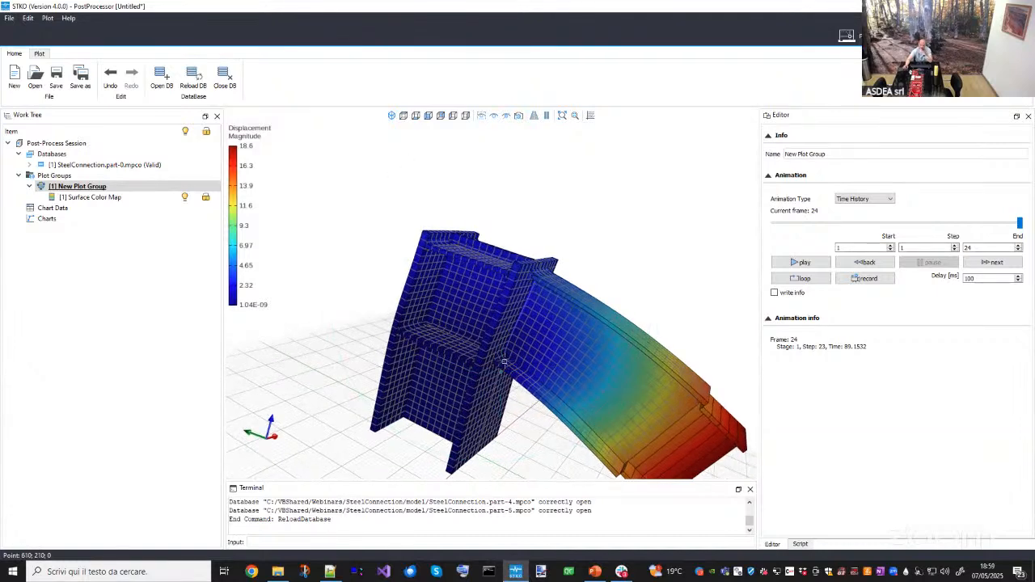
- Zoom into the beam-to-column joint and orbit to inspect the displacement near the flange weld
{"action": "left_click_drag", "start_coordinate": [518, 348], "coordinate": [525, 287]}
{"action": "middle_click_drag", "start_coordinate": [542, 304], "coordinate": [577, 227]}
{"action": "scroll", "coordinate": [556, 272], "scroll_direction": "up", "scroll_amount": 5}
{"action": "scroll", "coordinate": [560, 249], "scroll_direction": "up", "scroll_amount": 6}
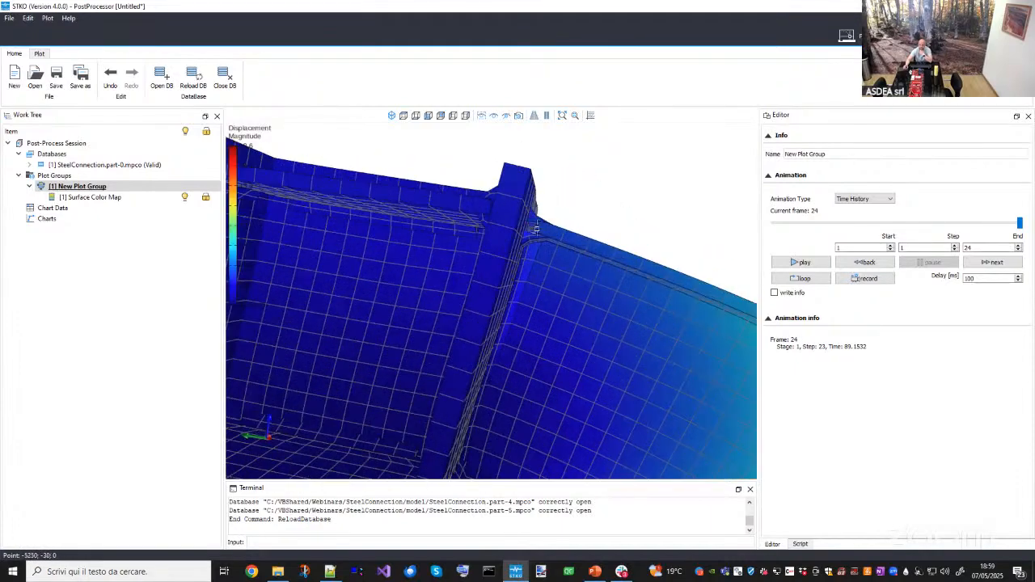
{"action": "scroll", "coordinate": [522, 237], "scroll_direction": "up", "scroll_amount": 4}
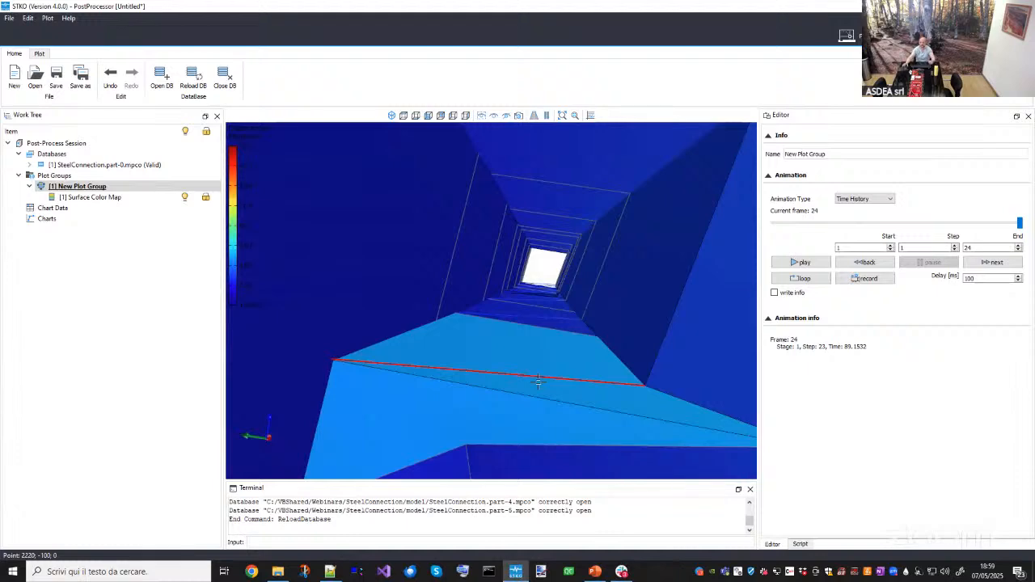
{"action": "scroll", "coordinate": [540, 356], "scroll_direction": "down", "scroll_amount": 5}
{"action": "middle_click_drag", "start_coordinate": [570, 394], "coordinate": [573, 356]}
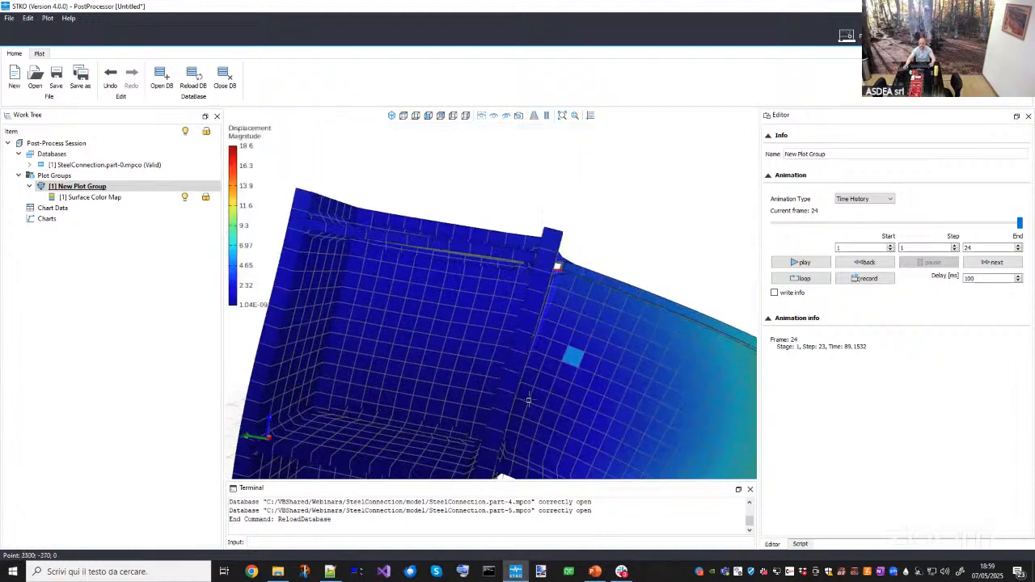
{"action": "scroll", "coordinate": [474, 371], "scroll_direction": "up", "scroll_amount": 3}
{"action": "scroll", "coordinate": [478, 368], "scroll_direction": "down", "scroll_amount": 5}
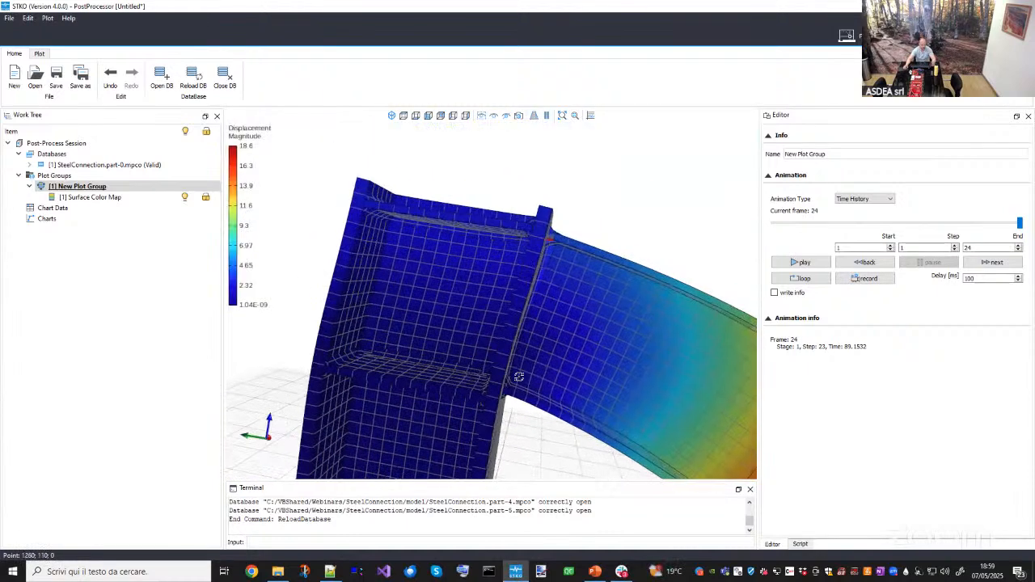
{"action": "middle_click_drag", "start_coordinate": [500, 392], "coordinate": [767, 123]}
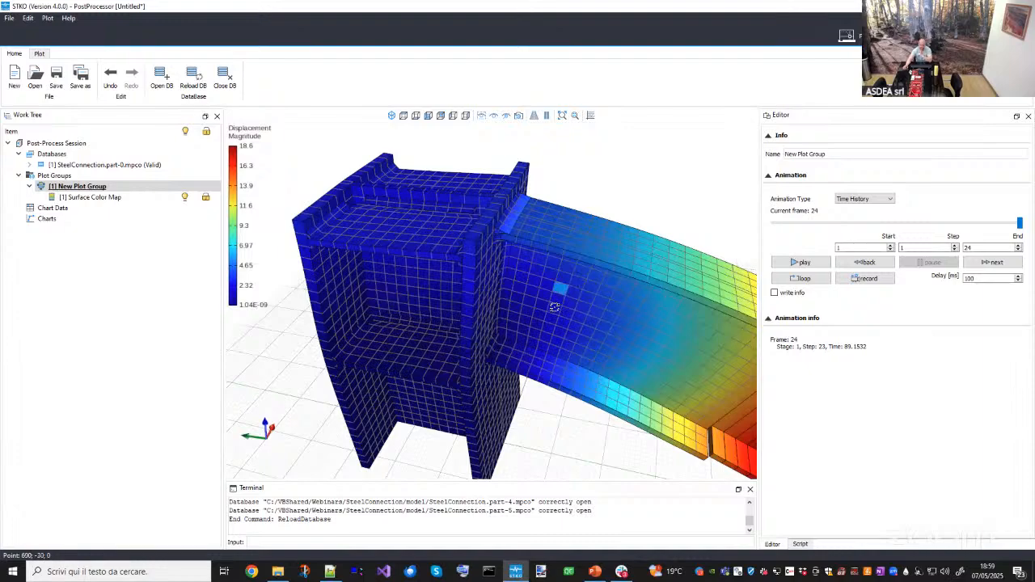
{"action": "middle_click_drag", "start_coordinate": [554, 308], "coordinate": [541, 335]}
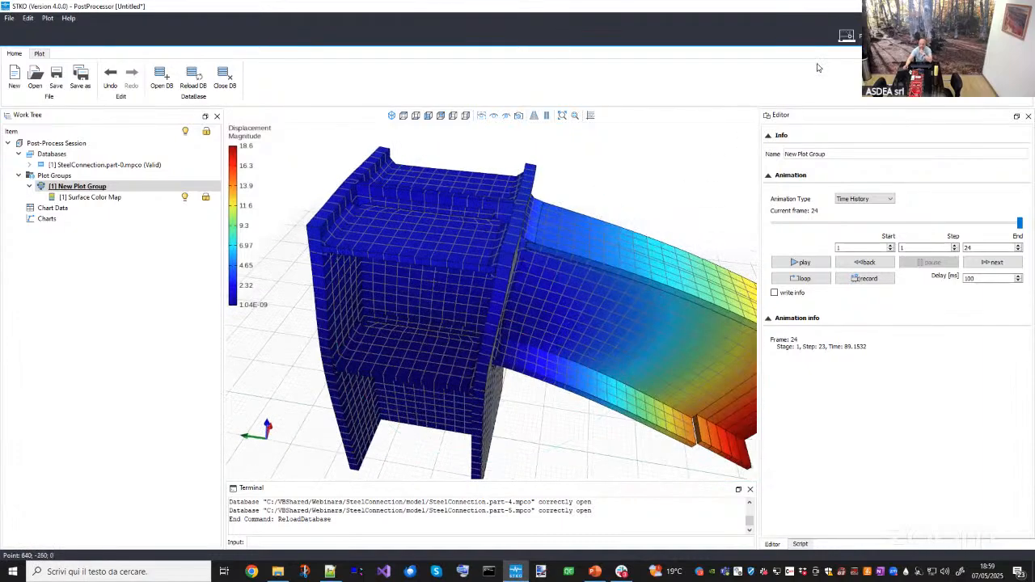
- Return to the pre-processor and orbit around the connection model
{"action": "left_click", "coordinate": [847, 36]}
{"action": "middle_click_drag", "start_coordinate": [589, 275], "coordinate": [582, 327]}
{"action": "scroll", "coordinate": [582, 327], "scroll_direction": "down", "scroll_amount": 2}
{"action": "scroll", "coordinate": [603, 351], "scroll_direction": "up", "scroll_amount": 3}
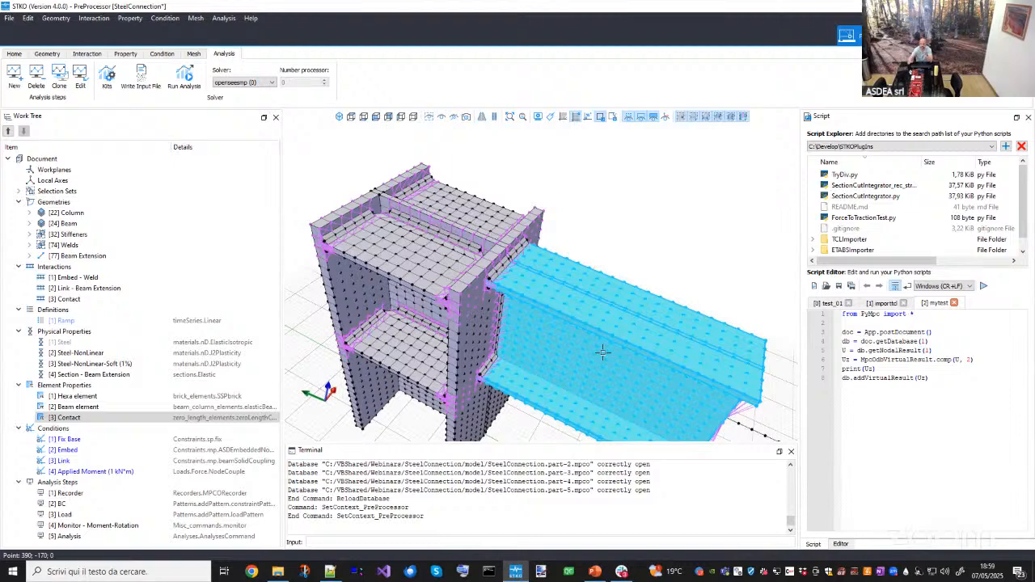
{"action": "left_click_drag", "start_coordinate": [589, 344], "coordinate": [497, 320]}
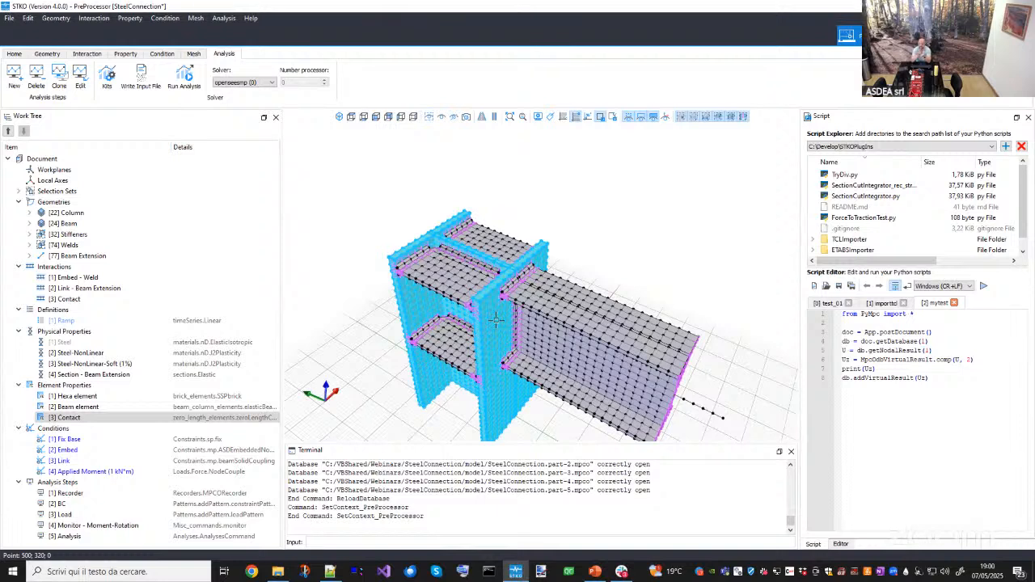
- Inspect the Von Mises stress distribution at final frame 82 by orbiting and zooming around the beam-to-column joint
{"action": "left_click", "coordinate": [97, 421]}
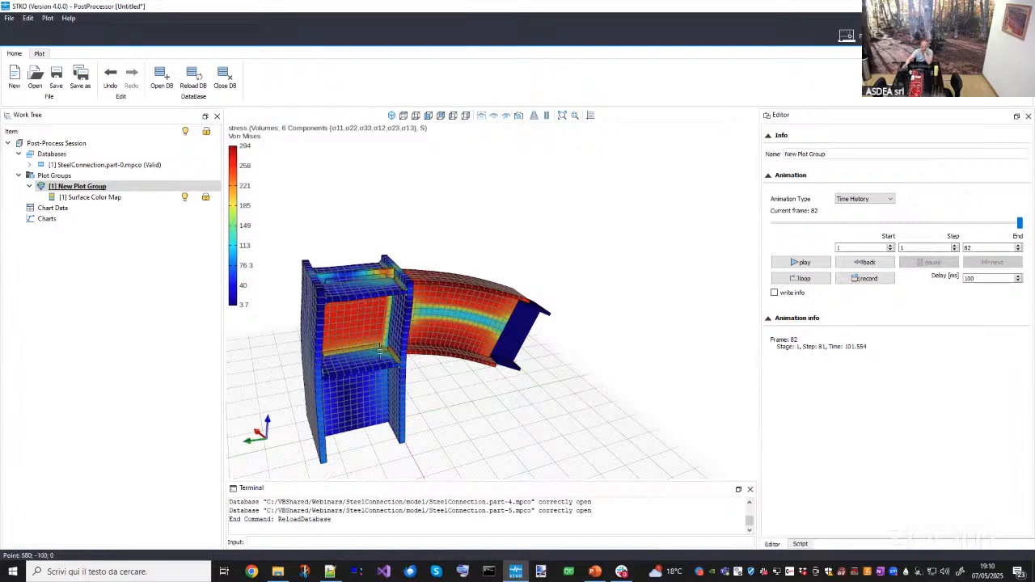
{"action": "middle_click_drag", "start_coordinate": [292, 297], "coordinate": [410, 340]}
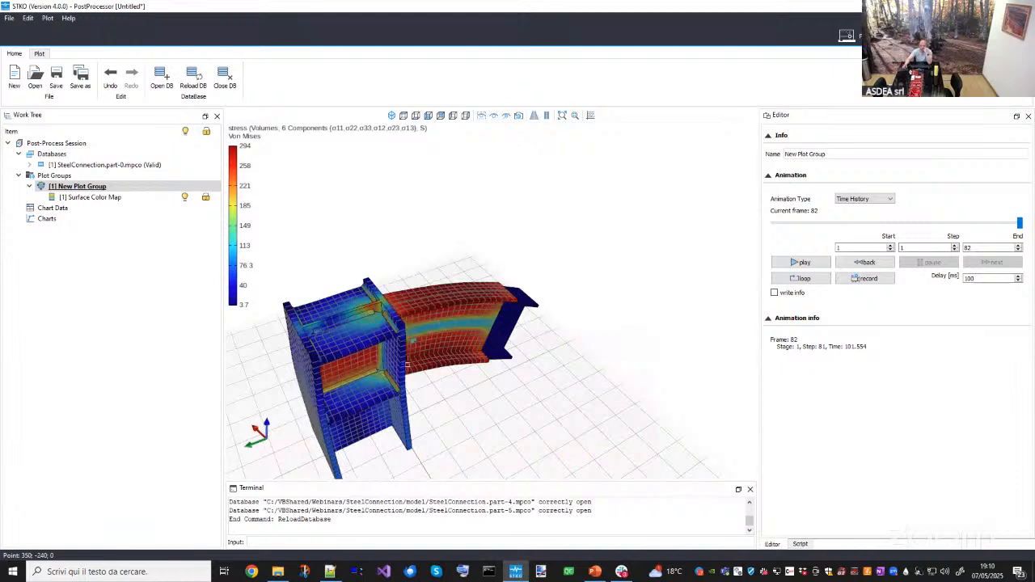
{"action": "middle_click_drag", "start_coordinate": [411, 341], "coordinate": [436, 366]}
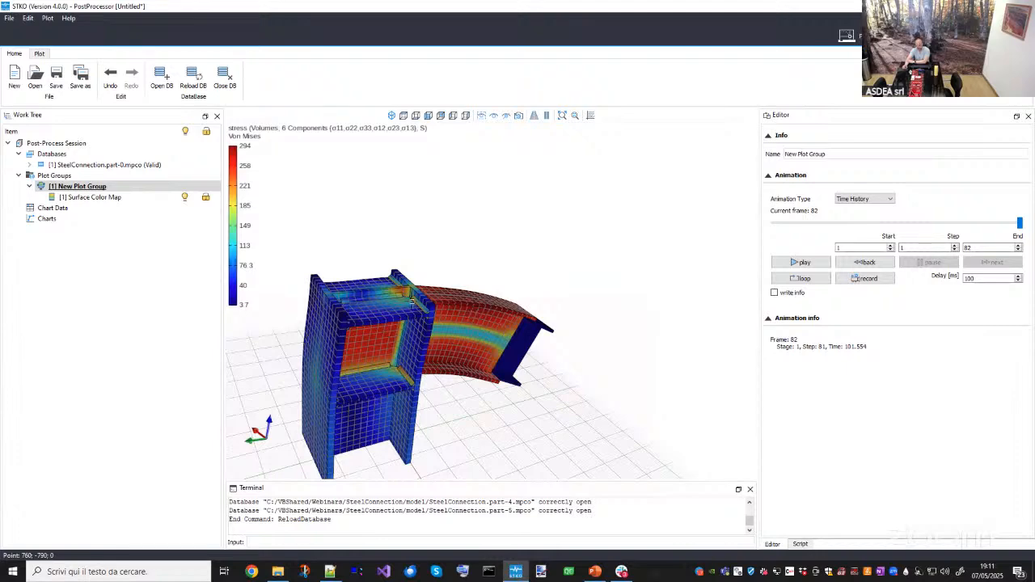
{"action": "left_click_drag", "start_coordinate": [412, 301], "coordinate": [402, 274]}
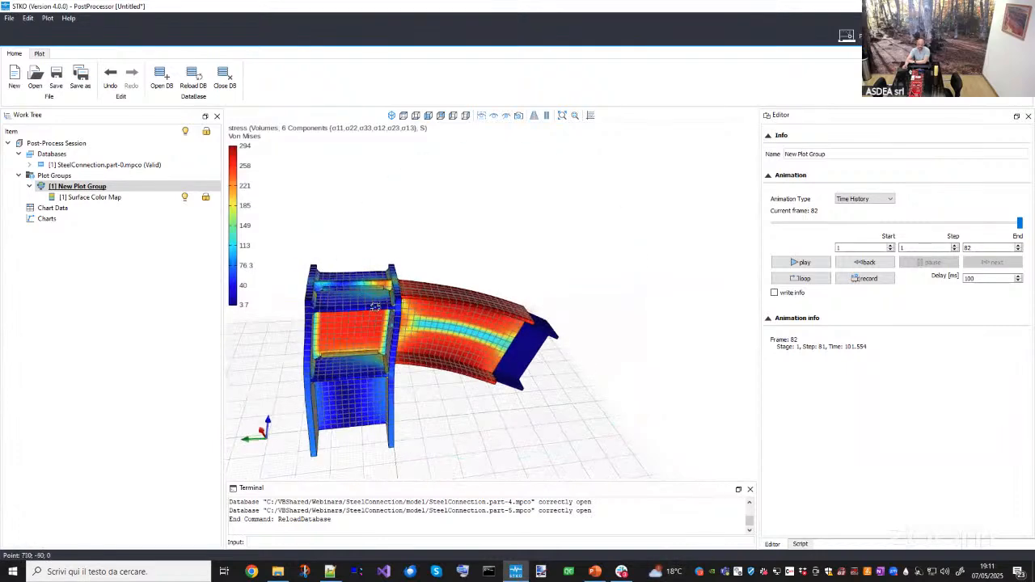
{"action": "left_click_drag", "start_coordinate": [390, 322], "coordinate": [385, 327]}
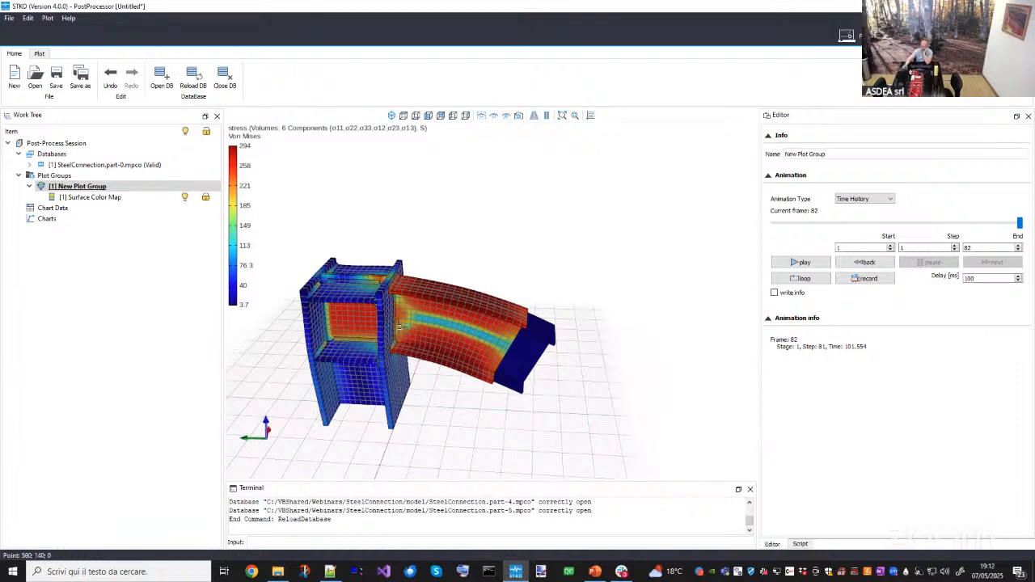
{"action": "middle_click_drag", "start_coordinate": [403, 324], "coordinate": [415, 372]}
{"action": "scroll", "coordinate": [414, 349], "scroll_direction": "up", "scroll_amount": 2}
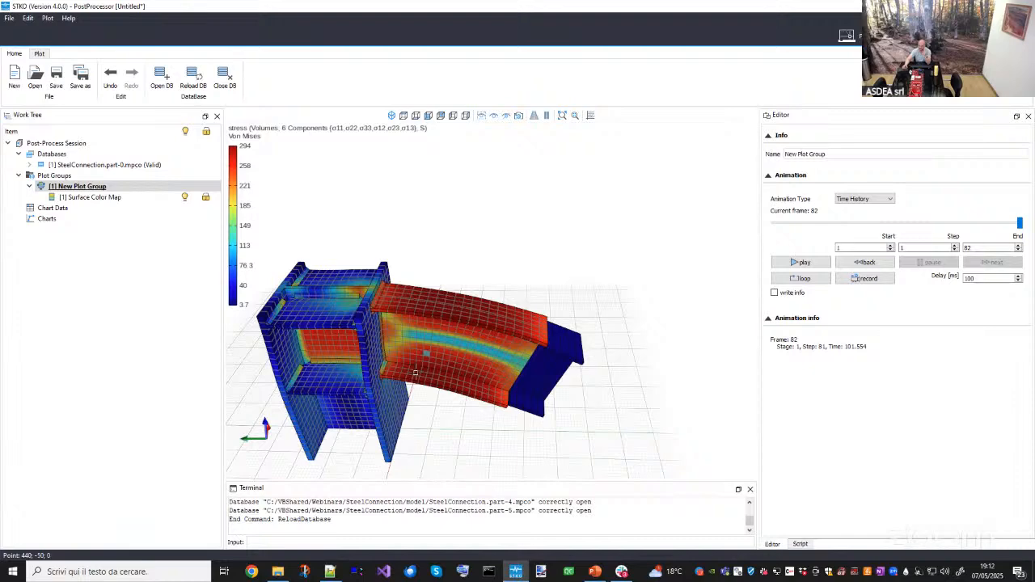
{"action": "left_click_drag", "start_coordinate": [378, 388], "coordinate": [399, 306]}
{"action": "scroll", "coordinate": [399, 306], "scroll_direction": "up", "scroll_amount": 4}
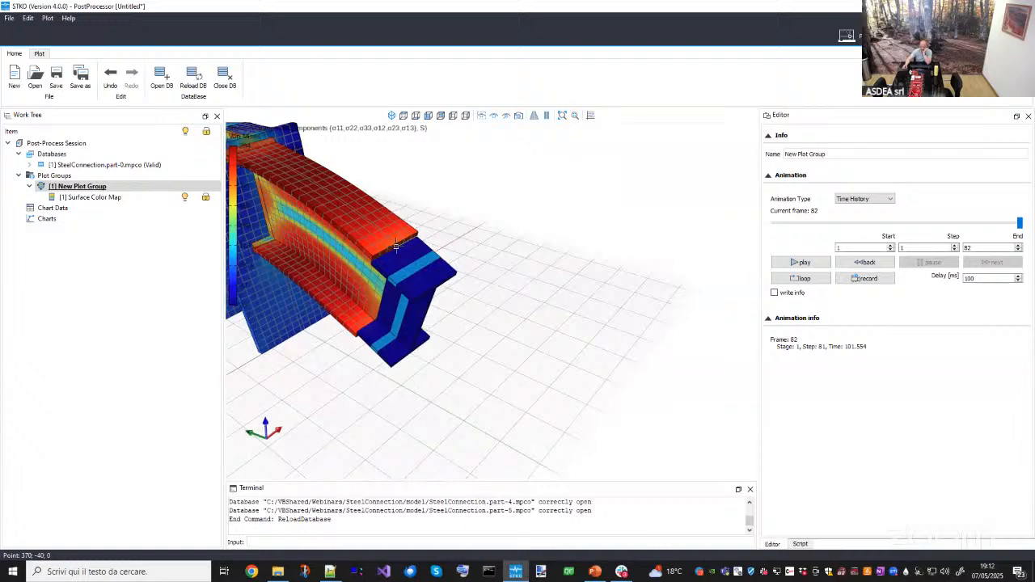
{"action": "scroll", "coordinate": [429, 319], "scroll_direction": "down", "scroll_amount": 3}
{"action": "middle_click_drag", "start_coordinate": [430, 319], "coordinate": [441, 361]}
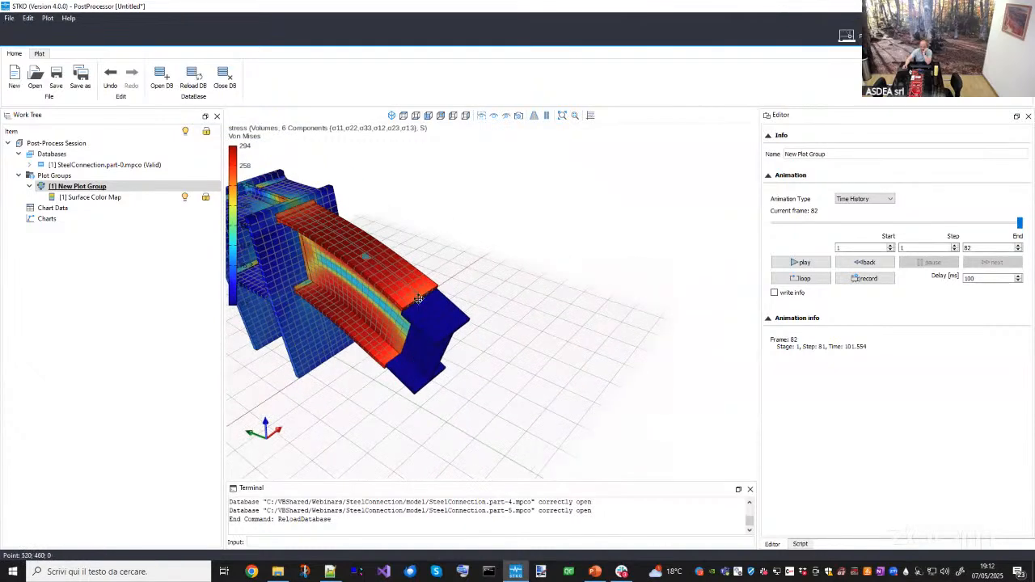
{"action": "middle_click_drag", "start_coordinate": [364, 253], "coordinate": [414, 289]}
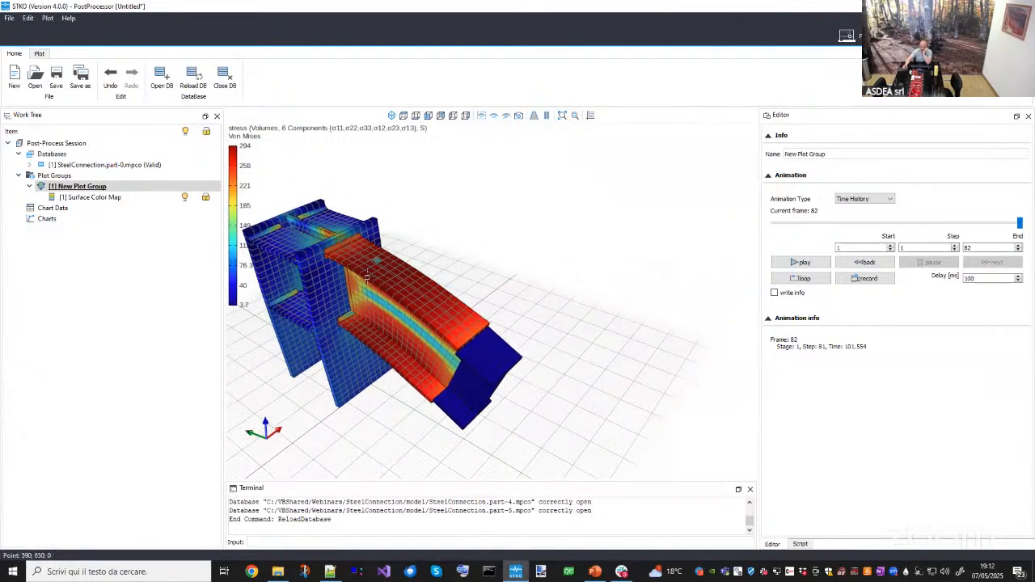
{"action": "left_click_drag", "start_coordinate": [370, 278], "coordinate": [375, 301]}
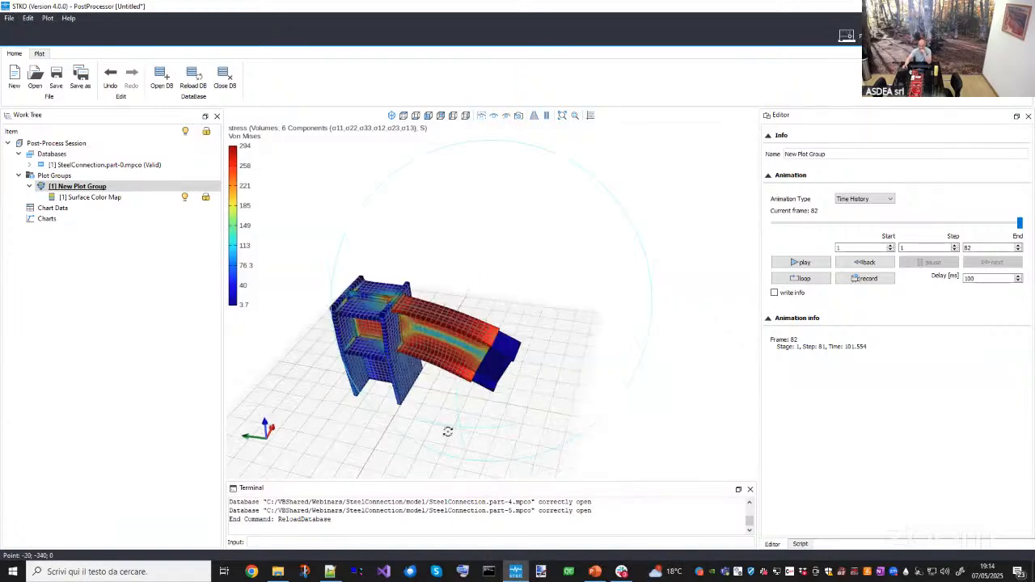
{"action": "middle_click_drag", "start_coordinate": [445, 429], "coordinate": [526, 413]}
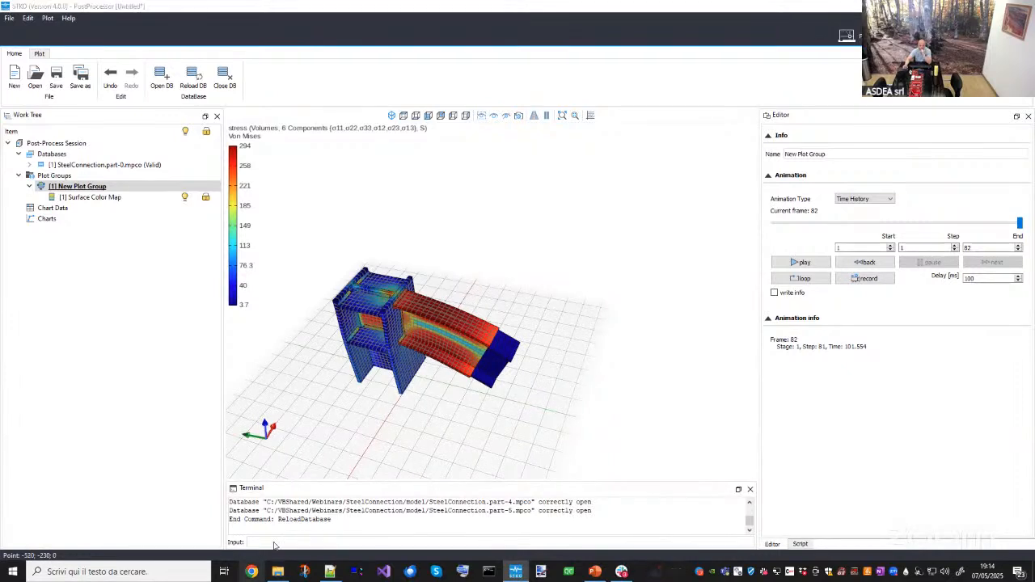
- Switch to the web browser, open asdeasoft.net and resize the browser window
{"action": "left_click", "coordinate": [252, 572]}
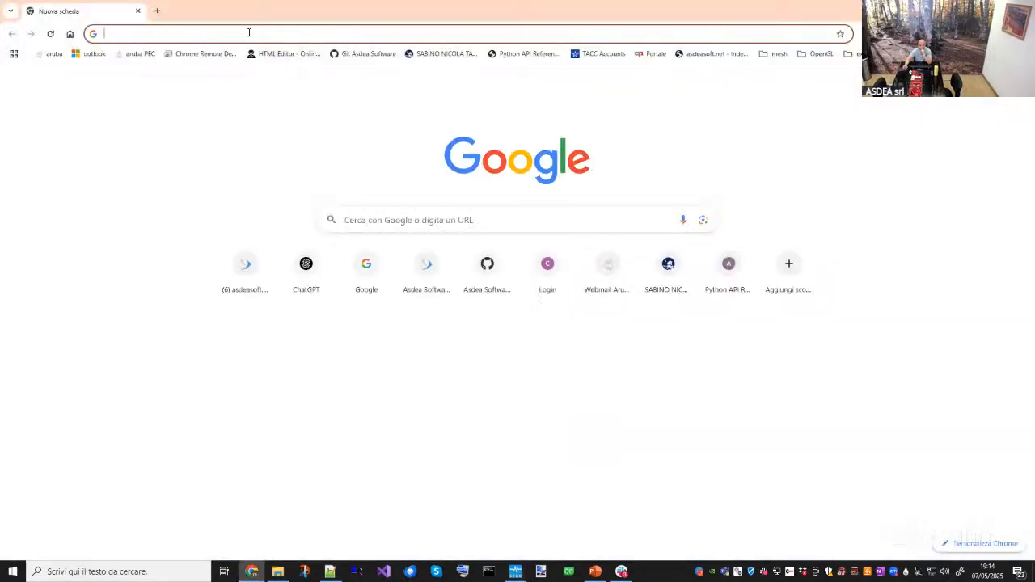
{"action": "type", "text": "asdeasoft.net"}
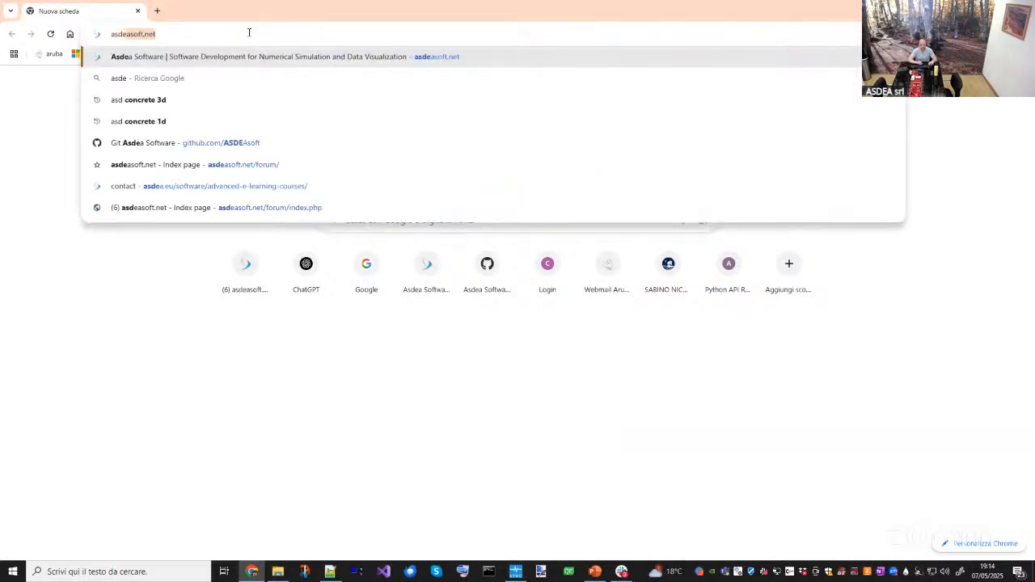
{"action": "key", "text": "Return"}
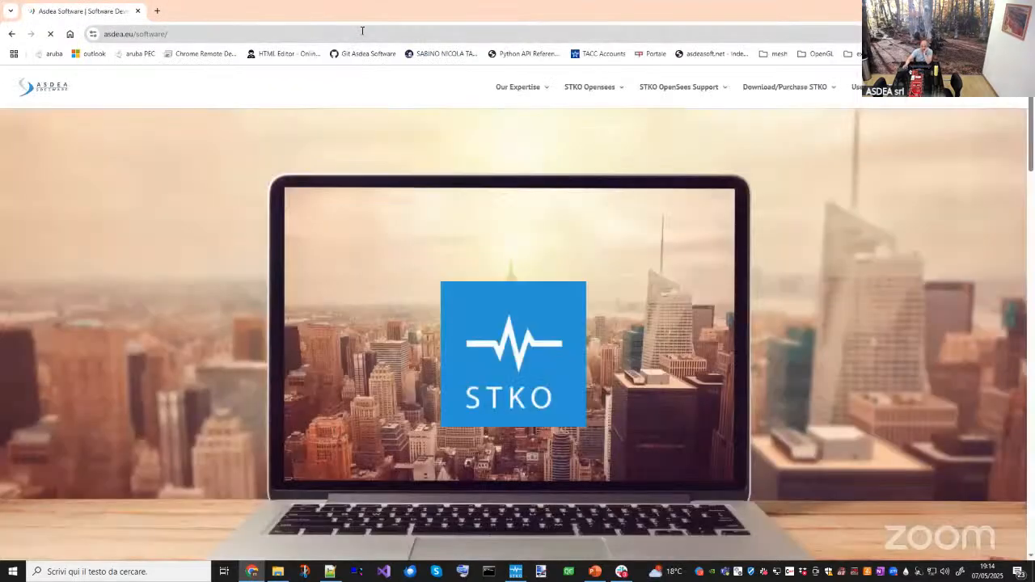
{"action": "left_click_drag", "start_coordinate": [369, 11], "coordinate": [515, 110]}
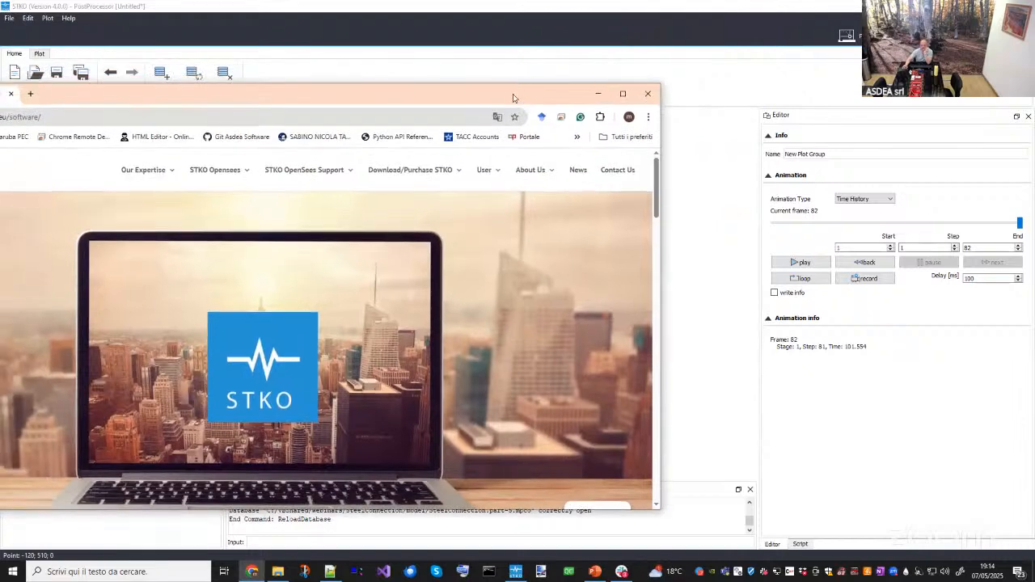
{"action": "left_click_drag", "start_coordinate": [530, 91], "coordinate": [625, 51]}
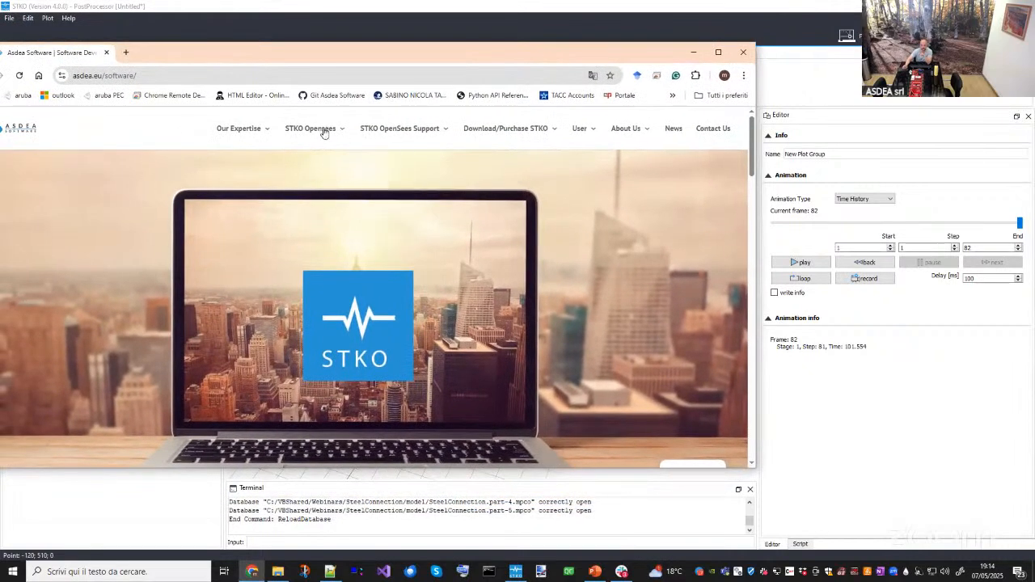
- Open the STKO Training page from the STKO OpenSees Support section, then the STKO Webinars page
{"action": "mouse_move", "coordinate": [324, 133]}
{"action": "mouse_move", "coordinate": [415, 132]}
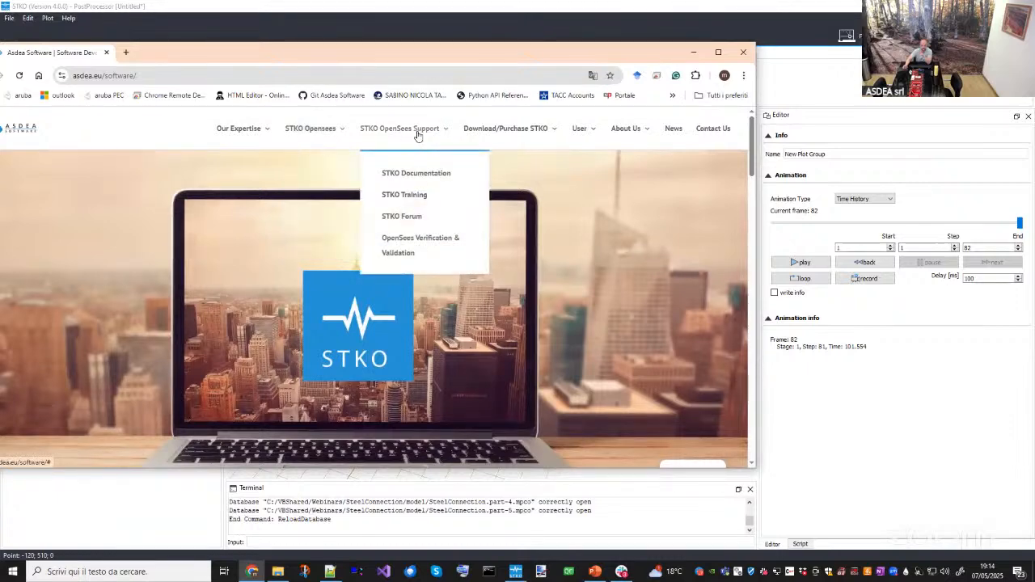
{"action": "left_click", "coordinate": [413, 196]}
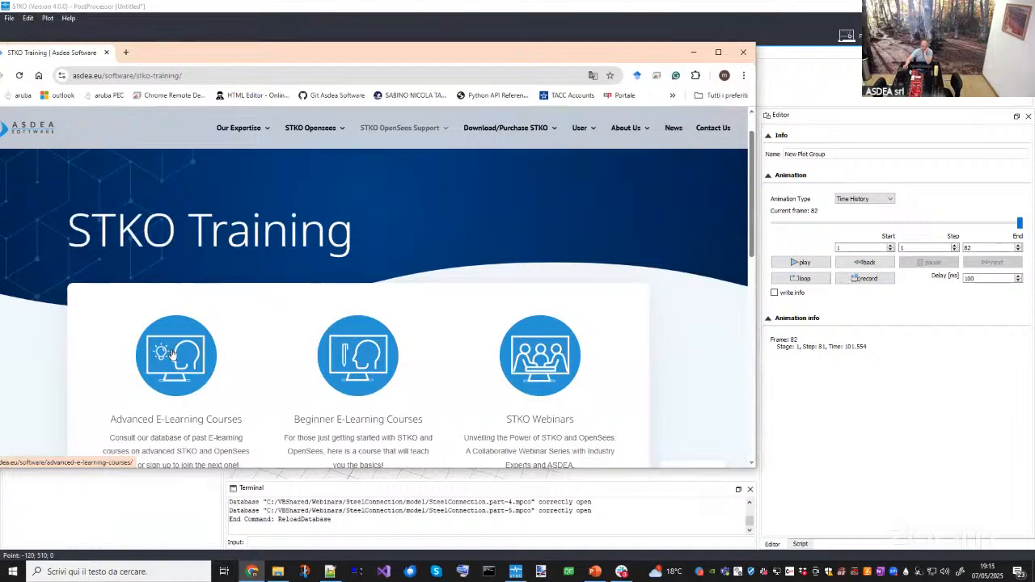
{"action": "left_click", "coordinate": [521, 367]}
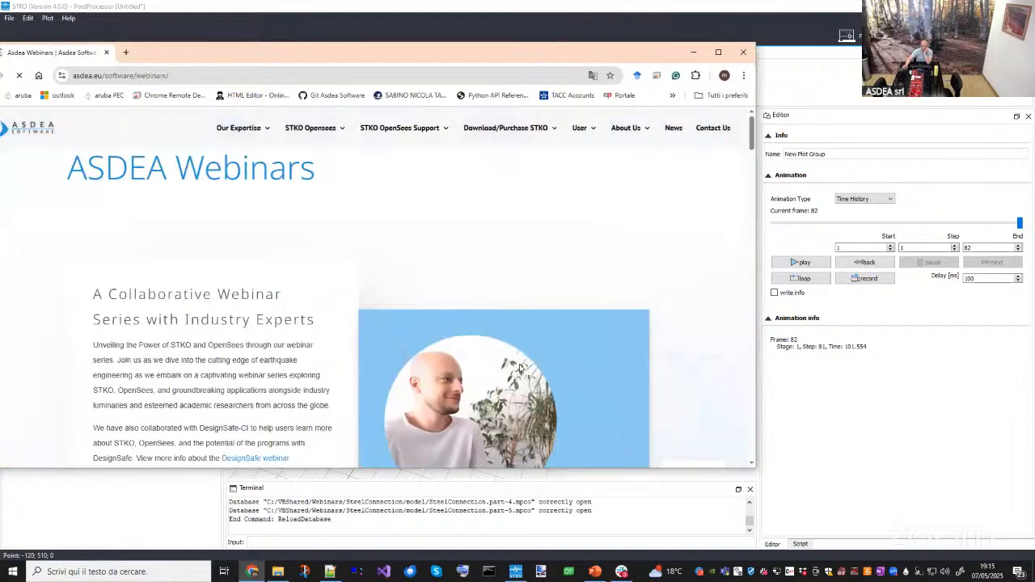
- Scroll through the webinar schedule, sign-up form and past webinar videos list, then return to STKO
{"action": "scroll", "coordinate": [364, 346], "scroll_direction": "down", "scroll_amount": 10}
{"action": "scroll", "coordinate": [346, 363], "scroll_direction": "down", "scroll_amount": 10}
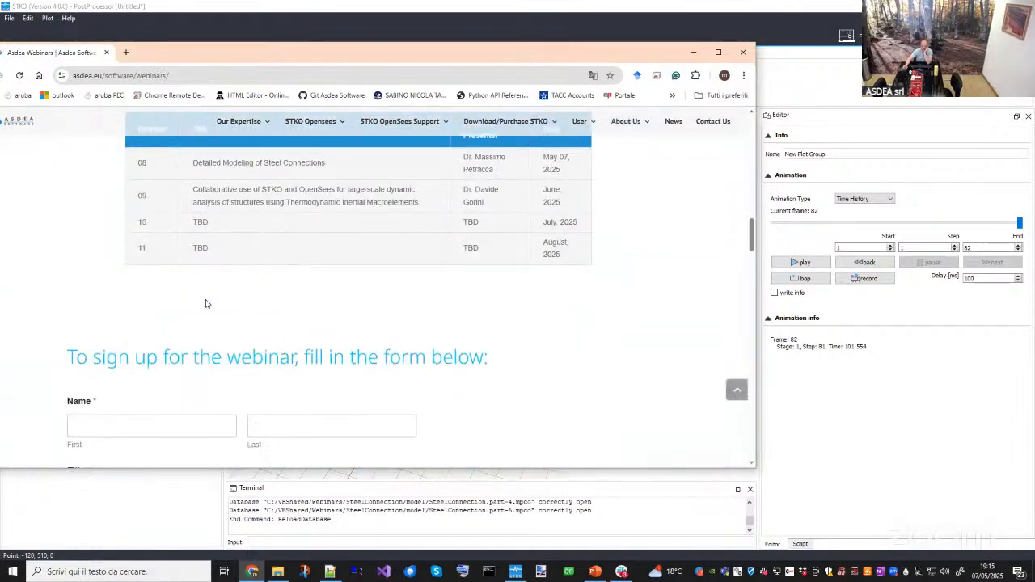
{"action": "scroll", "coordinate": [226, 306], "scroll_direction": "down", "scroll_amount": 10}
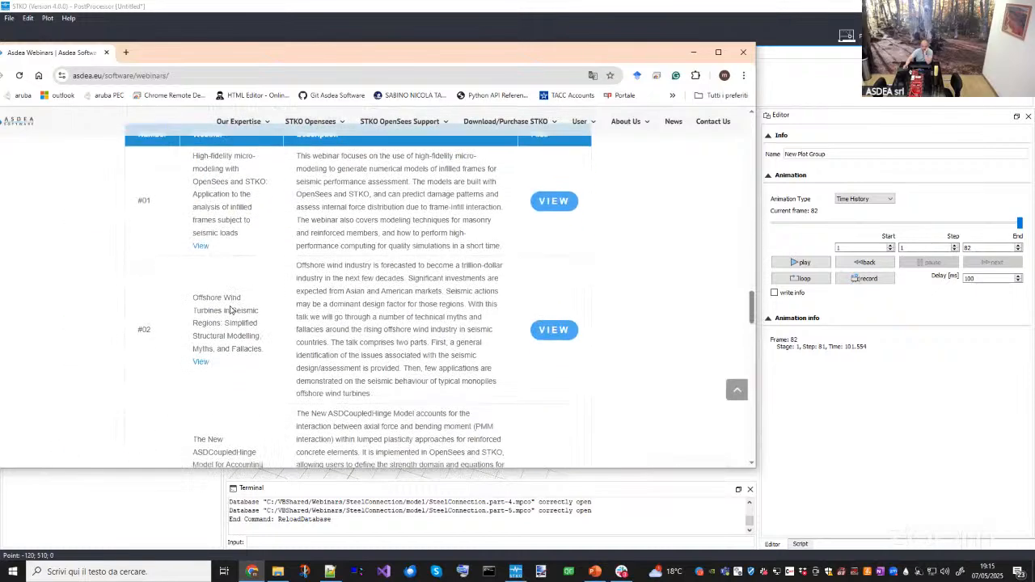
{"action": "scroll", "coordinate": [222, 382], "scroll_direction": "up", "scroll_amount": 3}
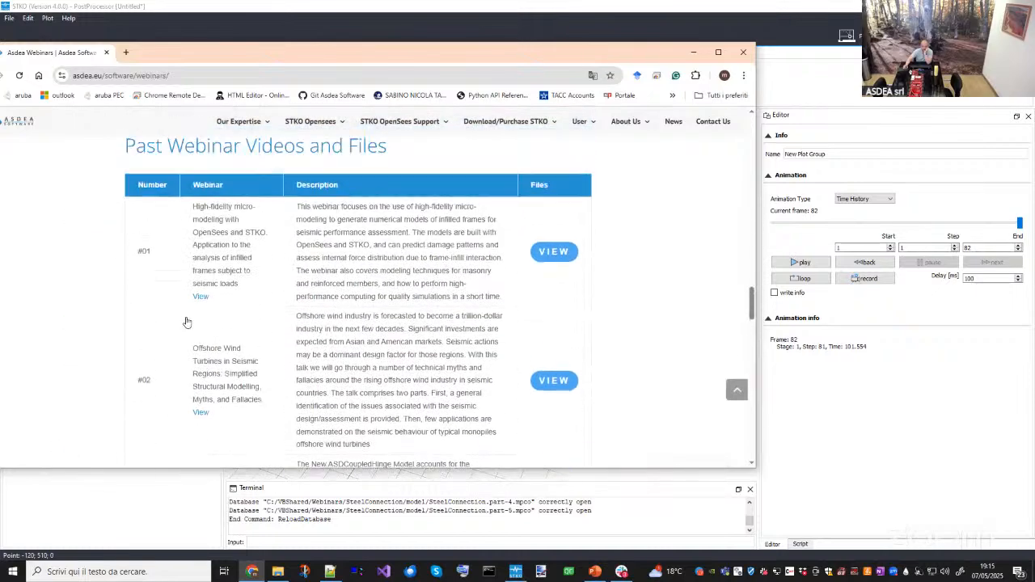
{"action": "scroll", "coordinate": [238, 267], "scroll_direction": "up", "scroll_amount": 2}
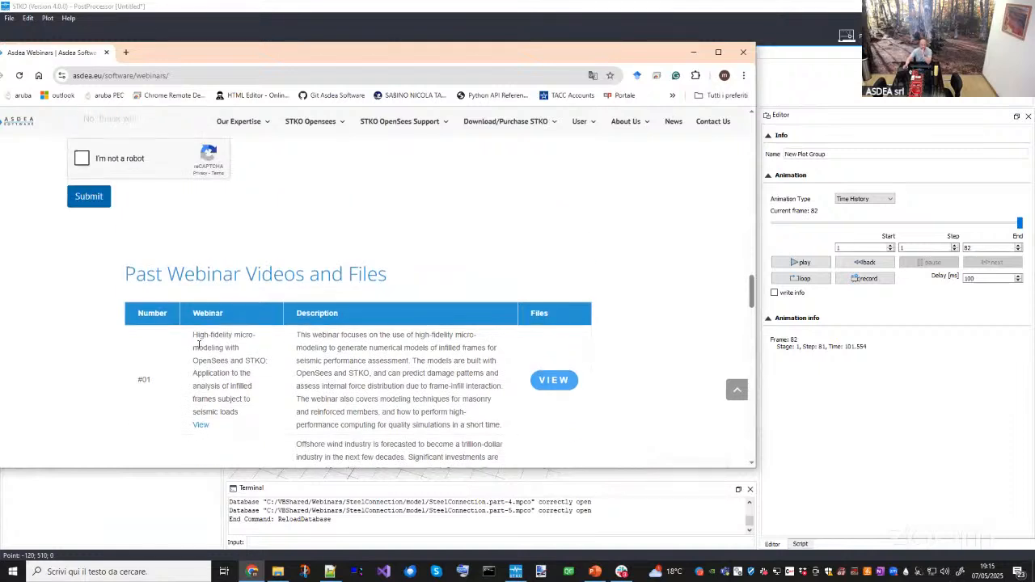
{"action": "scroll", "coordinate": [316, 357], "scroll_direction": "up", "scroll_amount": 3}
{"action": "scroll", "coordinate": [316, 357], "scroll_direction": "up", "scroll_amount": 3}
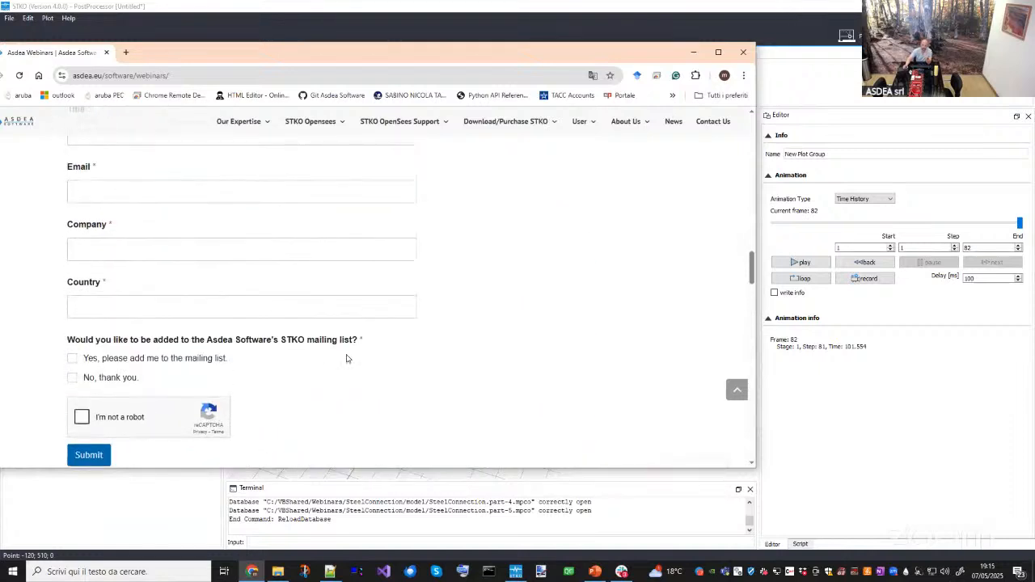
{"action": "left_click_drag", "start_coordinate": [433, 62], "coordinate": [442, 105]}
{"action": "left_click", "coordinate": [750, 97]}
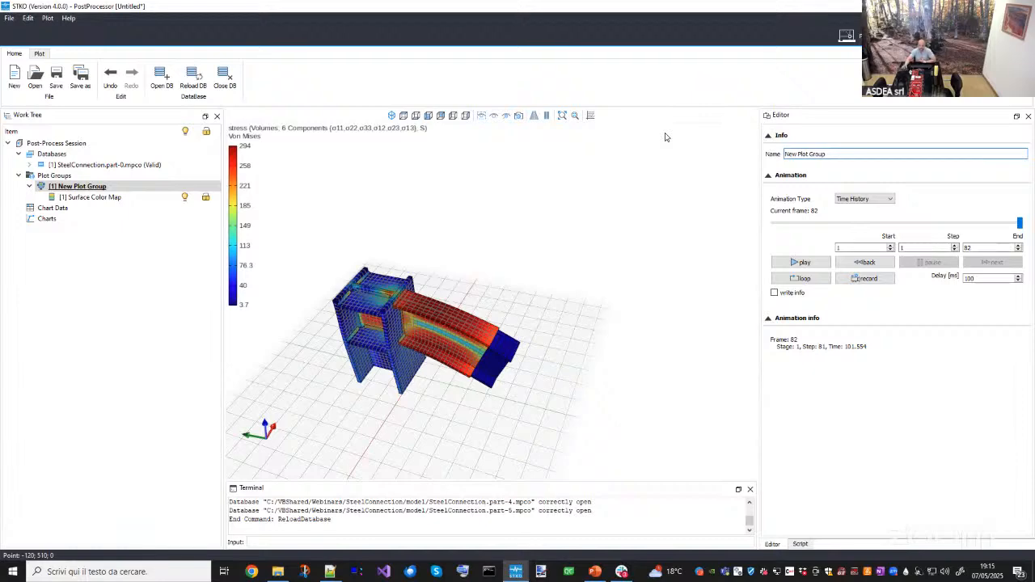
- Orbit around the deformed connection to review the Von Mises stress once more
{"action": "left_click", "coordinate": [596, 573]}
{"action": "left_click", "coordinate": [596, 573]}
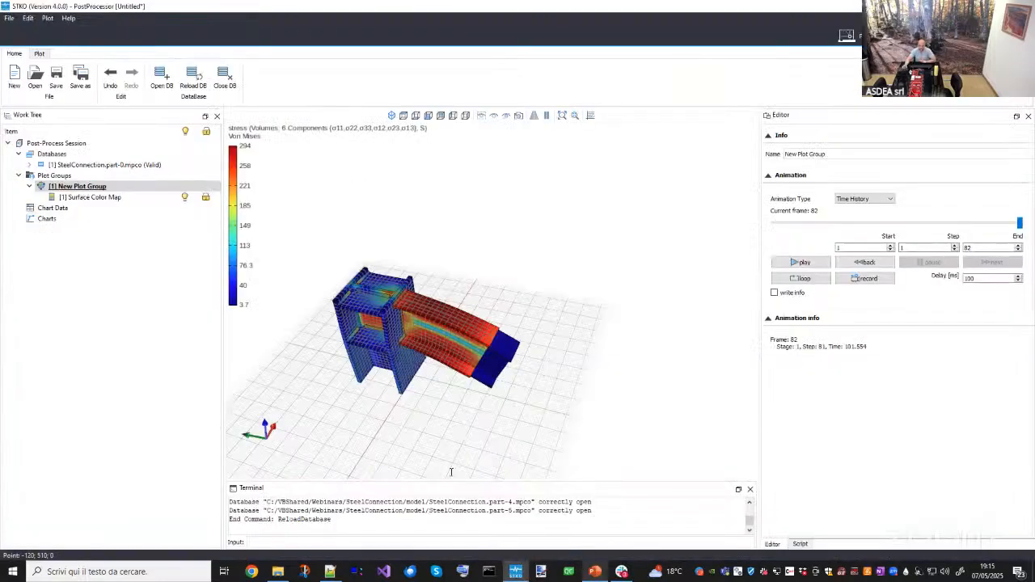
{"action": "left_click_drag", "start_coordinate": [396, 388], "coordinate": [426, 279]}
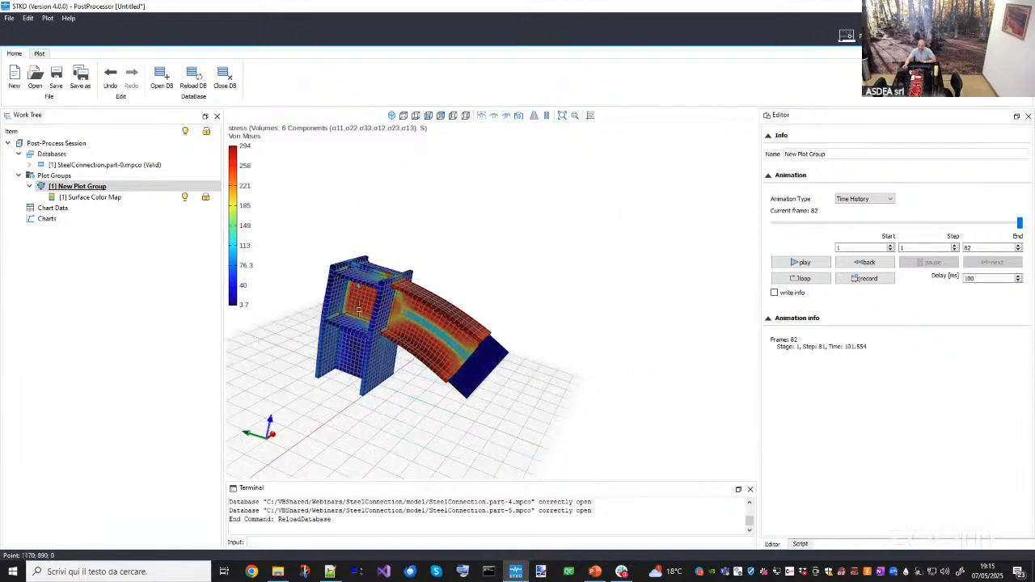
{"action": "middle_click_drag", "start_coordinate": [359, 309], "coordinate": [373, 354]}
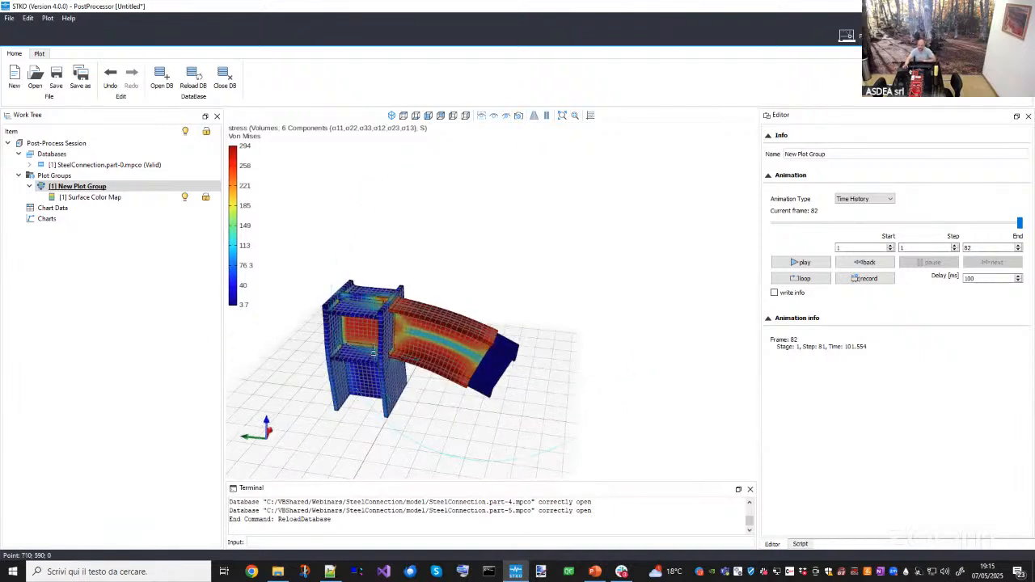